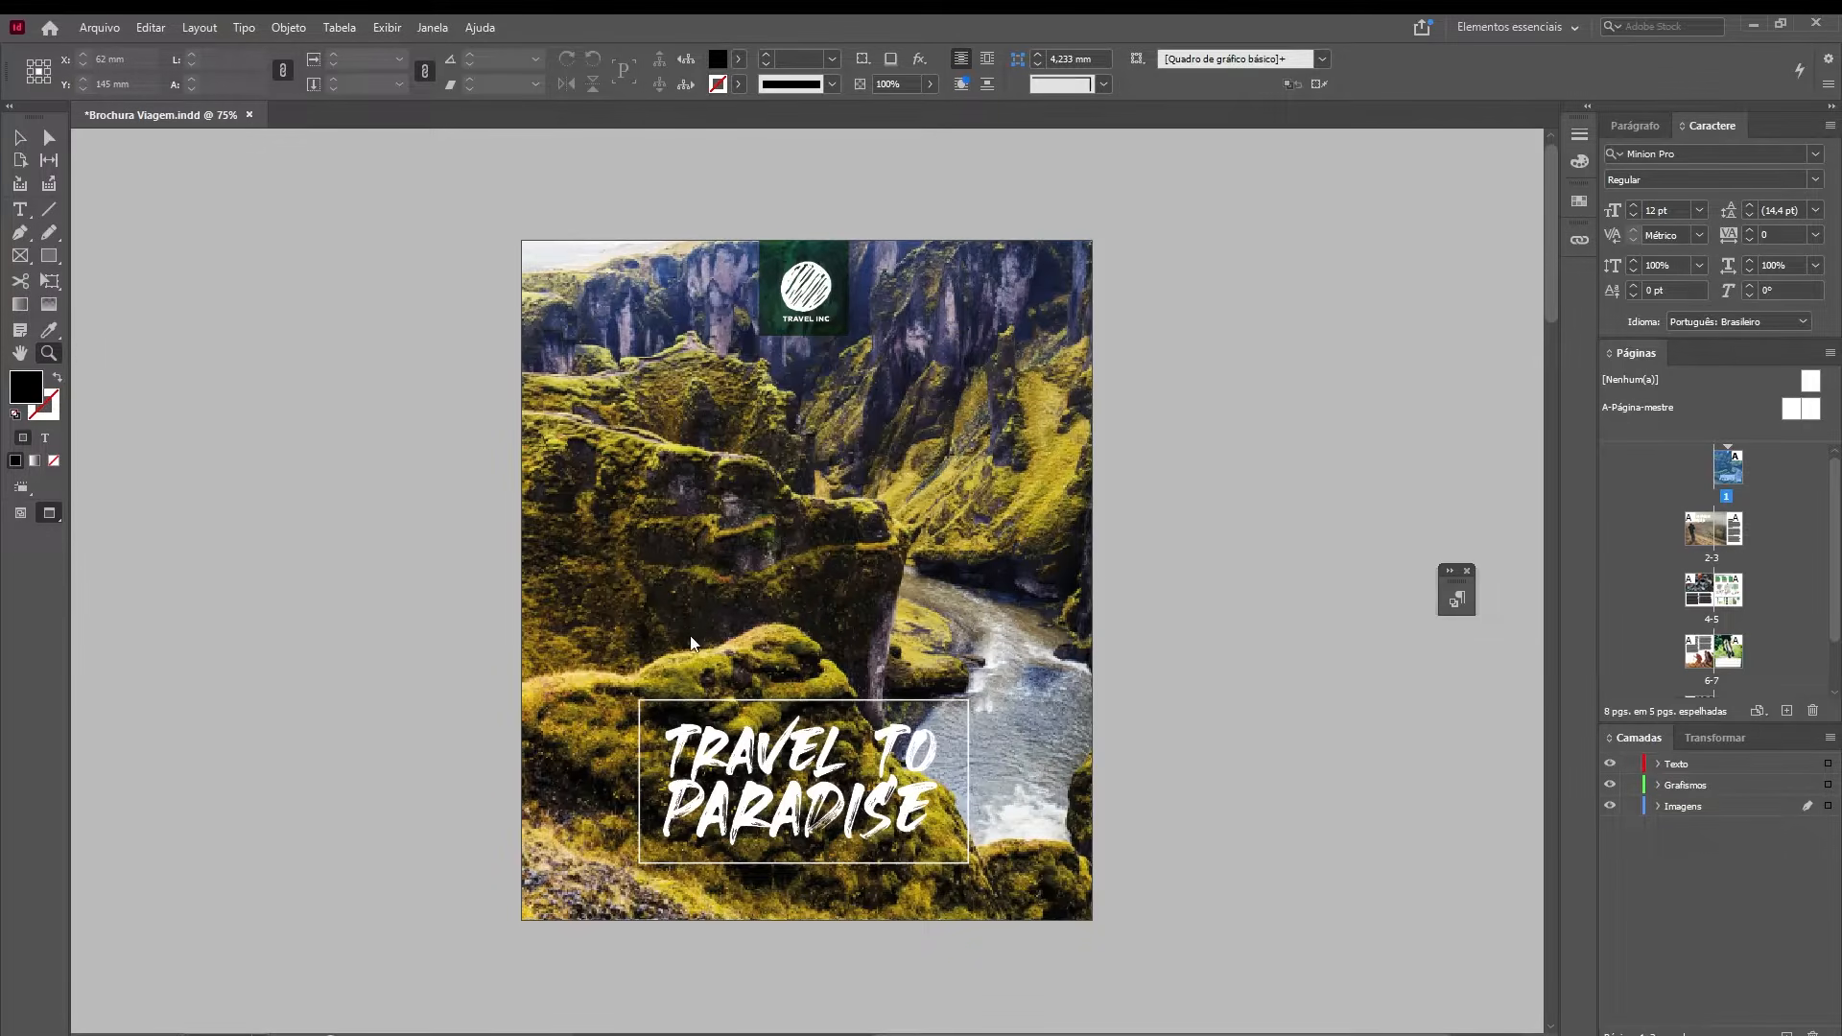
# - Start a new document in millimetres, 210 mm wide and 250 mm high, with 8 facing pages
pyautogui.hotkey('ctrl', 'n')
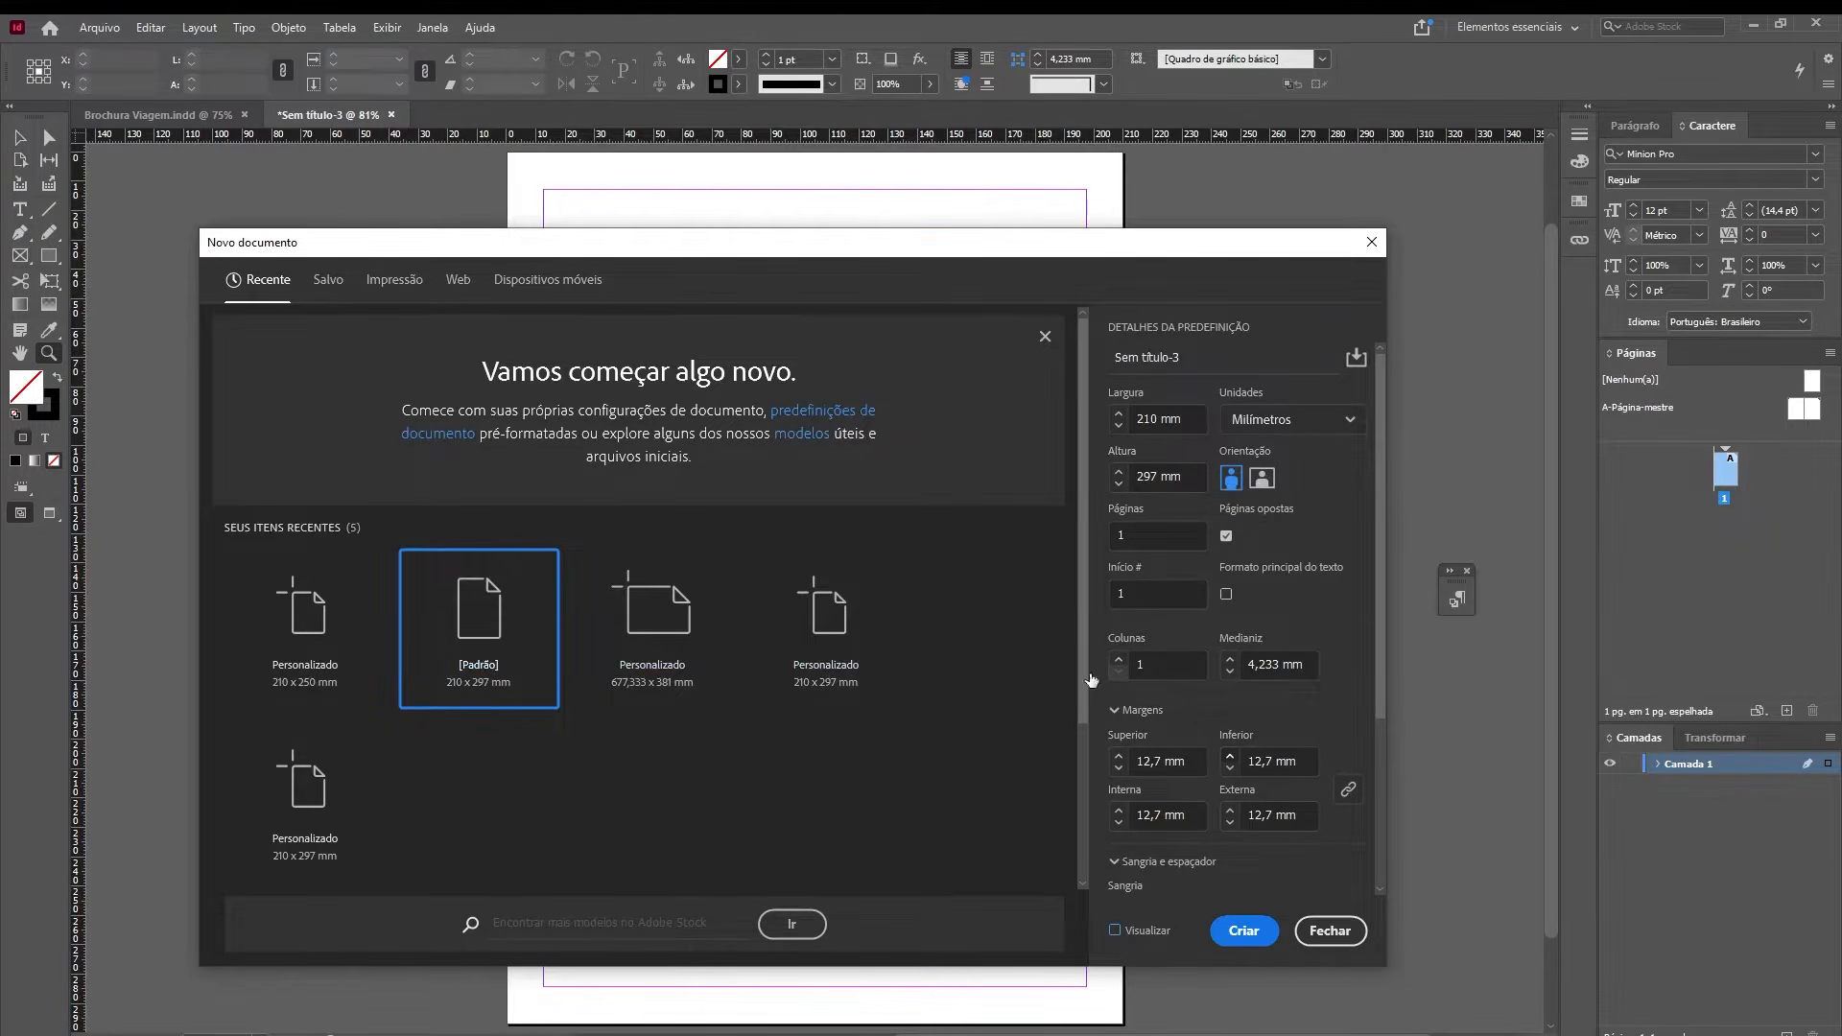
pyautogui.click(1161, 419)
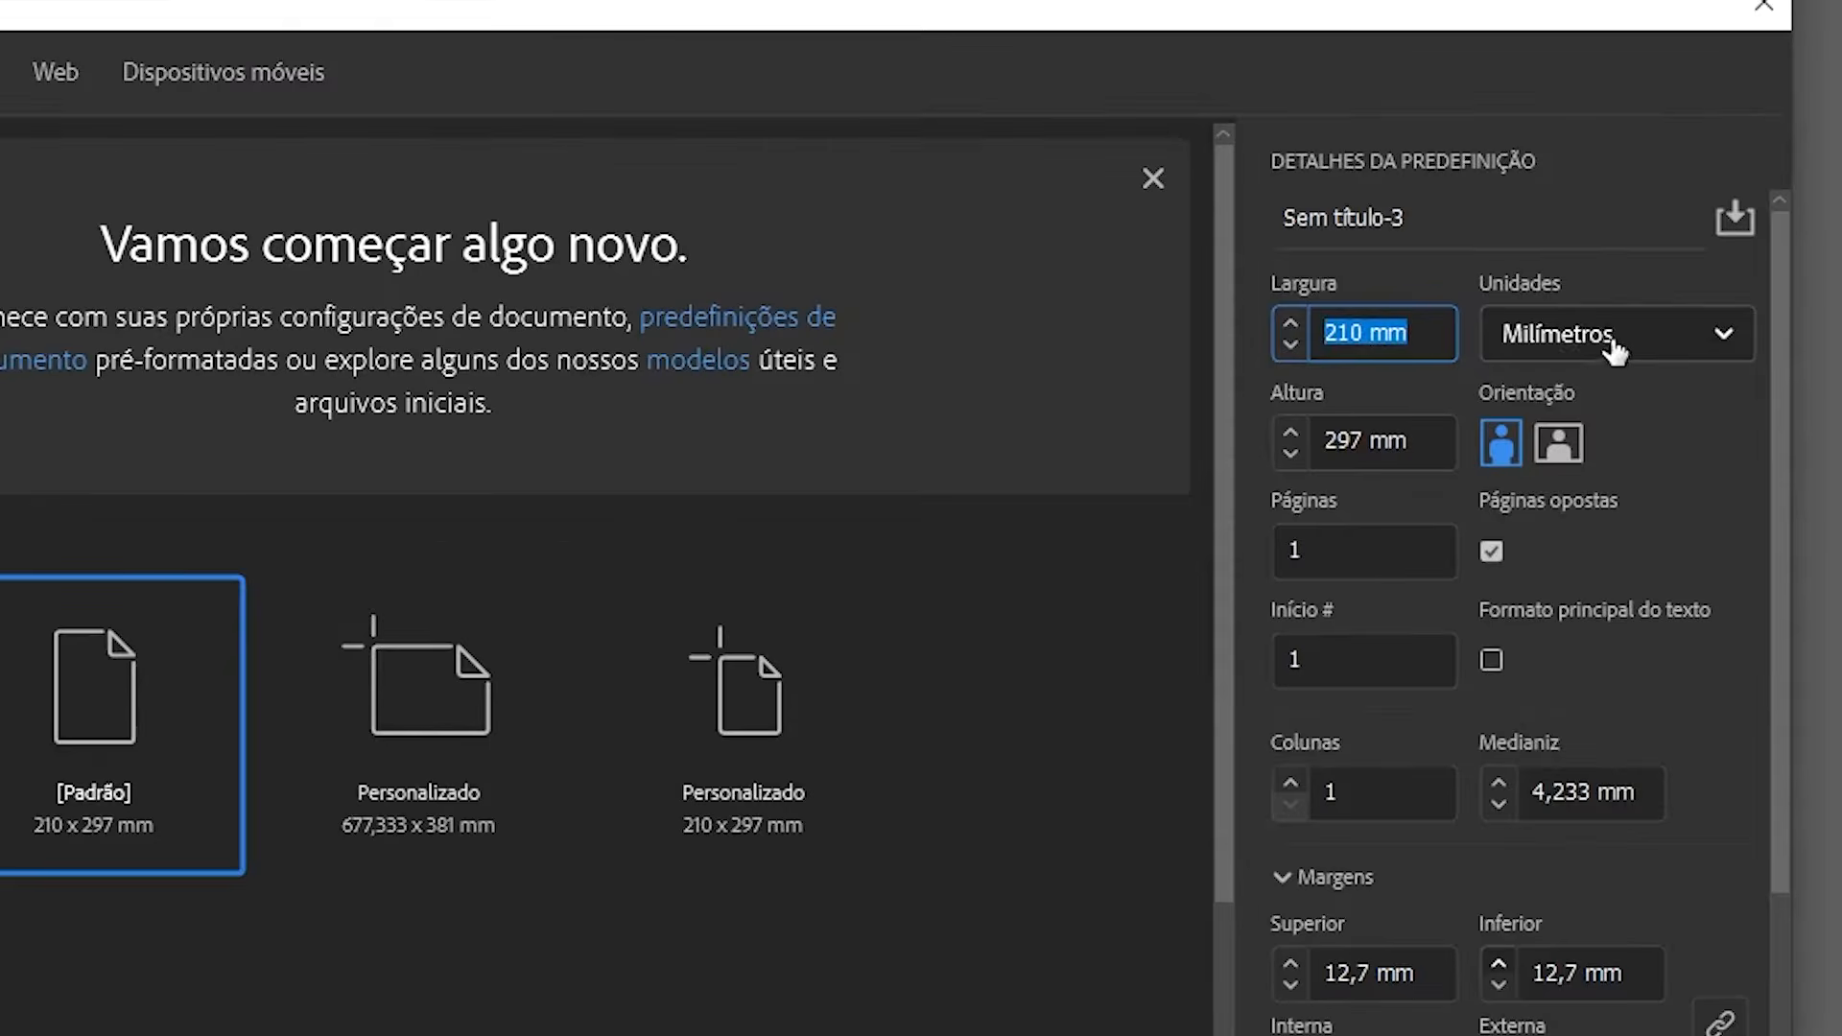
pyautogui.click(1291, 427)
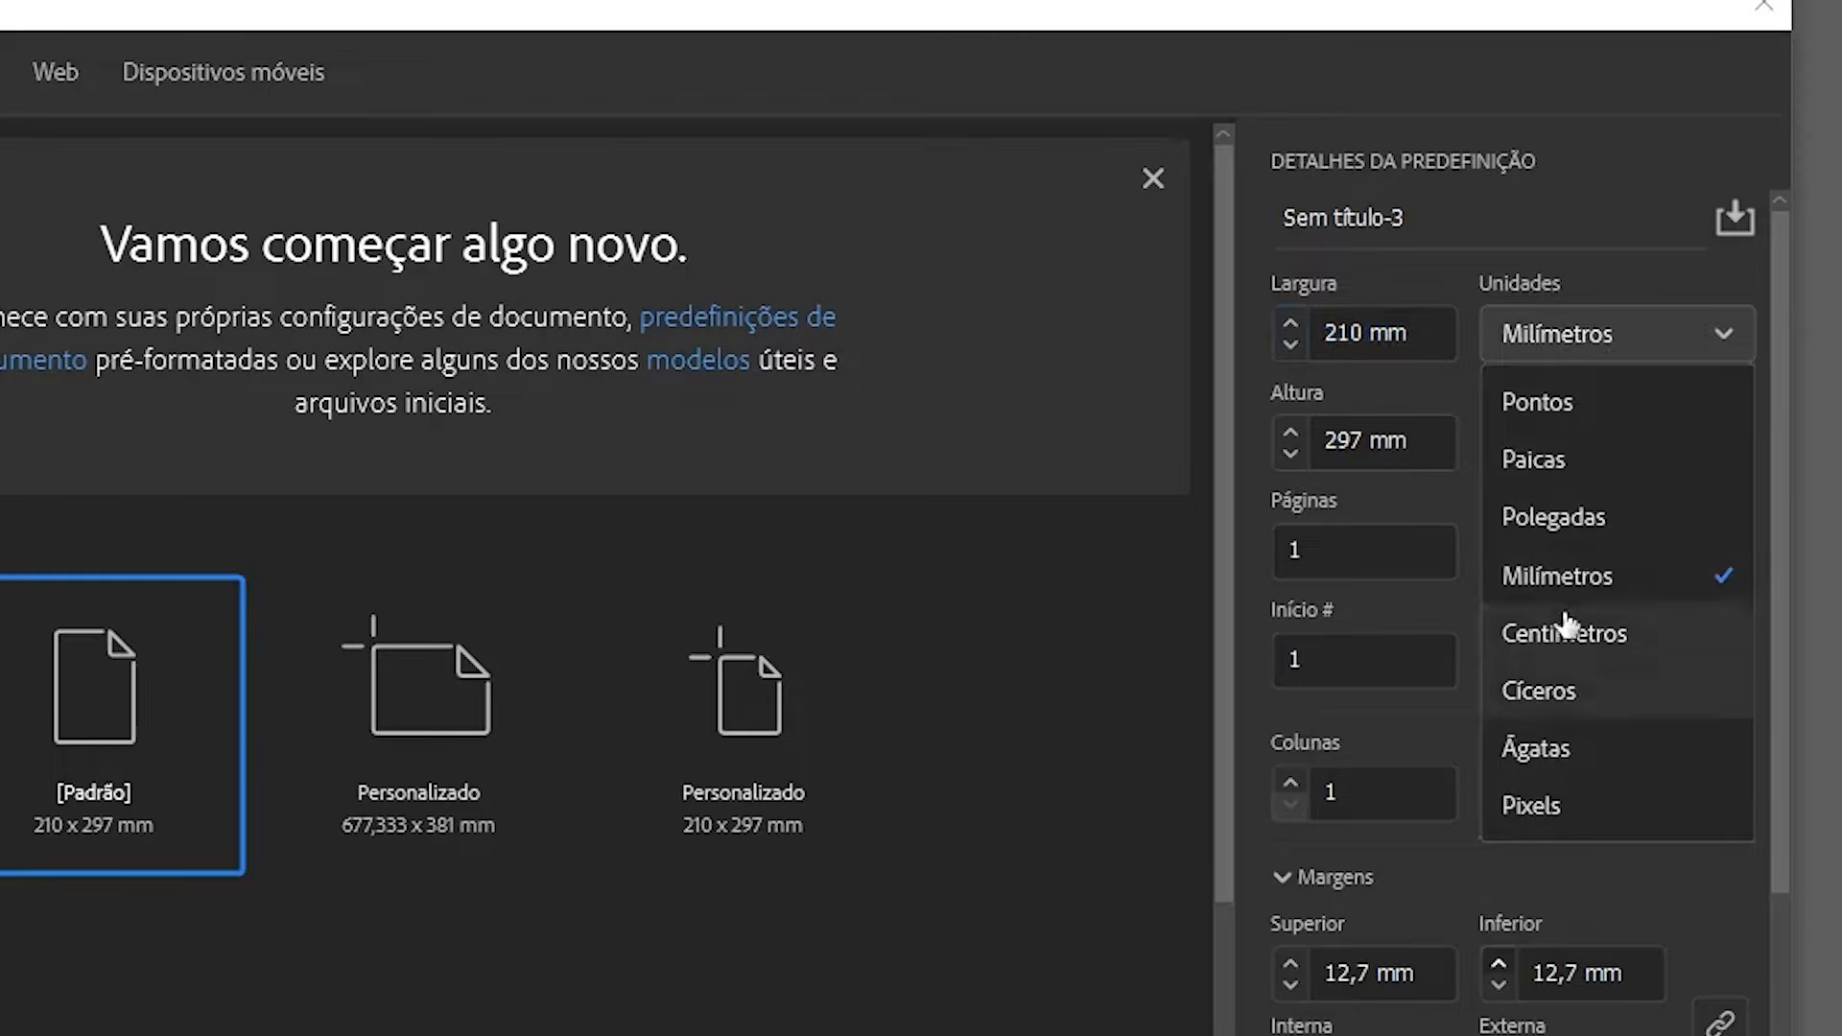
pyautogui.click(1390, 325)
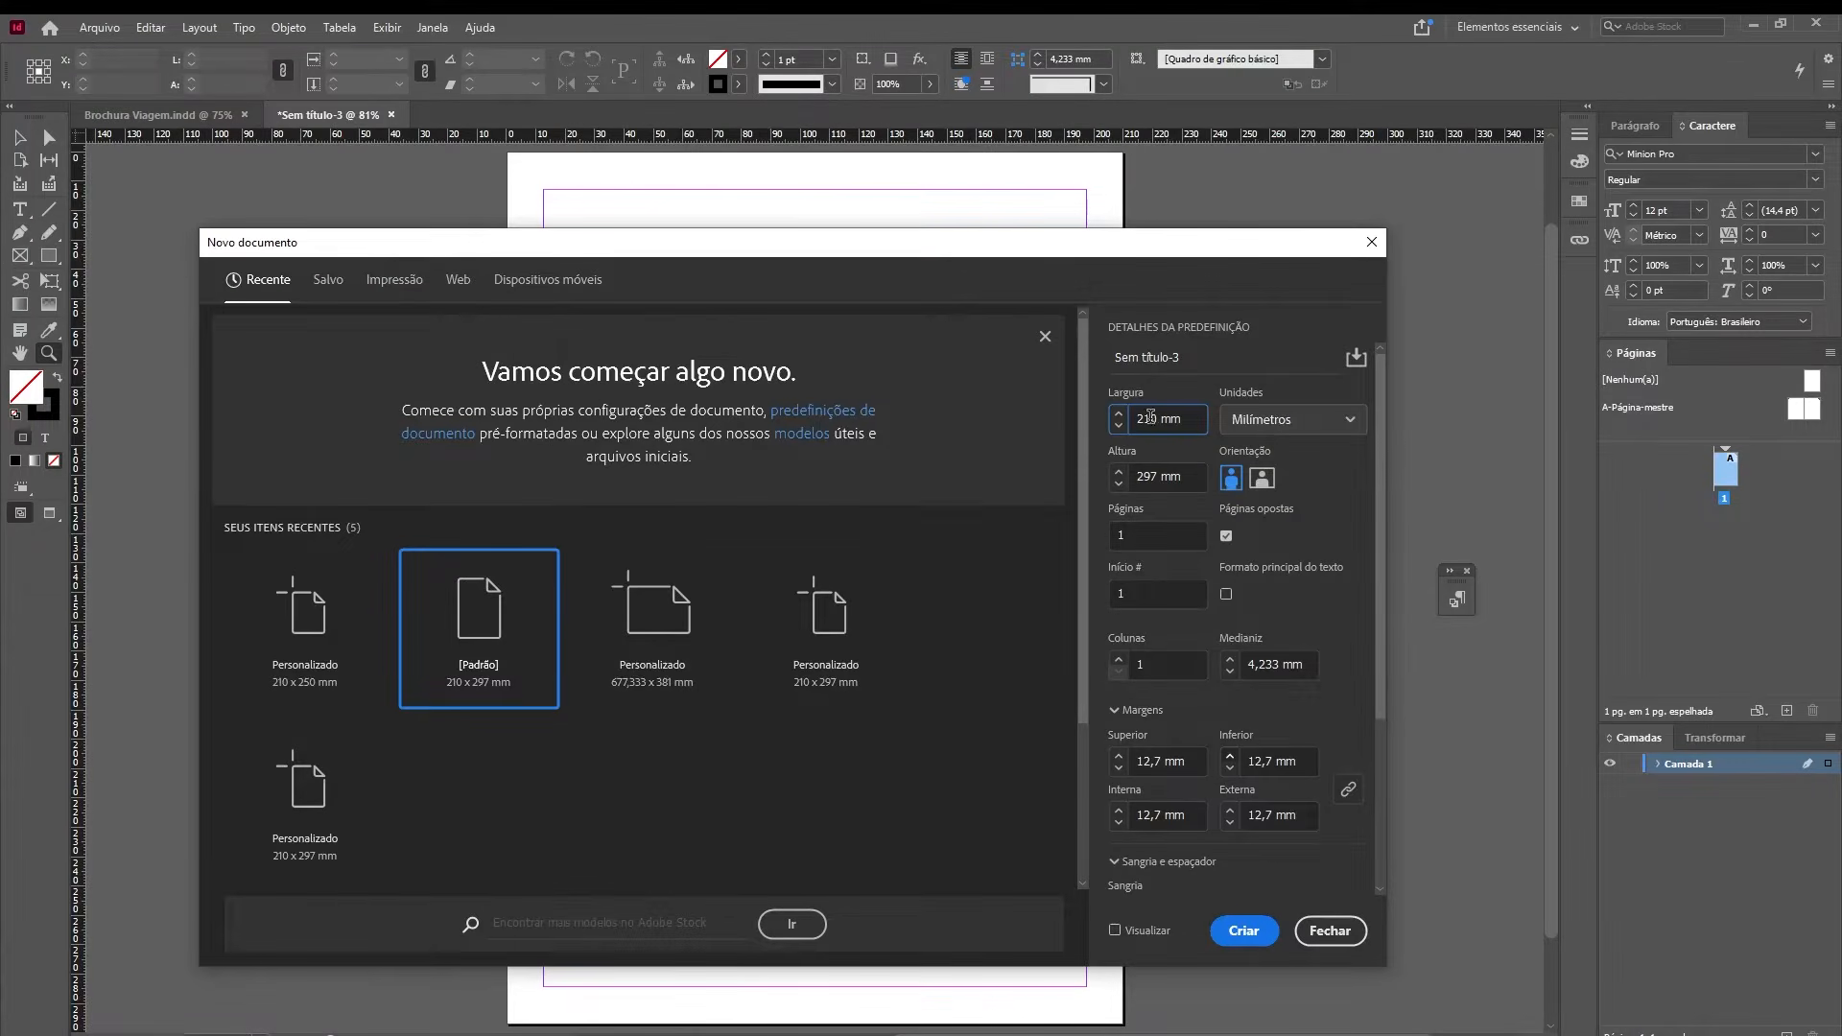
pyautogui.click(1187, 477)
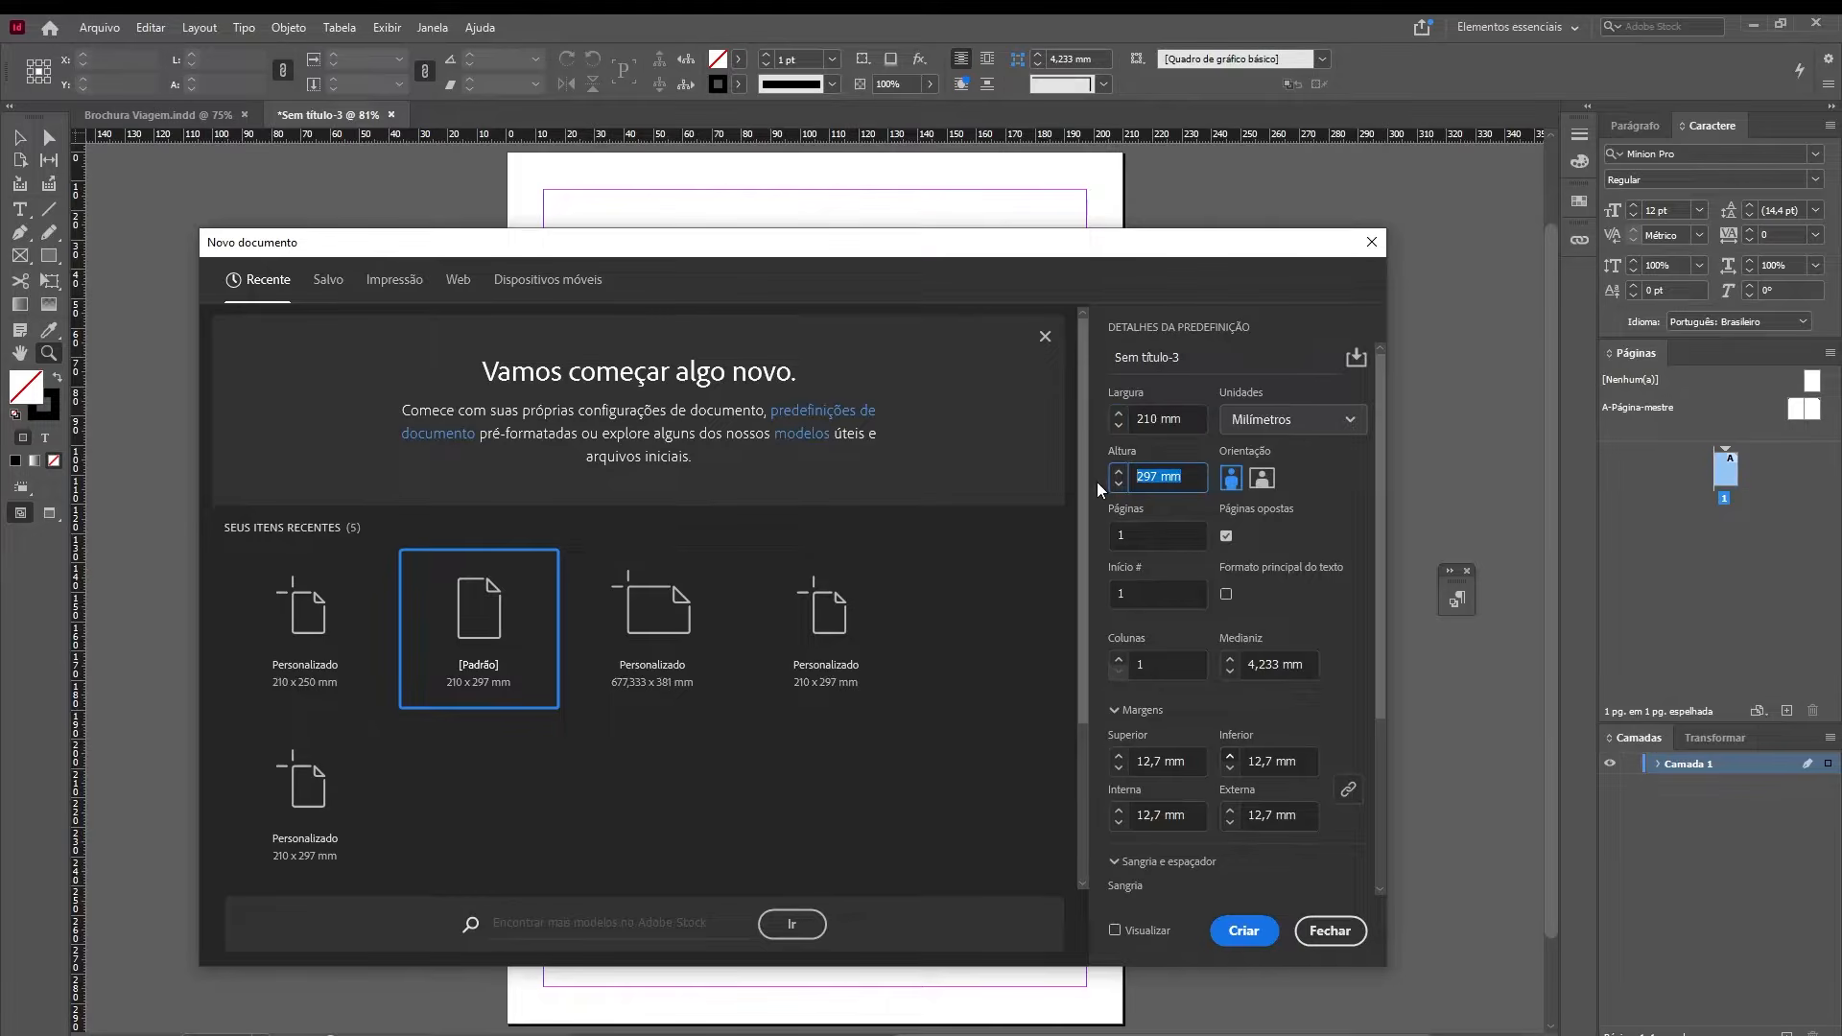
pyautogui.write('250')
pyautogui.click(1199, 421)
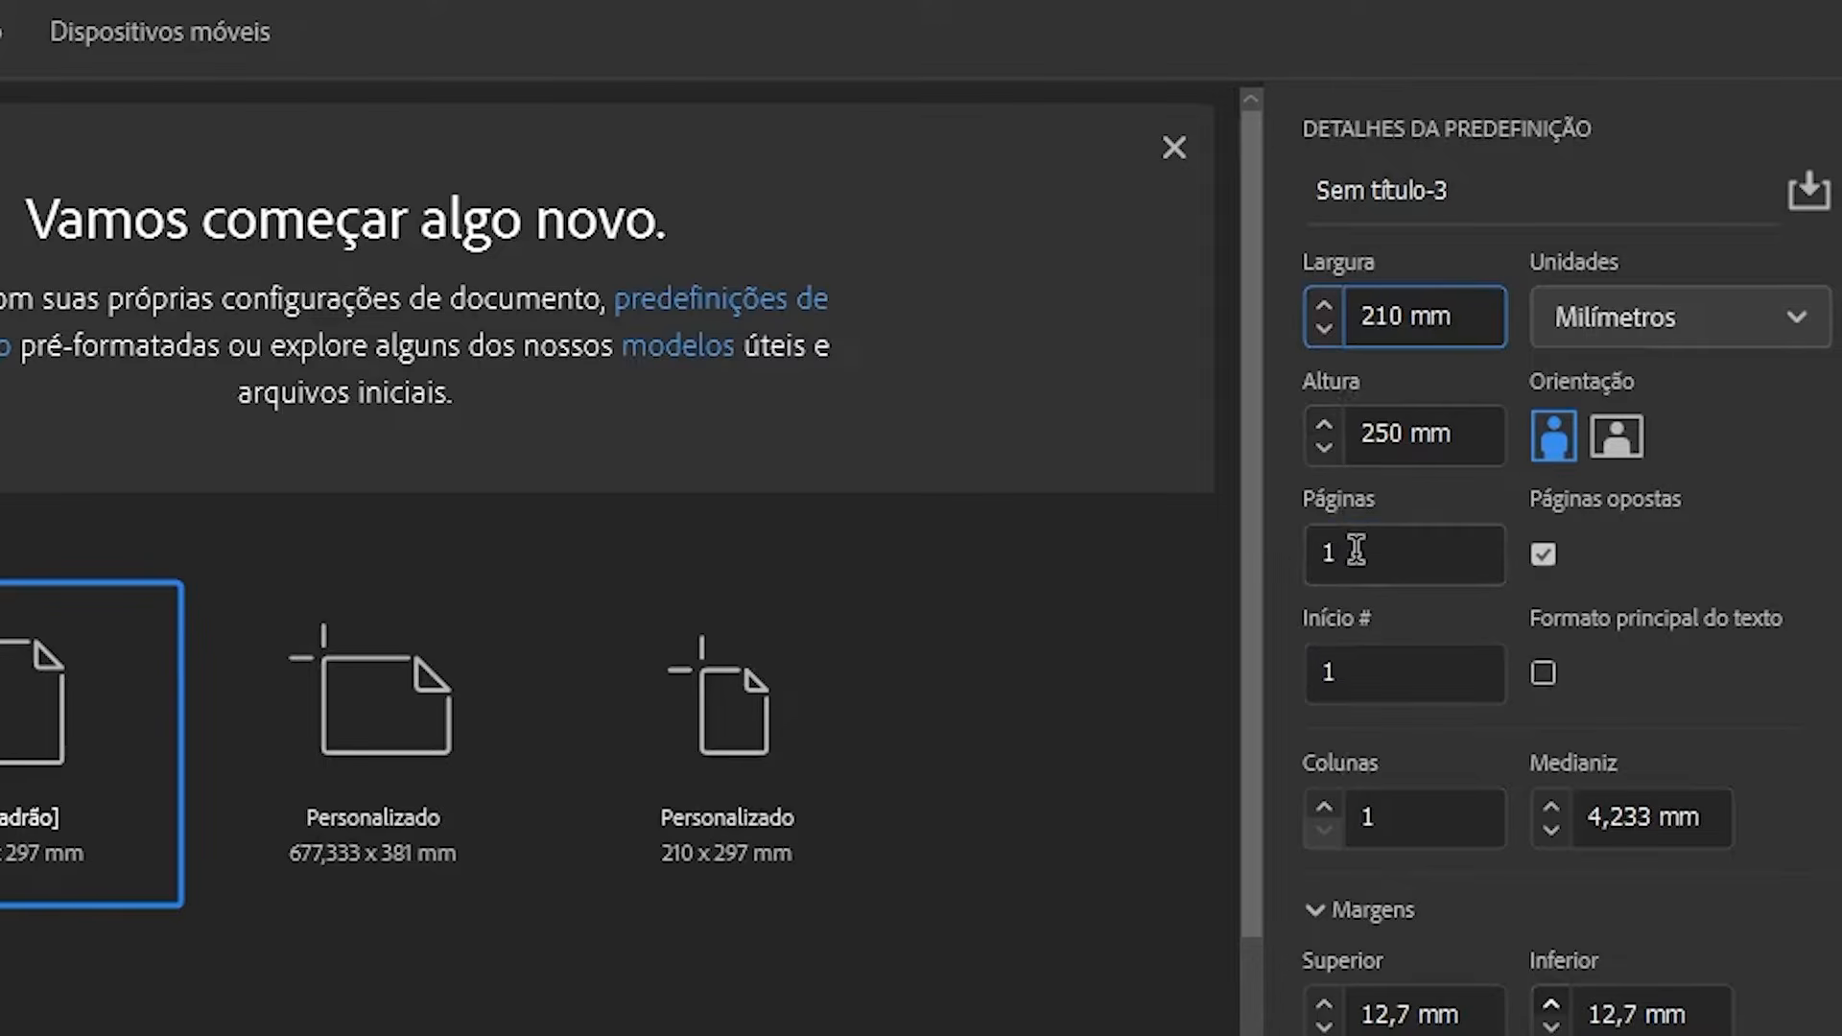
pyautogui.click(1135, 529)
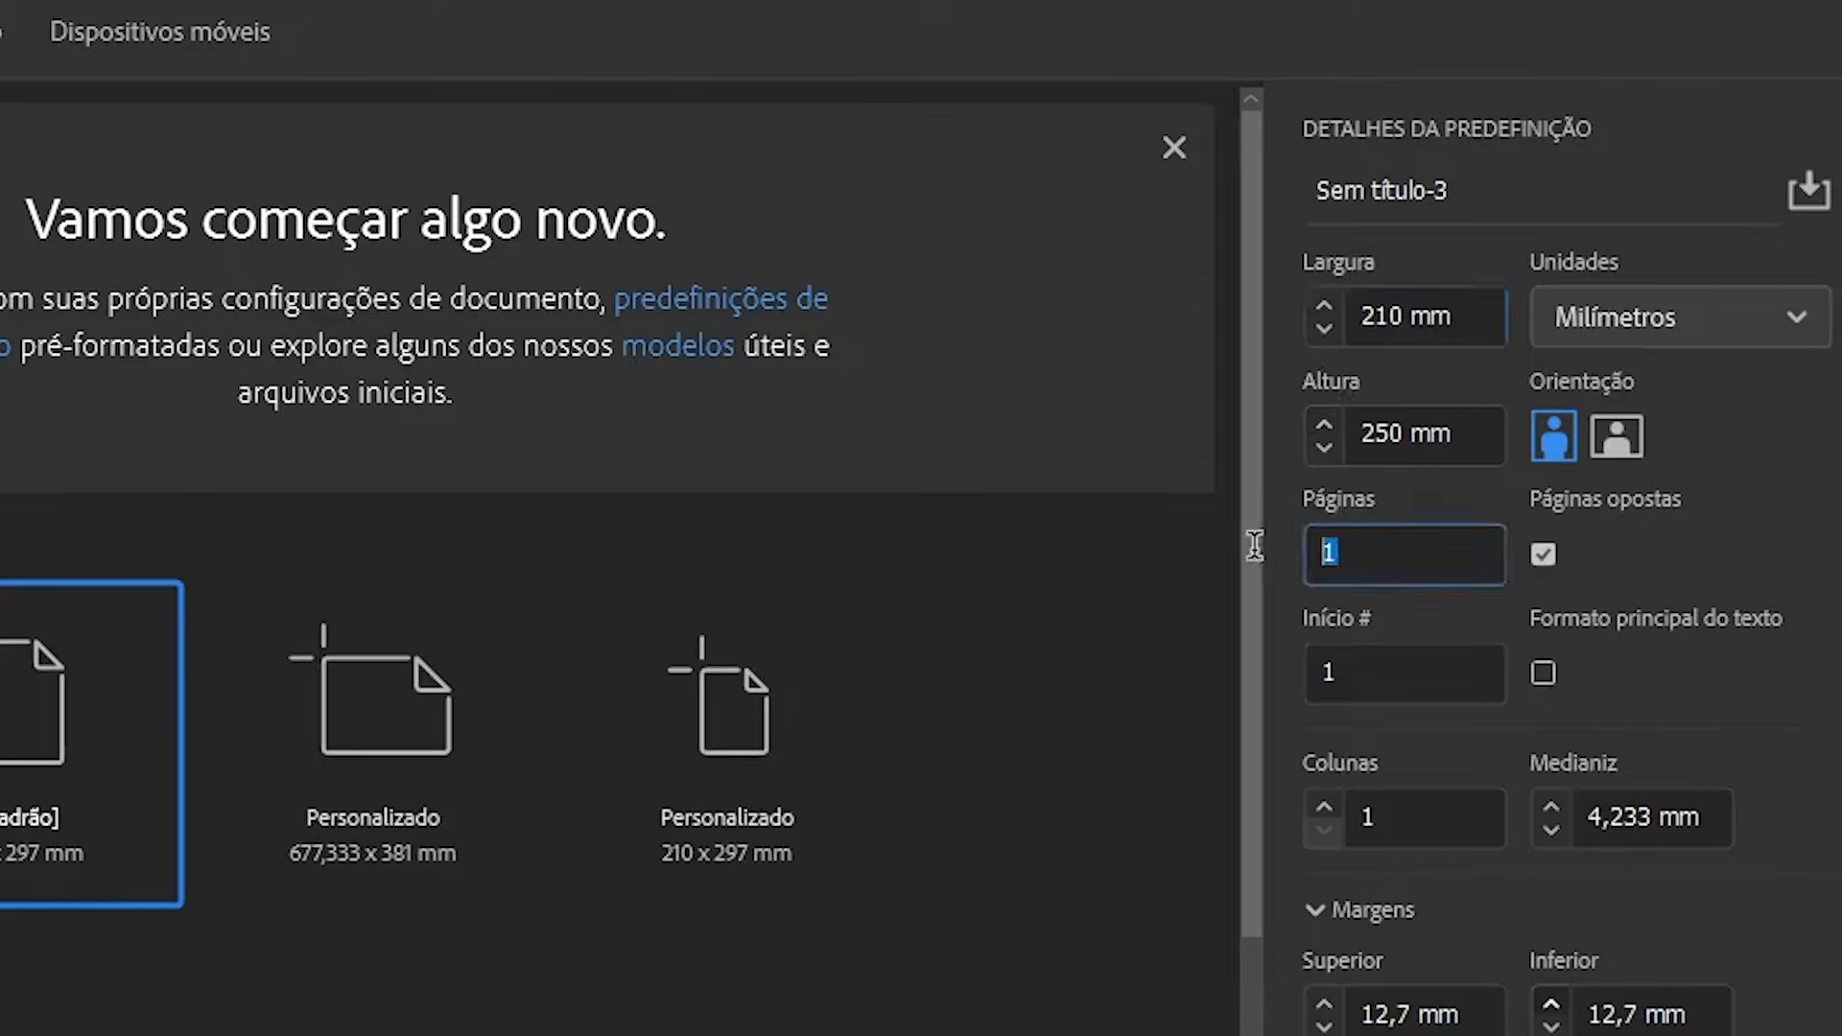
pyautogui.write('8')
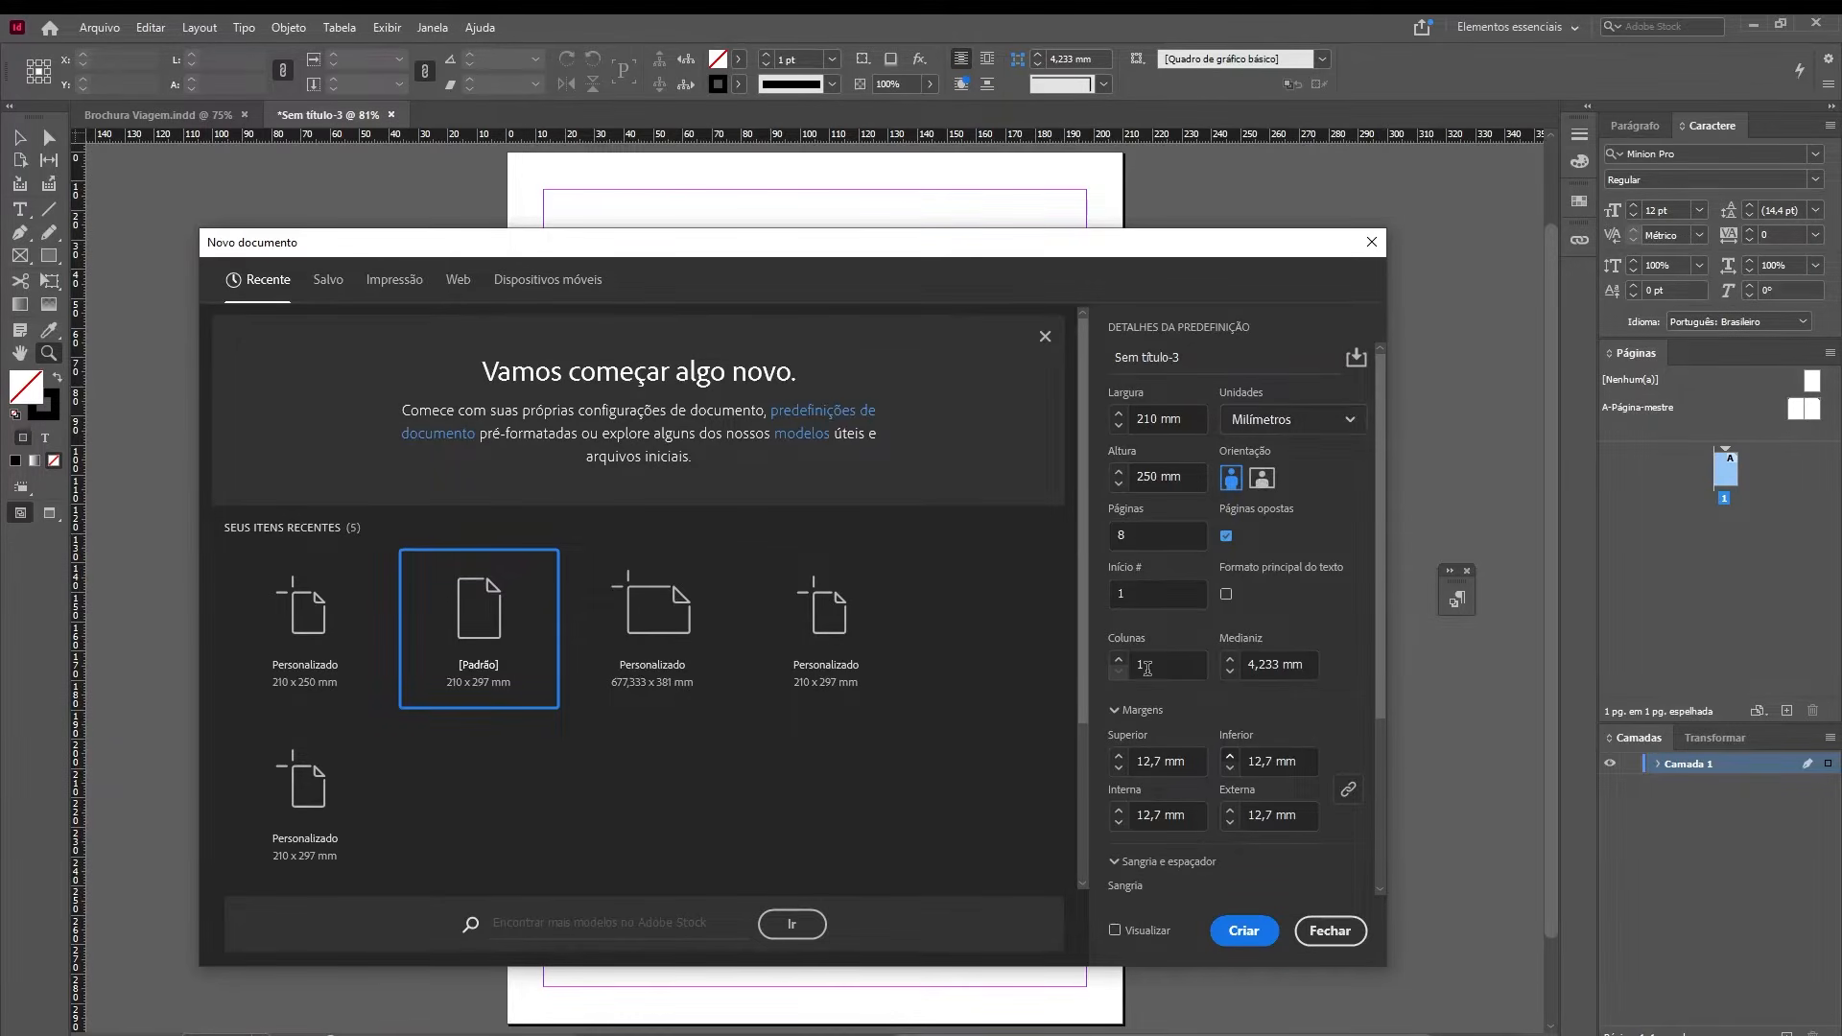
# - Set the new document's layout to 2 columns with a 6 mm gutter
pyautogui.click(1148, 666)
pyautogui.press('BackSpace')
pyautogui.moveTo(1308, 665); pyautogui.dragTo(1213, 669)
pyautogui.write('6')
# - Set the top, inside and outside margins to 20 mm, unlink the margin values and set the bottom margin to 30 mm
pyautogui.scroll(-3, 1189, 758)
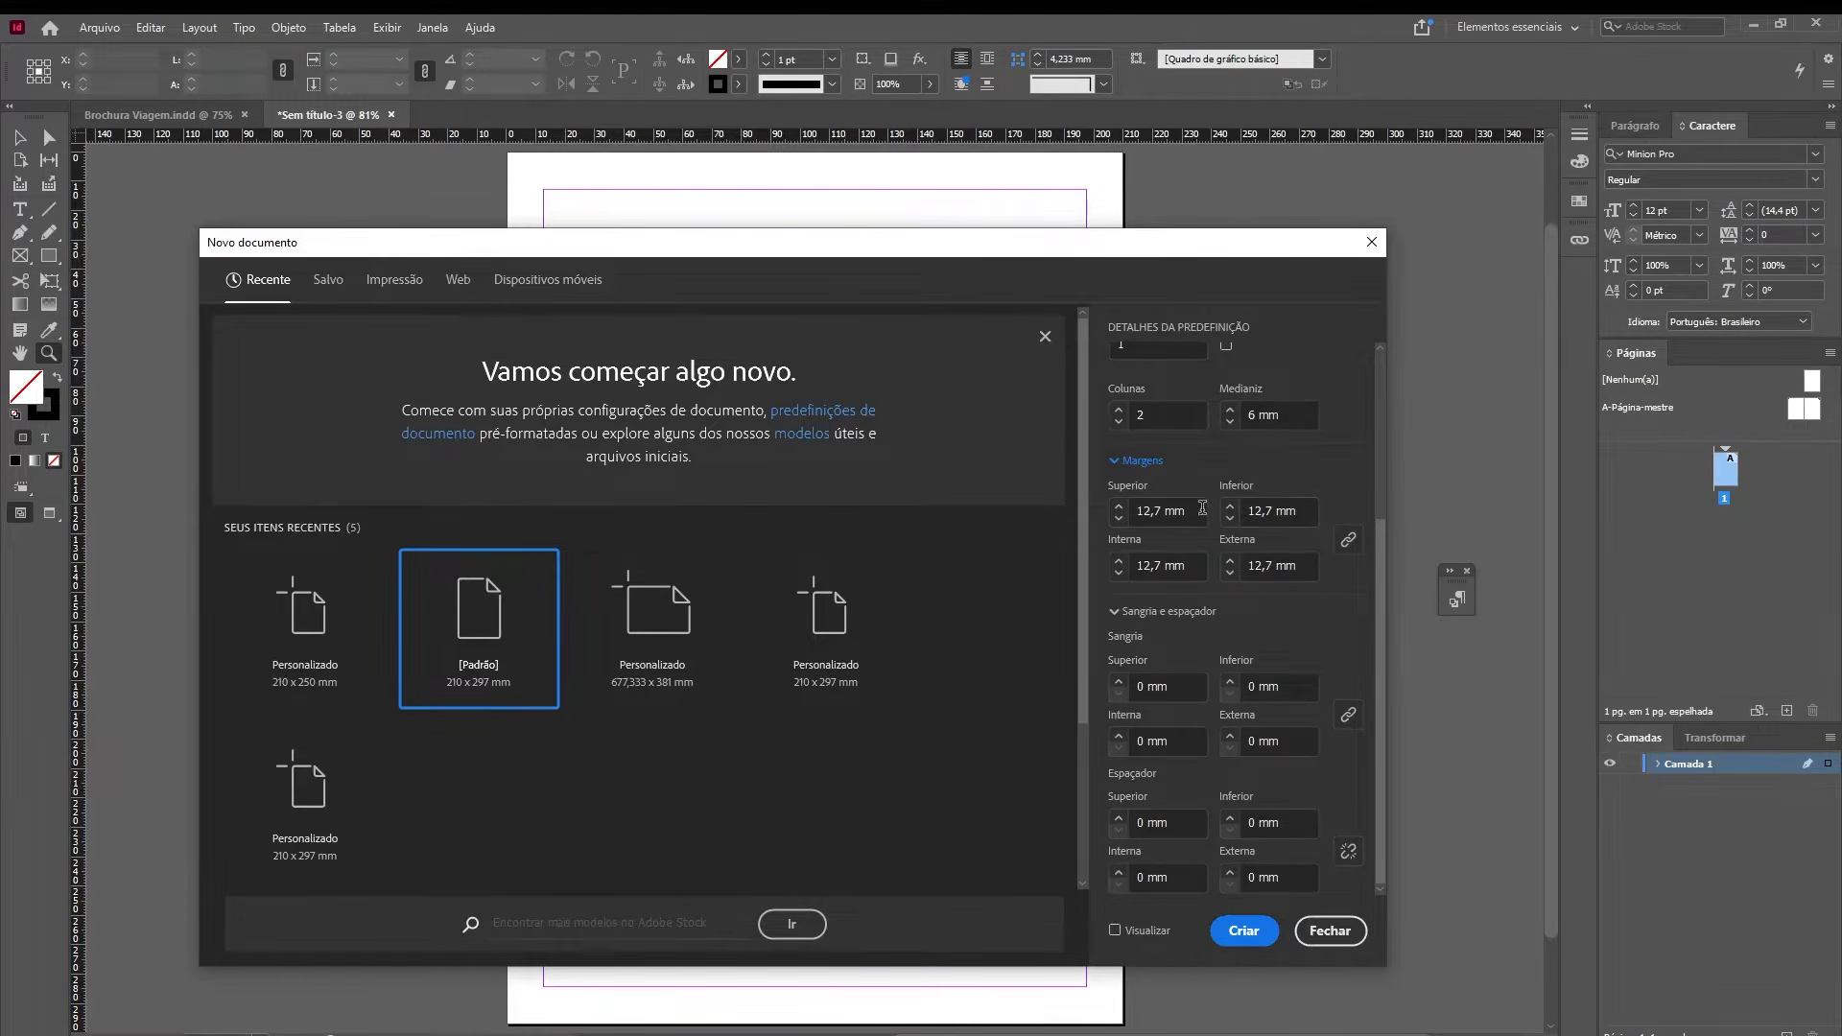
pyautogui.moveTo(1190, 511); pyautogui.dragTo(1077, 506)
pyautogui.write('20')
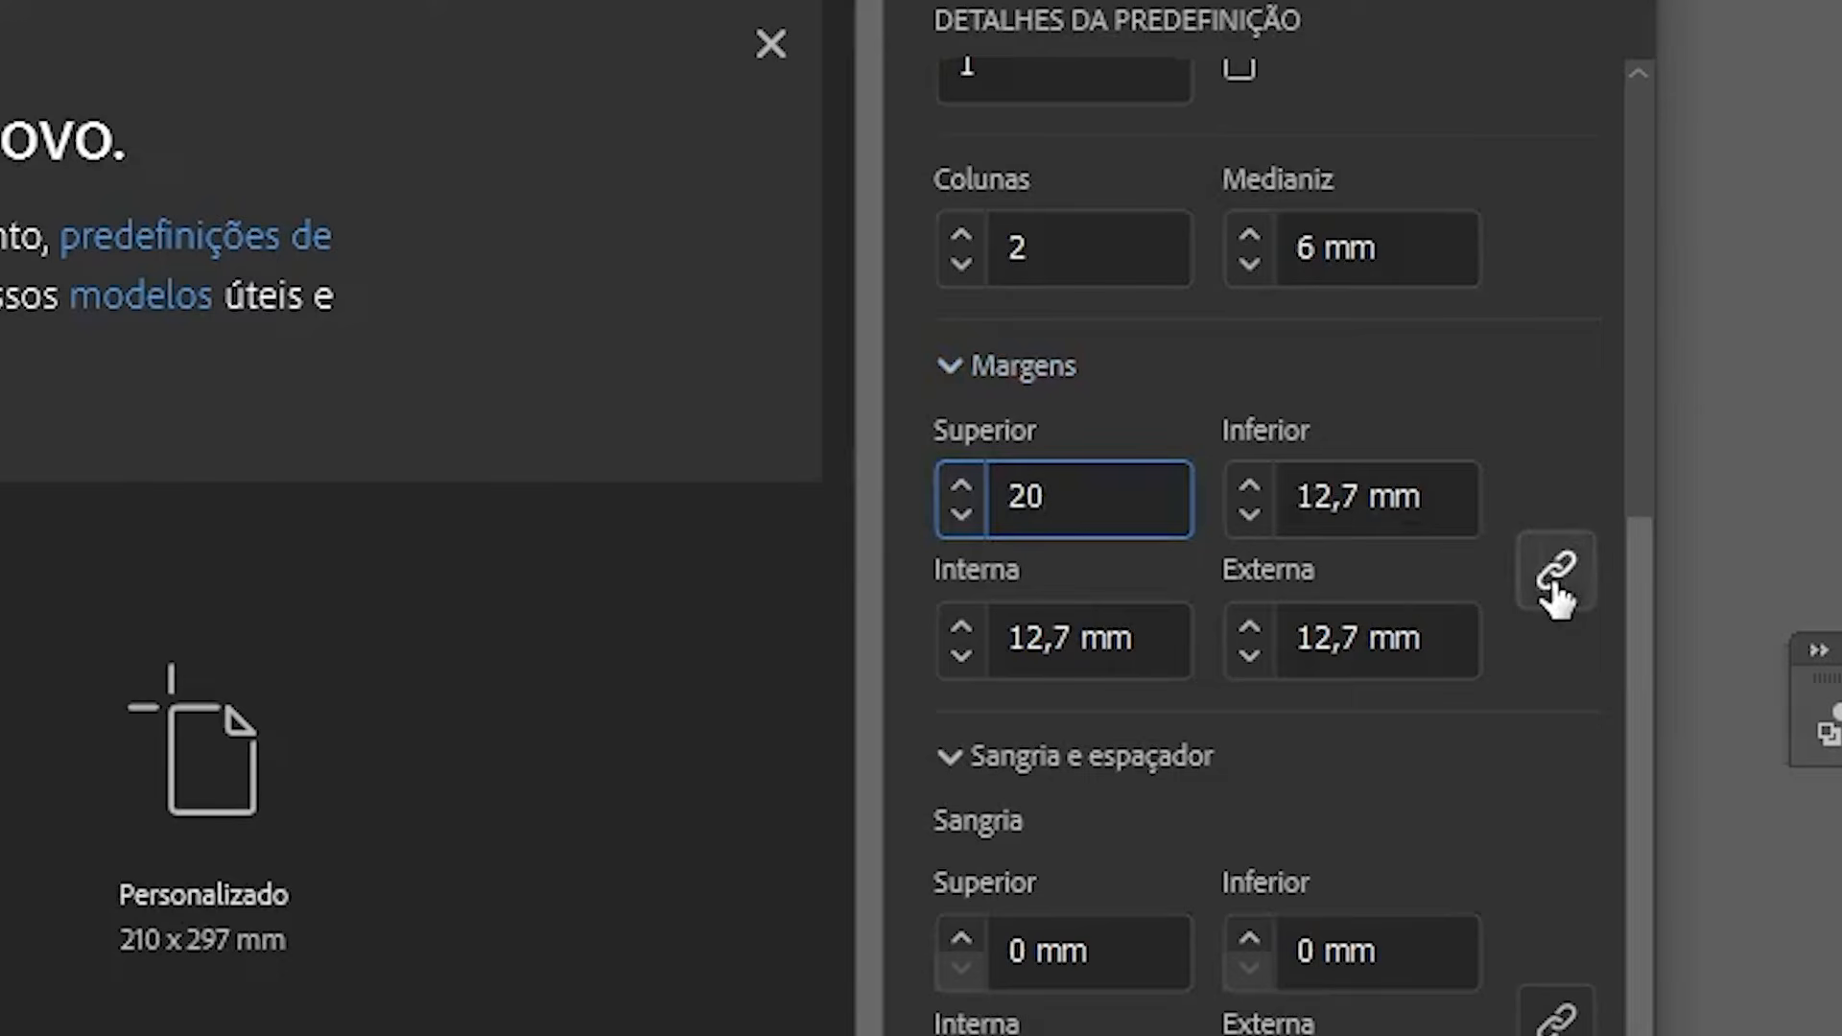
pyautogui.click(1456, 499)
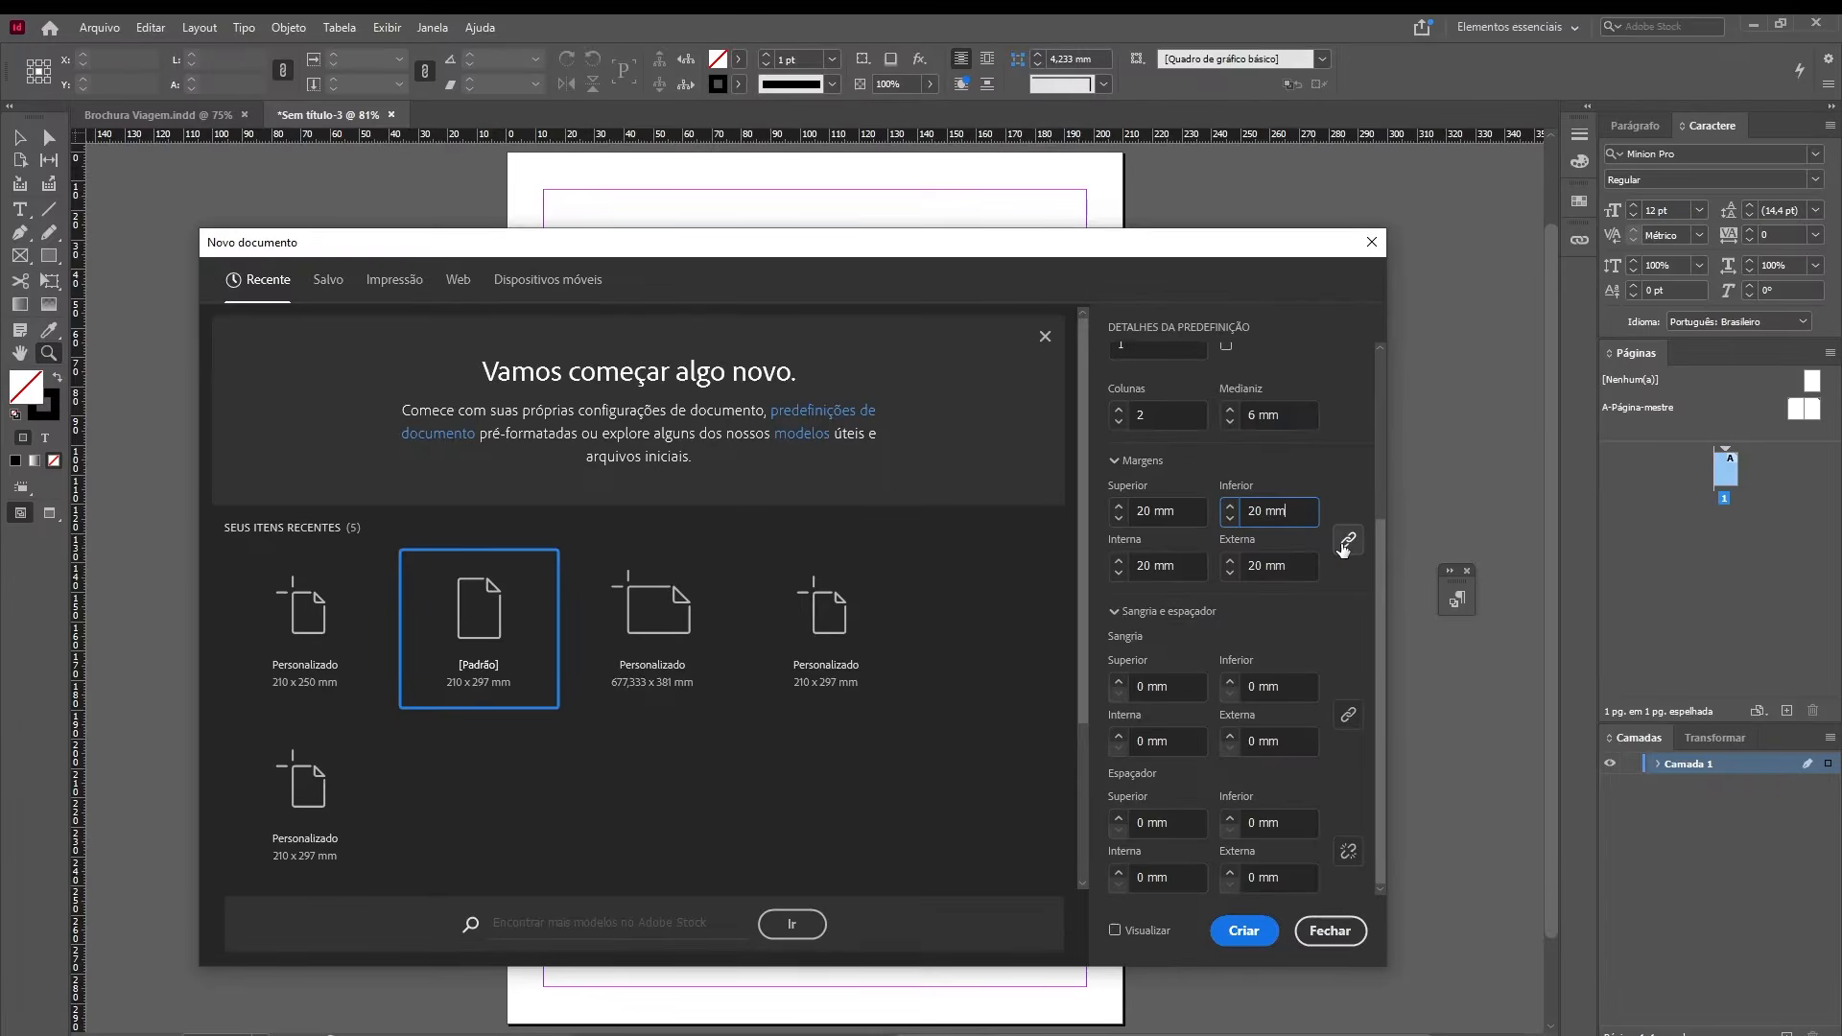
pyautogui.click(1346, 542)
pyautogui.click(1264, 511)
pyautogui.tripleClick(1250, 511)
pyautogui.write('30')
# - Set the bleed to 5 mm on all four sides
pyautogui.click(1147, 629)
pyautogui.moveTo(1179, 687); pyautogui.dragTo(1119, 686)
pyautogui.moveTo(1187, 687); pyautogui.dragTo(1133, 684)
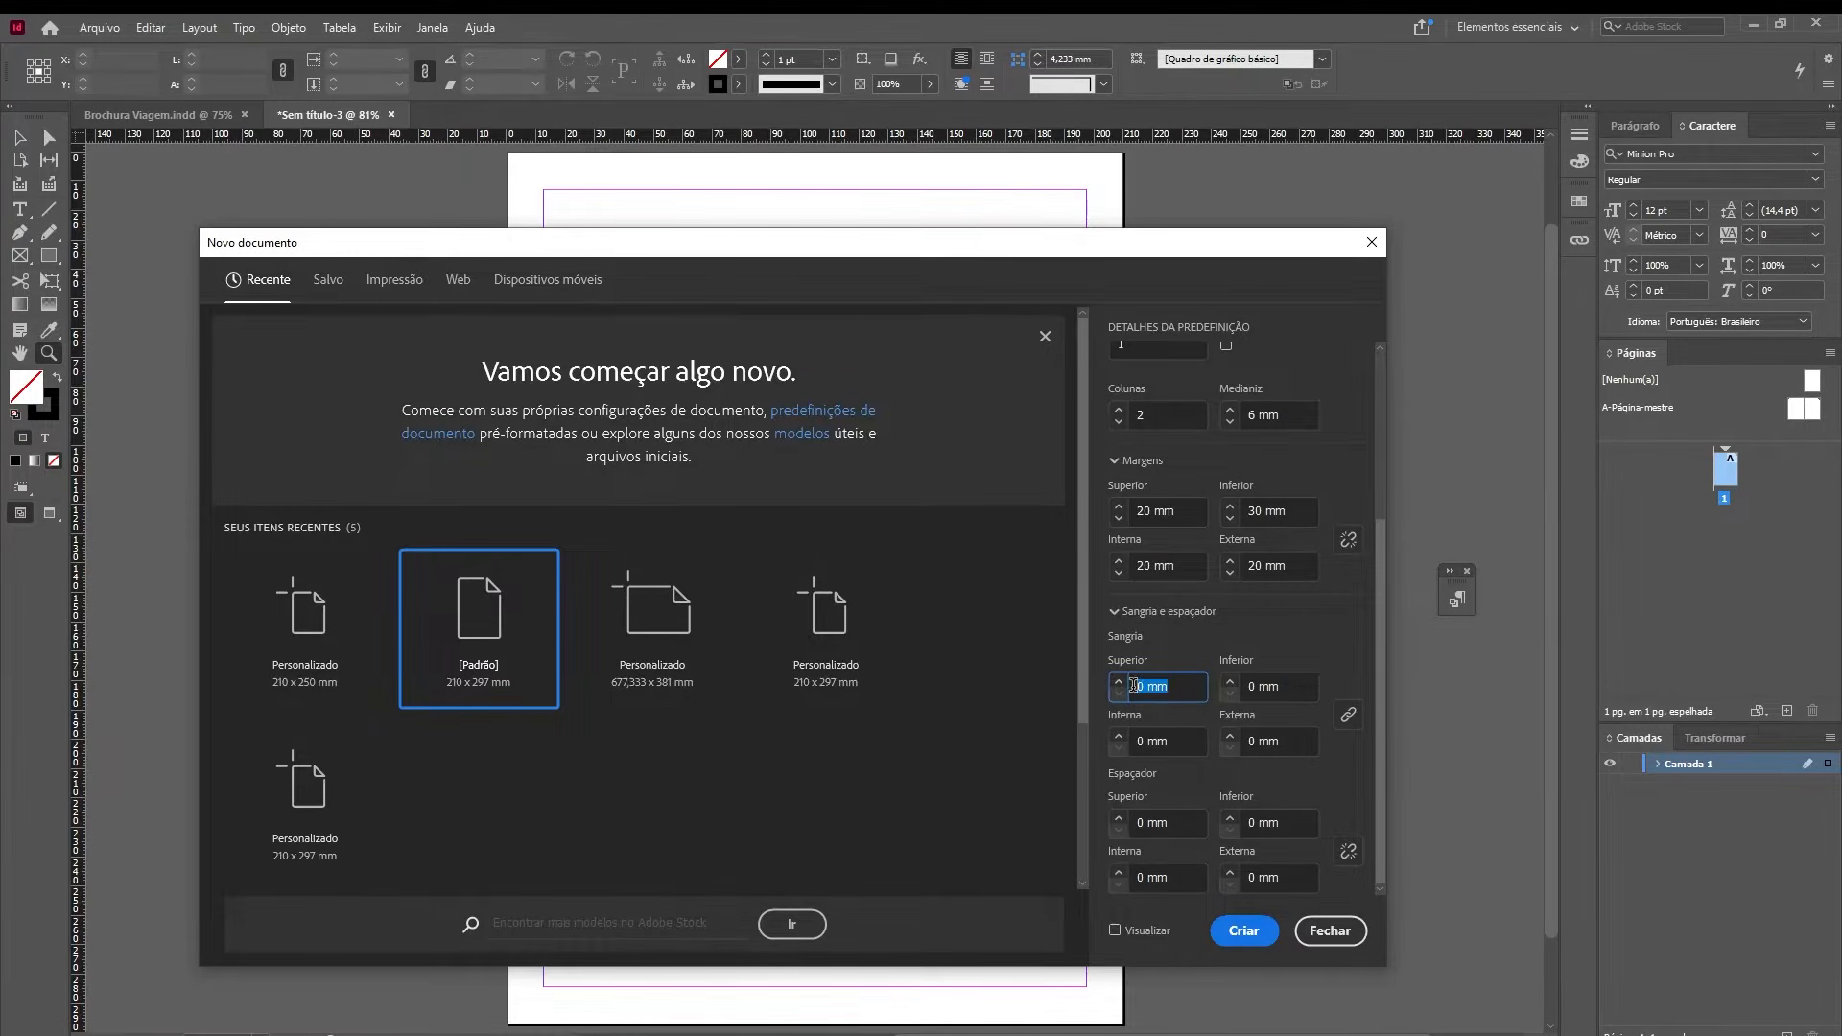
pyautogui.write('5')
pyautogui.click(1189, 741)
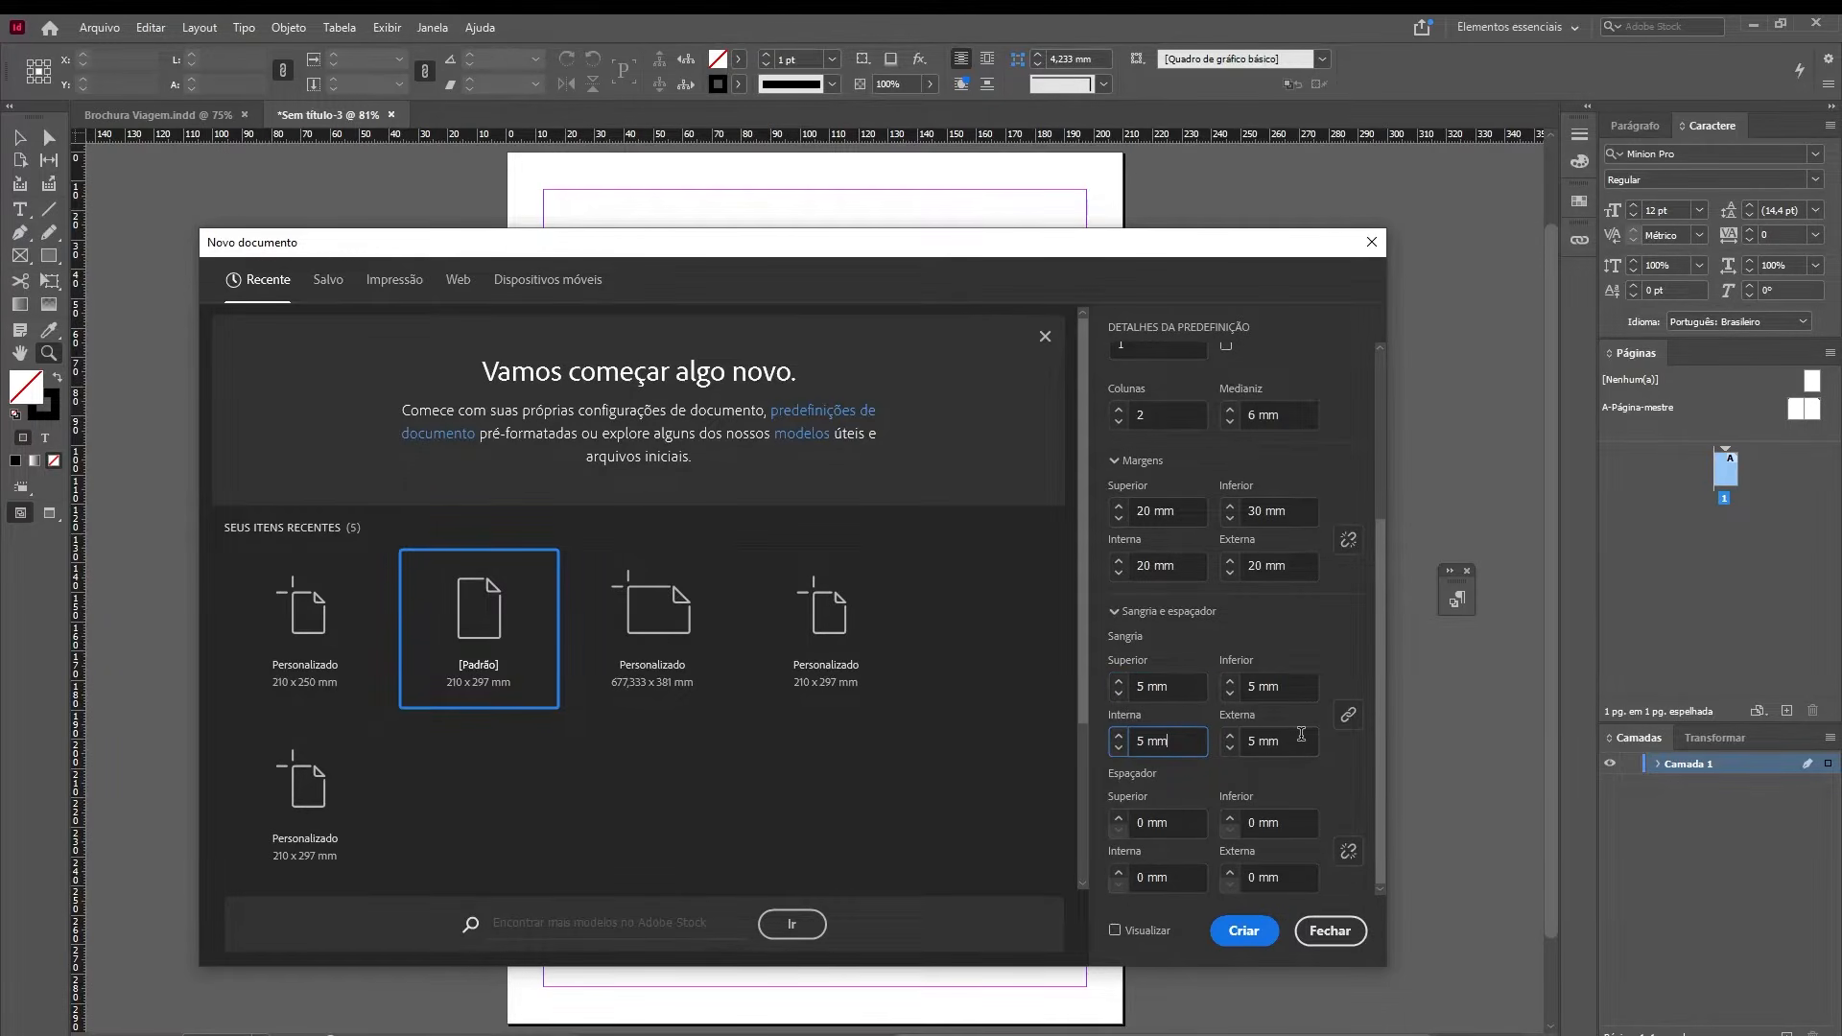
# - Turn on the preview, check the page setup behind the dialog and create the document
pyautogui.click(1115, 930)
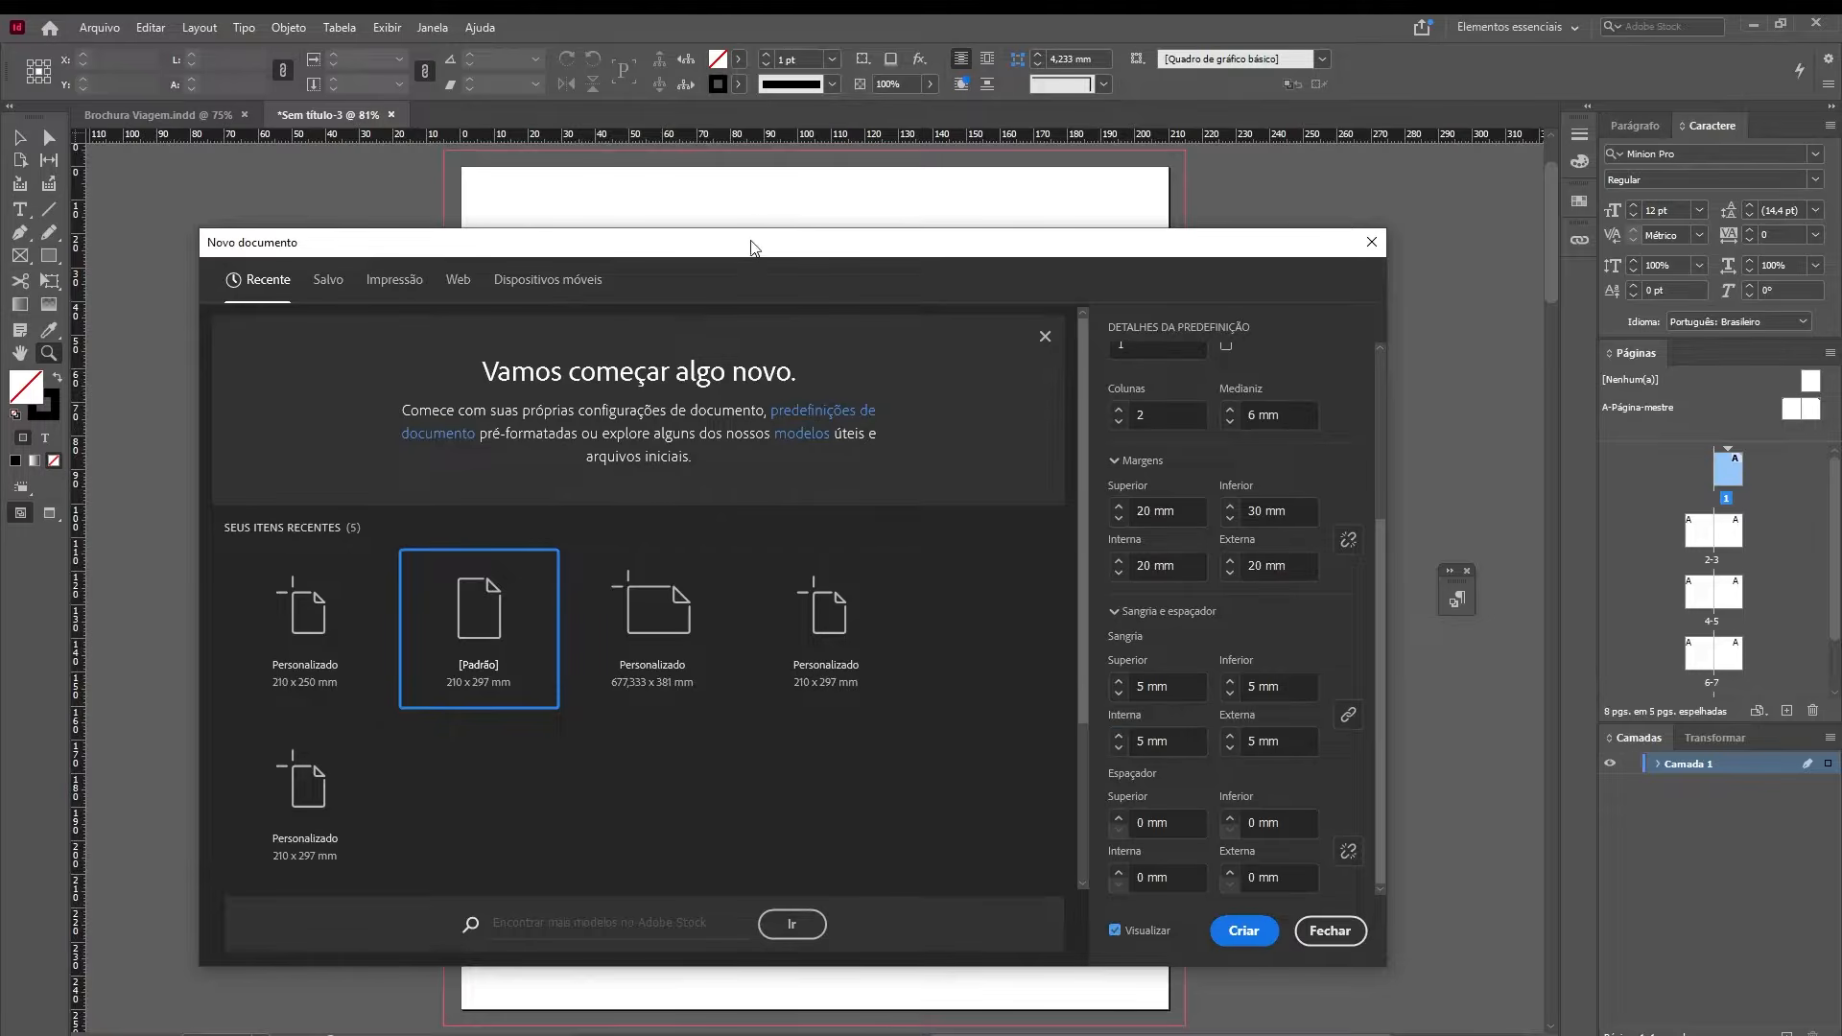
pyautogui.moveTo(751, 241); pyautogui.dragTo(782, 203)
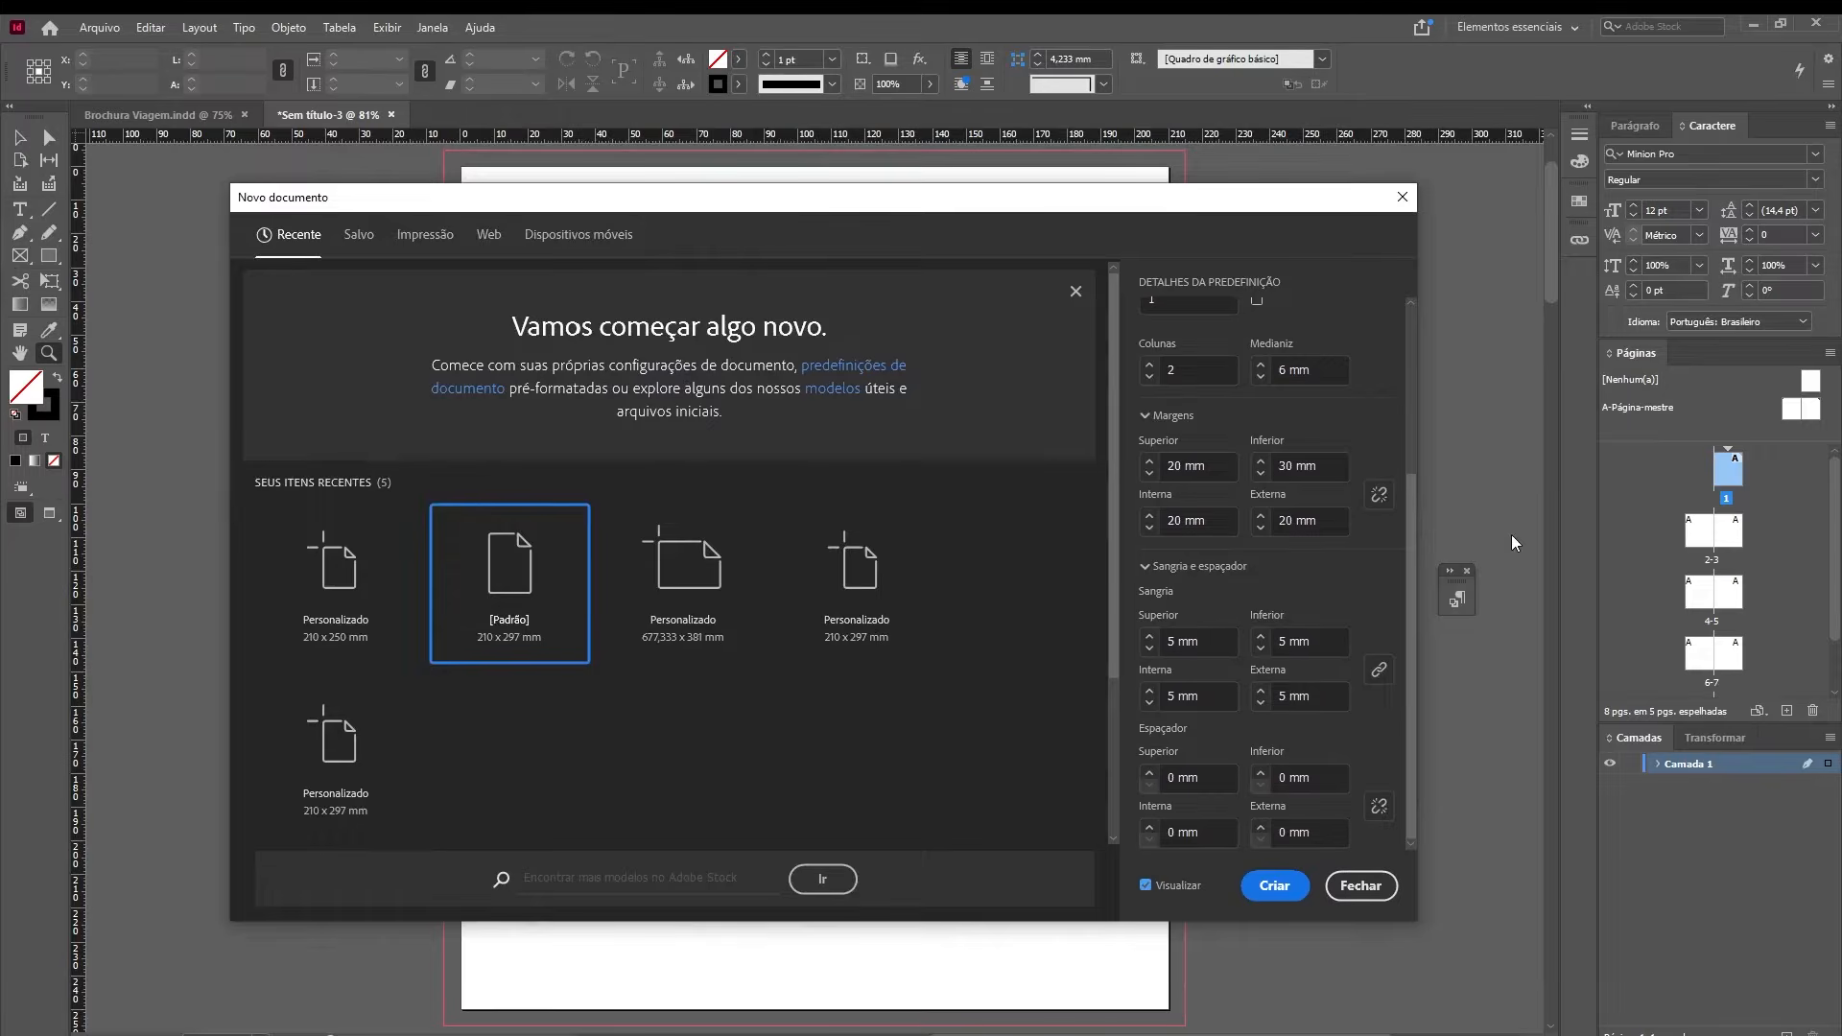
pyautogui.moveTo(975, 203)
pyautogui.mouseDown()
pyautogui.moveTo(1464, 375)
pyautogui.moveTo(1838, 271)
pyautogui.moveTo(1840, 252)
pyautogui.moveTo(1174, 252)
pyautogui.moveTo(859, 207)
pyautogui.moveTo(966, 221)
pyautogui.mouseUp()
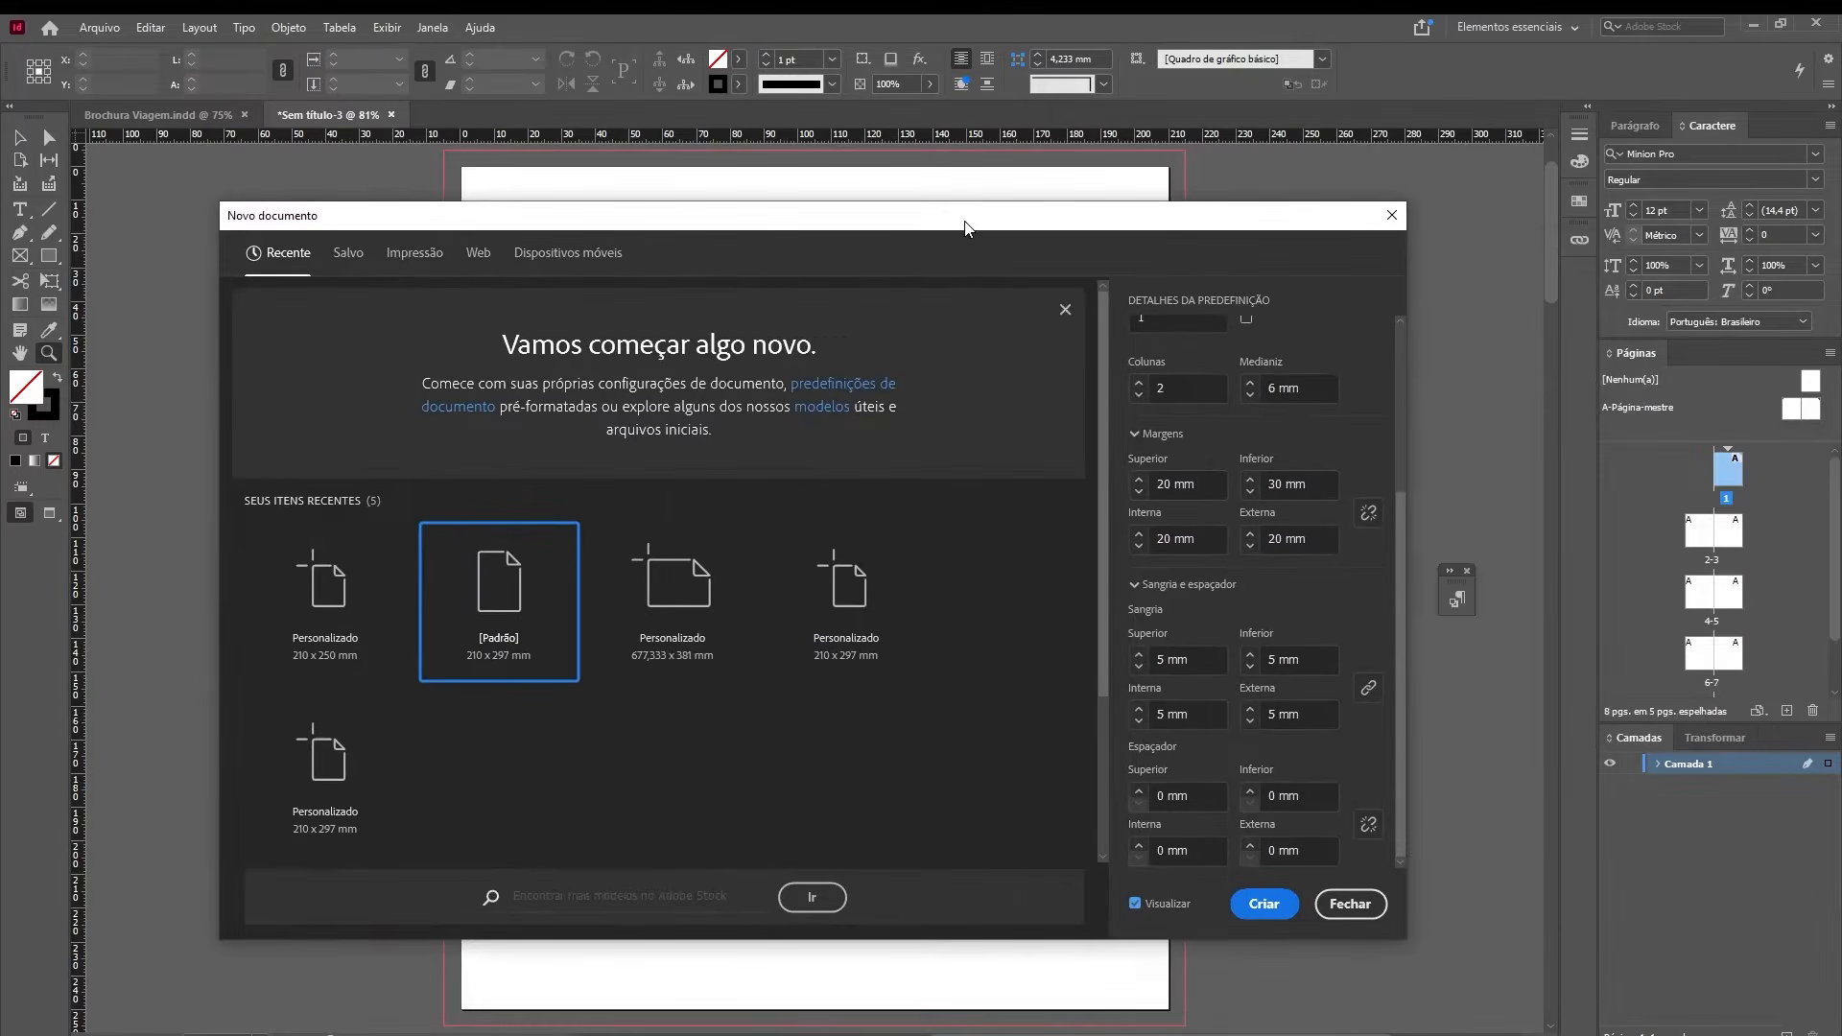
pyautogui.click(1253, 908)
# - Look through all the new document's pages, from the single first page across the spreads to the last page
pyautogui.moveTo(1550, 261); pyautogui.dragTo(1543, 411)
pyautogui.hotkey('ctrl', '-')
pyautogui.hotkey('ctrl', '-')
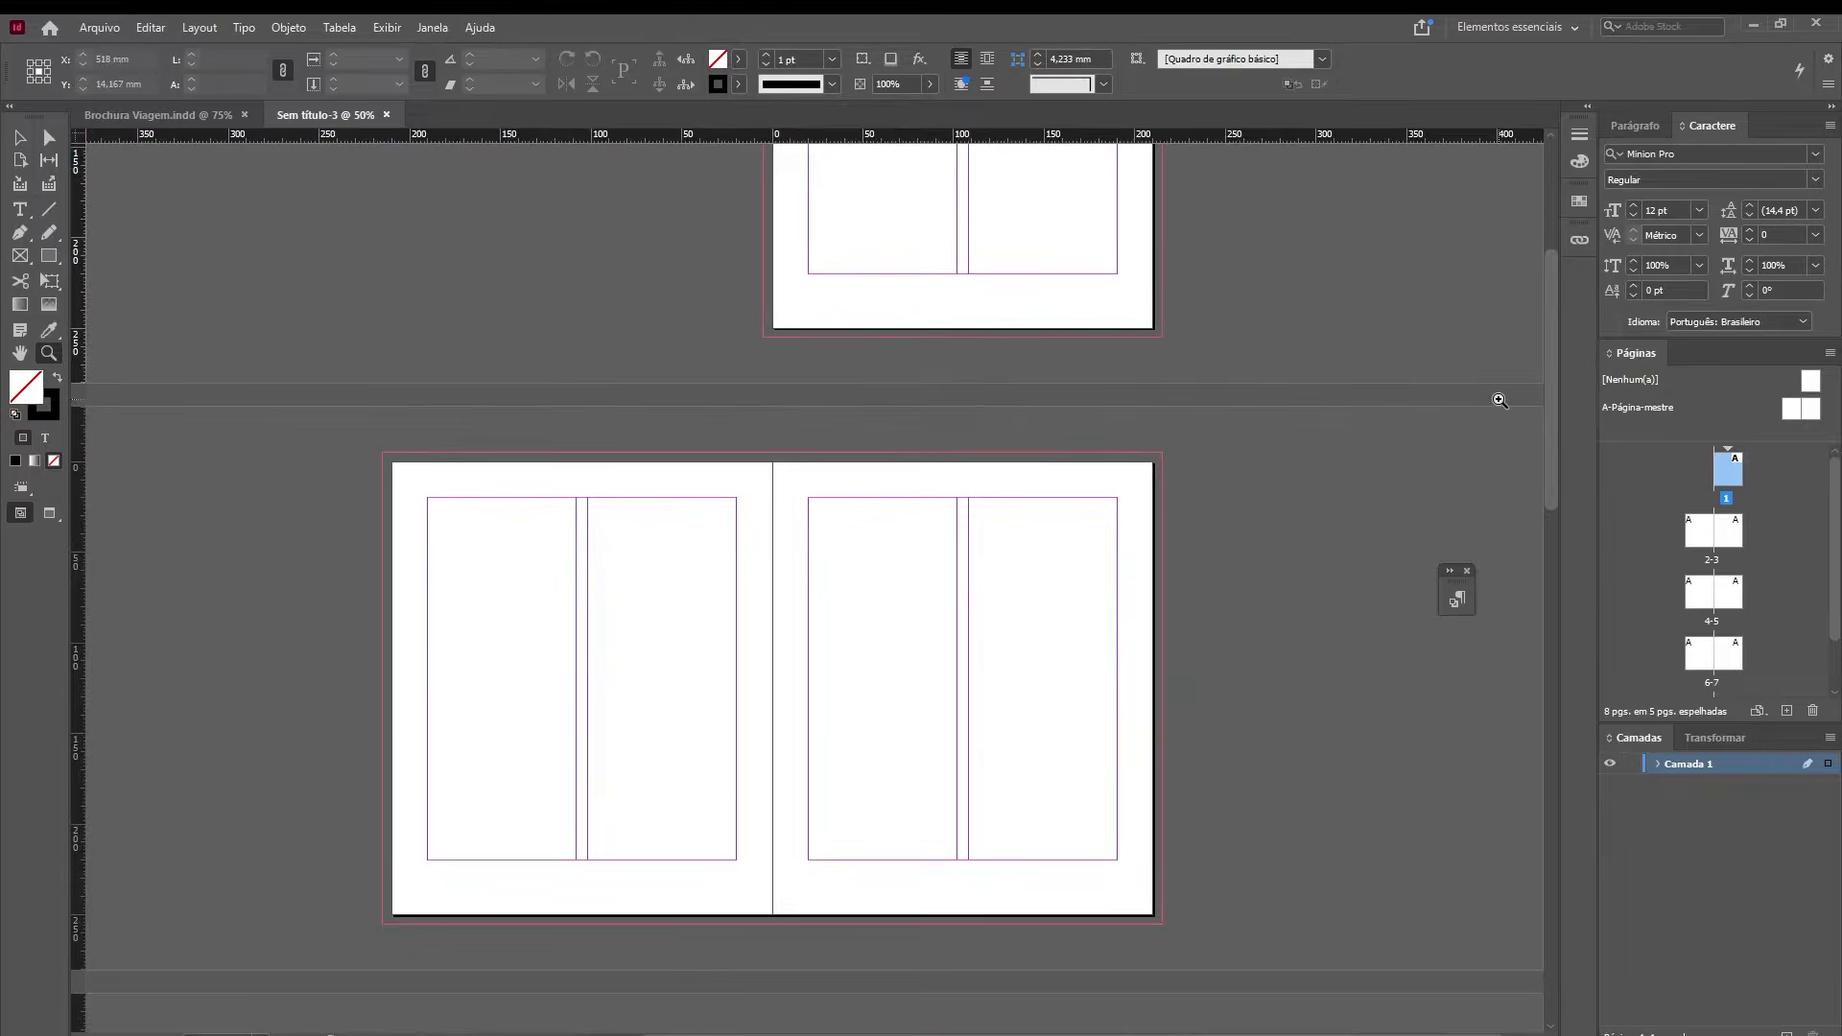
pyautogui.scroll(4, 1070, 239)
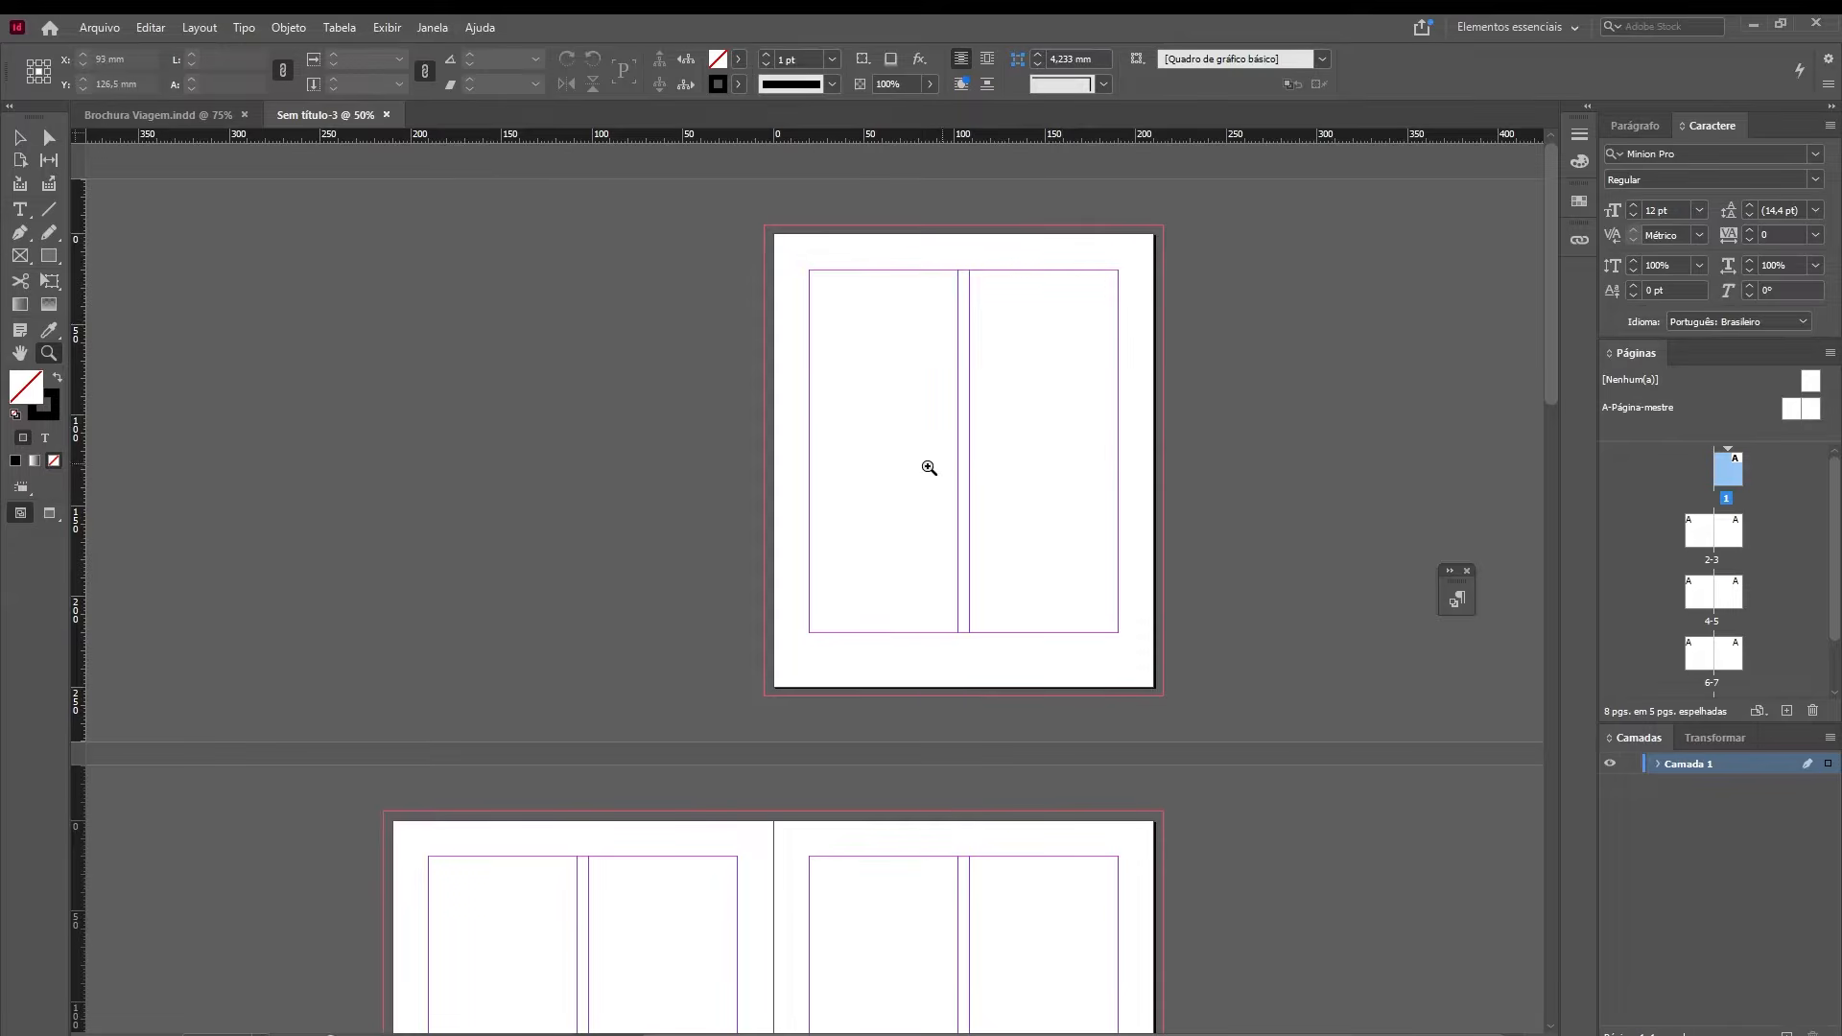
pyautogui.moveTo(1550, 320); pyautogui.dragTo(1548, 367)
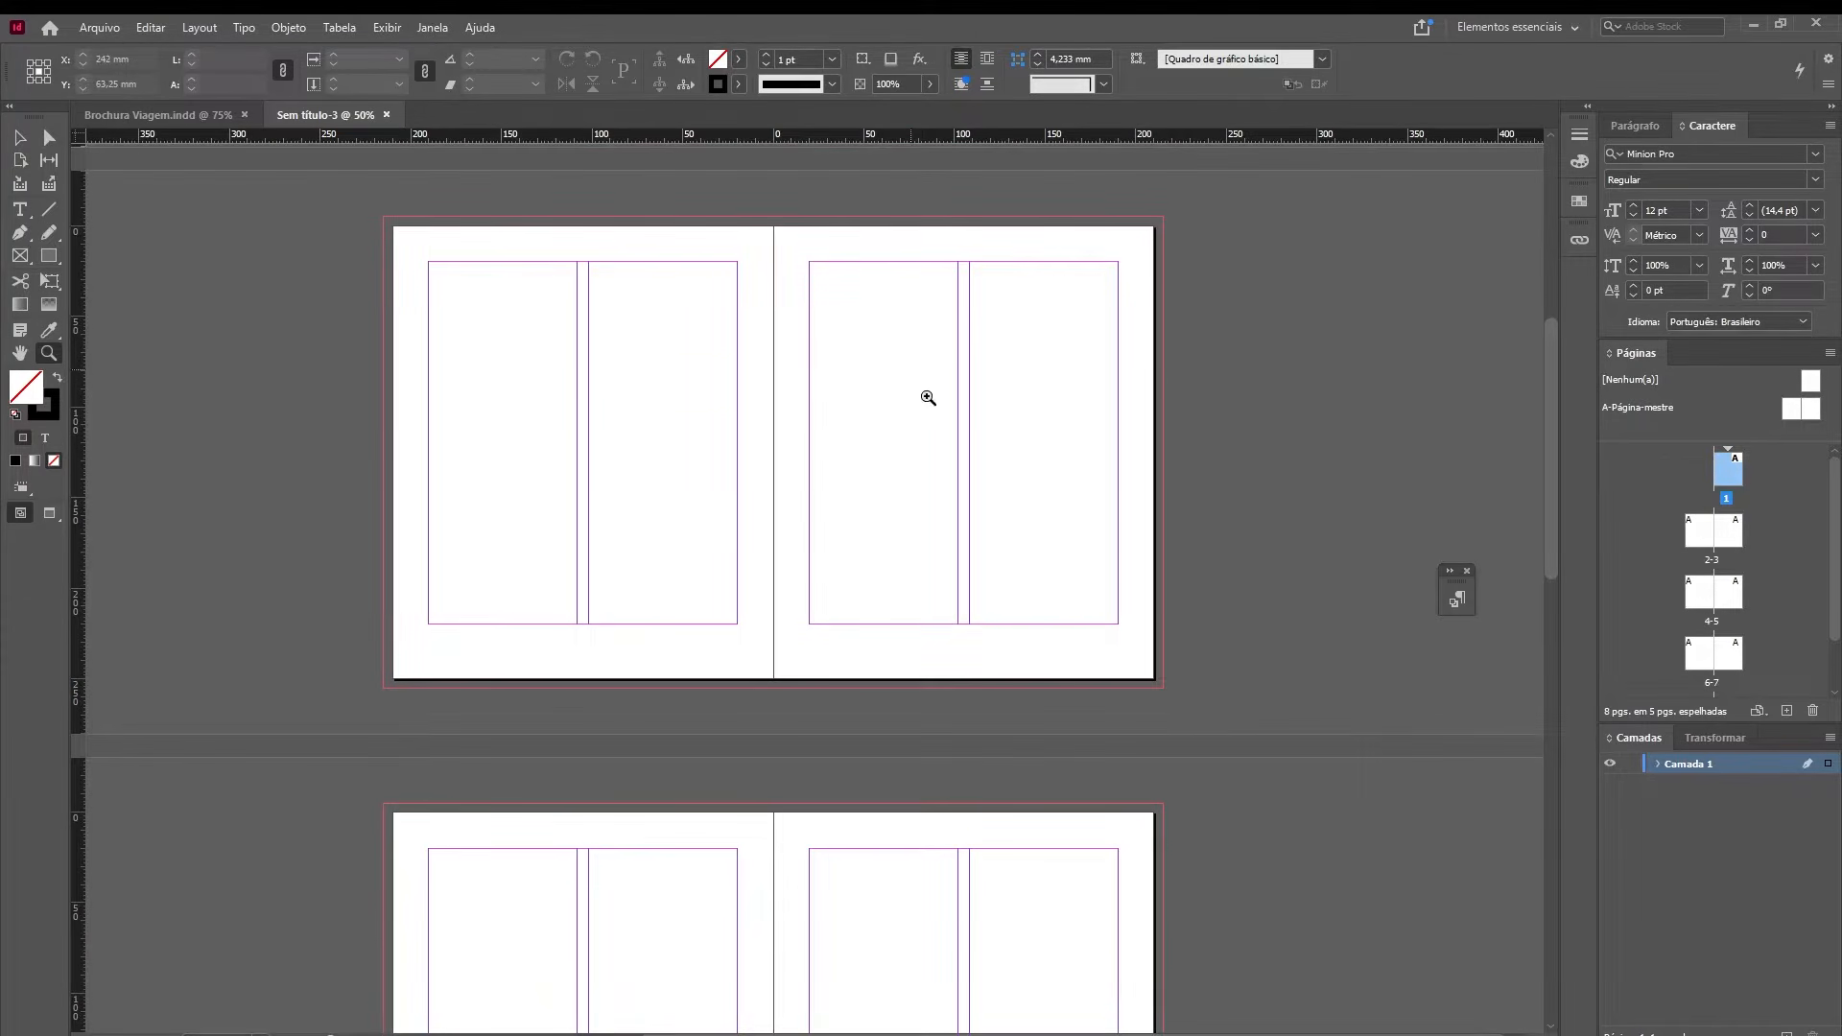
pyautogui.moveTo(1556, 455); pyautogui.dragTo(1559, 287)
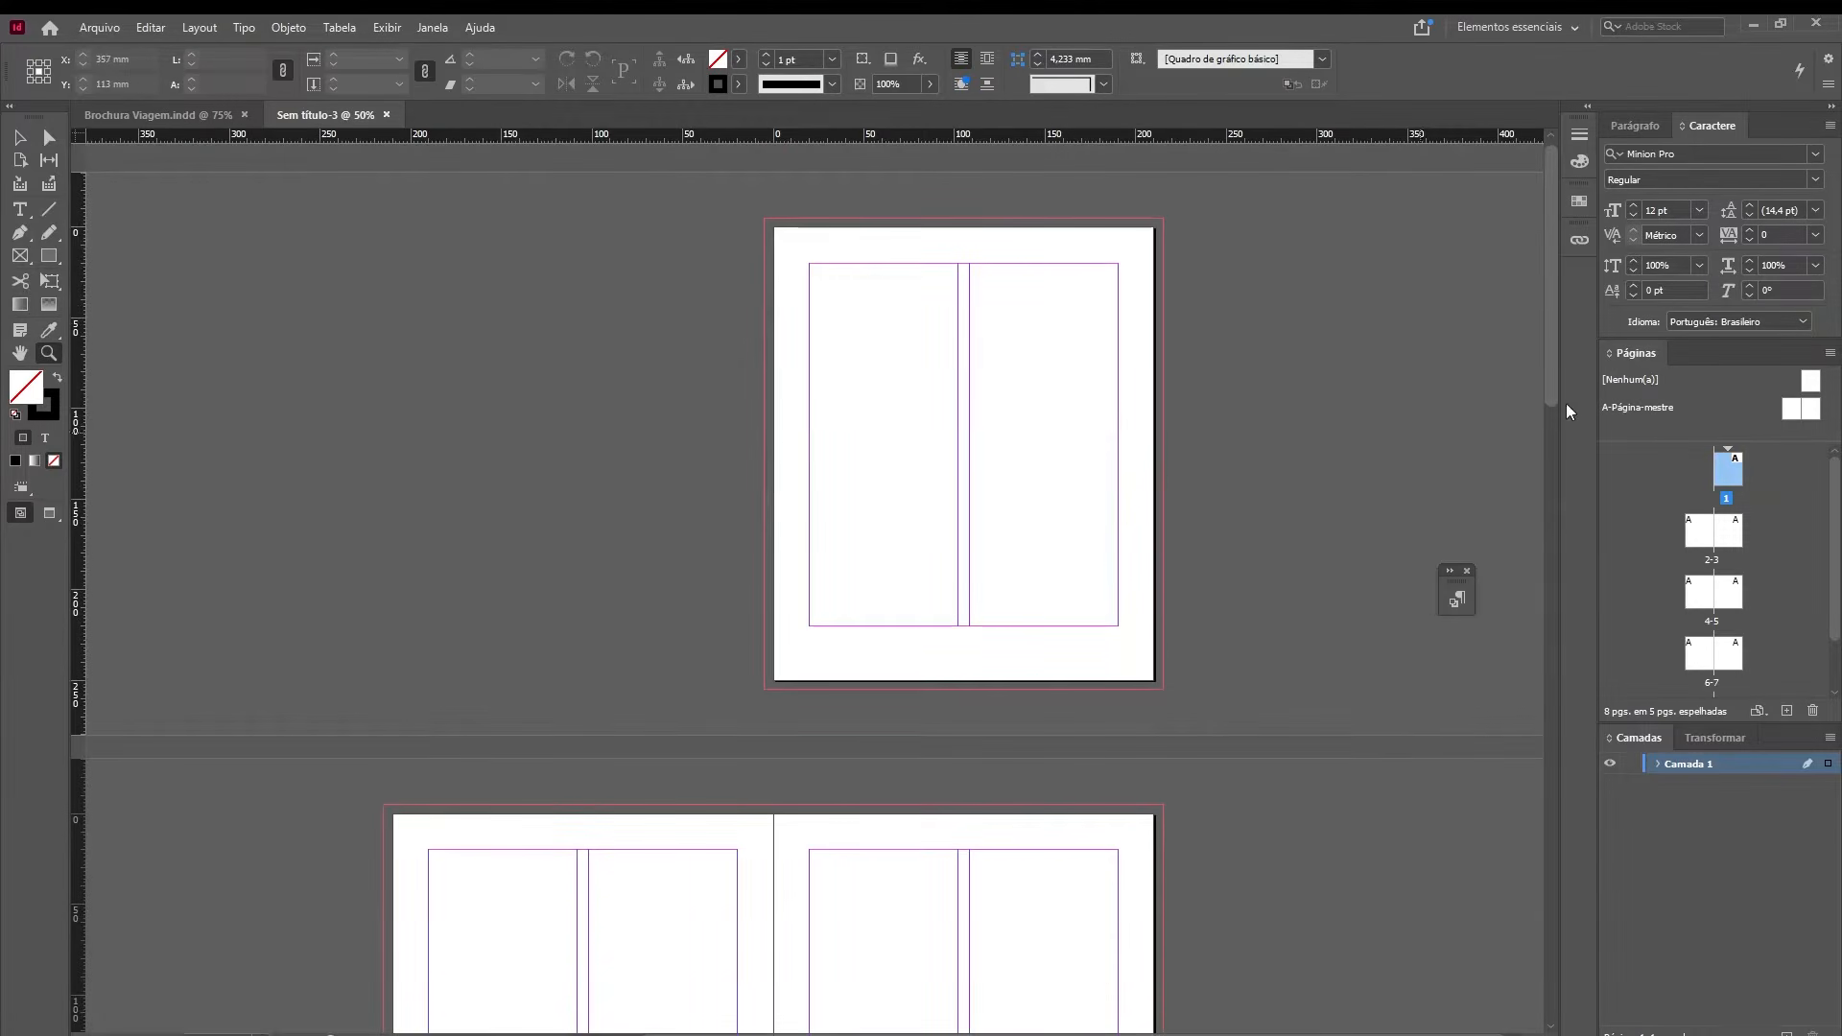
pyautogui.moveTo(1550, 381); pyautogui.dragTo(1551, 523)
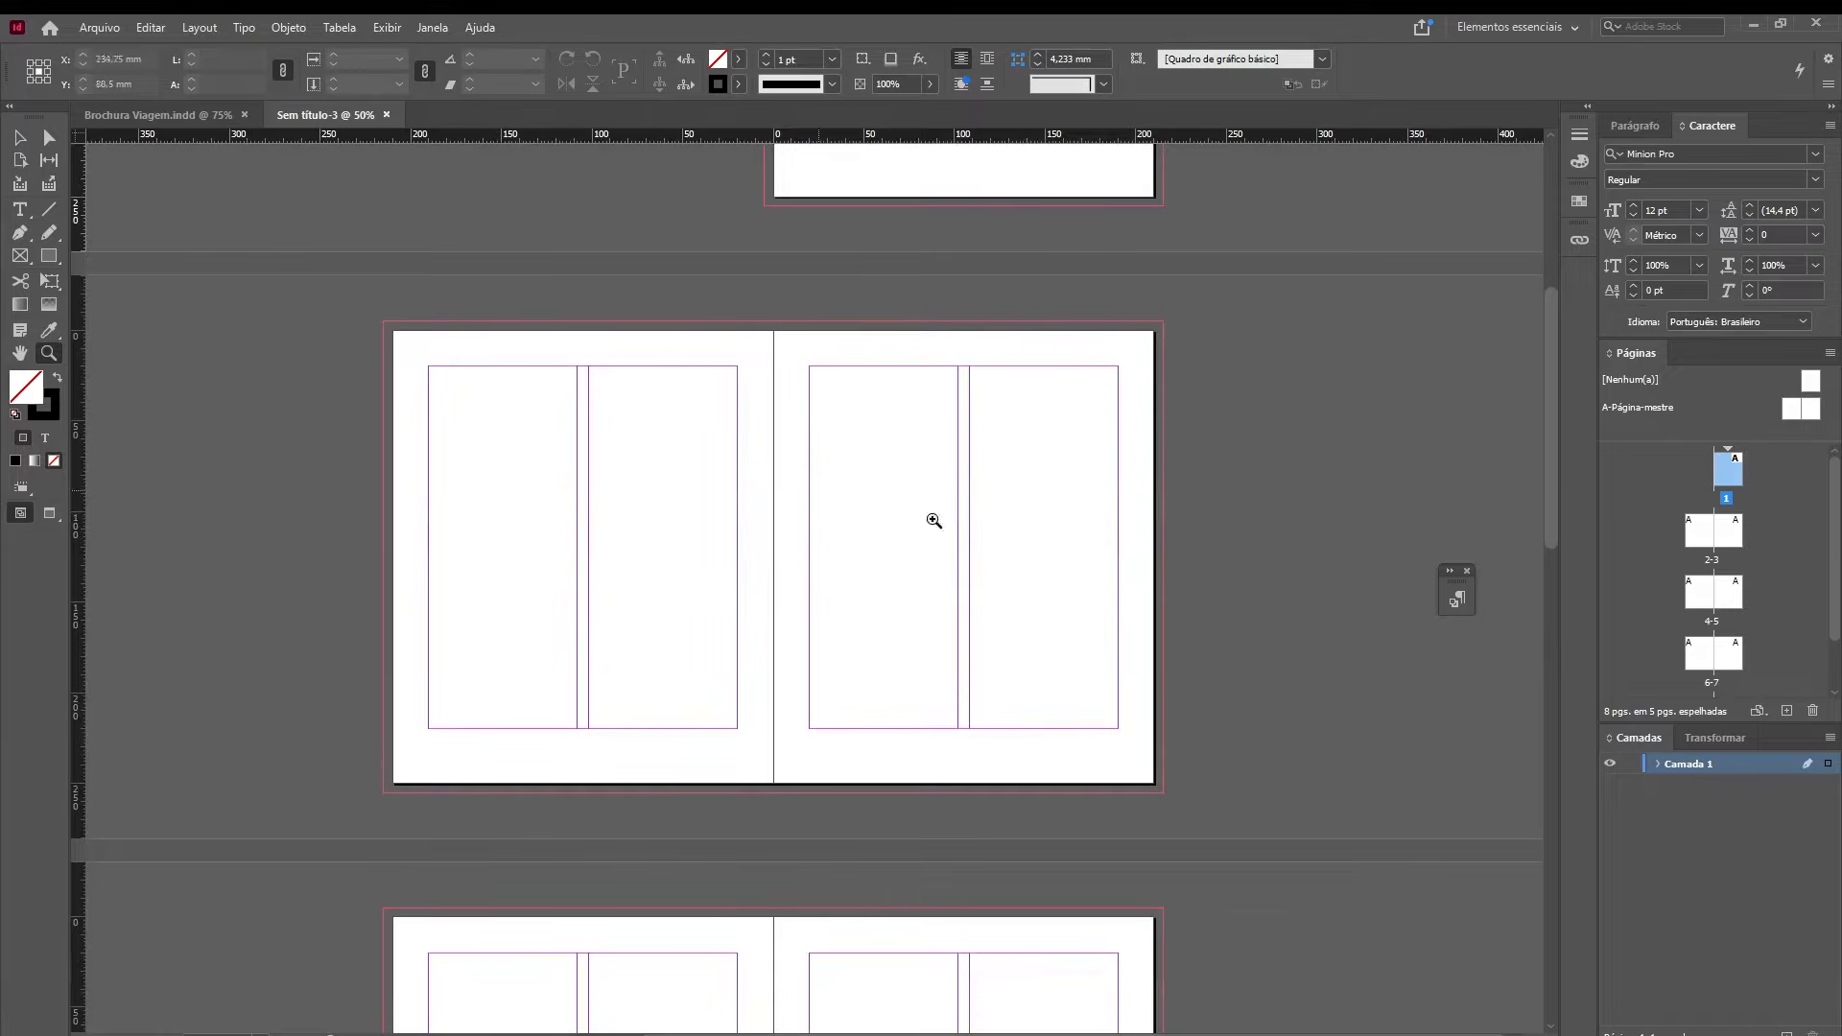
pyautogui.moveTo(1552, 510); pyautogui.dragTo(1506, 972)
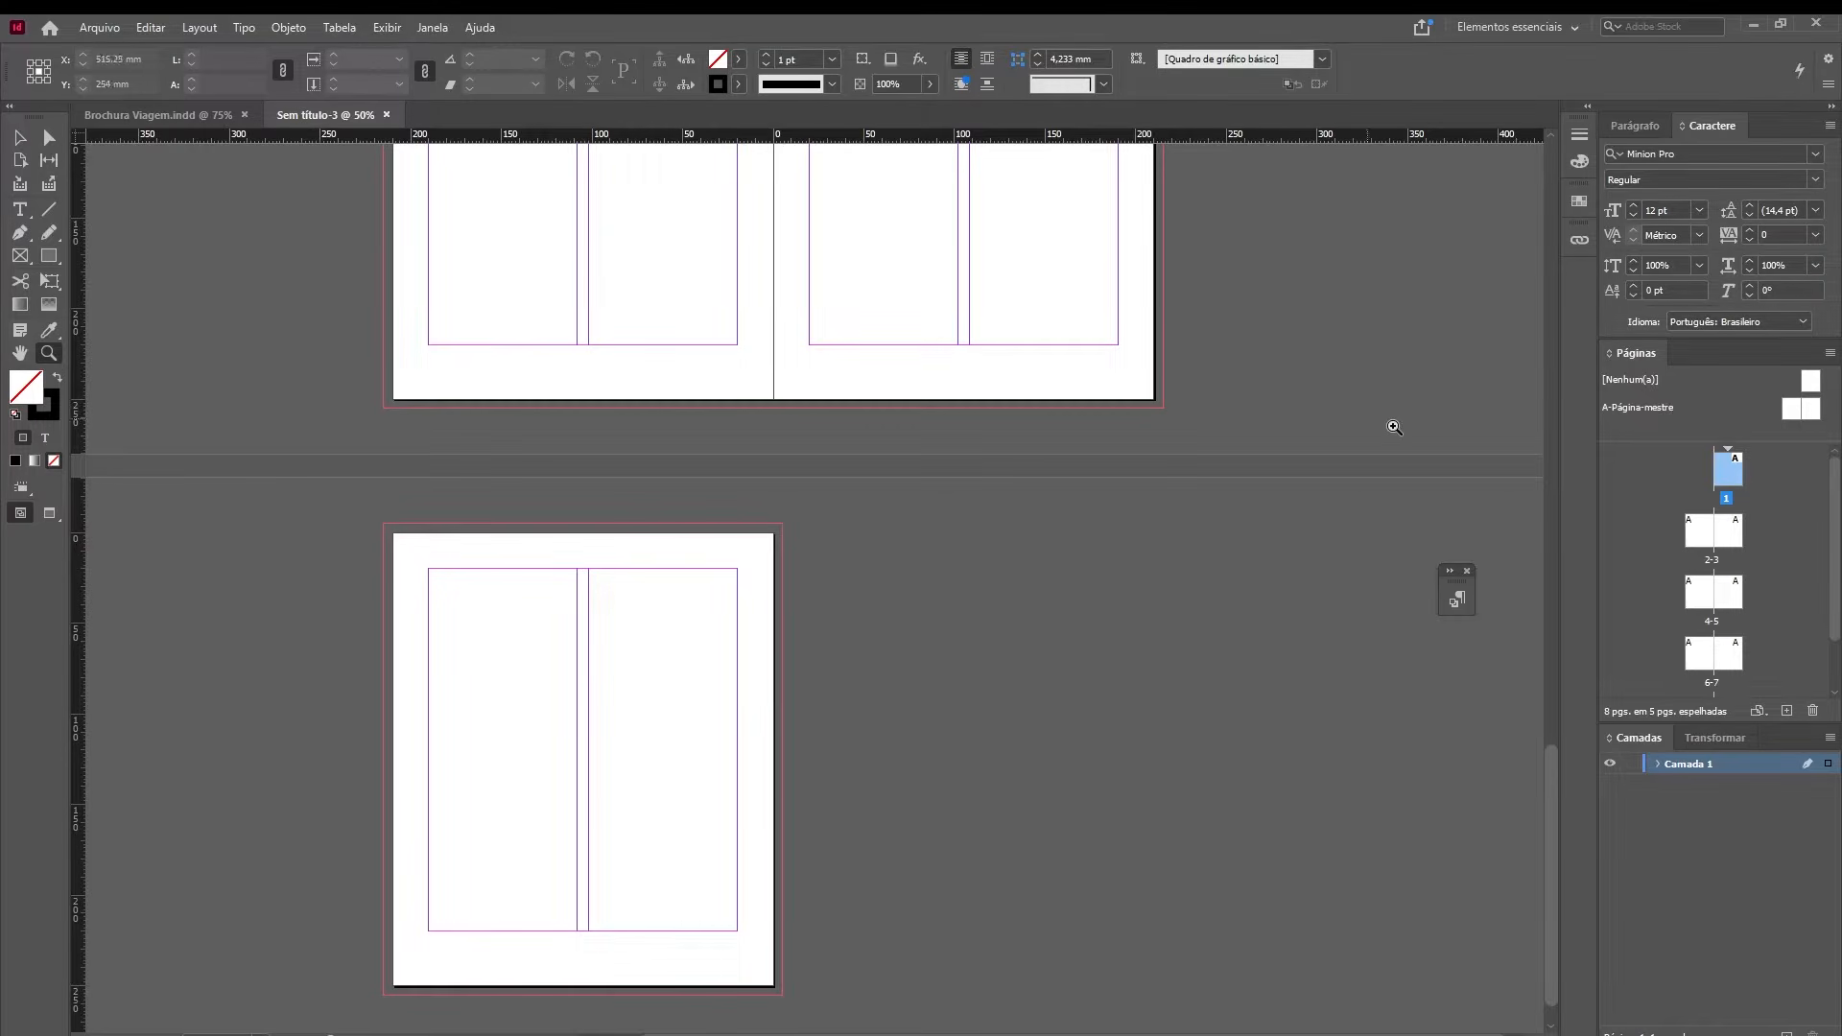
# - Detach the Páginas panel as a floating panel and enlarge it to show all the pages
pyautogui.moveTo(1635, 354); pyautogui.dragTo(1133, 381)
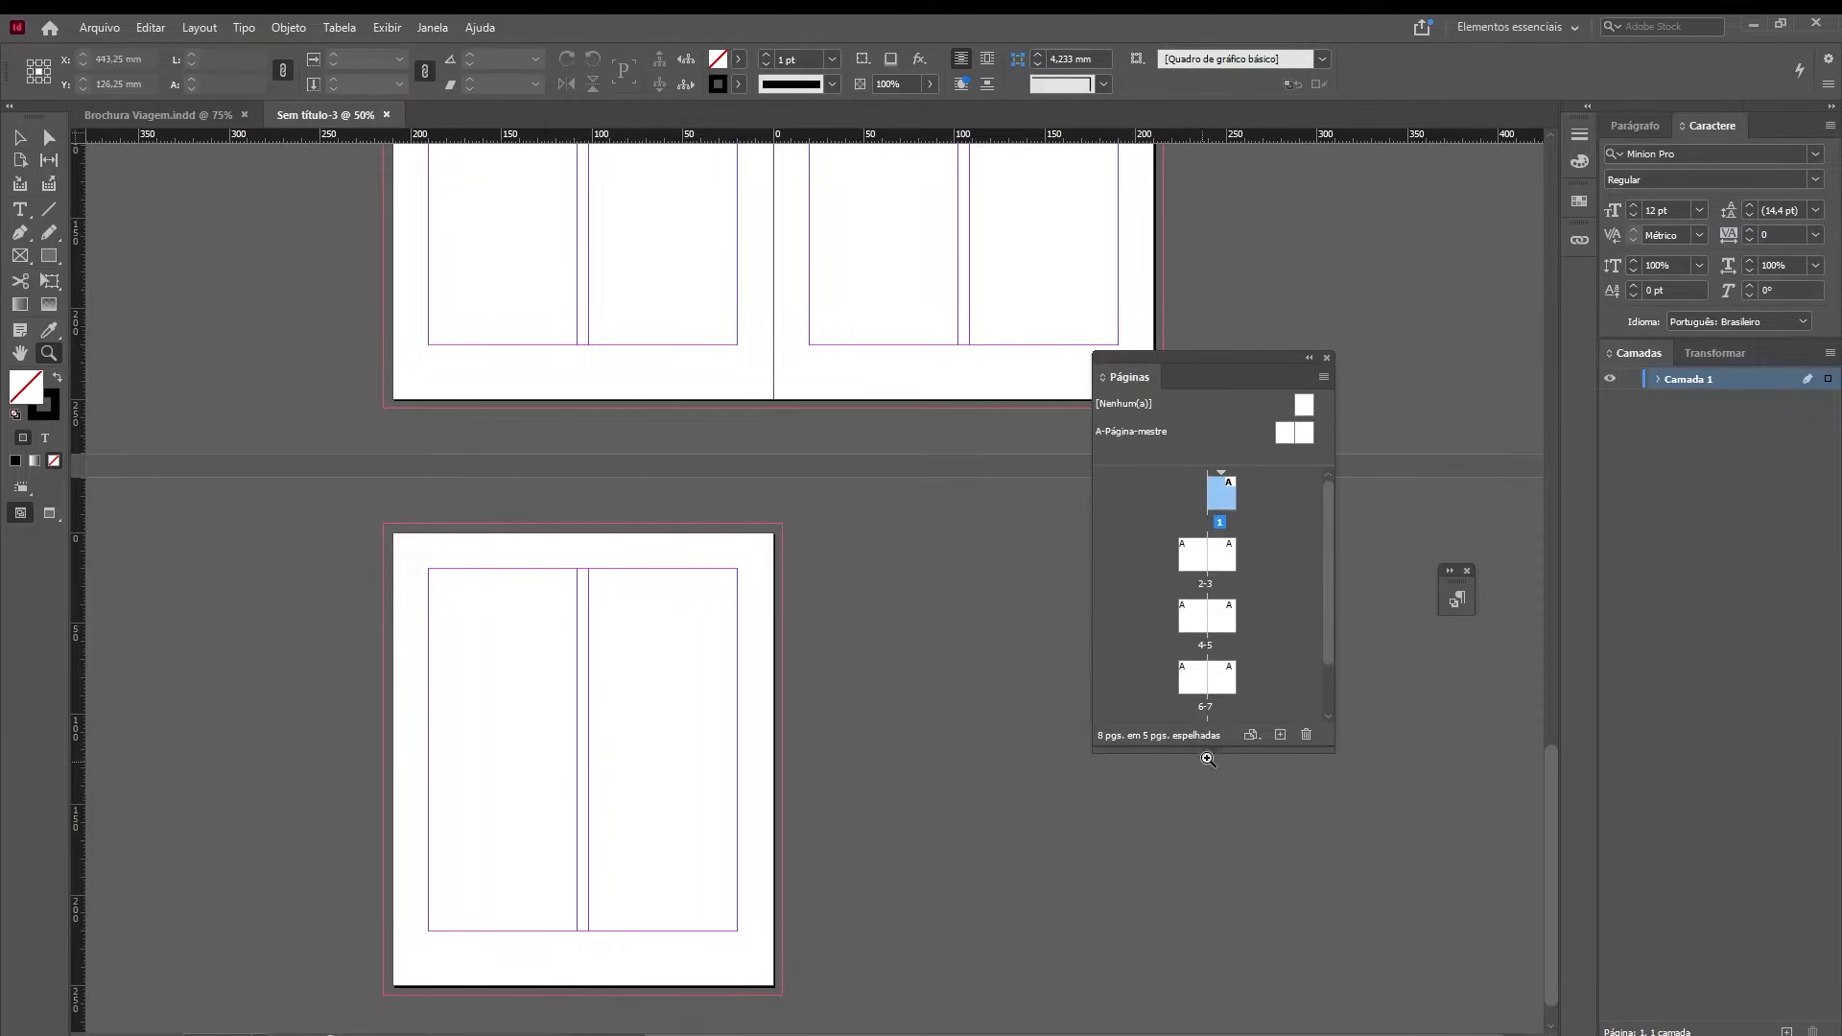
pyautogui.moveTo(1208, 759); pyautogui.dragTo(1205, 856)
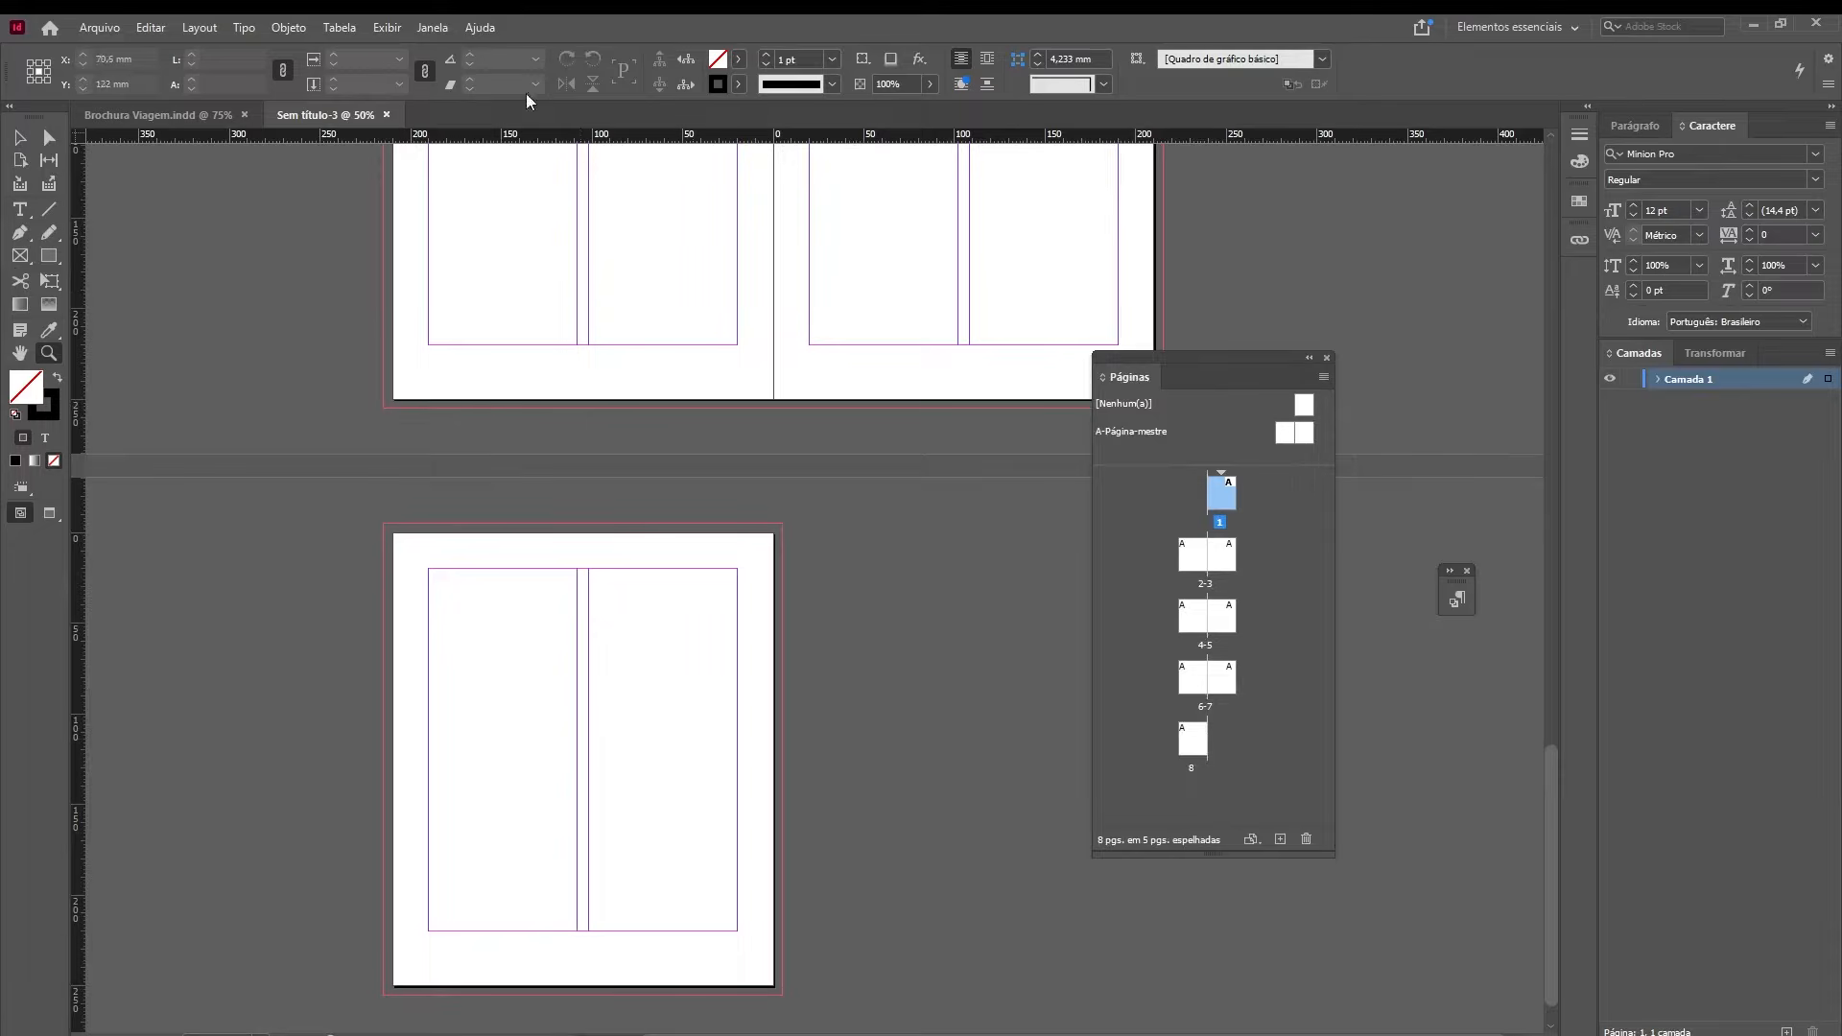
pyautogui.click(435, 27)
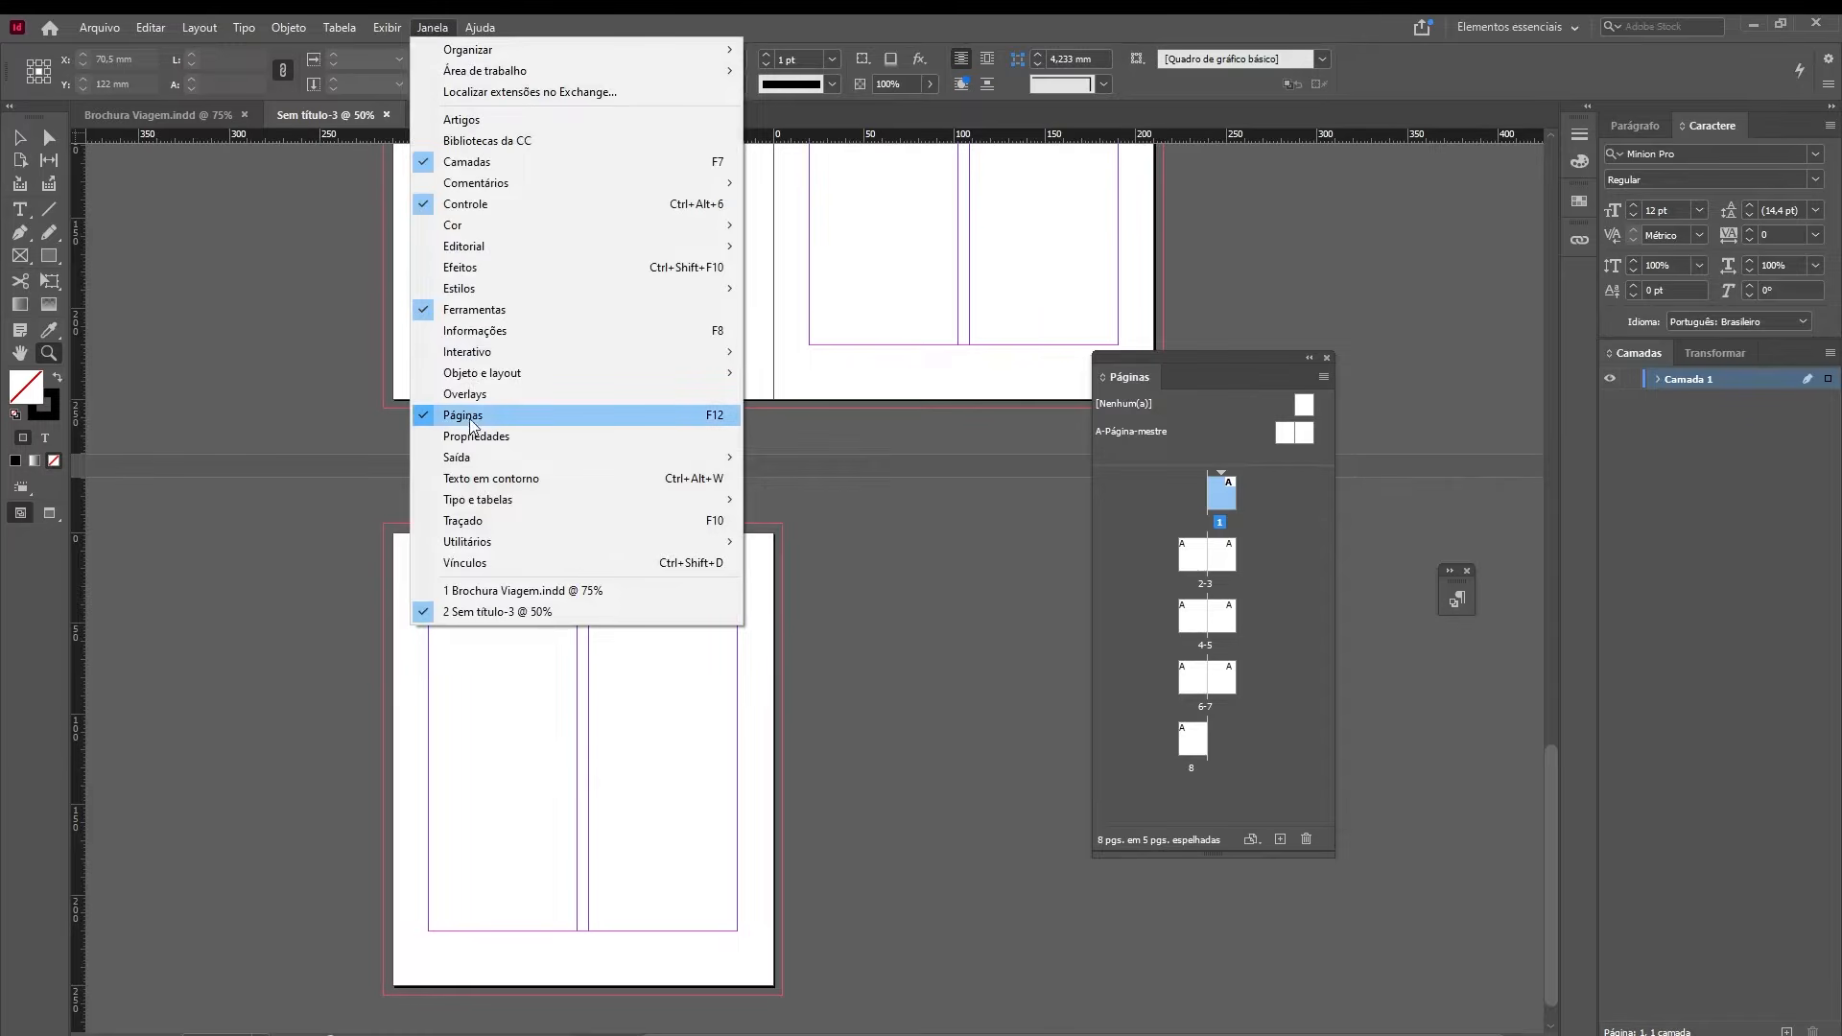
pyautogui.moveTo(1132, 376); pyautogui.dragTo(1047, 438)
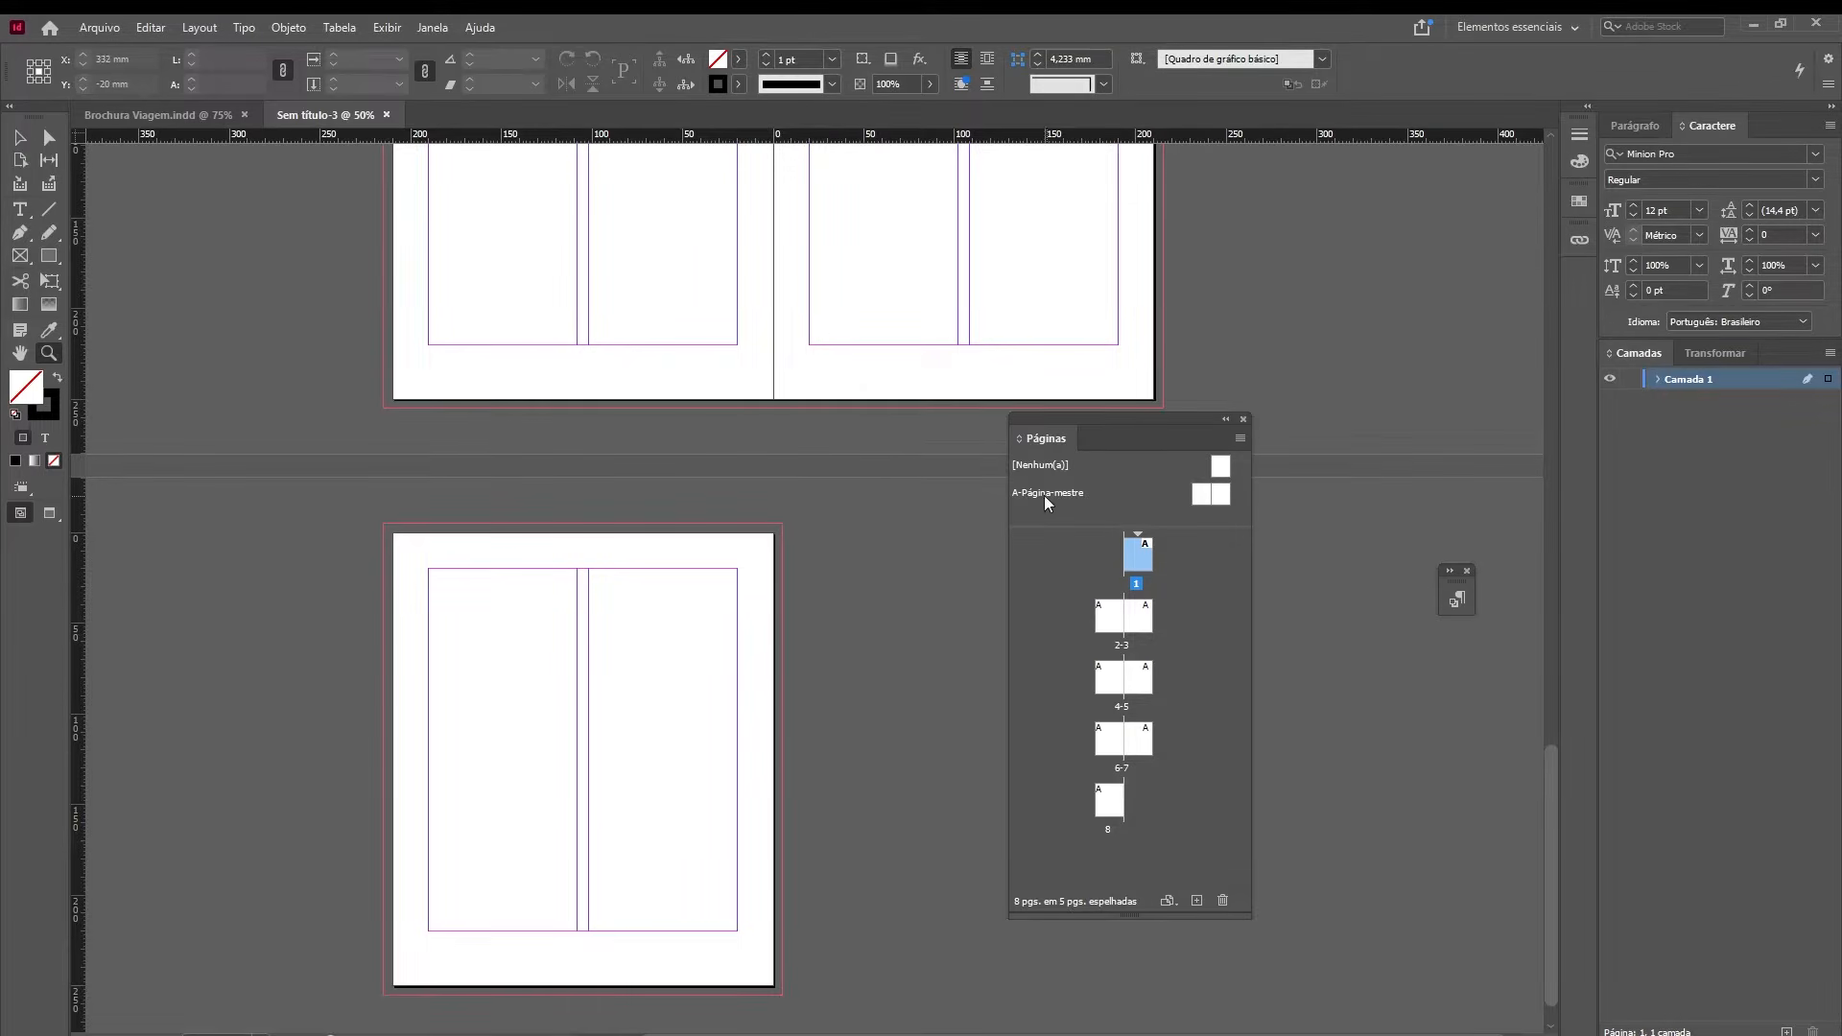
# - On the right page of A-Página-mestre, draw a black rectangle without stroke, about 94 by 2.7 mm, below the bottom margin
pyautogui.doubleClick(1222, 497)
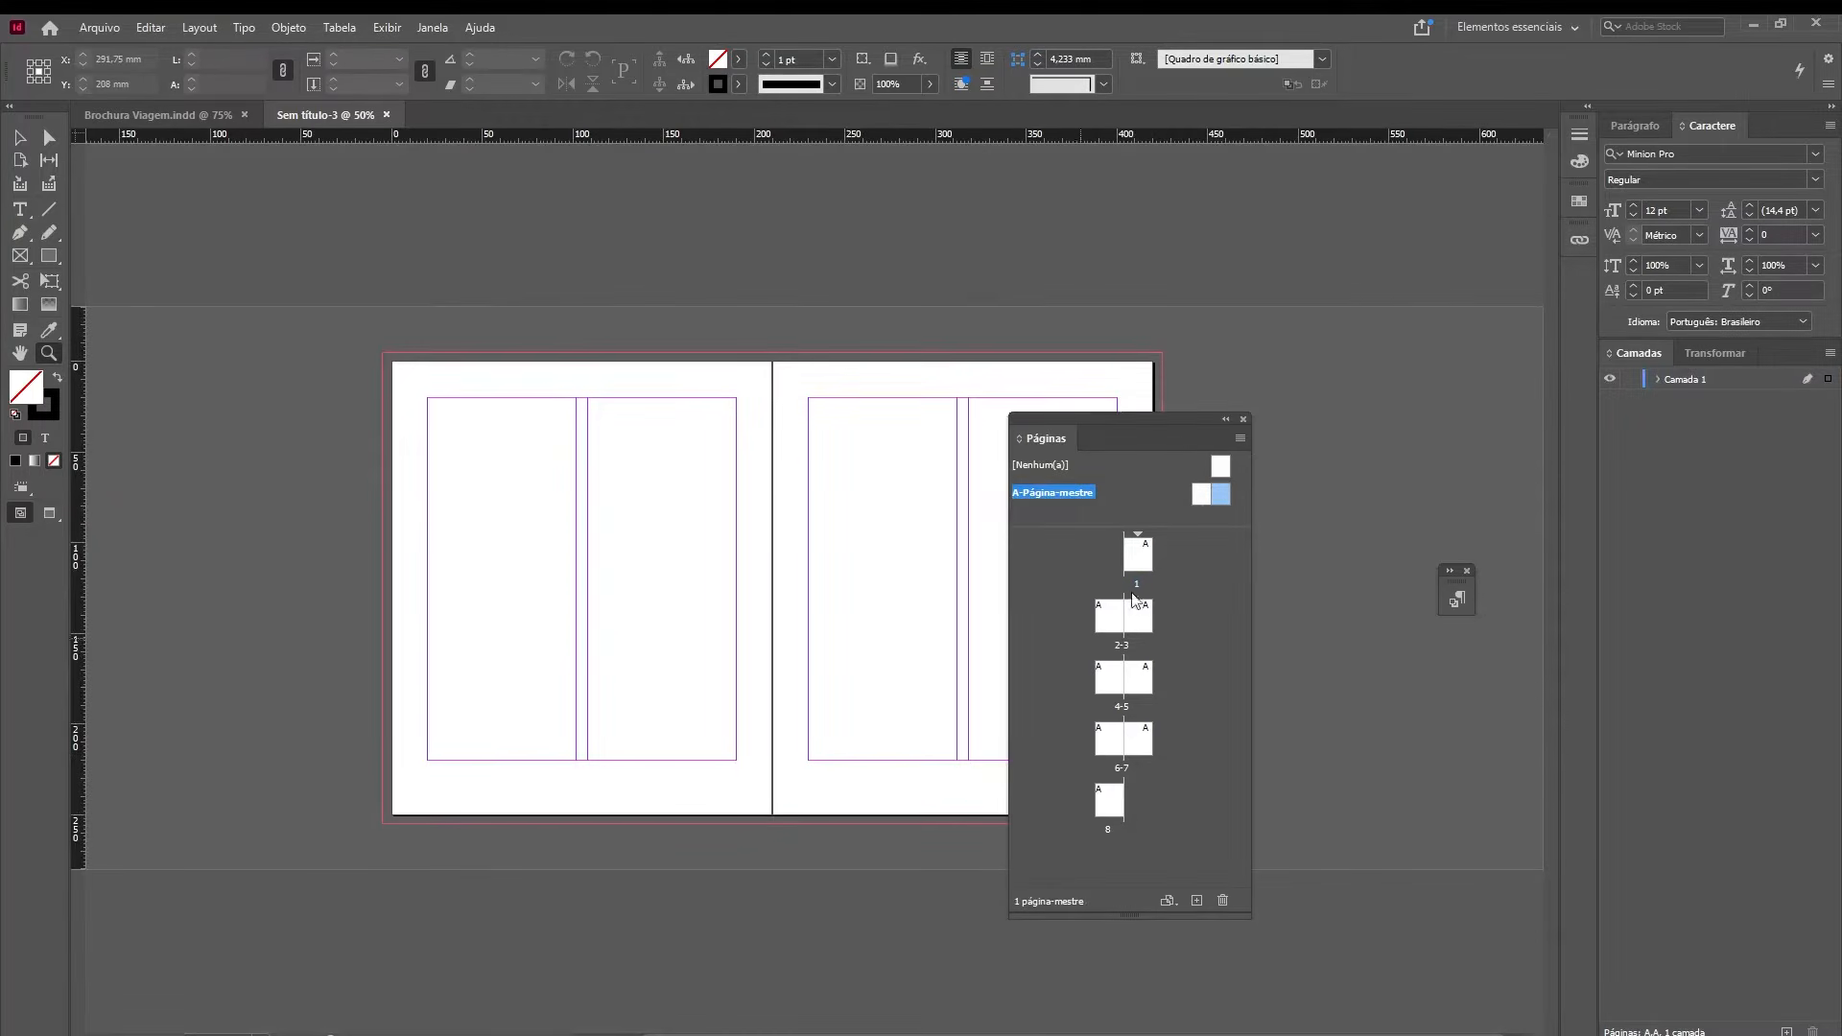
pyautogui.moveTo(1159, 422); pyautogui.dragTo(1360, 415)
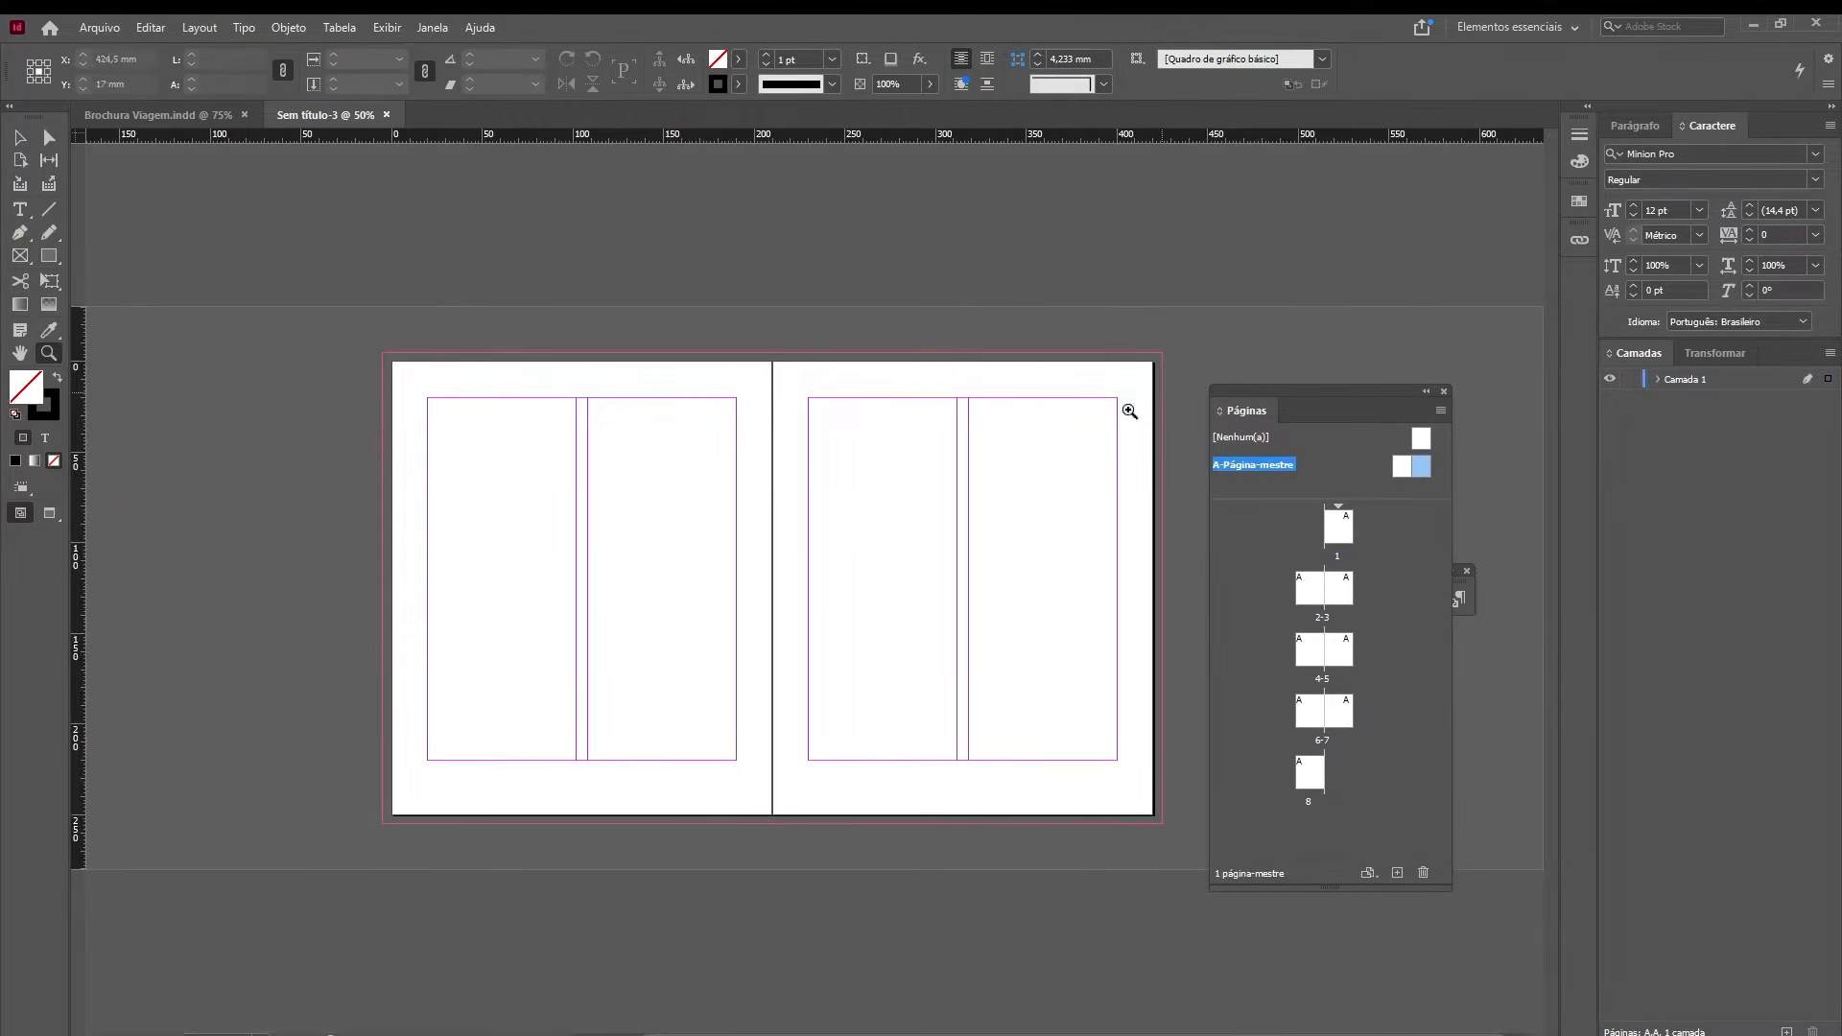
pyautogui.moveTo(941, 759); pyautogui.dragTo(1041, 808)
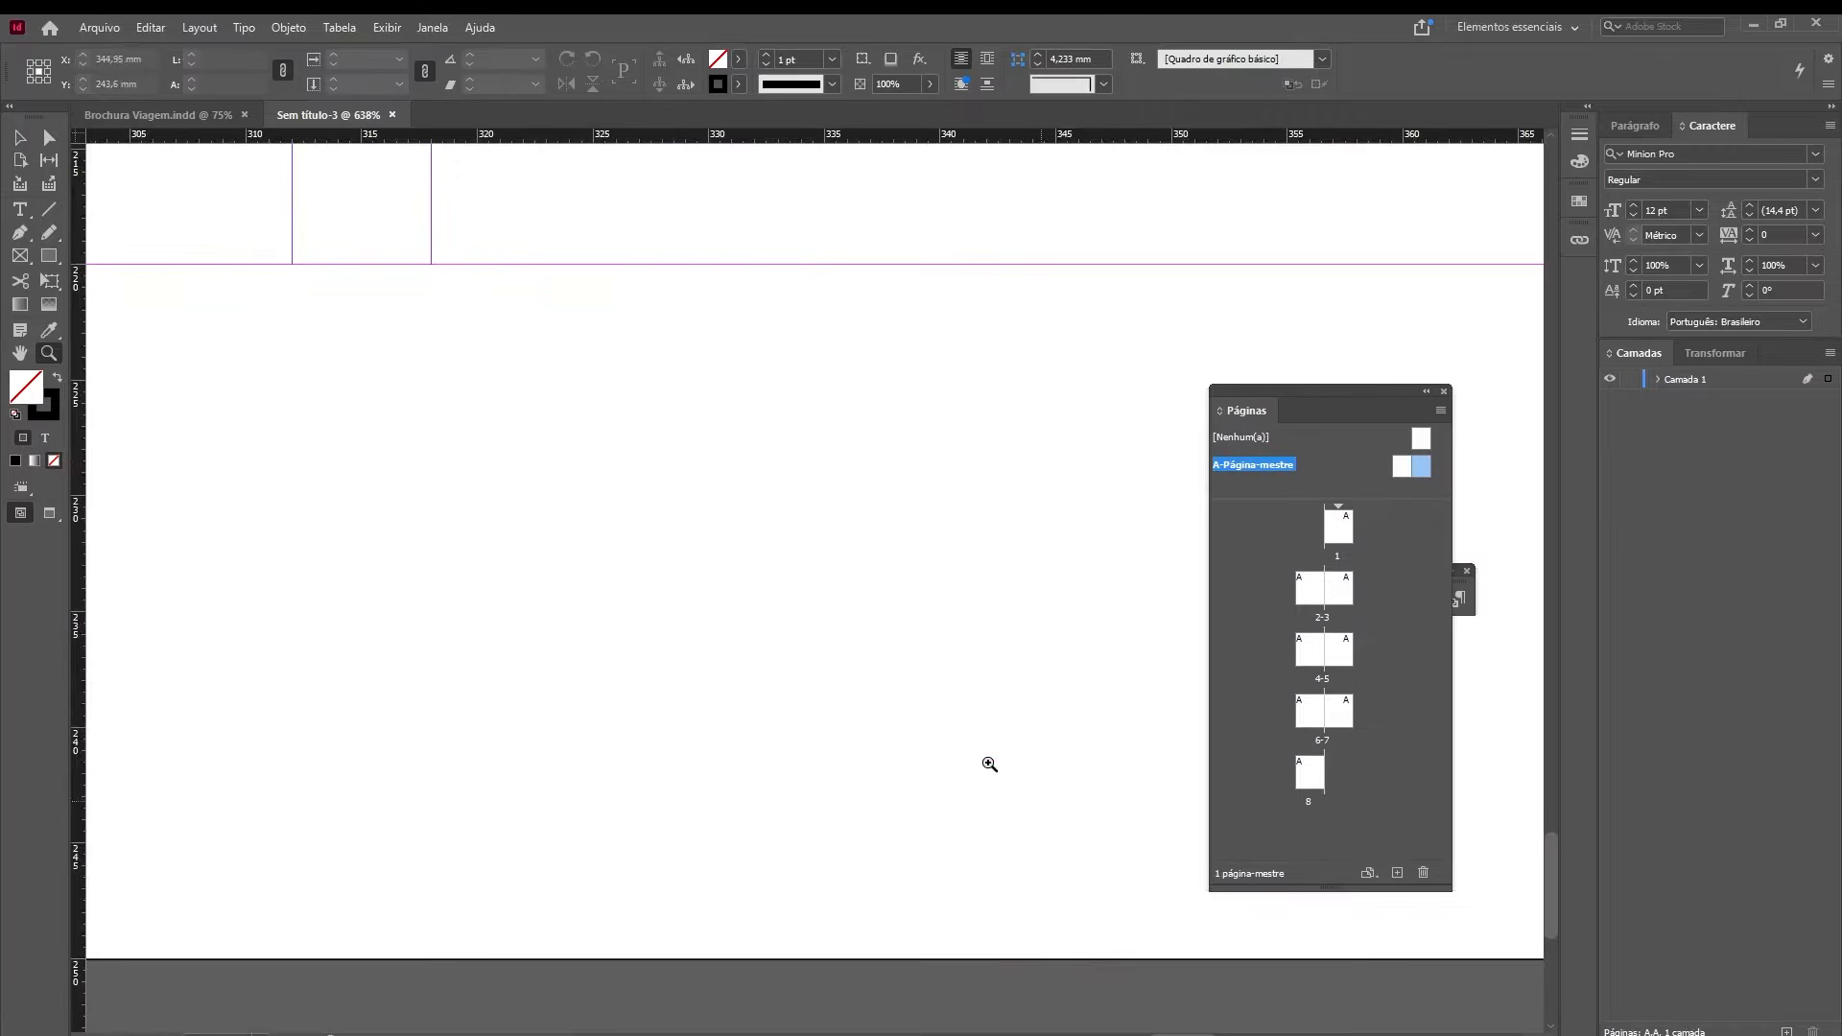
pyautogui.hotkey('ctrl', '0')
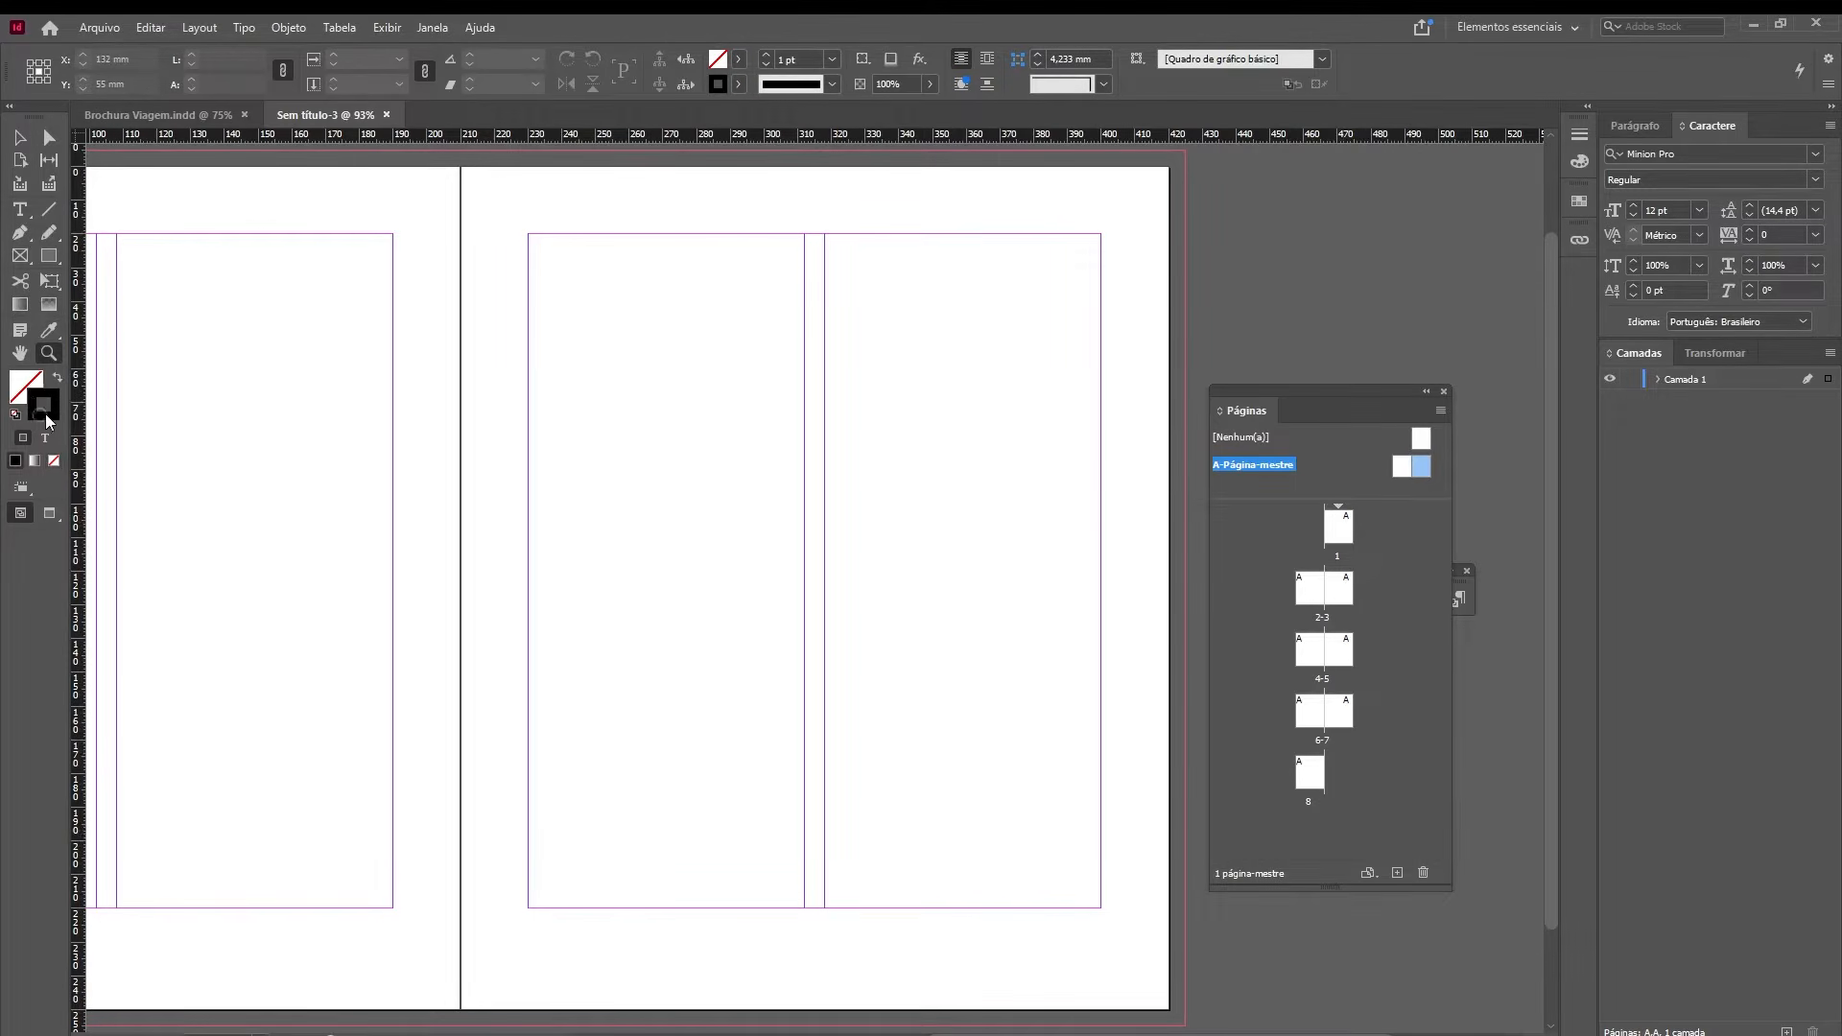
pyautogui.hotkey('shift', 'x')
pyautogui.click(49, 256)
pyautogui.moveTo(783, 932); pyautogui.dragTo(1101, 942)
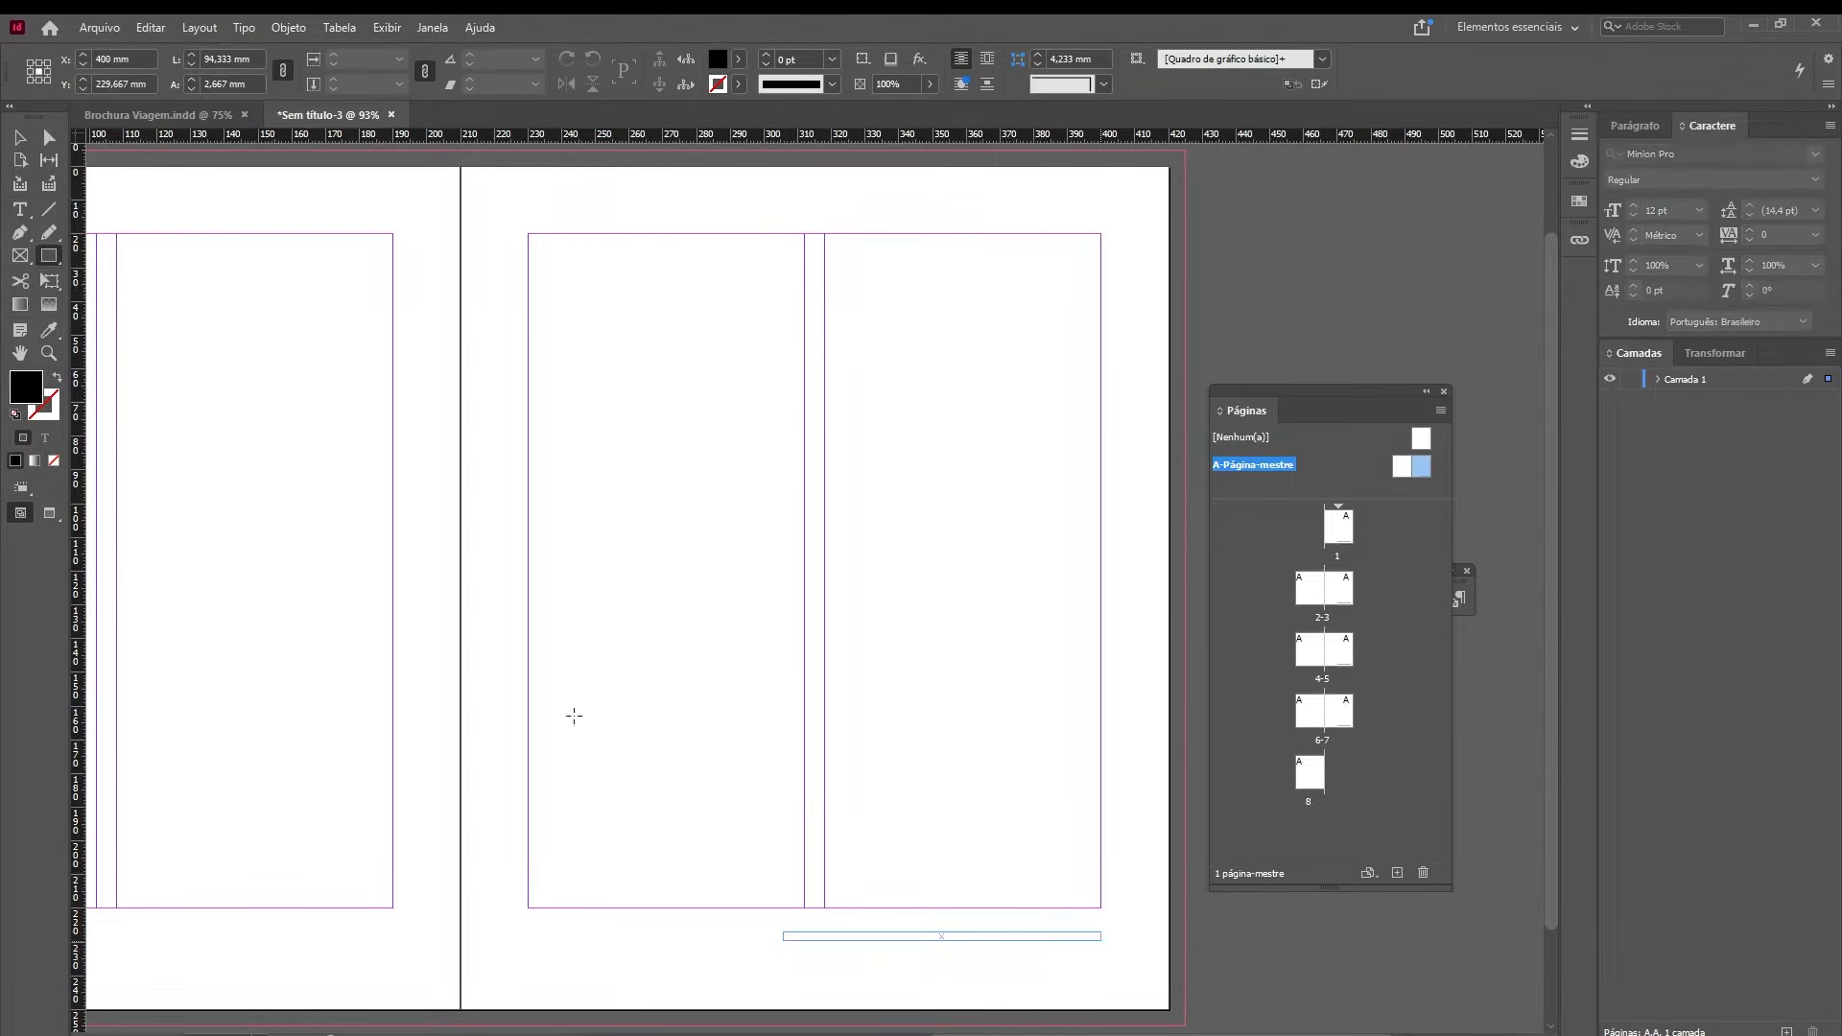
pyautogui.press('v')
# - Open page 1 and examine the following spreads for the bar placed on the master page
pyautogui.doubleClick(1339, 533)
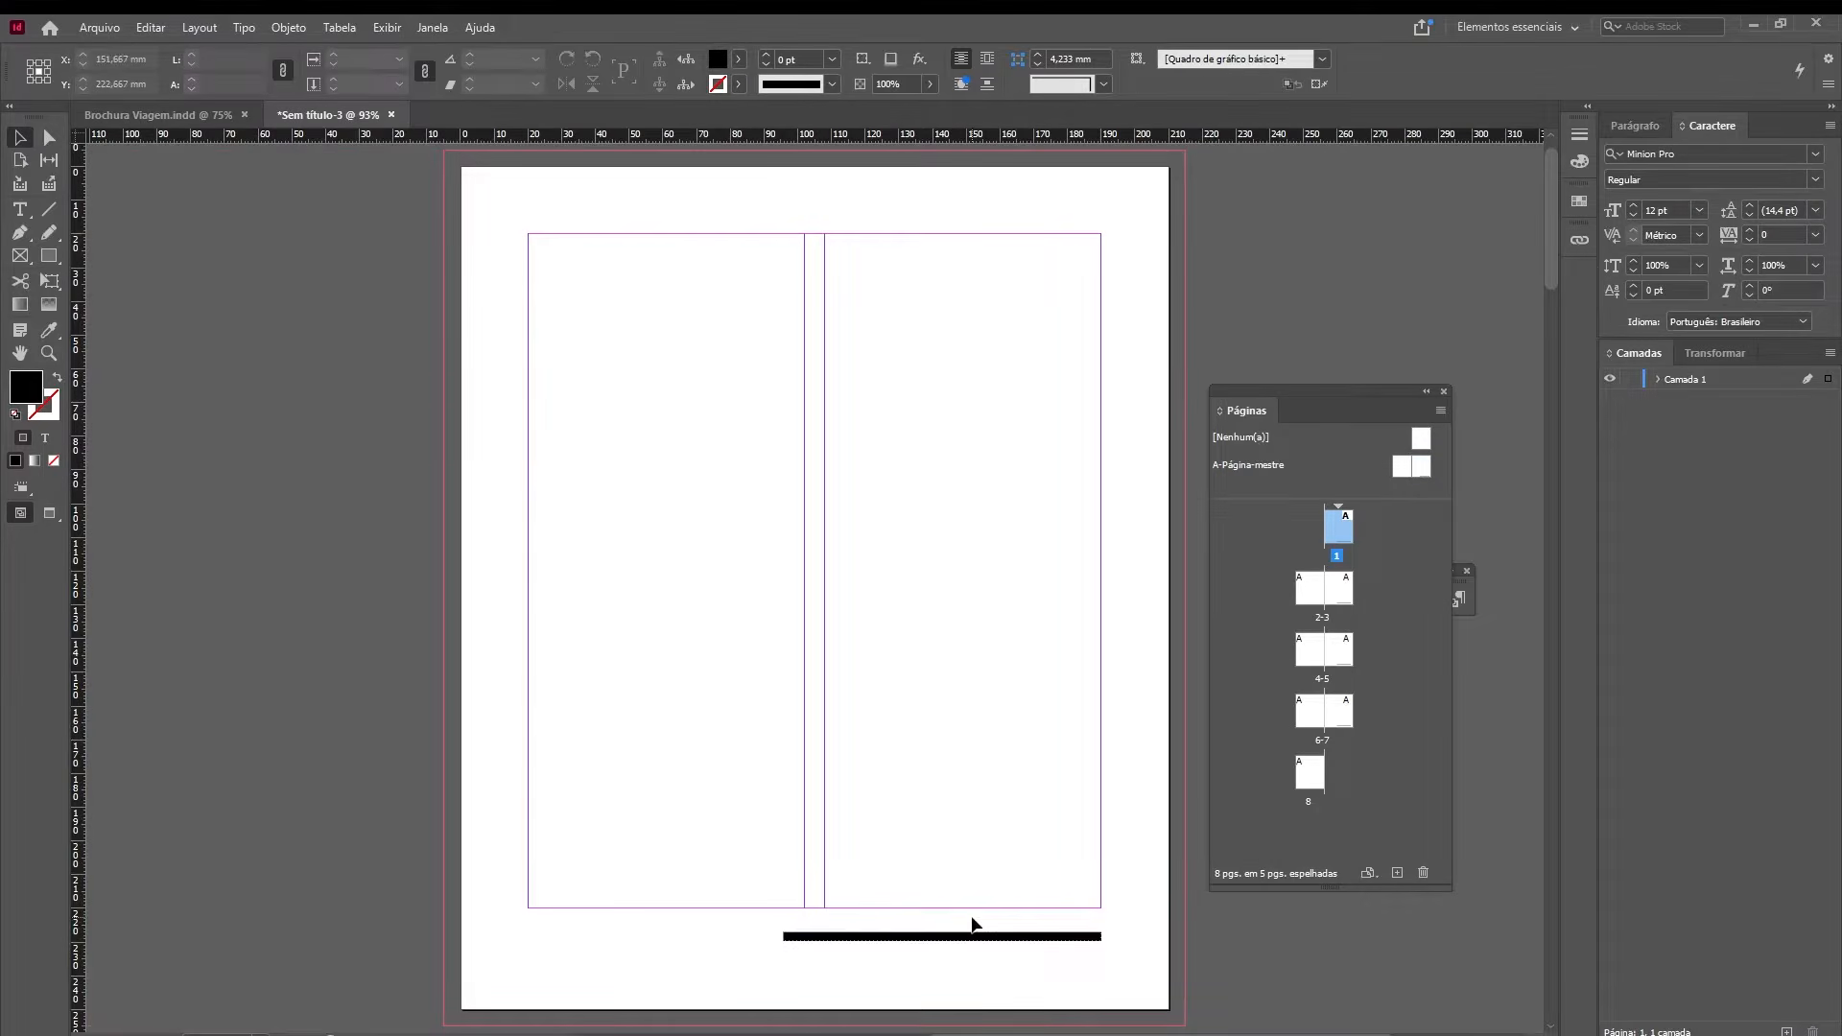
pyautogui.hotkey('ctrl', '-')
pyautogui.hotkey('ctrl', '-')
pyautogui.moveTo(1006, 693); pyautogui.dragTo(991, 660)
pyautogui.scroll(-6, 989, 653)
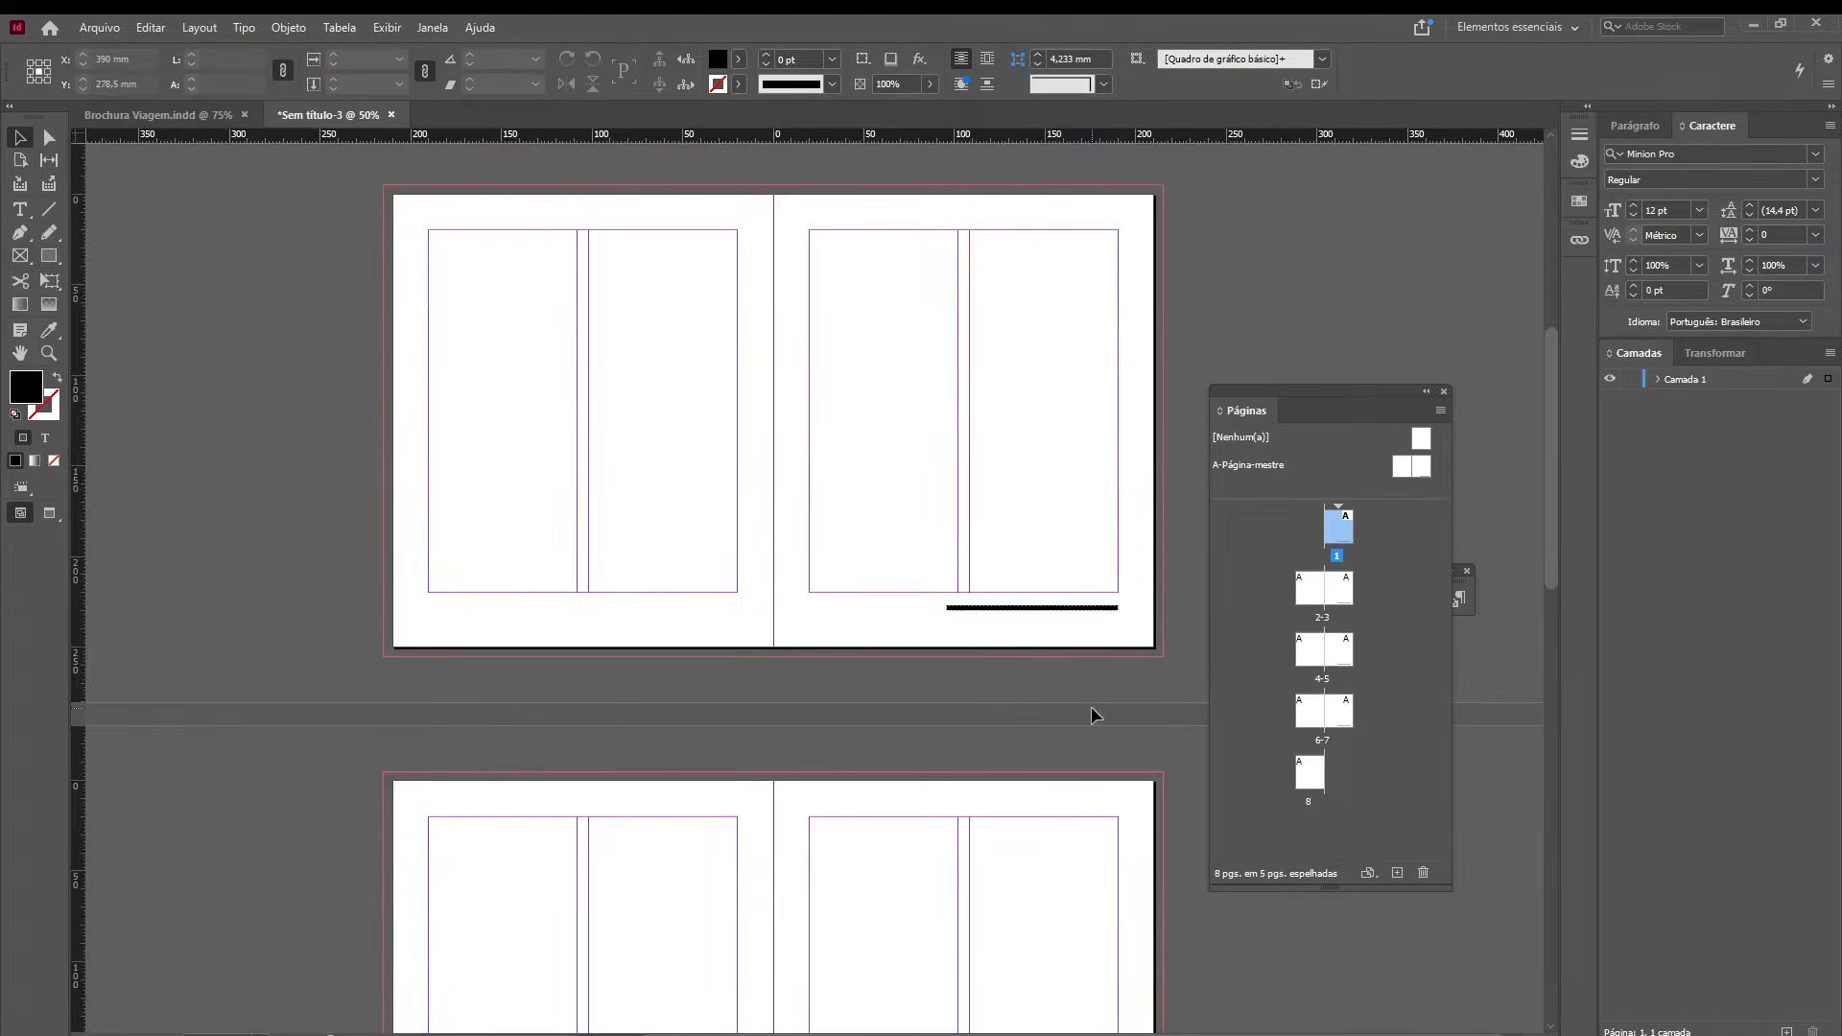
# - Apply the [Nenhum(a)] master to page 1 and open that page fitted to the window
pyautogui.doubleClick(1423, 472)
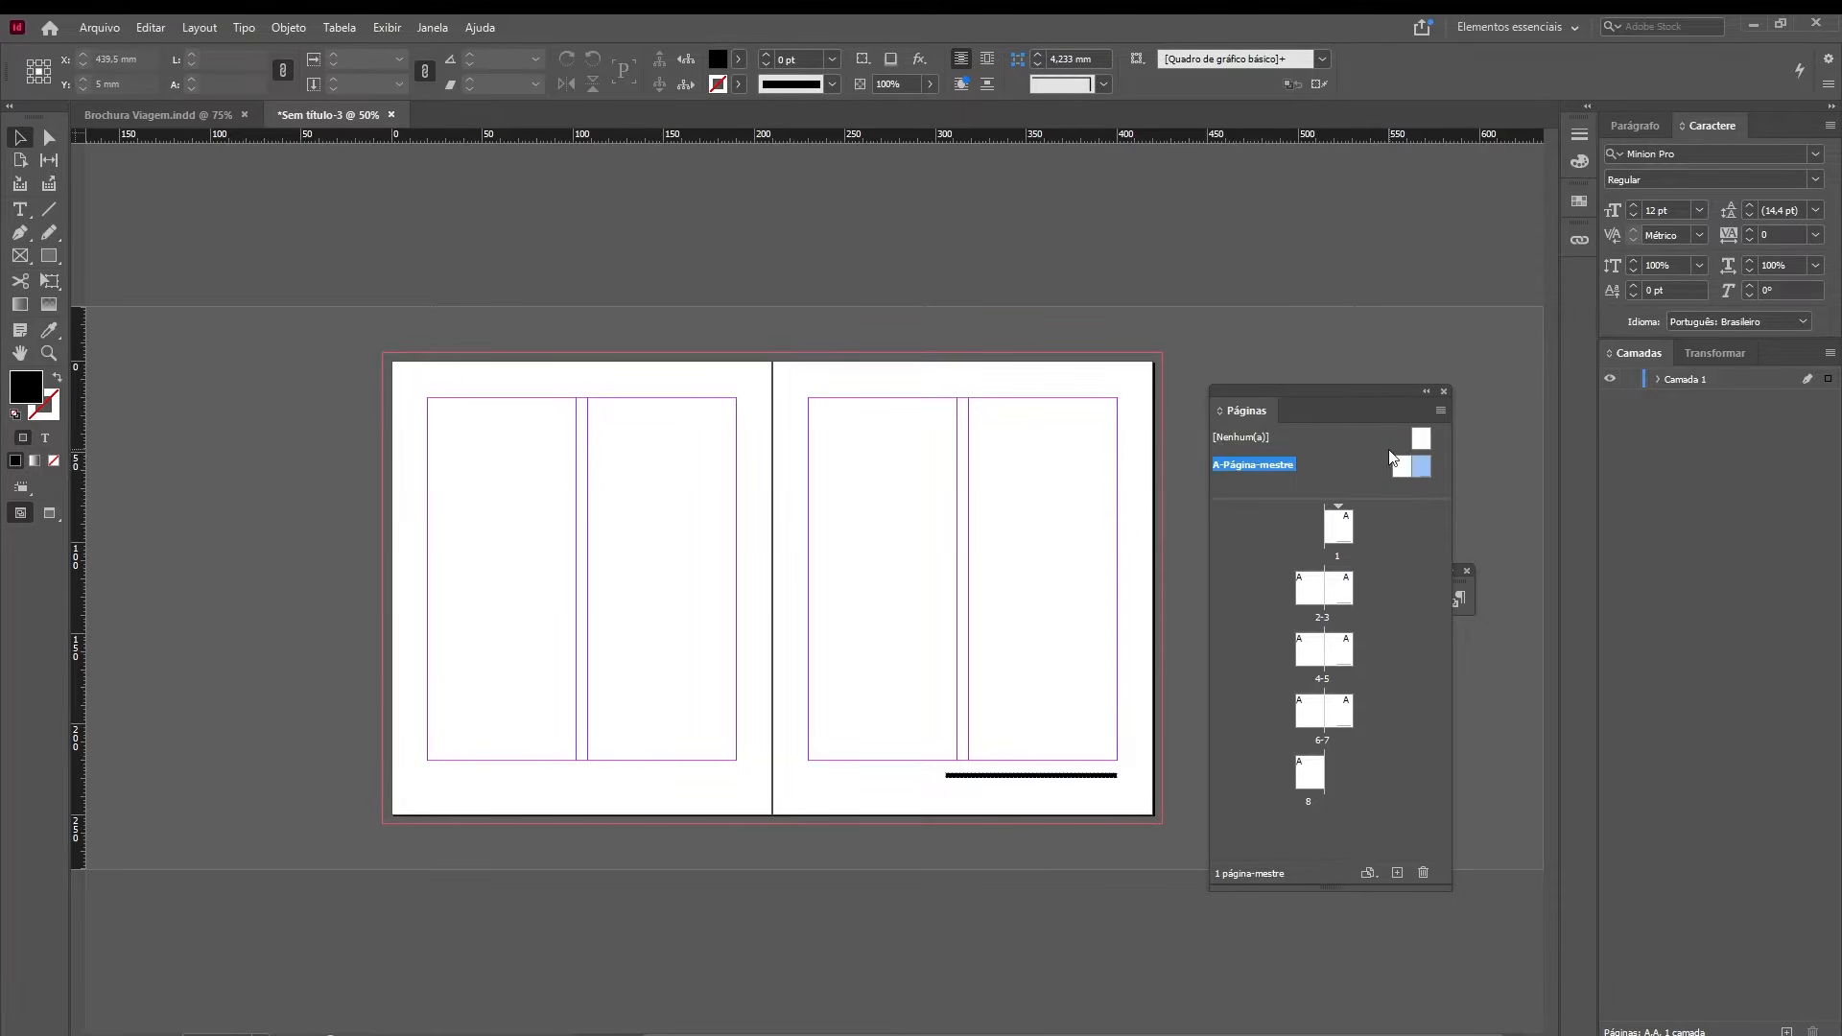
pyautogui.click(1256, 439)
pyautogui.moveTo(1423, 451); pyautogui.dragTo(1338, 528)
pyautogui.doubleClick(1340, 530)
pyautogui.press('z')
pyautogui.moveTo(1034, 452); pyautogui.dragTo(1128, 494)
pyautogui.hotkey('ctrl', '0')
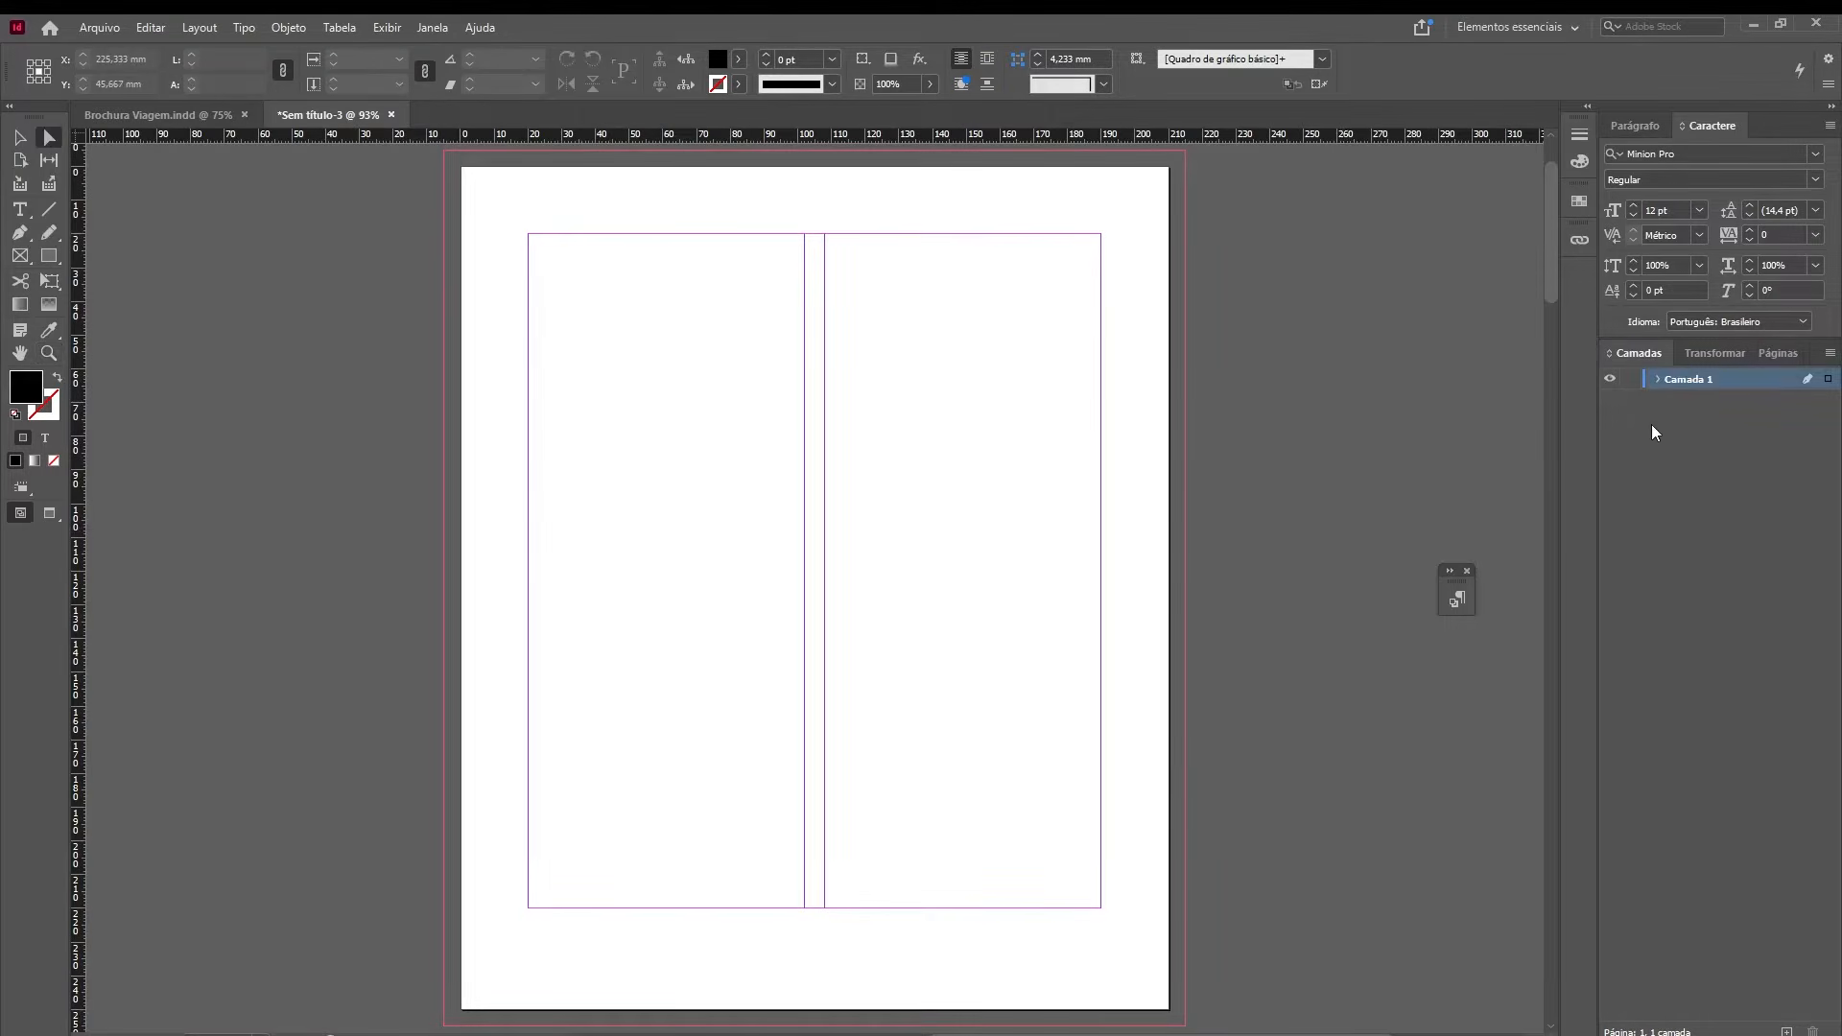
# - Detach the Camadas panel, shorten it, and dock it back in its group after Páginas
pyautogui.moveTo(1639, 353); pyautogui.dragTo(1274, 364)
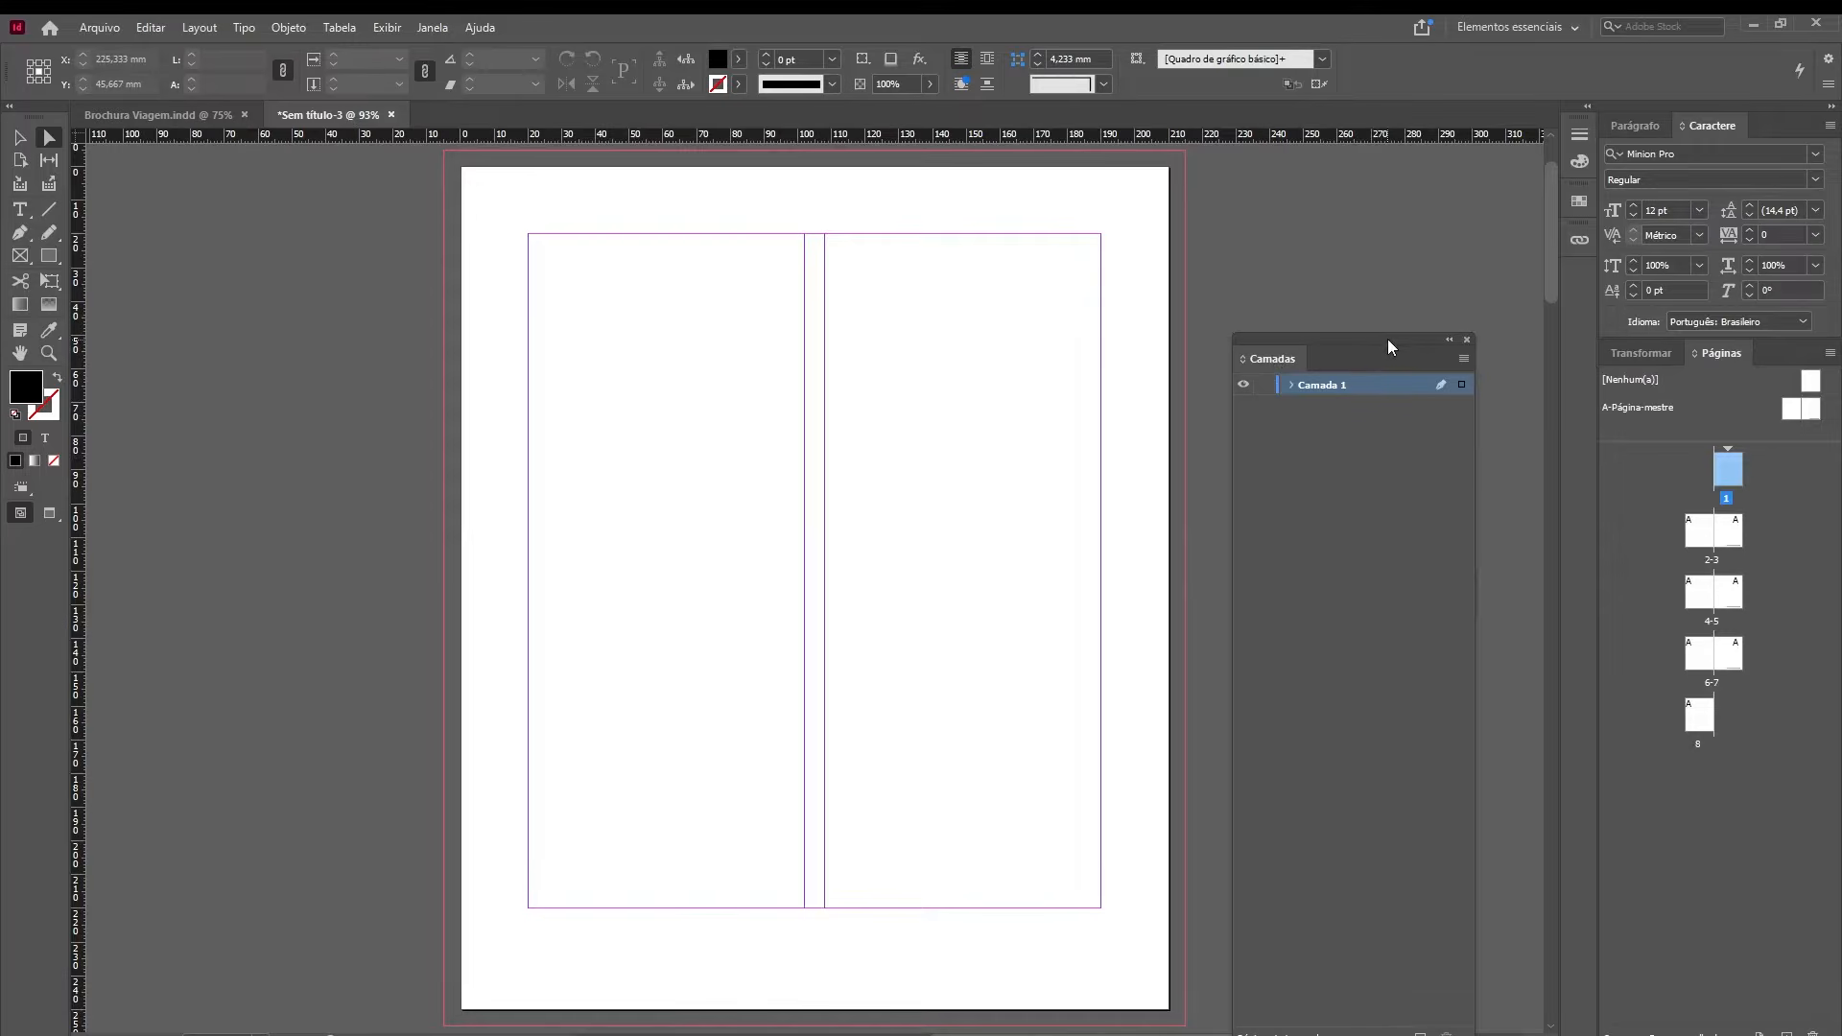
pyautogui.moveTo(1388, 345); pyautogui.dragTo(1345, 276)
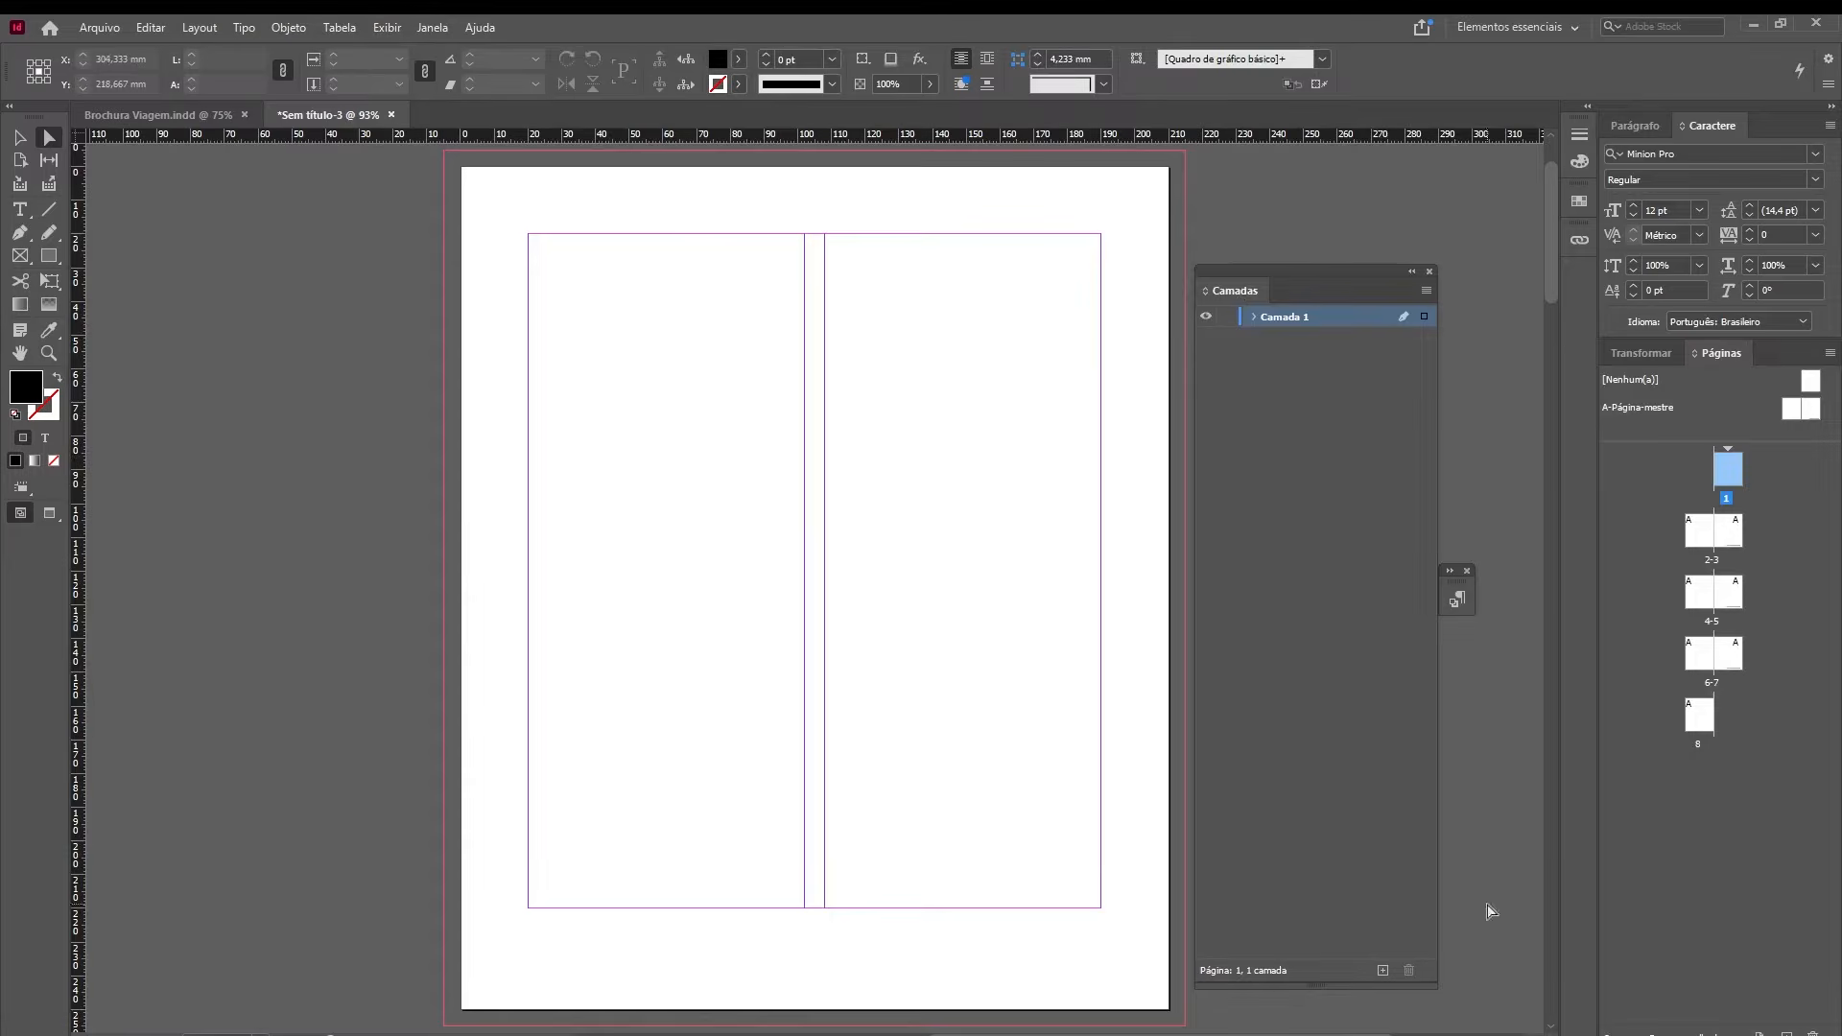
pyautogui.moveTo(1324, 988); pyautogui.dragTo(1340, 496)
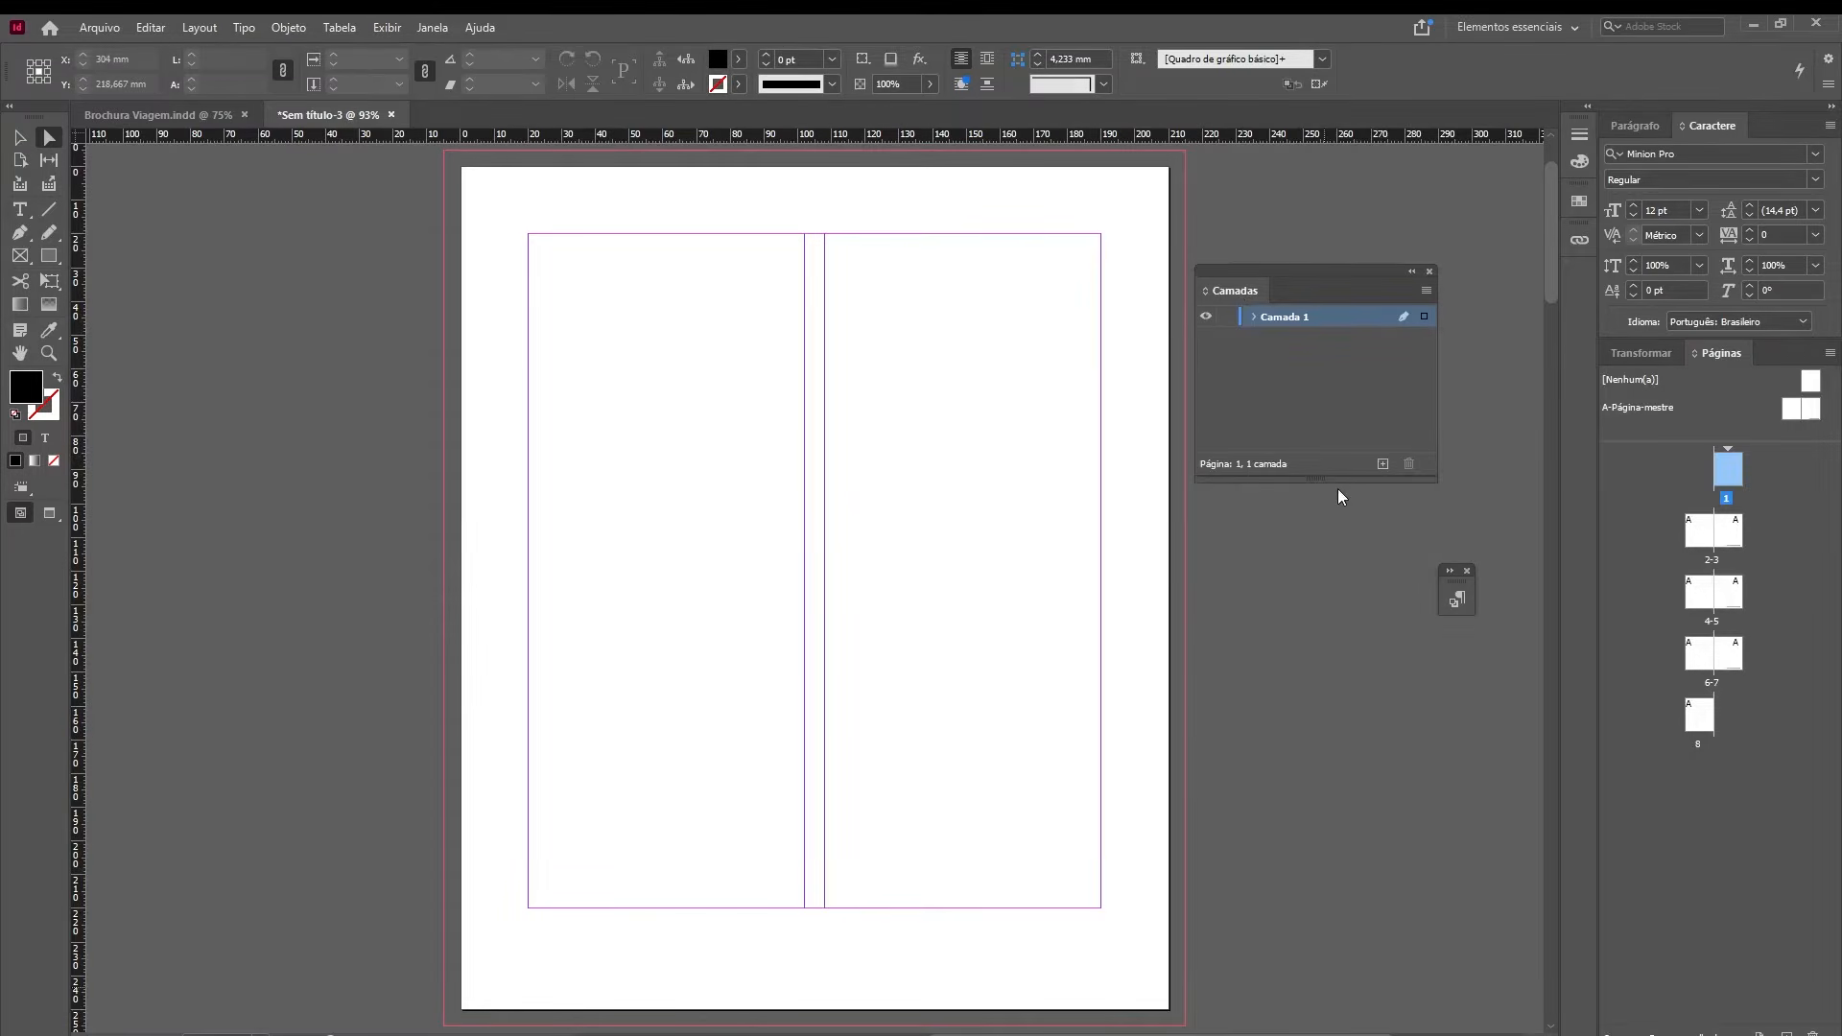
pyautogui.moveTo(1312, 271); pyautogui.dragTo(1735, 356)
# - Examine the Vínculos panel, the available style panels, and the Caractere and Parágrafo settings
pyautogui.click(1579, 240)
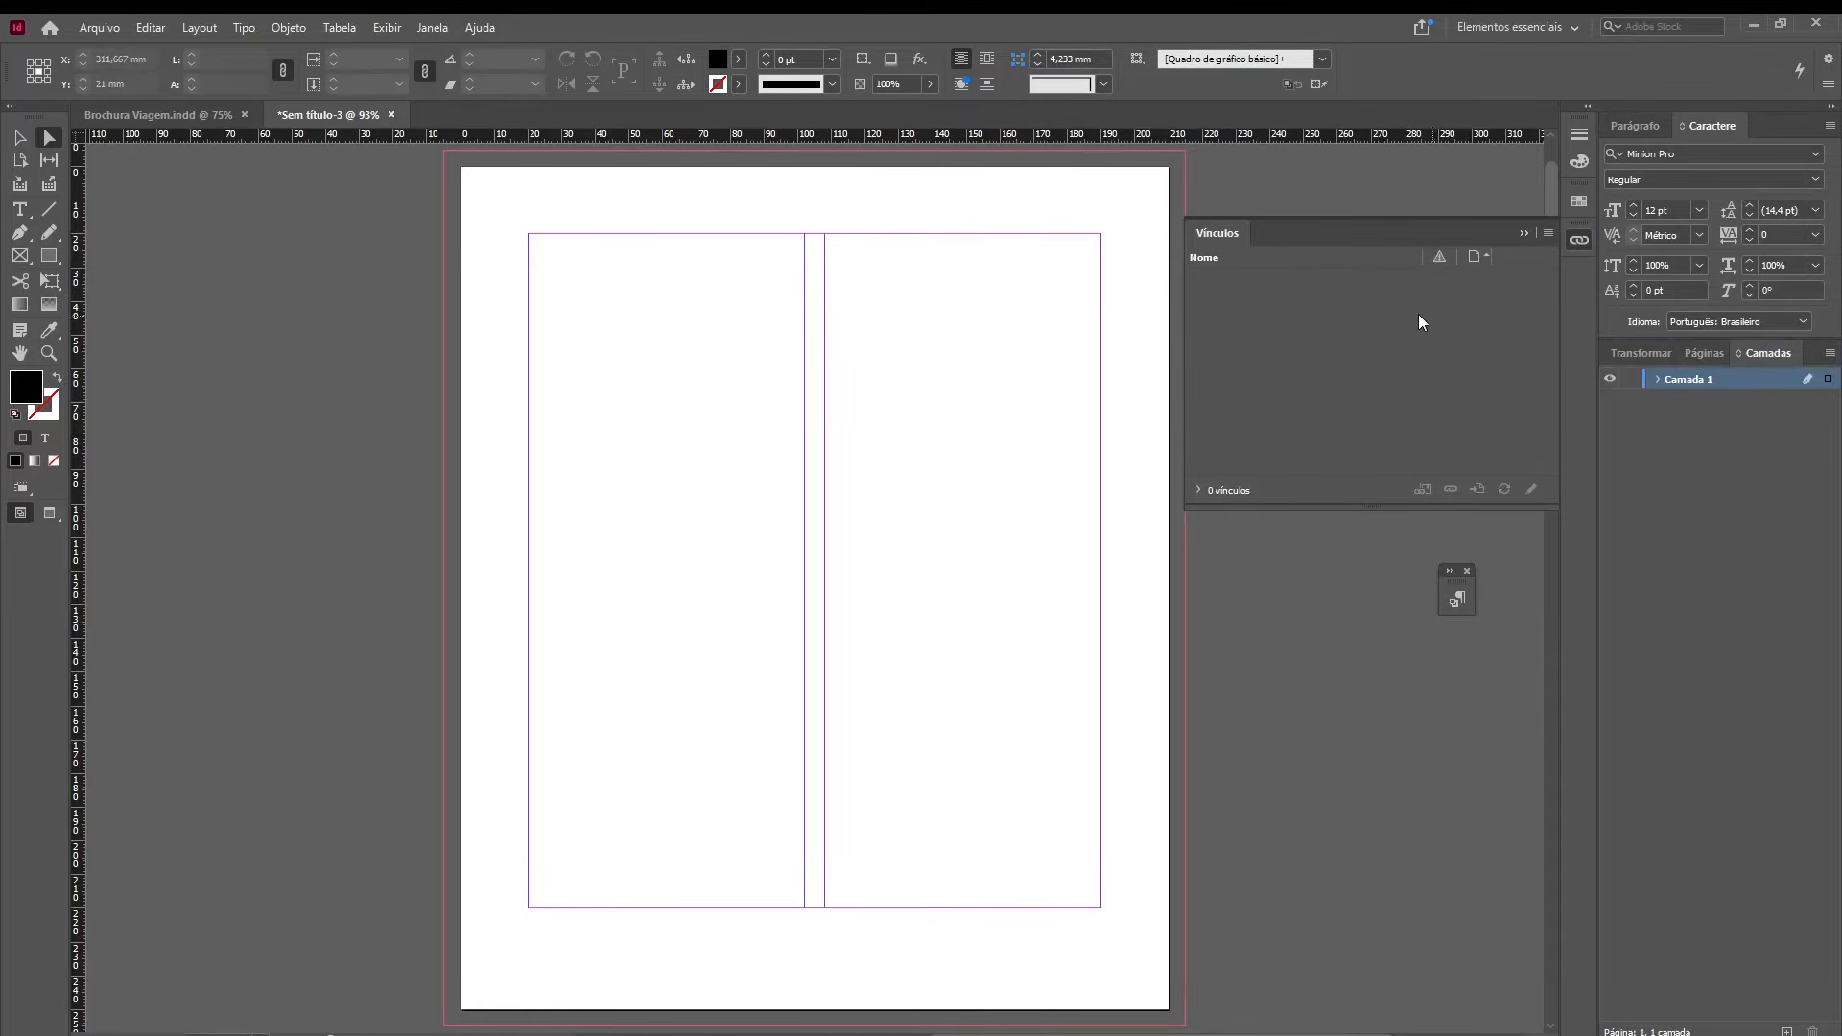
pyautogui.click(1523, 234)
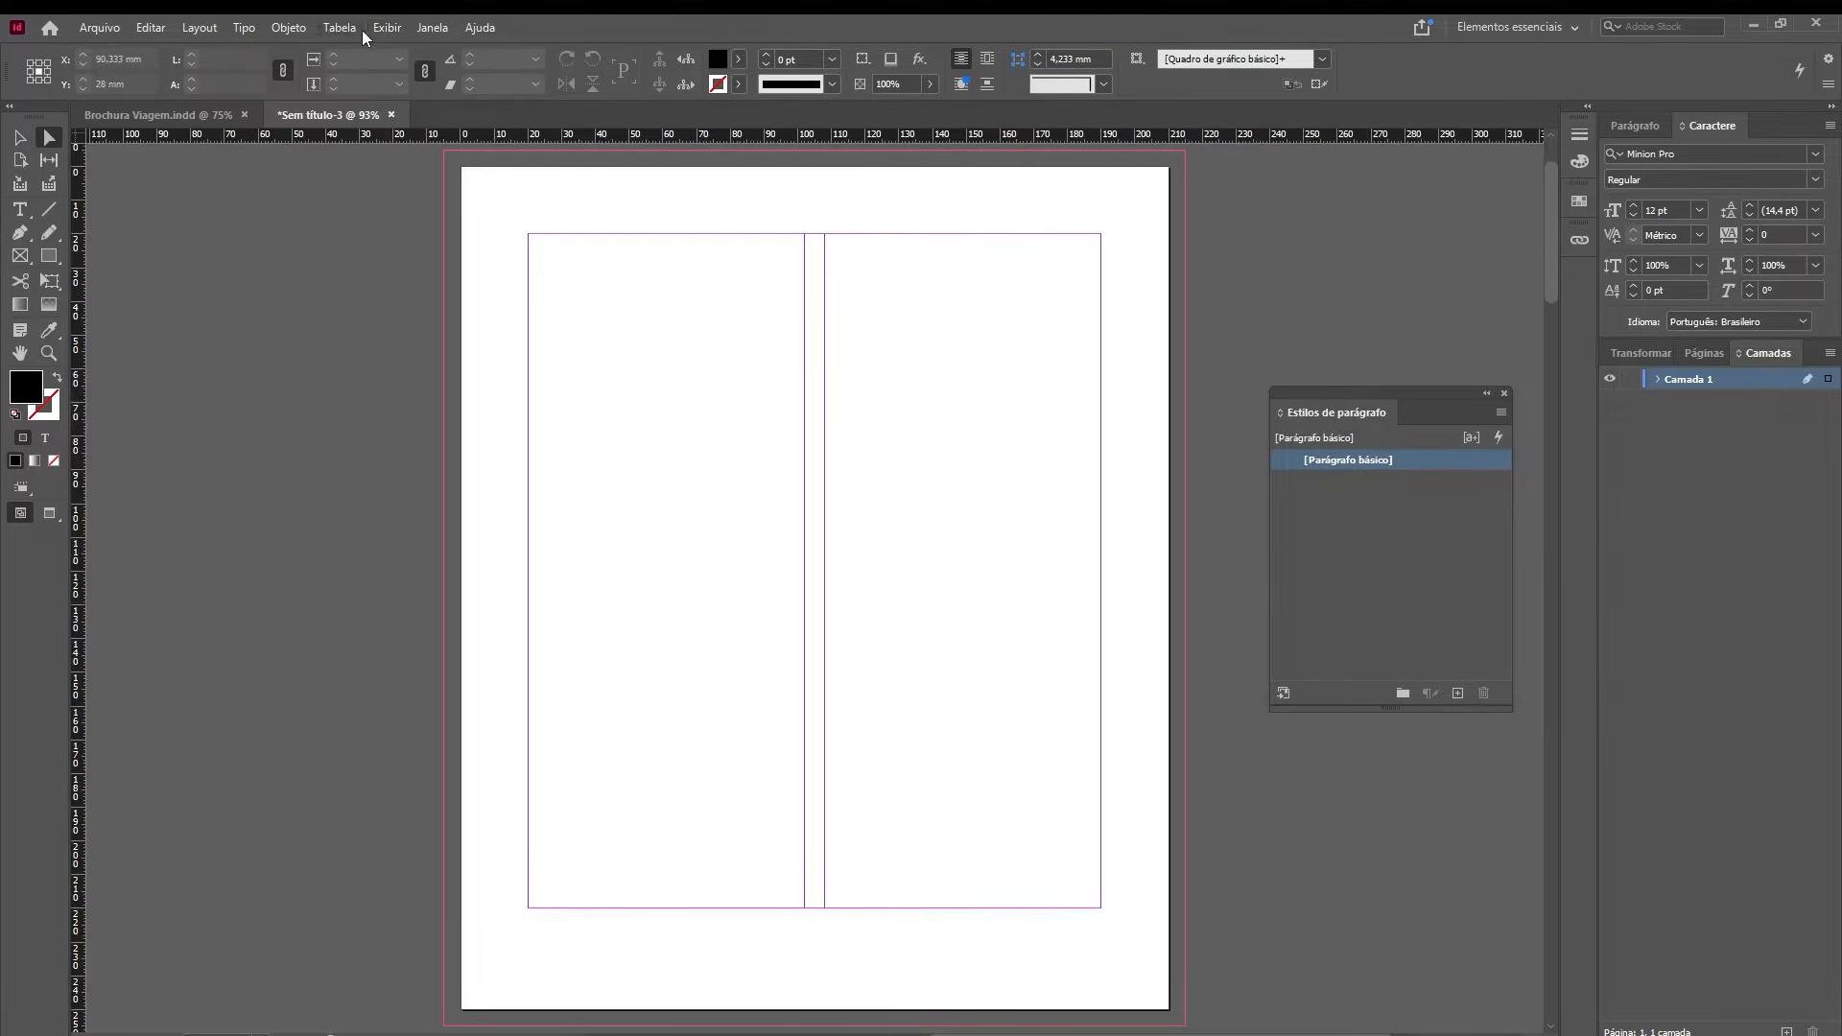
pyautogui.click(432, 31)
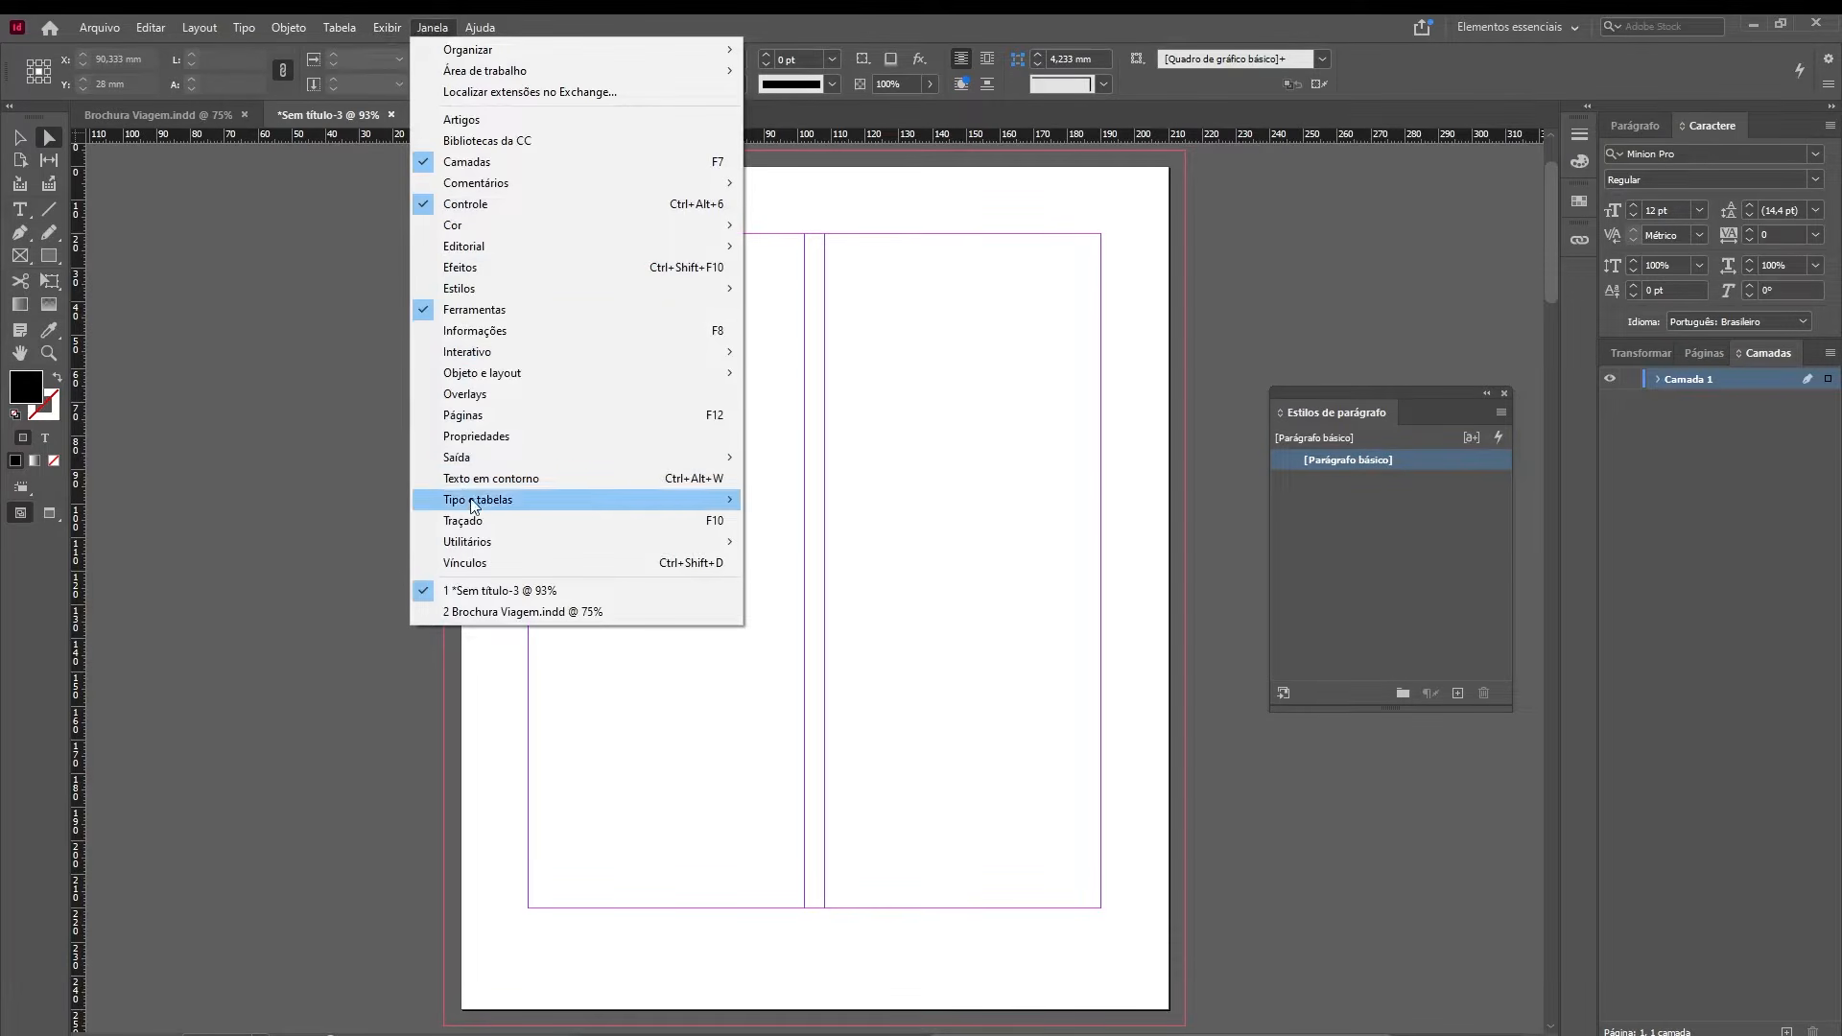
pyautogui.moveTo(480, 291)
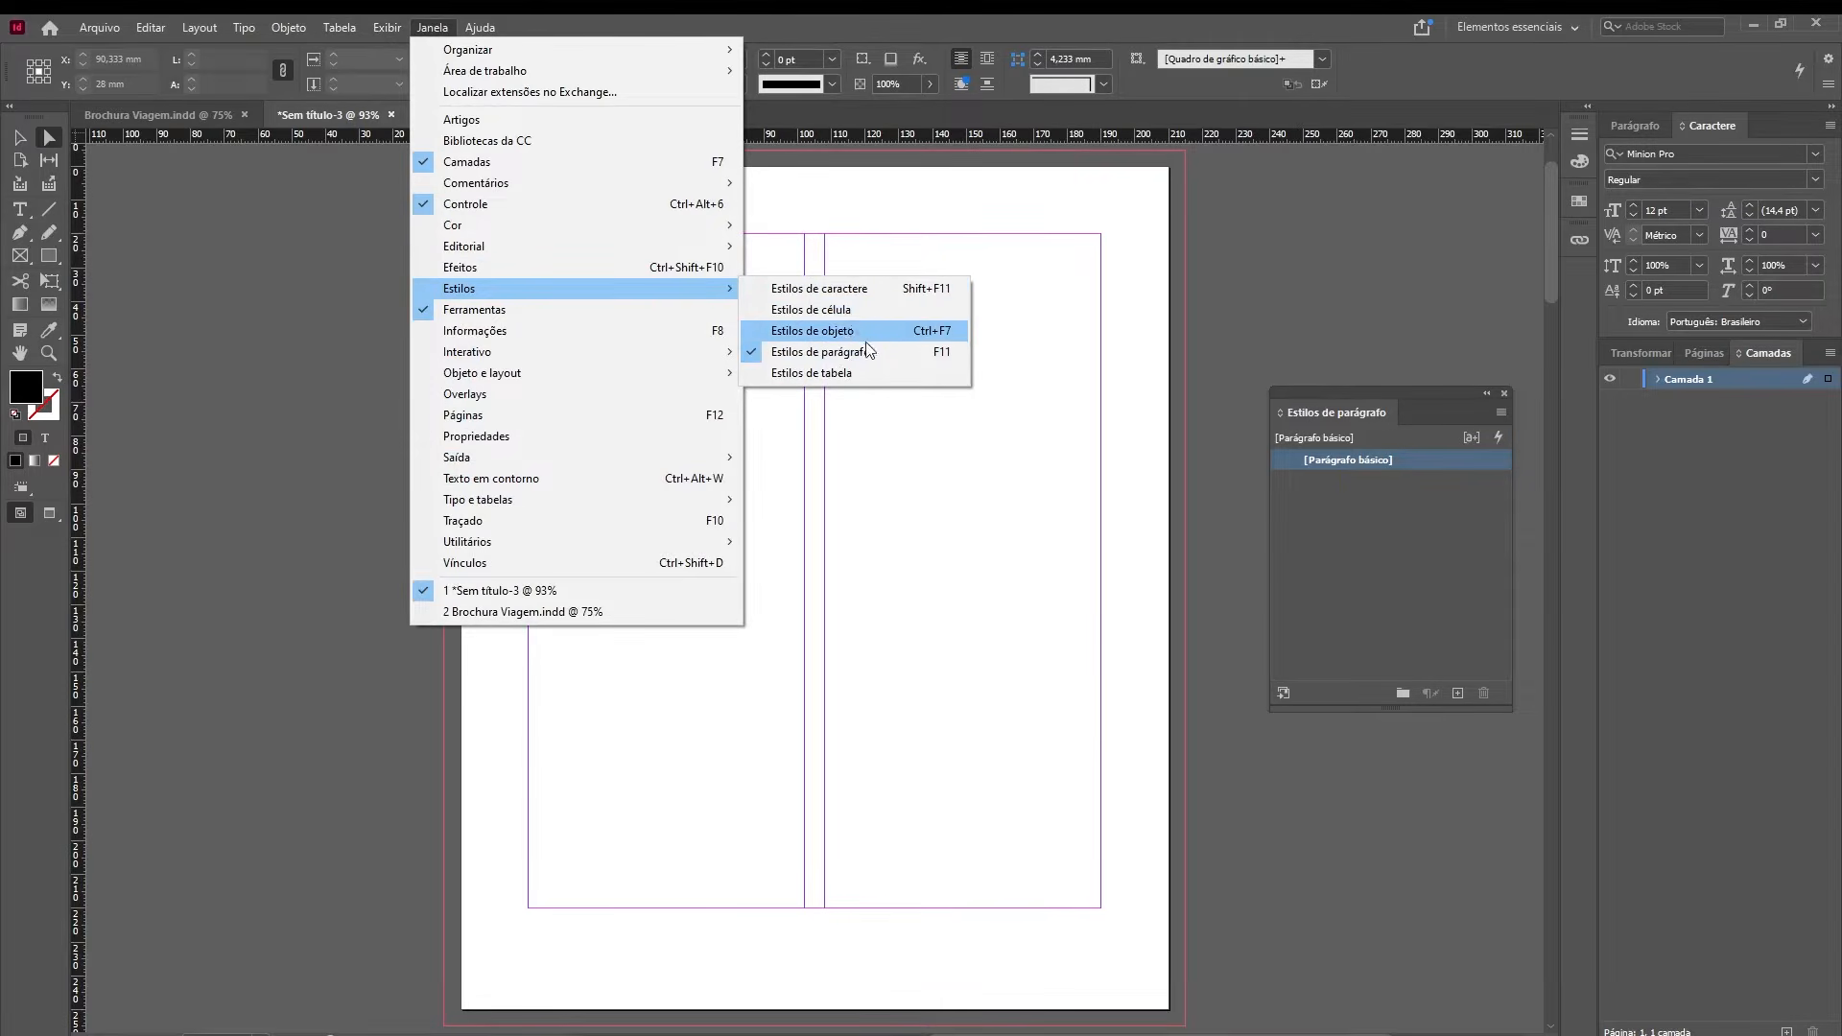
pyautogui.click(1222, 415)
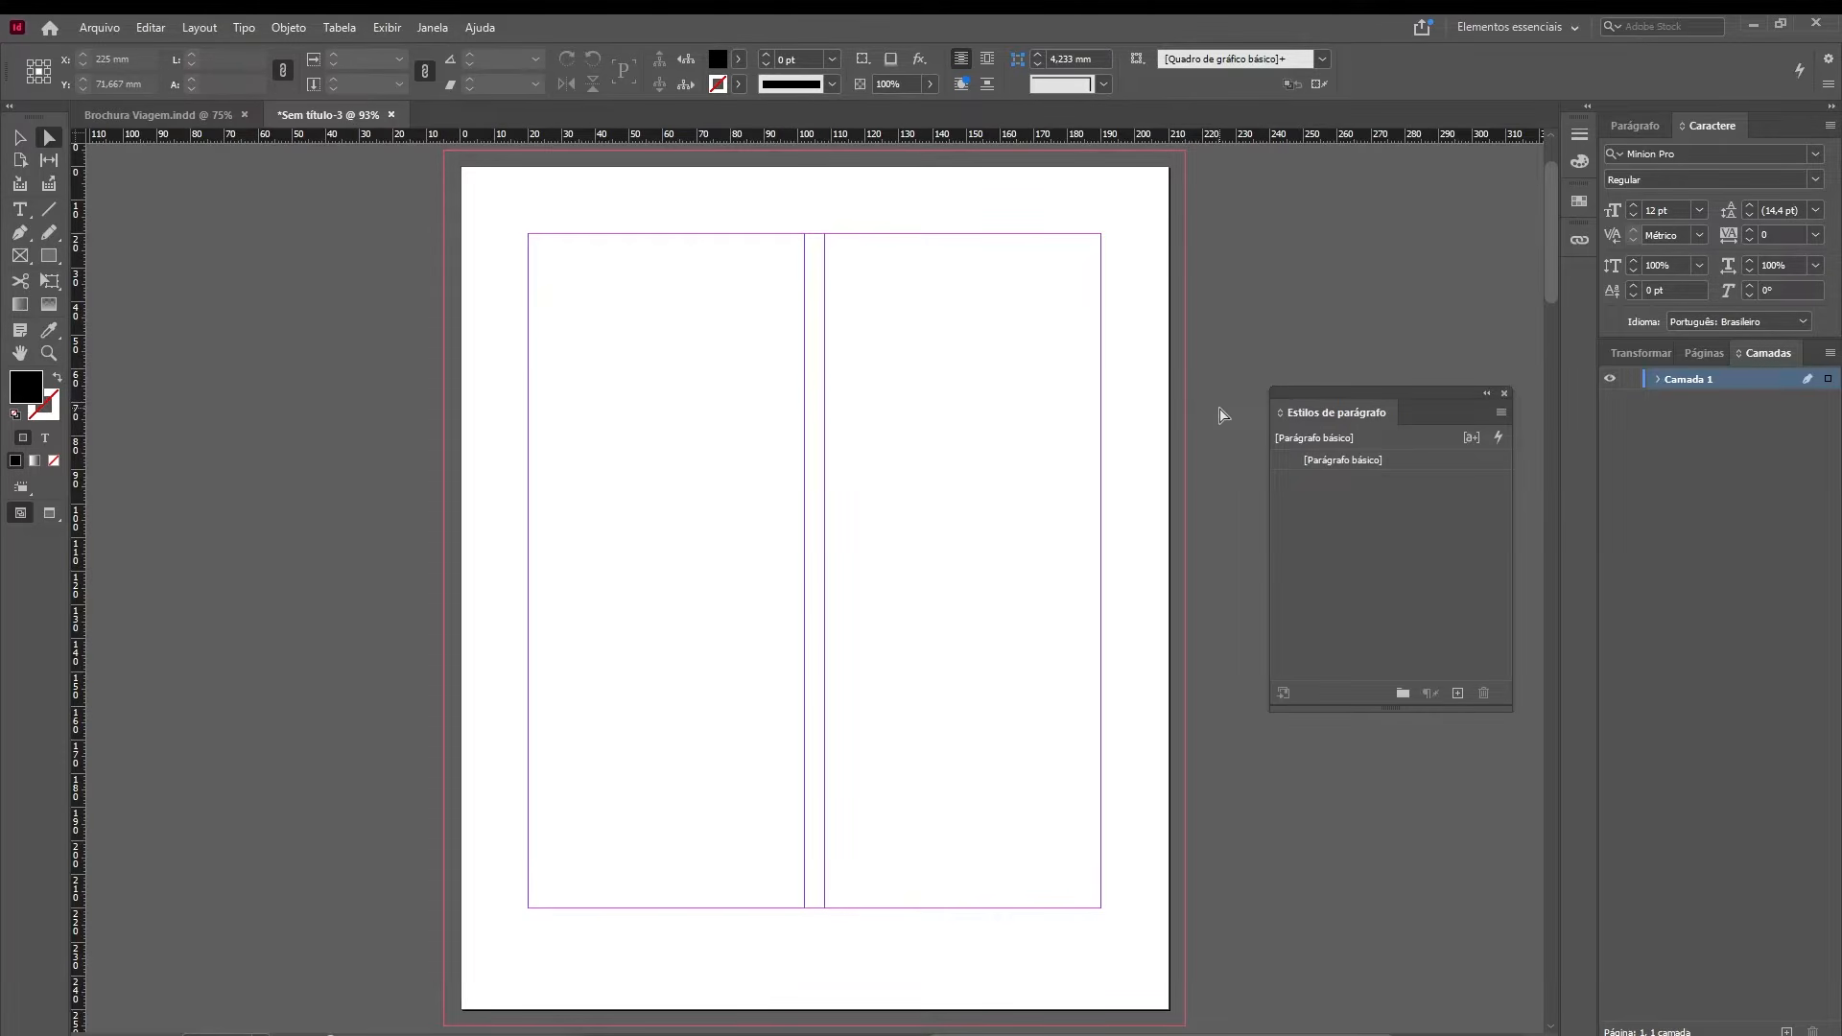
pyautogui.click(1635, 129)
pyautogui.click(1718, 128)
pyautogui.click(1642, 127)
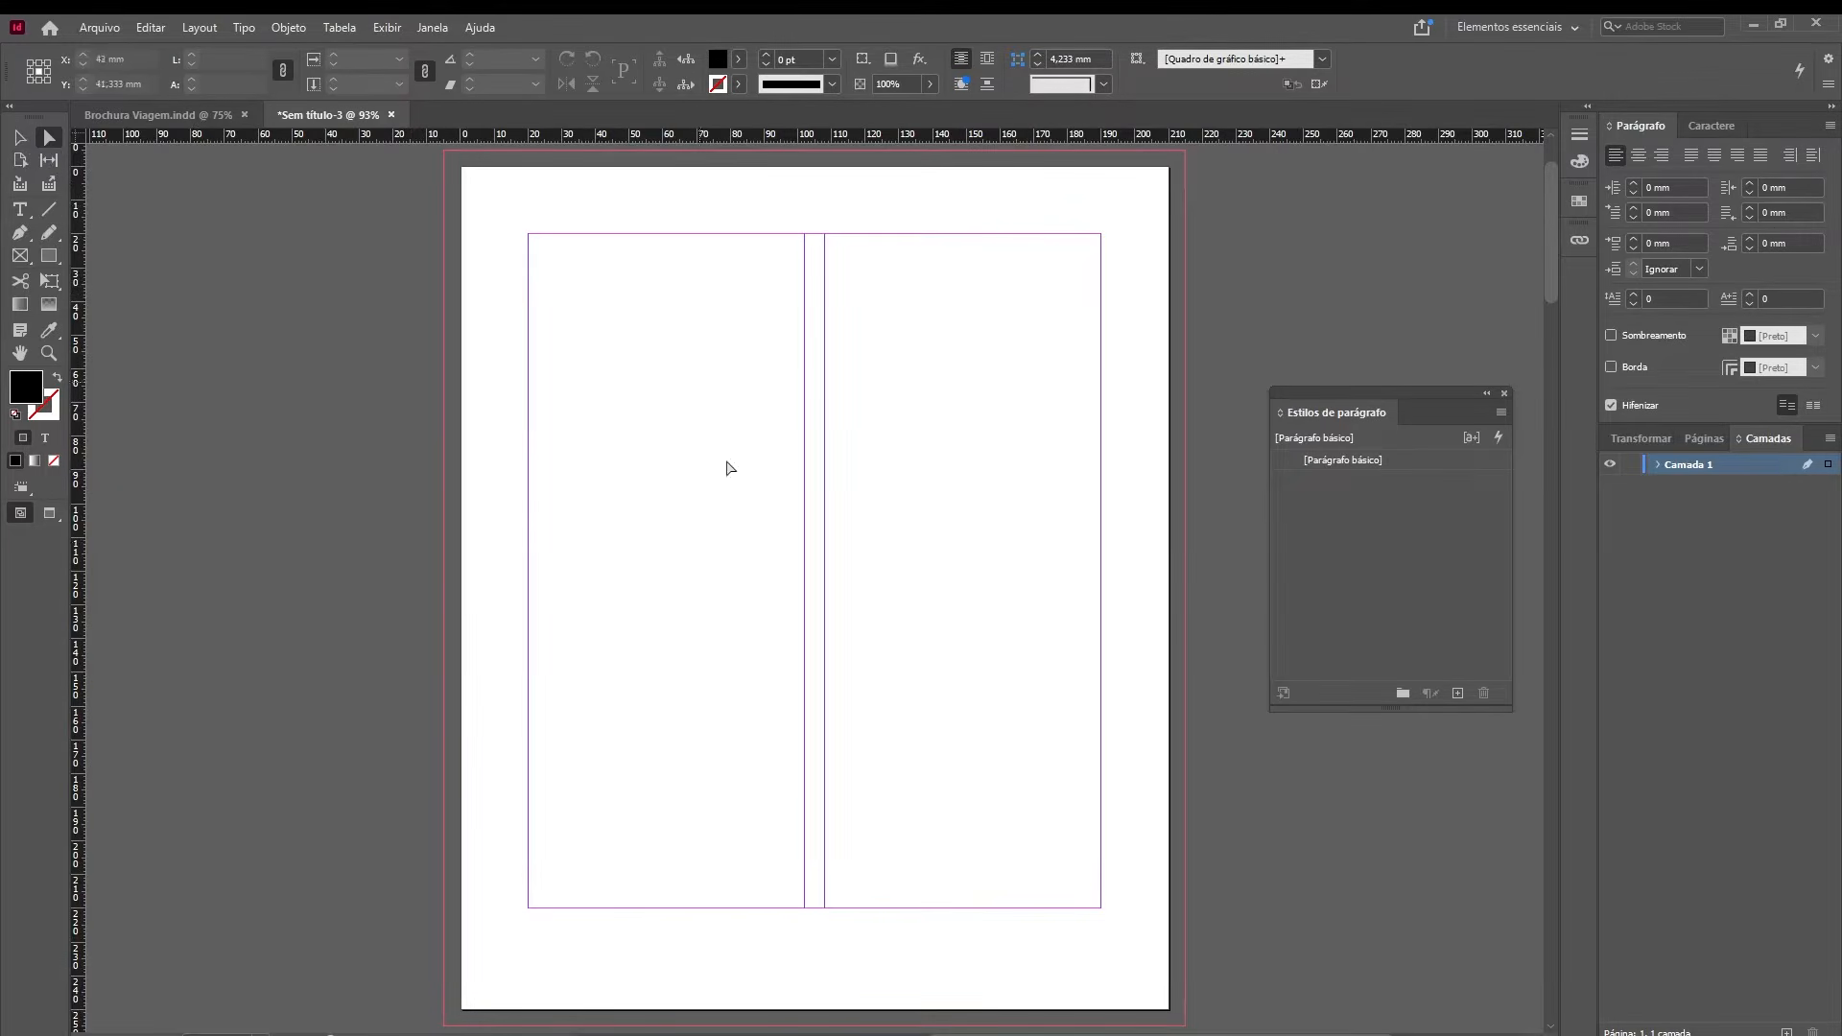
# - Switch to File Explorer, examine the project's Imagens folder, and return to the InDesign document
pyautogui.click(514, 1034)
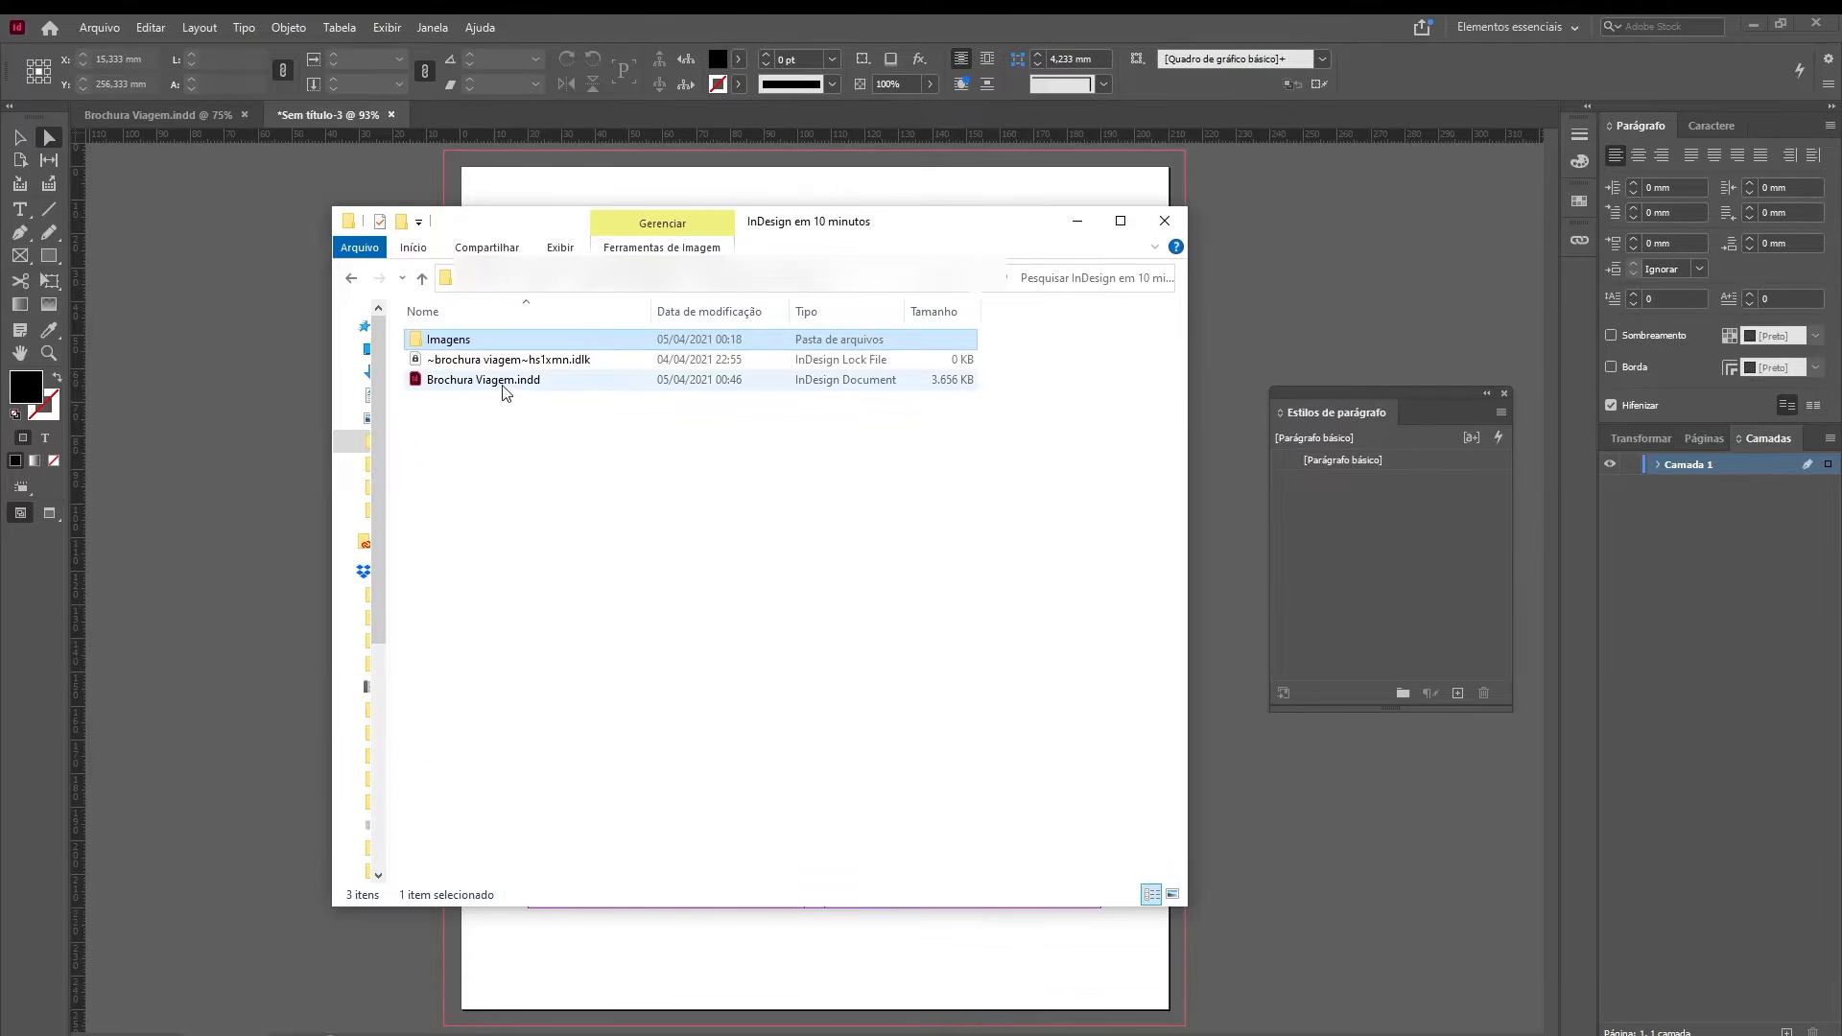
pyautogui.click(524, 433)
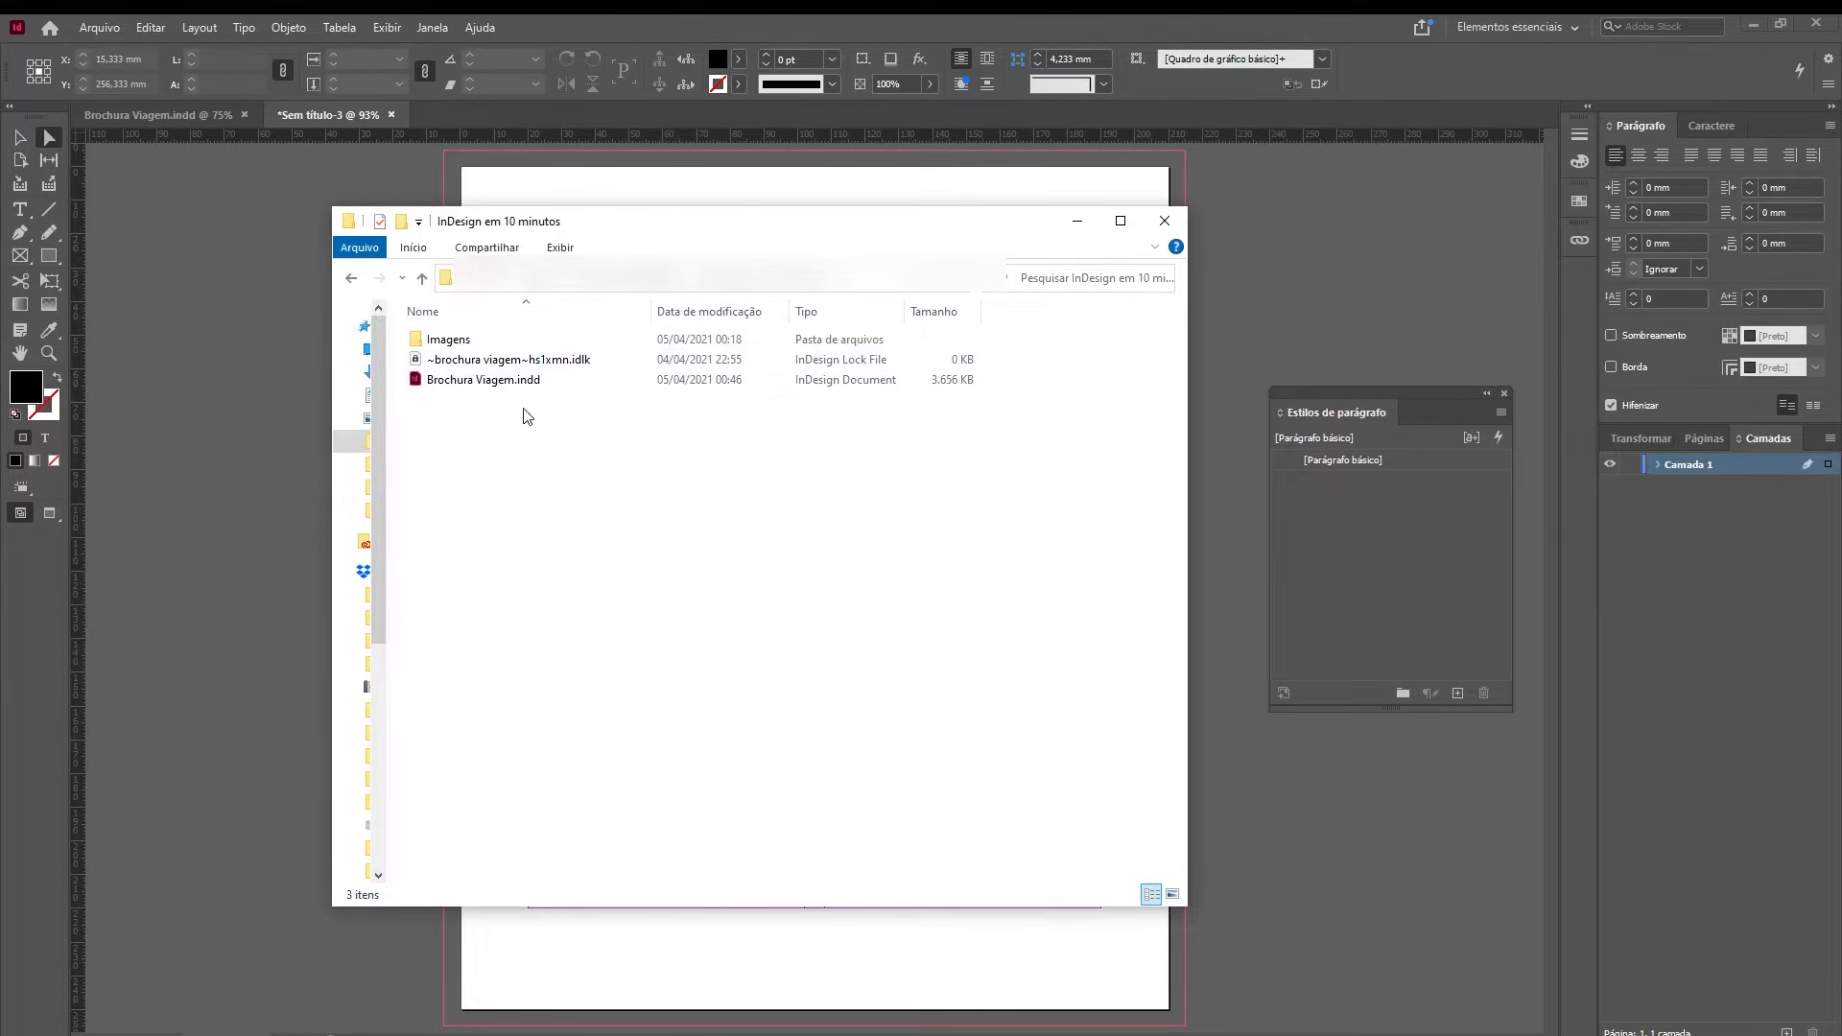
pyautogui.doubleClick(453, 344)
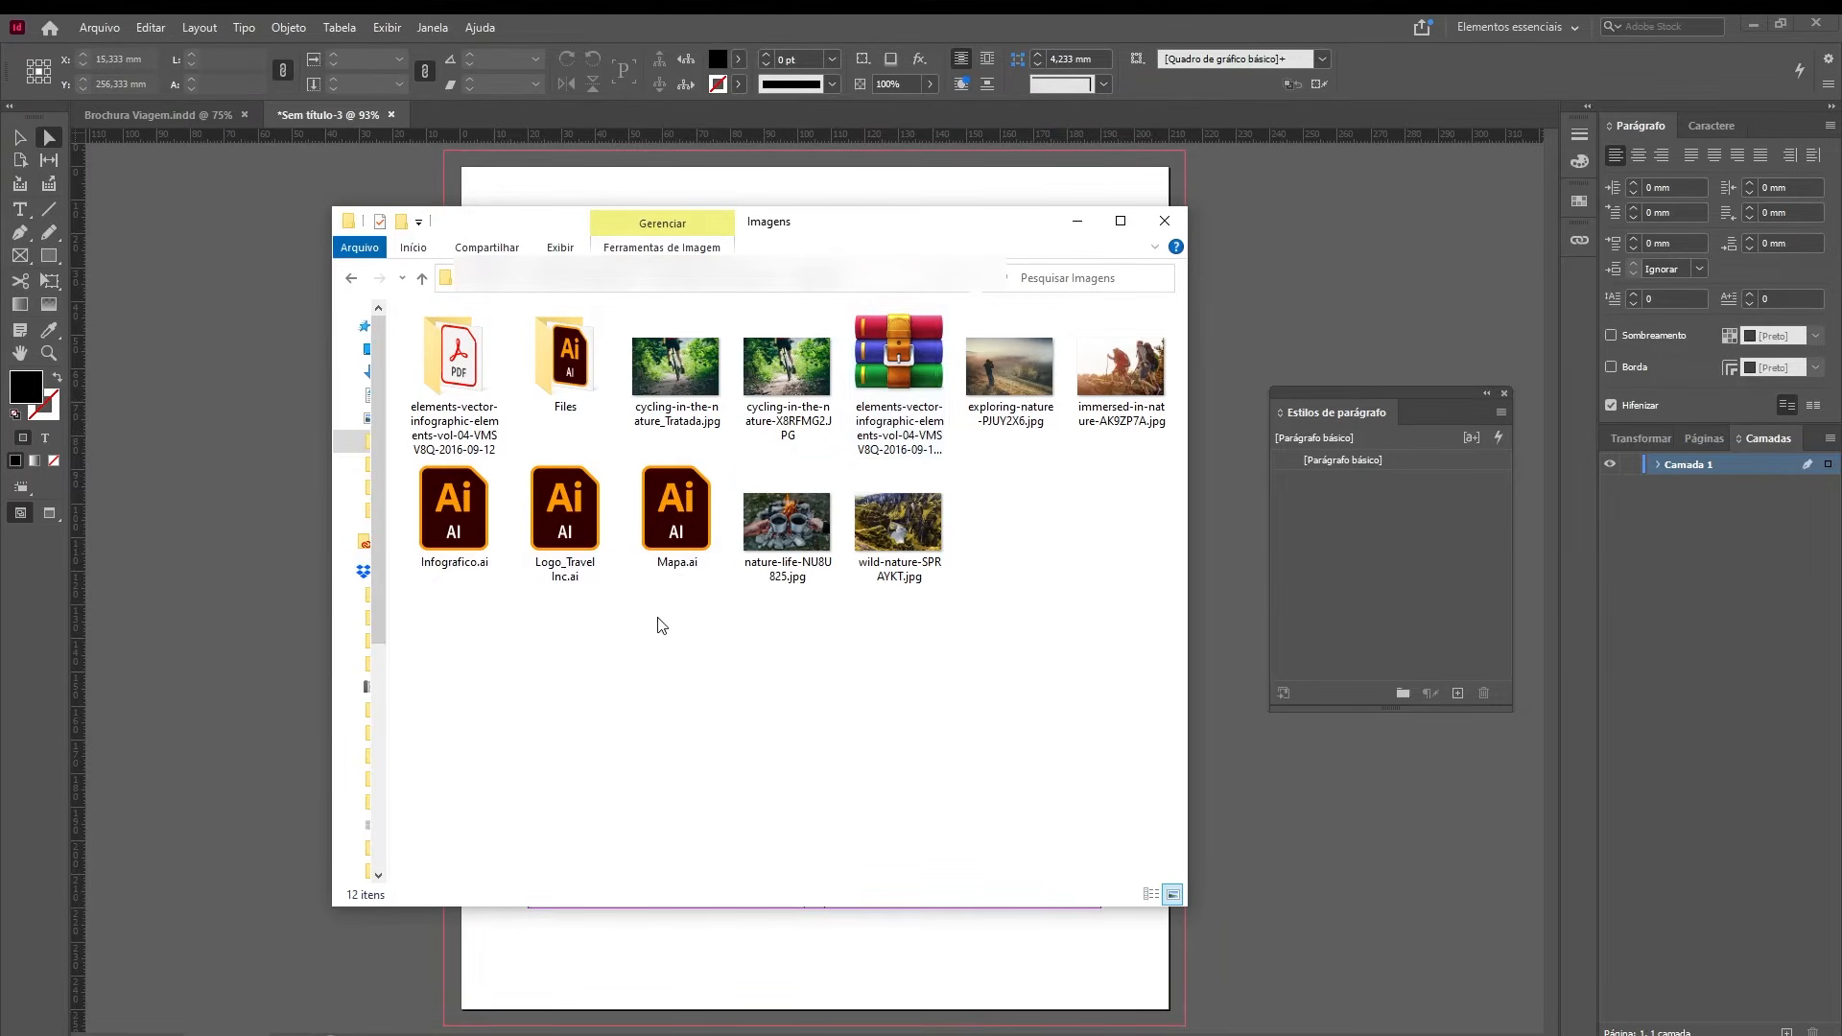
pyautogui.hotkey('alt', 'Tab')
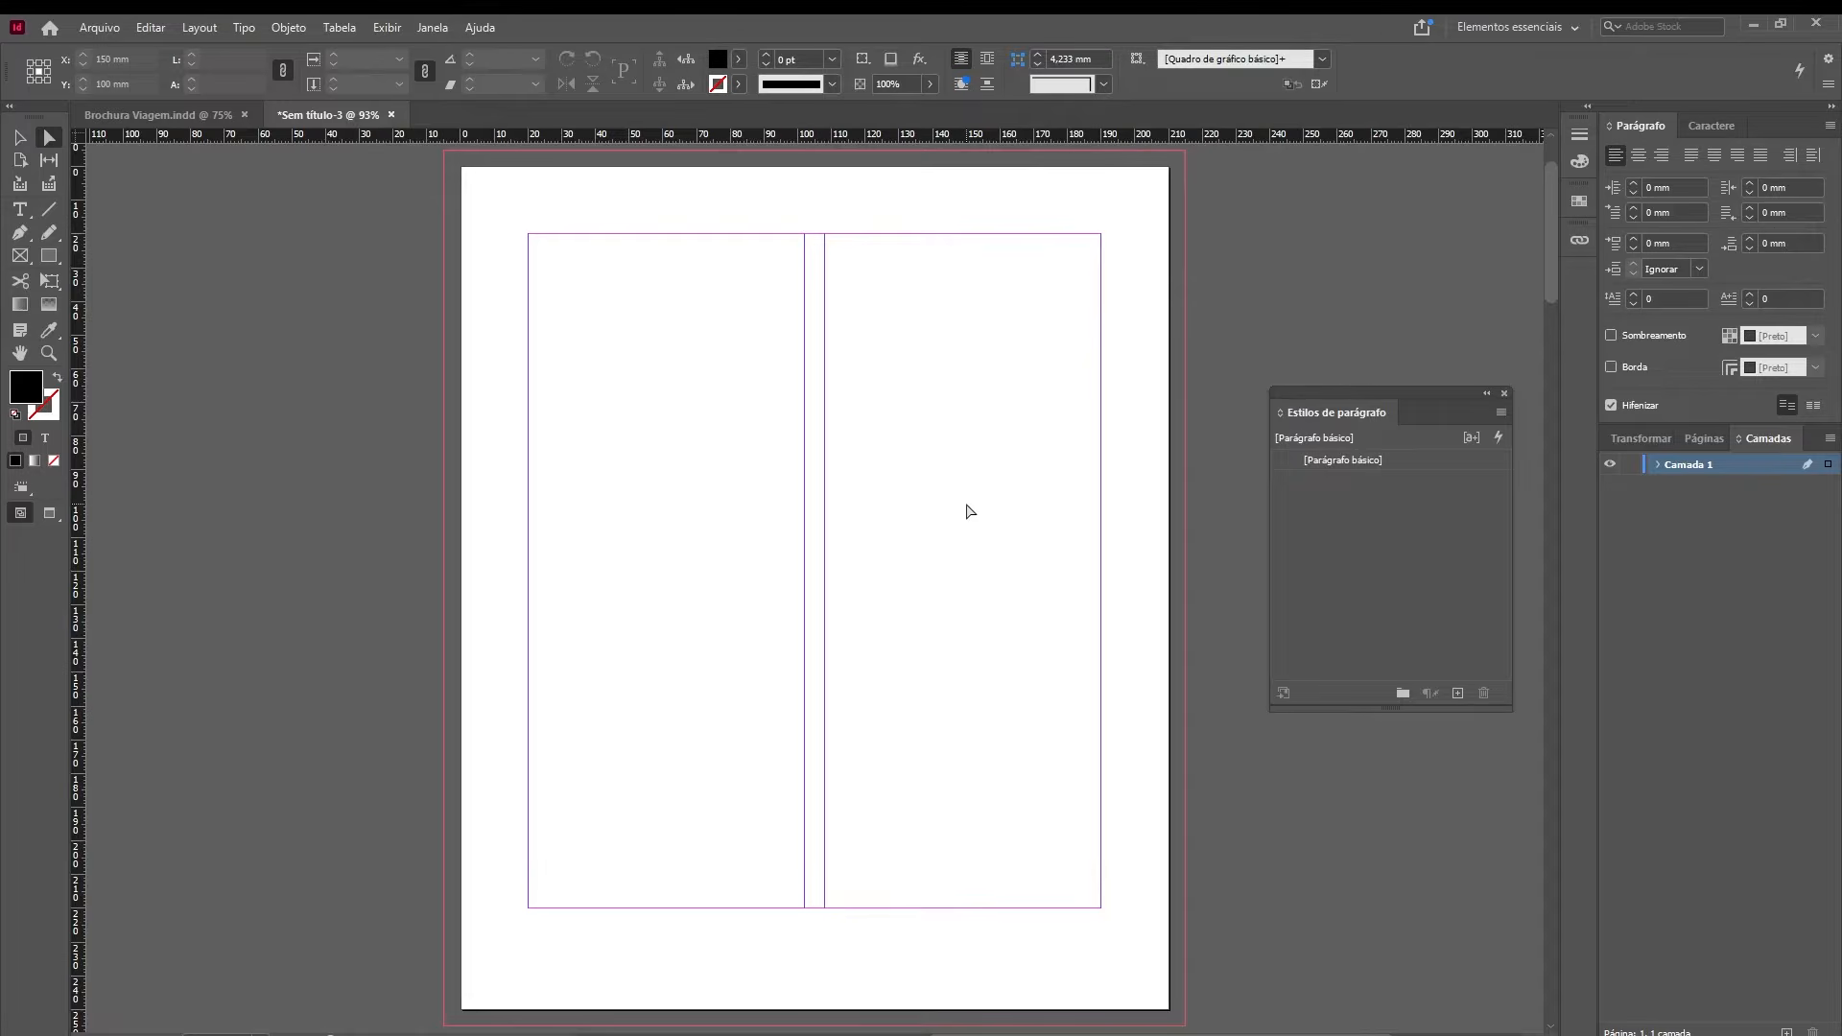
# - Rename the layer Camada 1 as Imagens
pyautogui.doubleClick(1695, 466)
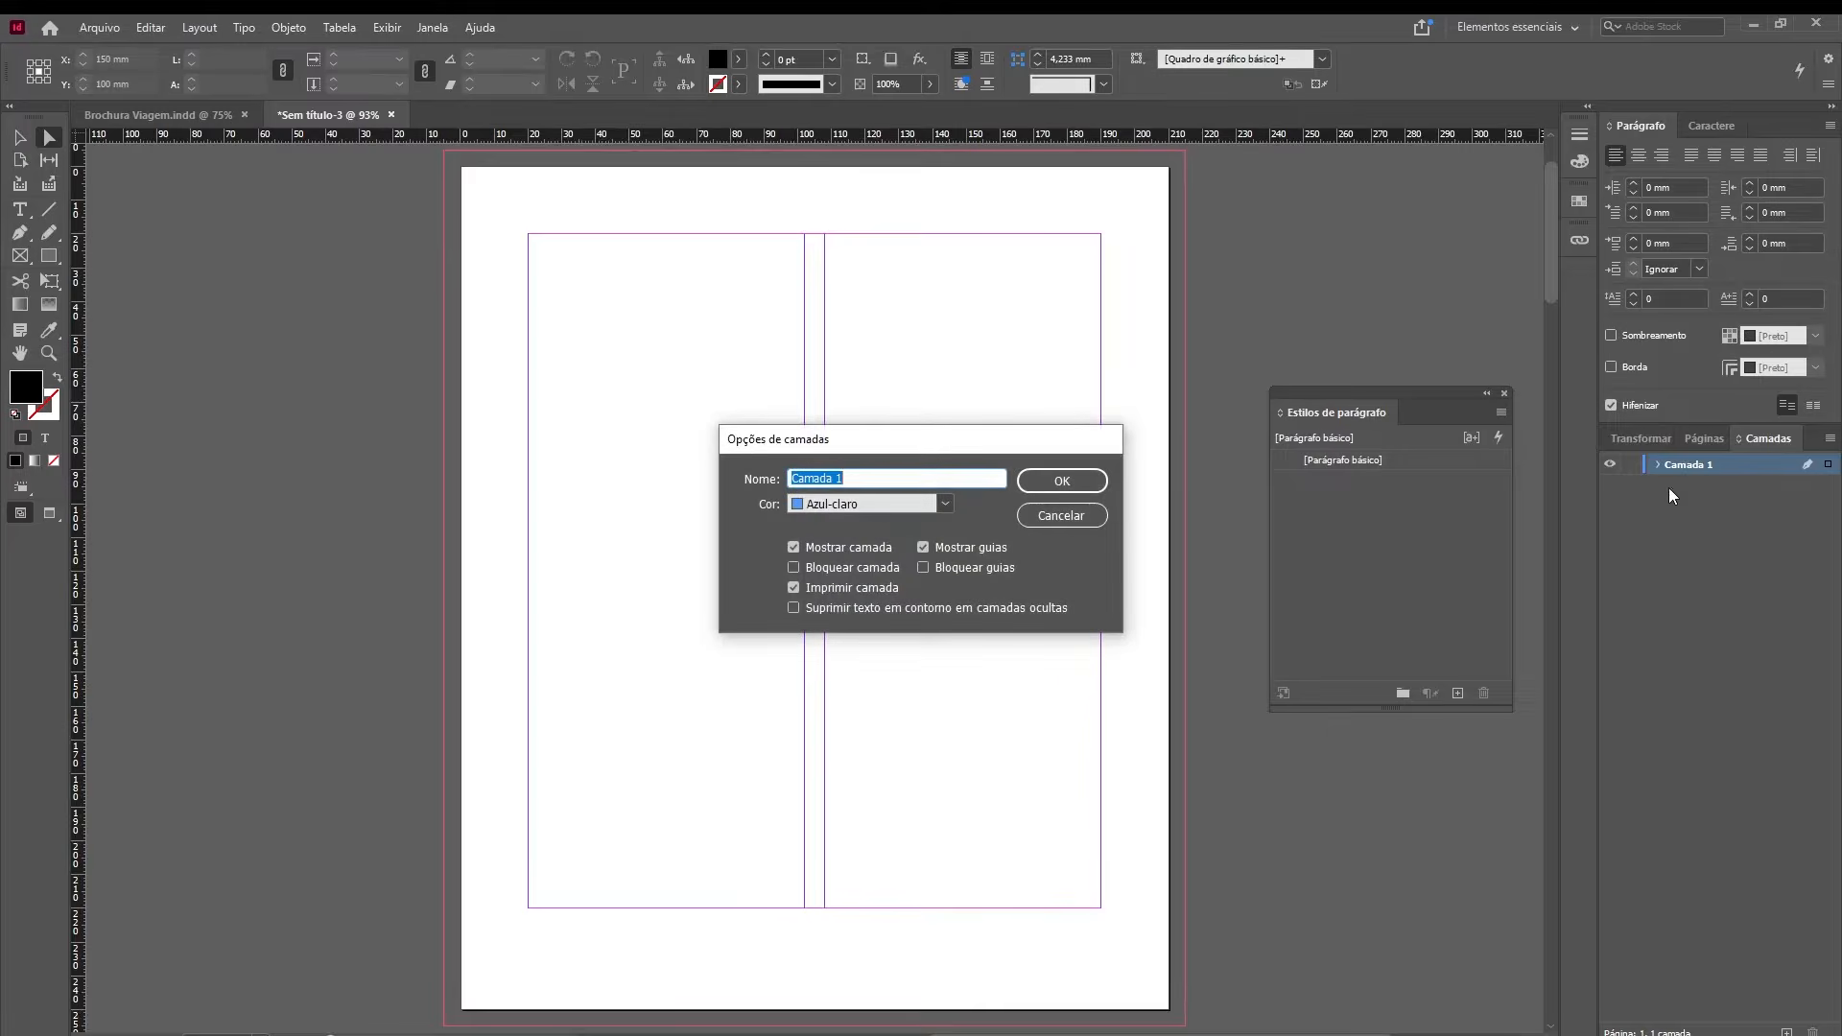
pyautogui.write('Imagens')
pyautogui.press('Return')
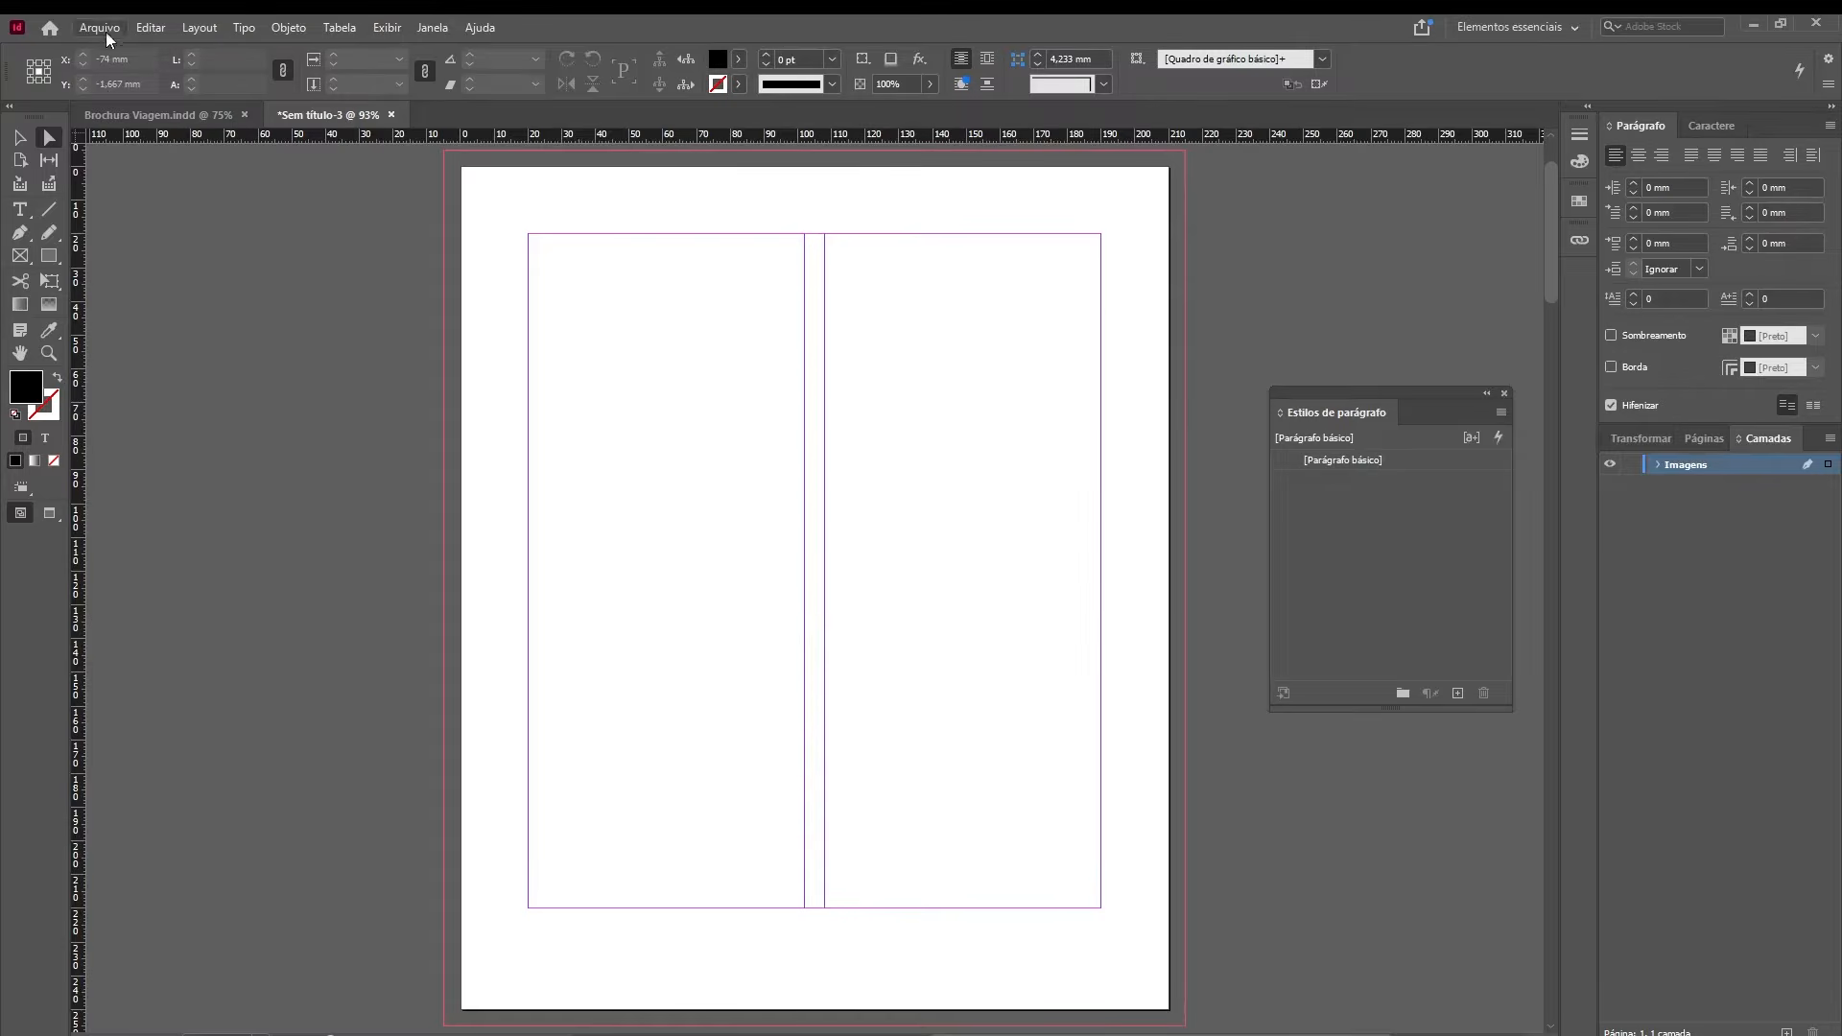
# - Place wild-nature-SPRAYKT.jpg at 100% near the upper-left corner of page 1 and collapse the floating Estilos de parágrafo panel
pyautogui.click(100, 28)
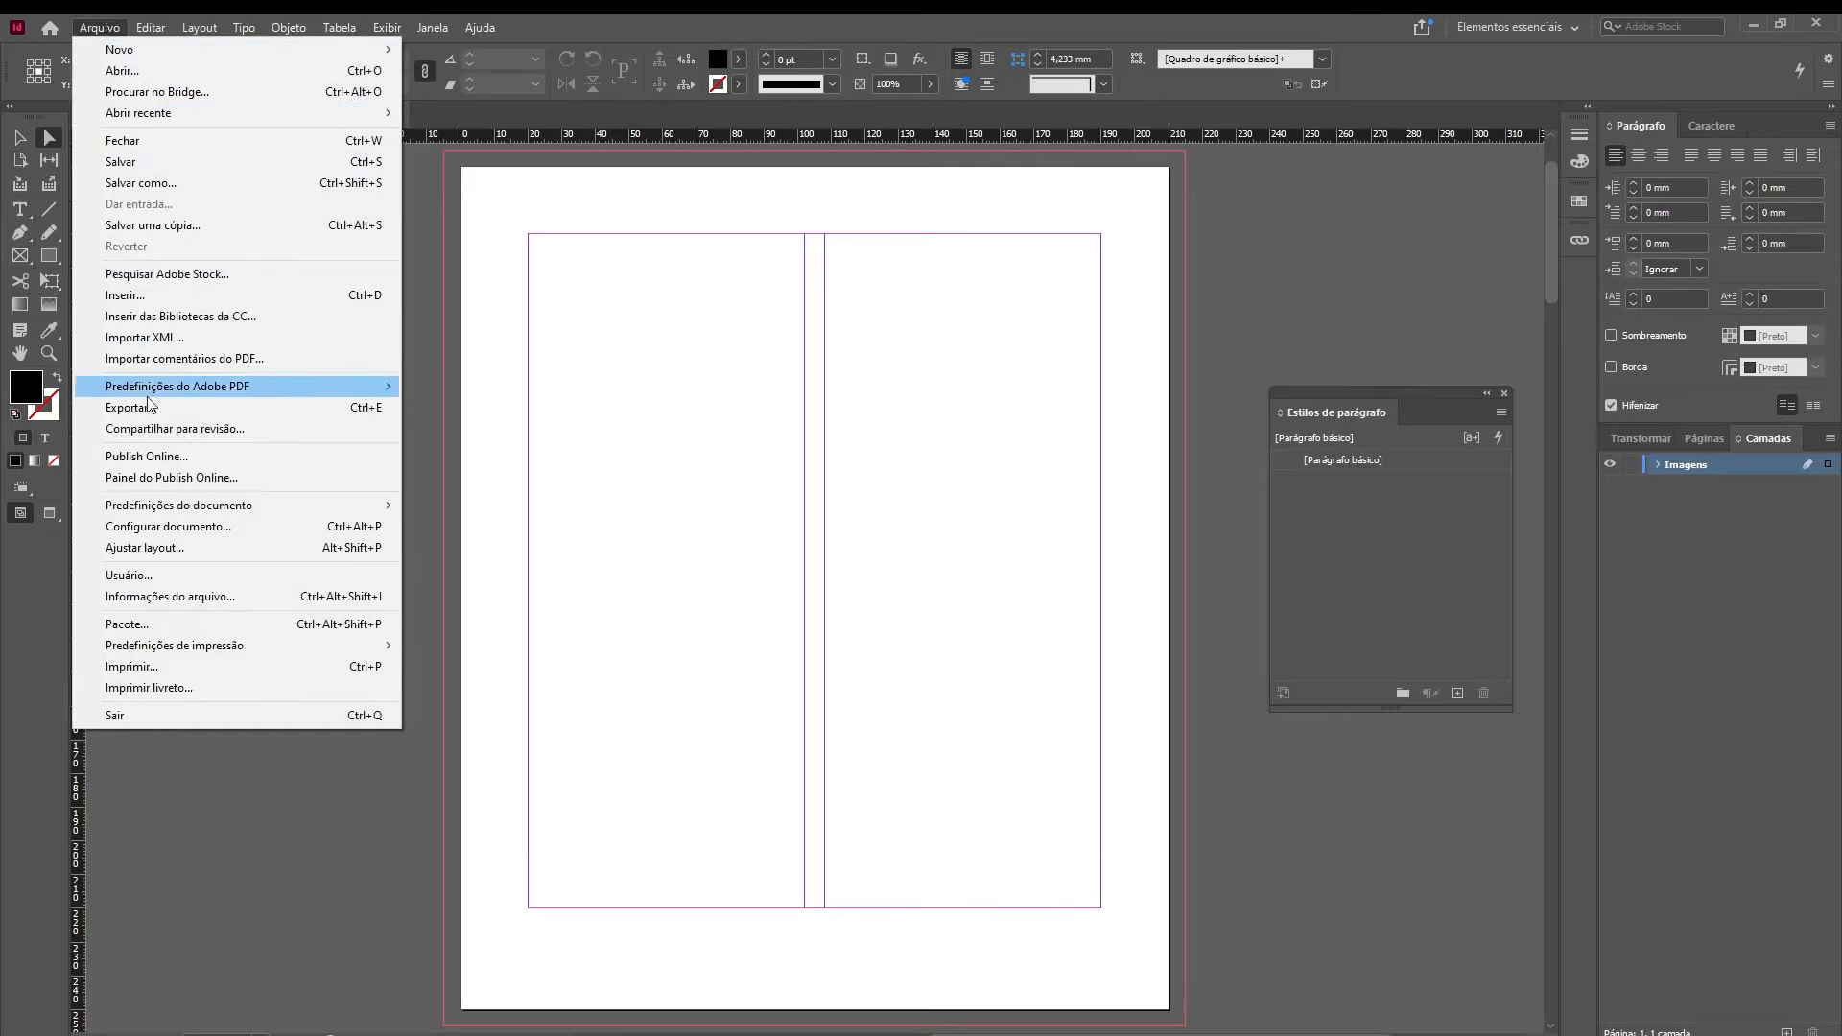
pyautogui.click(363, 297)
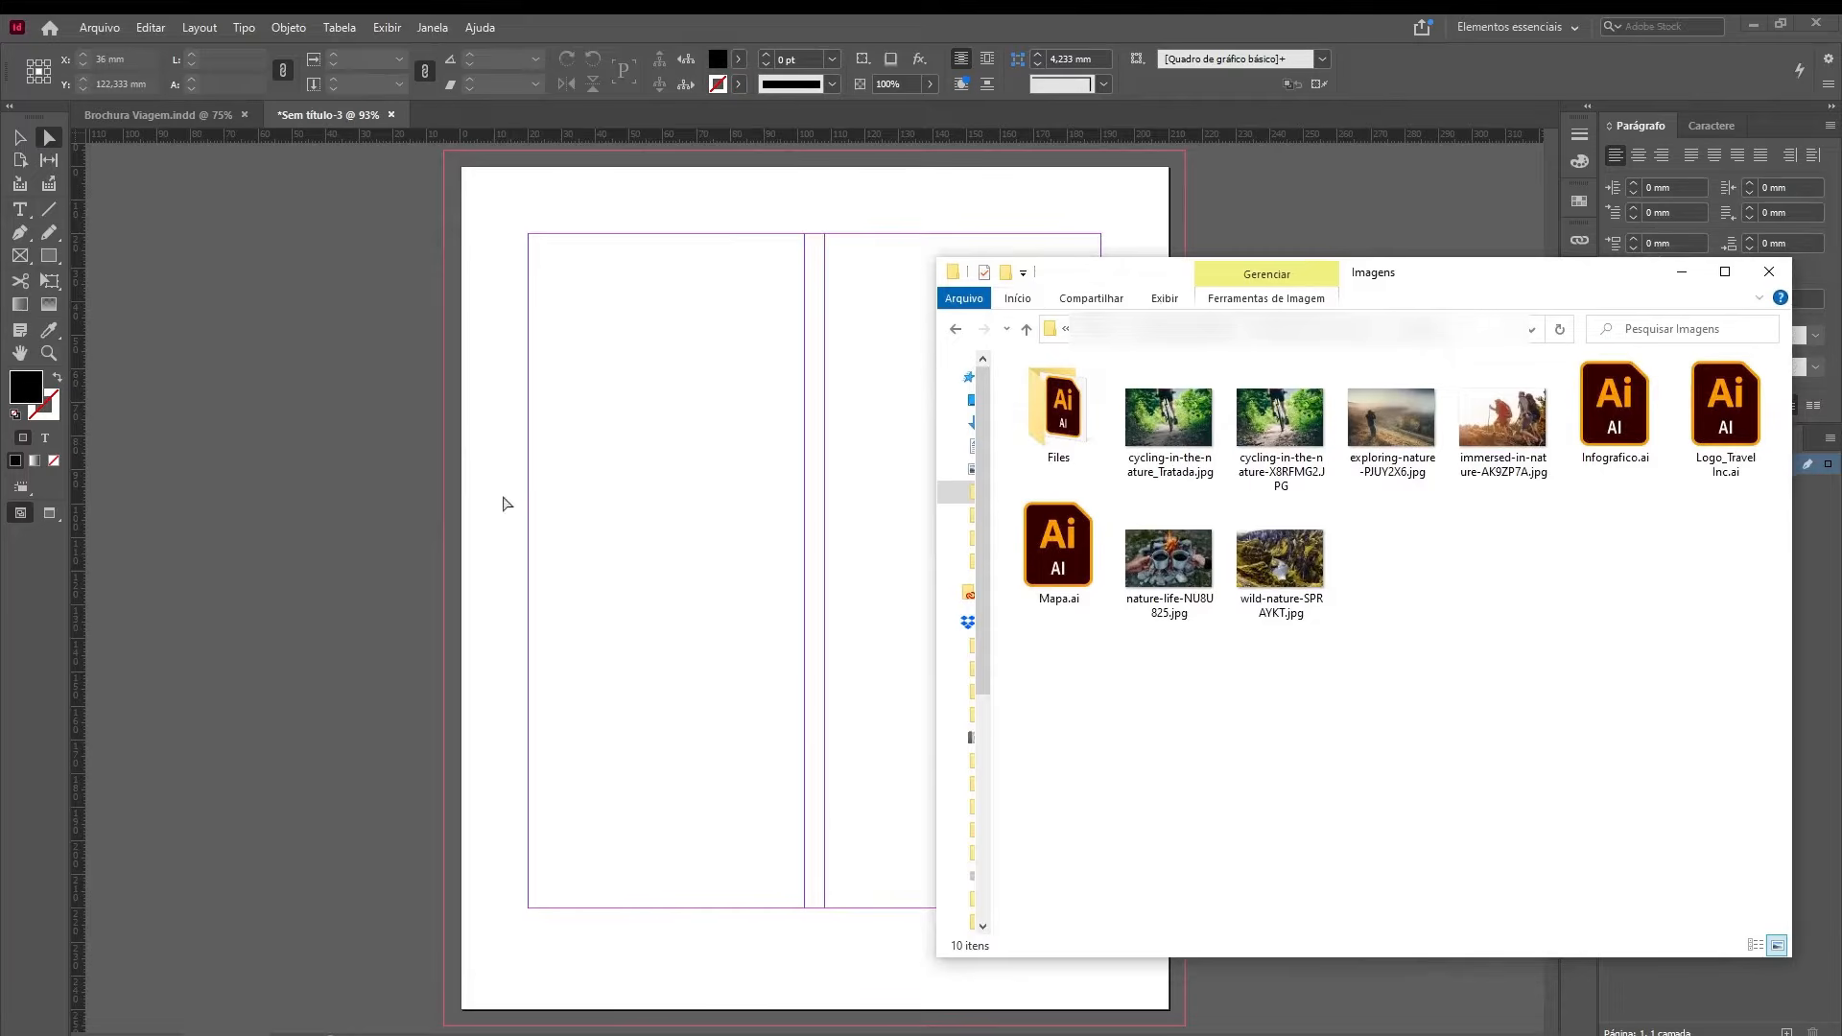
pyautogui.click(1305, 610)
pyautogui.moveTo(1277, 568); pyautogui.dragTo(668, 585)
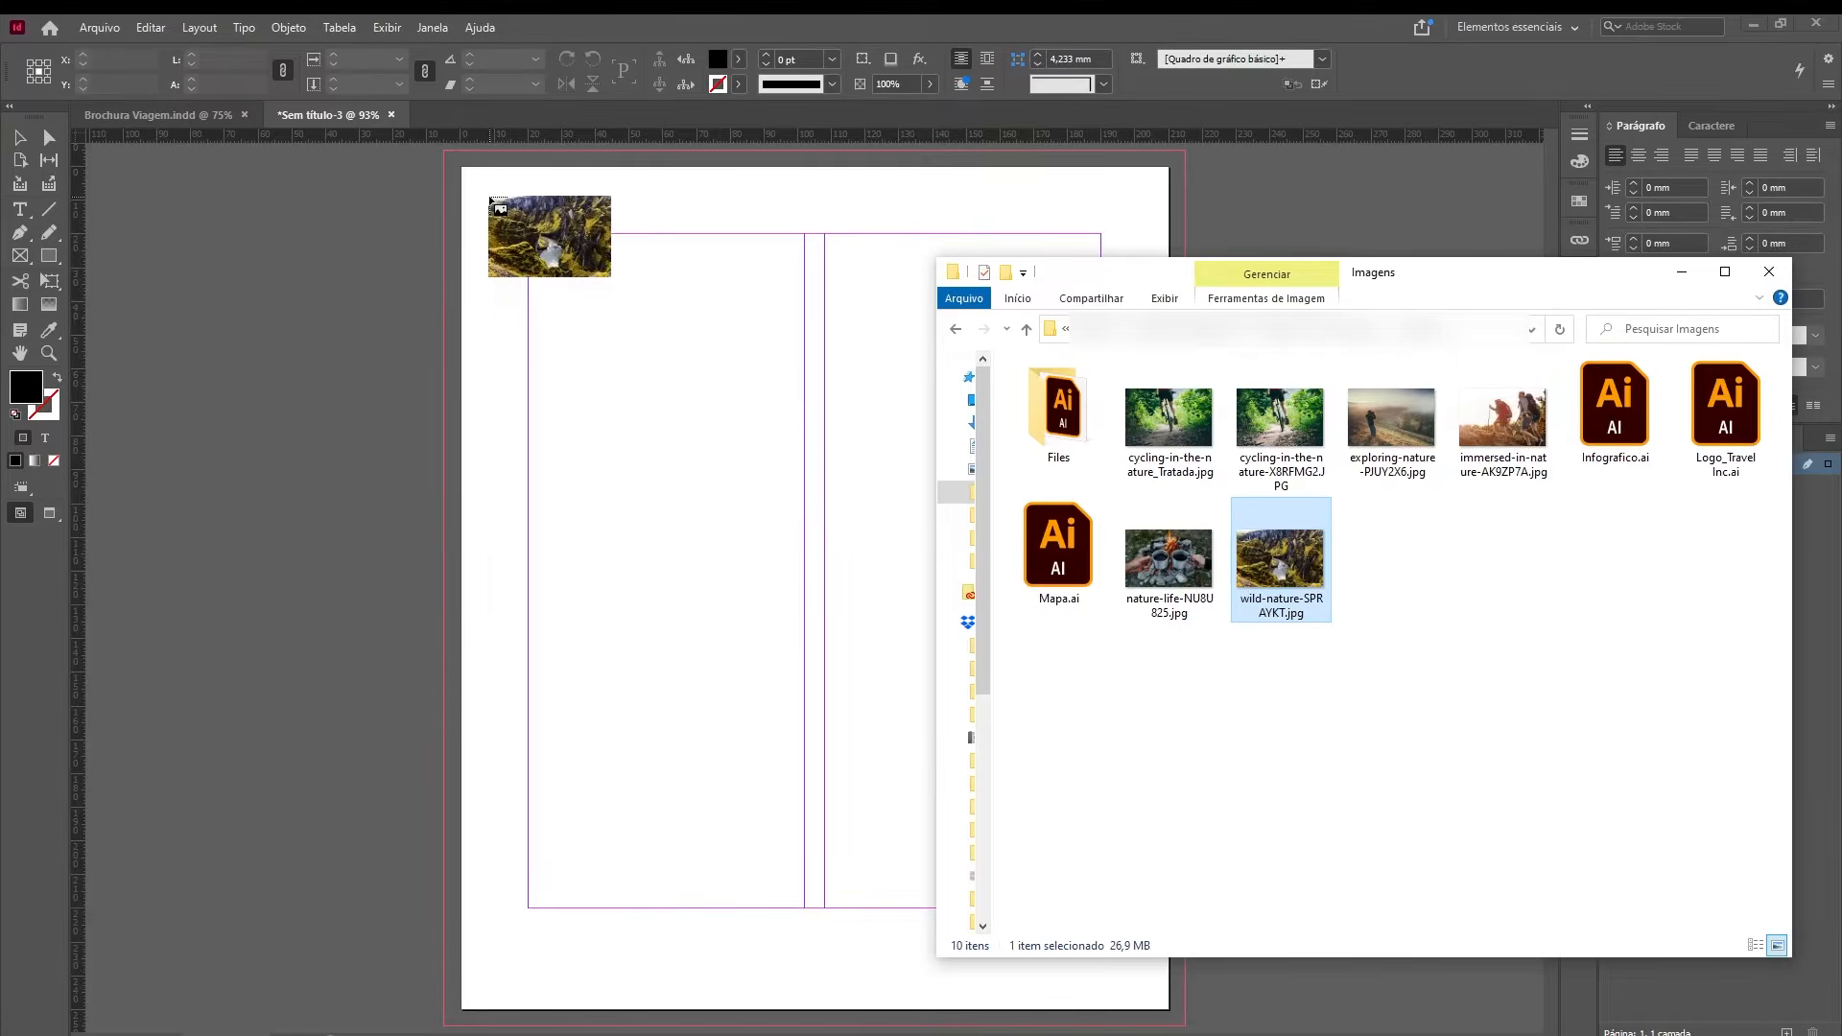
pyautogui.click(489, 197)
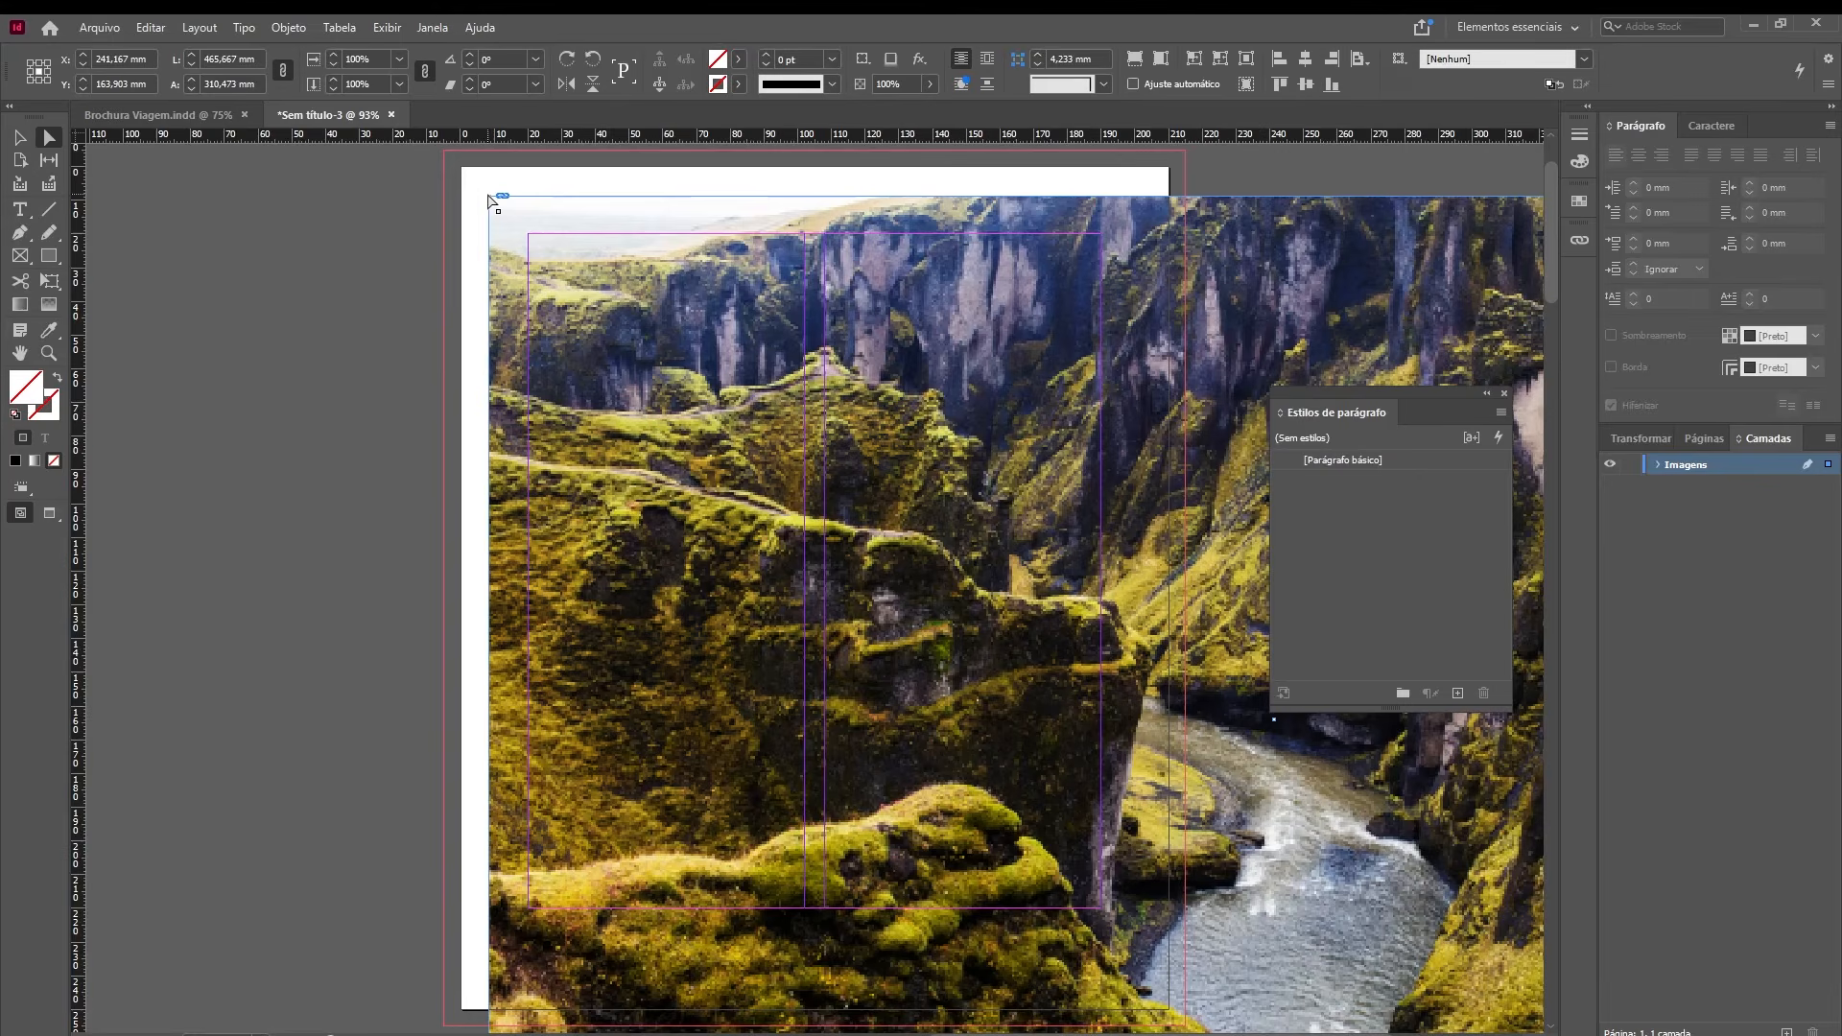
pyautogui.hotkey('ctrl', '-')
pyautogui.hotkey('ctrl', '-')
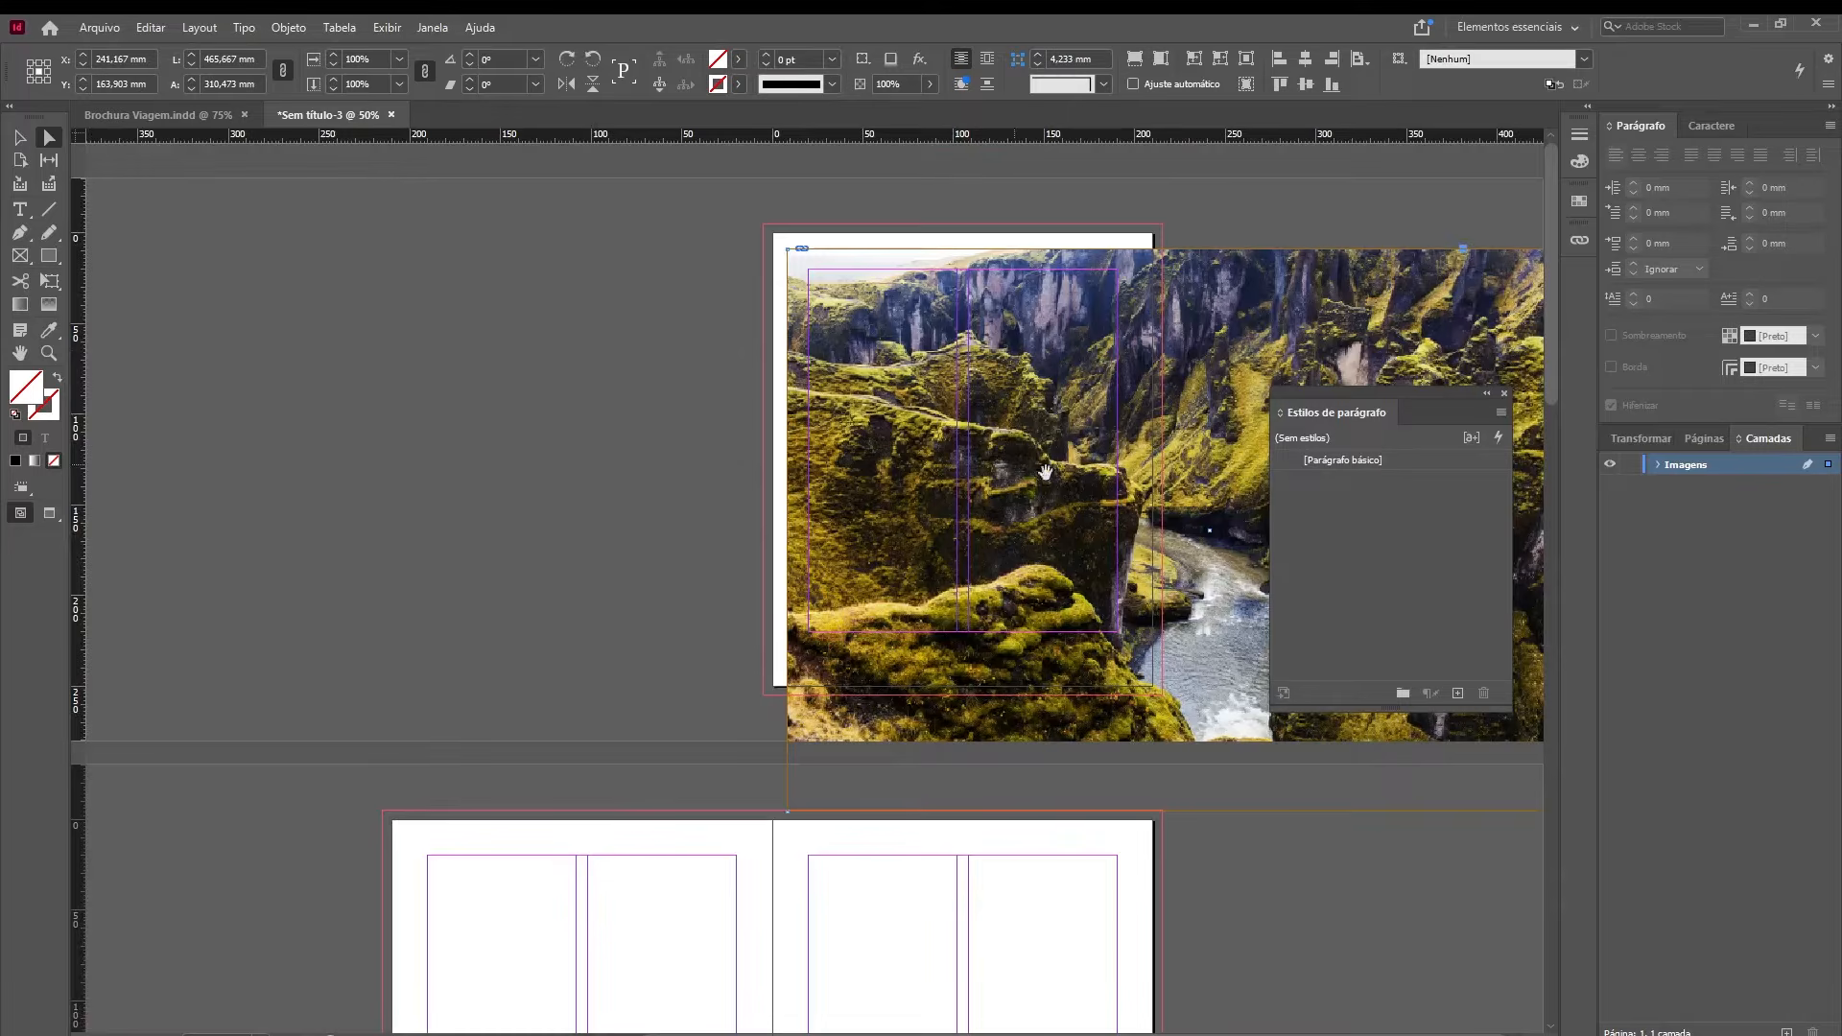
pyautogui.click(1486, 394)
# - Try cropping the photo's frame from its lower-left corner to about 360 x 240 mm, and undo it
pyautogui.press('v')
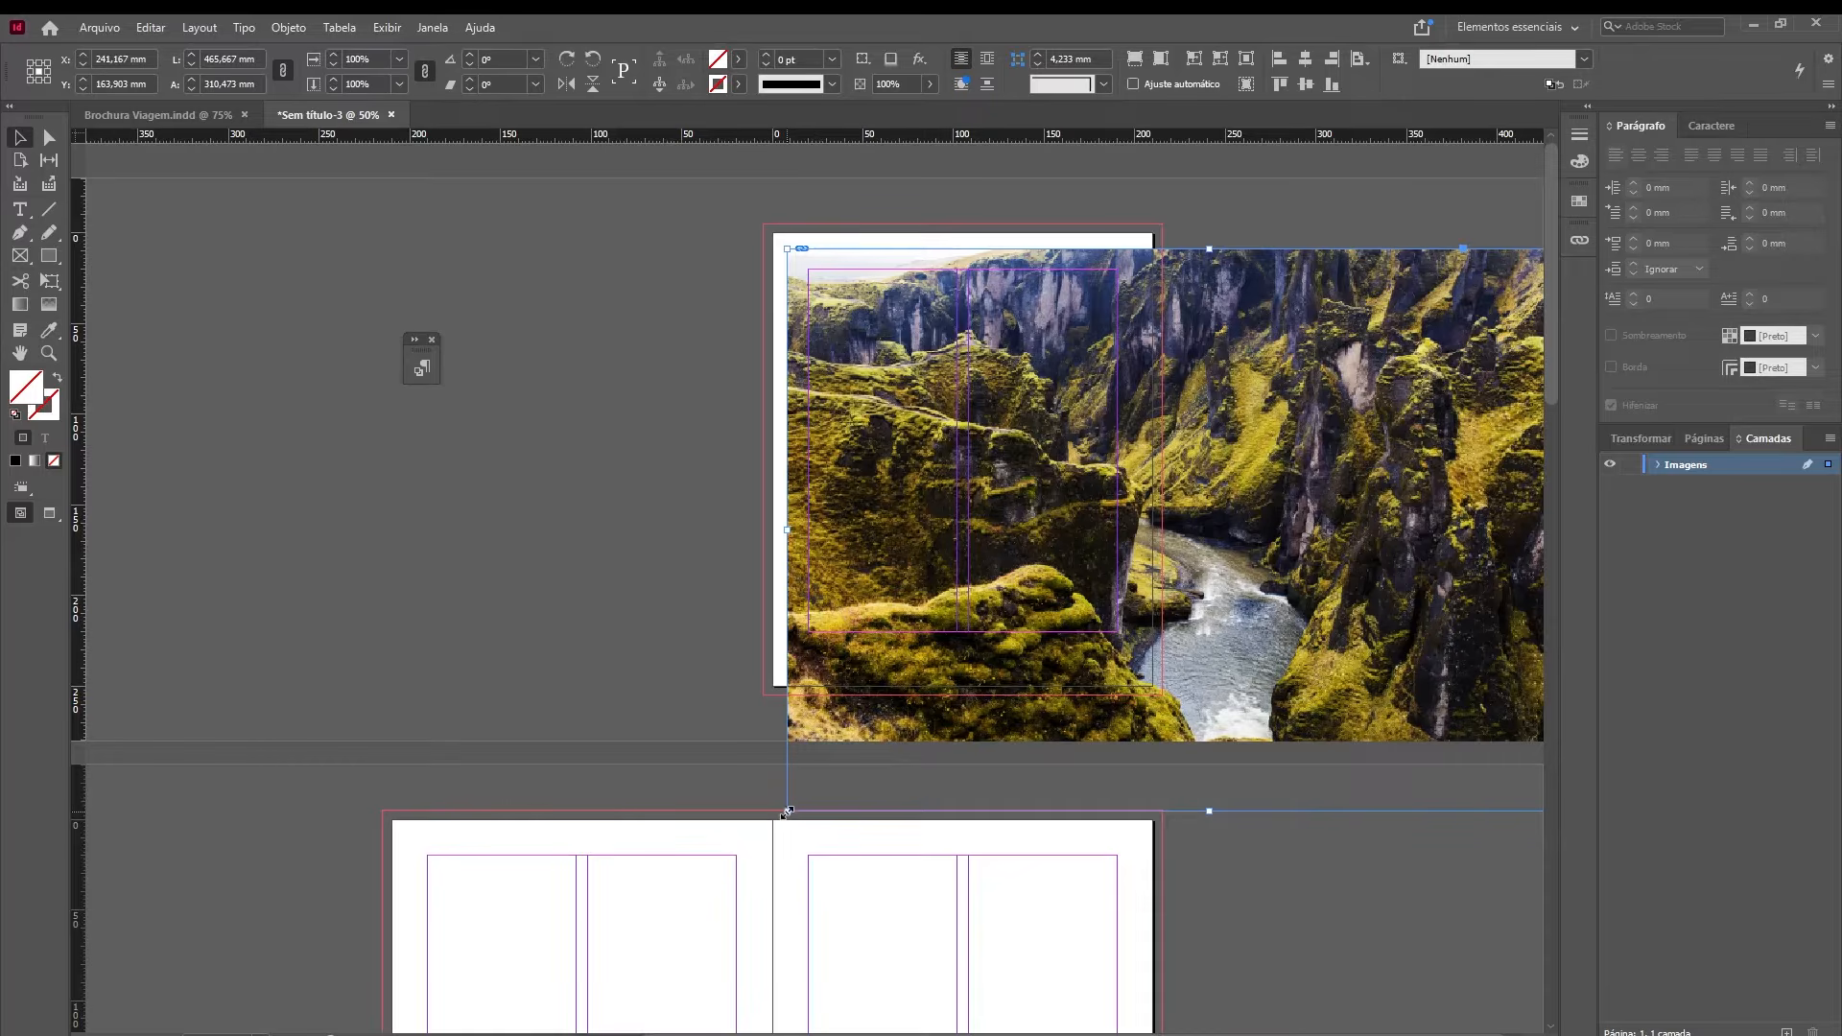
pyautogui.moveTo(787, 811); pyautogui.dragTo(979, 683)
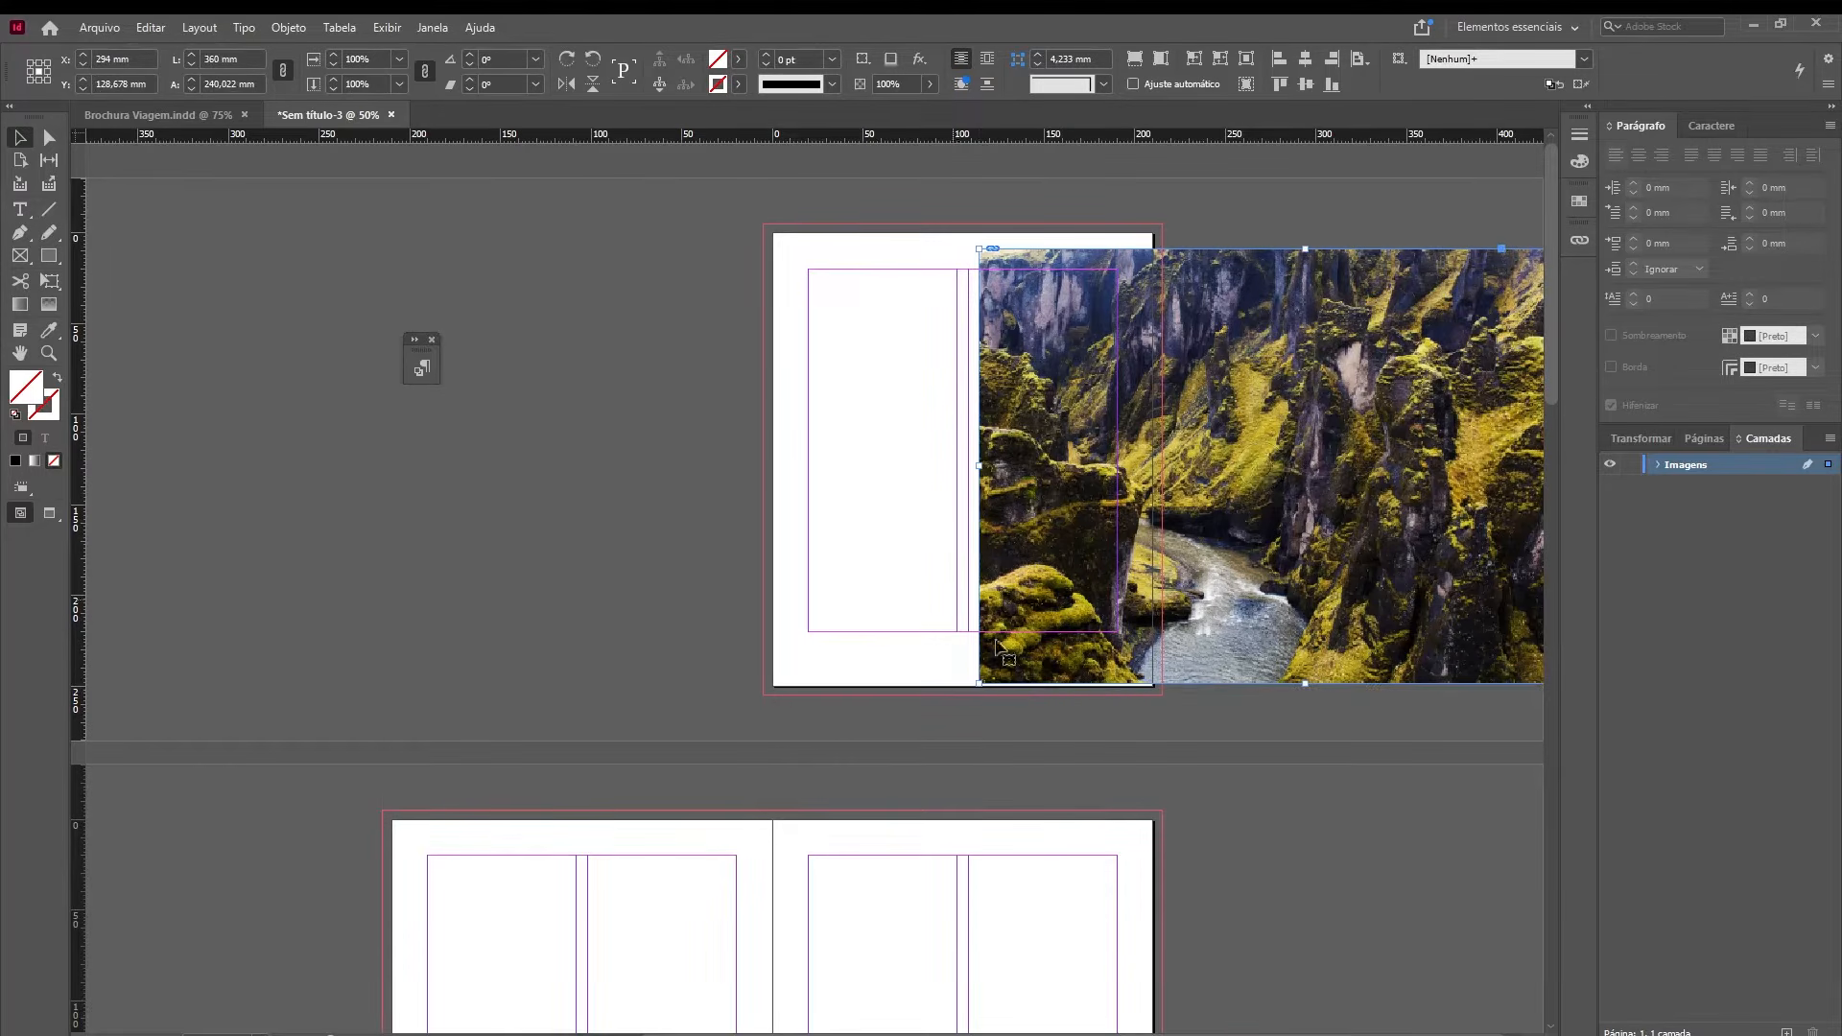
pyautogui.hotkey('ctrl', 'z')
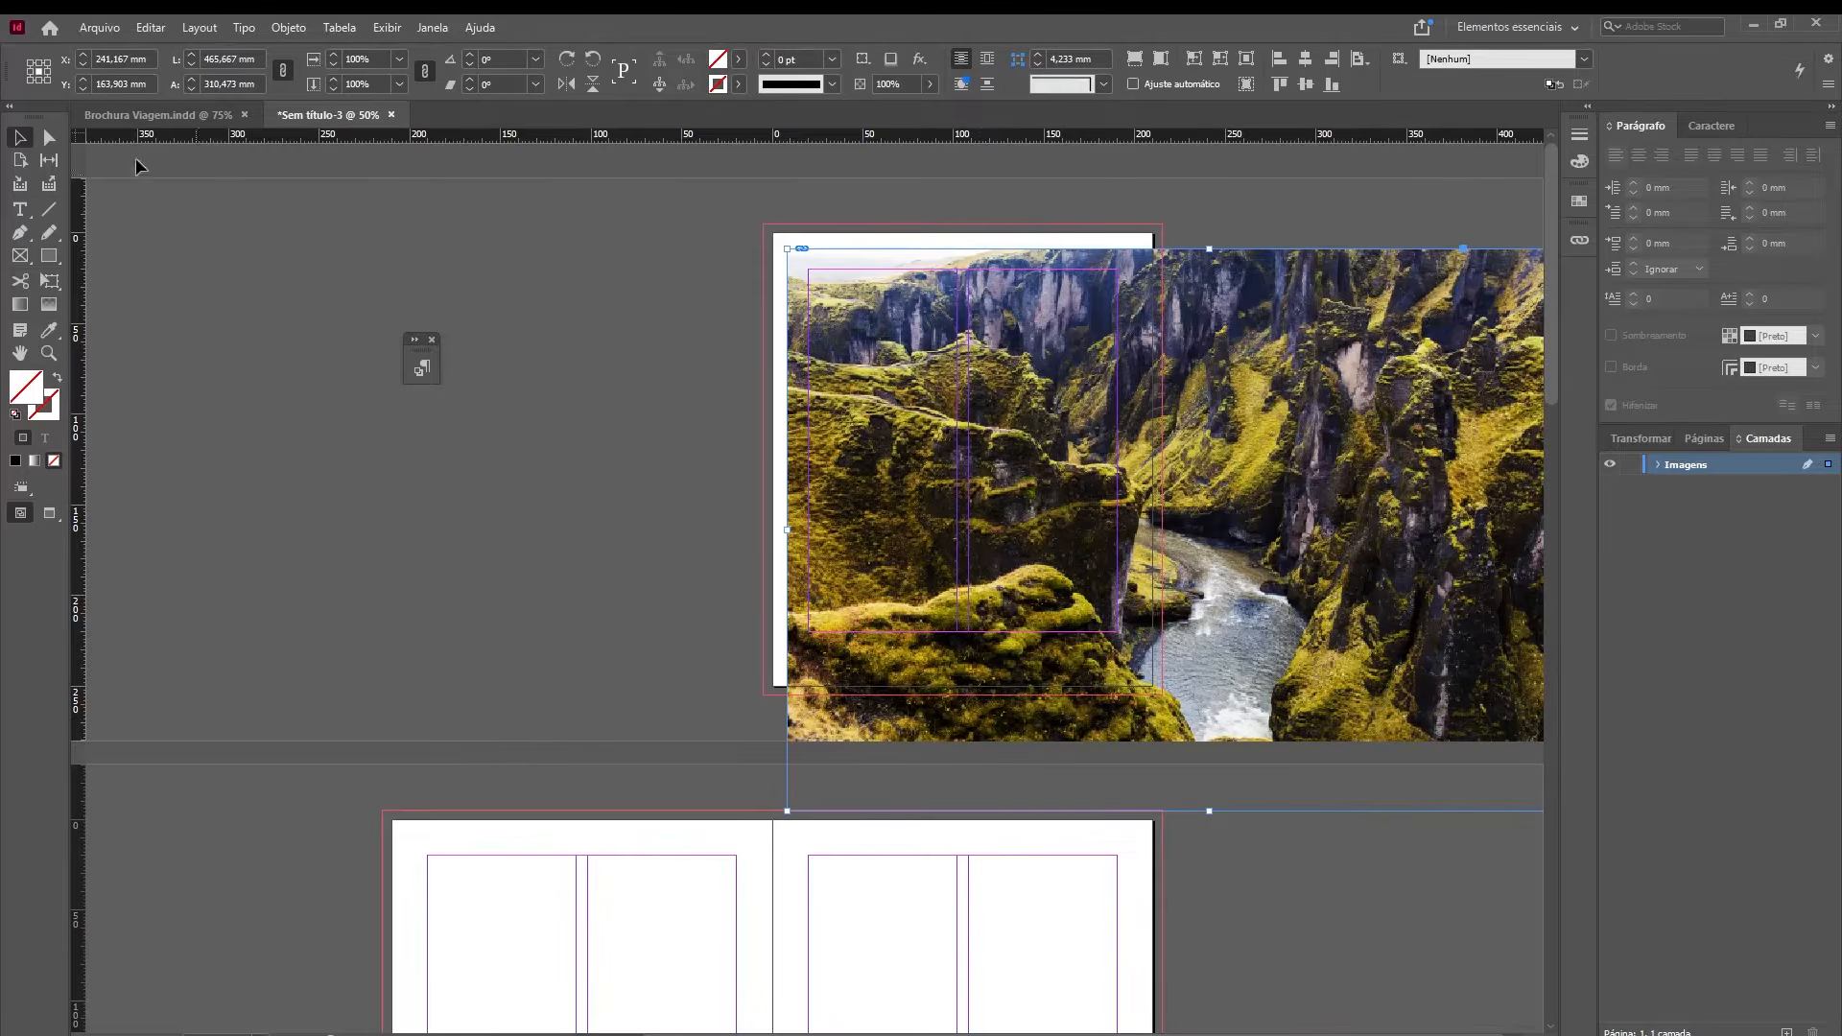
# - Scale the photo to about 396 x 264 mm with Free Transform and align its upper-left corner with the page's bleed corner
pyautogui.click(50, 280)
pyautogui.moveTo(787, 810); pyautogui.dragTo(913, 728)
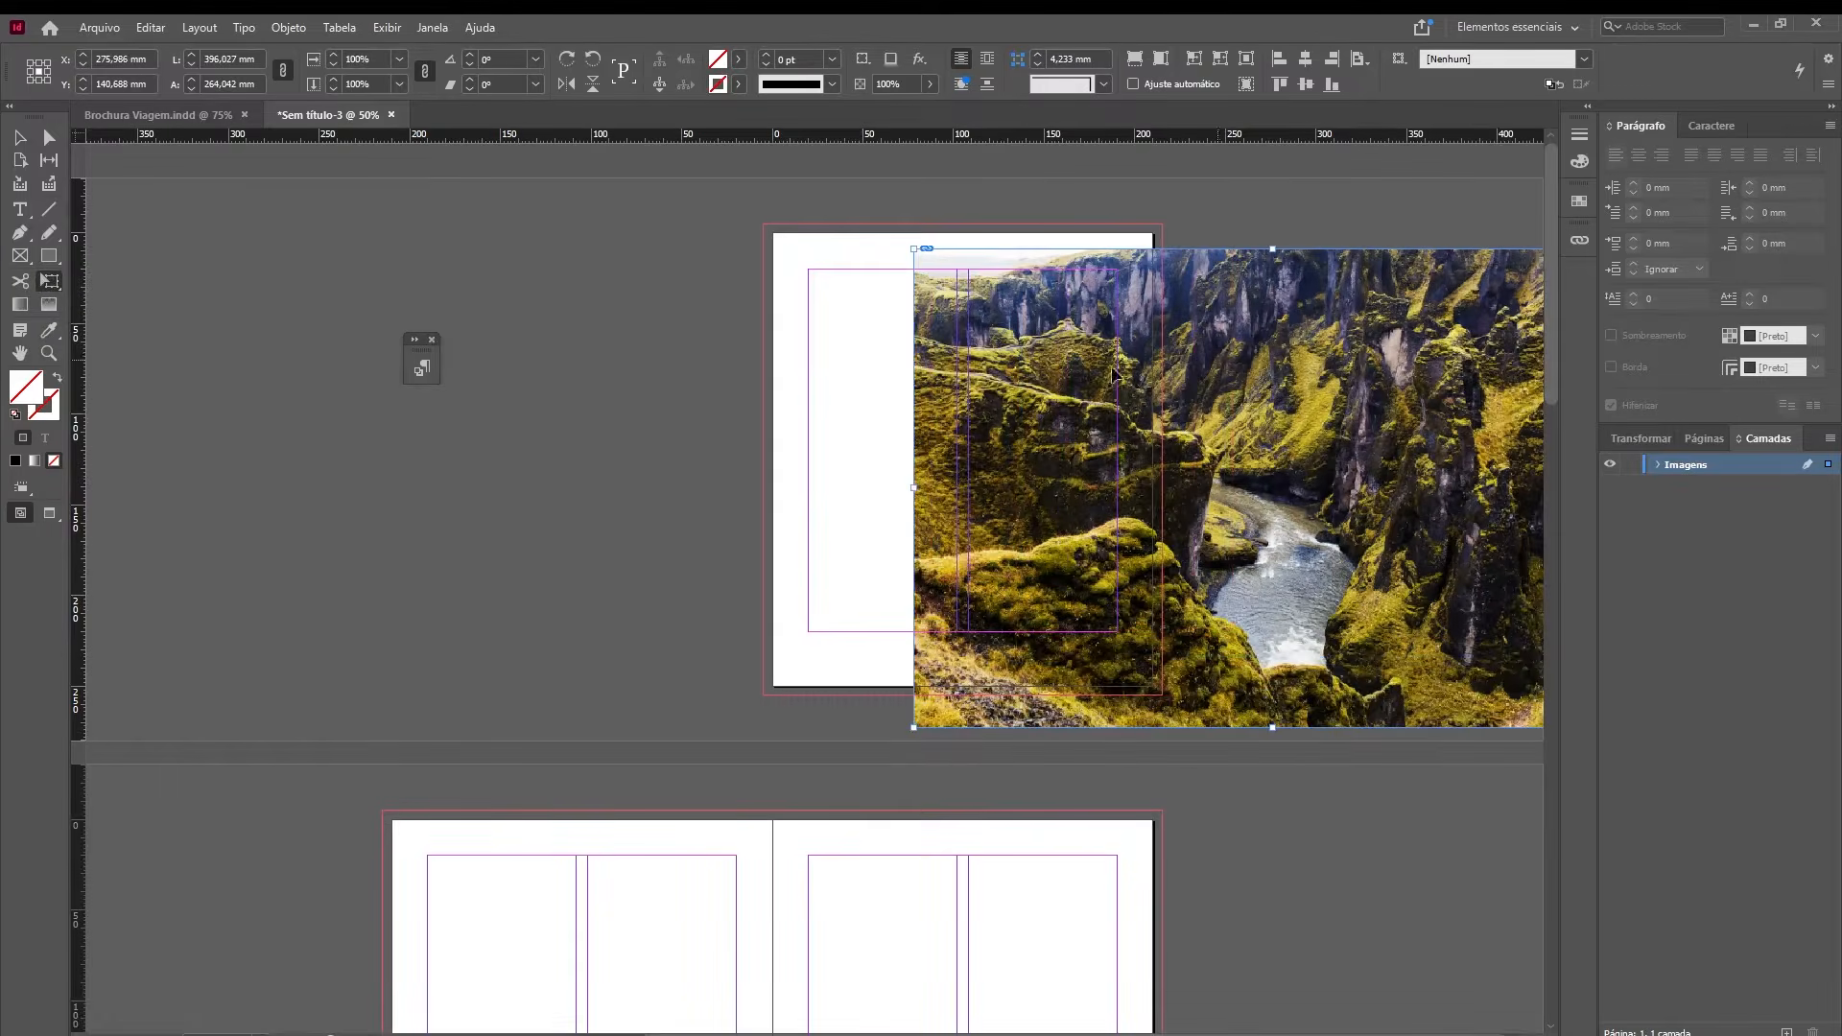
pyautogui.press('v')
pyautogui.moveTo(1142, 519); pyautogui.dragTo(983, 532)
# - Try moving the photo inside the upper-left bleed lines and put it back on the bleed corner, checking it up close
pyautogui.press('z')
pyautogui.moveTo(742, 203); pyautogui.dragTo(820, 270)
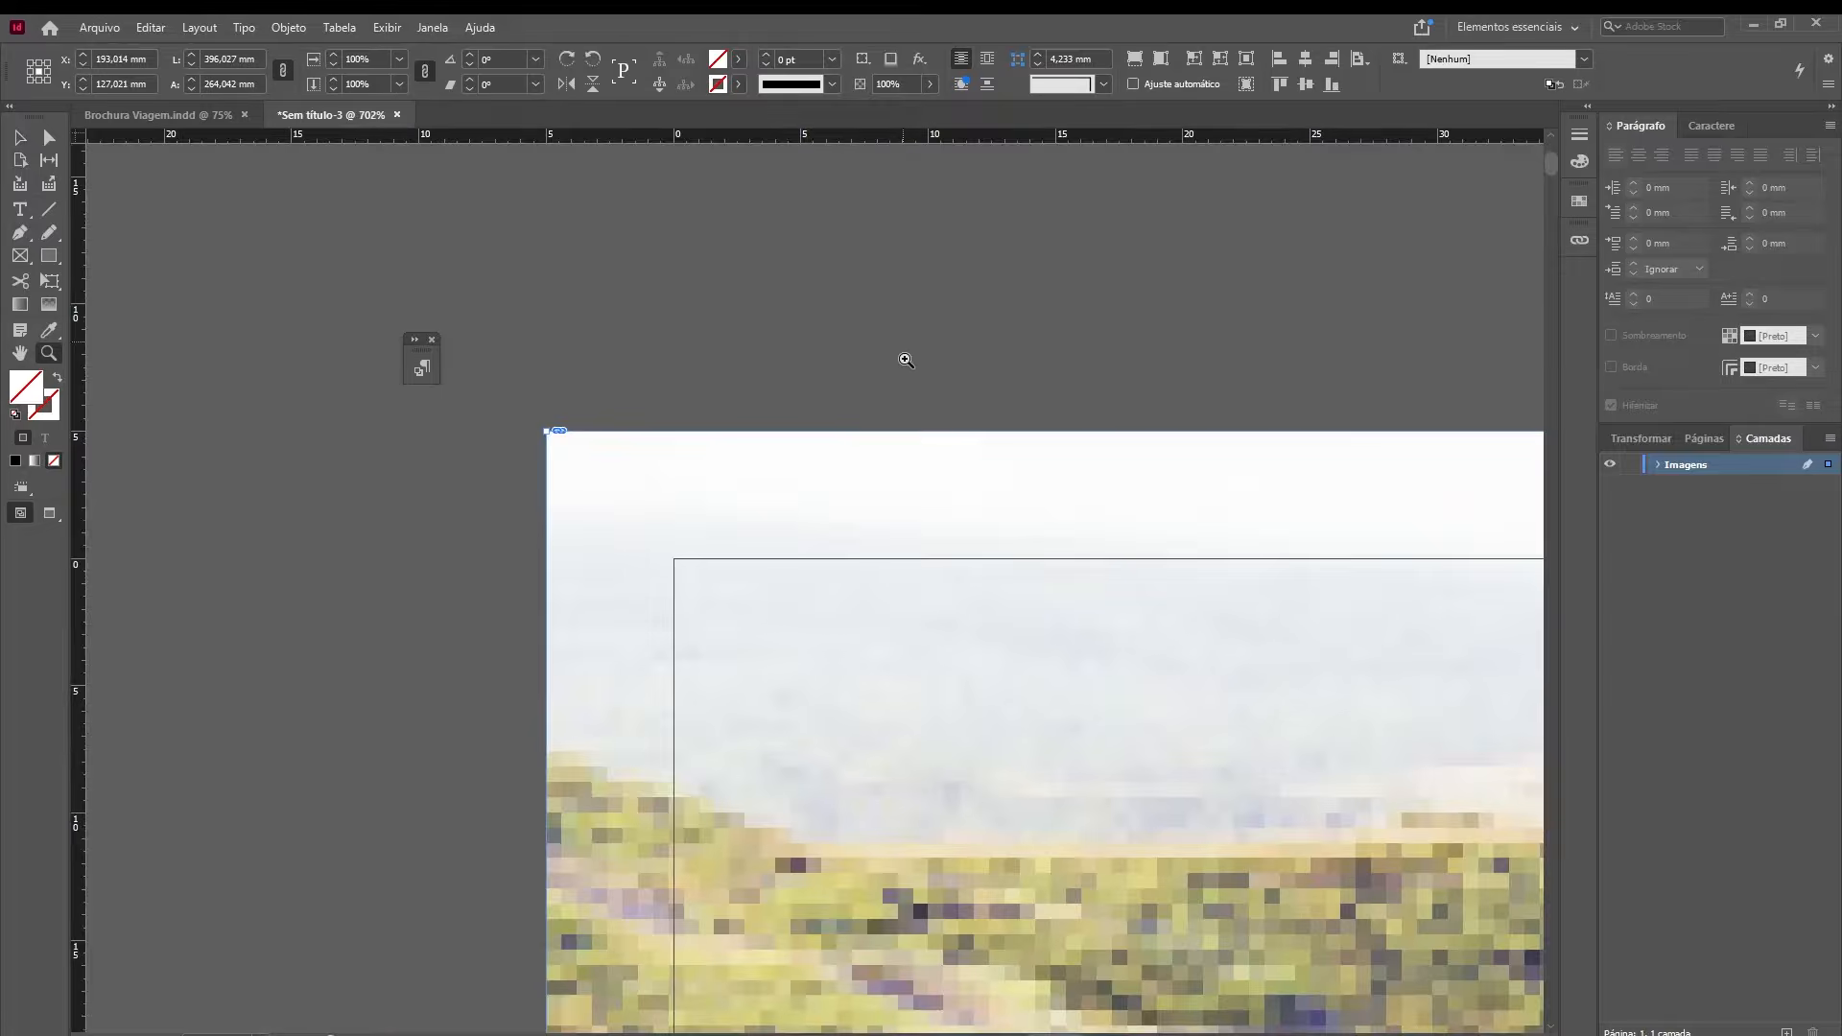
pyautogui.press('v')
pyautogui.moveTo(645, 499); pyautogui.dragTo(739, 567)
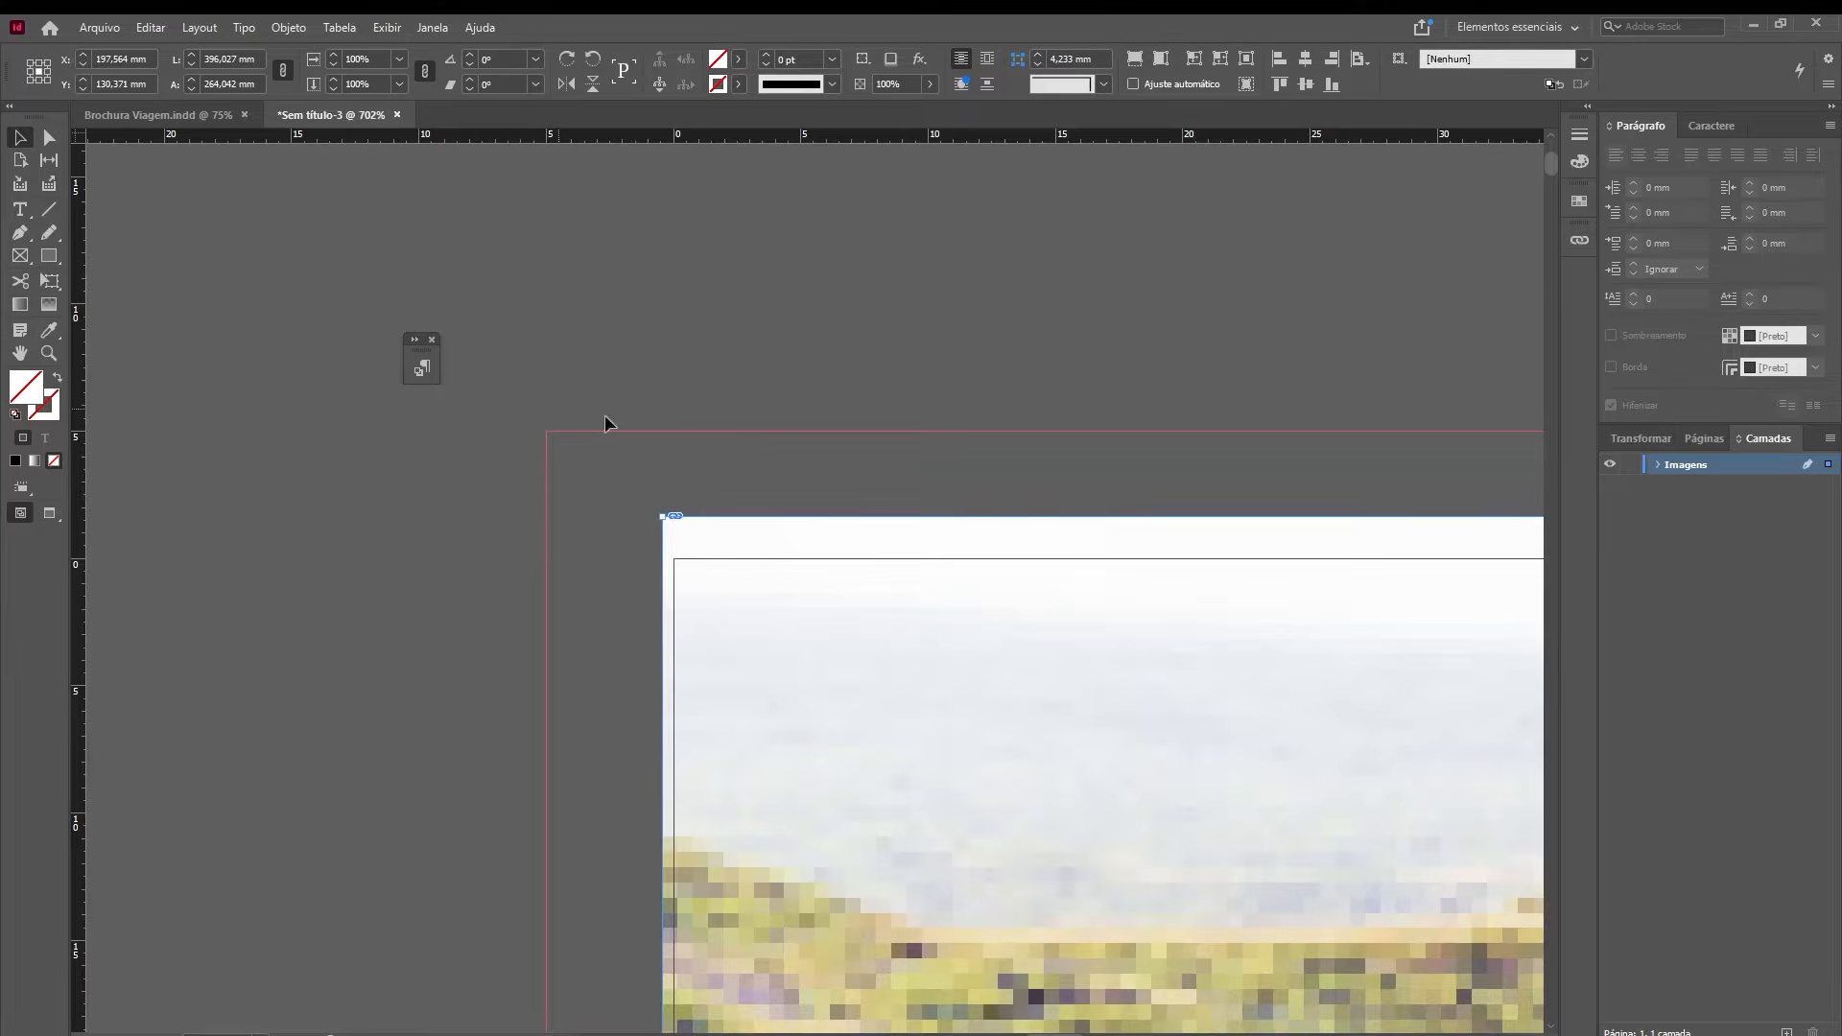
pyautogui.moveTo(767, 533); pyautogui.dragTo(651, 448)
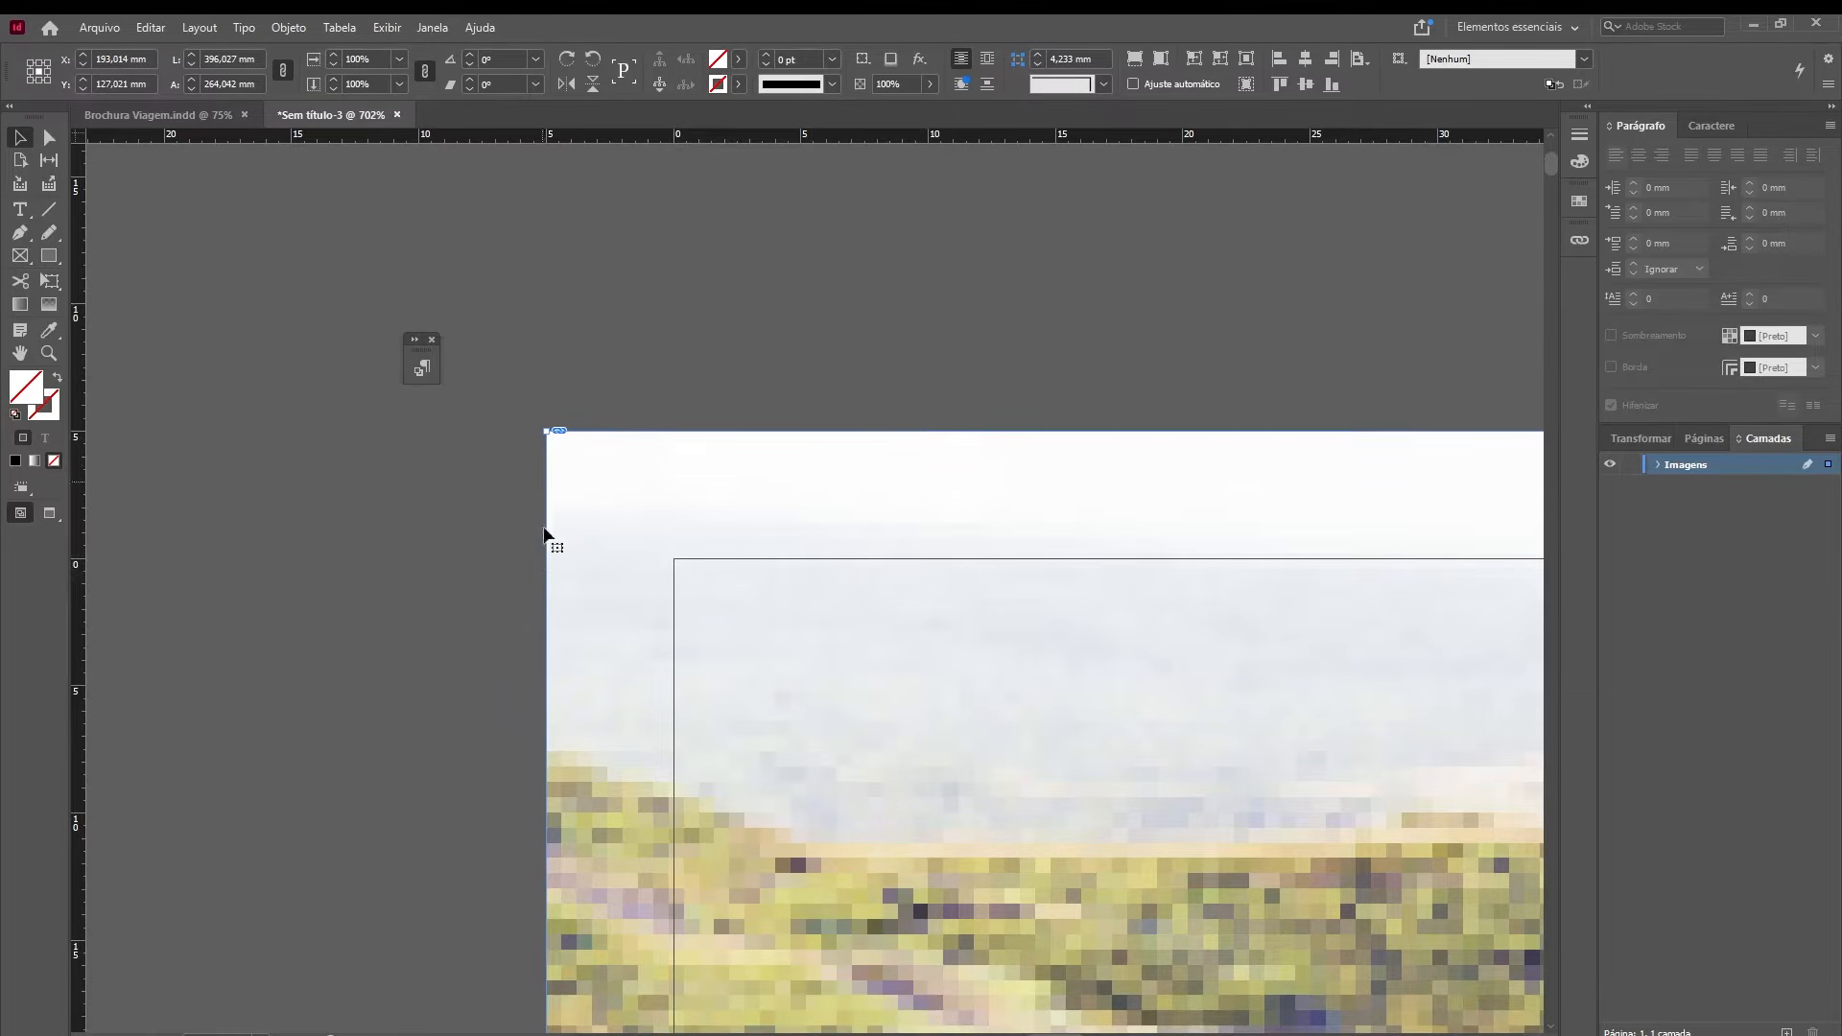
pyautogui.hotkey('ctrl', '0')
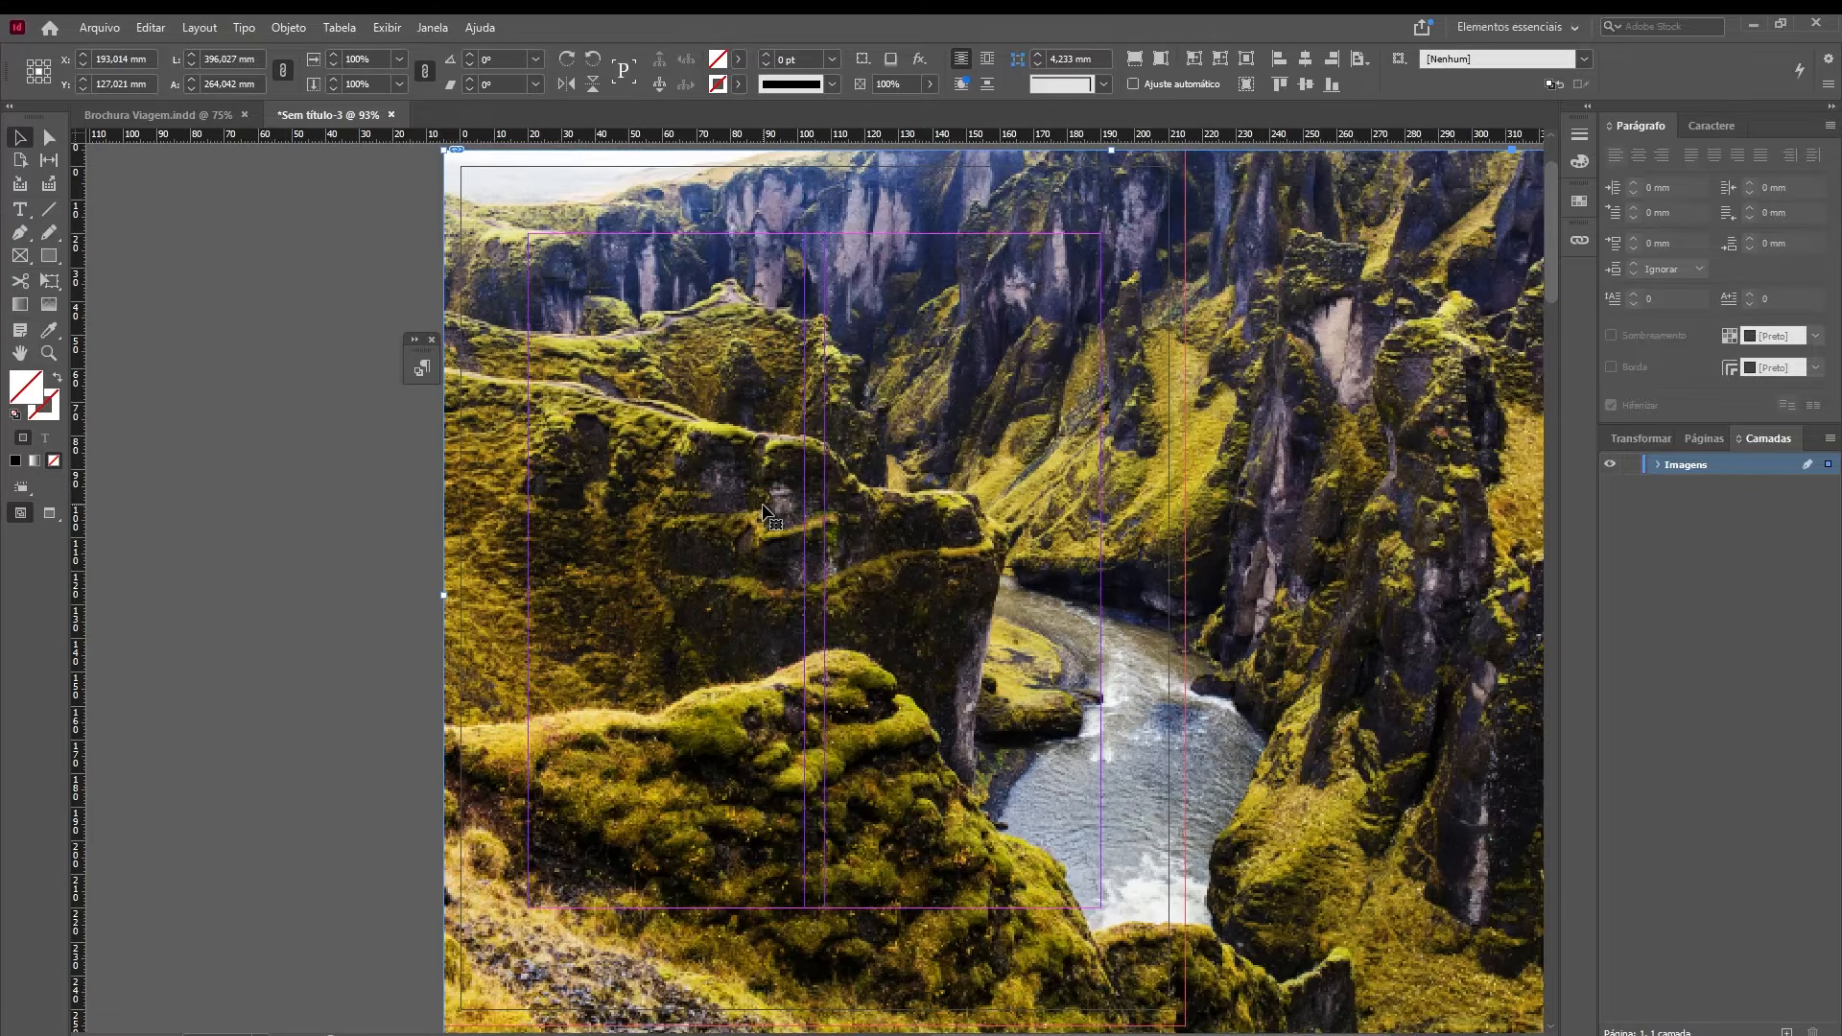
# - Hide the rulers and move the collapsed Estilos de parágrafo panel clear of the photo
pyautogui.hotkey('ctrl', 'r')
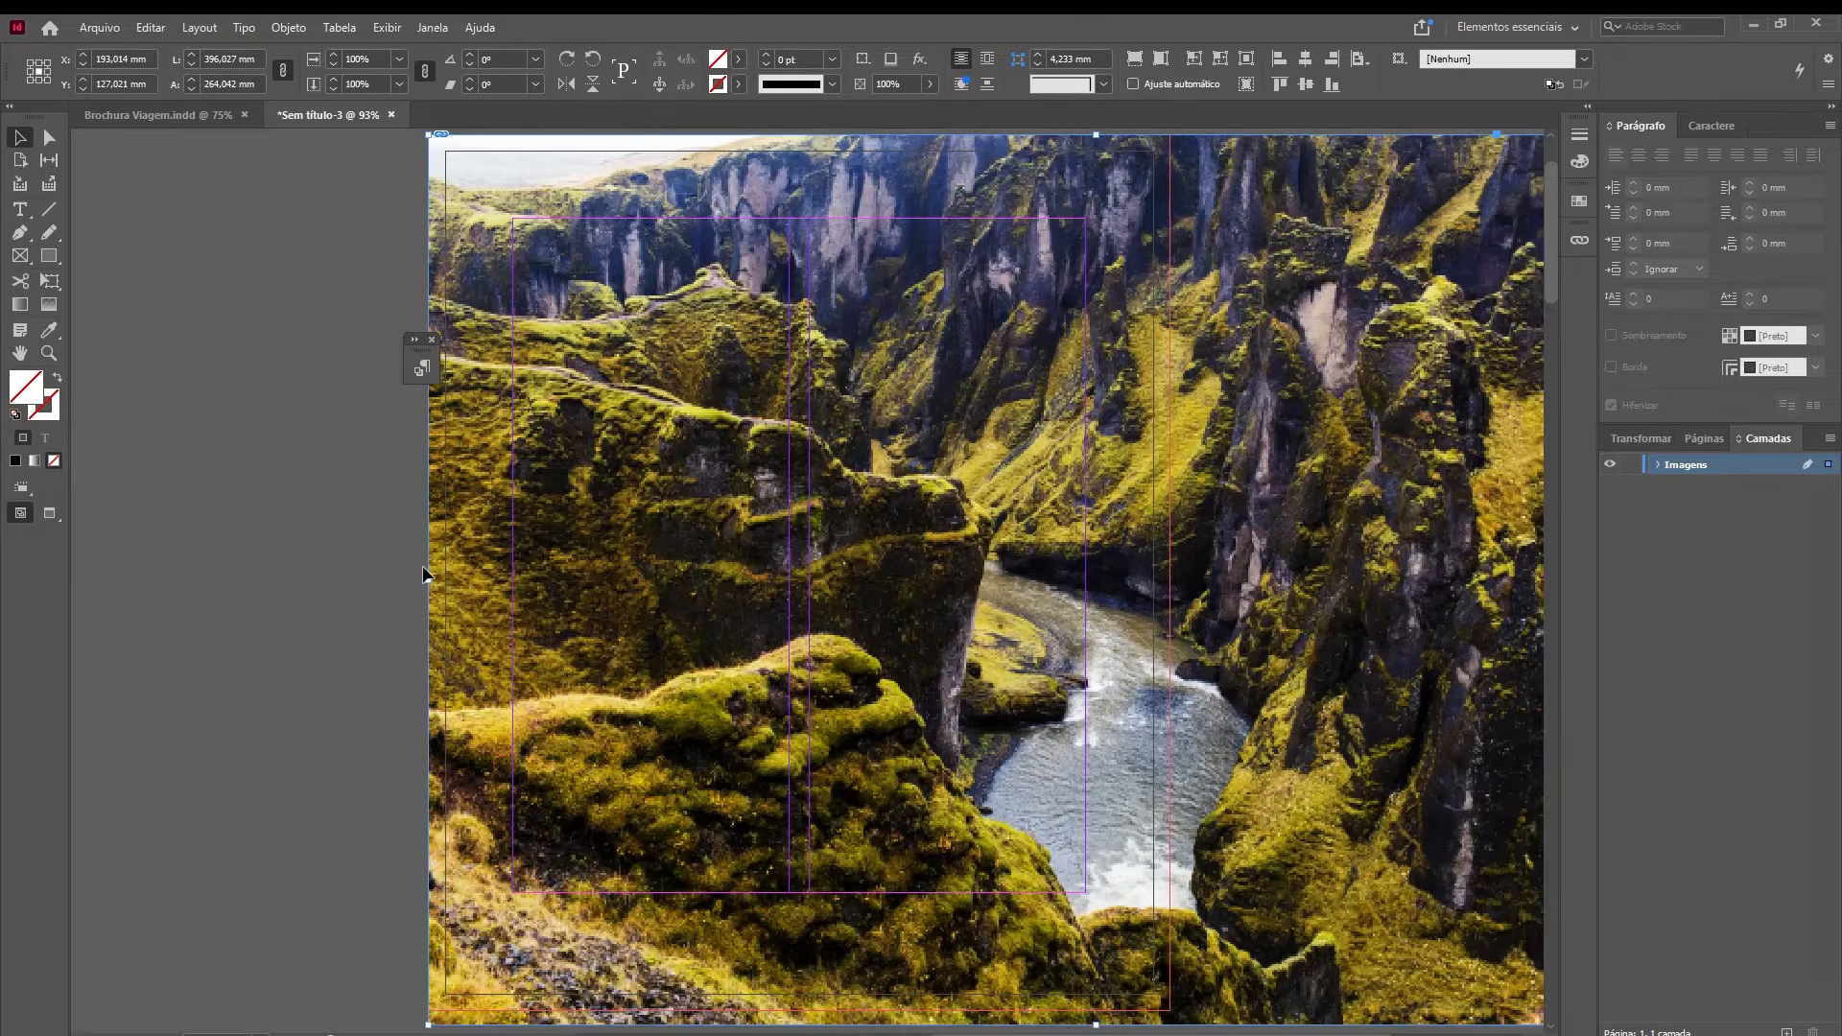
pyautogui.hotkey('ctrl', '-')
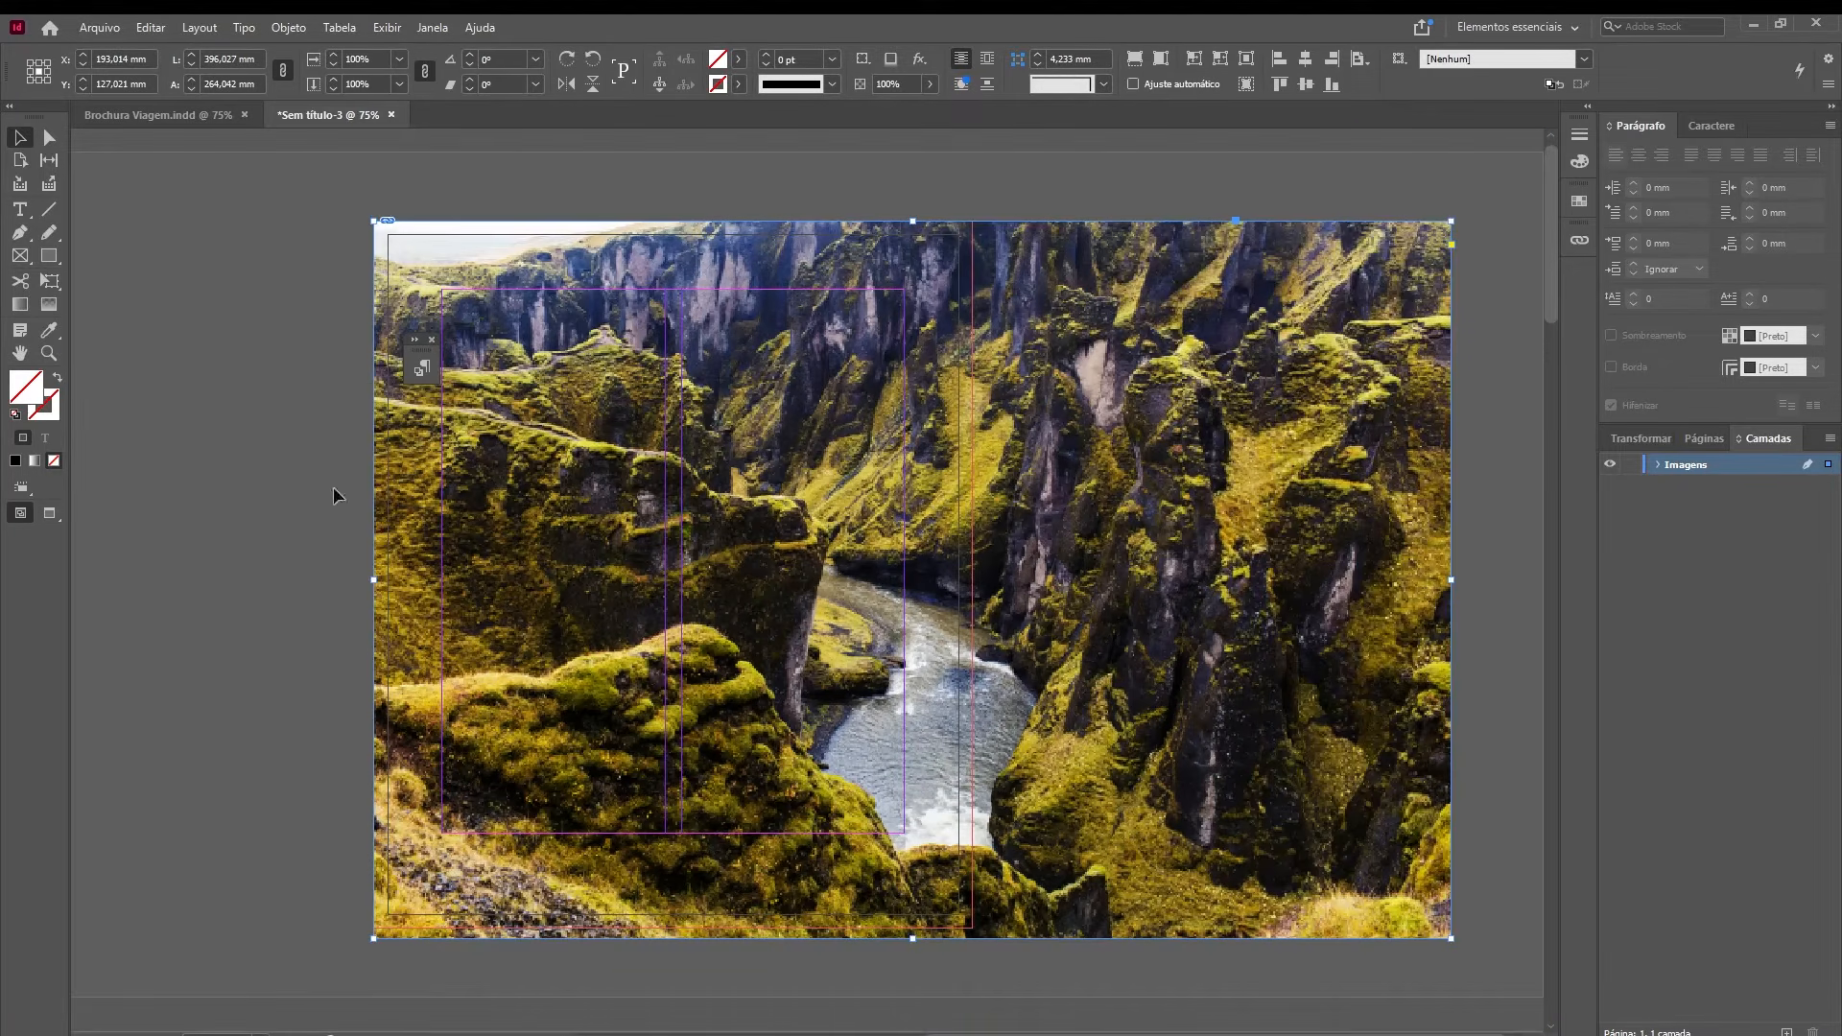
pyautogui.moveTo(422, 350); pyautogui.dragTo(240, 389)
# - Scale the photo proportionally to about 390 x 260 mm, and crop its frame to 220 mm wide at the right bleed line
pyautogui.press('e')
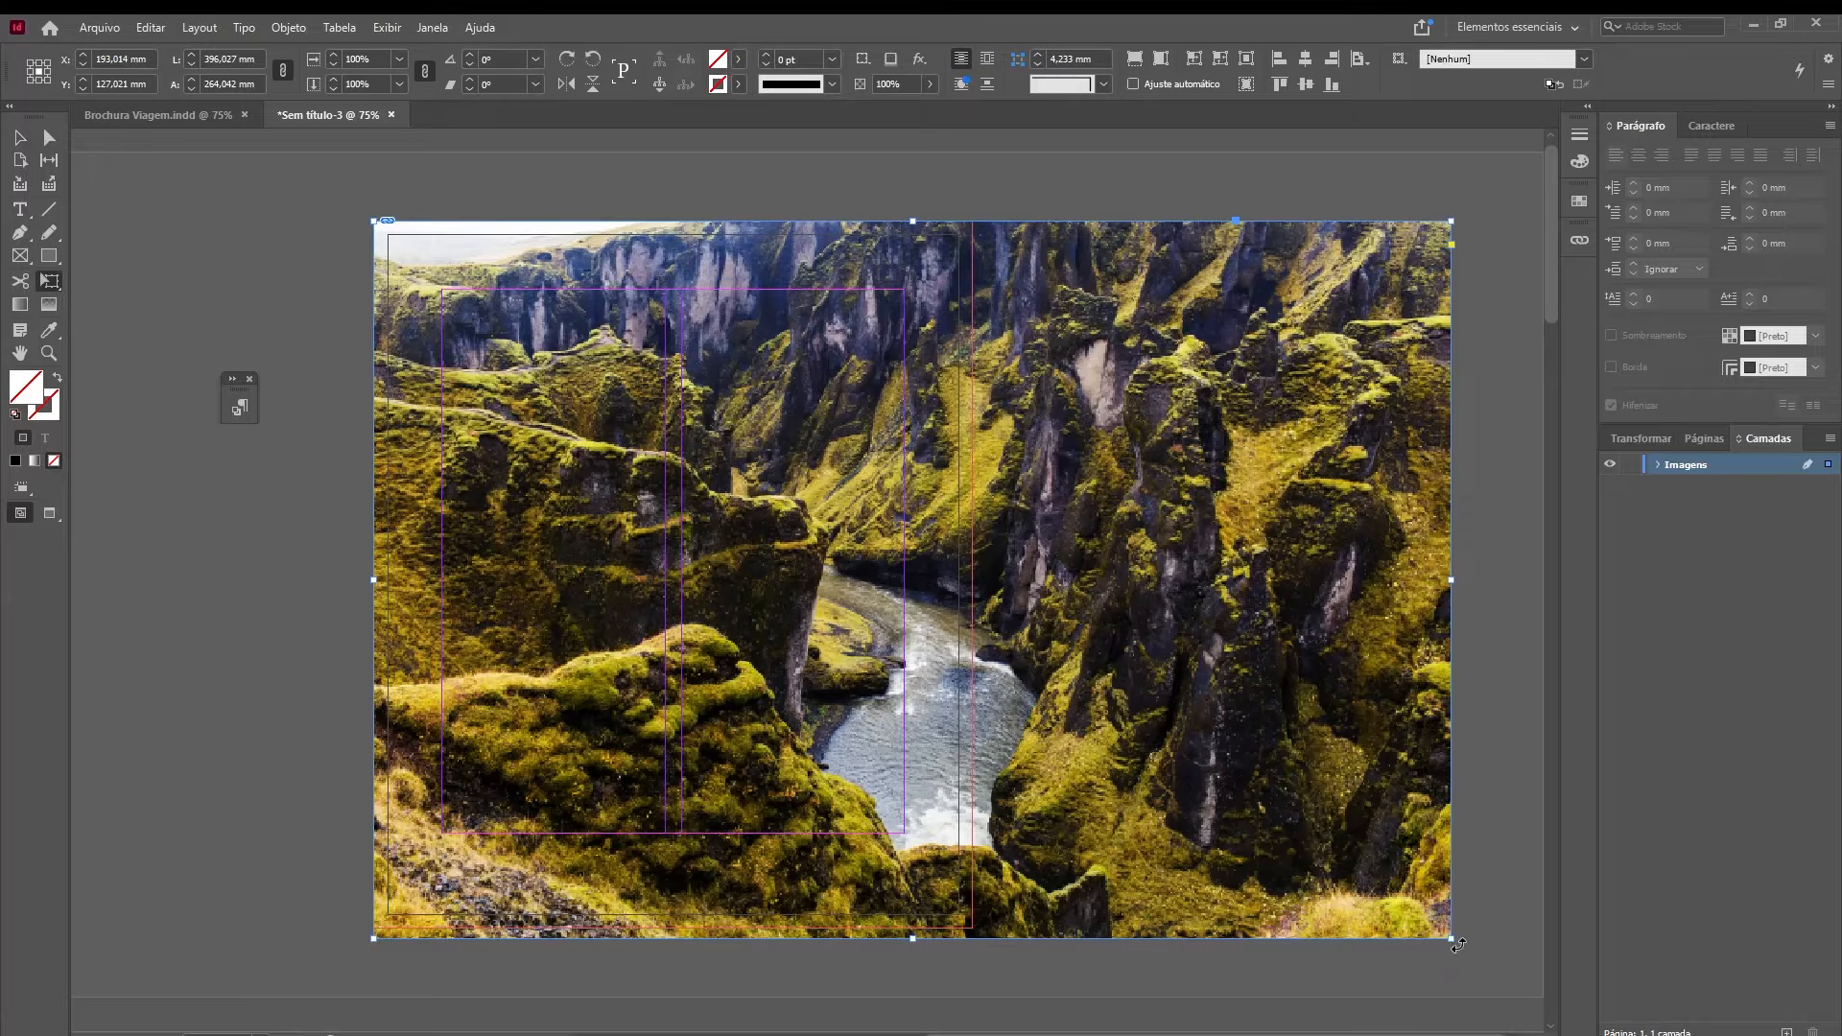
pyautogui.moveTo(1452, 939)
pyautogui.mouseDown()
pyautogui.moveTo(1367, 918)
pyautogui.moveTo(1447, 946)
pyautogui.moveTo(1424, 940)
pyautogui.mouseUp()
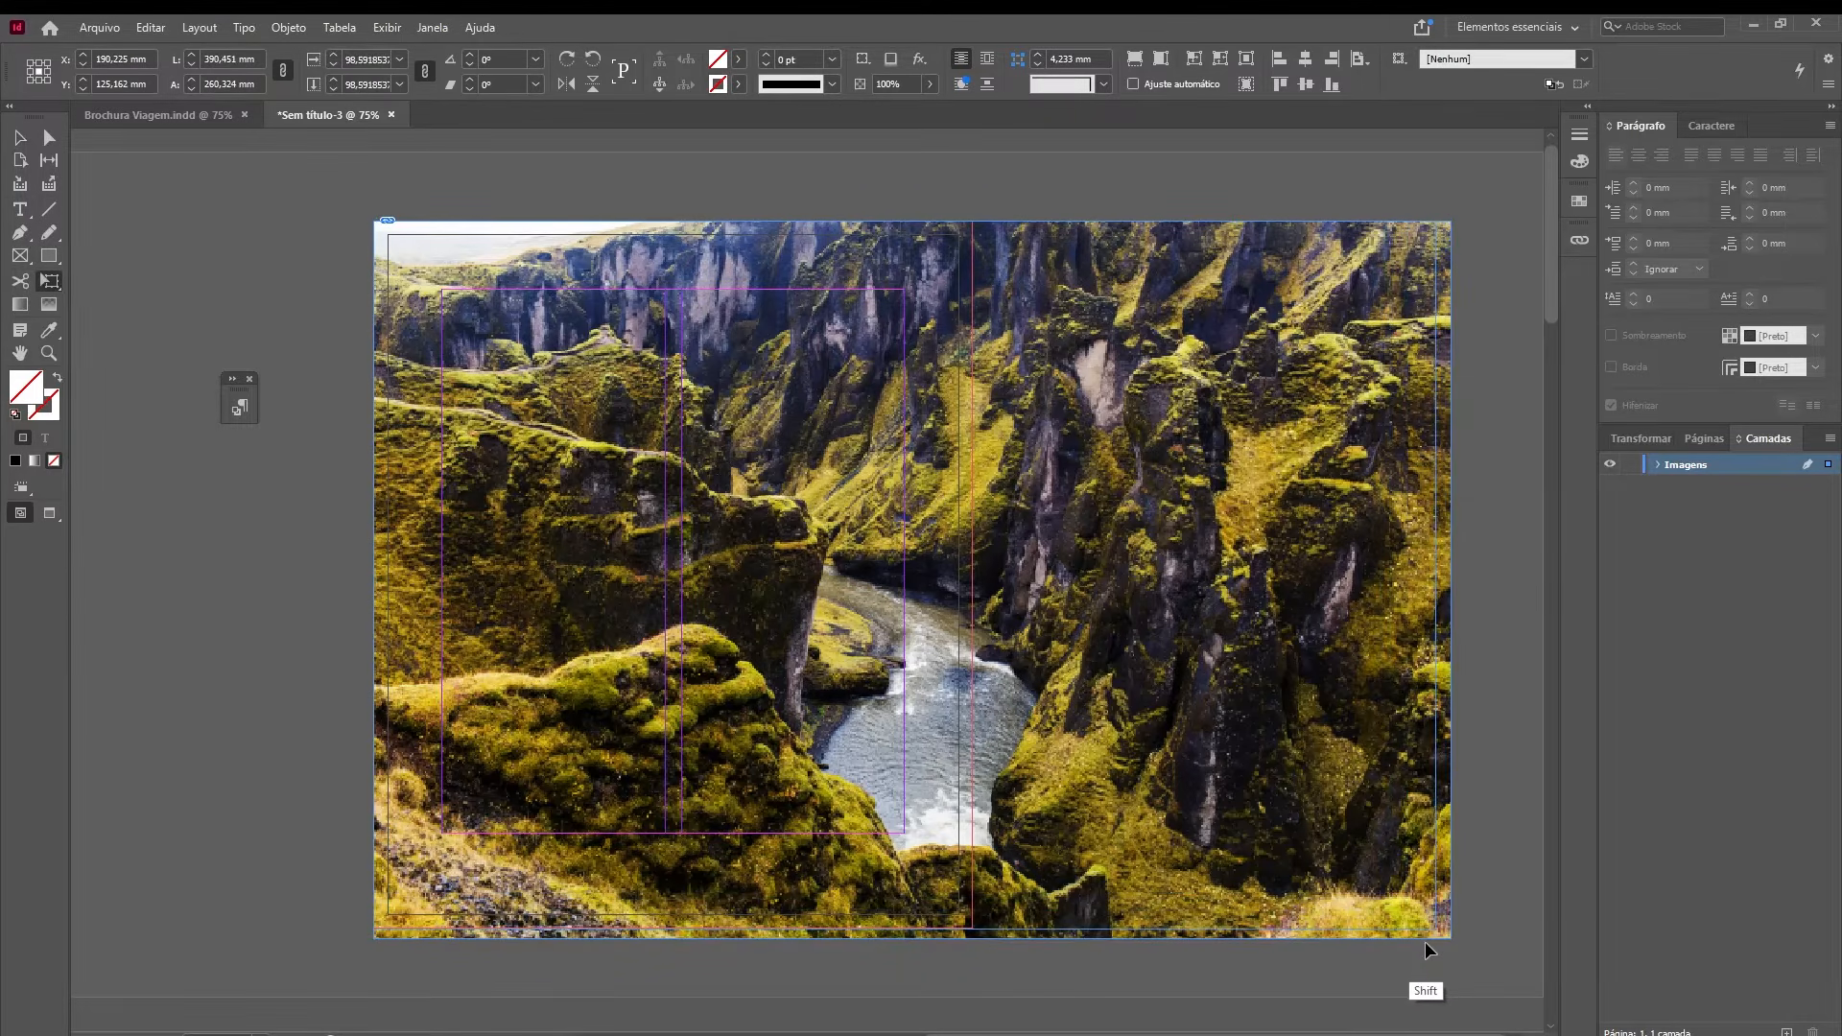
pyautogui.press('v')
pyautogui.click(1090, 967)
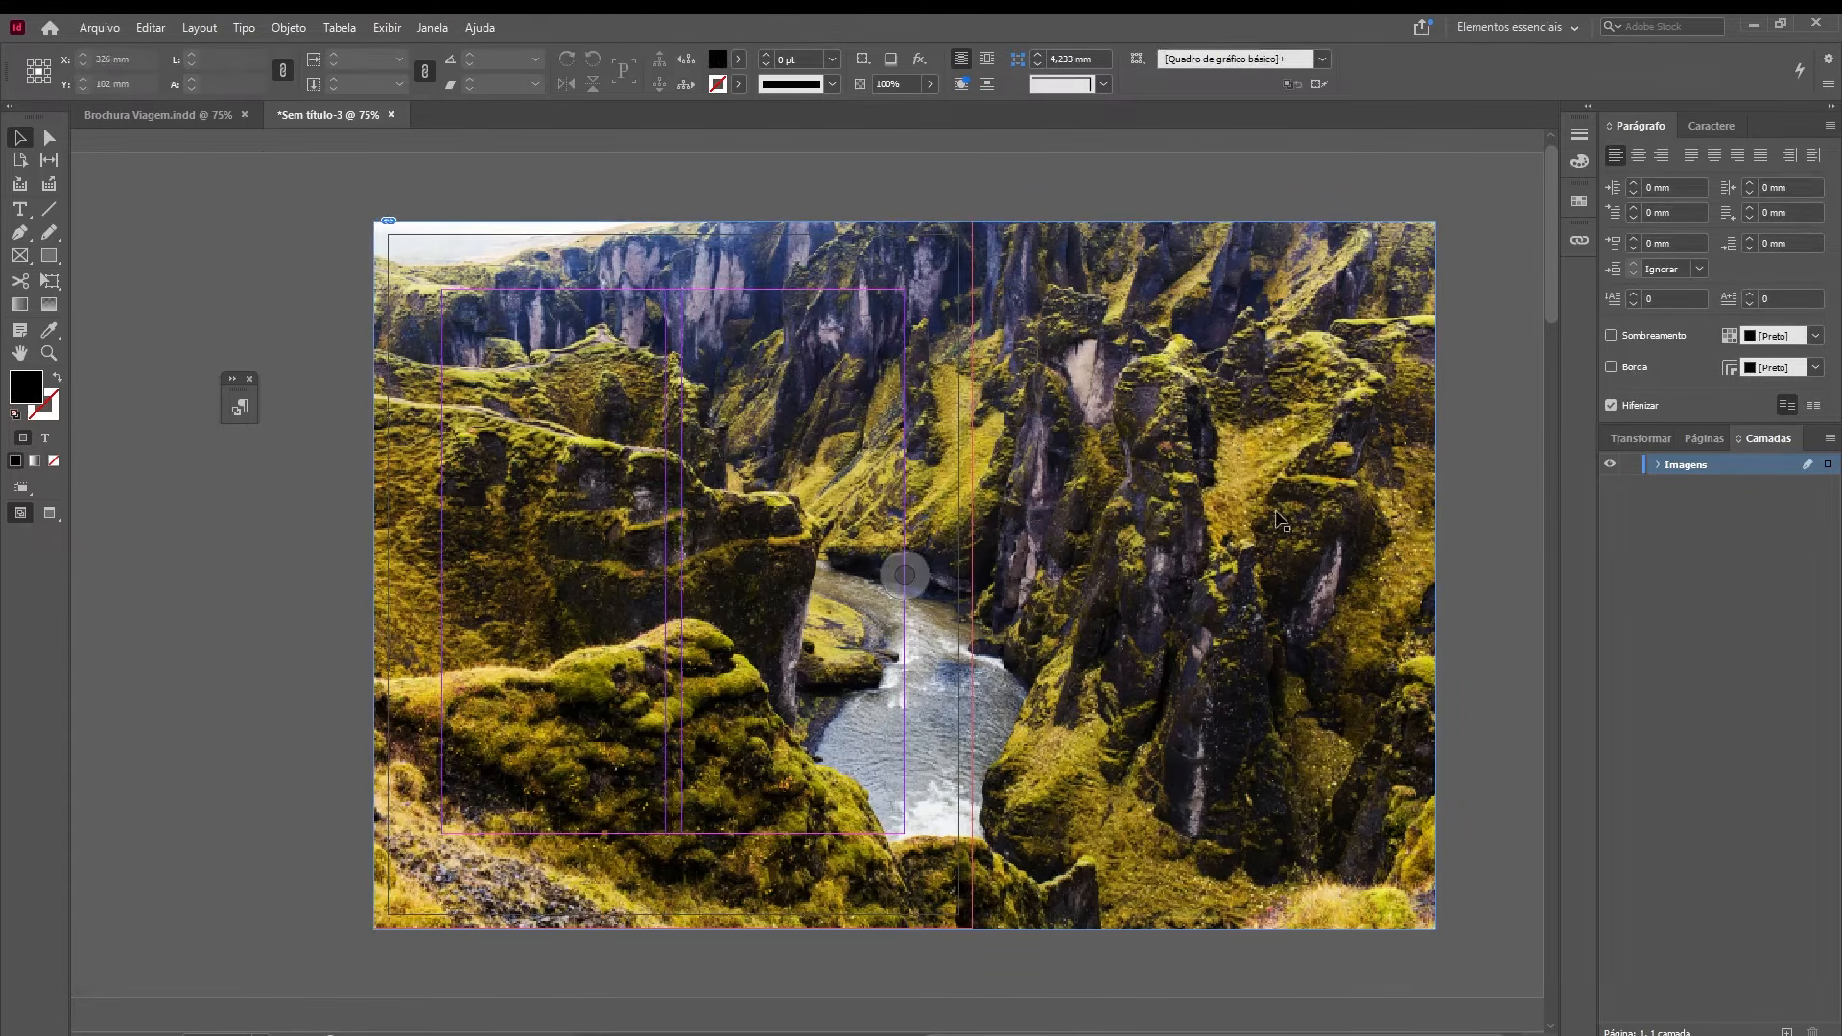
pyautogui.click(1425, 561)
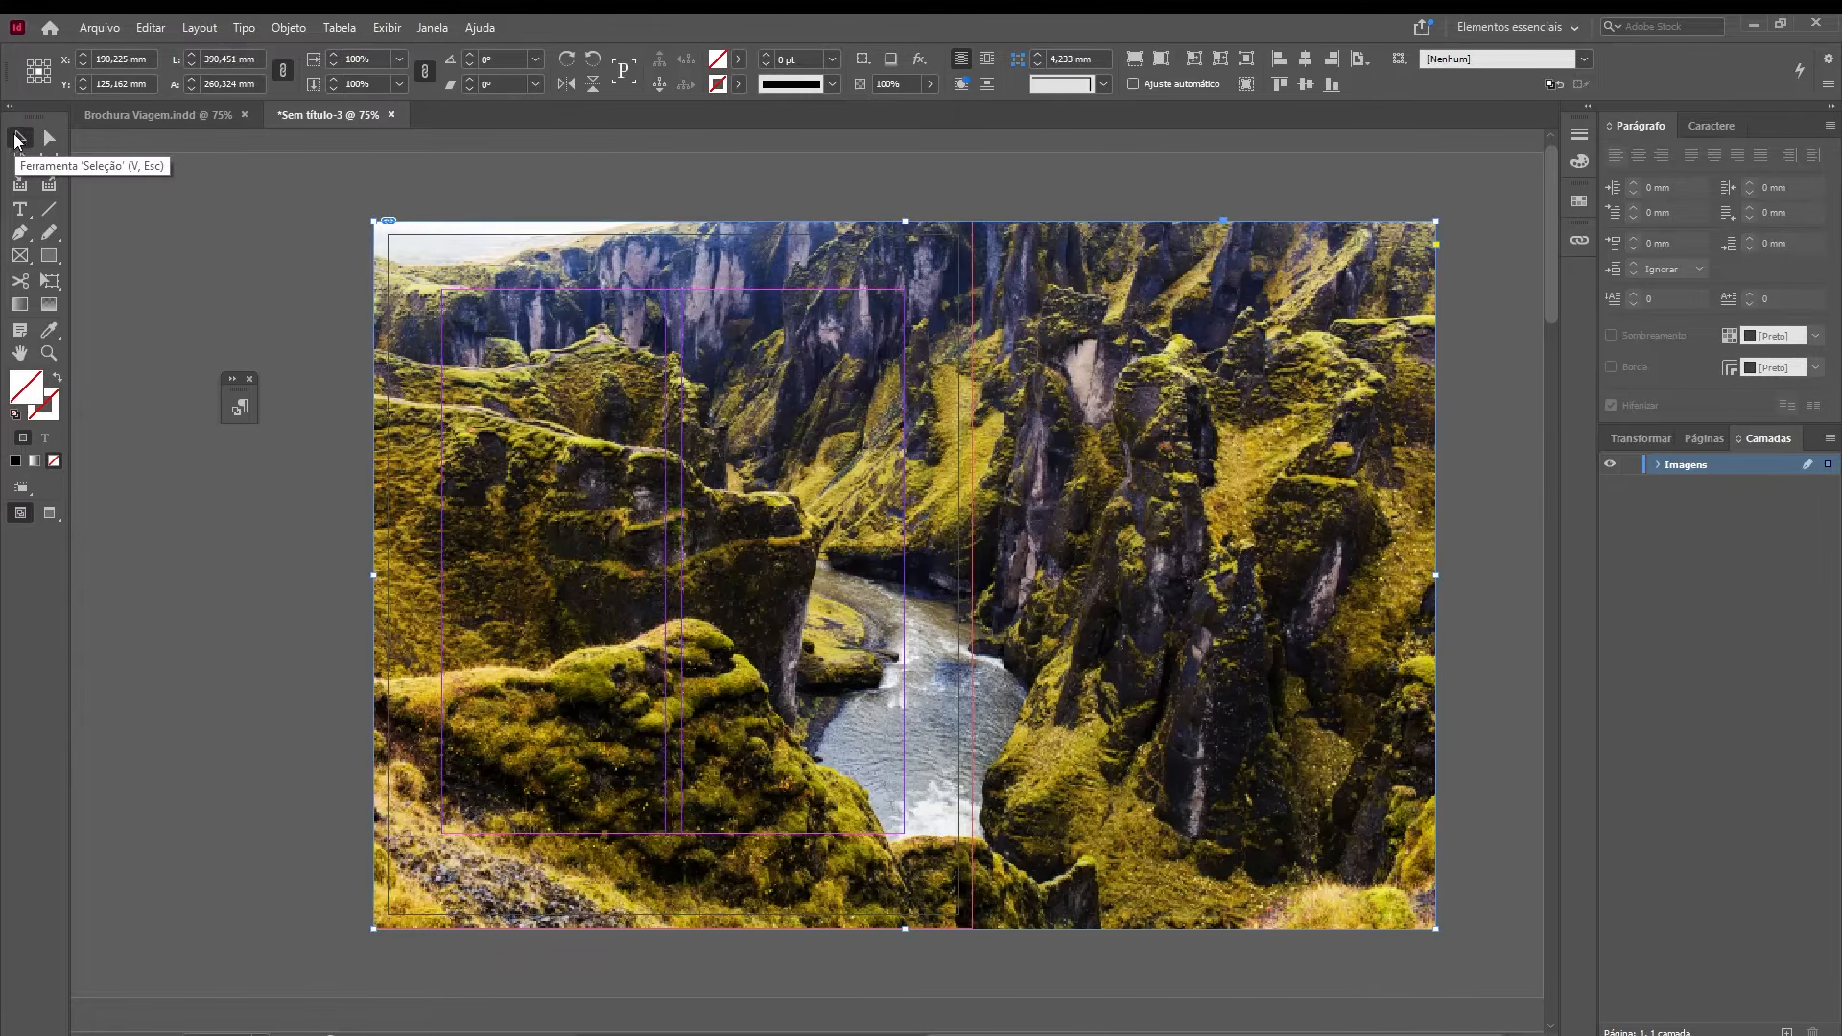
pyautogui.moveTo(1436, 575); pyautogui.dragTo(974, 559)
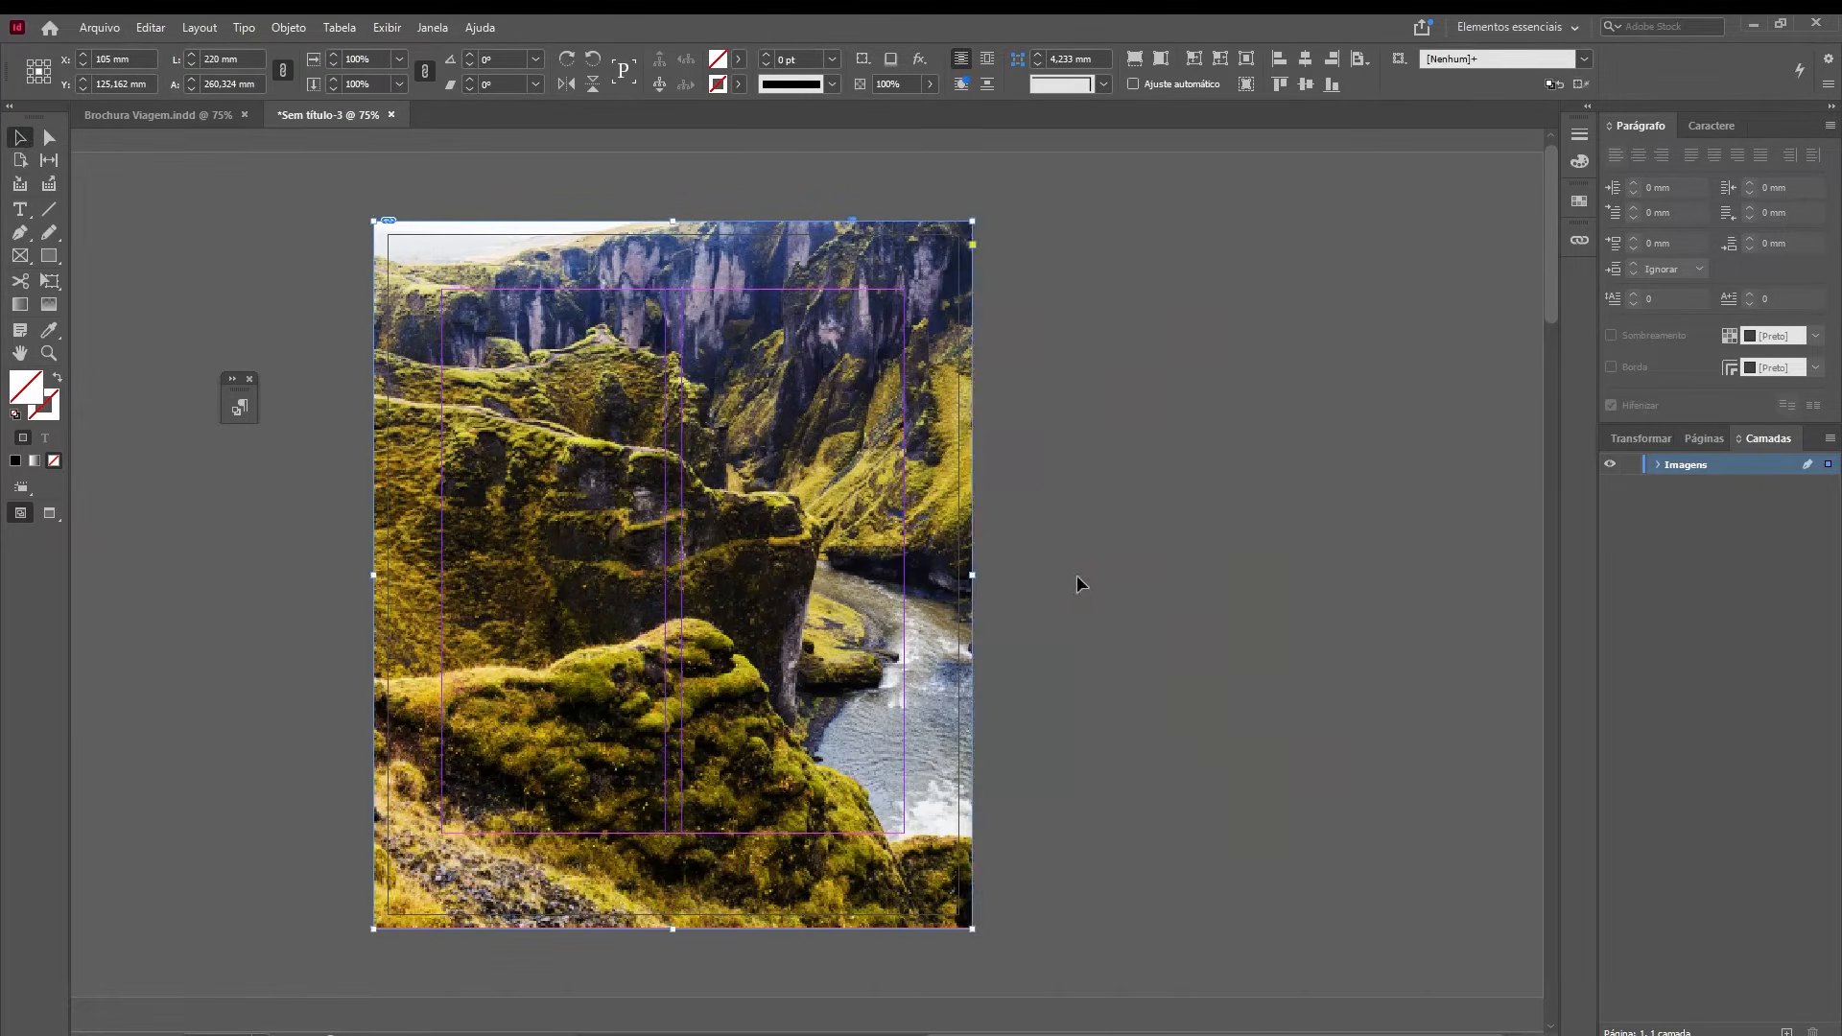
# - Crop the photo frame's left side to the page edge and check the cover with and without the guides
pyautogui.click(1130, 591)
pyautogui.click(411, 560)
pyautogui.moveTo(373, 576); pyautogui.dragTo(388, 576)
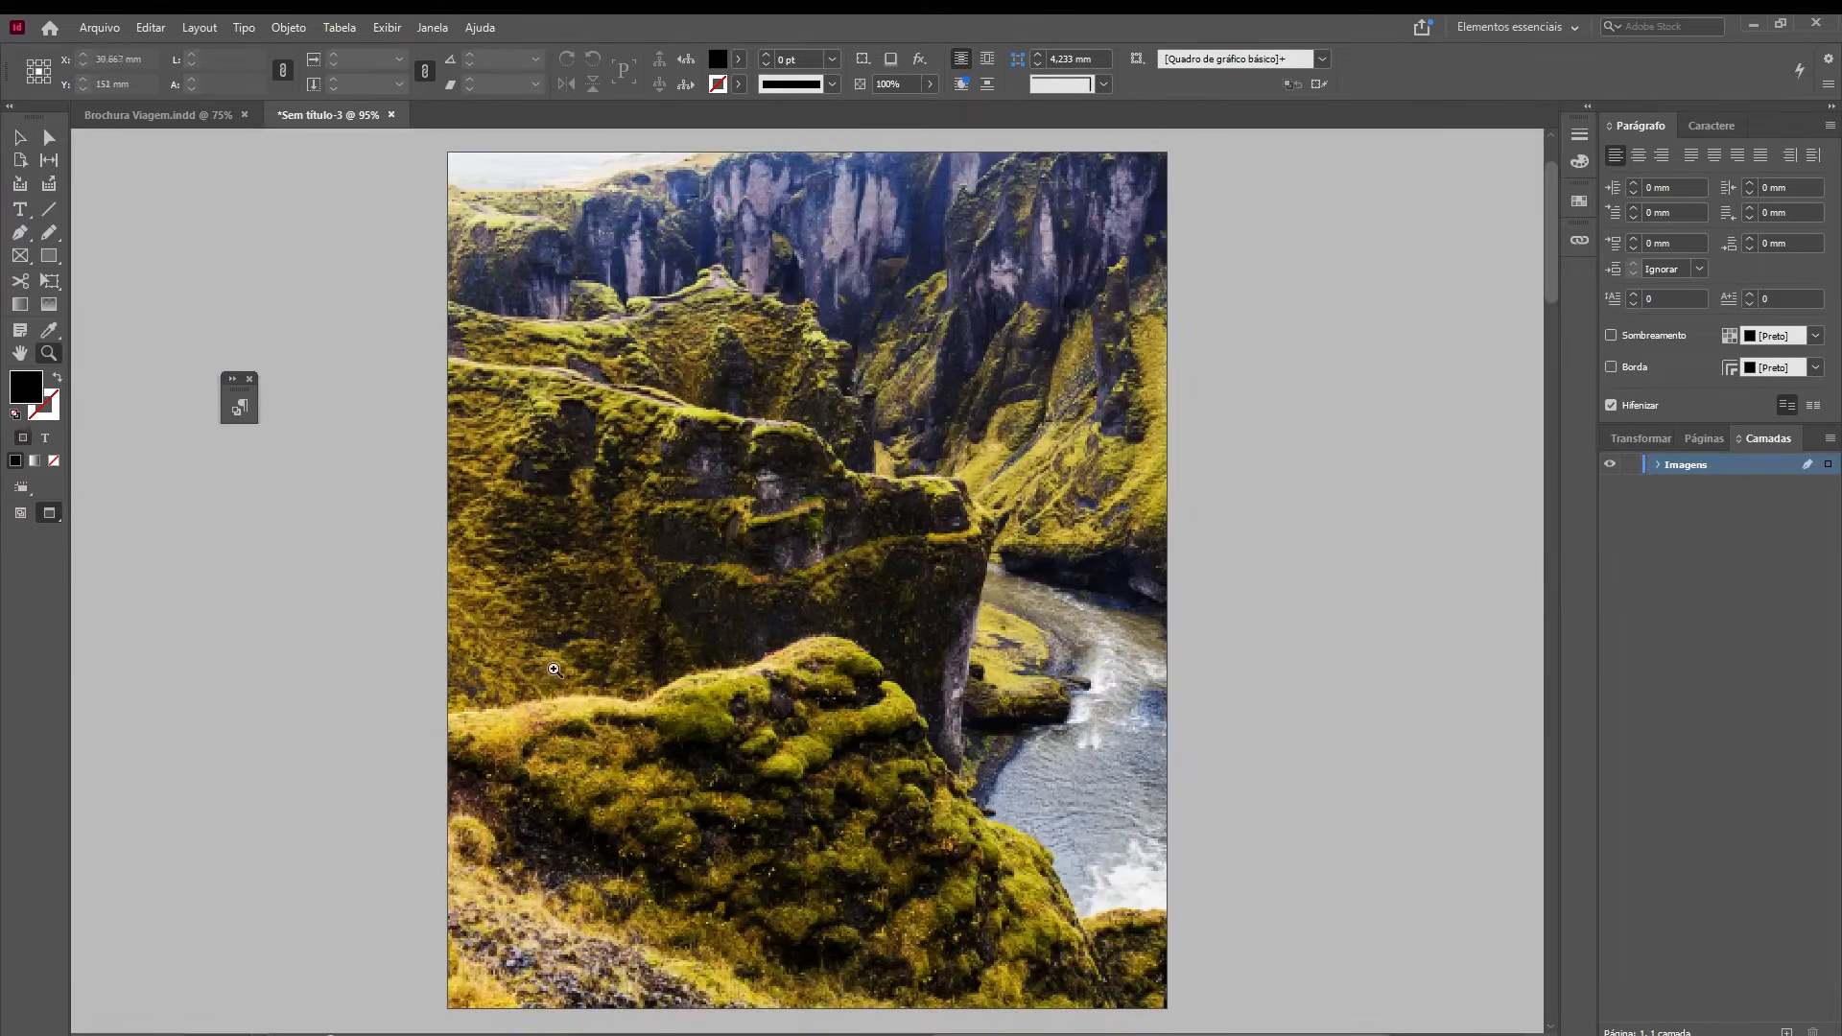
pyautogui.press('w')
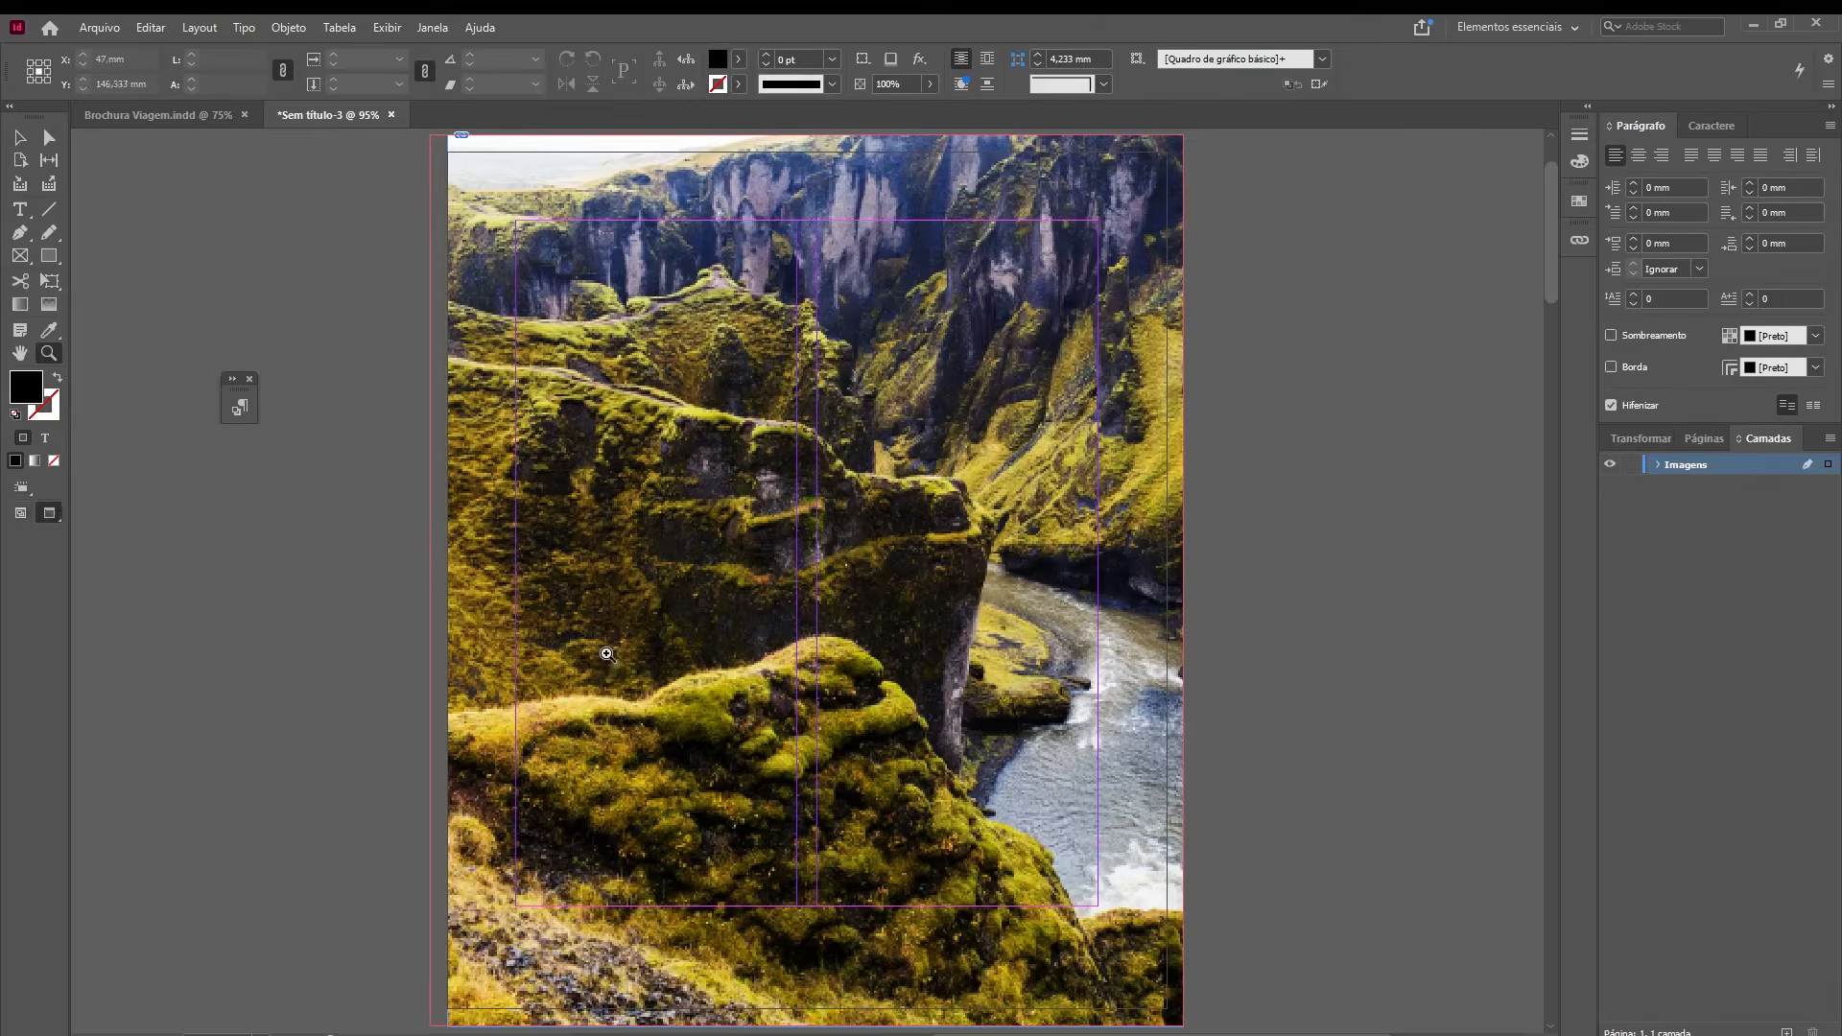
pyautogui.press('w')
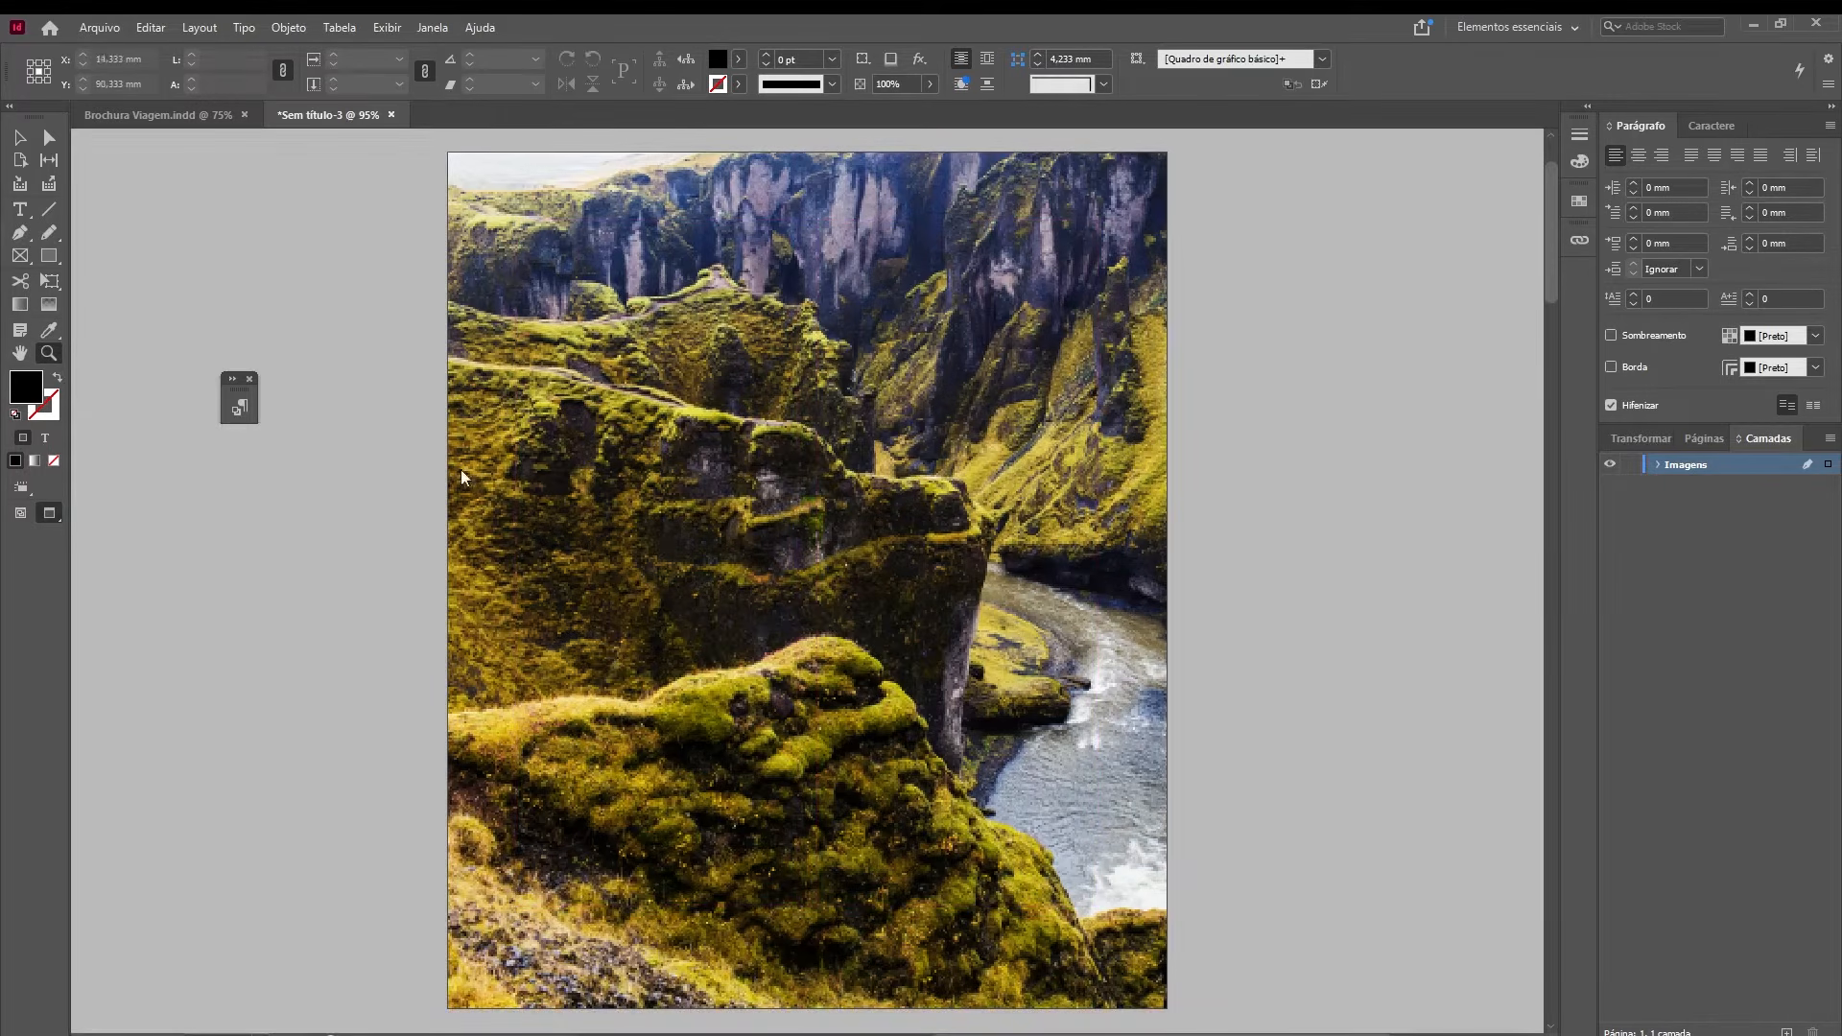
pyautogui.click(20, 137)
# - Create a new layer named Texto above the Imagens layer, and lock Imagens
pyautogui.click(1786, 1032)
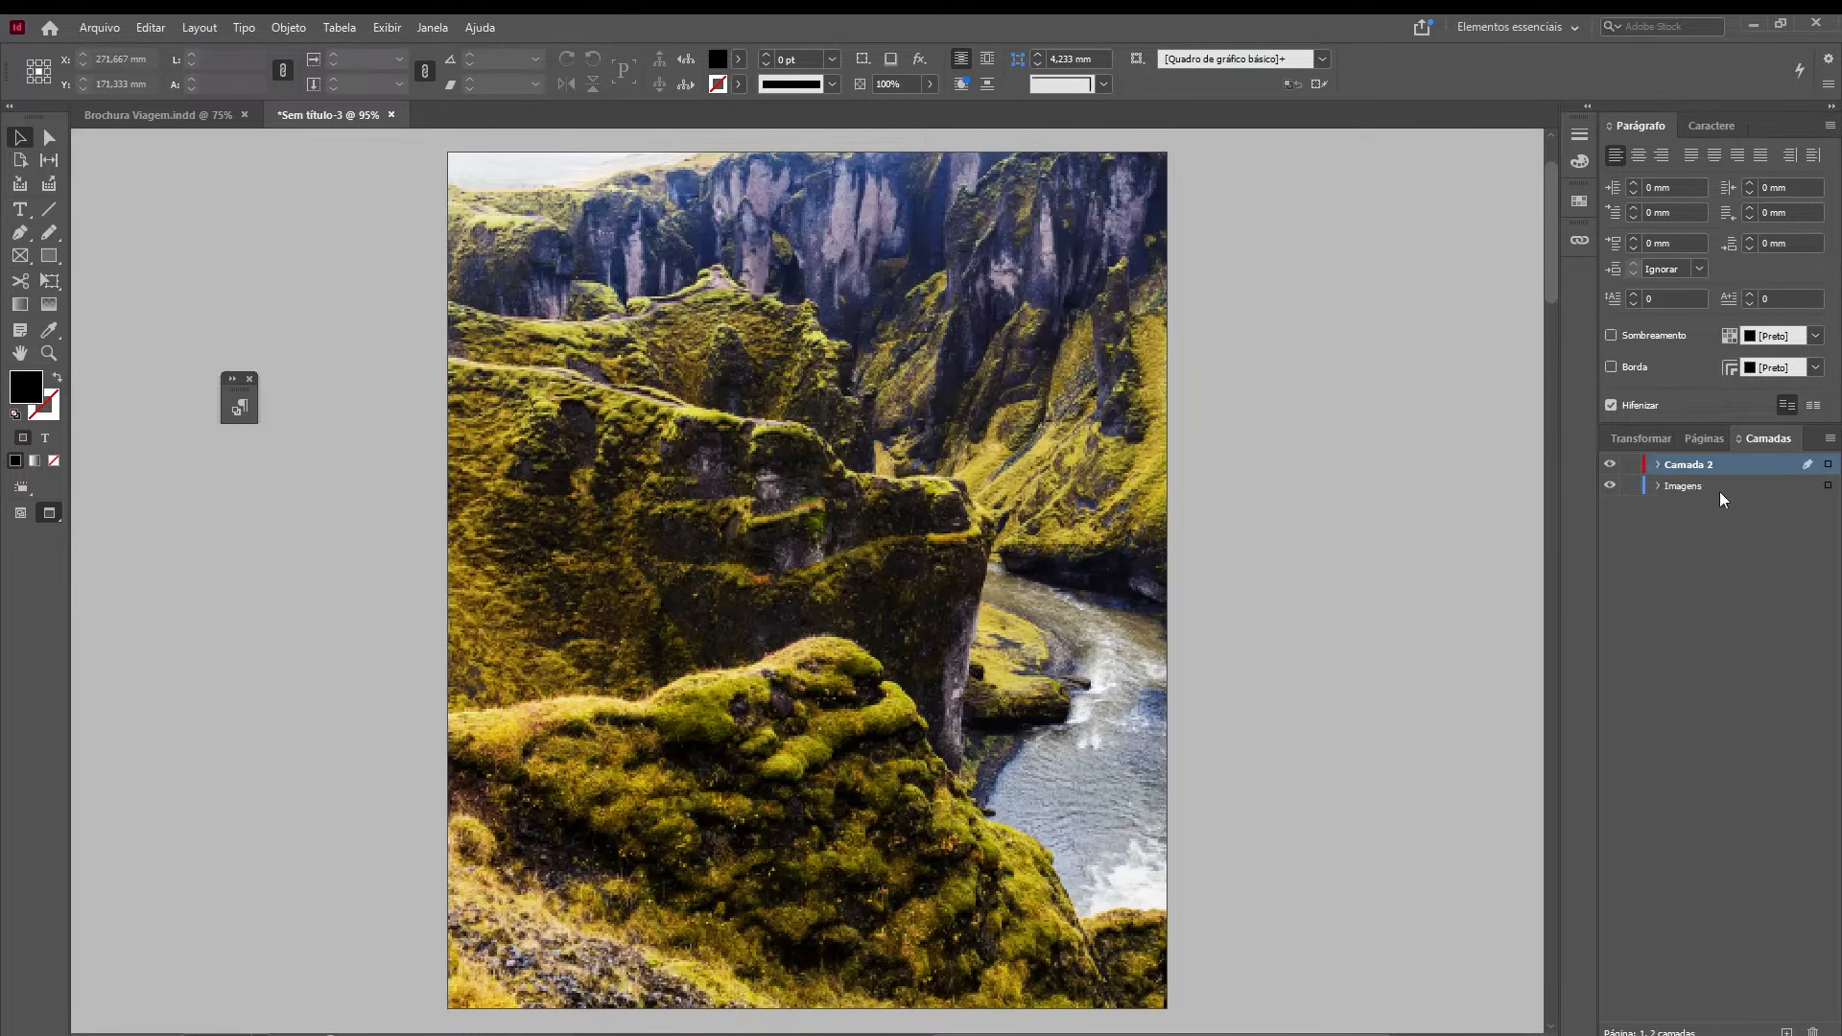
pyautogui.doubleClick(1695, 467)
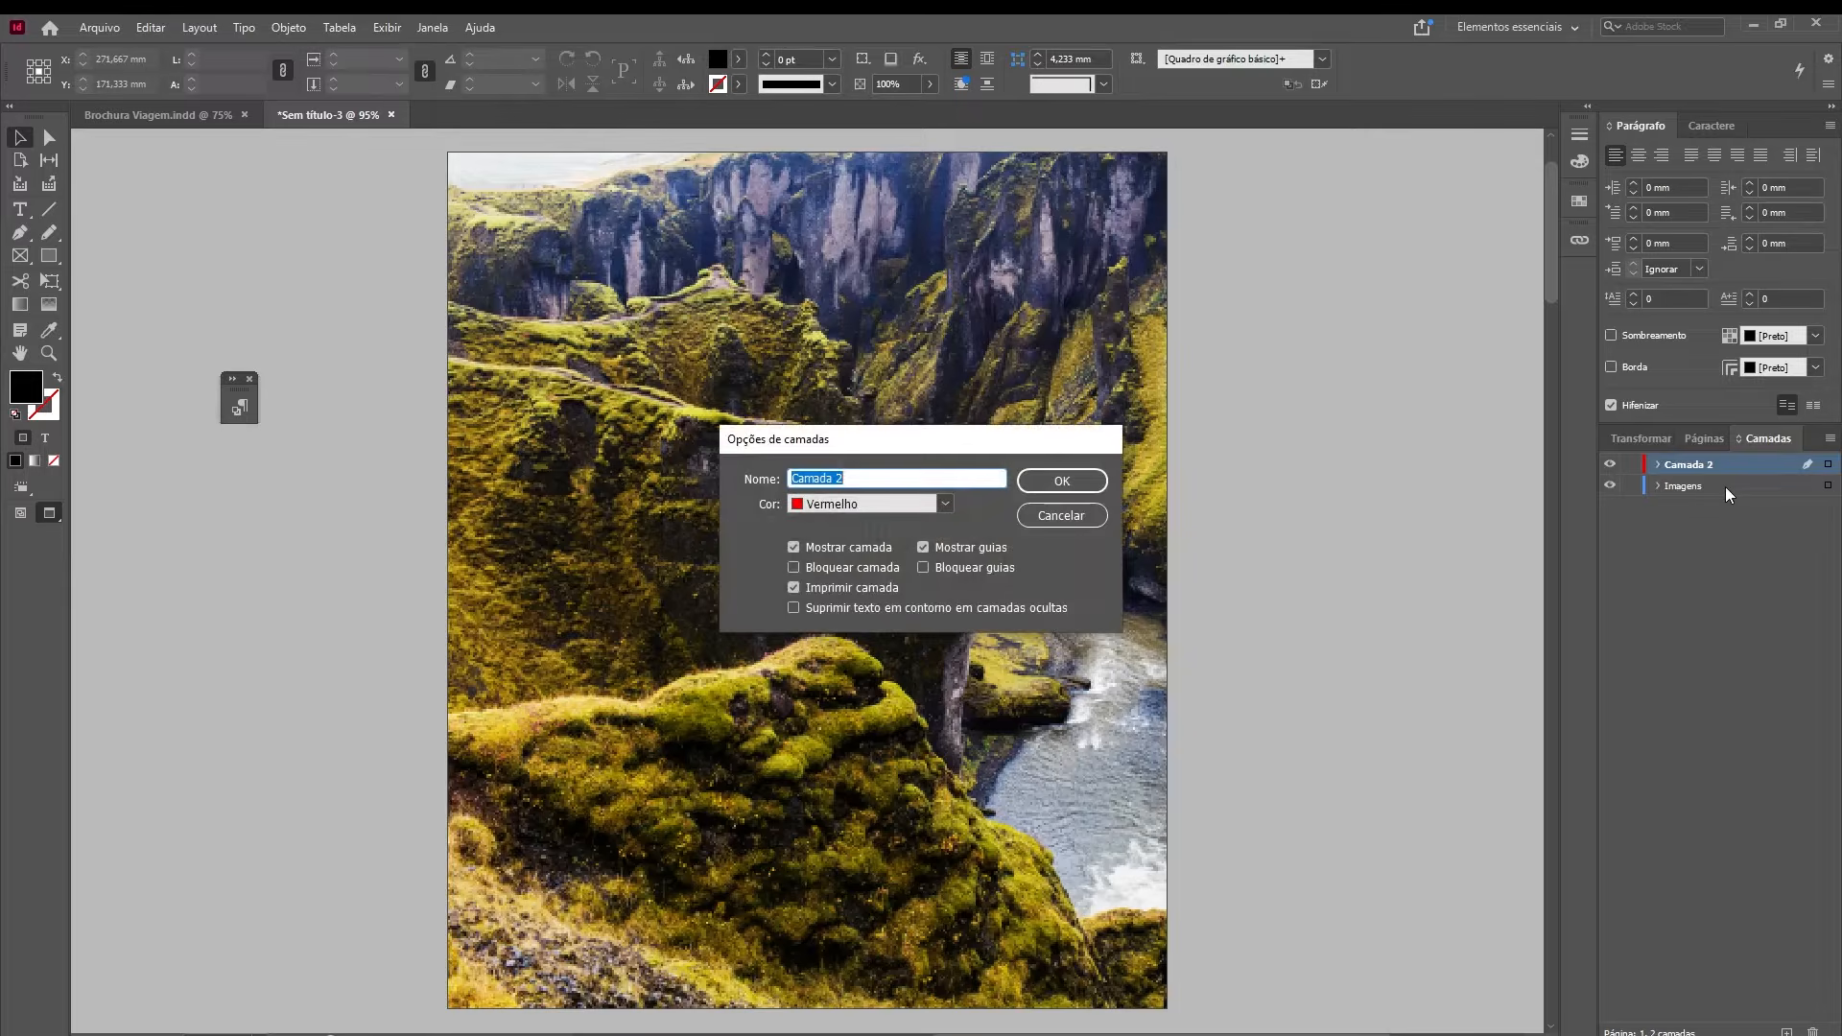
pyautogui.write('Texto')
pyautogui.press('Return')
pyautogui.click(1630, 485)
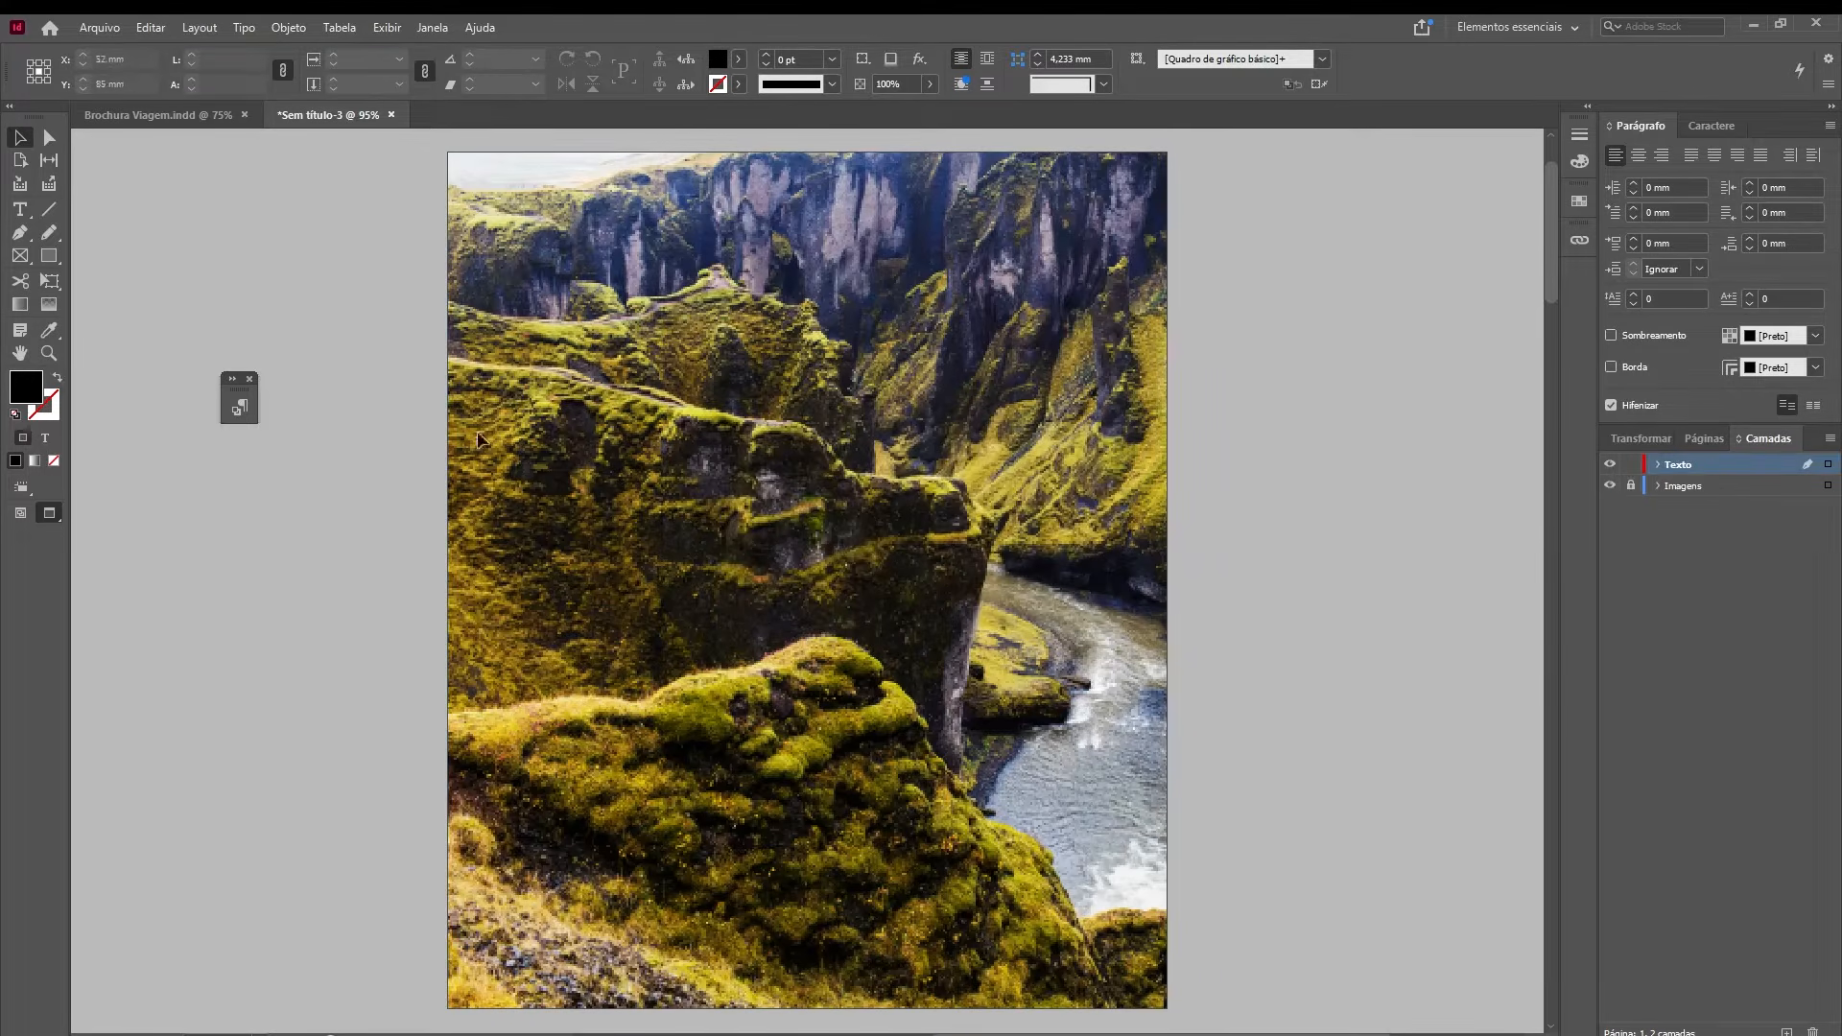
# - Add a text frame over the lower part of the cover photo with TRAVEL TO and PARADISE on two lines
pyautogui.click(21, 210)
pyautogui.moveTo(625, 677); pyautogui.dragTo(1051, 919)
pyautogui.write('TRAVEL TO')
pyautogui.press('Return')
pyautogui.write('FAR')
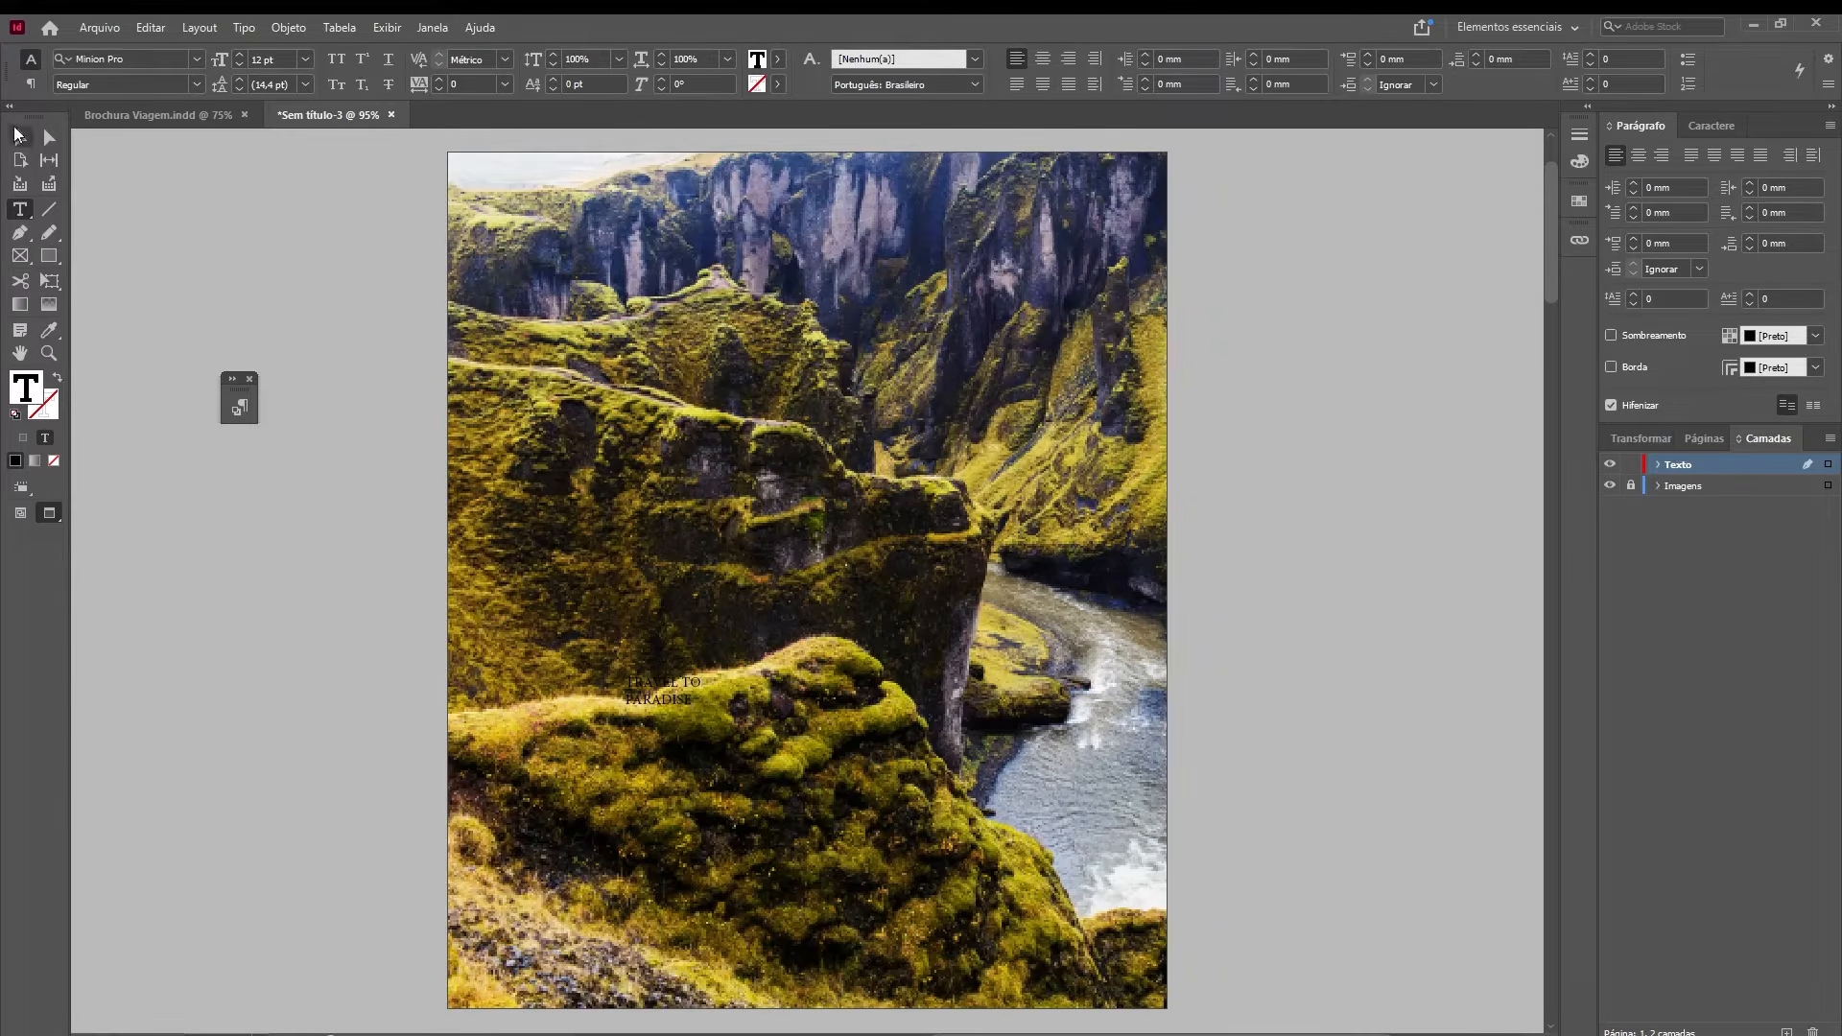
# - Scale the title text with its frame to about 118 x 48 mm and shift it slightly down and left
pyautogui.click(19, 139)
pyautogui.moveTo(1052, 921); pyautogui.dragTo(1030, 841)
pyautogui.press('e')
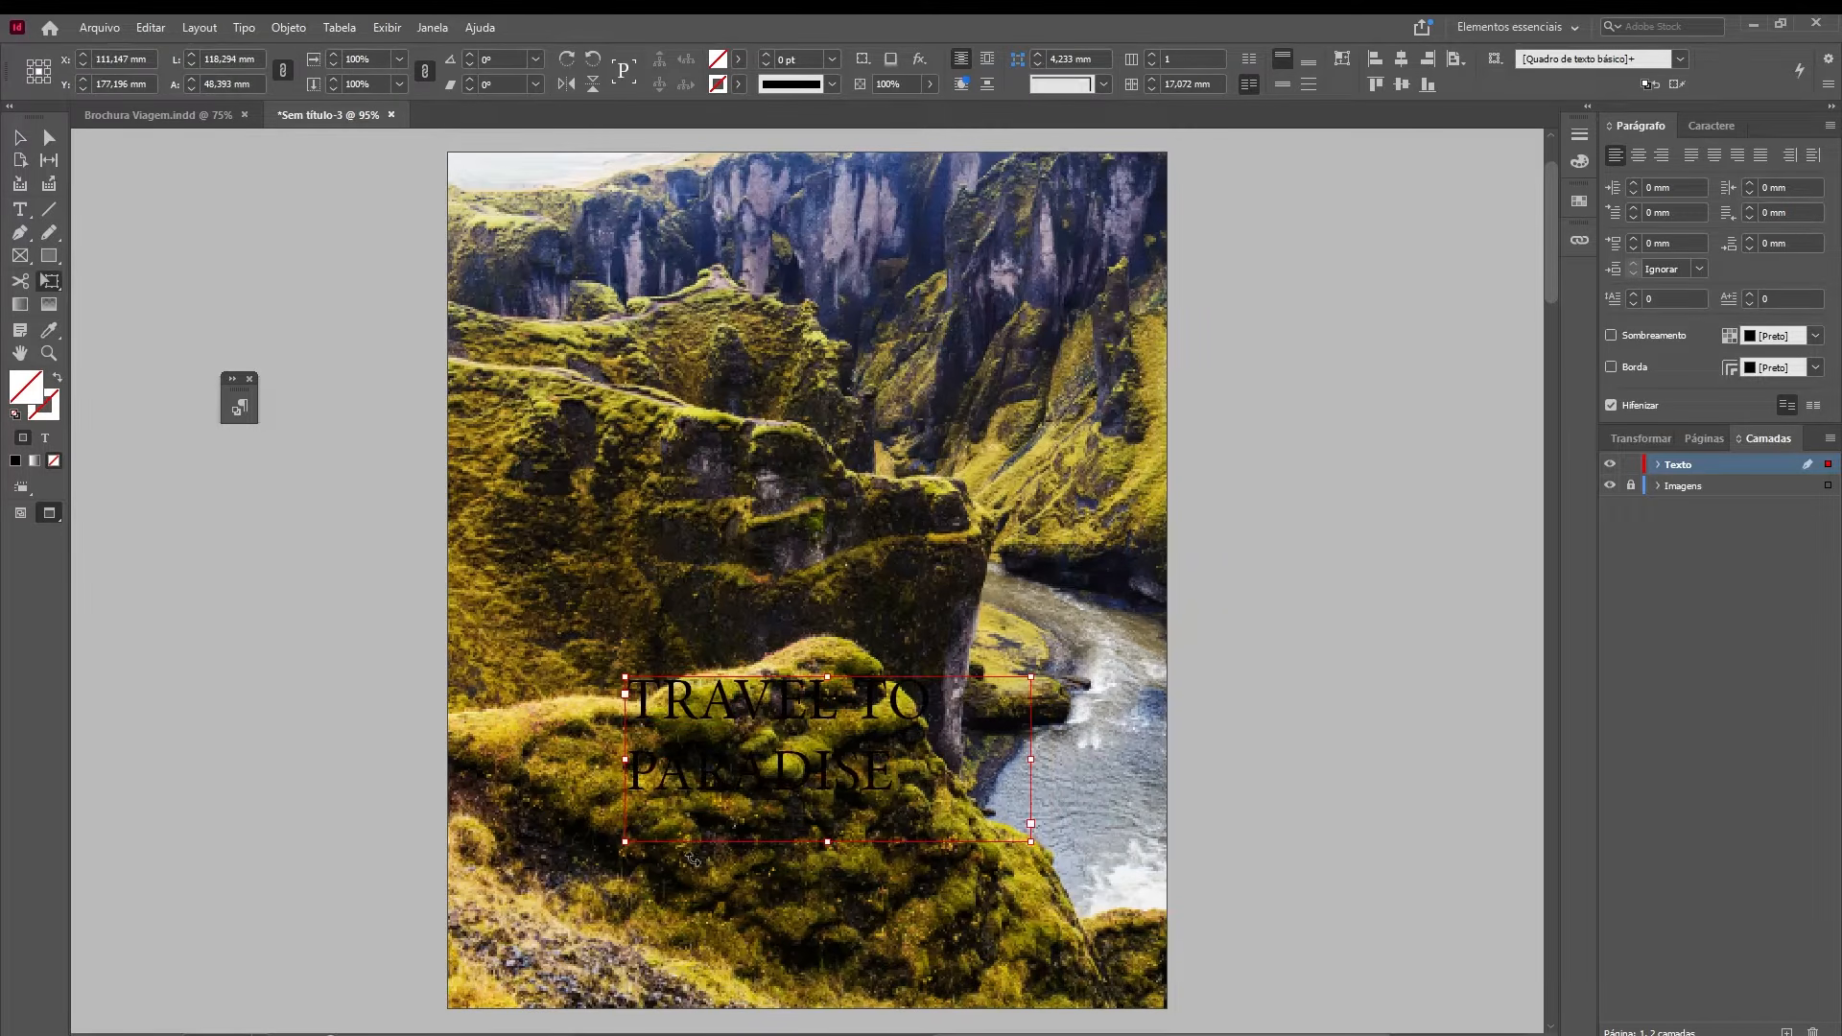
pyautogui.press('v')
pyautogui.moveTo(830, 779); pyautogui.dragTo(772, 805)
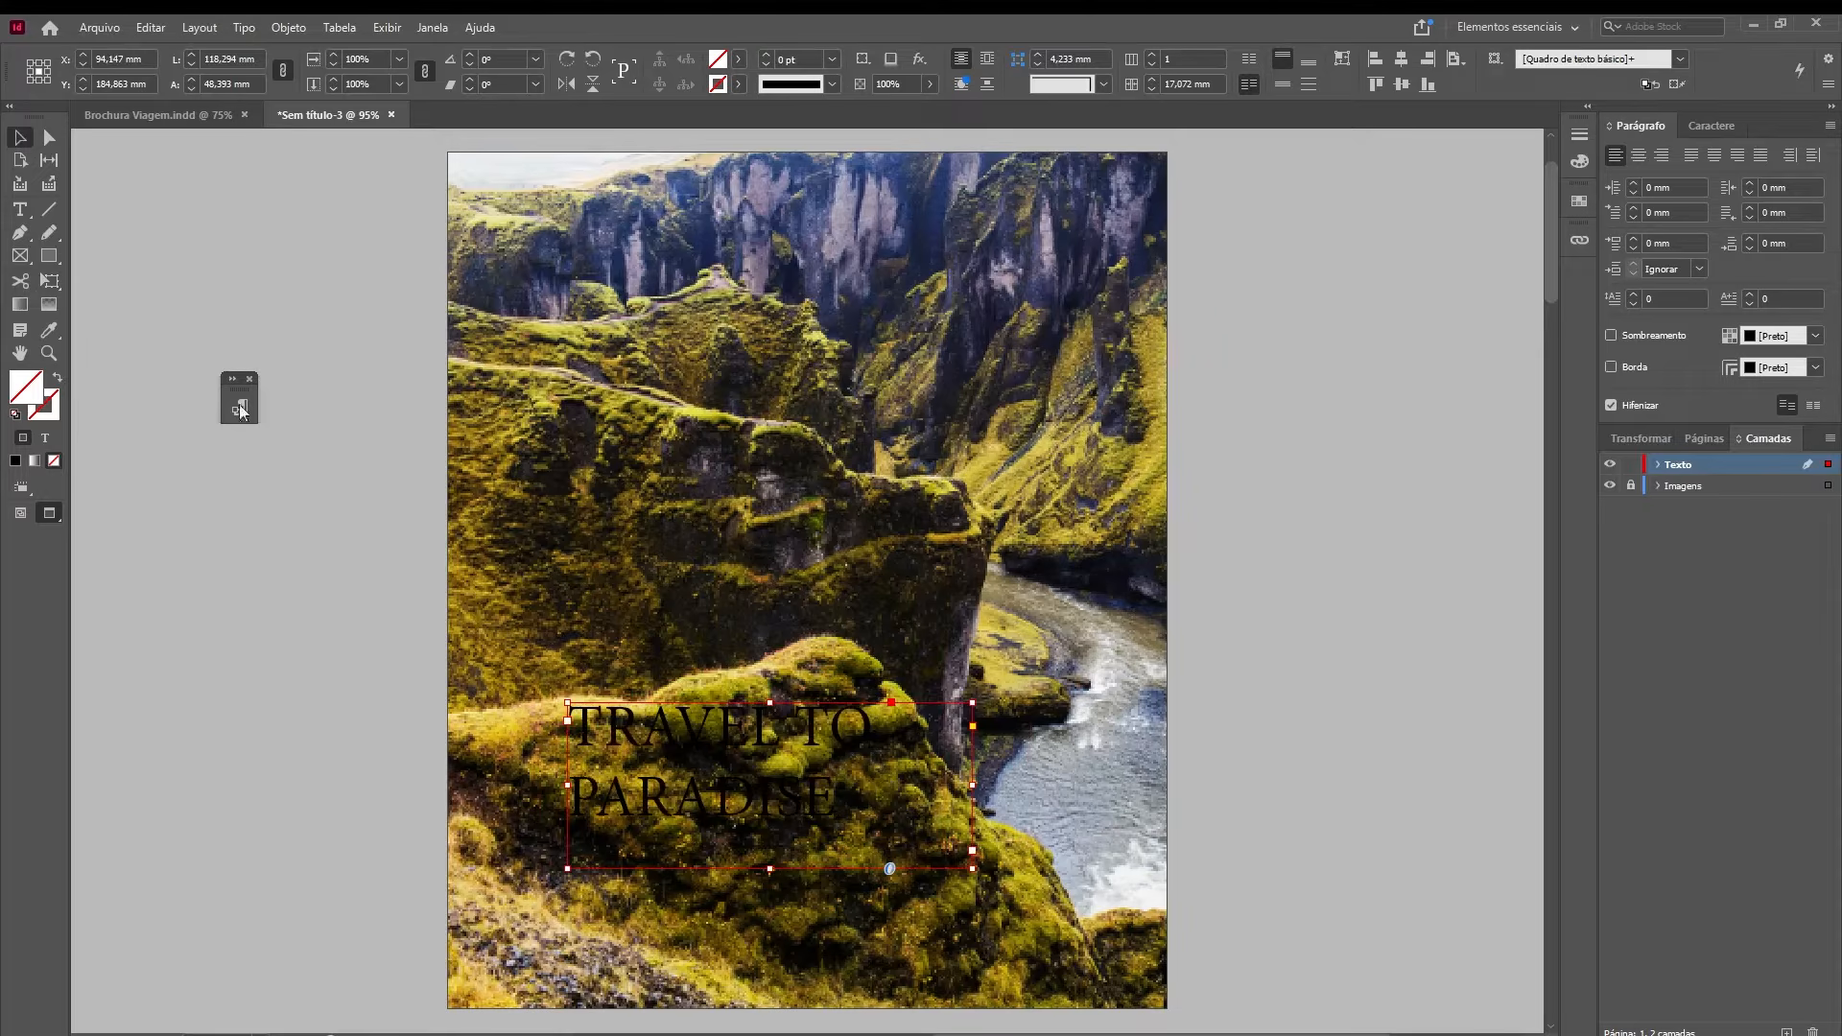
# - Set all of the title text in the Heaters font at 100 pt
pyautogui.click(19, 209)
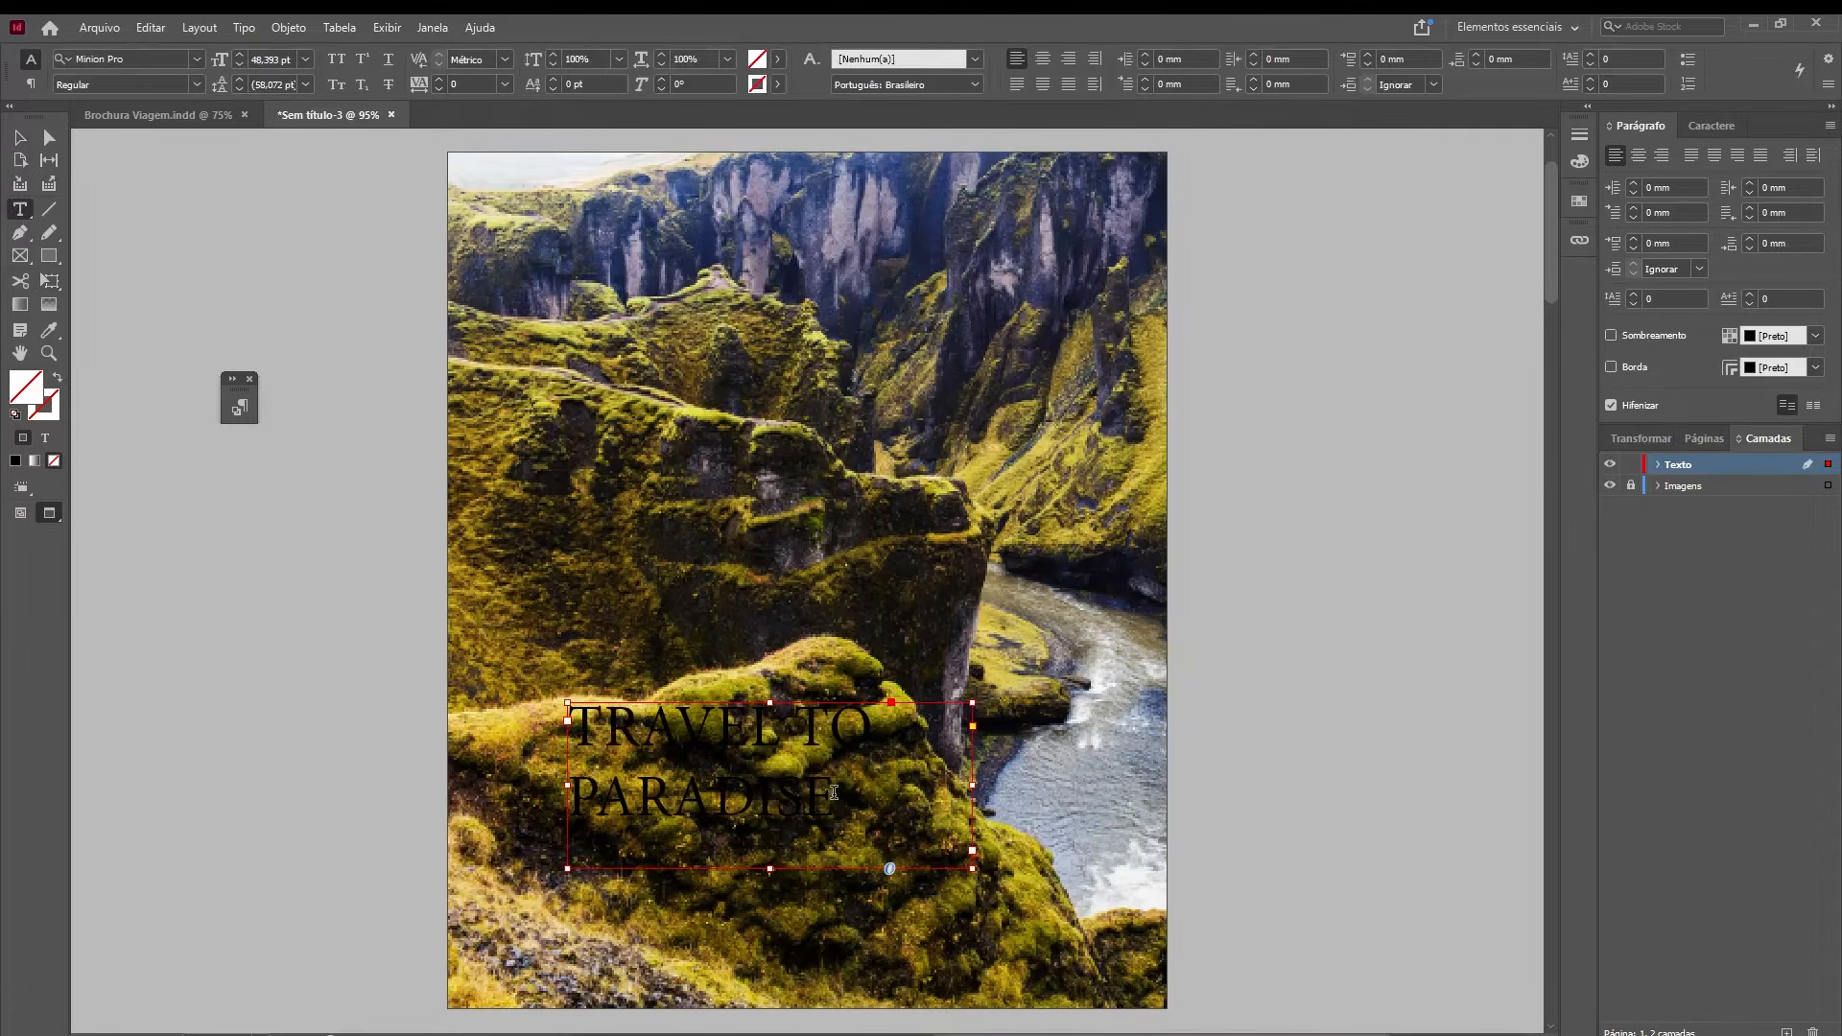
pyautogui.moveTo(834, 791); pyautogui.dragTo(633, 789)
pyautogui.hotkey('ctrl', 'a')
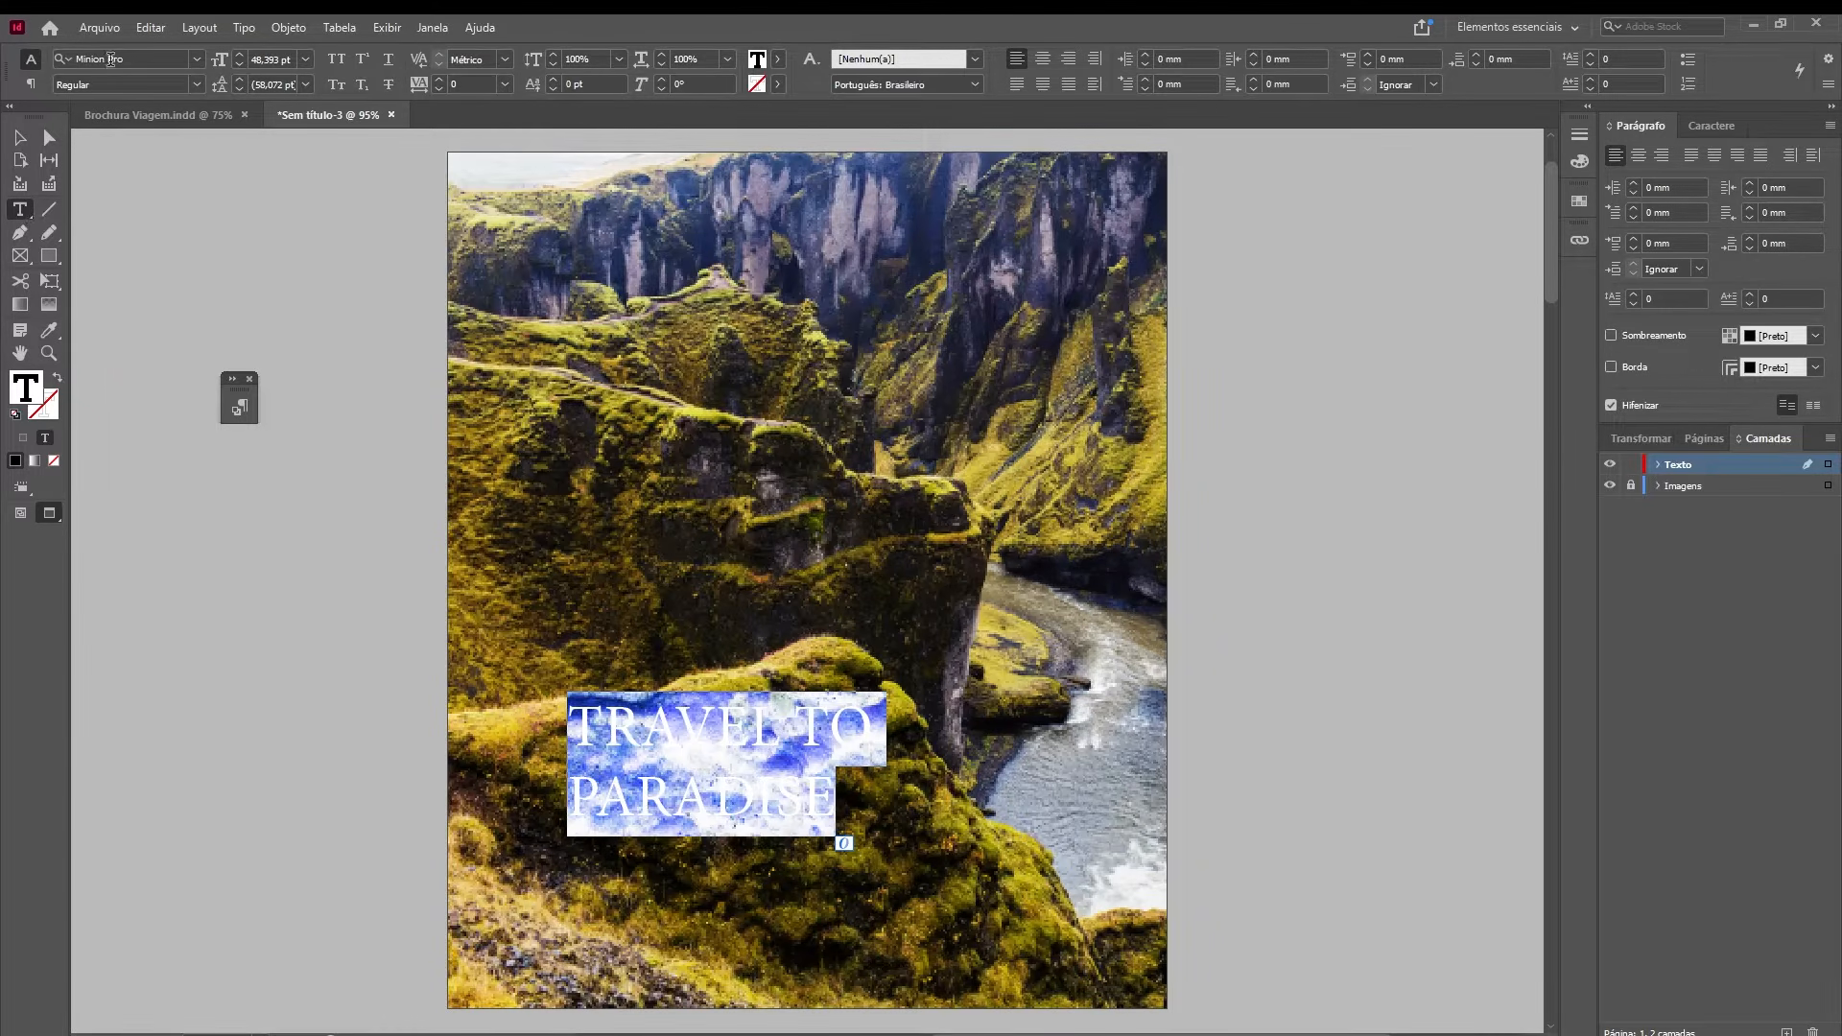
pyautogui.click(1717, 125)
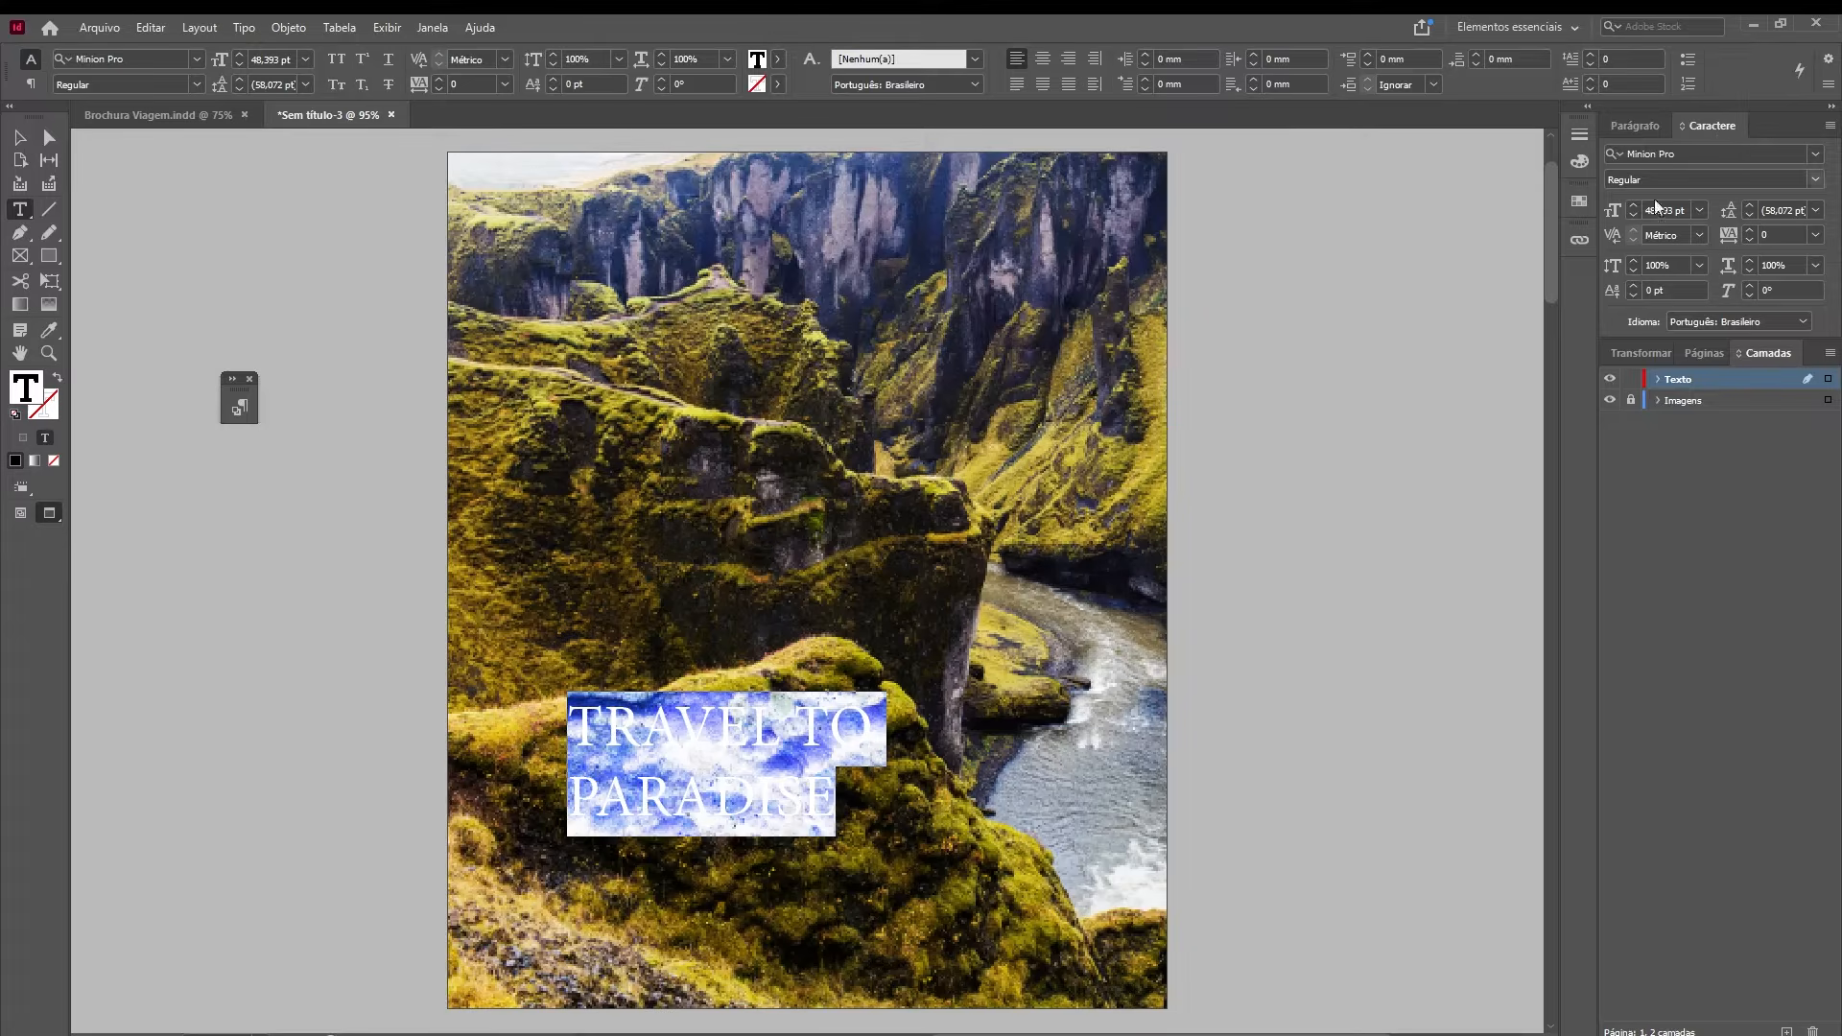
pyautogui.write('HEA')
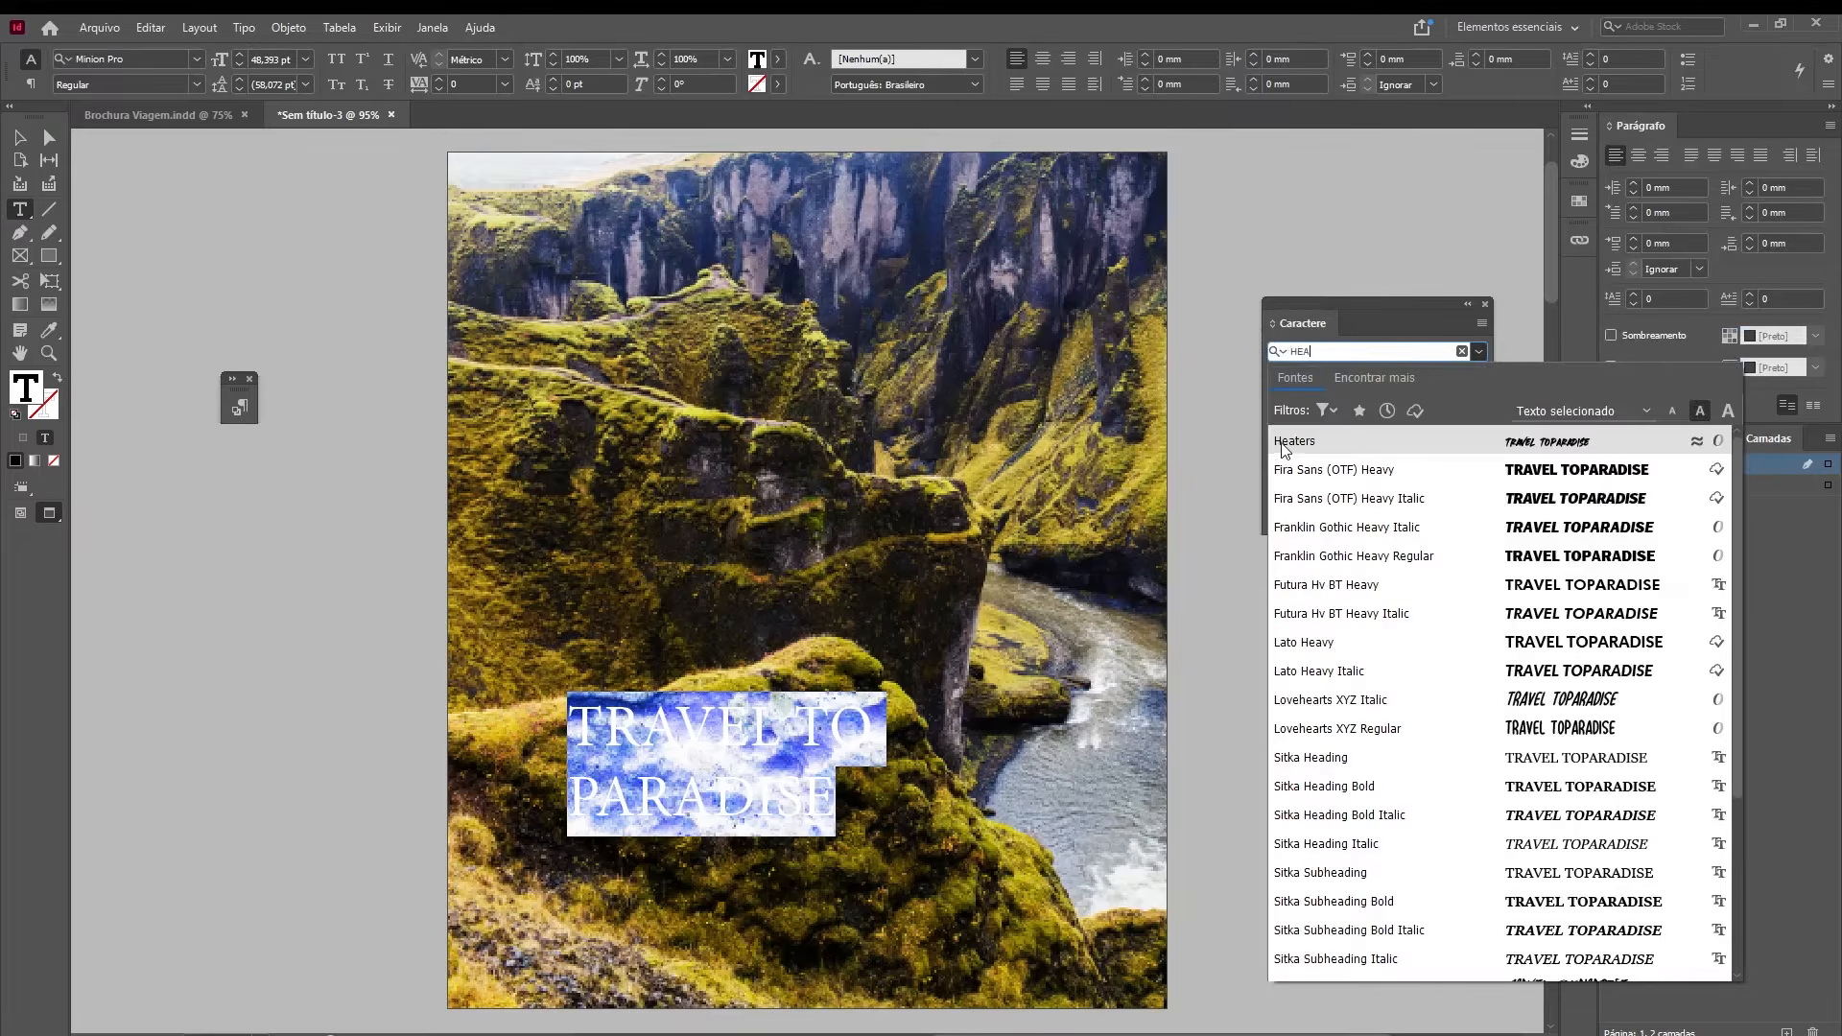
pyautogui.click(1304, 443)
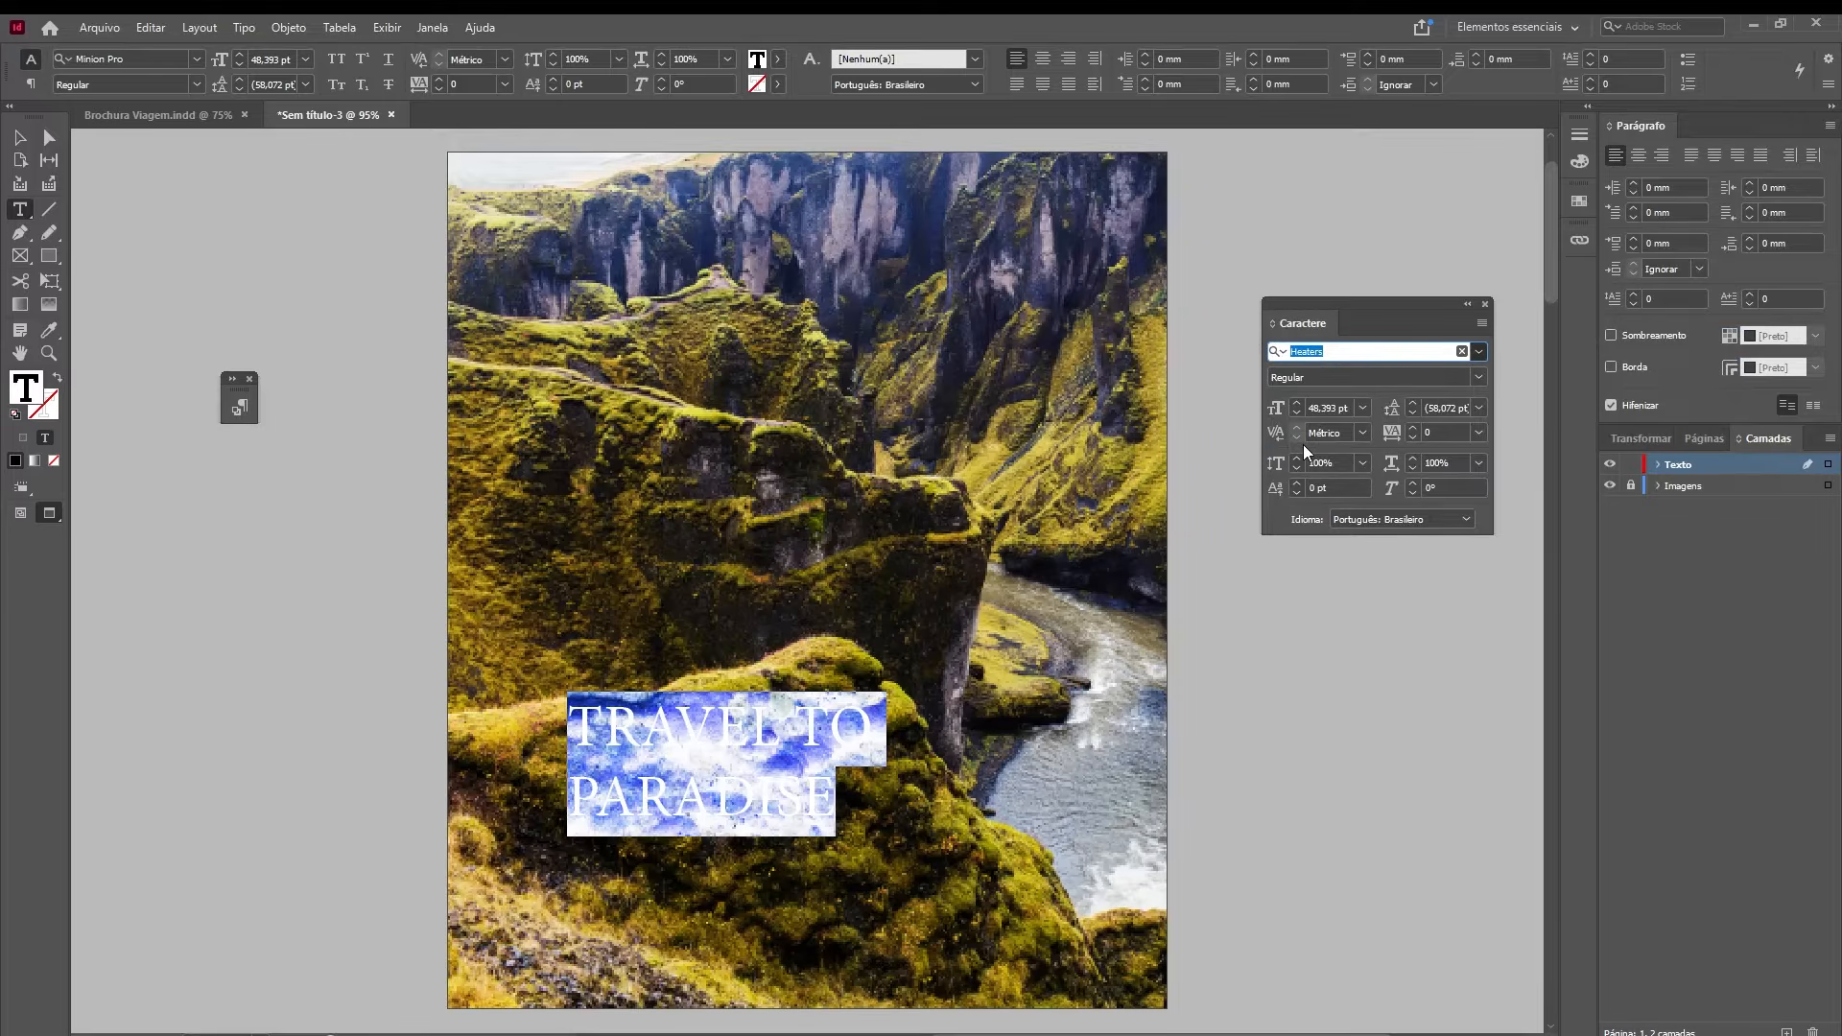
pyautogui.moveTo(1329, 409); pyautogui.dragTo(1319, 480)
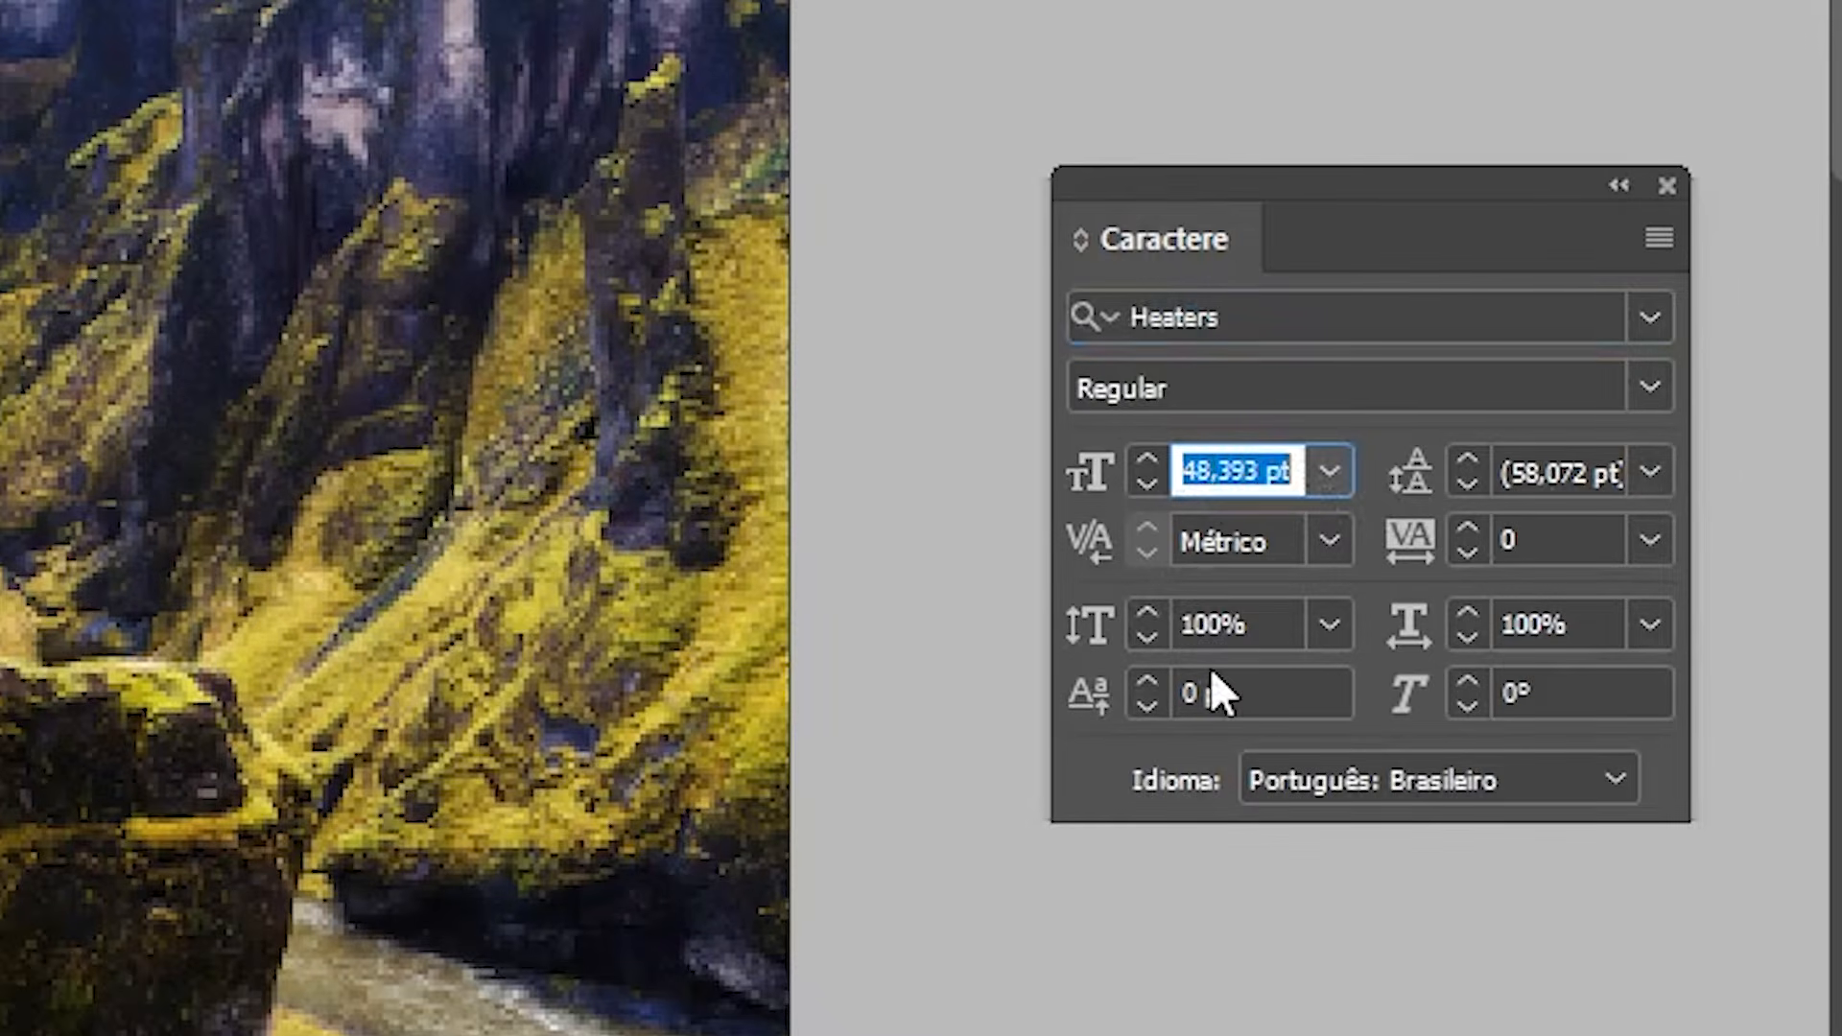
pyautogui.write('100')
pyautogui.press('Return')
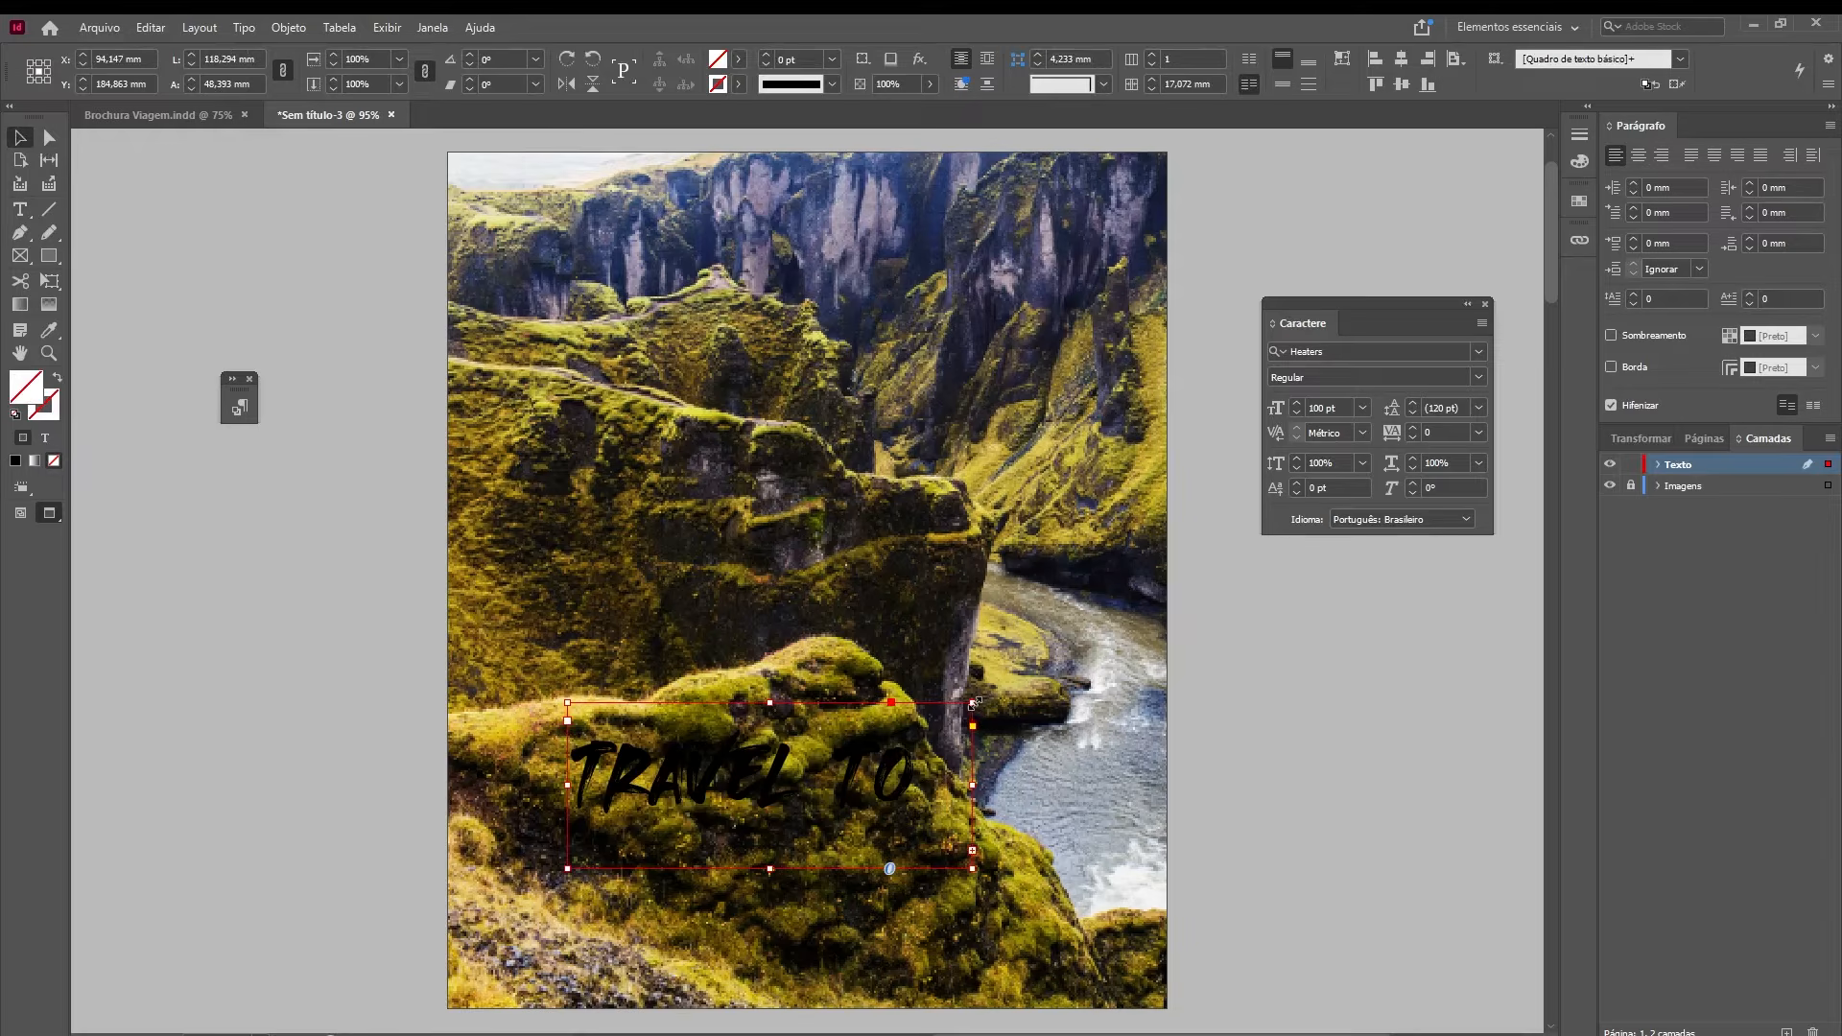
# - Enlarge the title's text frame to about 137 x 90 mm and set its leading to 72 pt
pyautogui.moveTo(972, 703); pyautogui.dragTo(1038, 635)
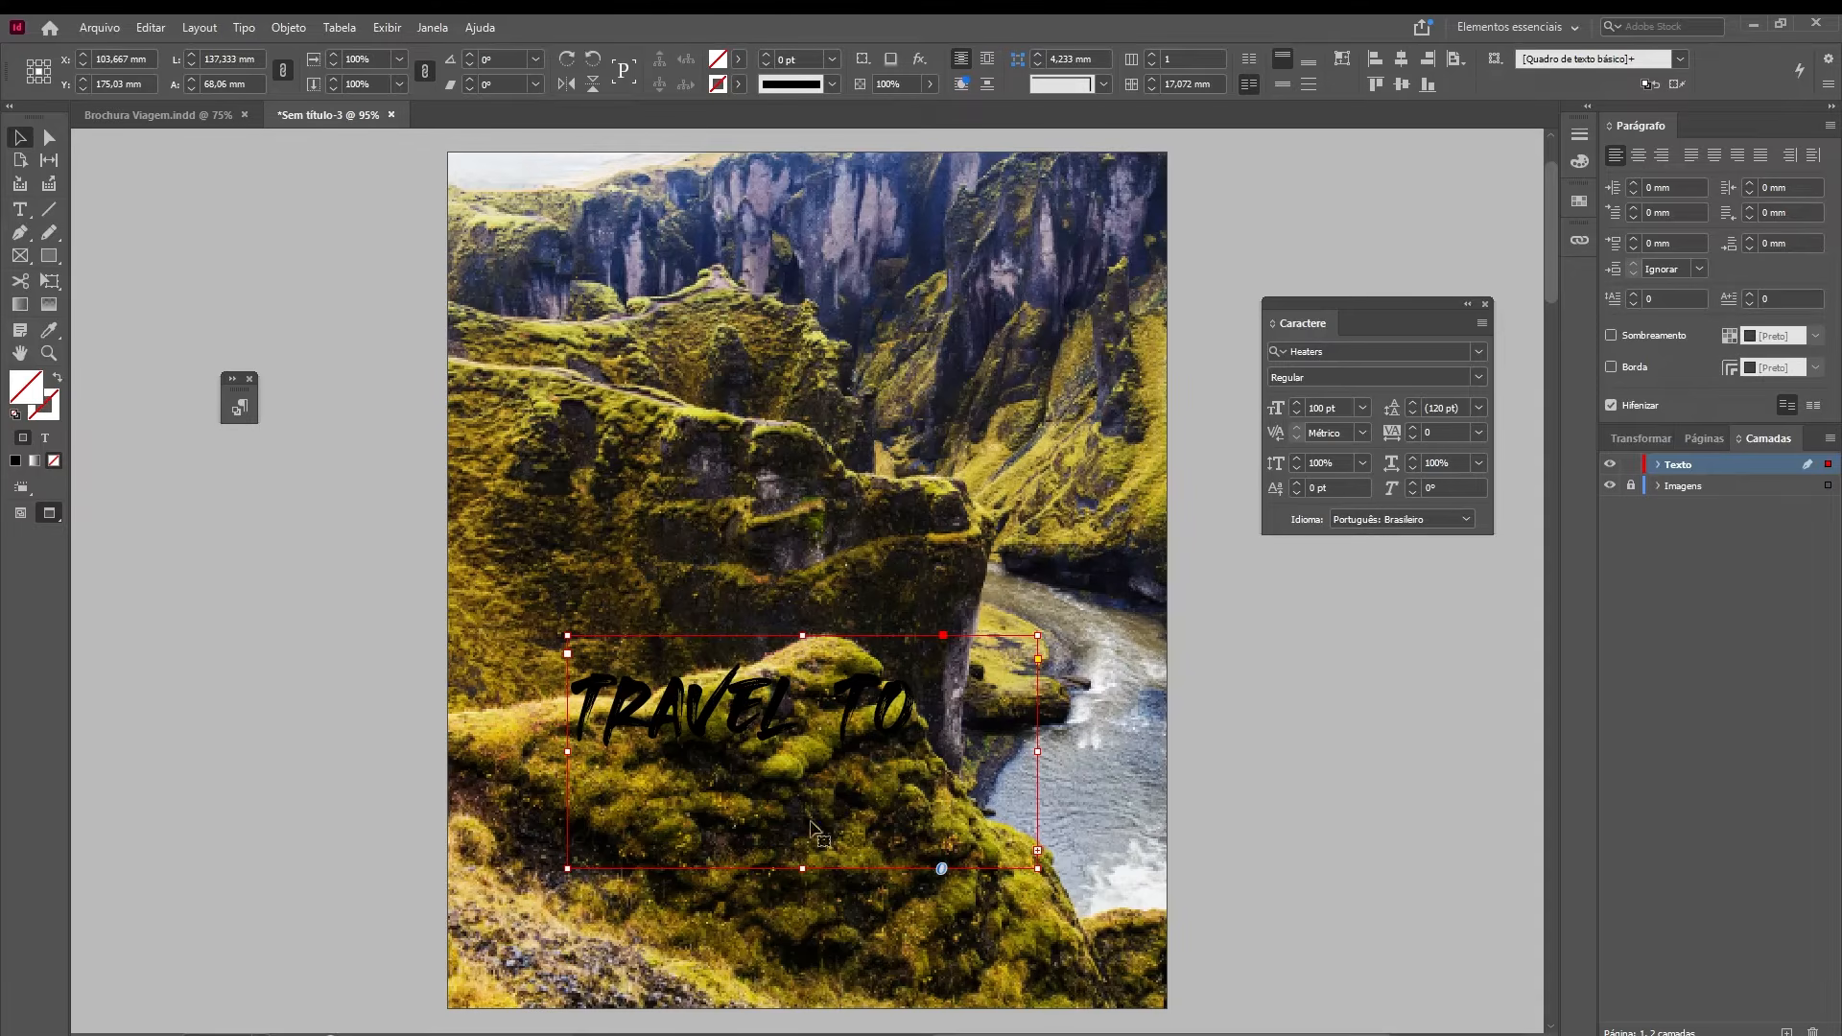
pyautogui.moveTo(804, 868); pyautogui.dragTo(804, 942)
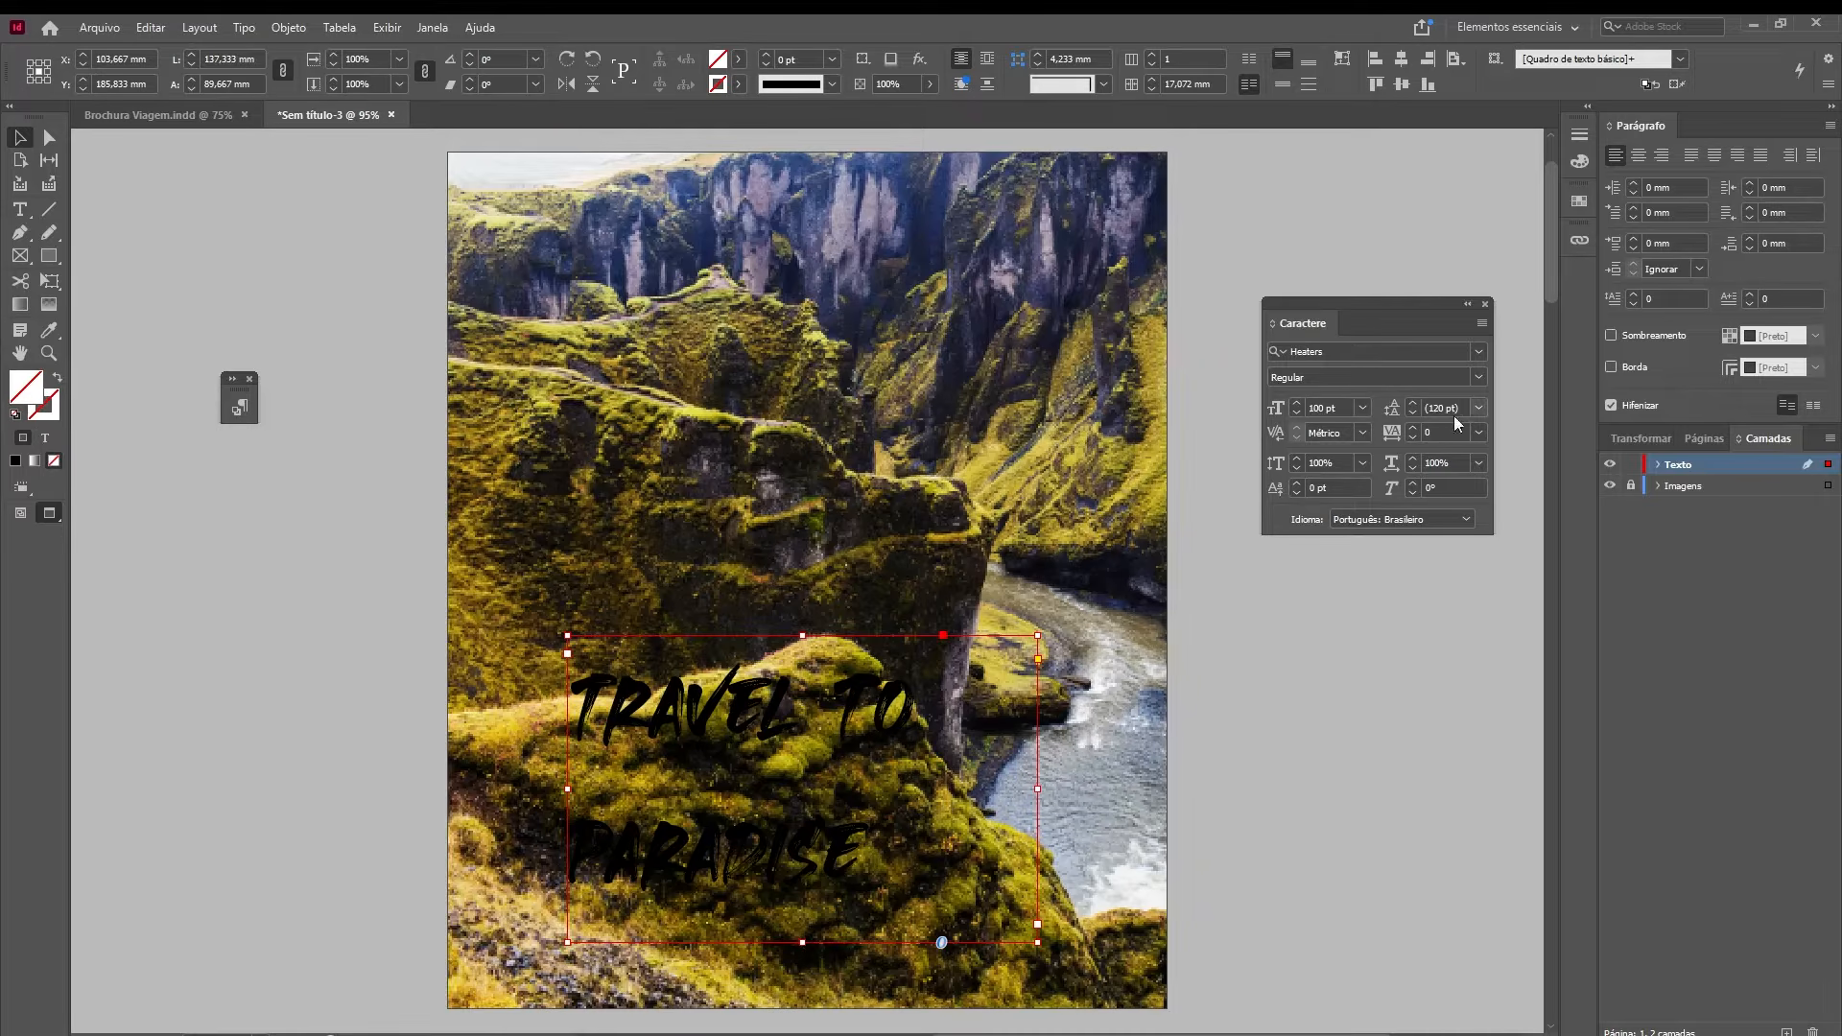
pyautogui.click(1478, 409)
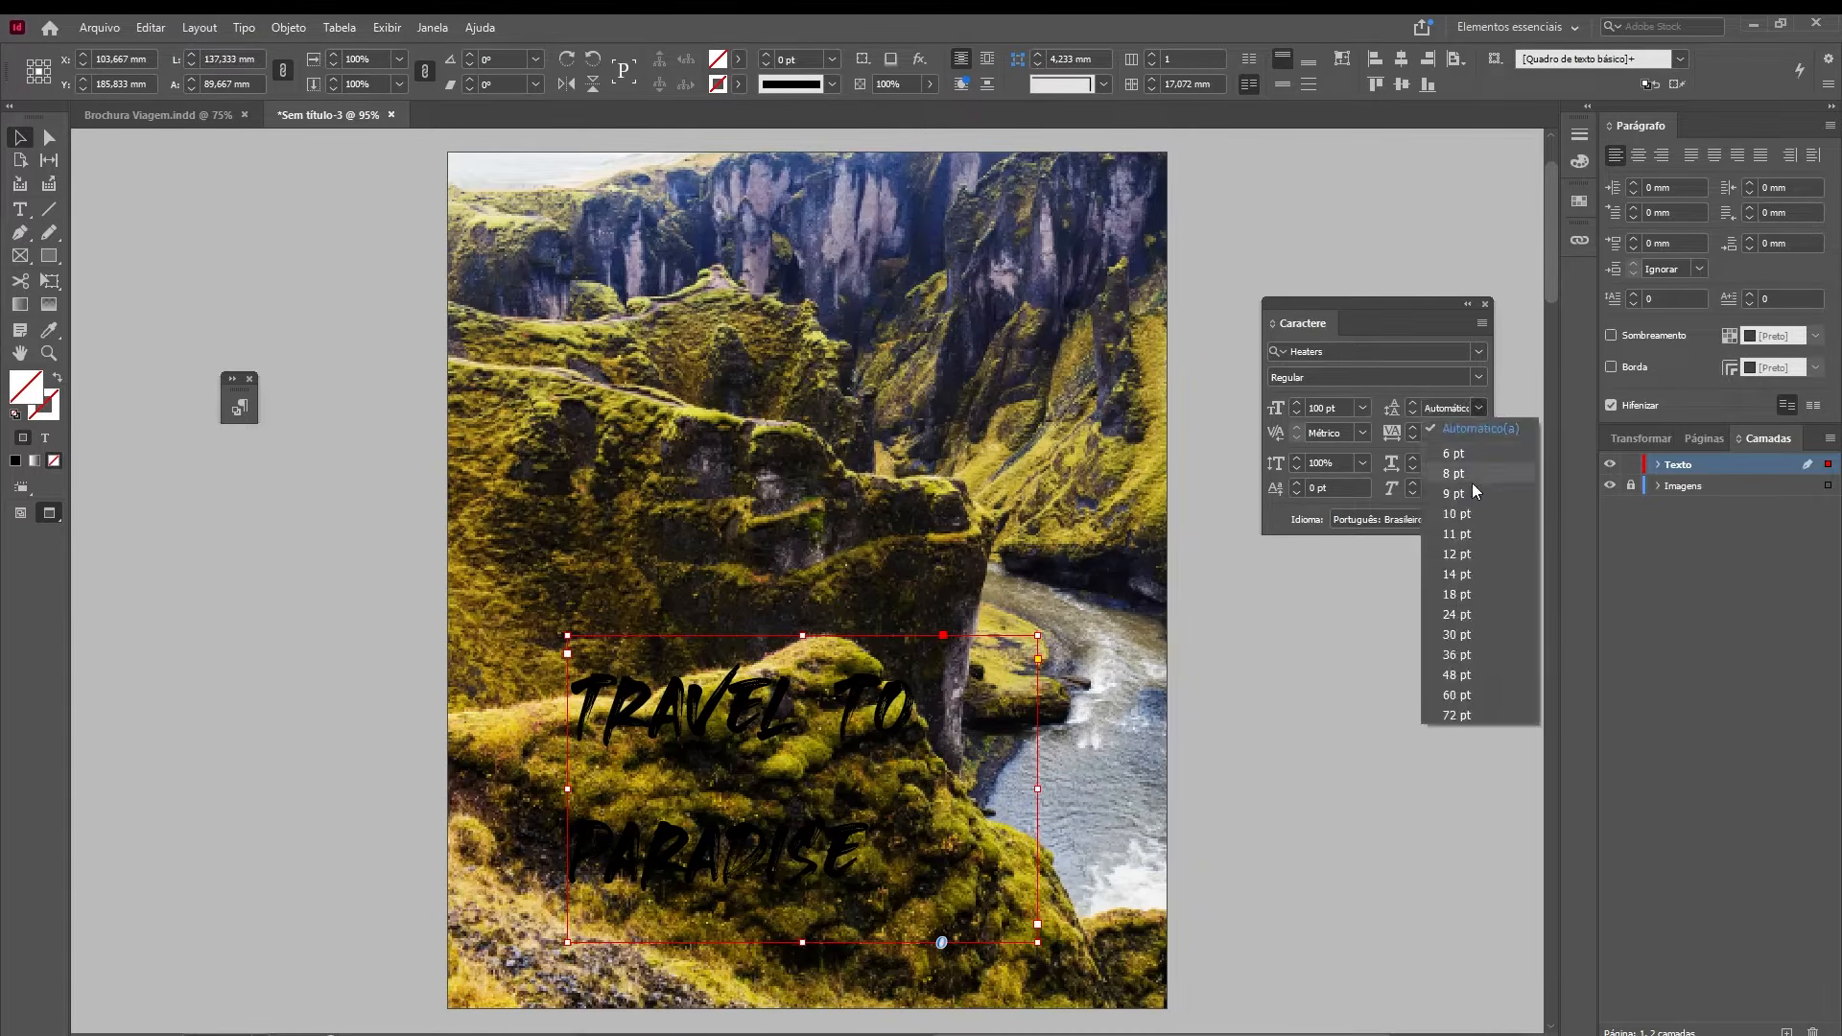
pyautogui.click(1460, 715)
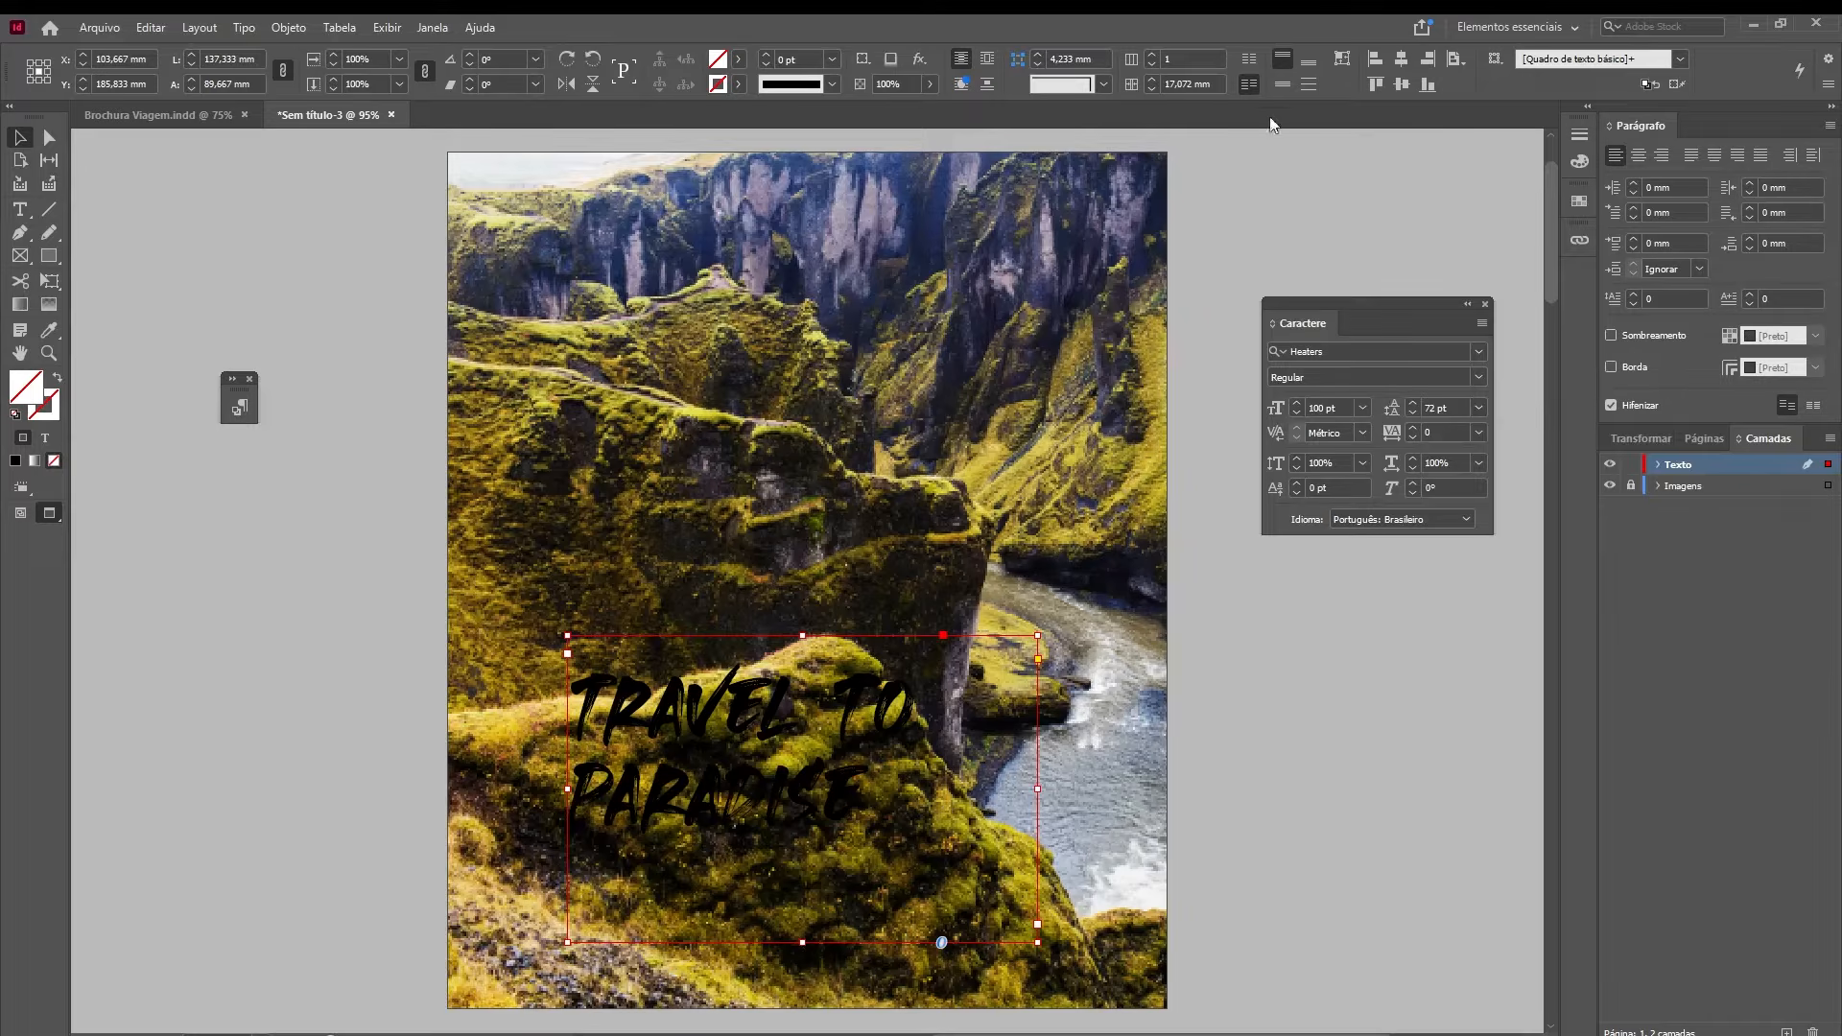
# - Centre the title text and fit the frame's height to its content
pyautogui.click(1639, 154)
pyautogui.hotkey('ctrl', 'alt', 'c')
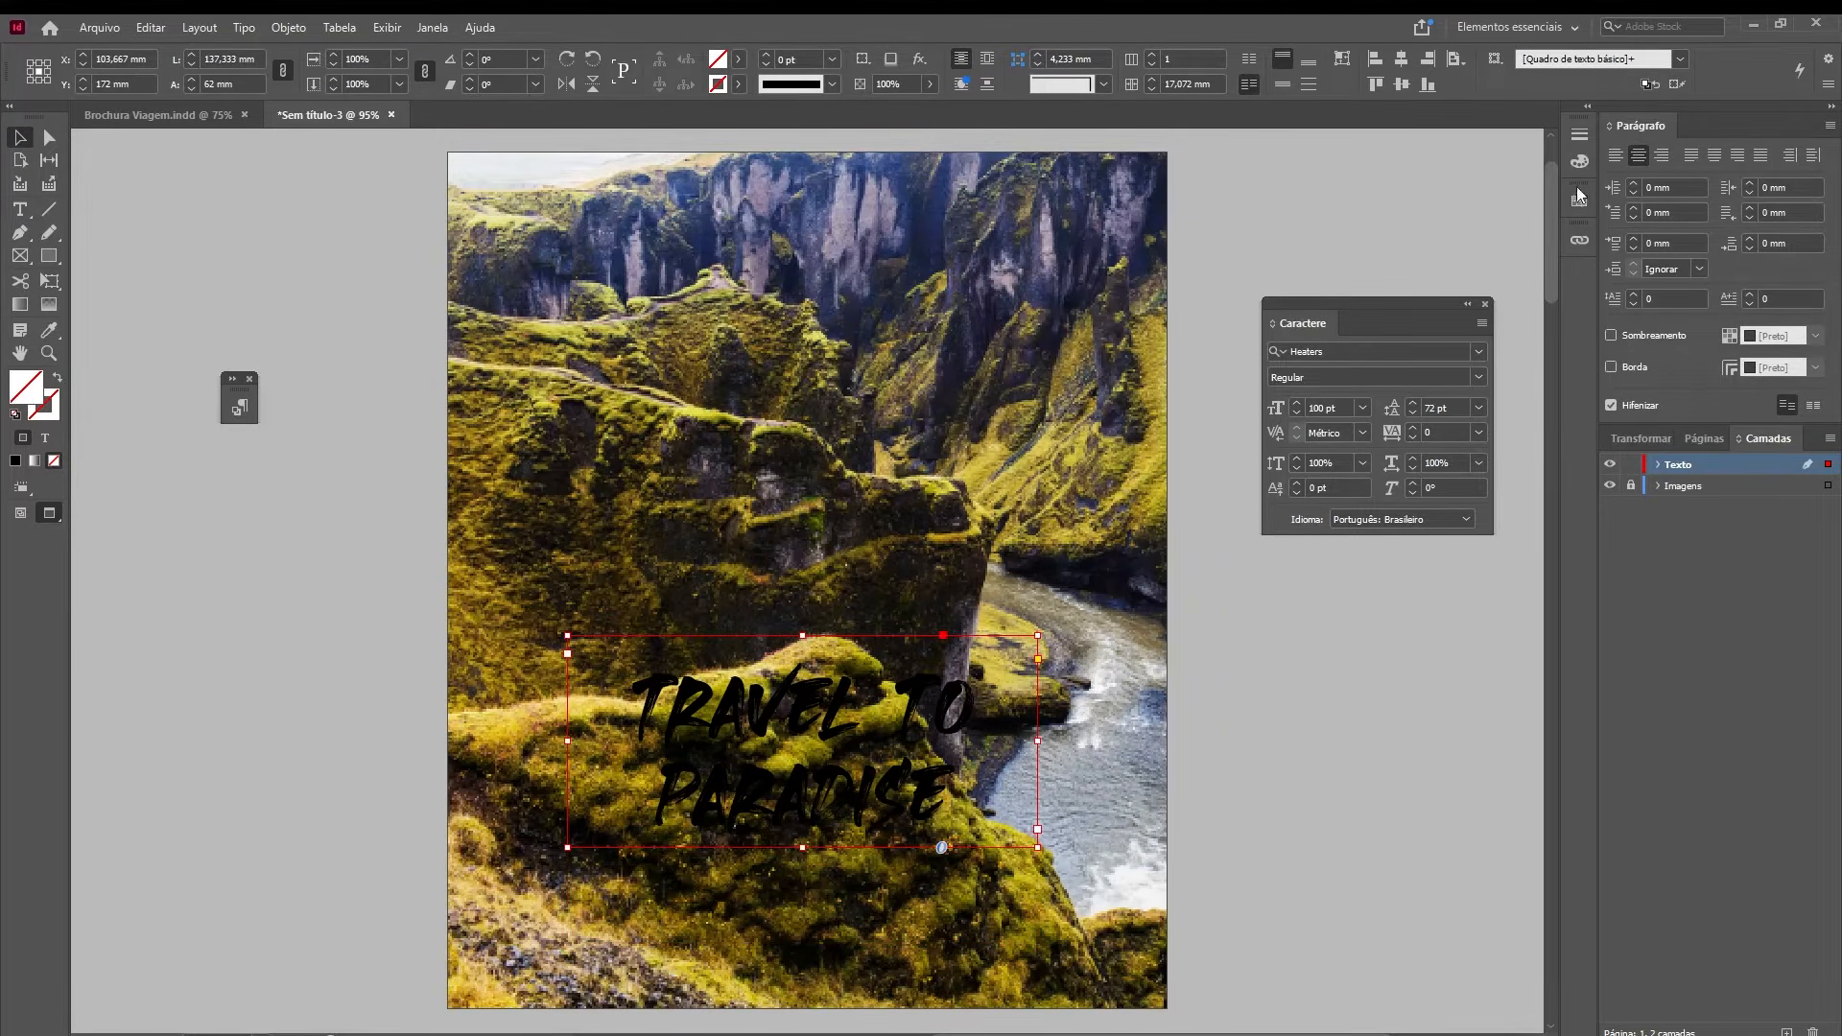
# - Colour the title text with the [Papel] swatch instead of its frame, and deselect it
pyautogui.moveTo(1579, 204); pyautogui.dragTo(1286, 622)
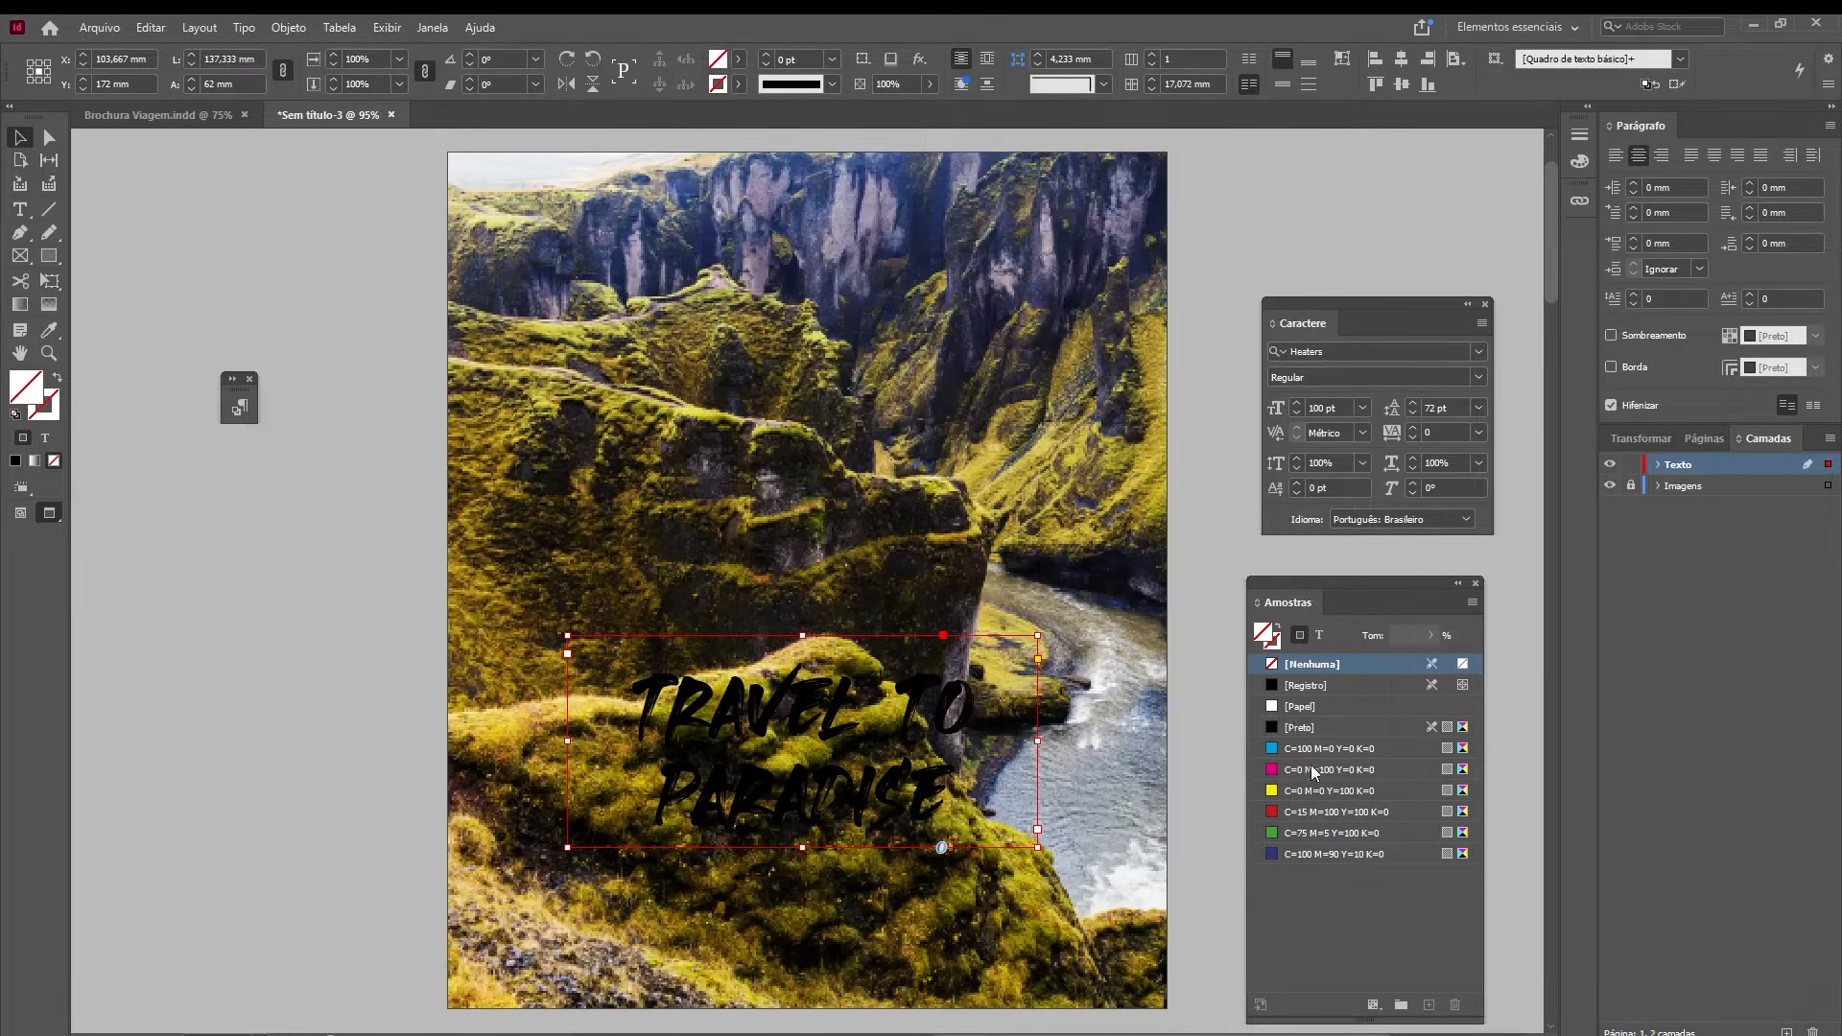
pyautogui.click(1318, 635)
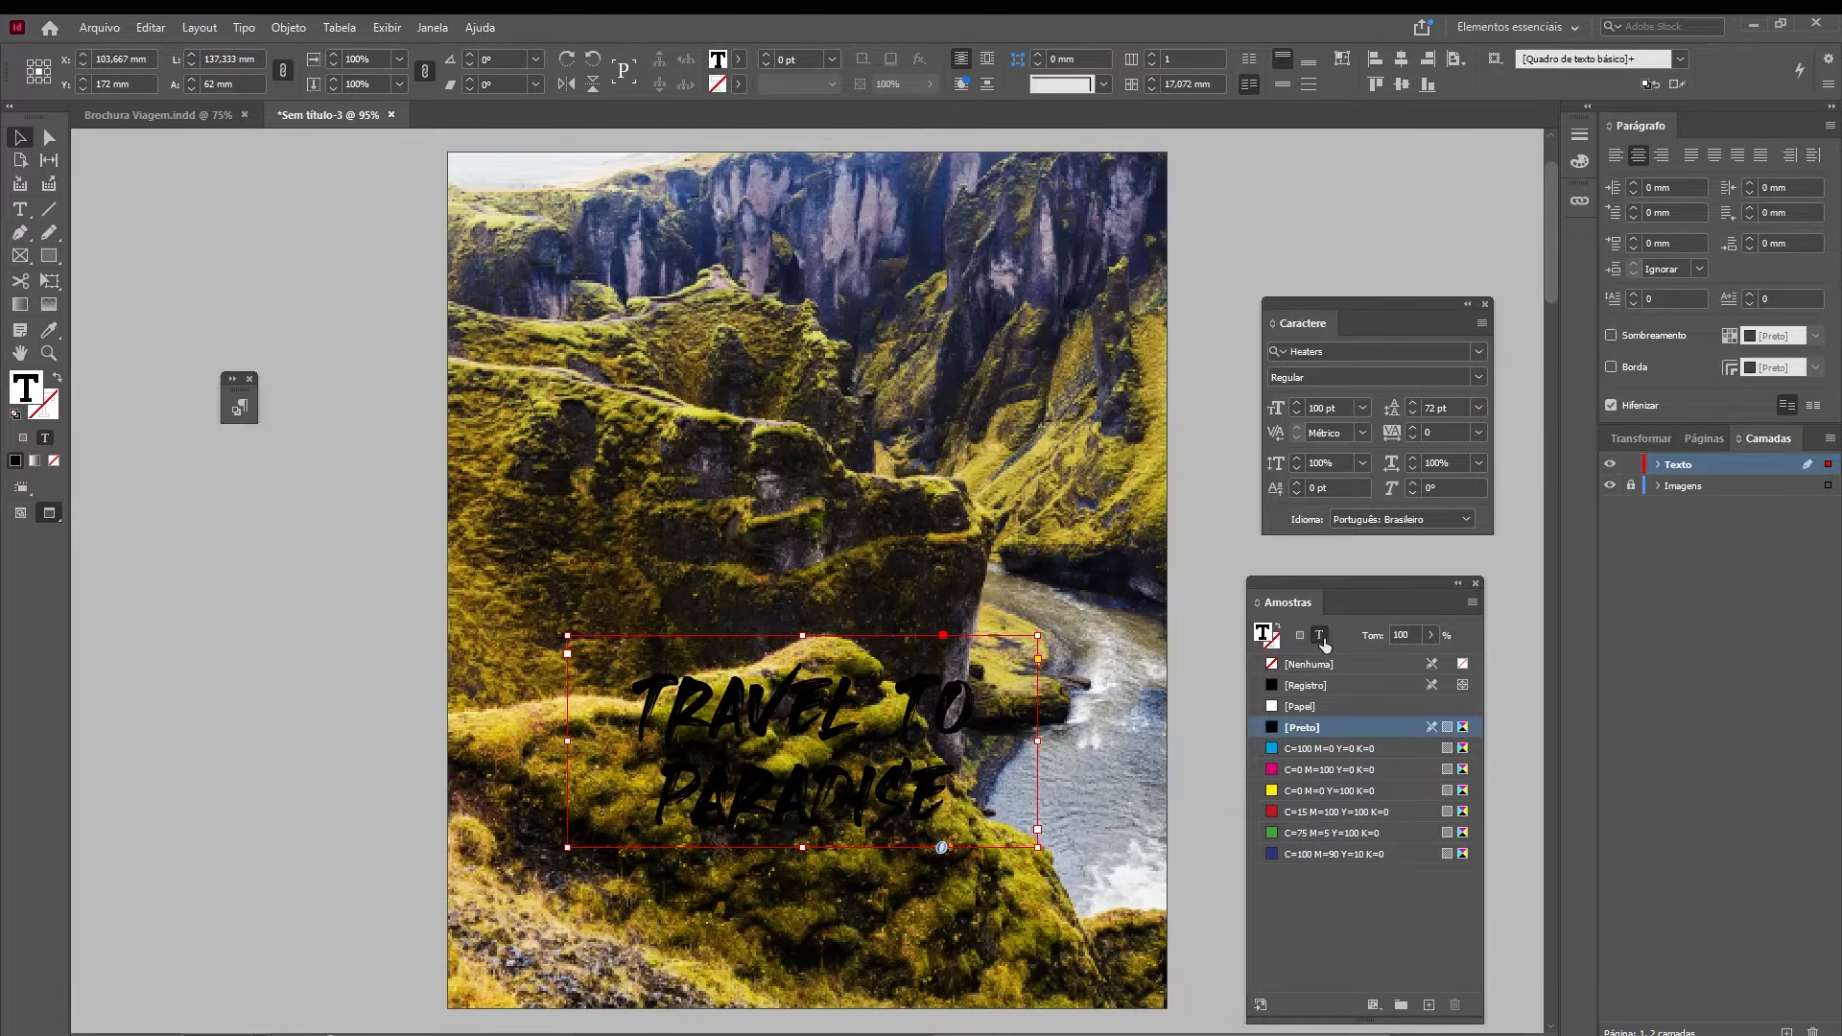
pyautogui.click(1306, 707)
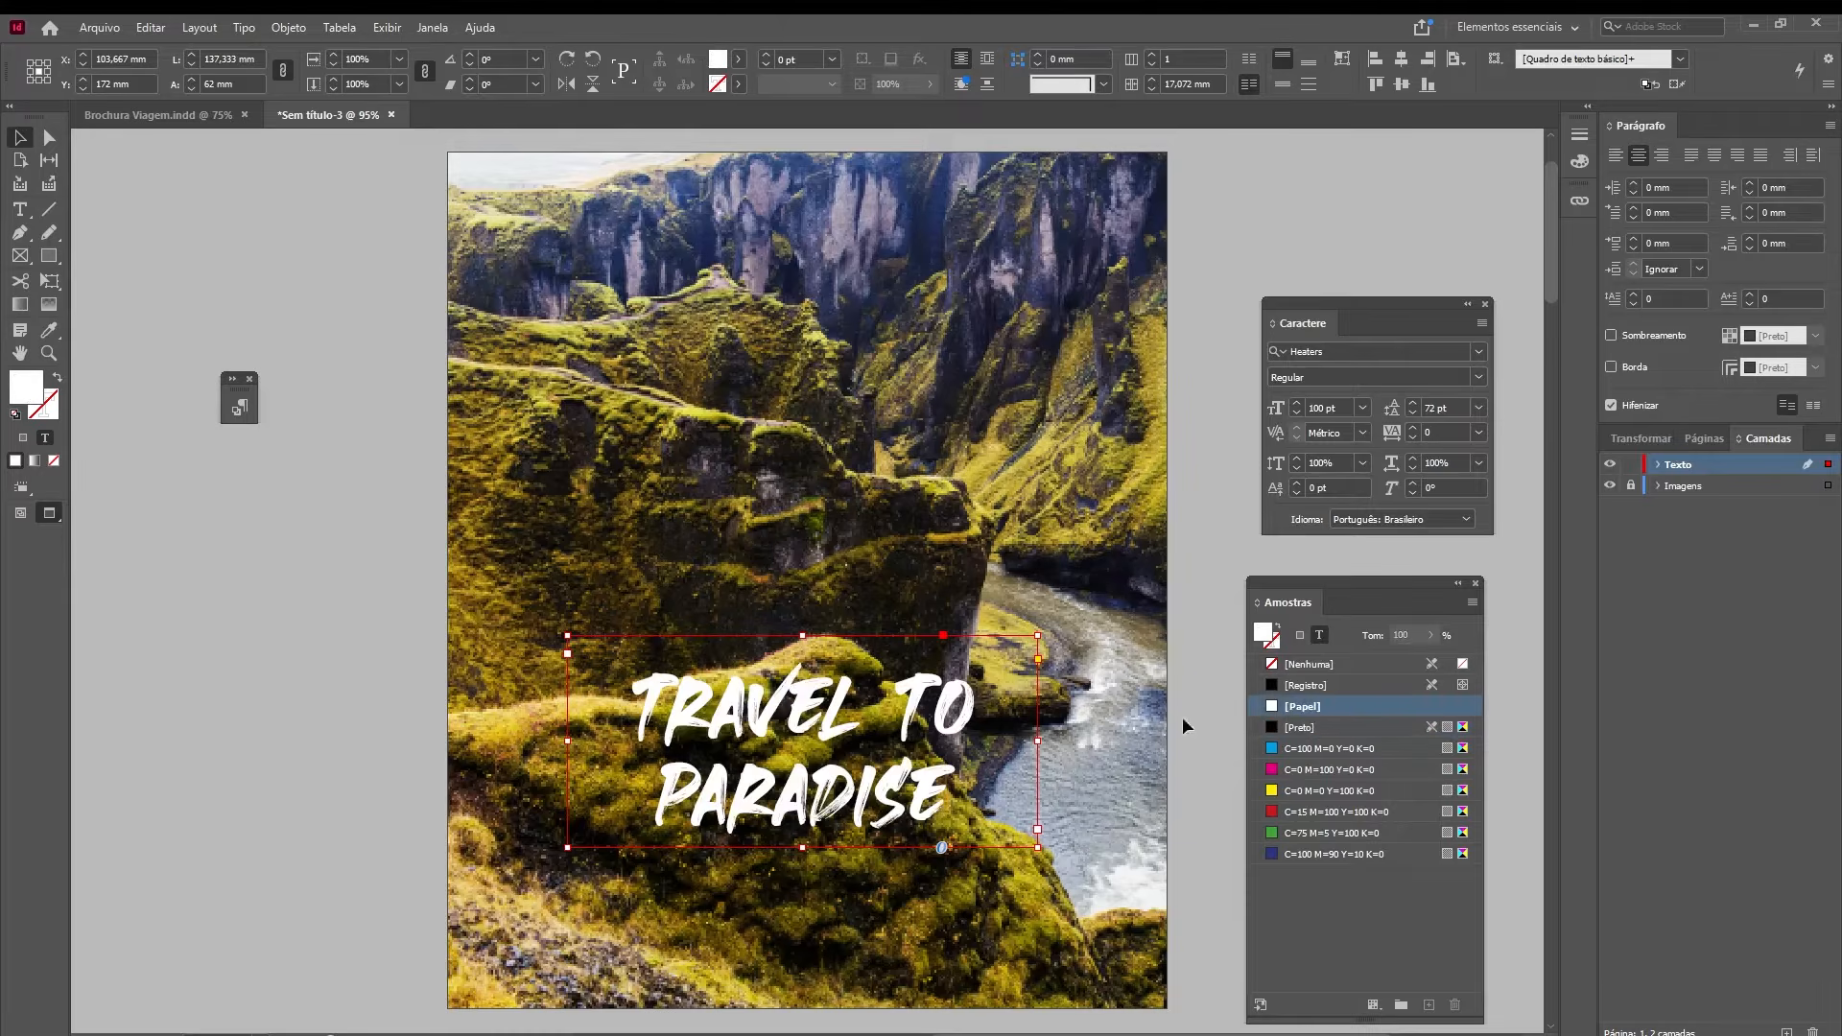
pyautogui.click(338, 660)
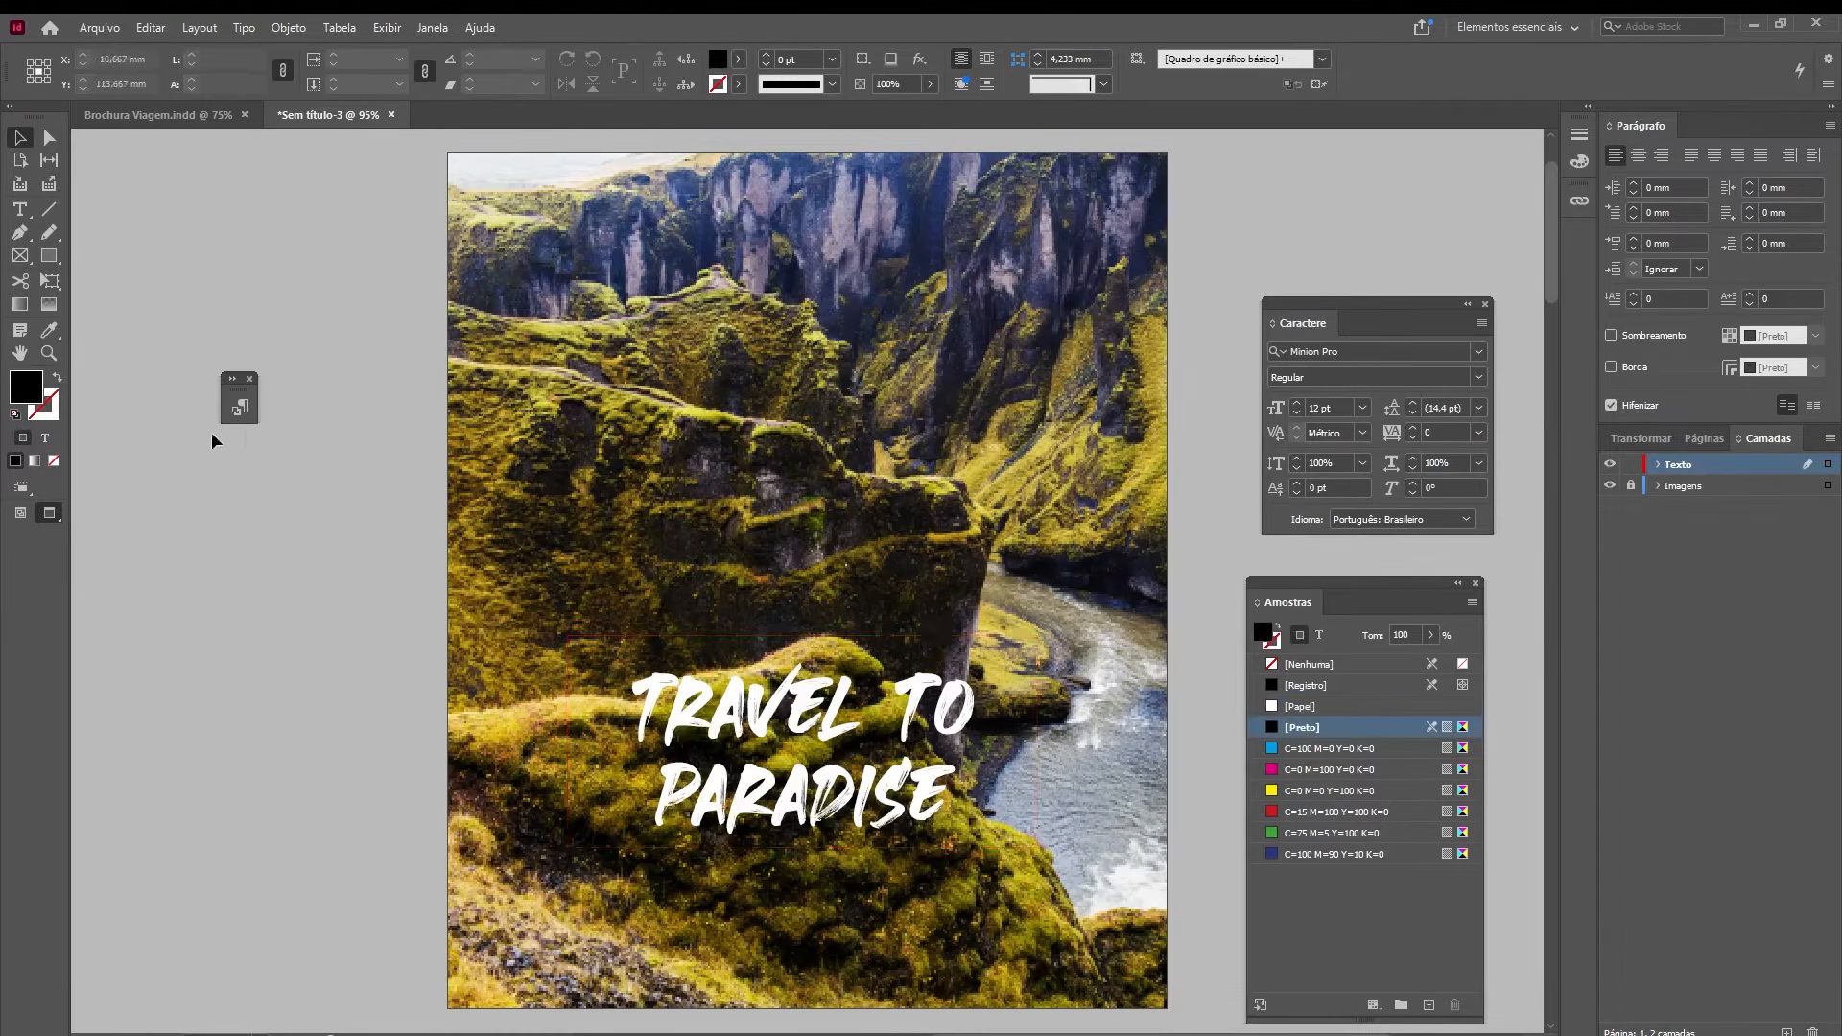
# - Draw a rectangle about 121 x 64 mm around the title, with no fill and a 1 pt [Papel] stroke
pyautogui.click(57, 261)
pyautogui.click(57, 378)
pyautogui.click(48, 416)
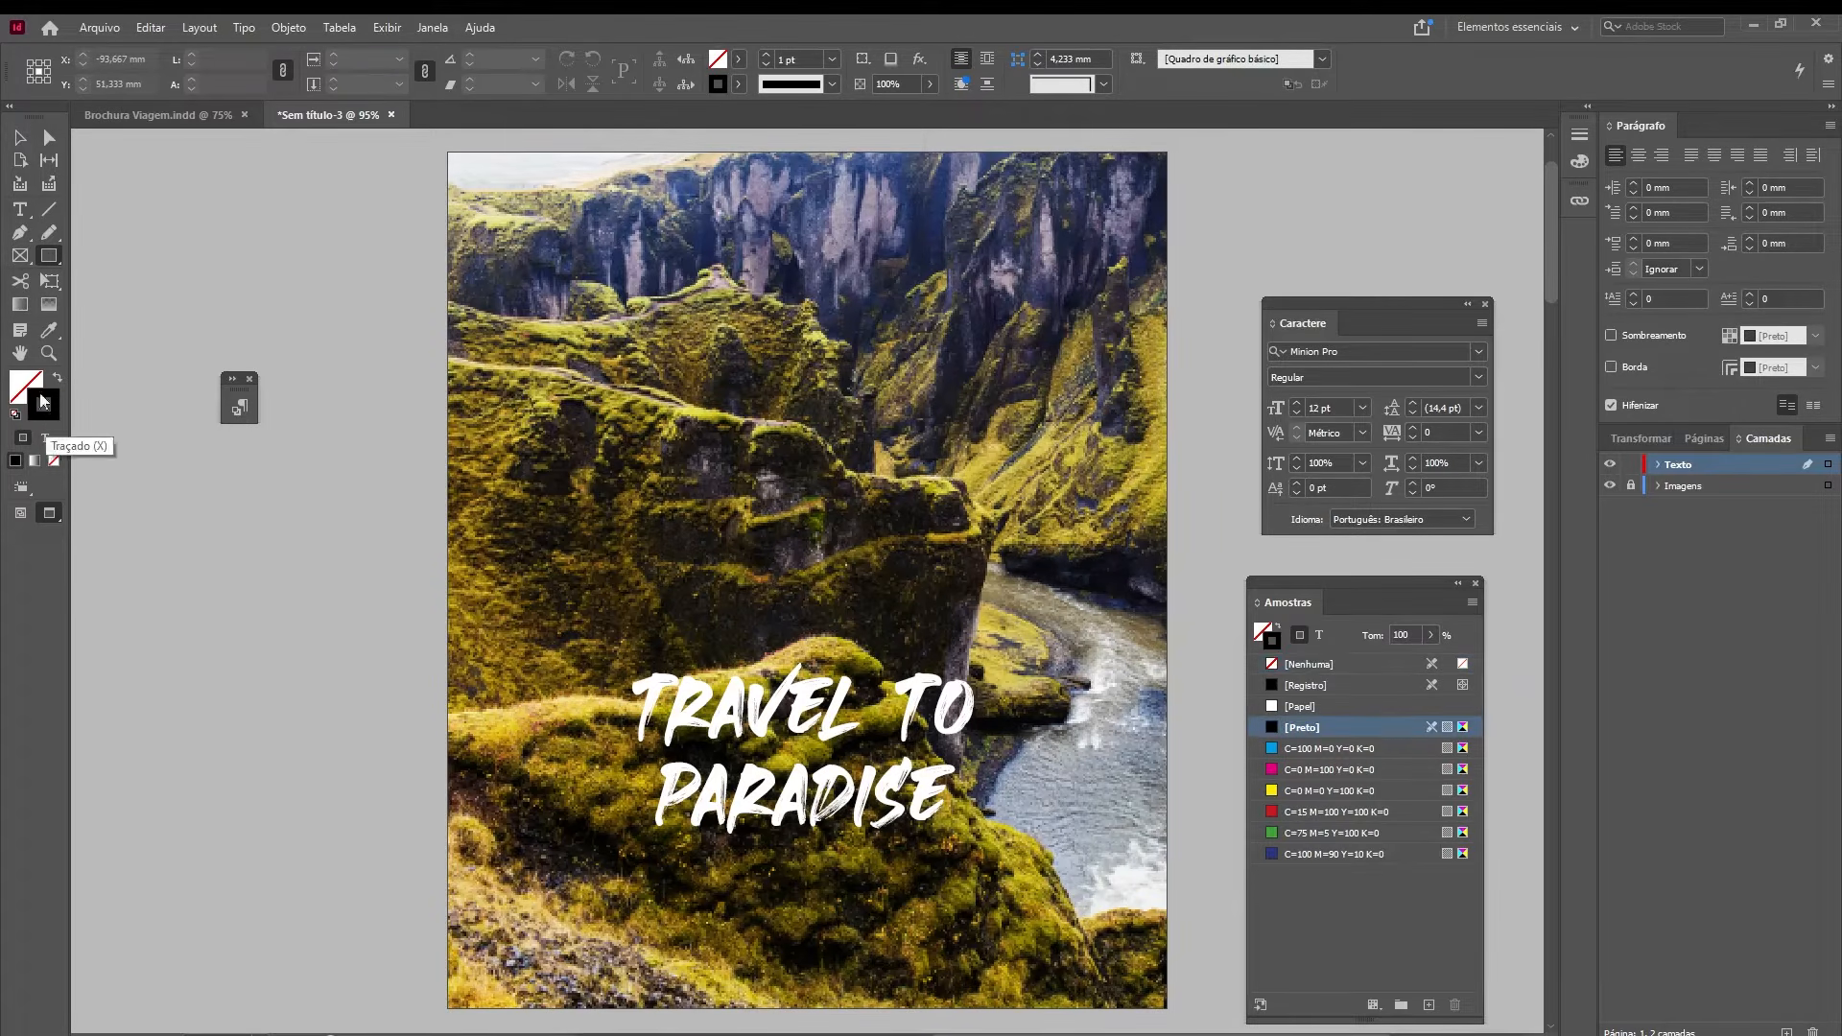
pyautogui.click(1331, 708)
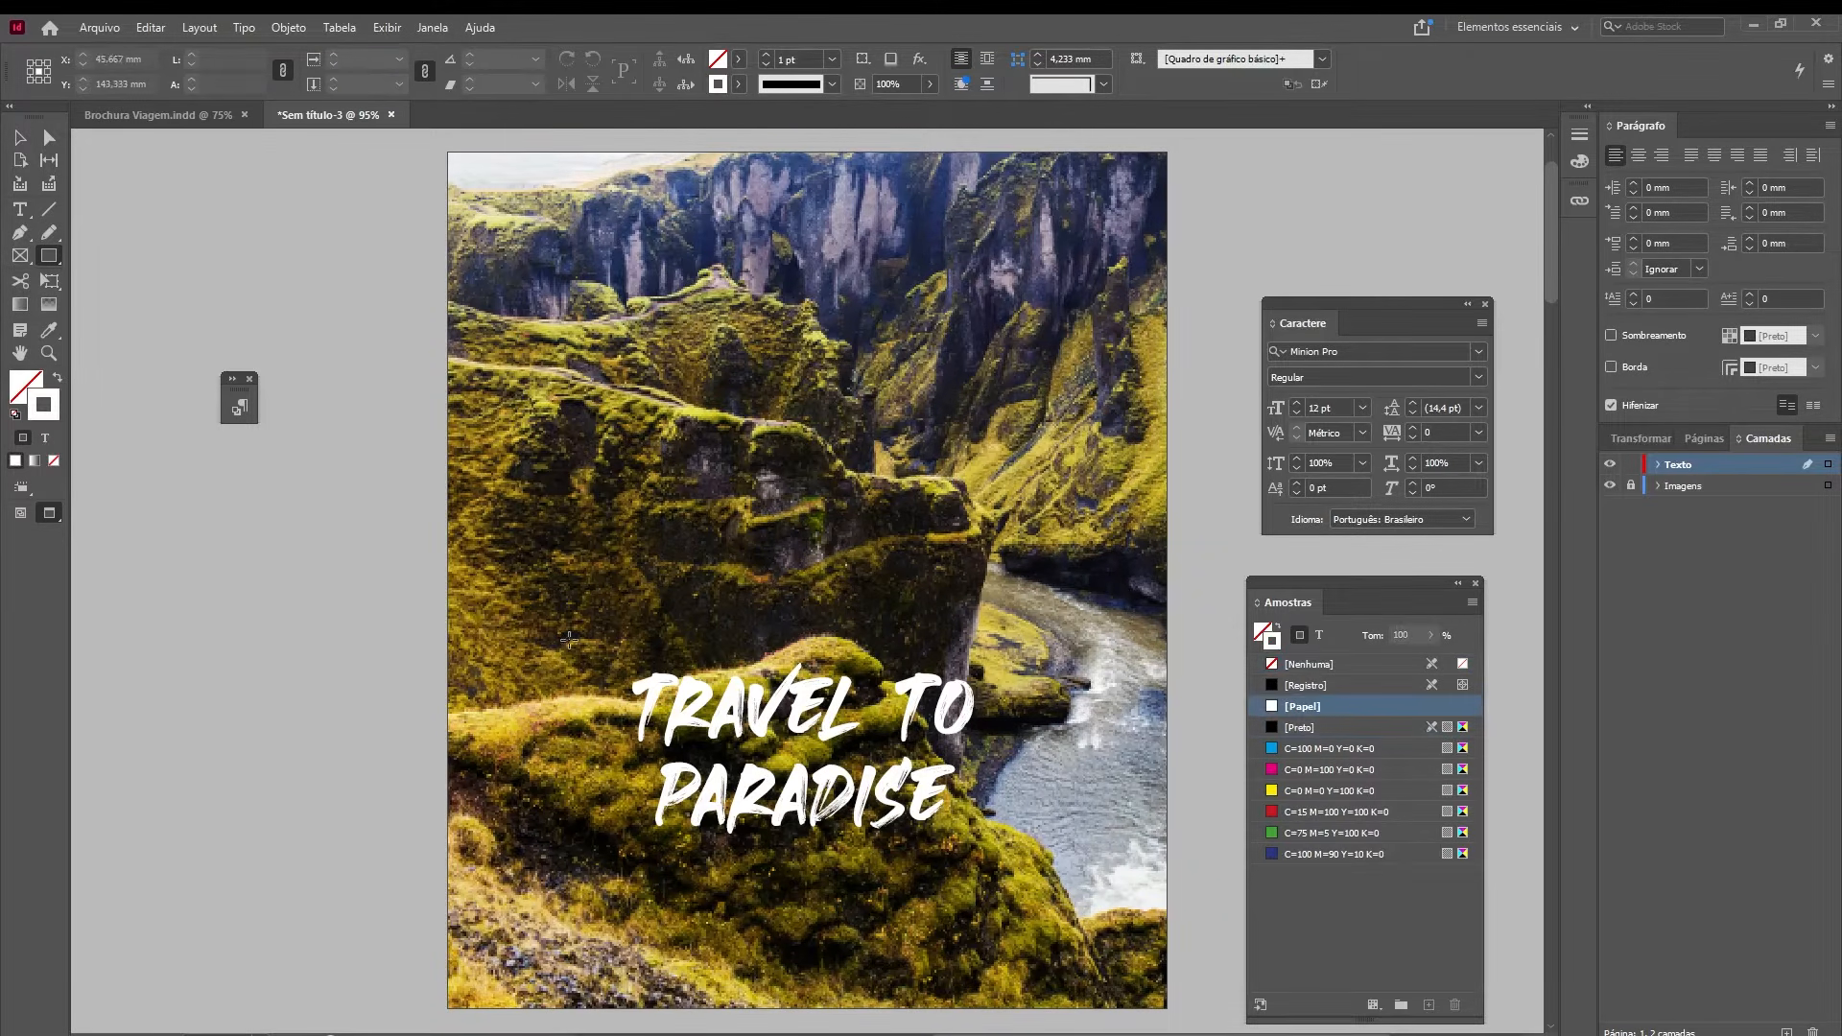
pyautogui.click(22, 391)
pyautogui.moveTo(598, 638); pyautogui.dragTo(1012, 858)
# - Select the rectangle together with the title frame and align them by their horizontal centres
pyautogui.press('v')
pyautogui.keyDown('shift'); pyautogui.click(866, 738); pyautogui.keyUp('shift')
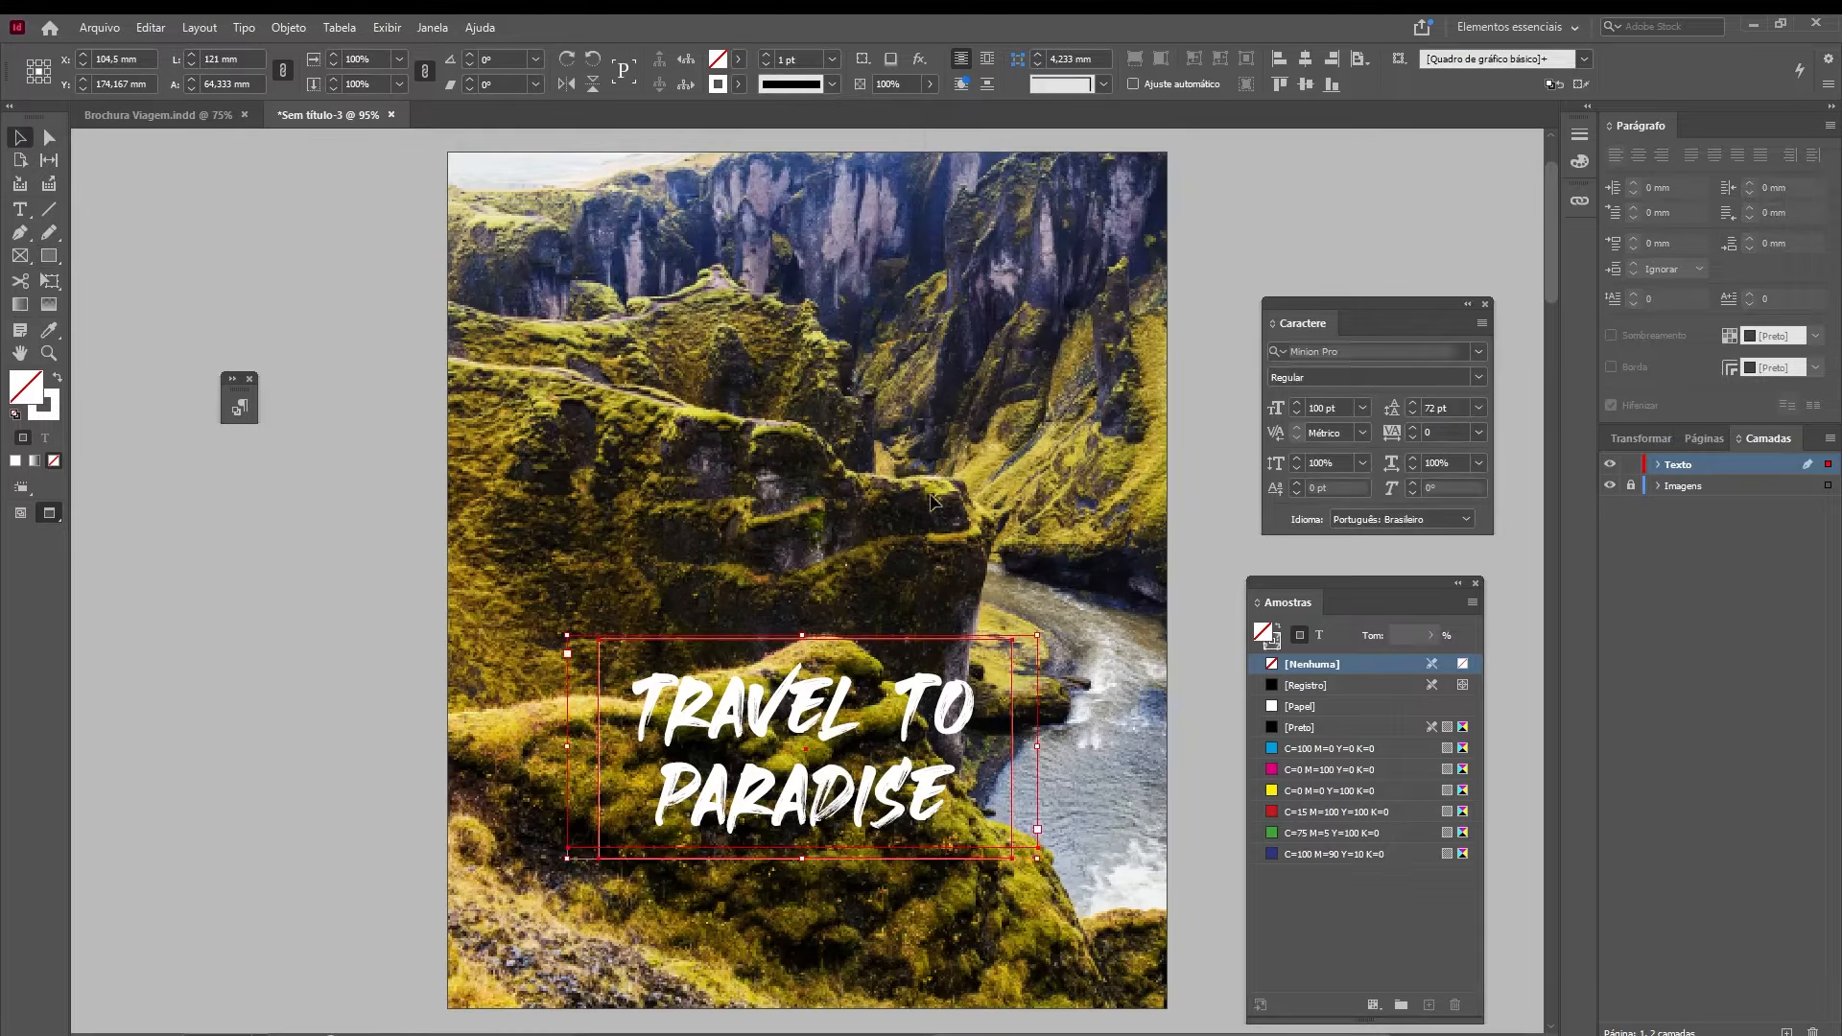
pyautogui.click(1305, 65)
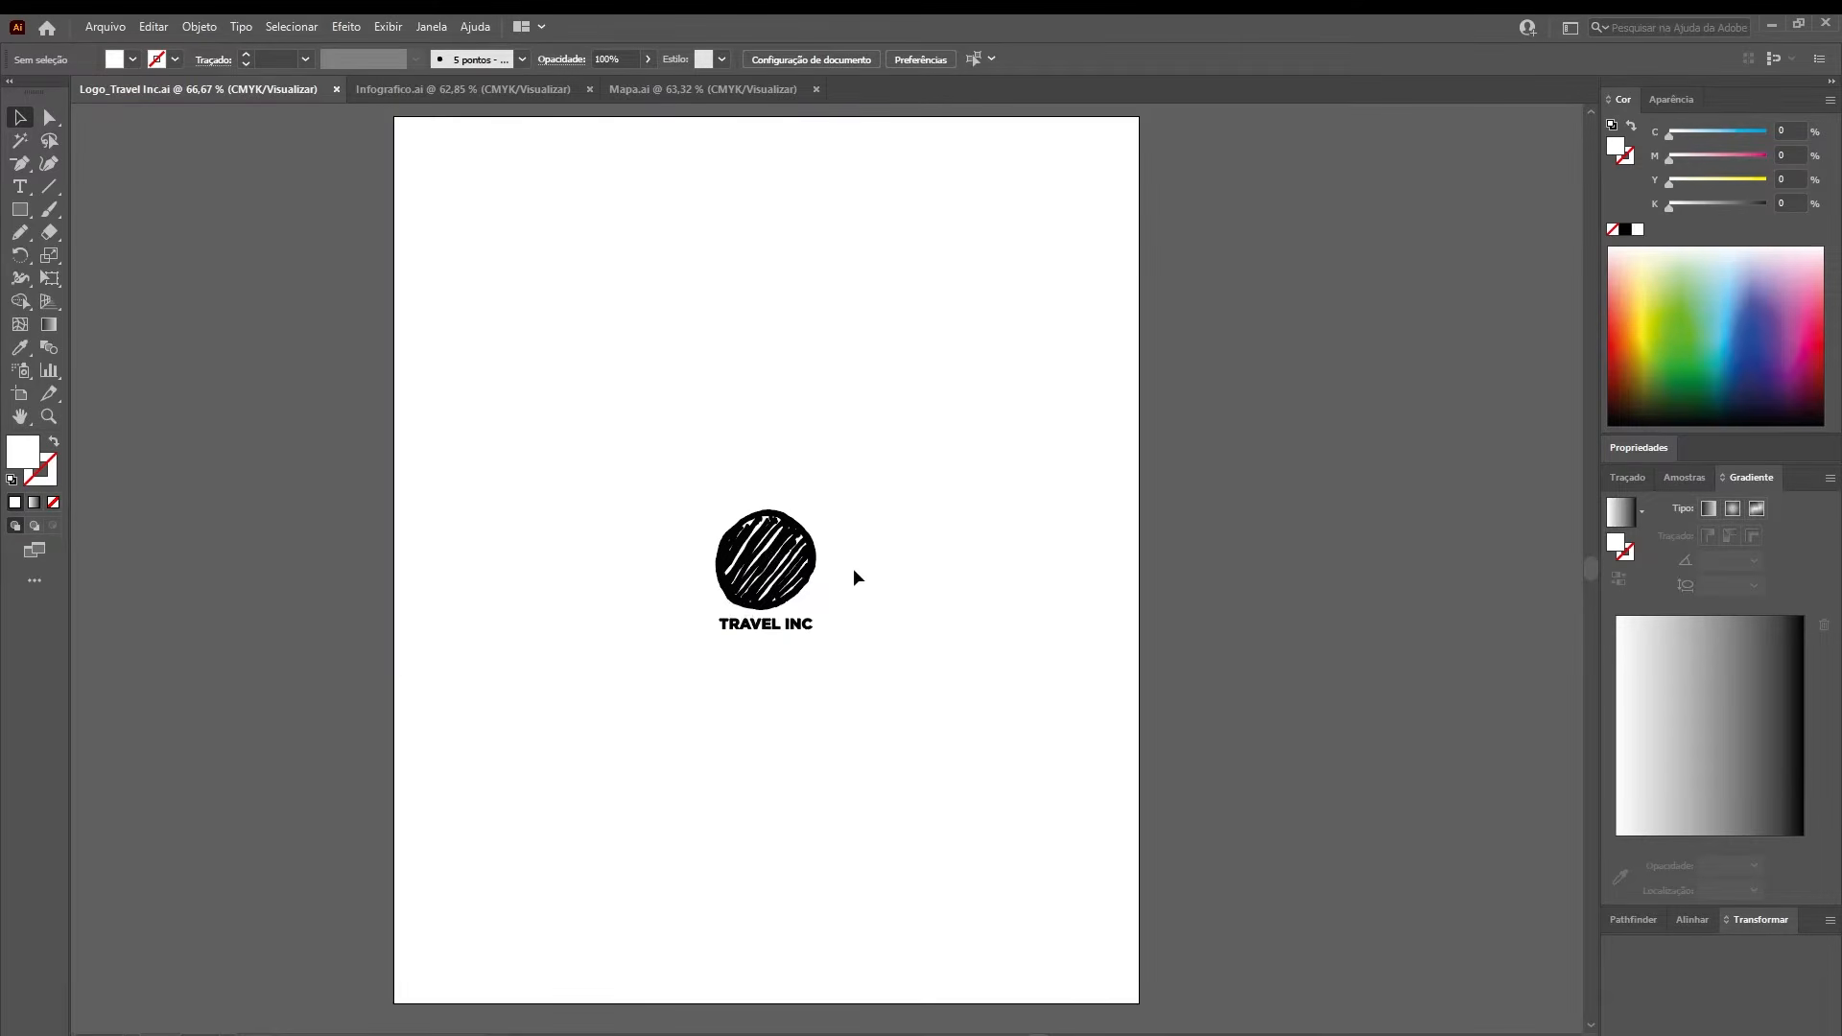
# - Switch to Illustrator, make a white duplicate of the TRAVEL INC logo beside the artboard, and copy it
pyautogui.click(720, 577)
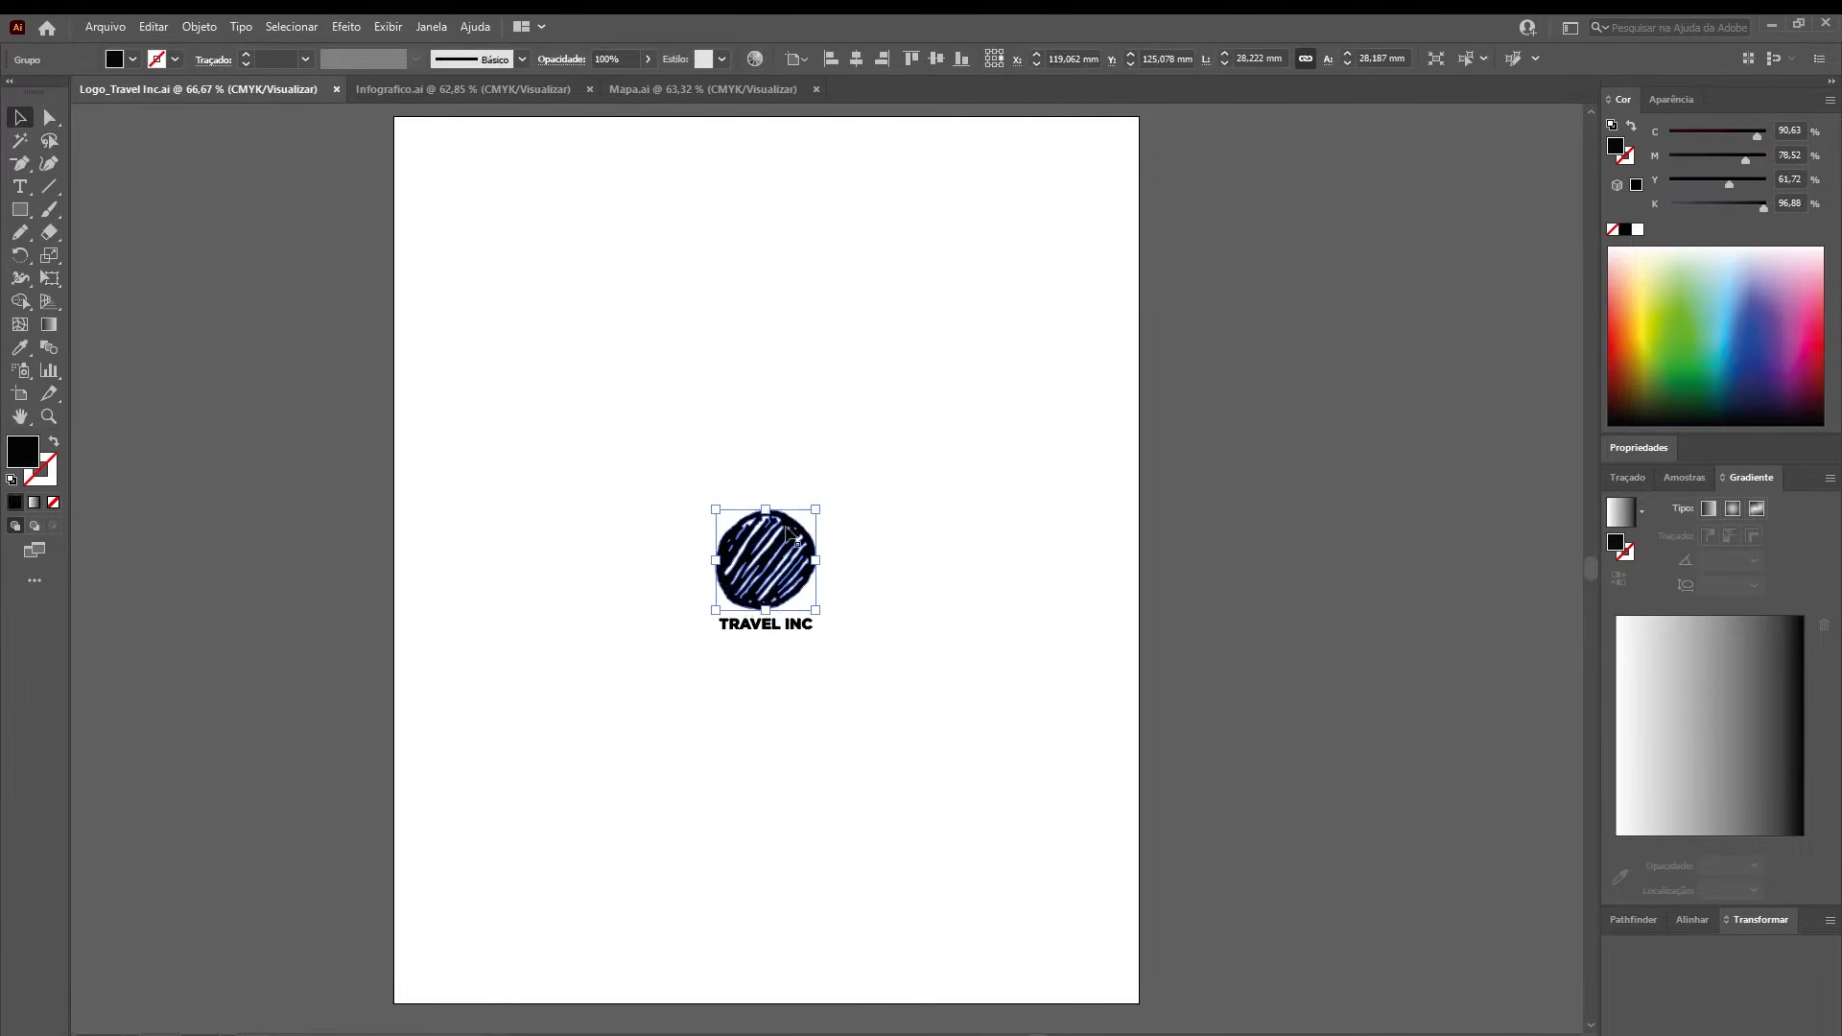
pyautogui.moveTo(905, 472); pyautogui.dragTo(1242, 626)
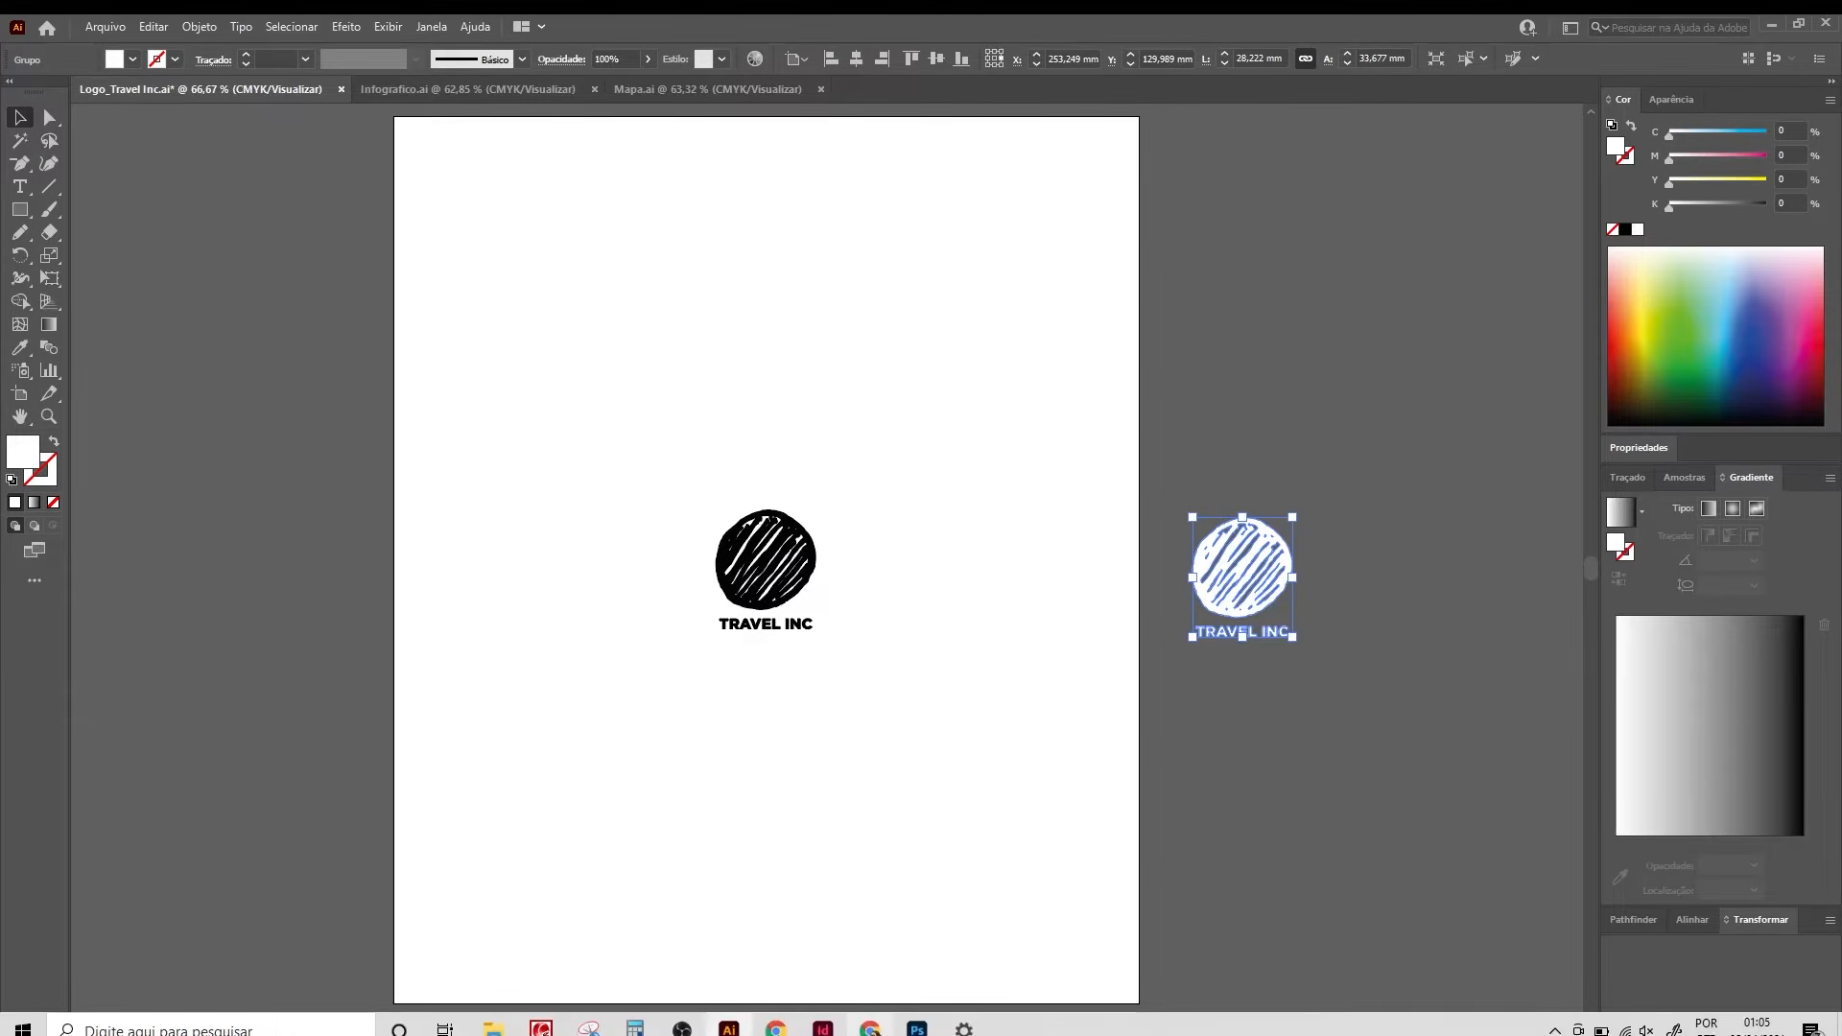
pyautogui.click(908, 905)
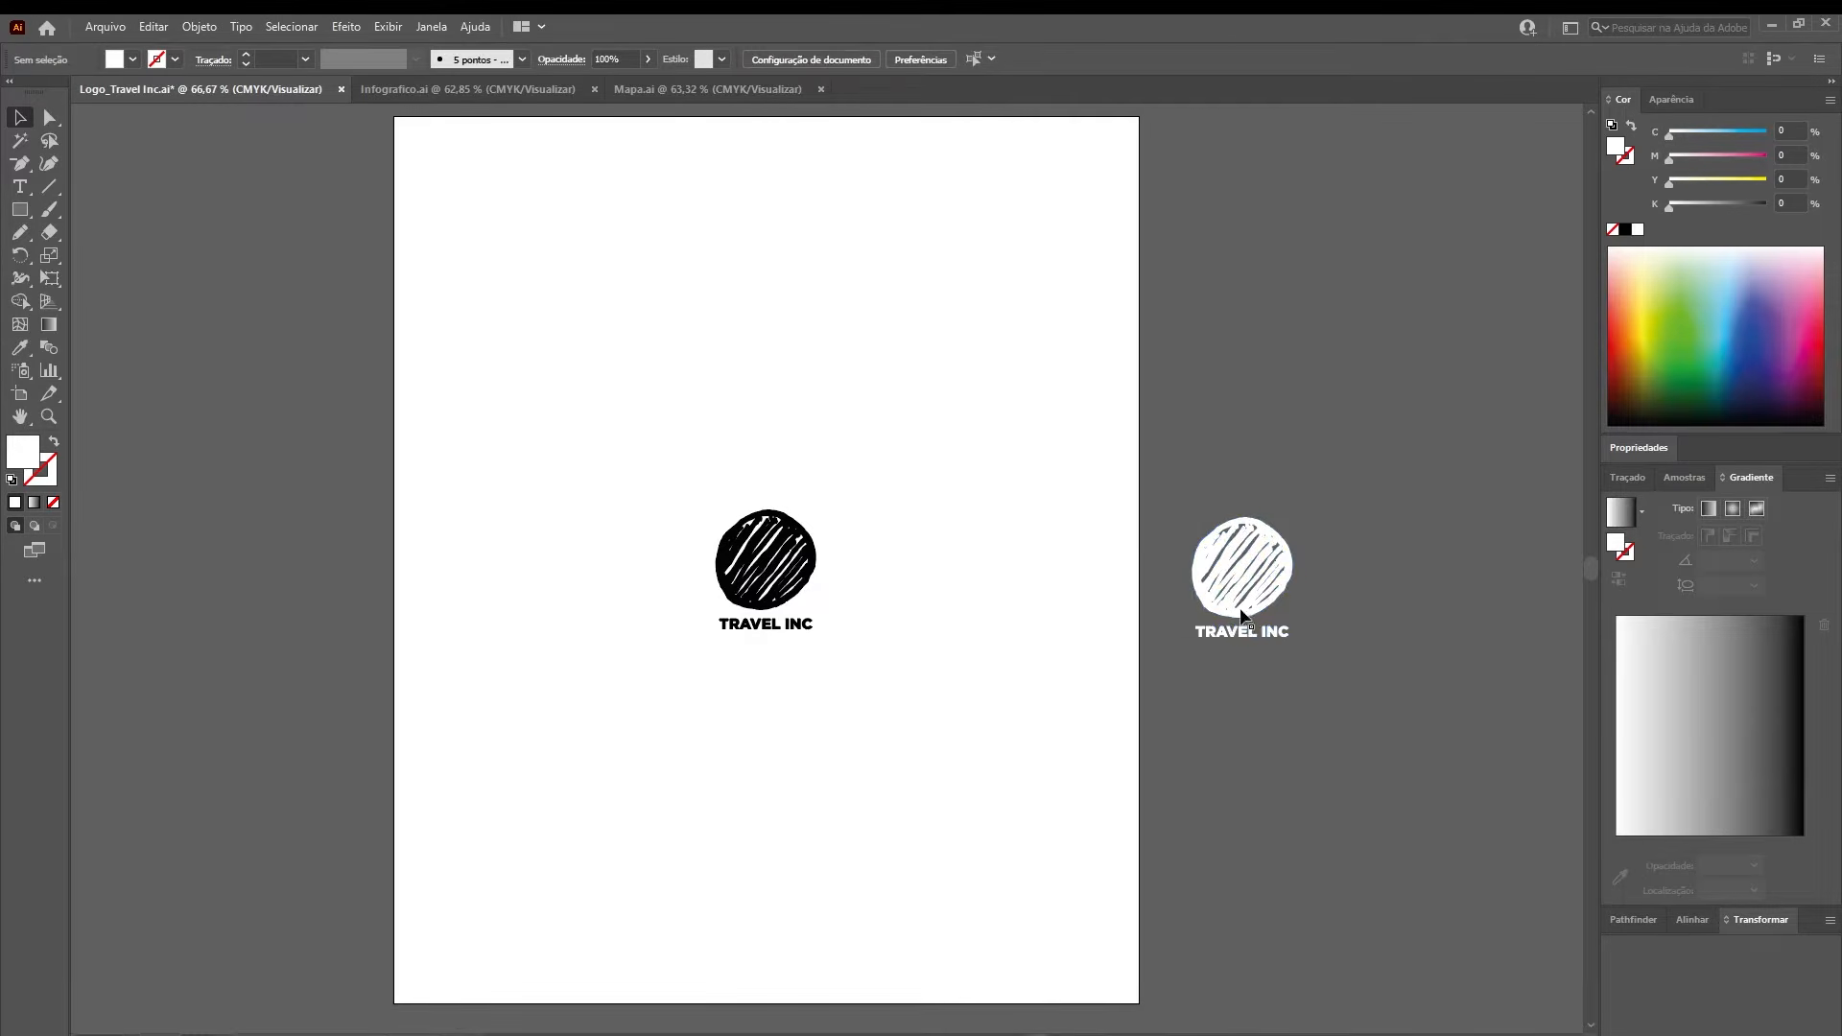
pyautogui.click(1242, 611)
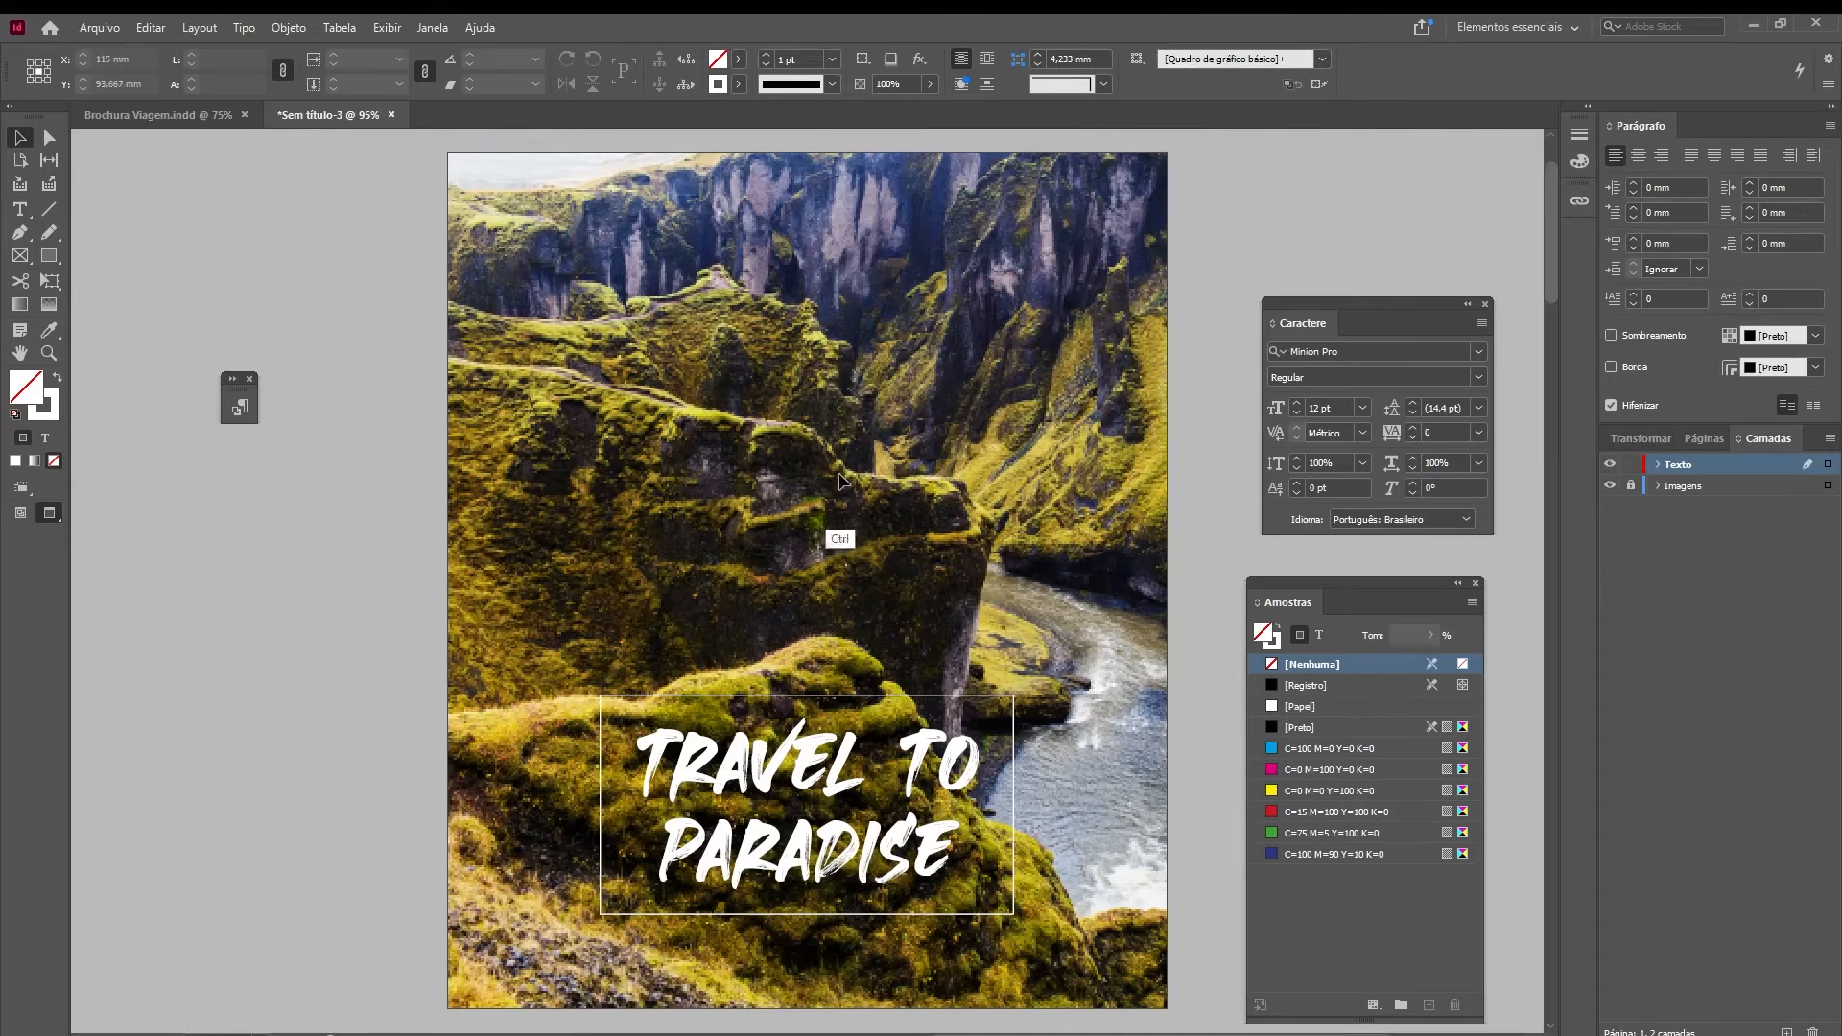
# - Paste the white logo onto the InDesign cover, move it to the top centre, and scale it down slightly
pyautogui.hotkey('ctrl', 'v')
pyautogui.moveTo(811, 574); pyautogui.dragTo(814, 232)
pyautogui.press('e')
pyautogui.moveTo(861, 293); pyautogui.dragTo(835, 320)
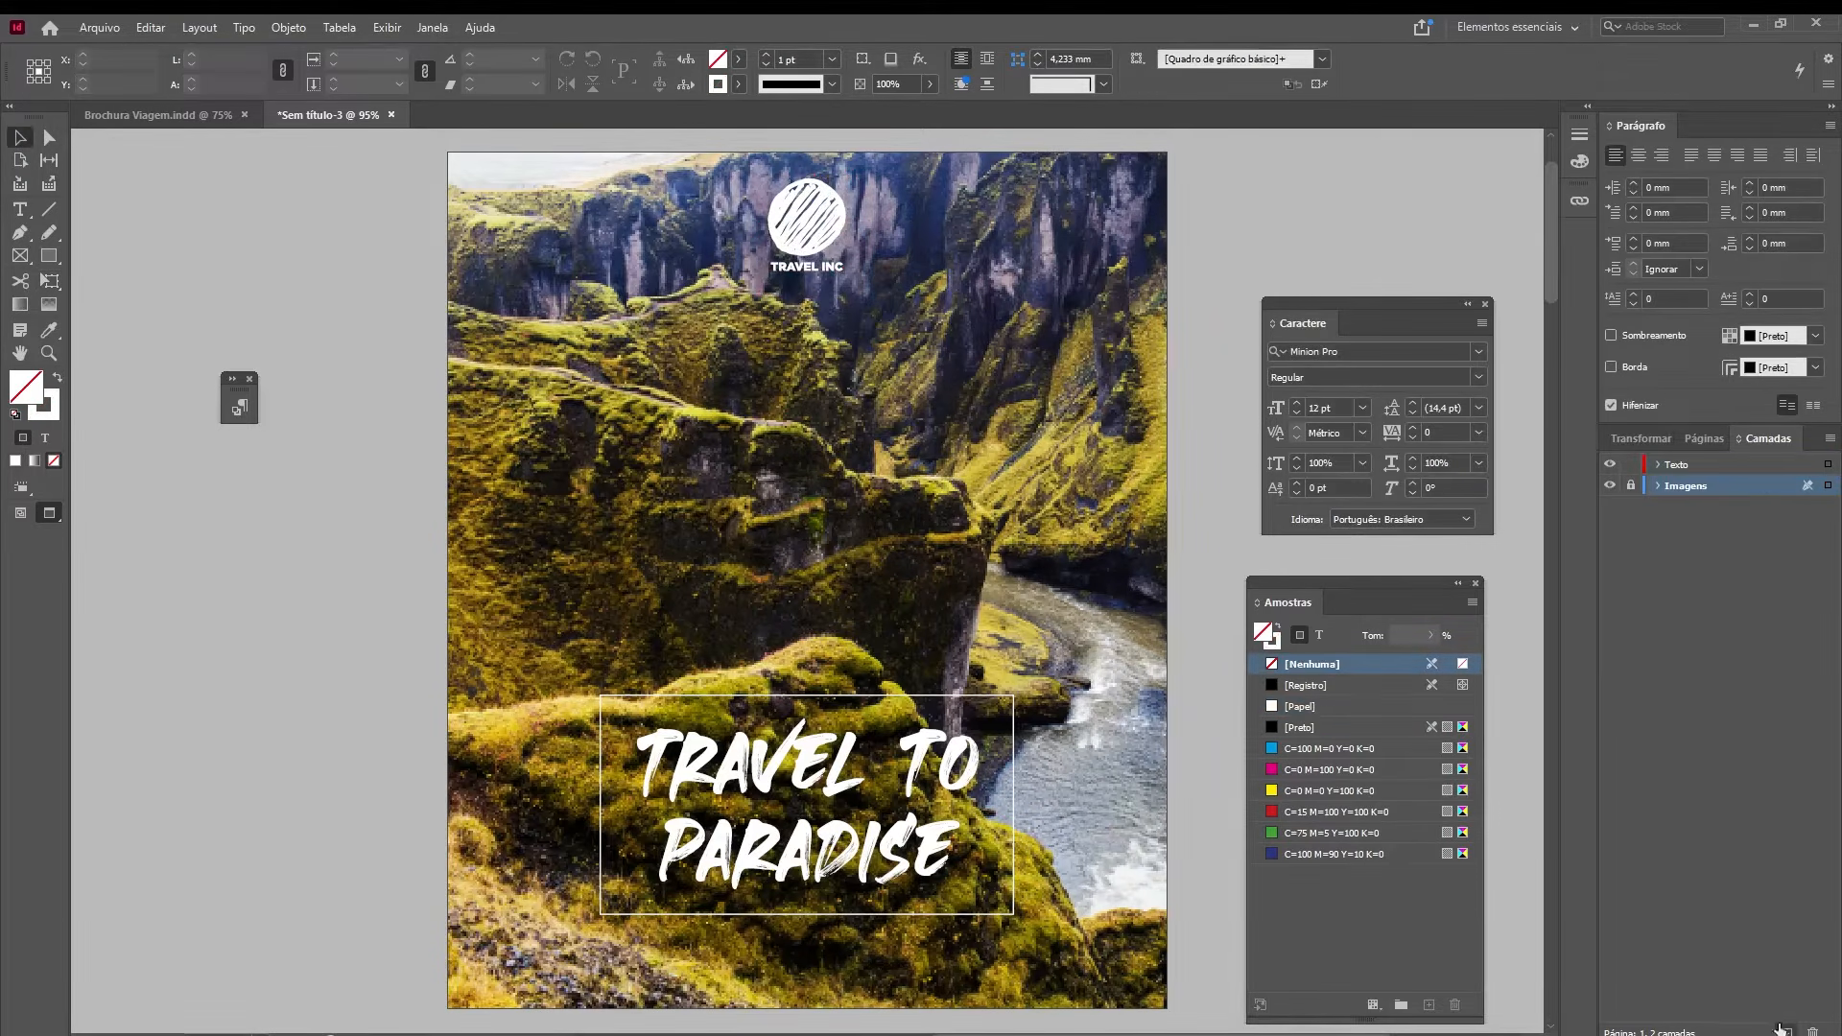
# - Add a new layer directly above Imagens and name it Grafismos
pyautogui.click(1787, 1032)
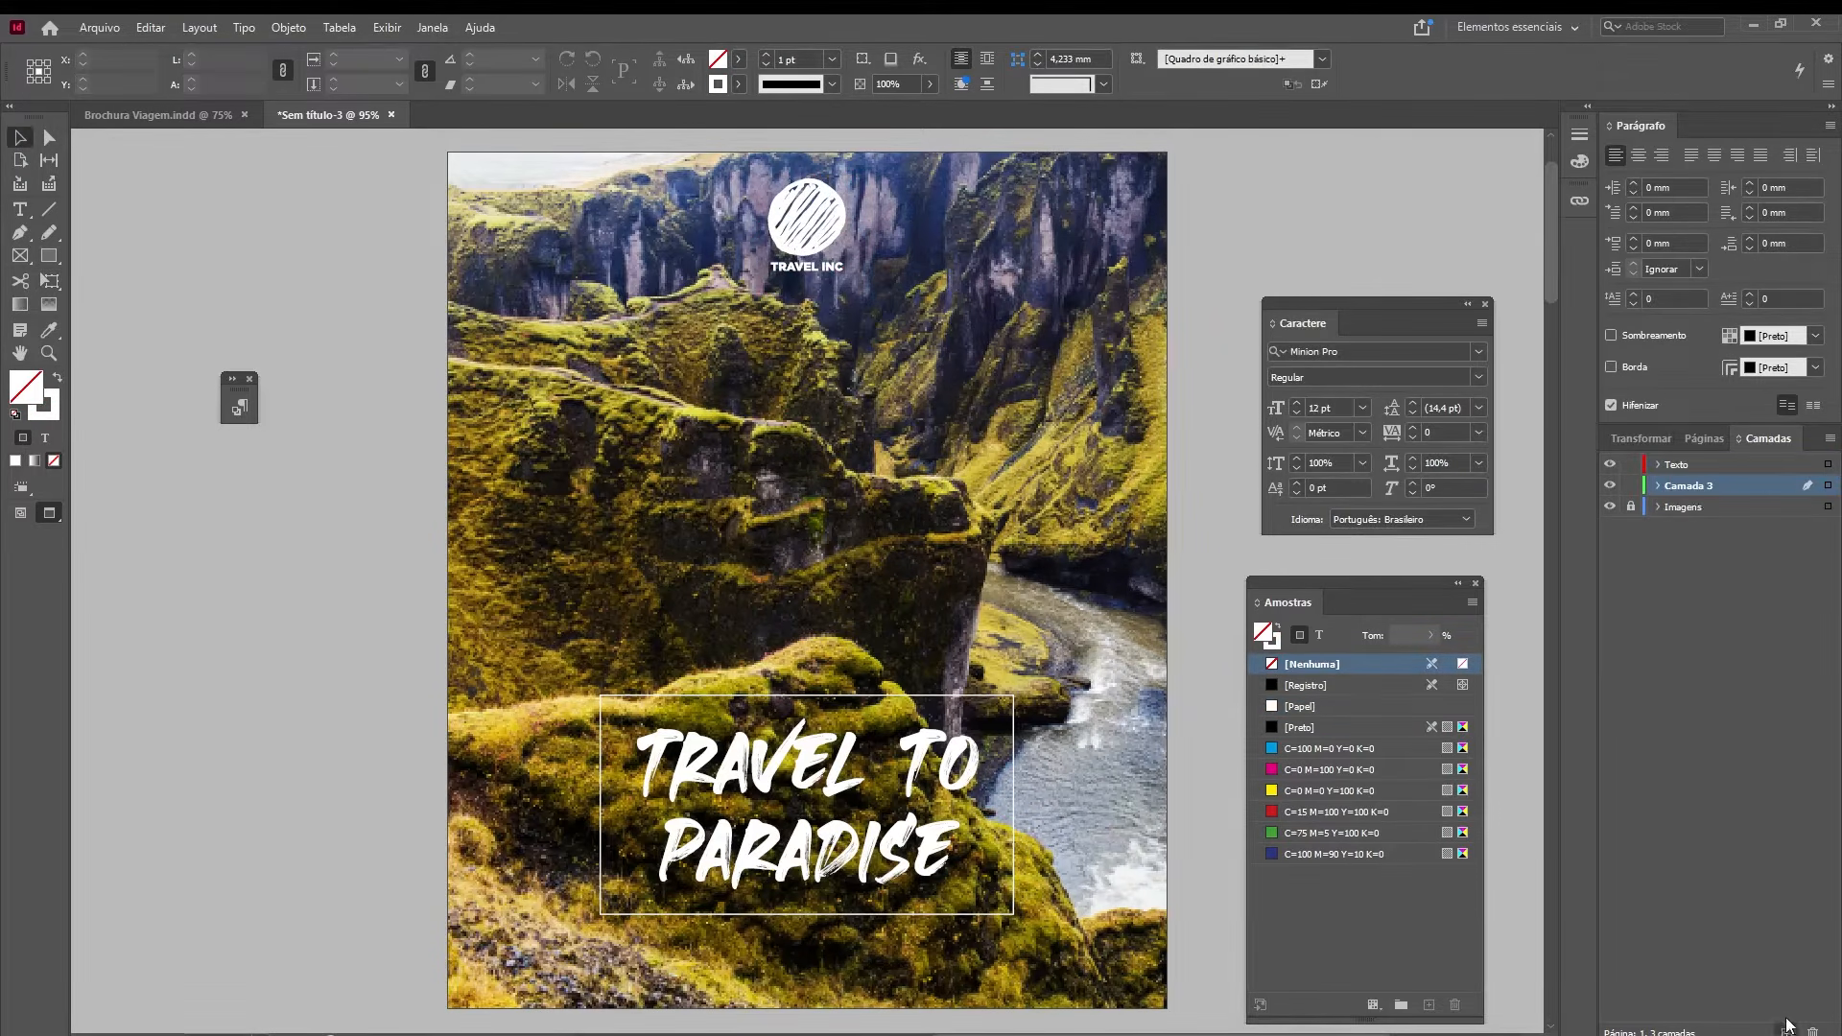
pyautogui.doubleClick(1682, 487)
pyautogui.write('gRAFIS')
pyautogui.write('MO')
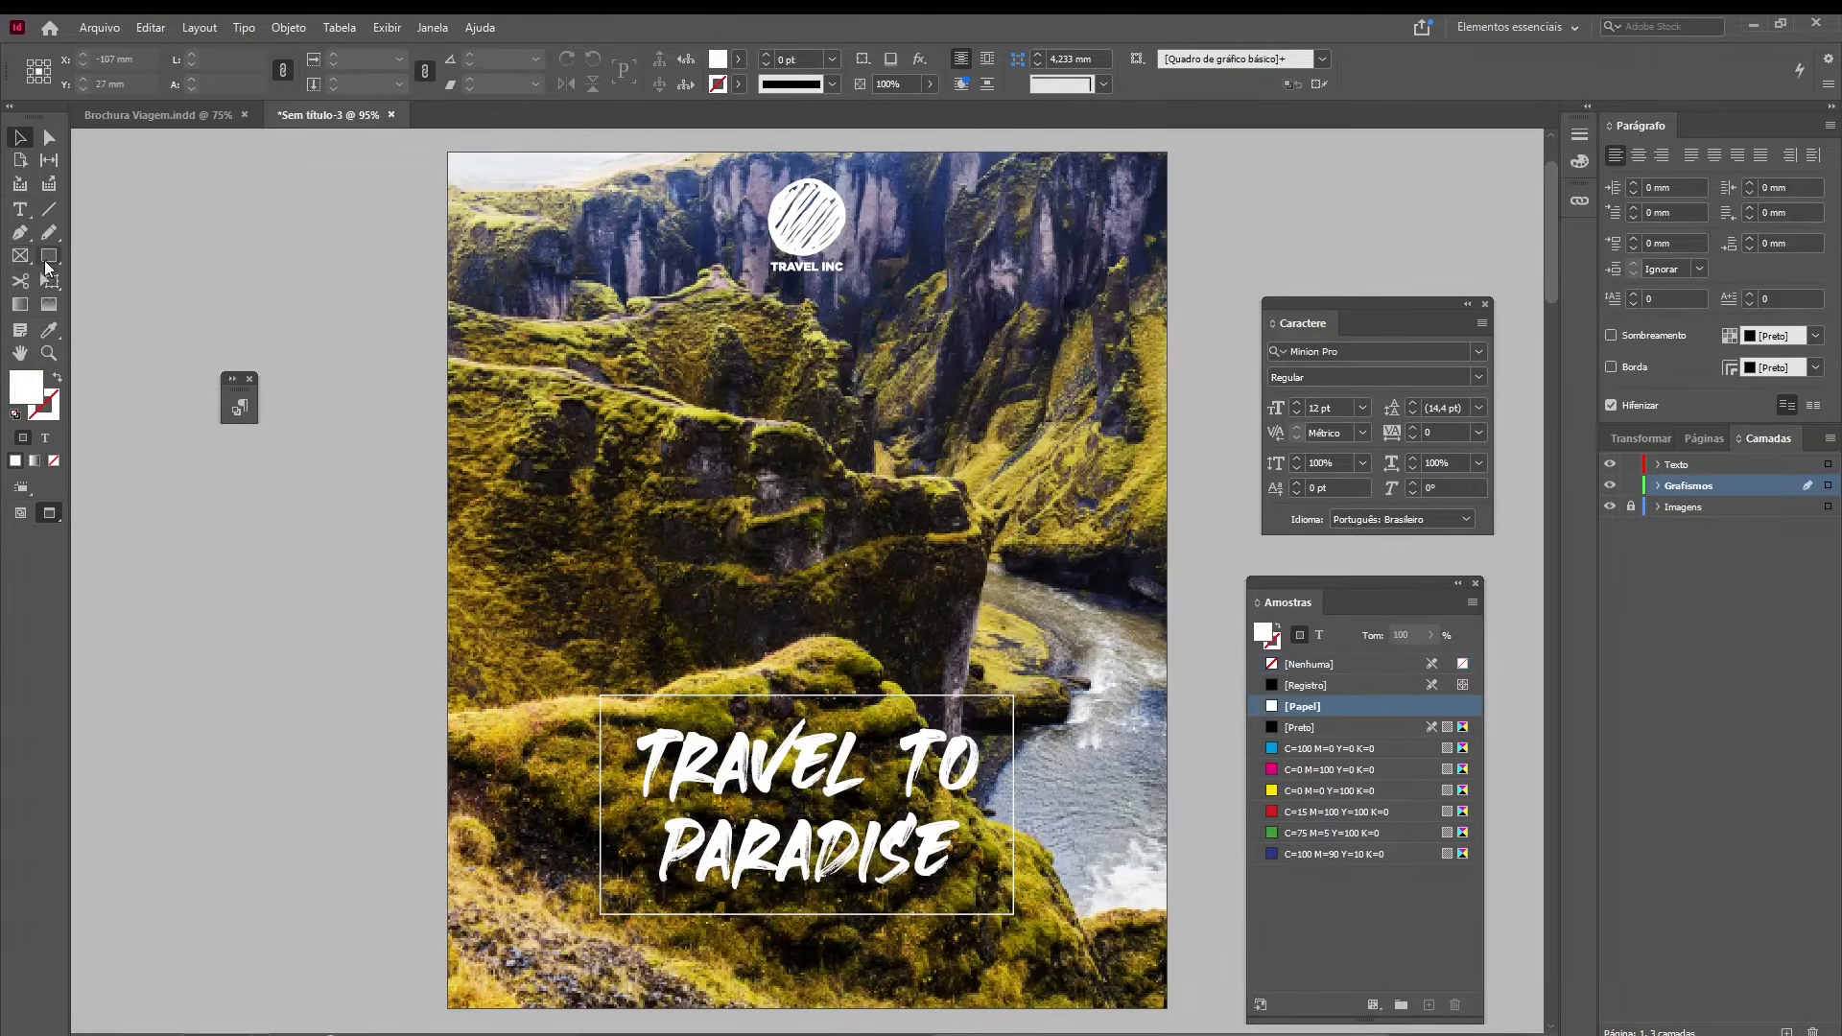
# - Draw a rectangle about 39 x 43 mm behind the logo from the cover's top edge, filled dark green C=100 M=5 Y=100 K=73
pyautogui.click(49, 259)
pyautogui.moveTo(736, 151); pyautogui.dragTo(871, 313)
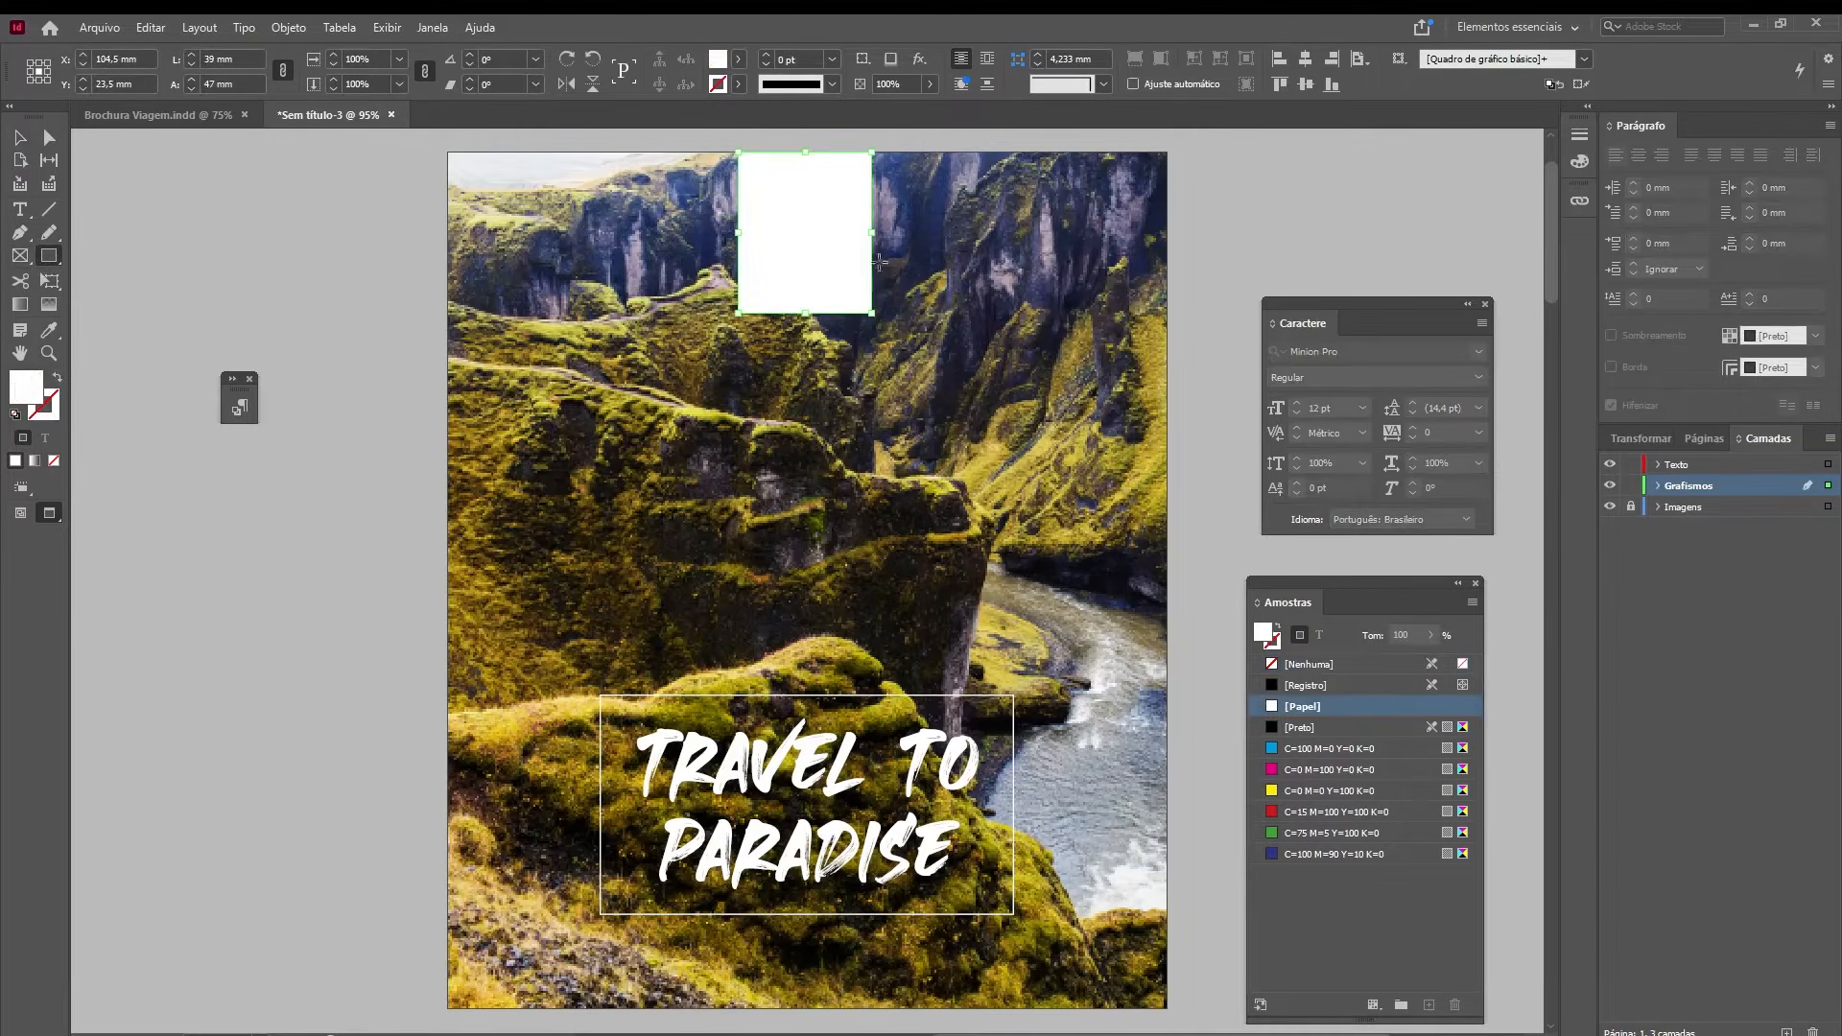
pyautogui.click(1316, 833)
pyautogui.click(17, 141)
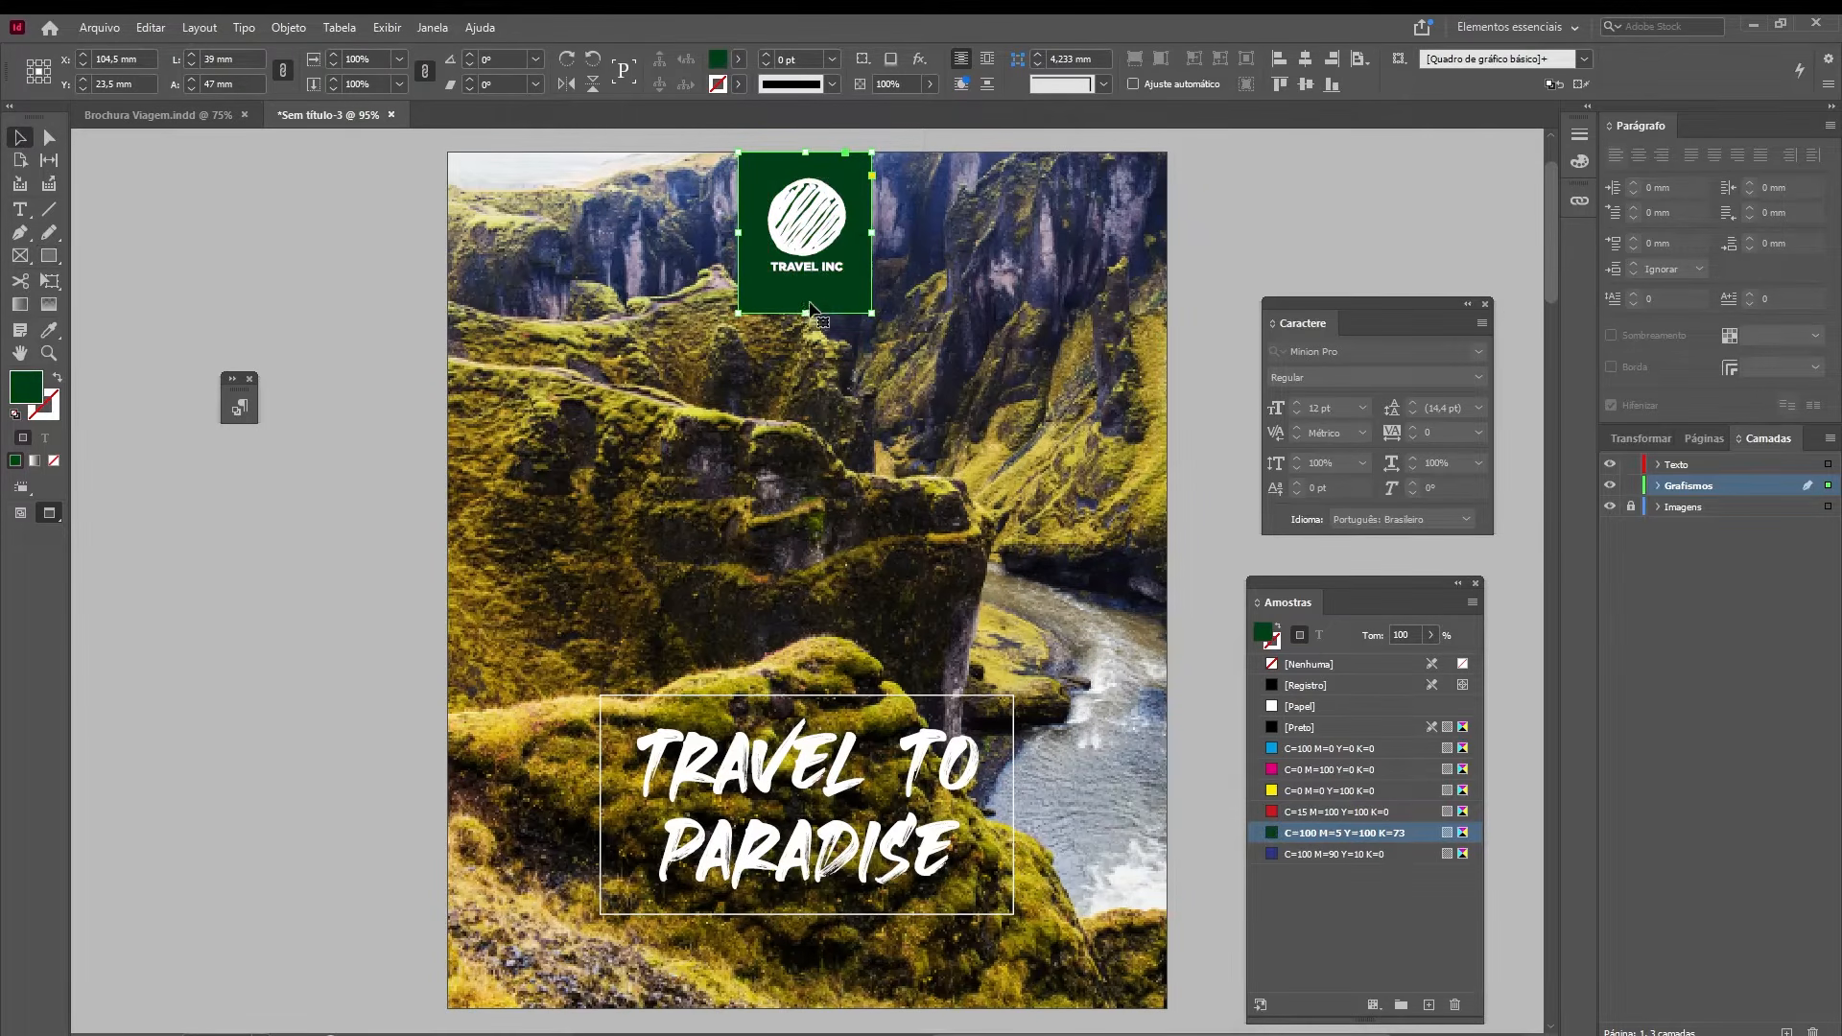
pyautogui.moveTo(806, 312); pyautogui.dragTo(806, 299)
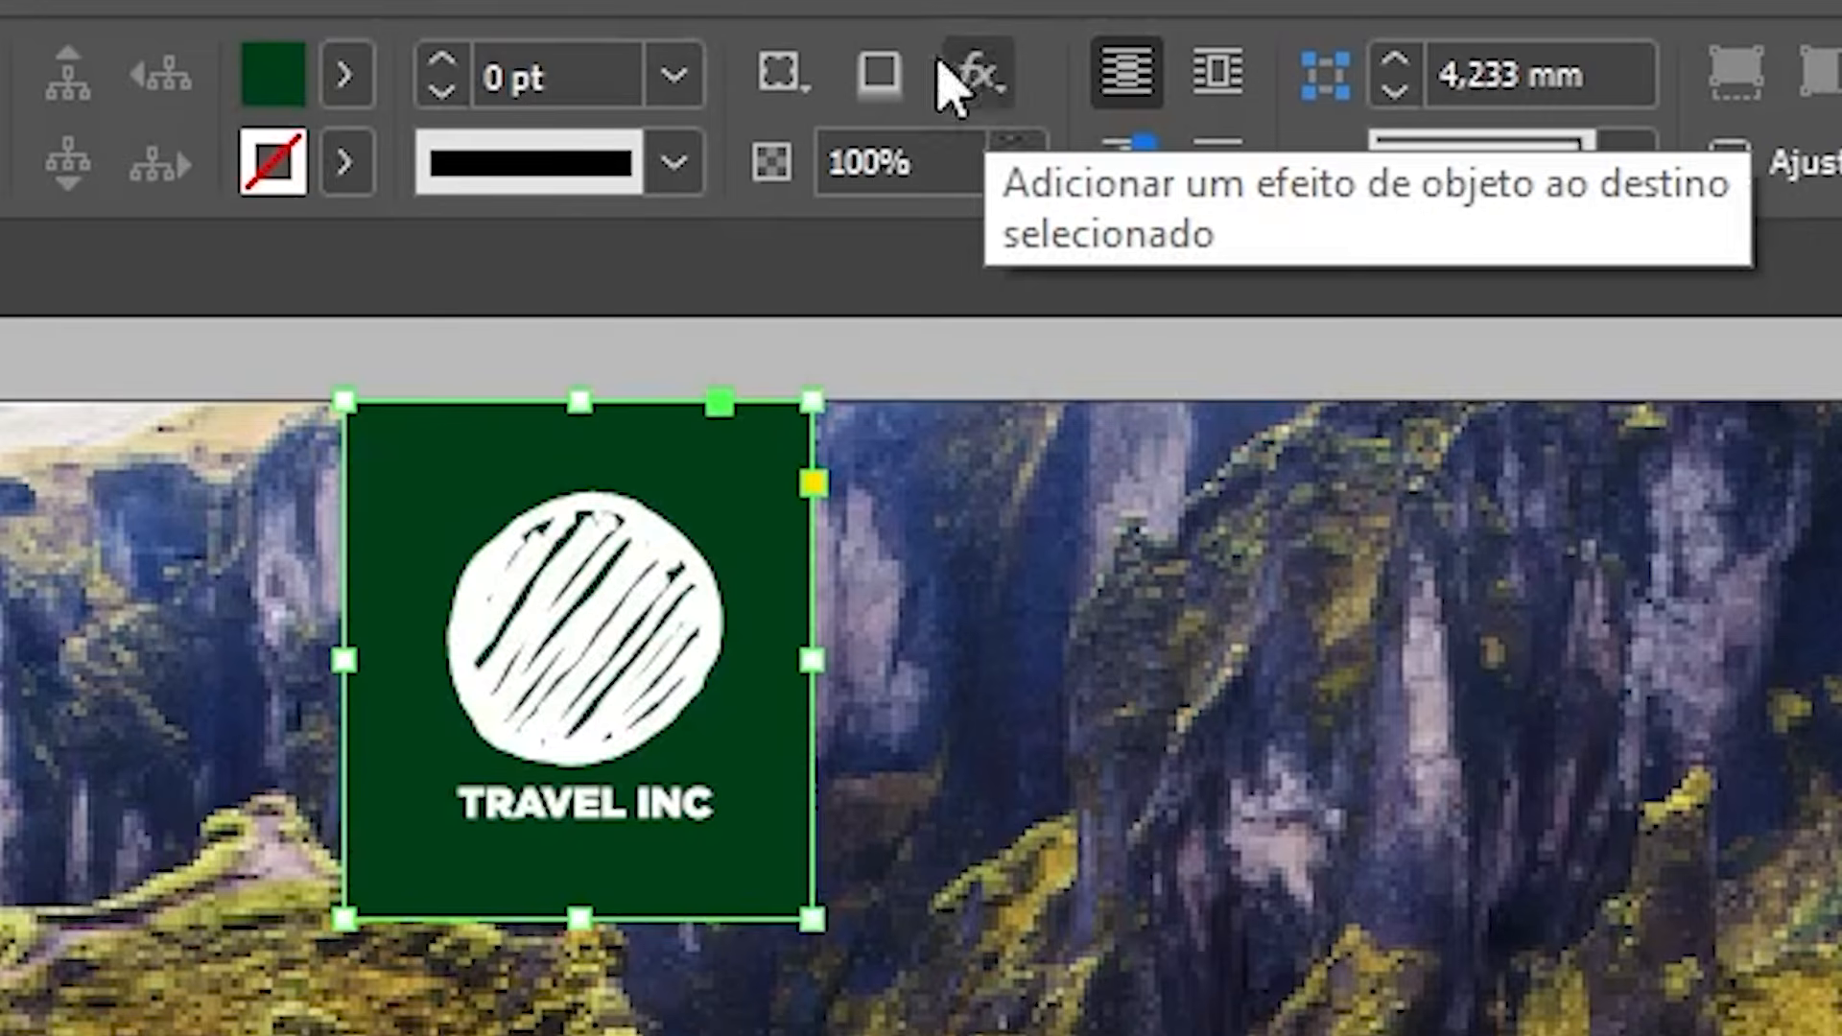
# - Set the green rectangle's transparency to Multiplicar mode with 80% opacity
pyautogui.click(978, 81)
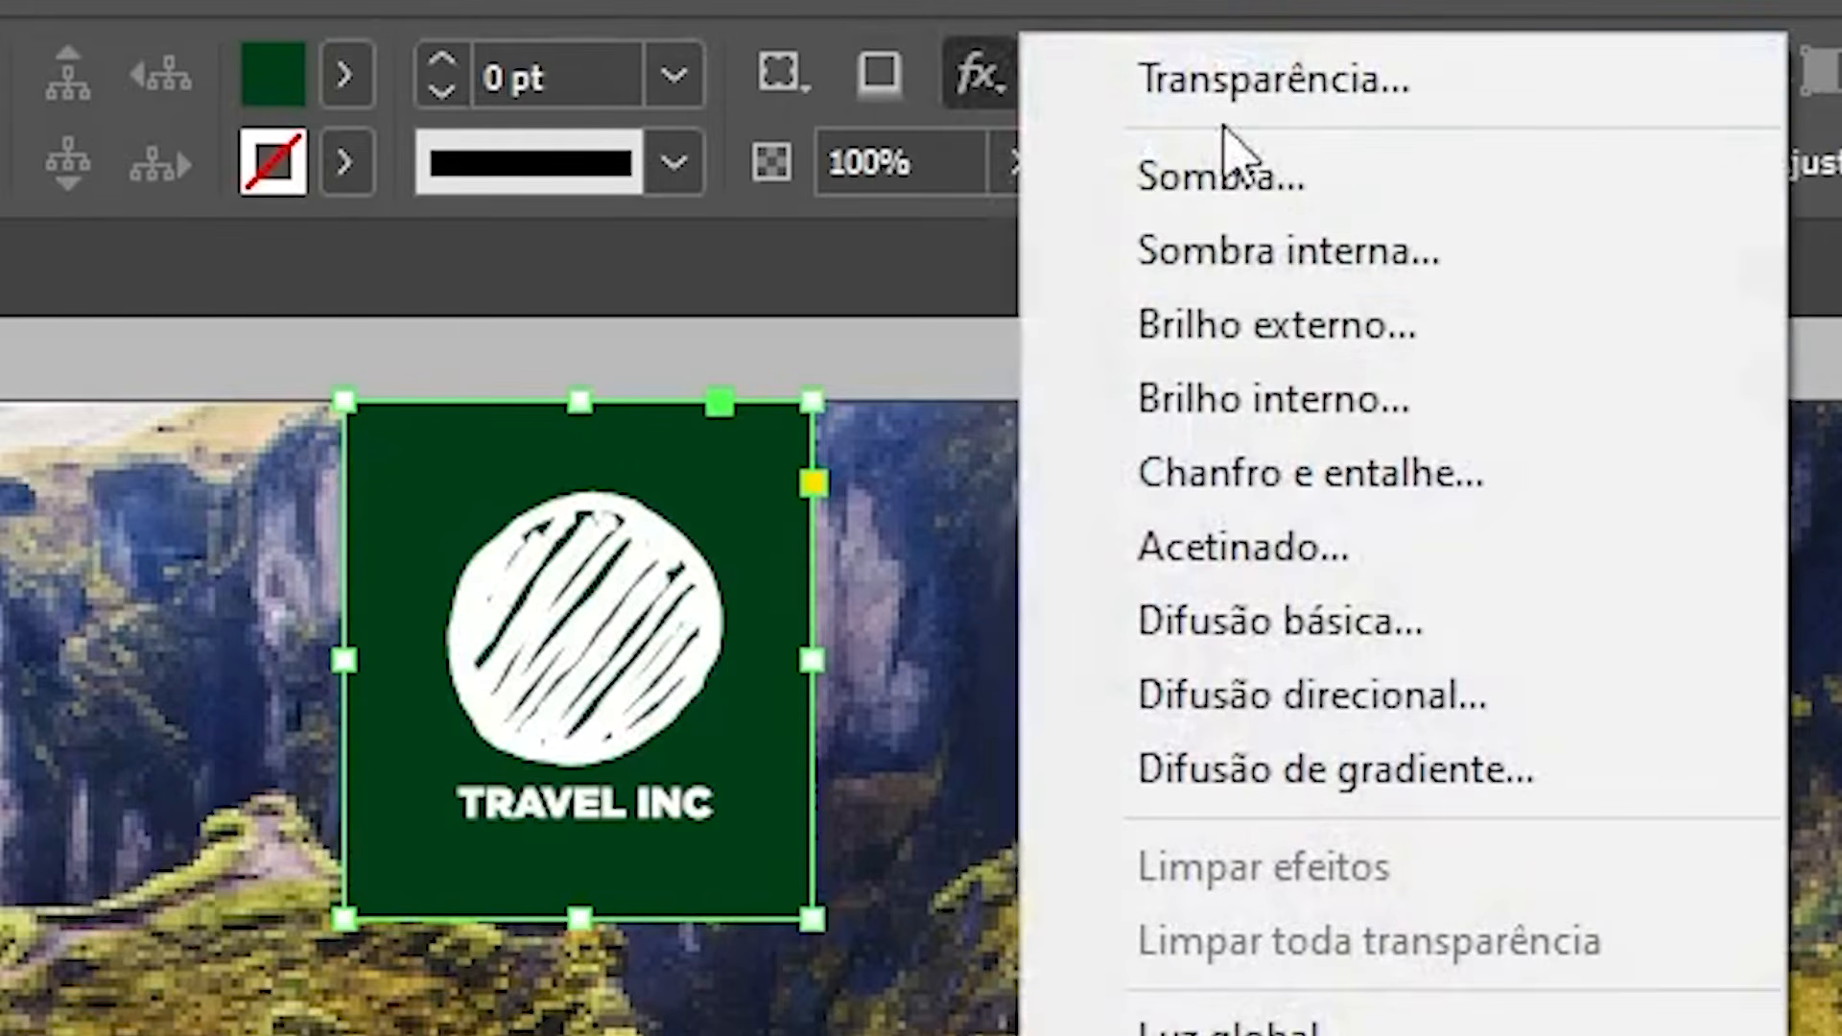
pyautogui.click(1339, 115)
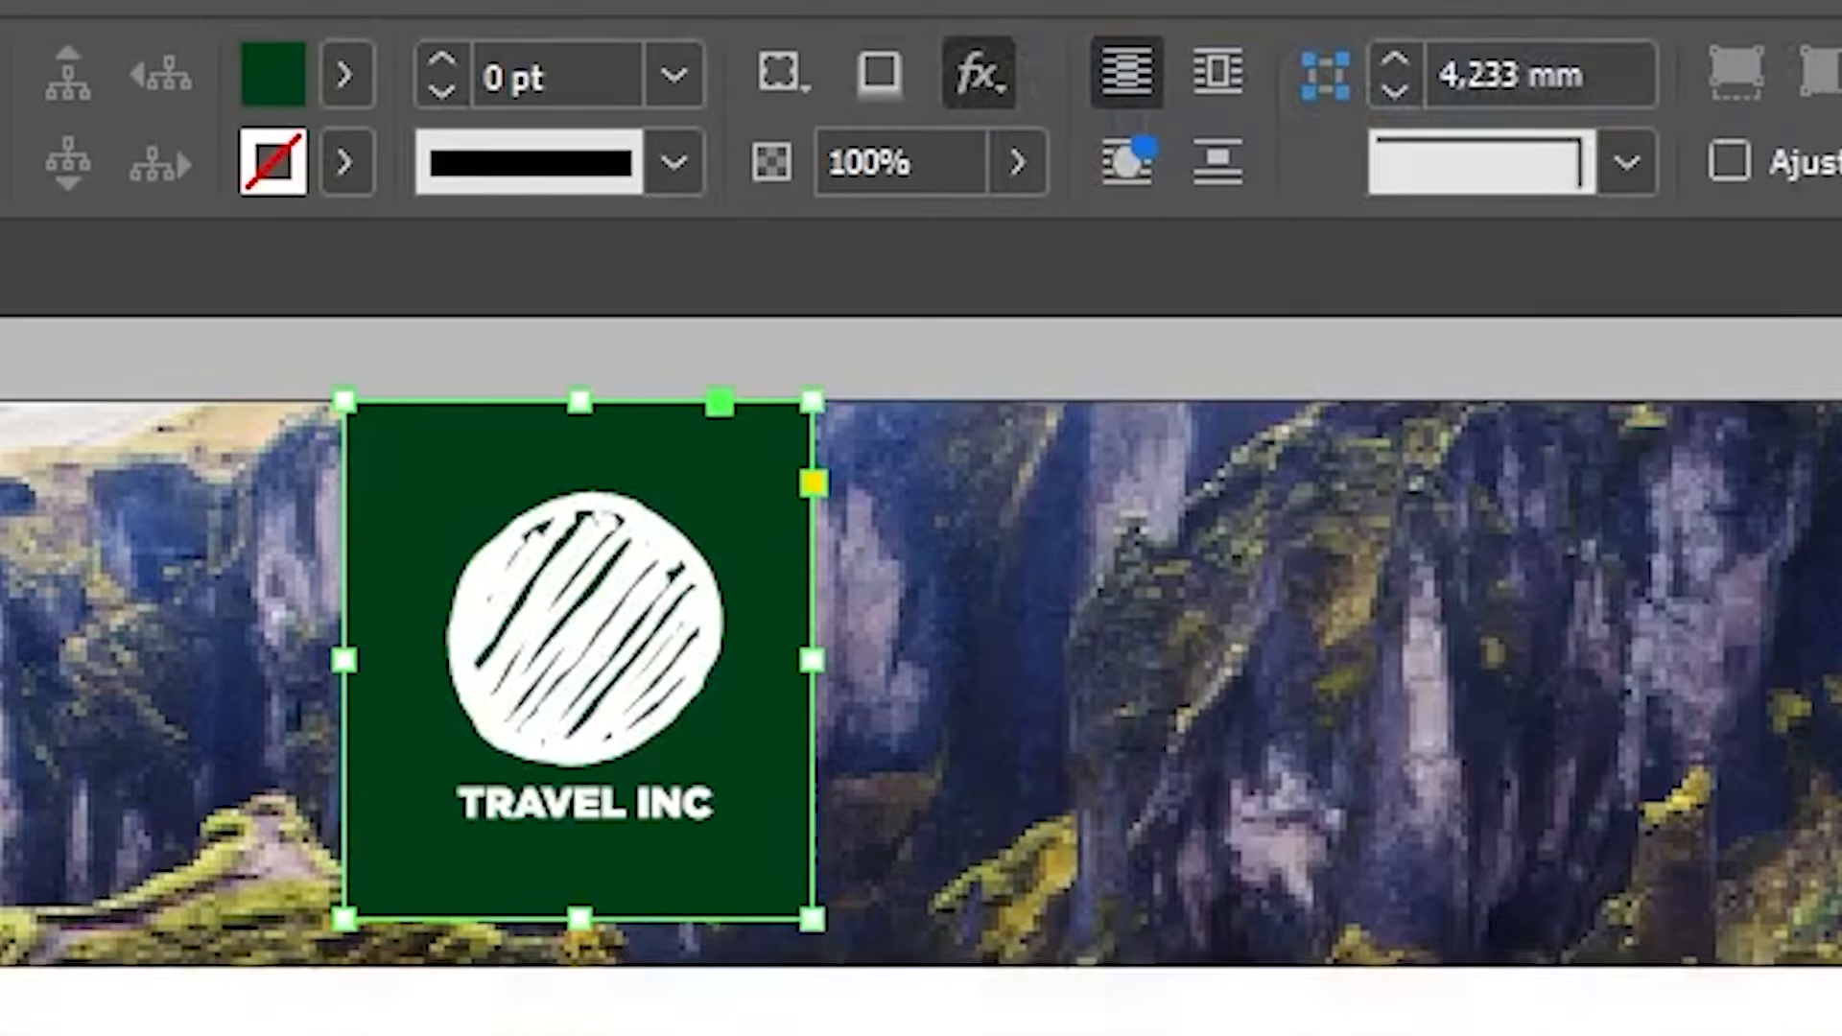
pyautogui.click(970, 415)
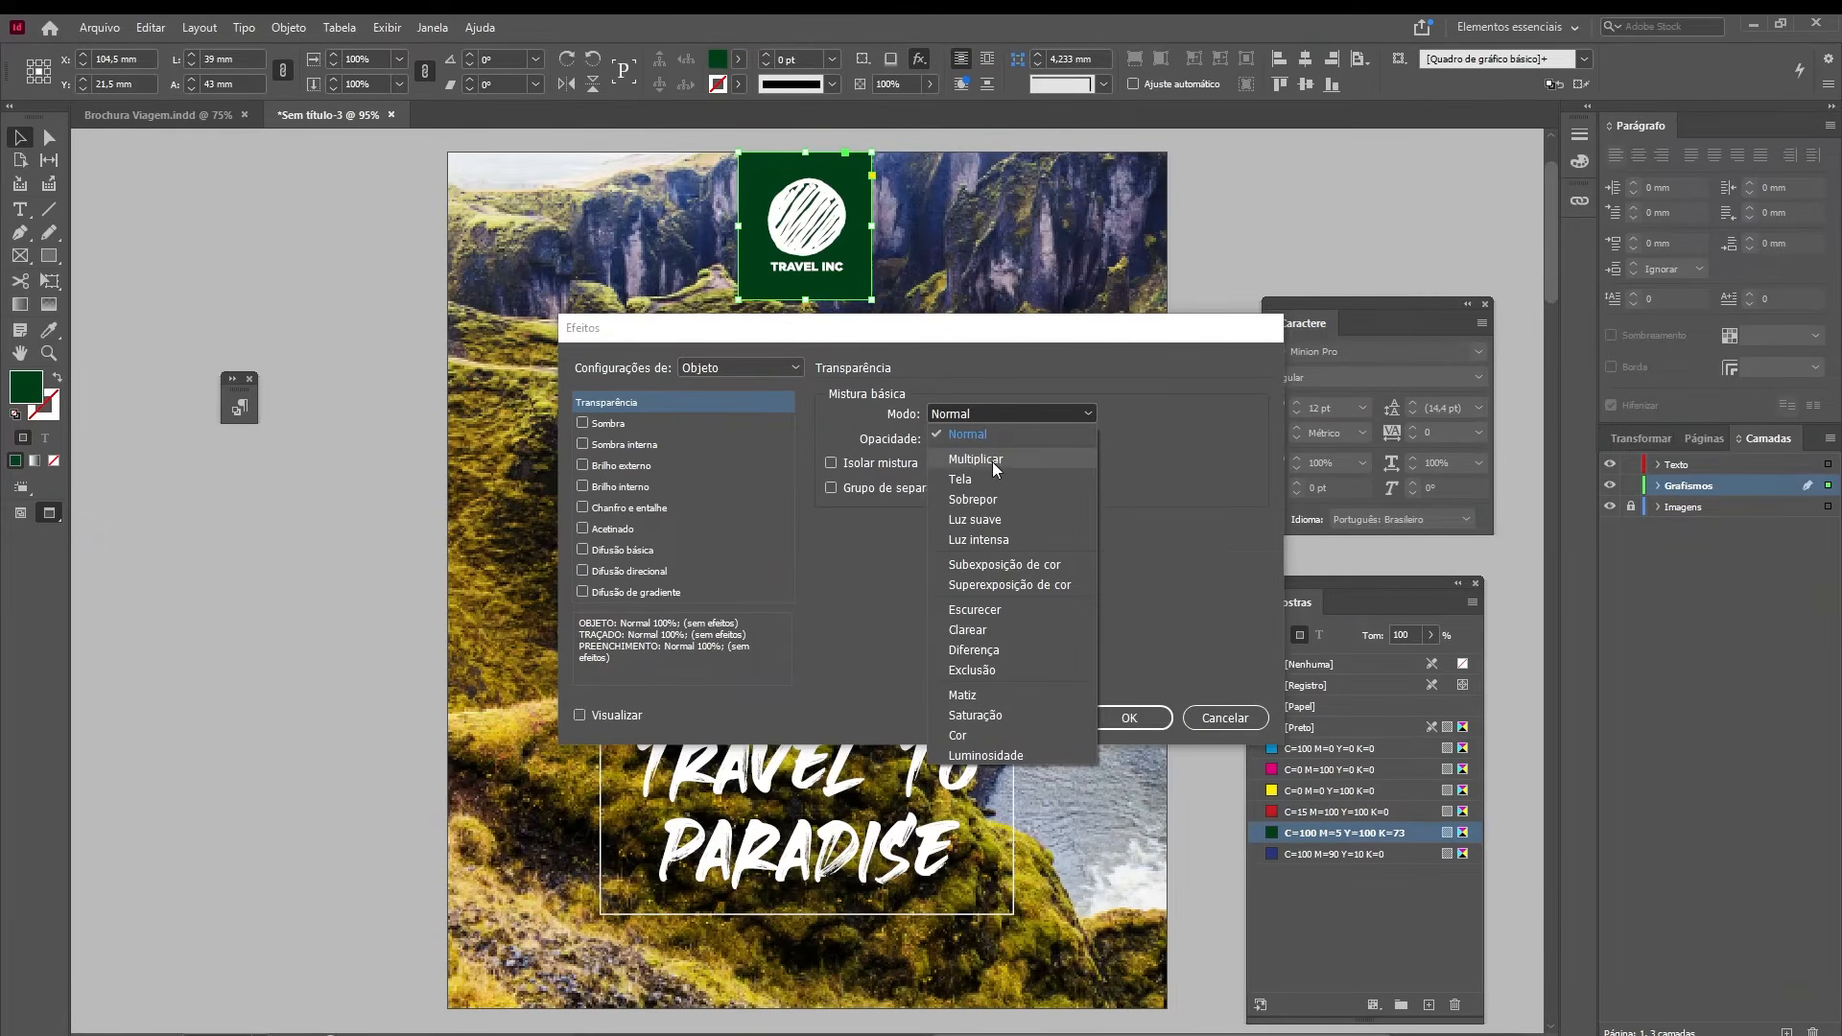
pyautogui.click(992, 460)
pyautogui.moveTo(967, 438); pyautogui.dragTo(898, 437)
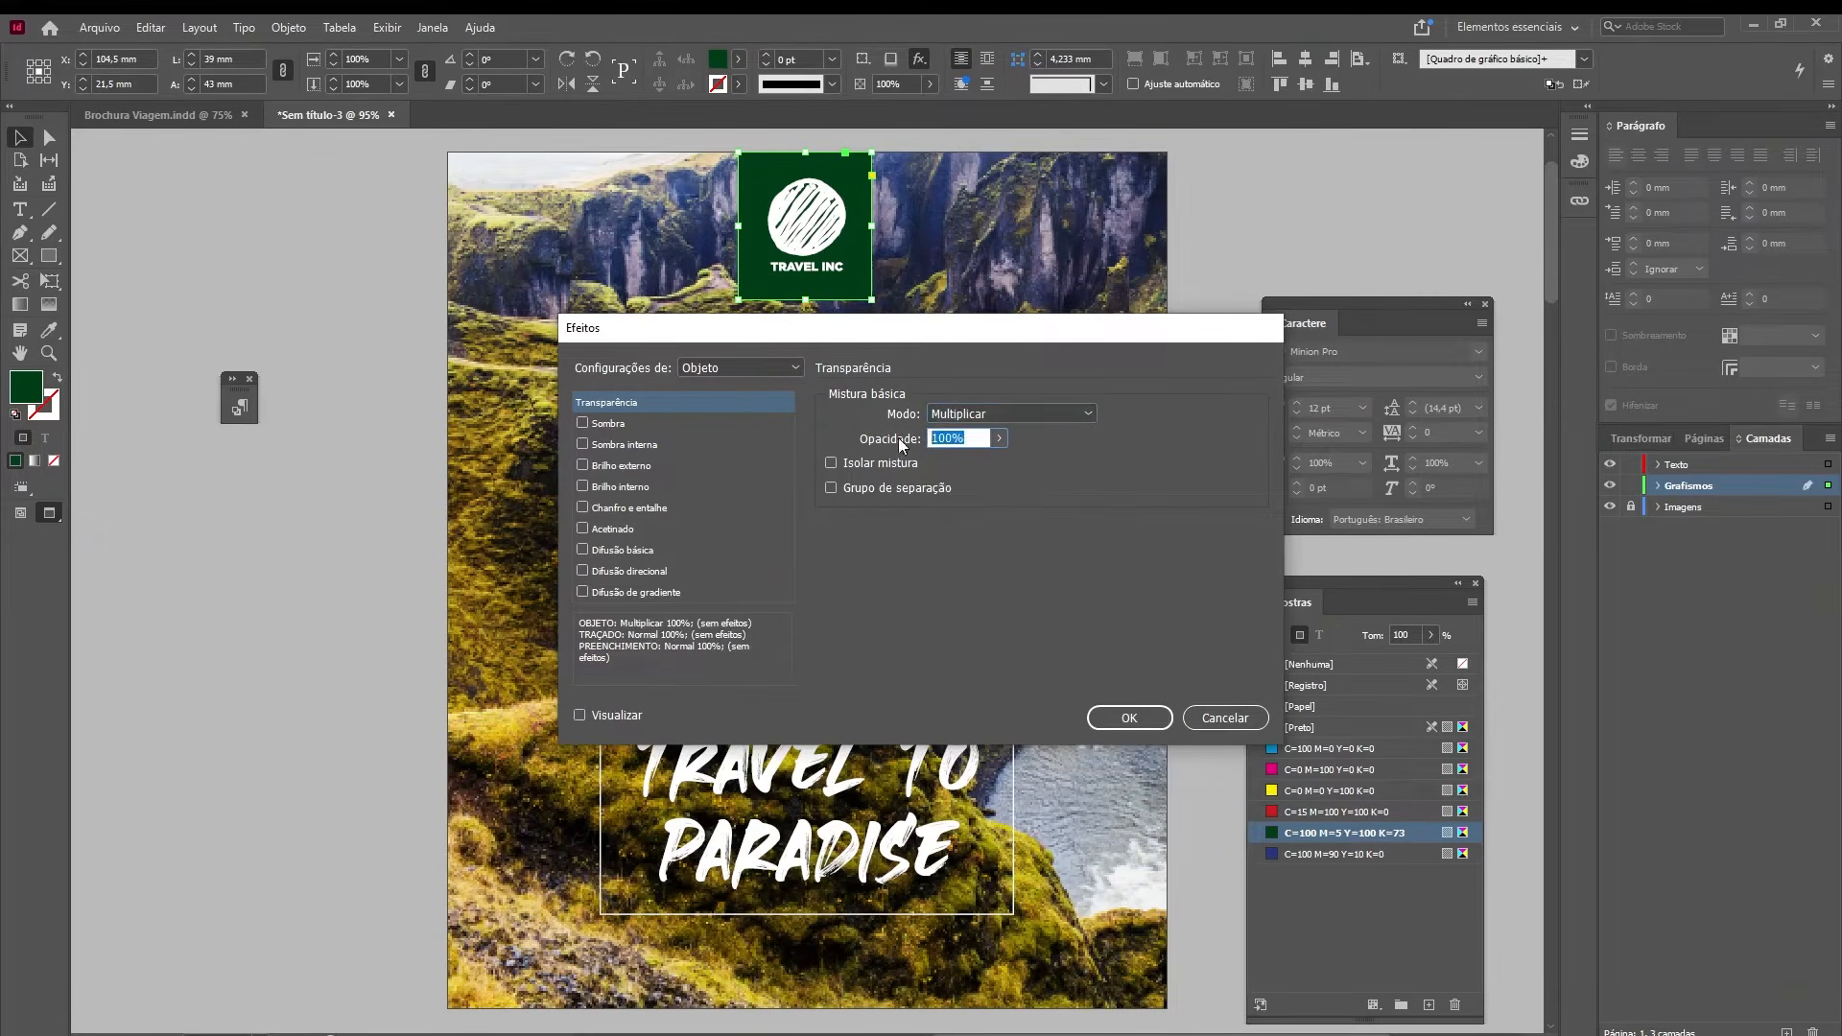
pyautogui.write('80')
pyautogui.press('Return')
pyautogui.click(323, 678)
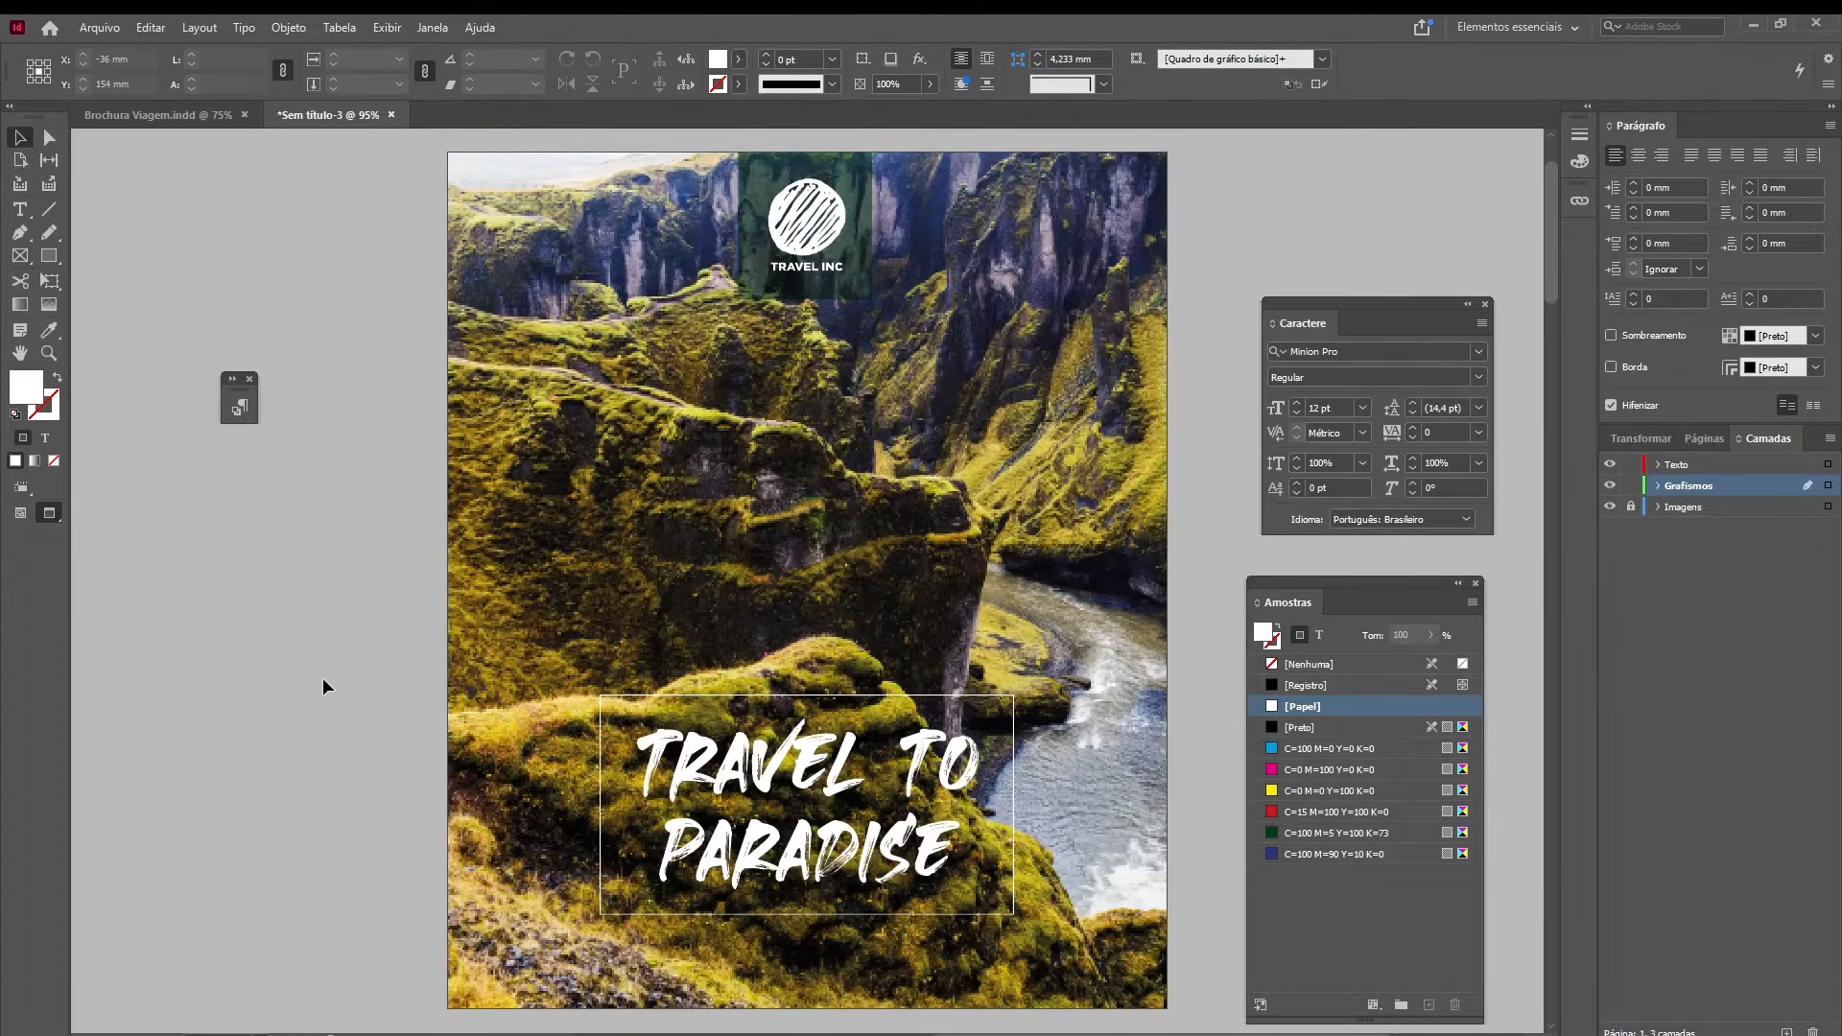
# - Go to the pages 2-3 spread and place exploring-nature-PJUY2X6.jpg from the Imagens folder onto it
pyautogui.hotkey('ctrl', '-')
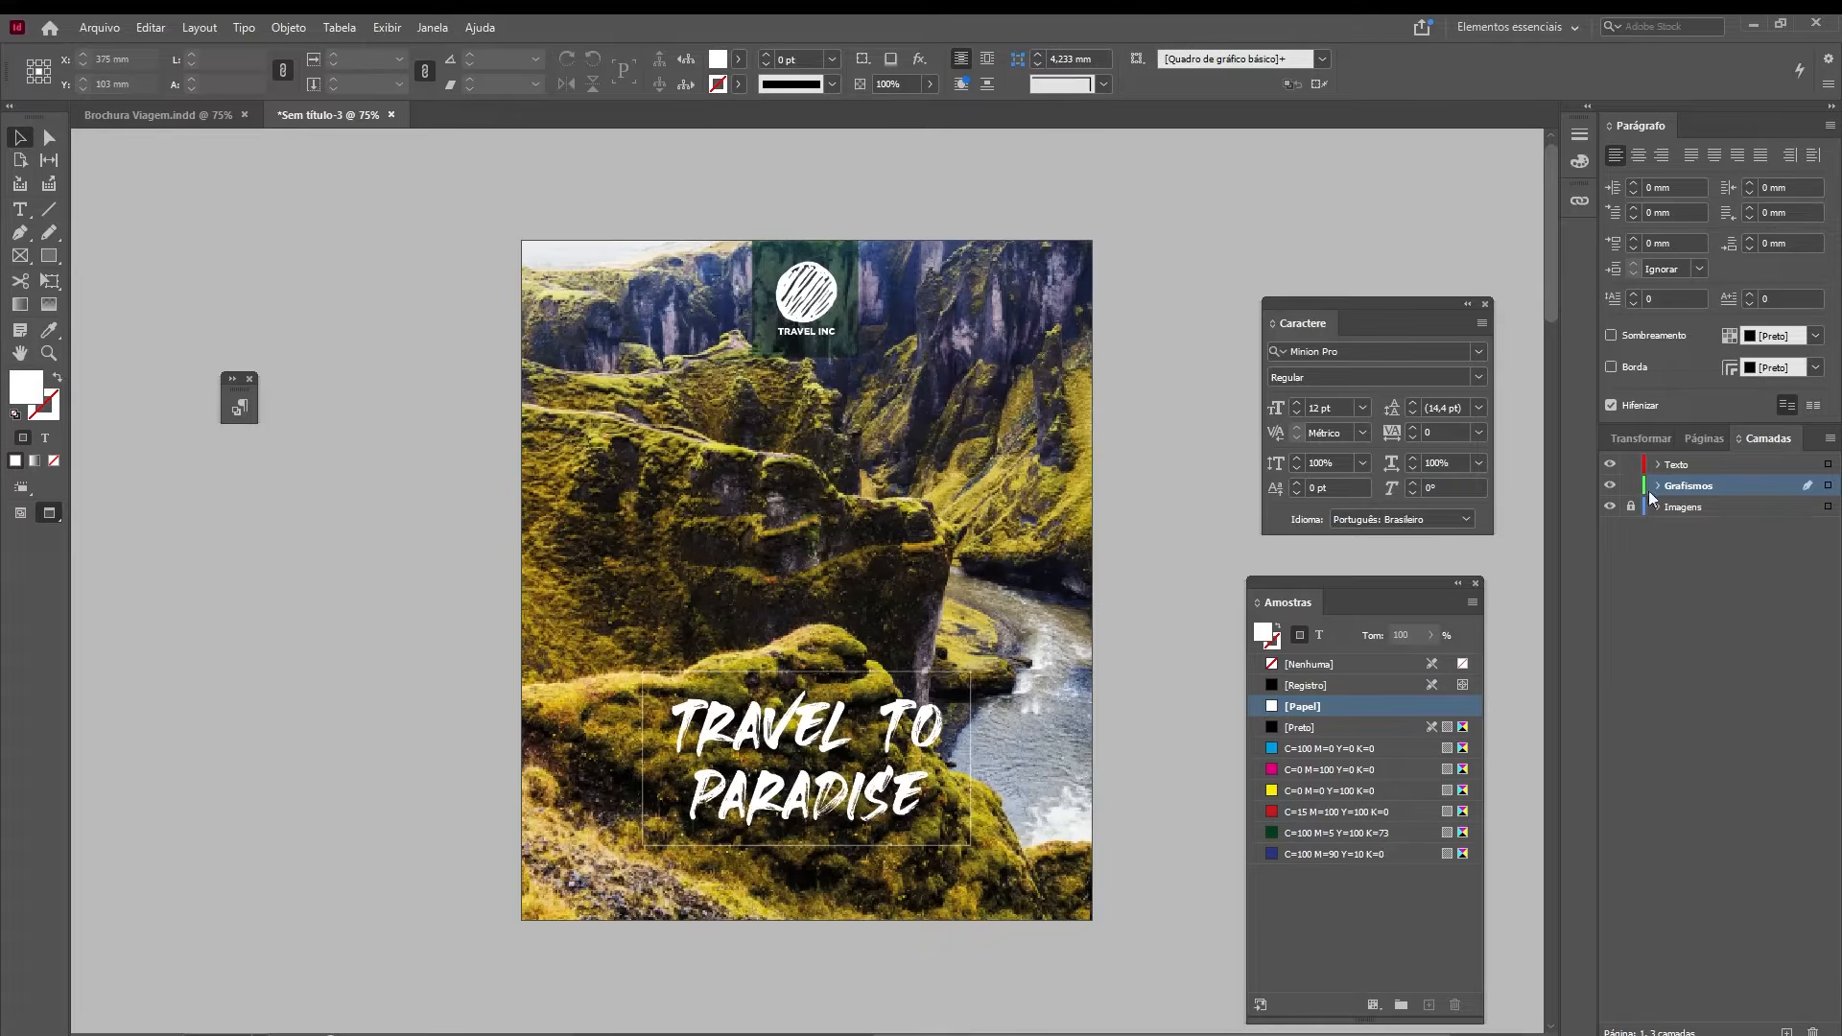
pyautogui.click(1708, 440)
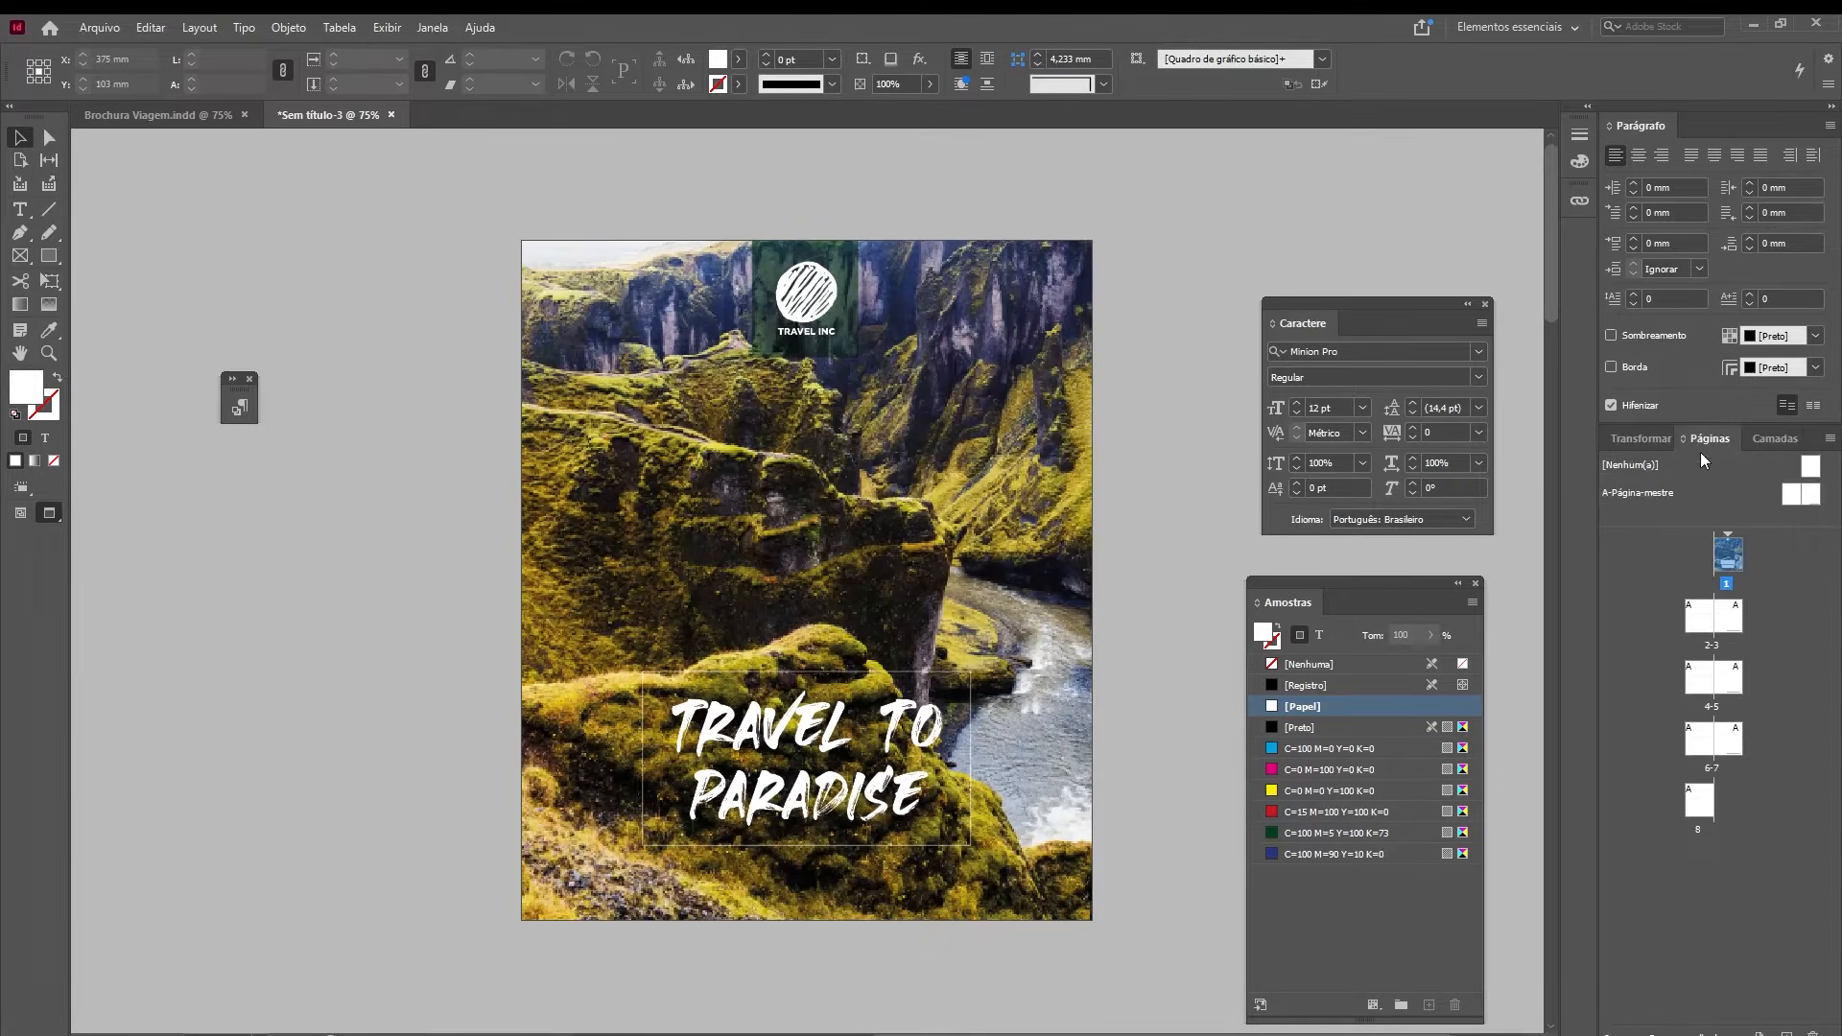
pyautogui.doubleClick(1732, 622)
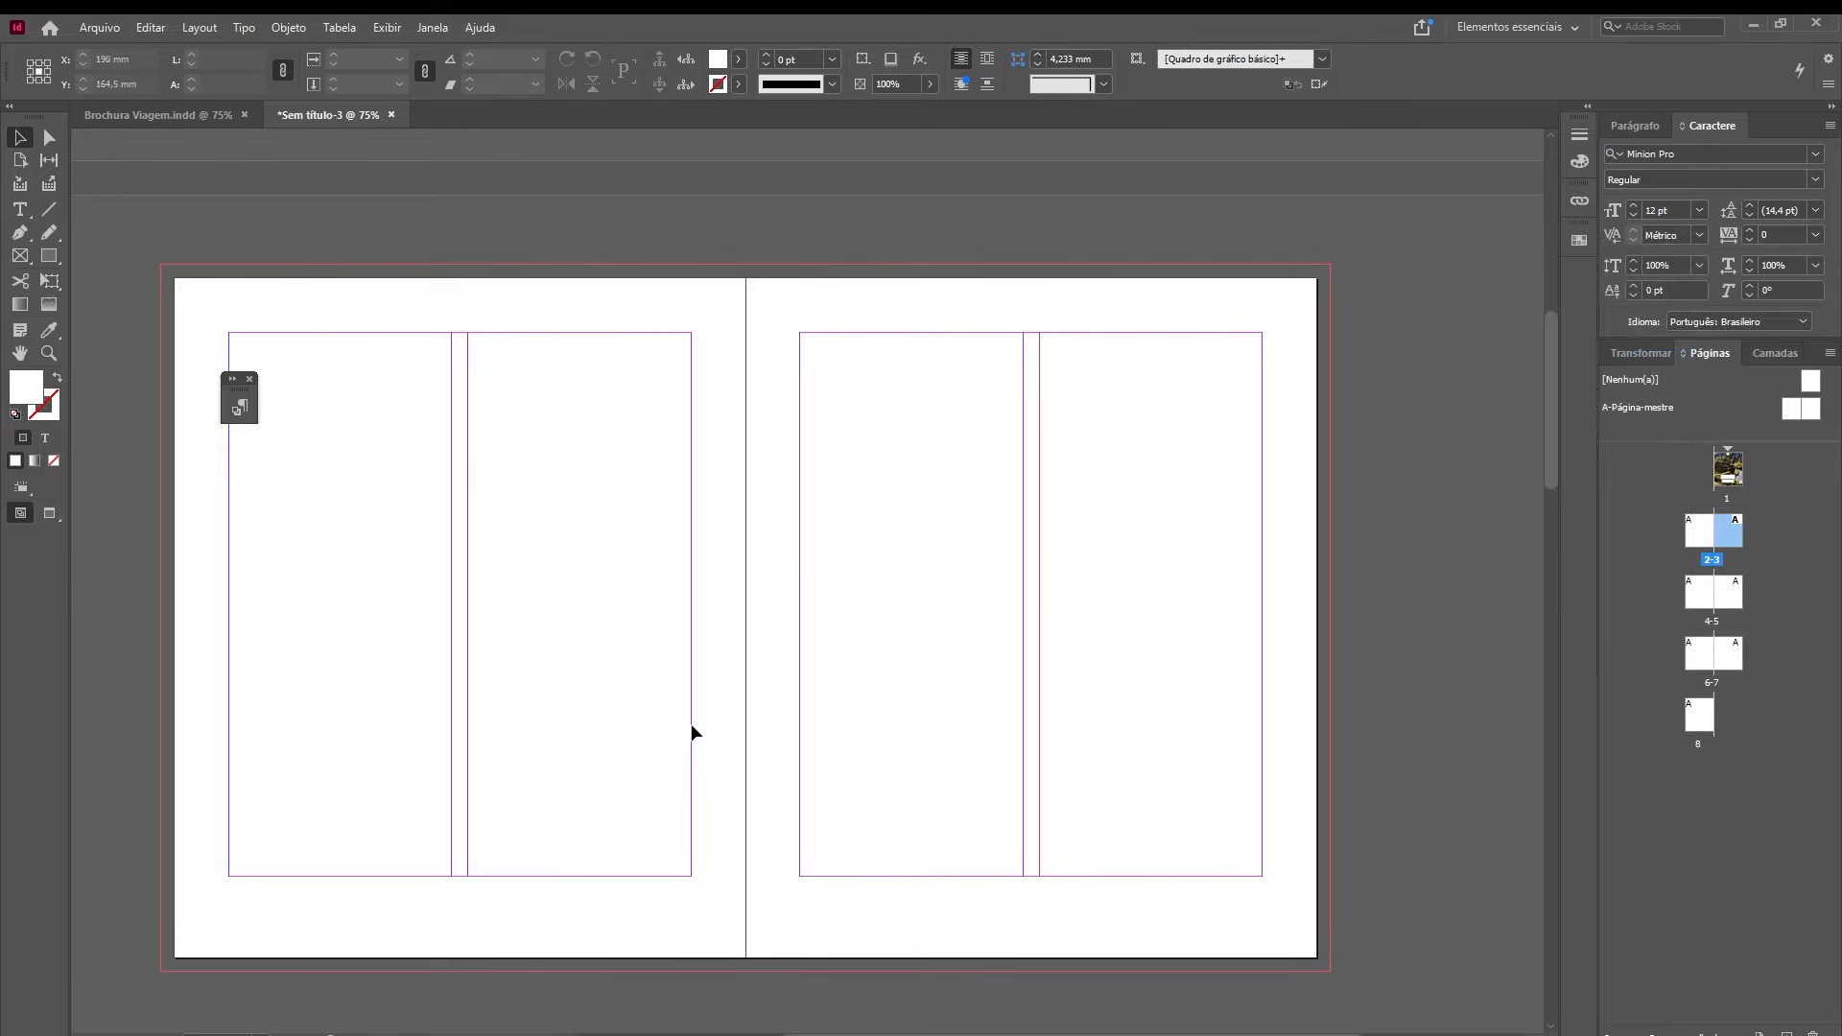
pyautogui.hotkey('alt', 'Tab')
pyautogui.click(1369, 440)
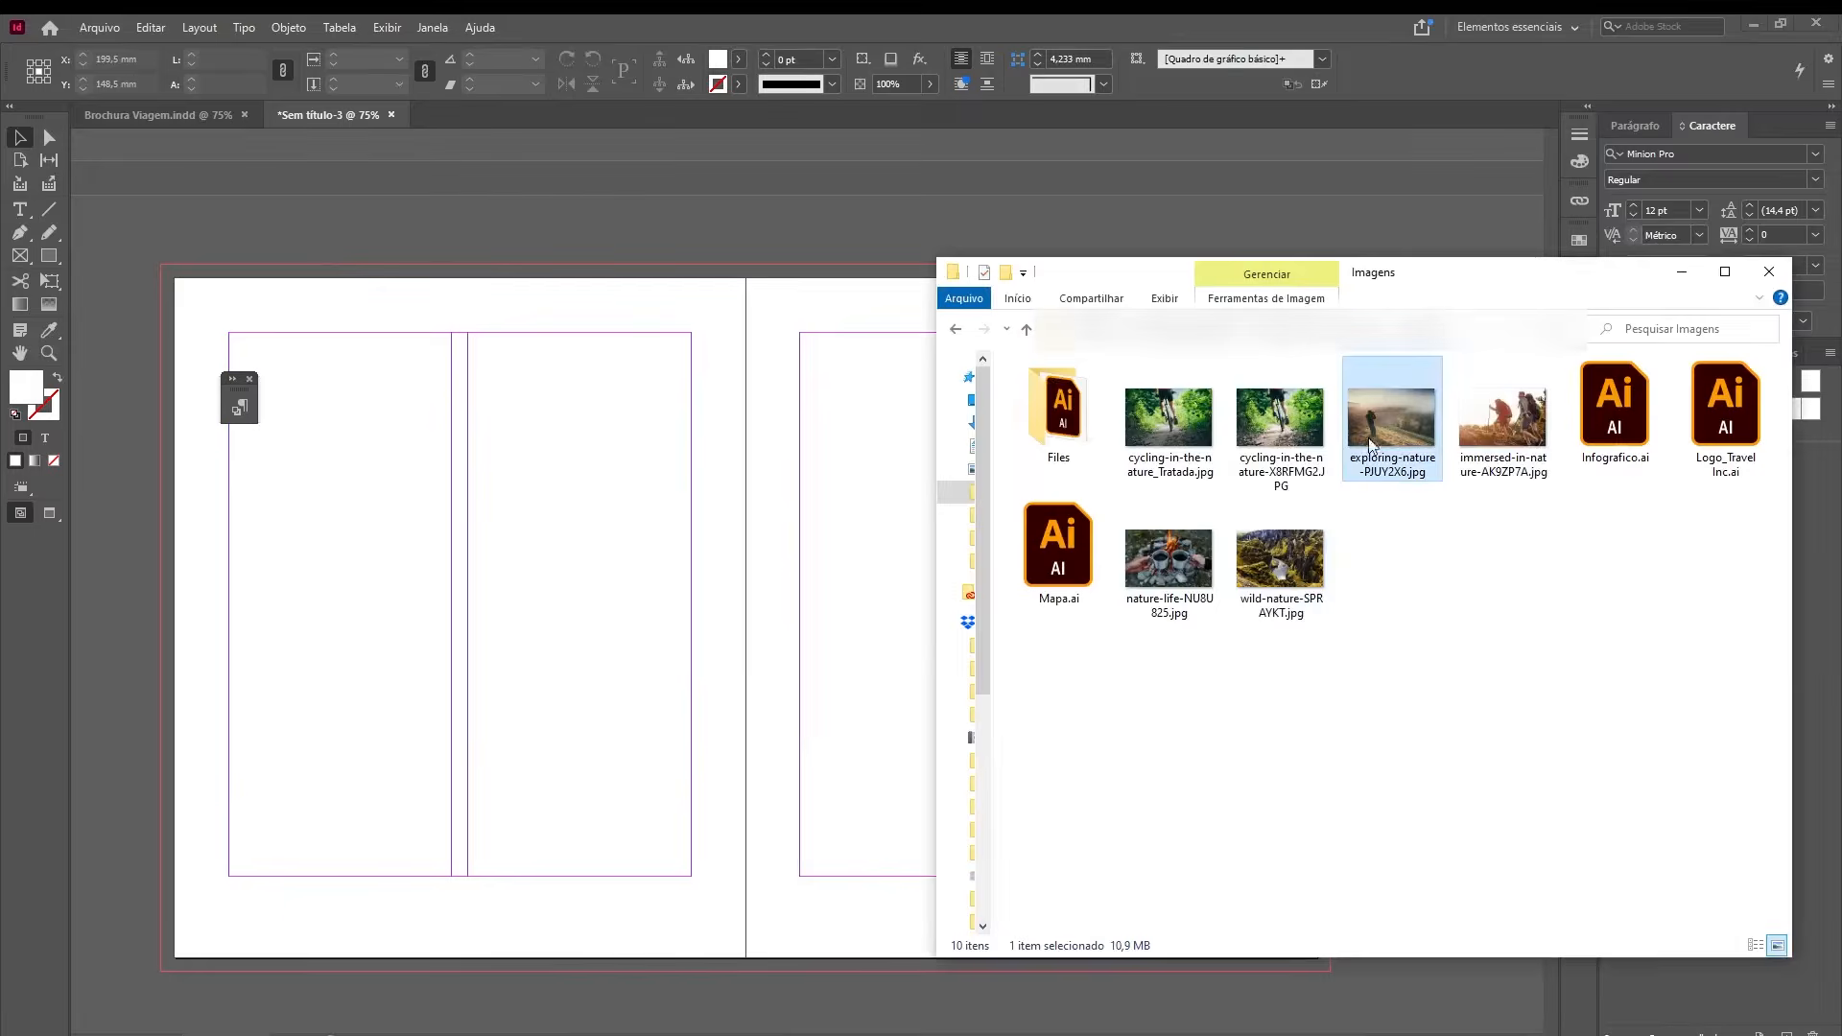
pyautogui.moveTo(1396, 429); pyautogui.dragTo(374, 325)
# - Scale the photo to about 390 x 260 mm, filling the spread's bleed height from its upper-left bleed corner
pyautogui.press('e')
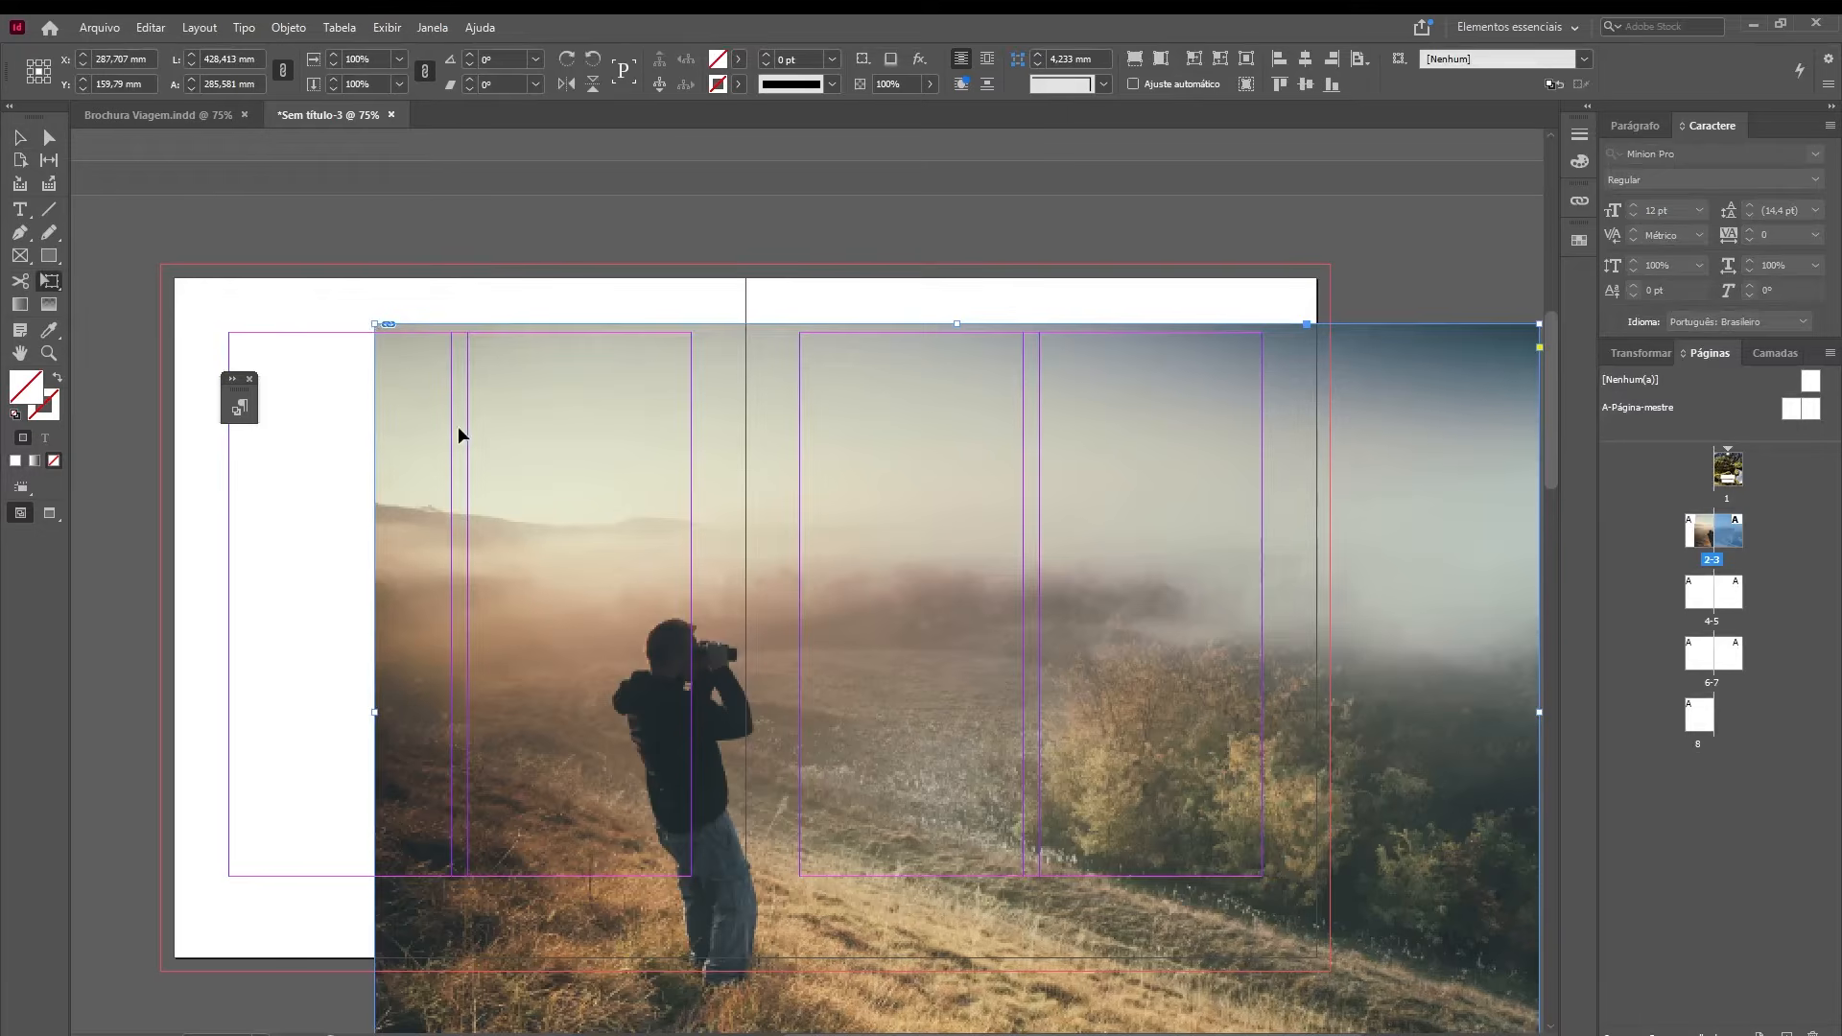
pyautogui.moveTo(385, 328); pyautogui.dragTo(672, 519)
pyautogui.moveTo(939, 630); pyautogui.dragTo(441, 393)
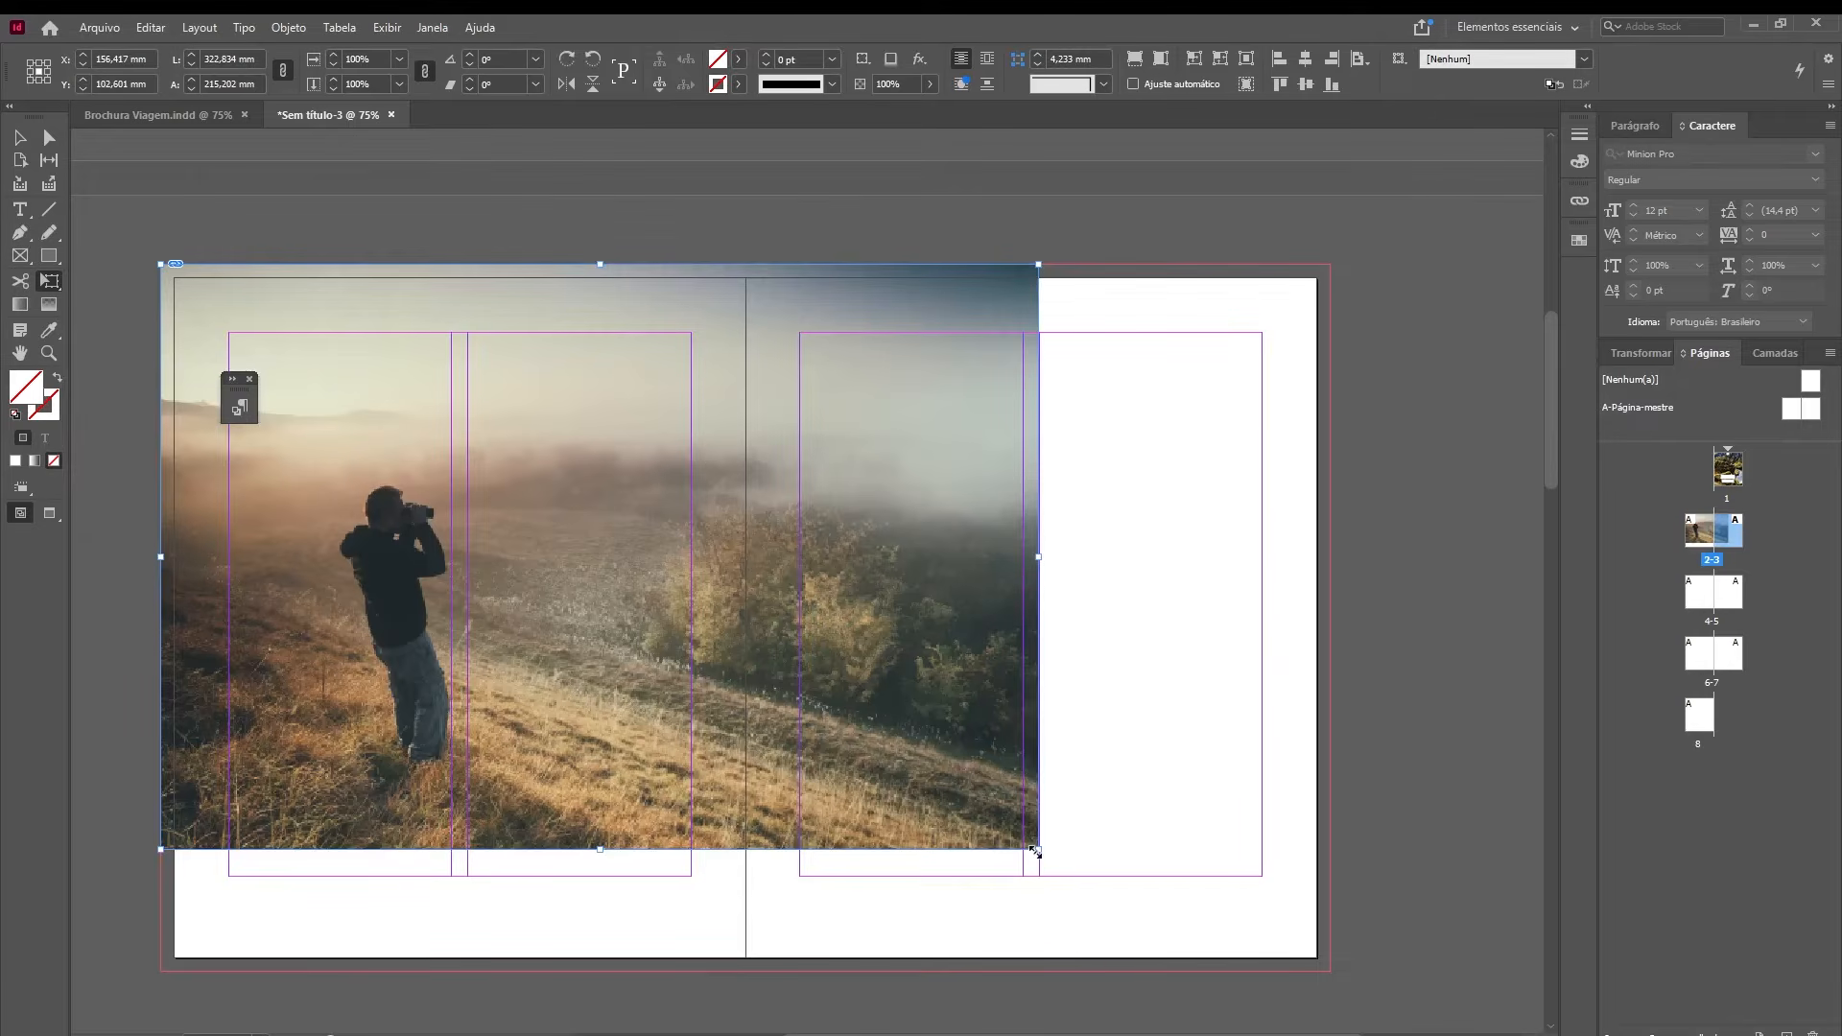
pyautogui.moveTo(1041, 848); pyautogui.dragTo(1222, 971)
pyautogui.press('v')
pyautogui.click(1266, 782)
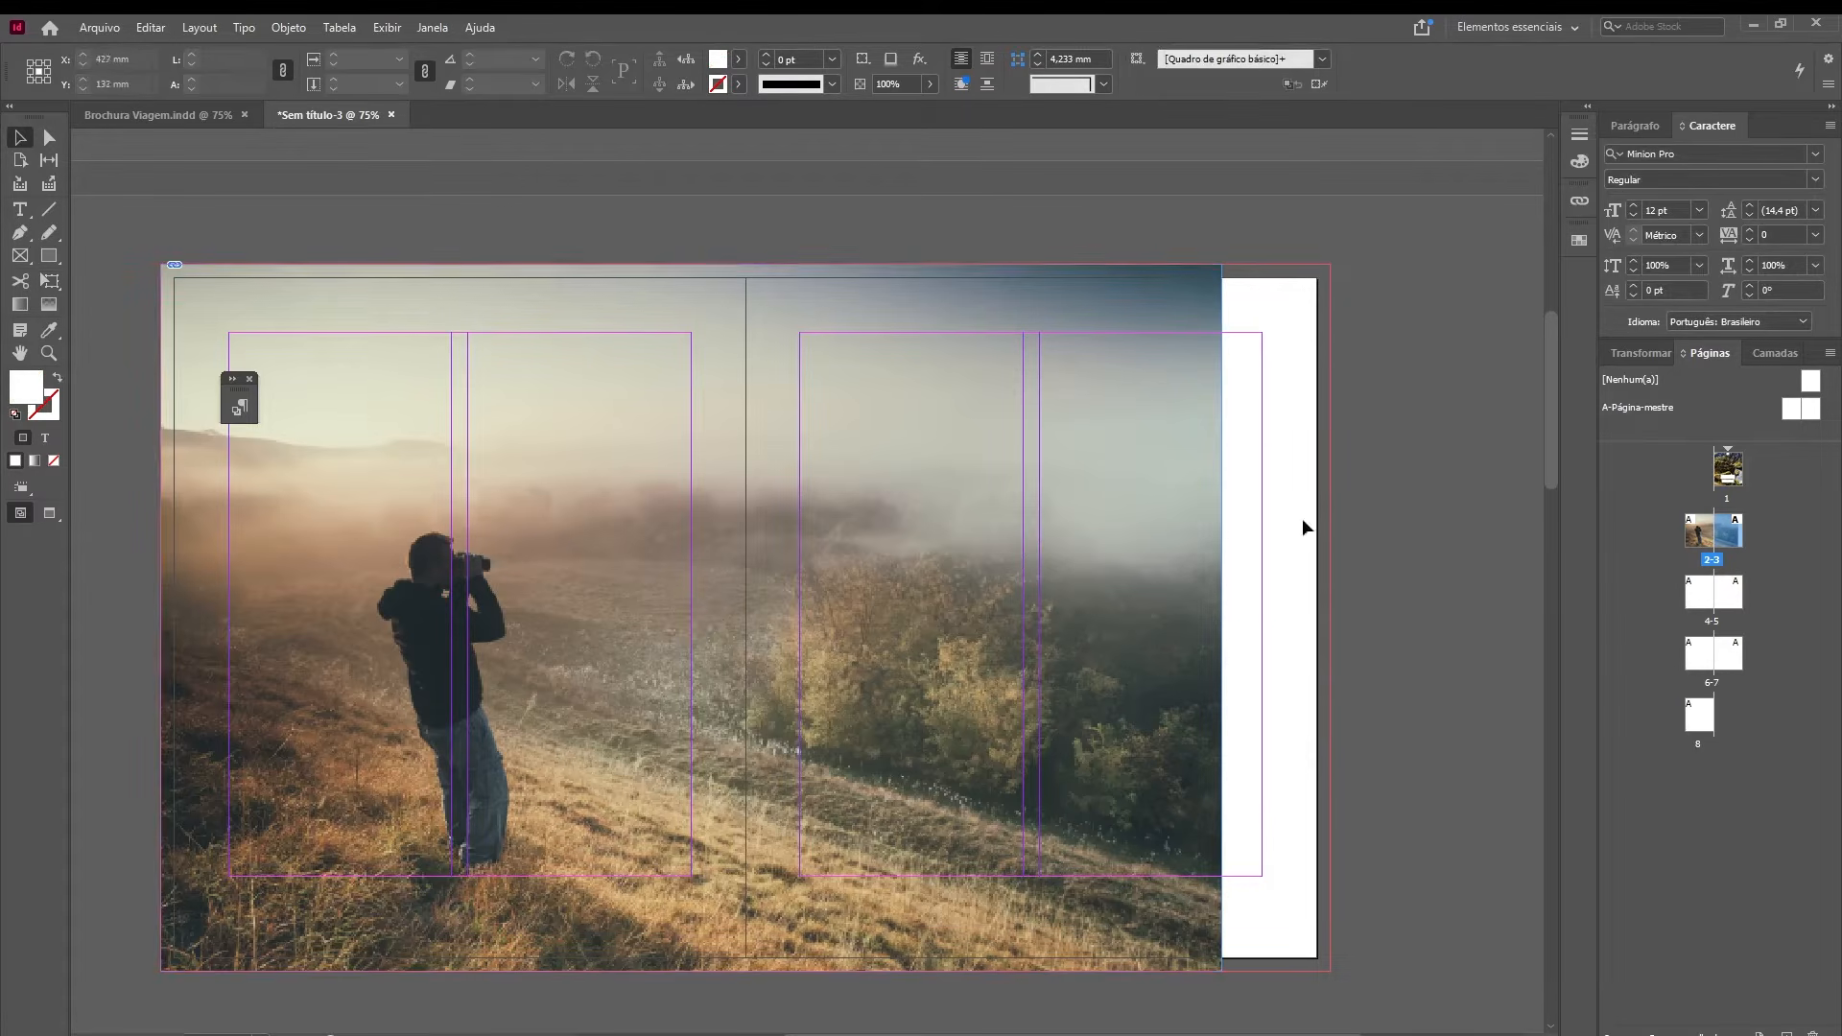
# - Shift the photo about 37.5 mm to the left on the spread and preview the result without guides
pyautogui.click(1065, 317)
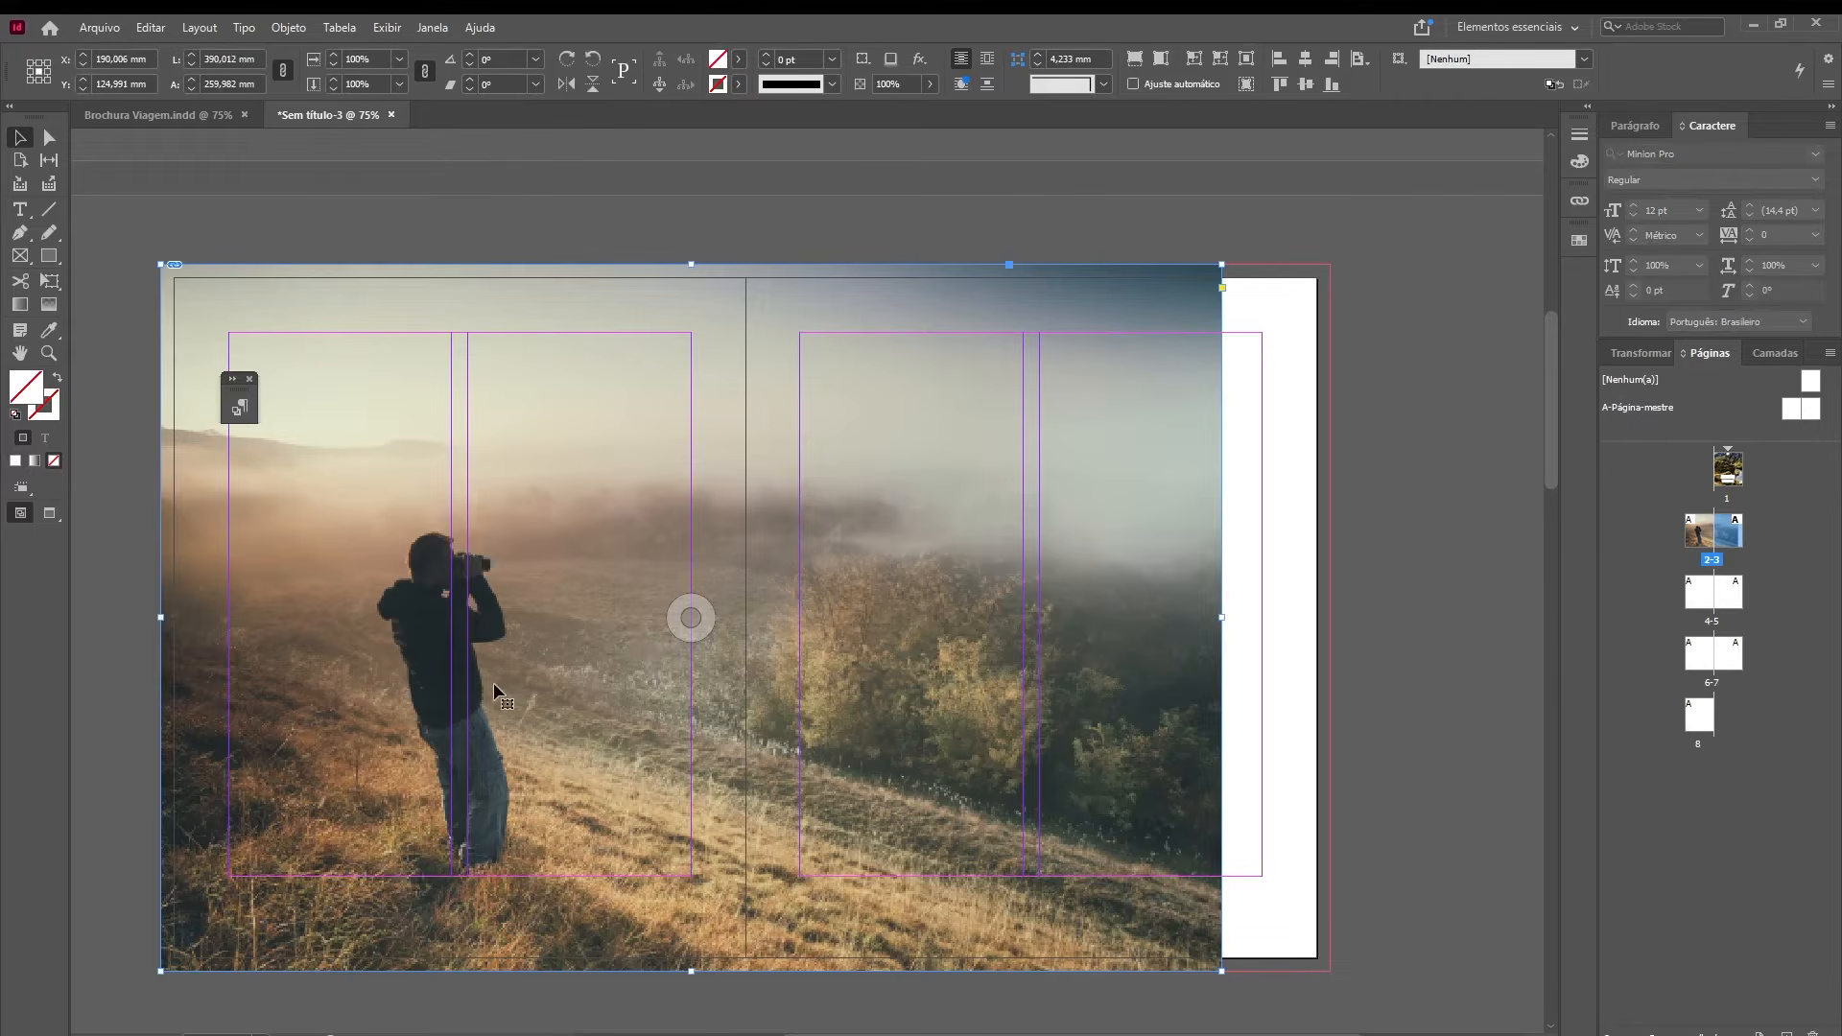
pyautogui.press('Left')
pyautogui.press('Left')
pyautogui.press('Left')
pyautogui.press('Left')
pyautogui.press('Left')
pyautogui.press('Left')
pyautogui.press('Left')
pyautogui.press('Left')
pyautogui.press('Left')
pyautogui.press('Left')
pyautogui.press('Left')
pyautogui.press('Left')
pyautogui.press('Left')
pyautogui.press('Left')
pyautogui.press('Left')
pyautogui.press('Left')
pyautogui.press('Left')
pyautogui.press('Left')
pyautogui.press('Left')
pyautogui.press('Left')
pyautogui.press('Left')
pyautogui.press('Left')
pyautogui.press('Left')
pyautogui.press('Left')
pyautogui.press('Left')
pyautogui.press('Left')
pyautogui.press('Left')
pyautogui.press('Left')
pyautogui.press('Left')
pyautogui.press('Left')
pyautogui.press('Left')
pyautogui.press('Left')
pyautogui.press('Left')
pyautogui.press('Left')
pyautogui.press('Left')
pyautogui.press('Left')
pyautogui.press('Left')
pyautogui.press('Left')
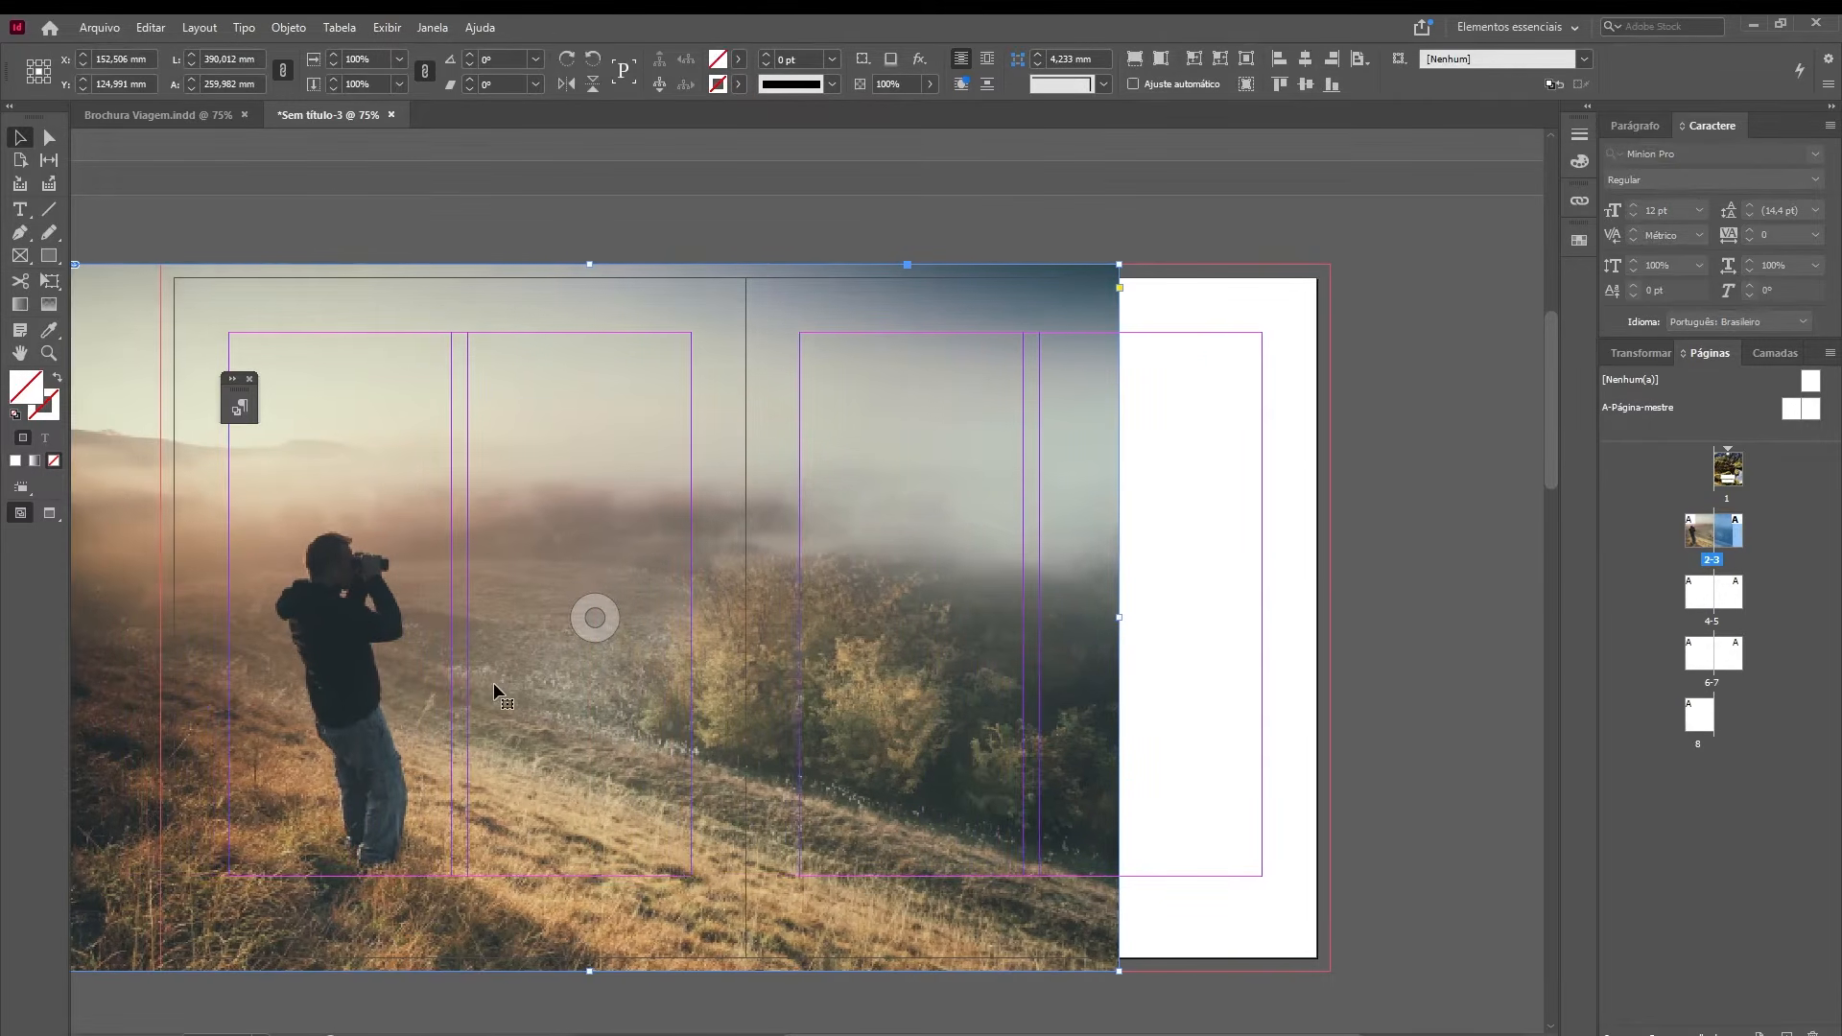
pyautogui.press('w')
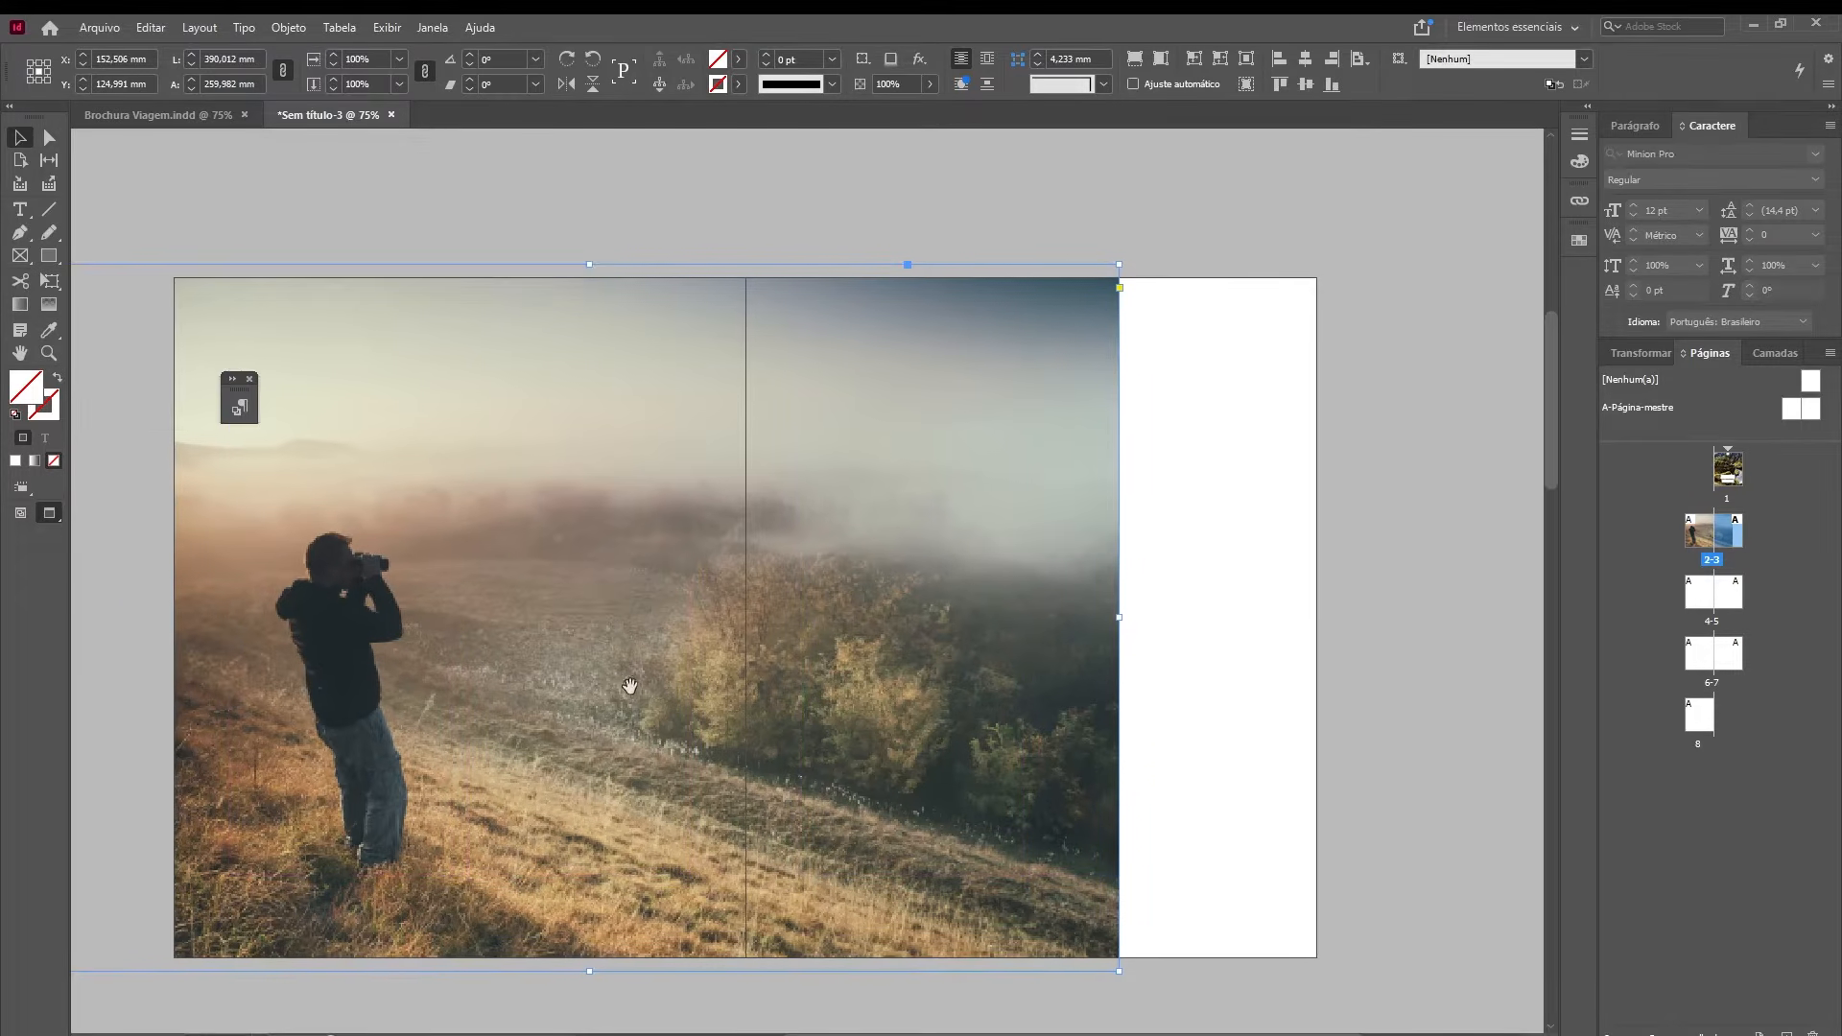
pyautogui.moveTo(629, 685); pyautogui.dragTo(701, 680)
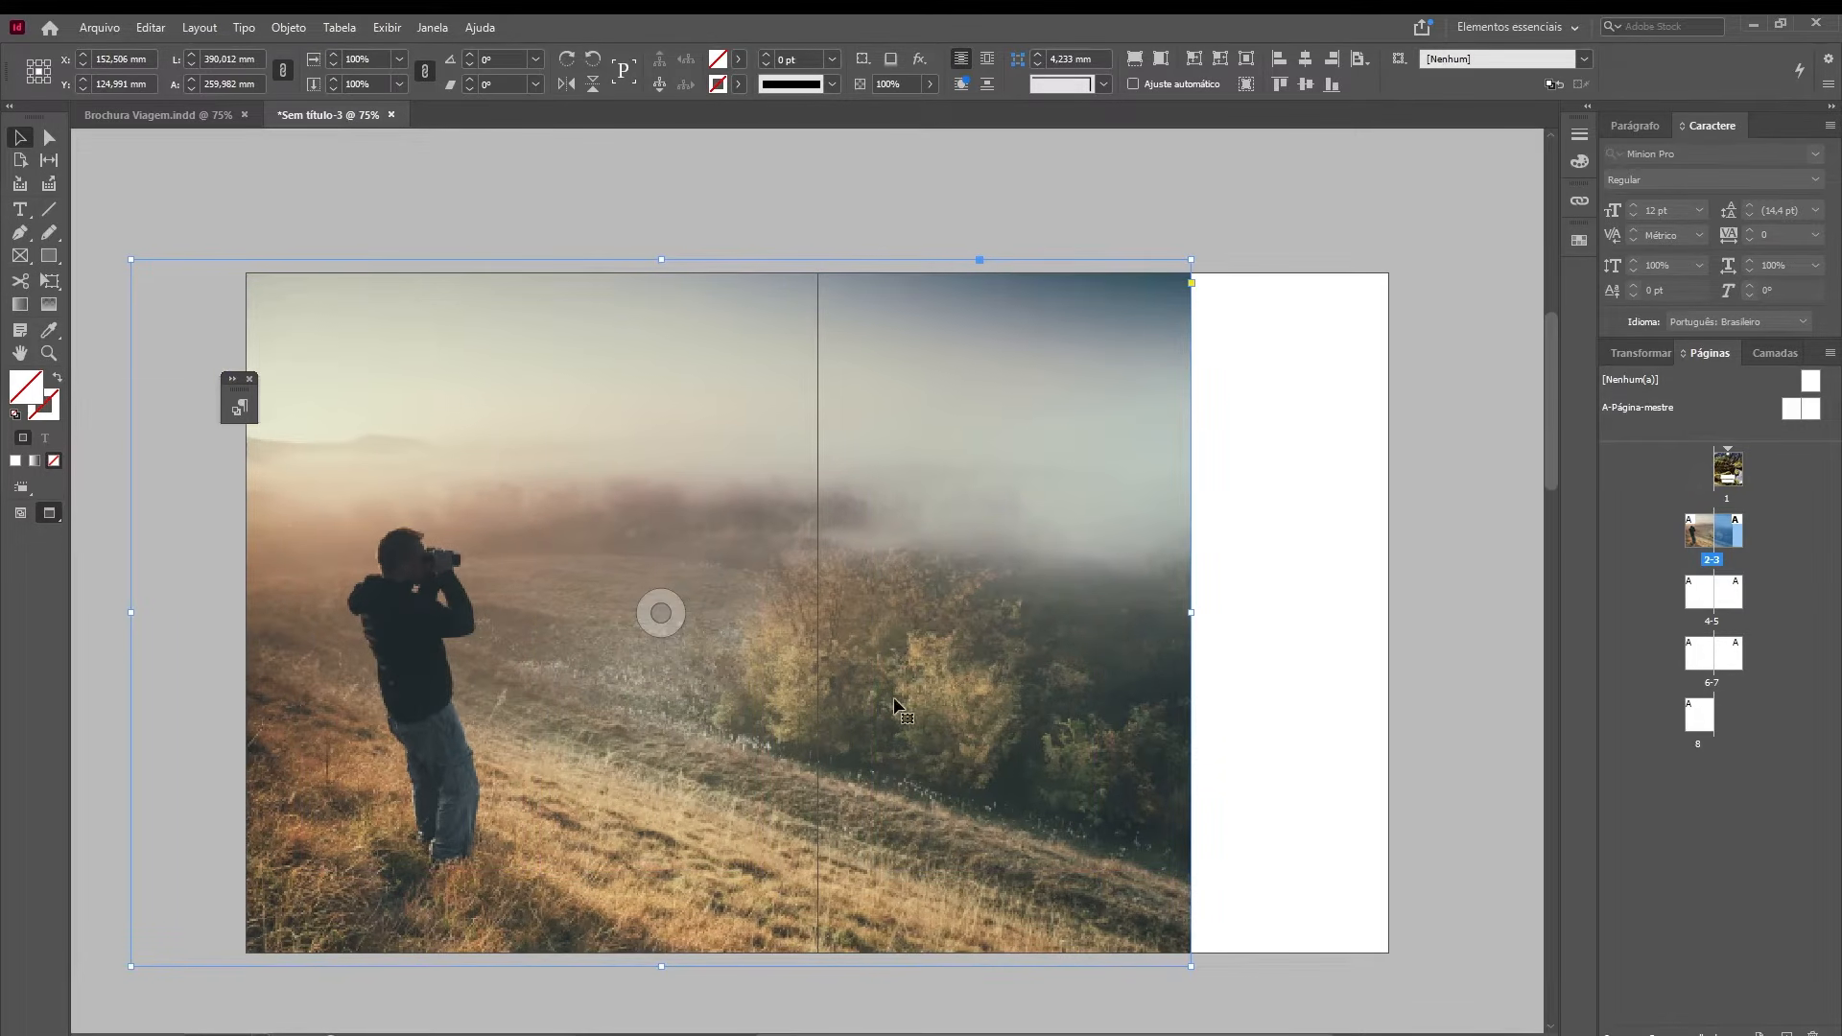
# - Crop the photo frame from its right side to a width of 349 mm and preview the spread
pyautogui.press('w')
pyautogui.moveTo(1191, 612); pyautogui.dragTo(1079, 612)
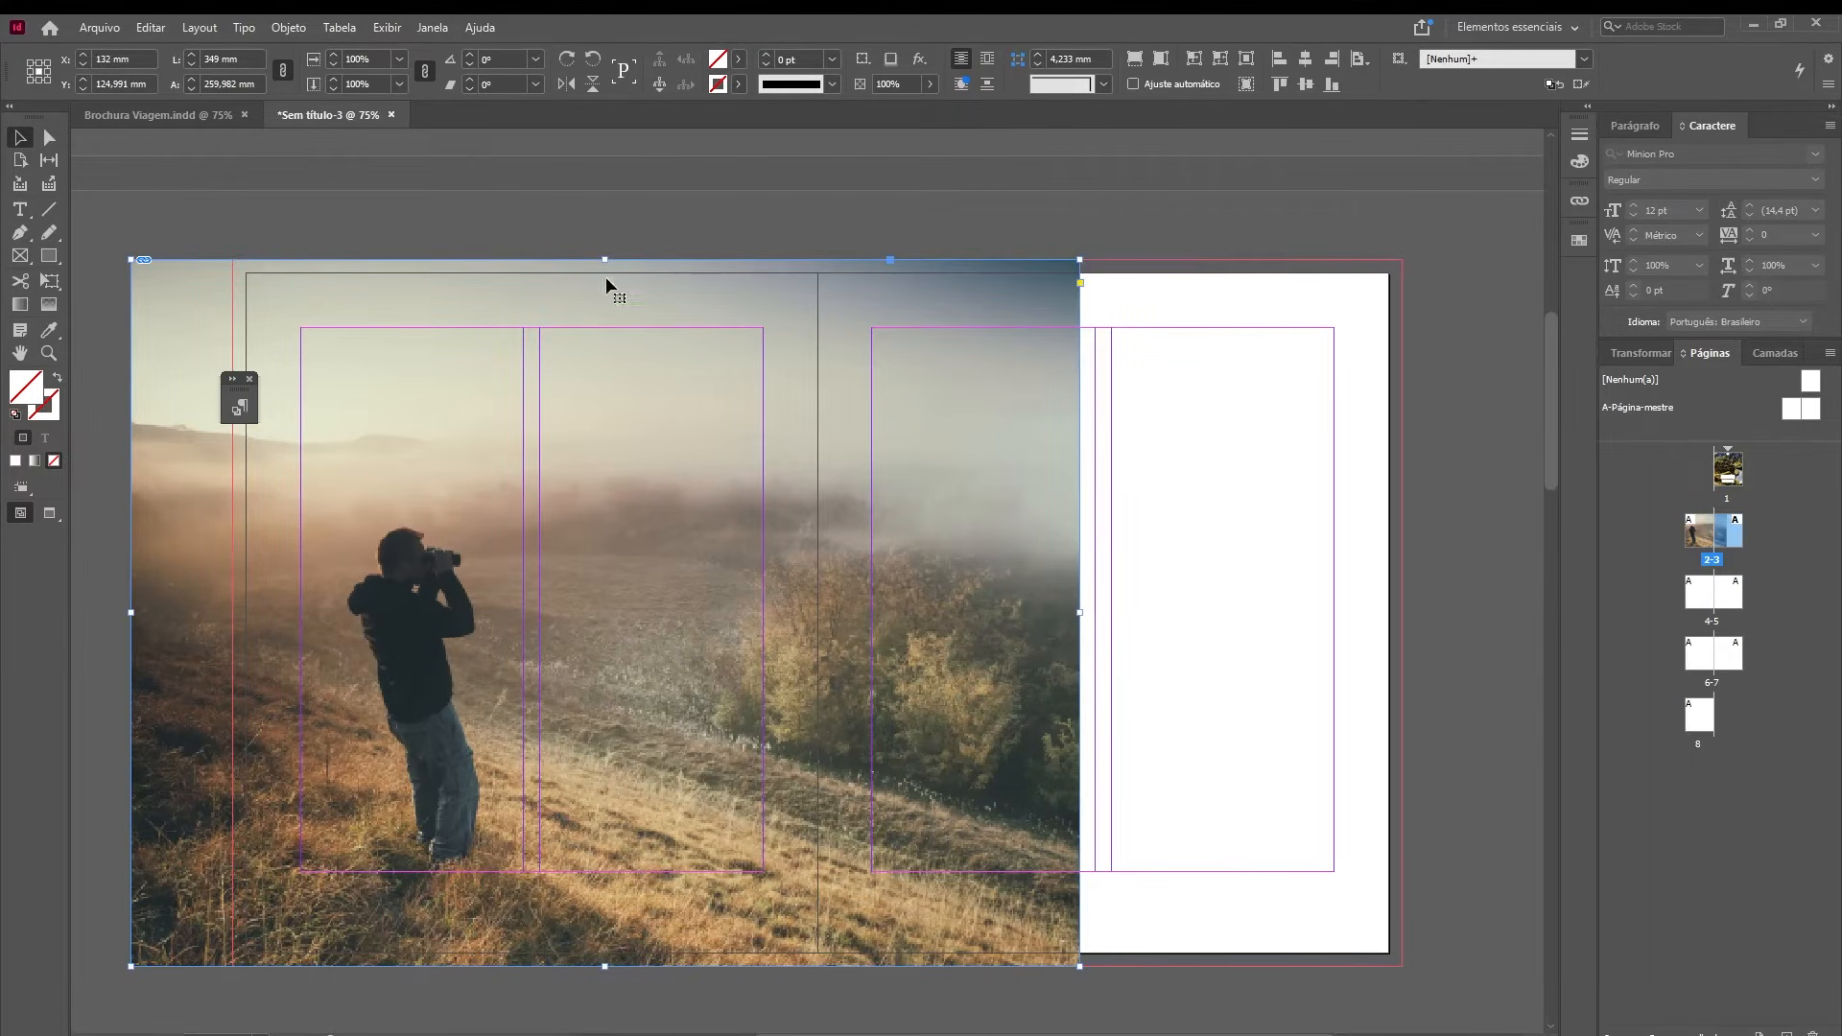
pyautogui.click(1137, 410)
pyautogui.press('w')
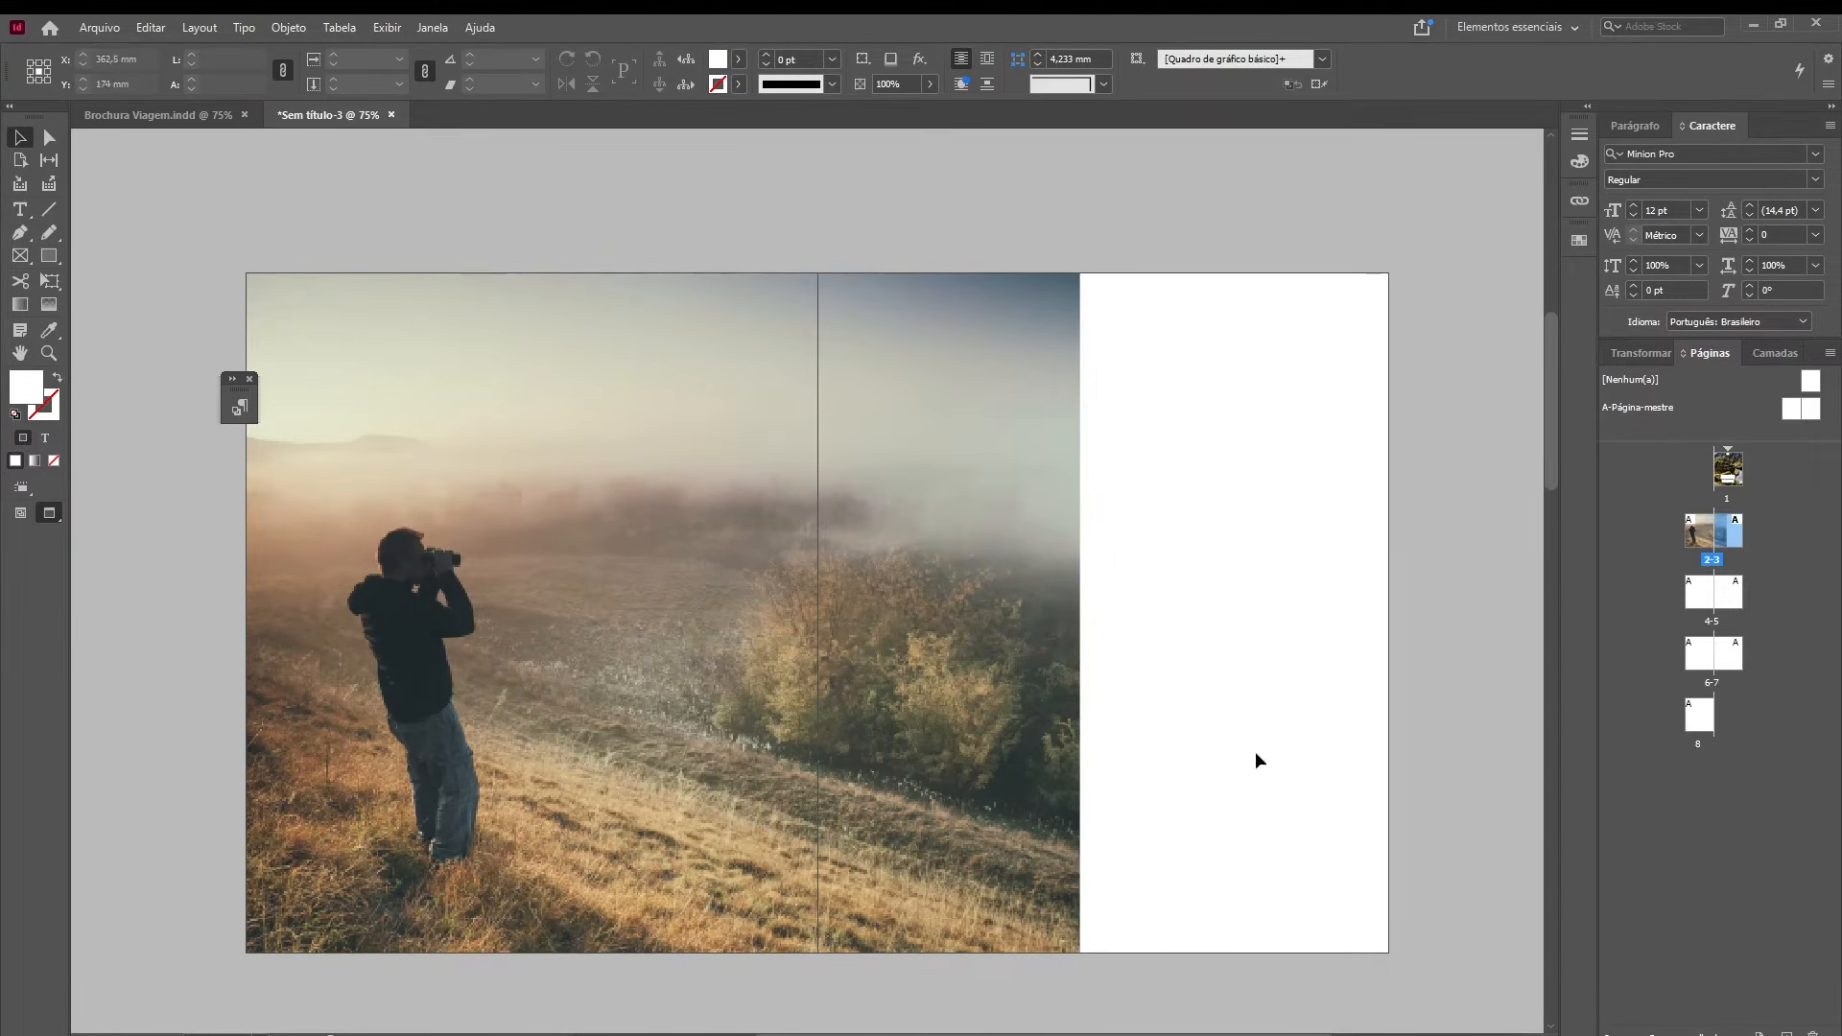
# - Lock the Imagens layer and add a text frame about 160 x 60 mm on Texto over the photo, containing LOREM IPSUM SIT DOLOR
pyautogui.press('F7')
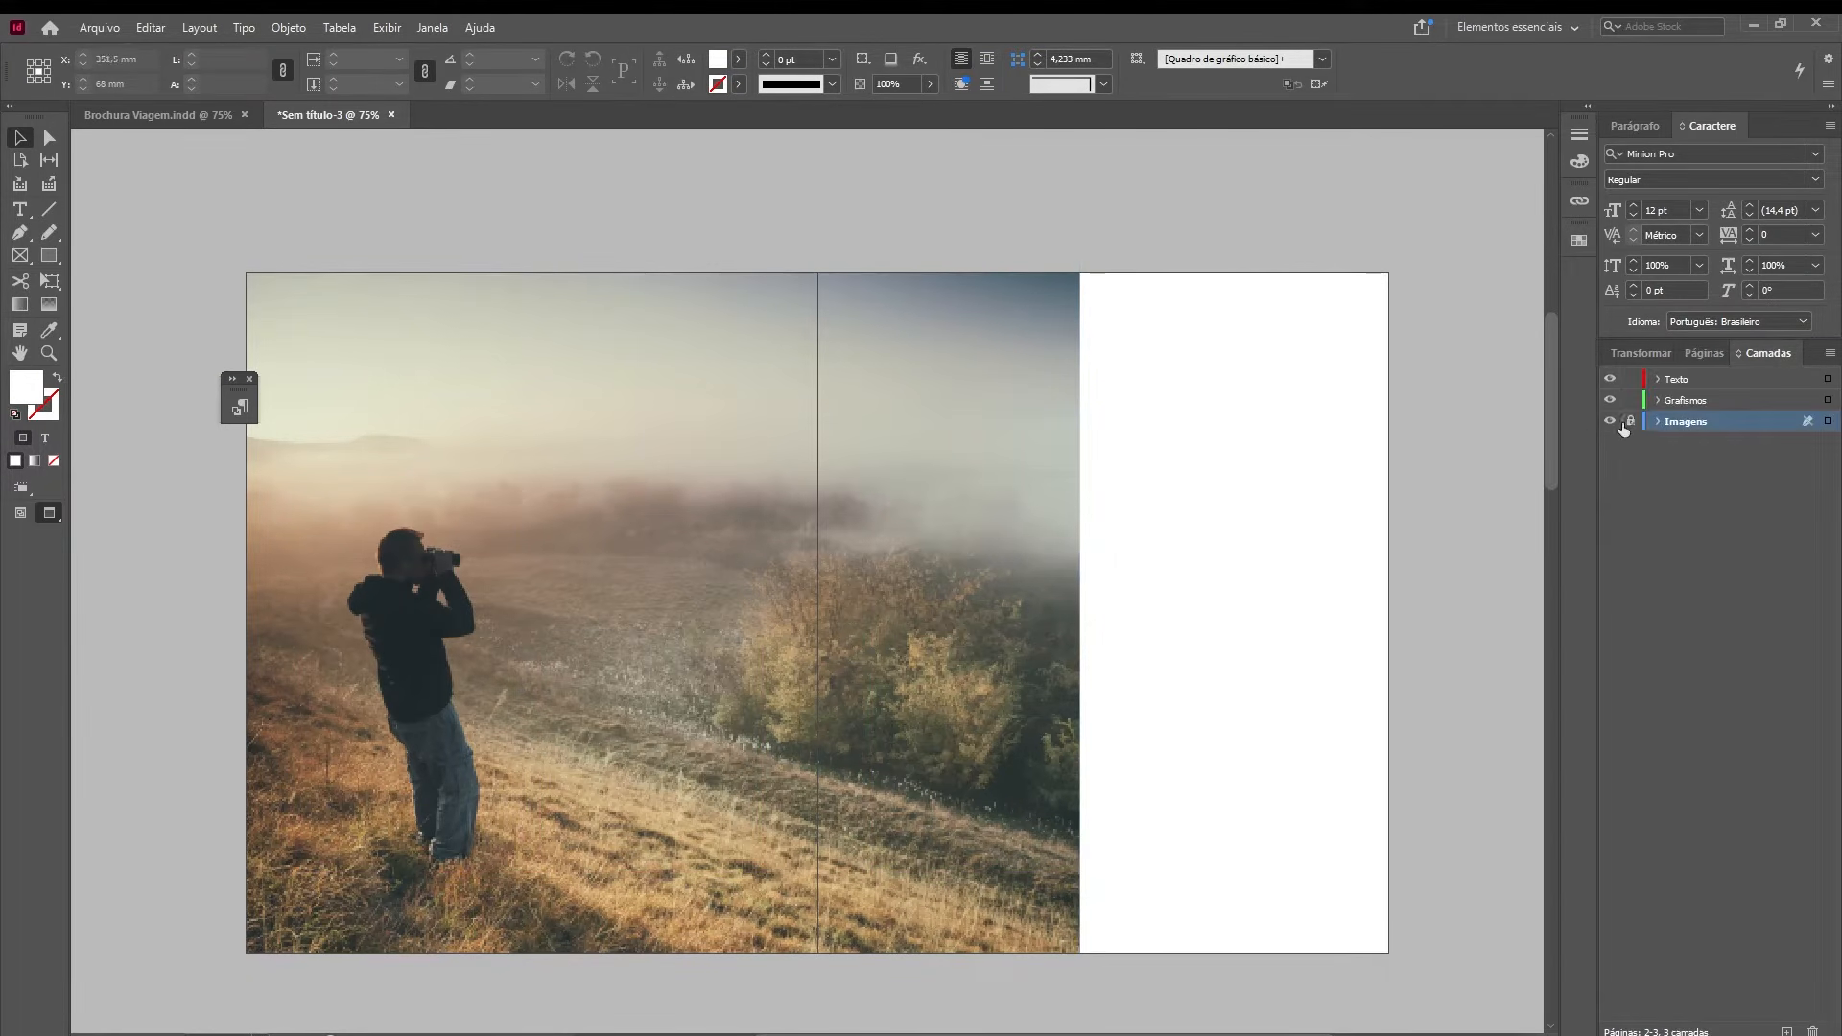
pyautogui.click(1690, 381)
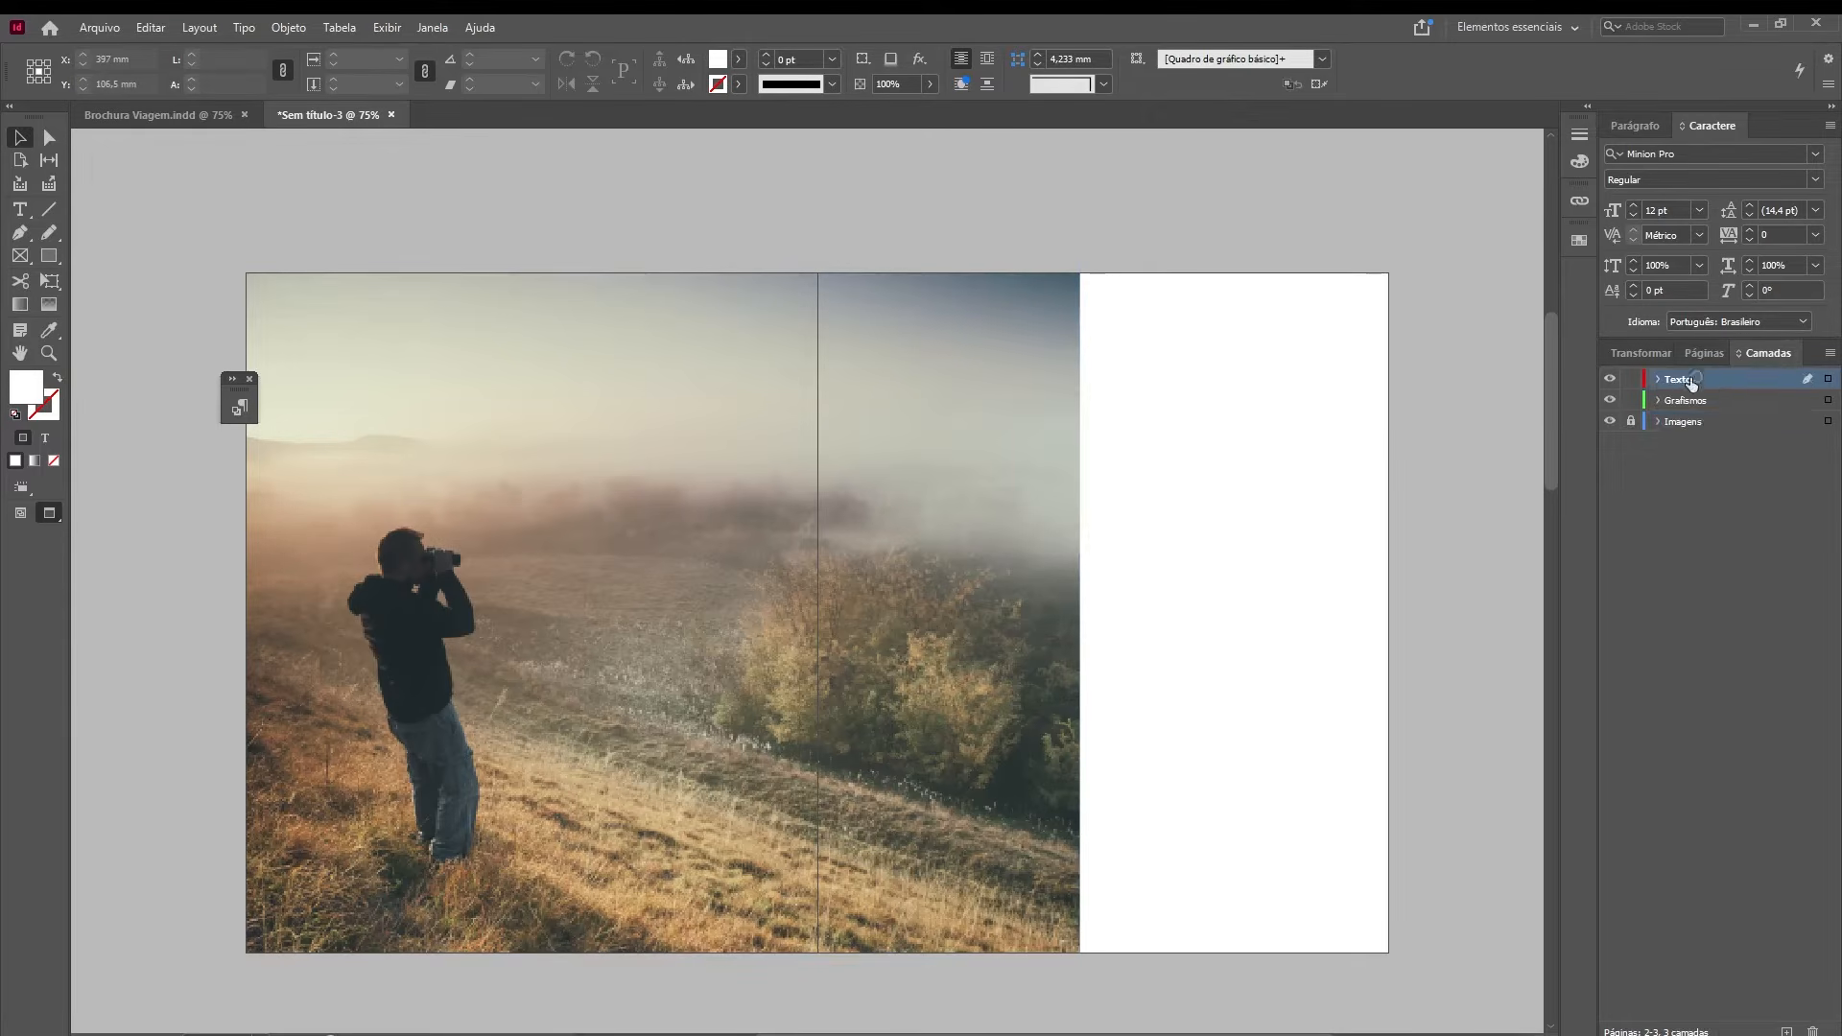
pyautogui.click(19, 209)
pyautogui.moveTo(327, 350); pyautogui.dragTo(764, 513)
pyautogui.hotkey('ctrl', 'v')
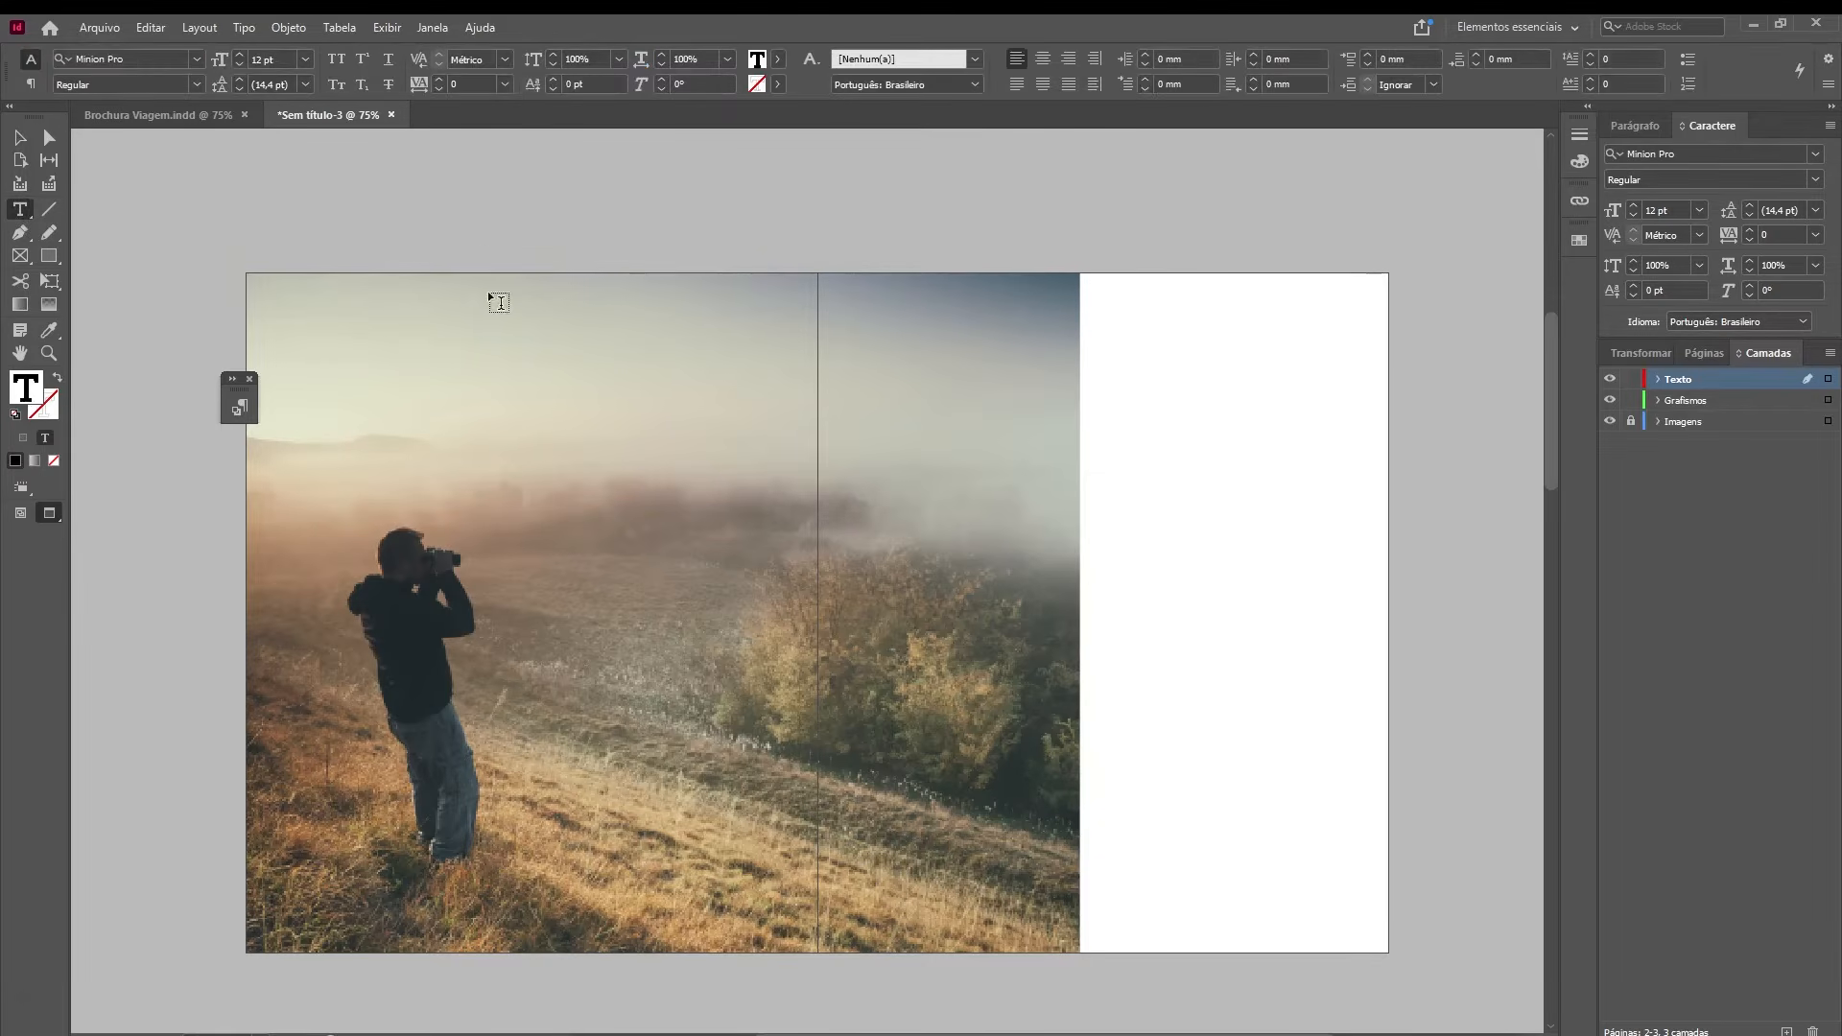
pyautogui.press('Escape')
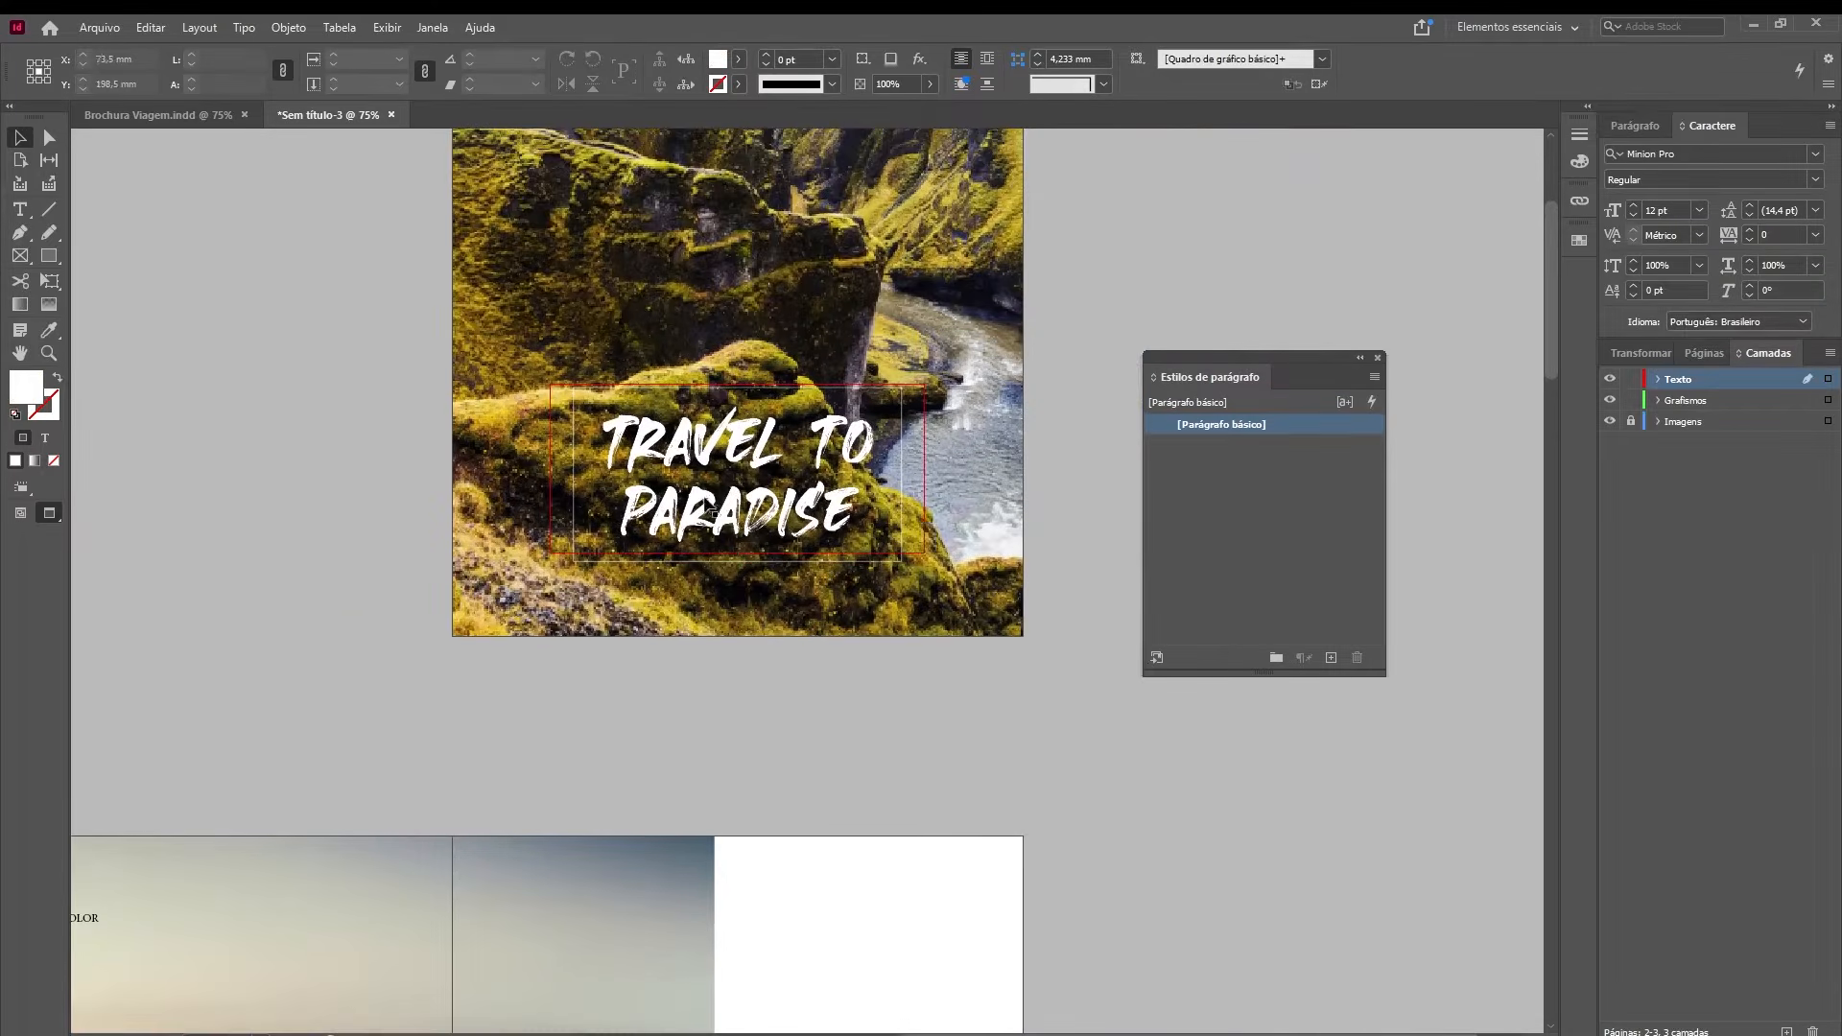
# - Create a paragraph style named Título from the cover title's formatting, keeping Heaters Regular at 100 pt with 72 pt leading
pyautogui.click(748, 465)
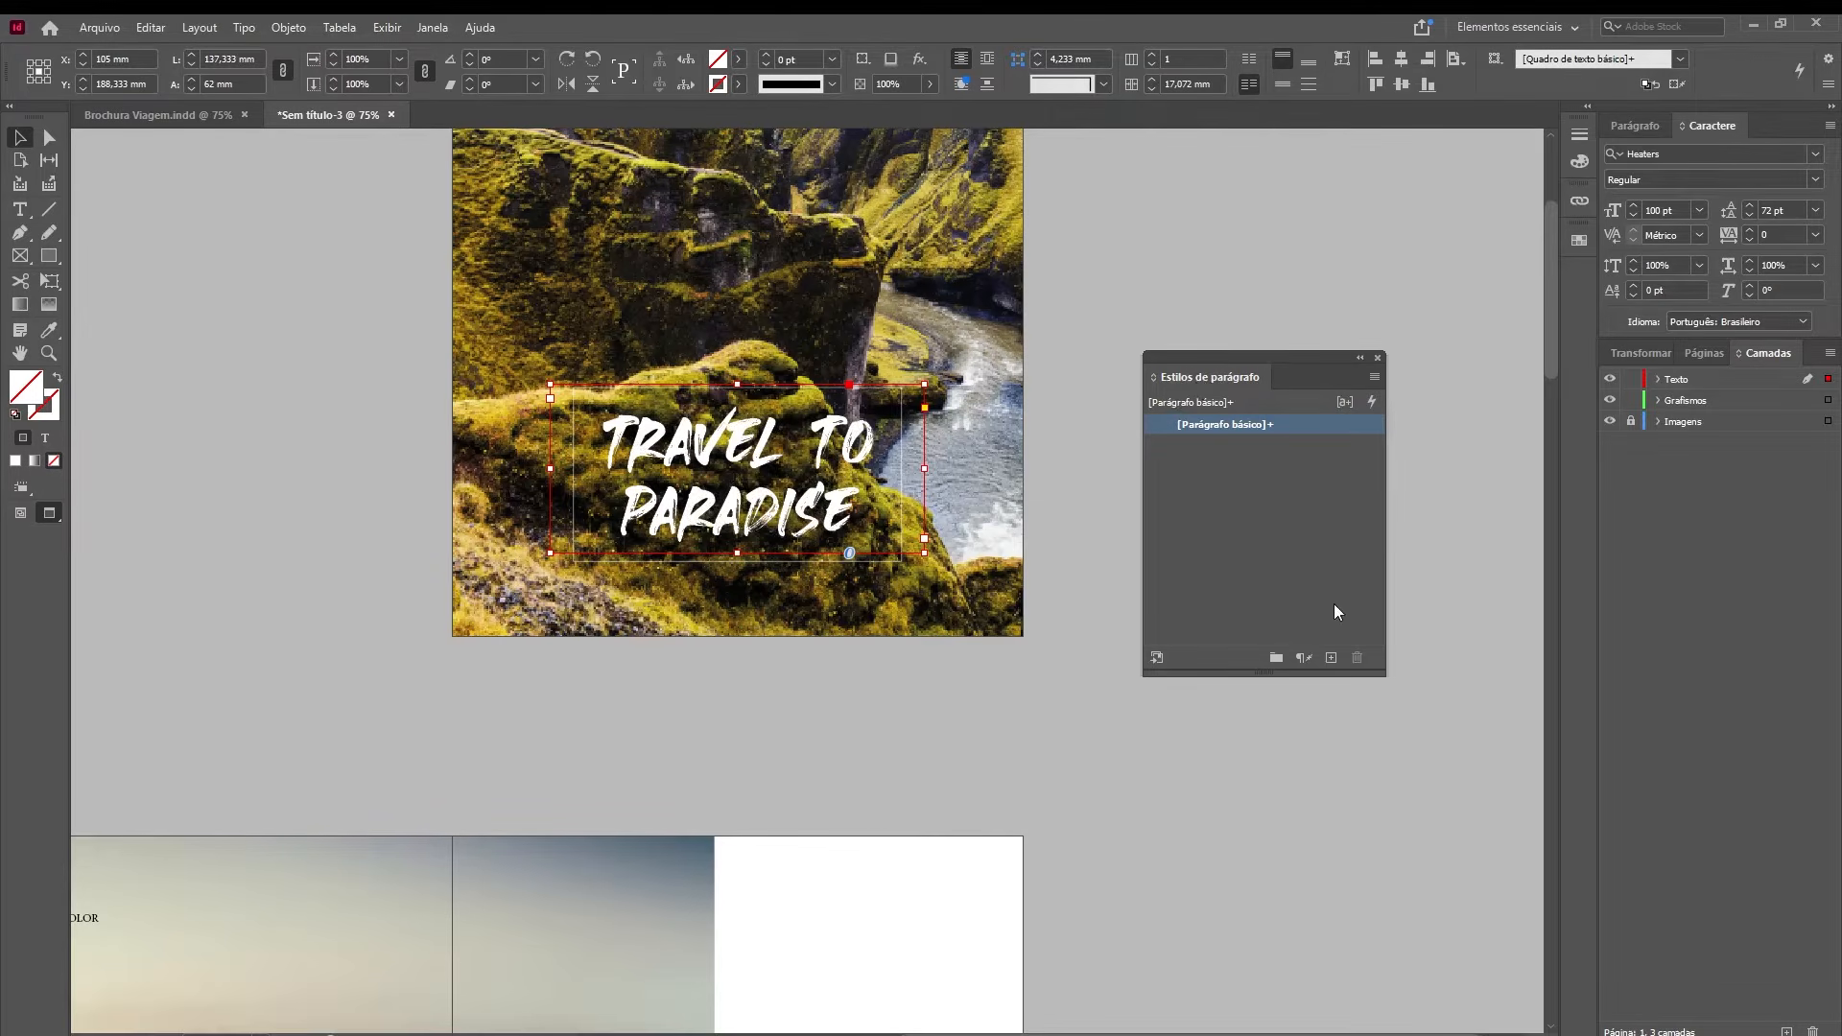
pyautogui.click(1331, 659)
pyautogui.click(1280, 447)
pyautogui.doubleClick(1280, 446)
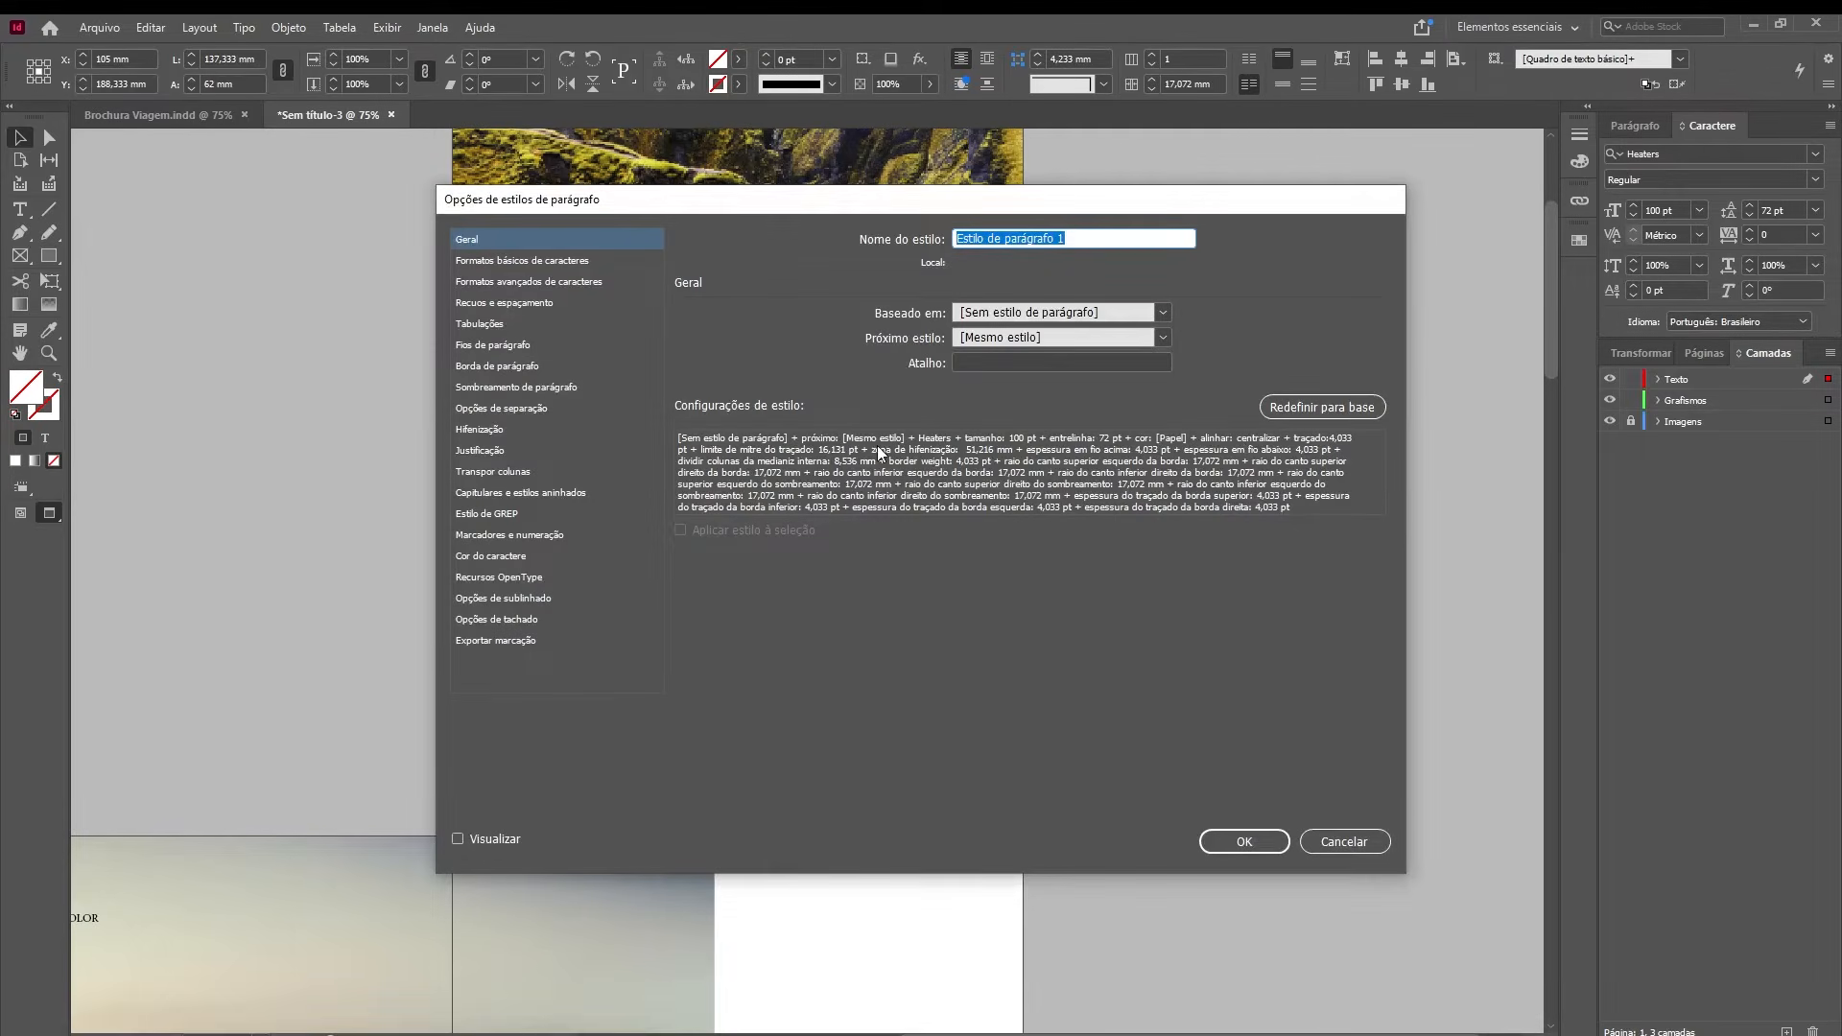
pyautogui.write('Título')
pyautogui.click(486, 262)
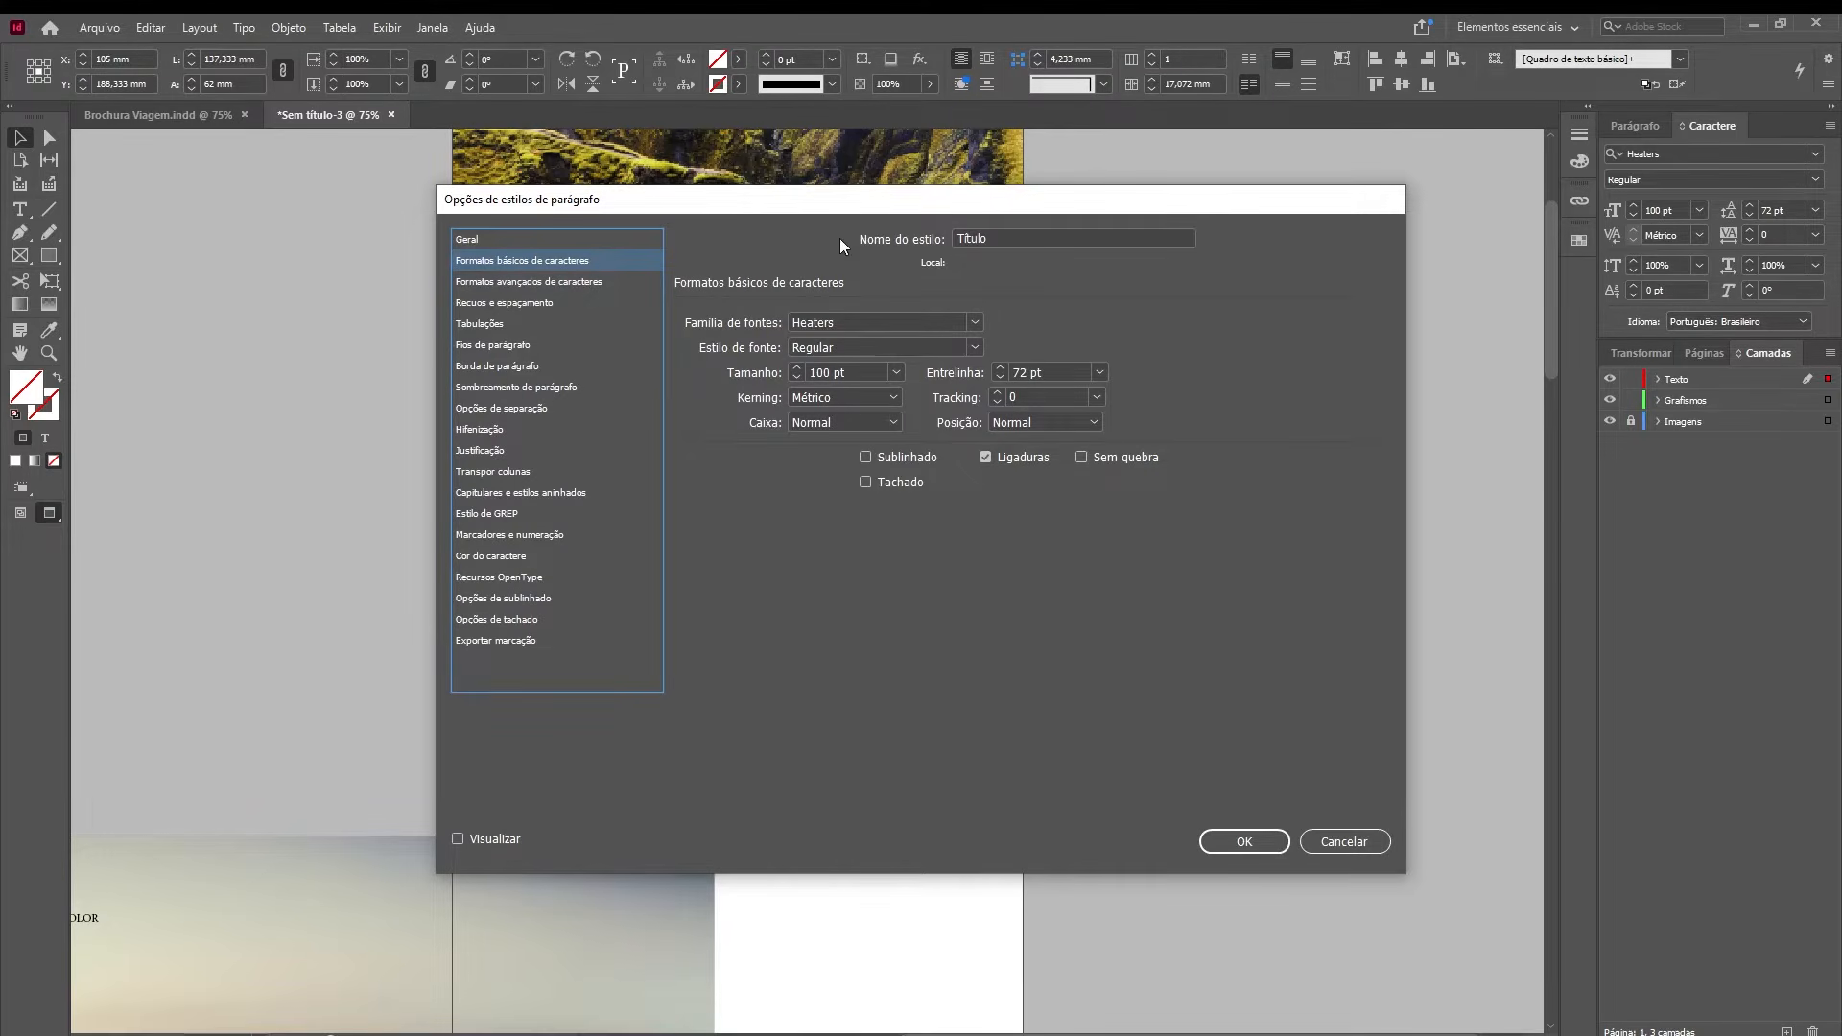
pyautogui.moveTo(831, 203); pyautogui.dragTo(1040, 256)
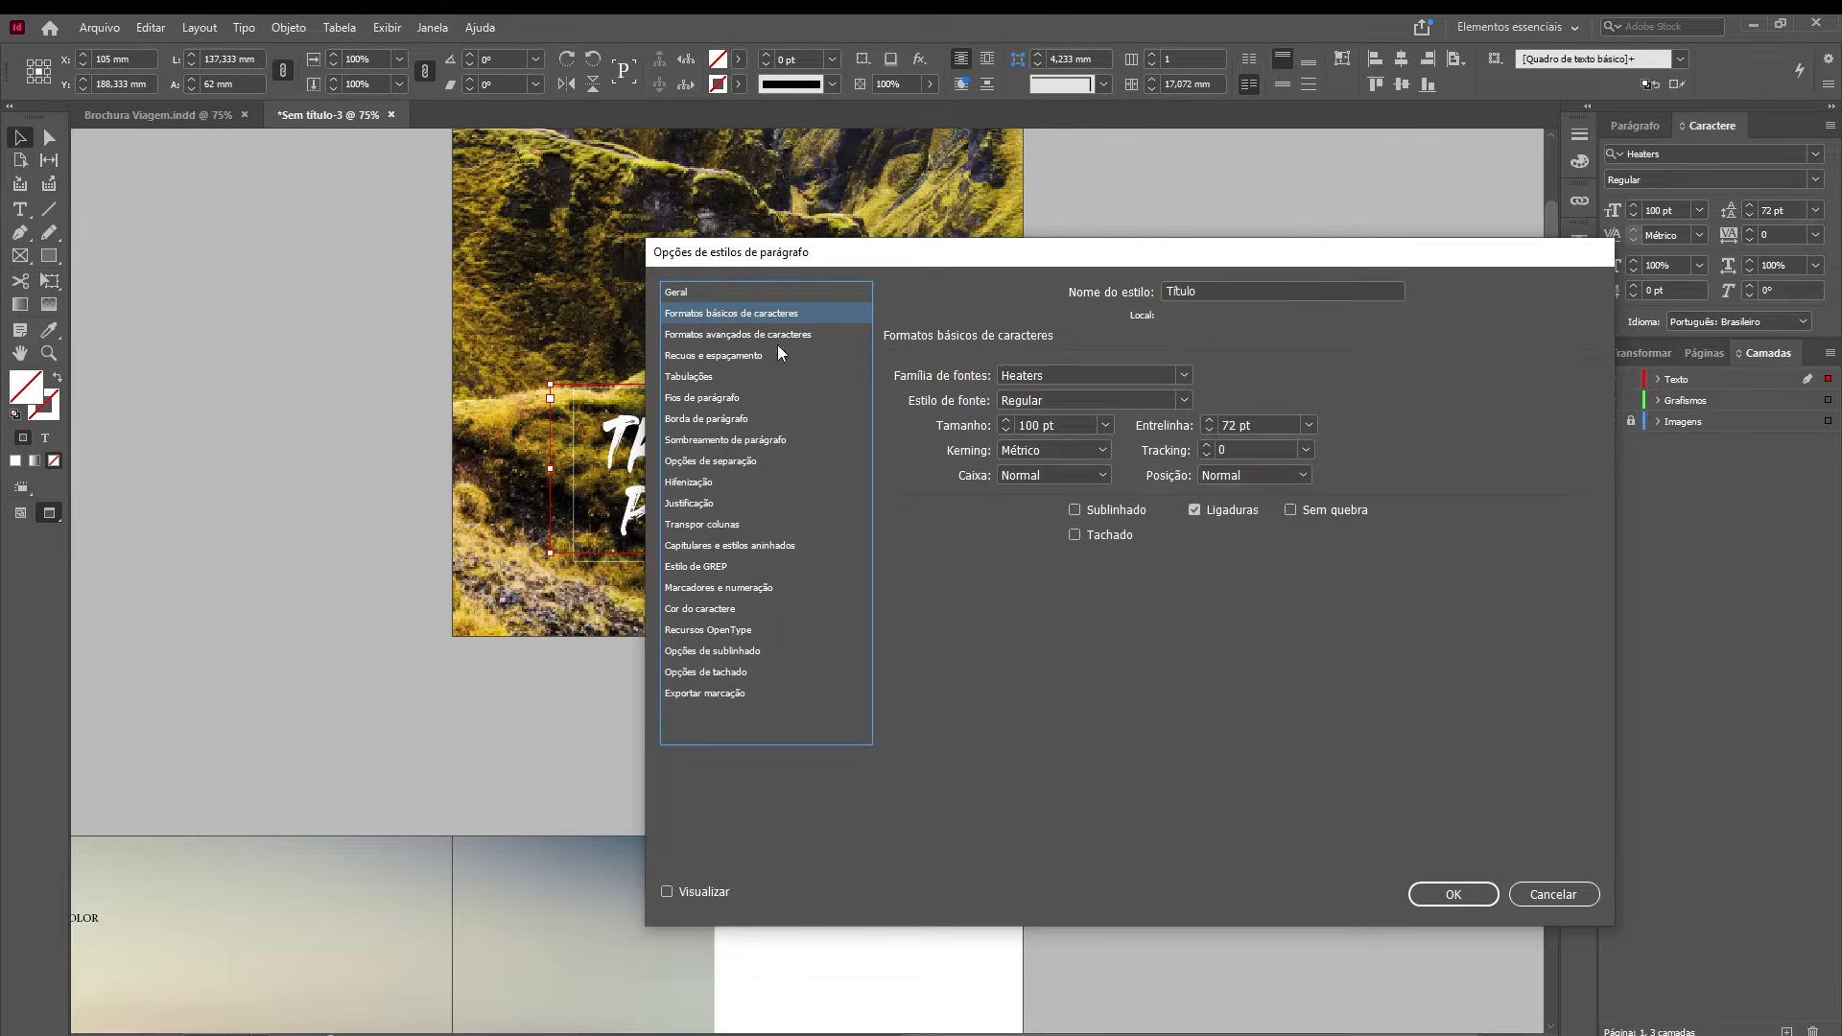
pyautogui.click(1460, 898)
# - Apply the Título style to the LOREM IPSUM SIT DOLOR frame on pages 2-3 and left-align its text
pyautogui.click(932, 721)
pyautogui.moveTo(815, 781); pyautogui.dragTo(1037, 514)
pyautogui.moveTo(722, 537); pyautogui.dragTo(928, 382)
pyautogui.click(424, 534)
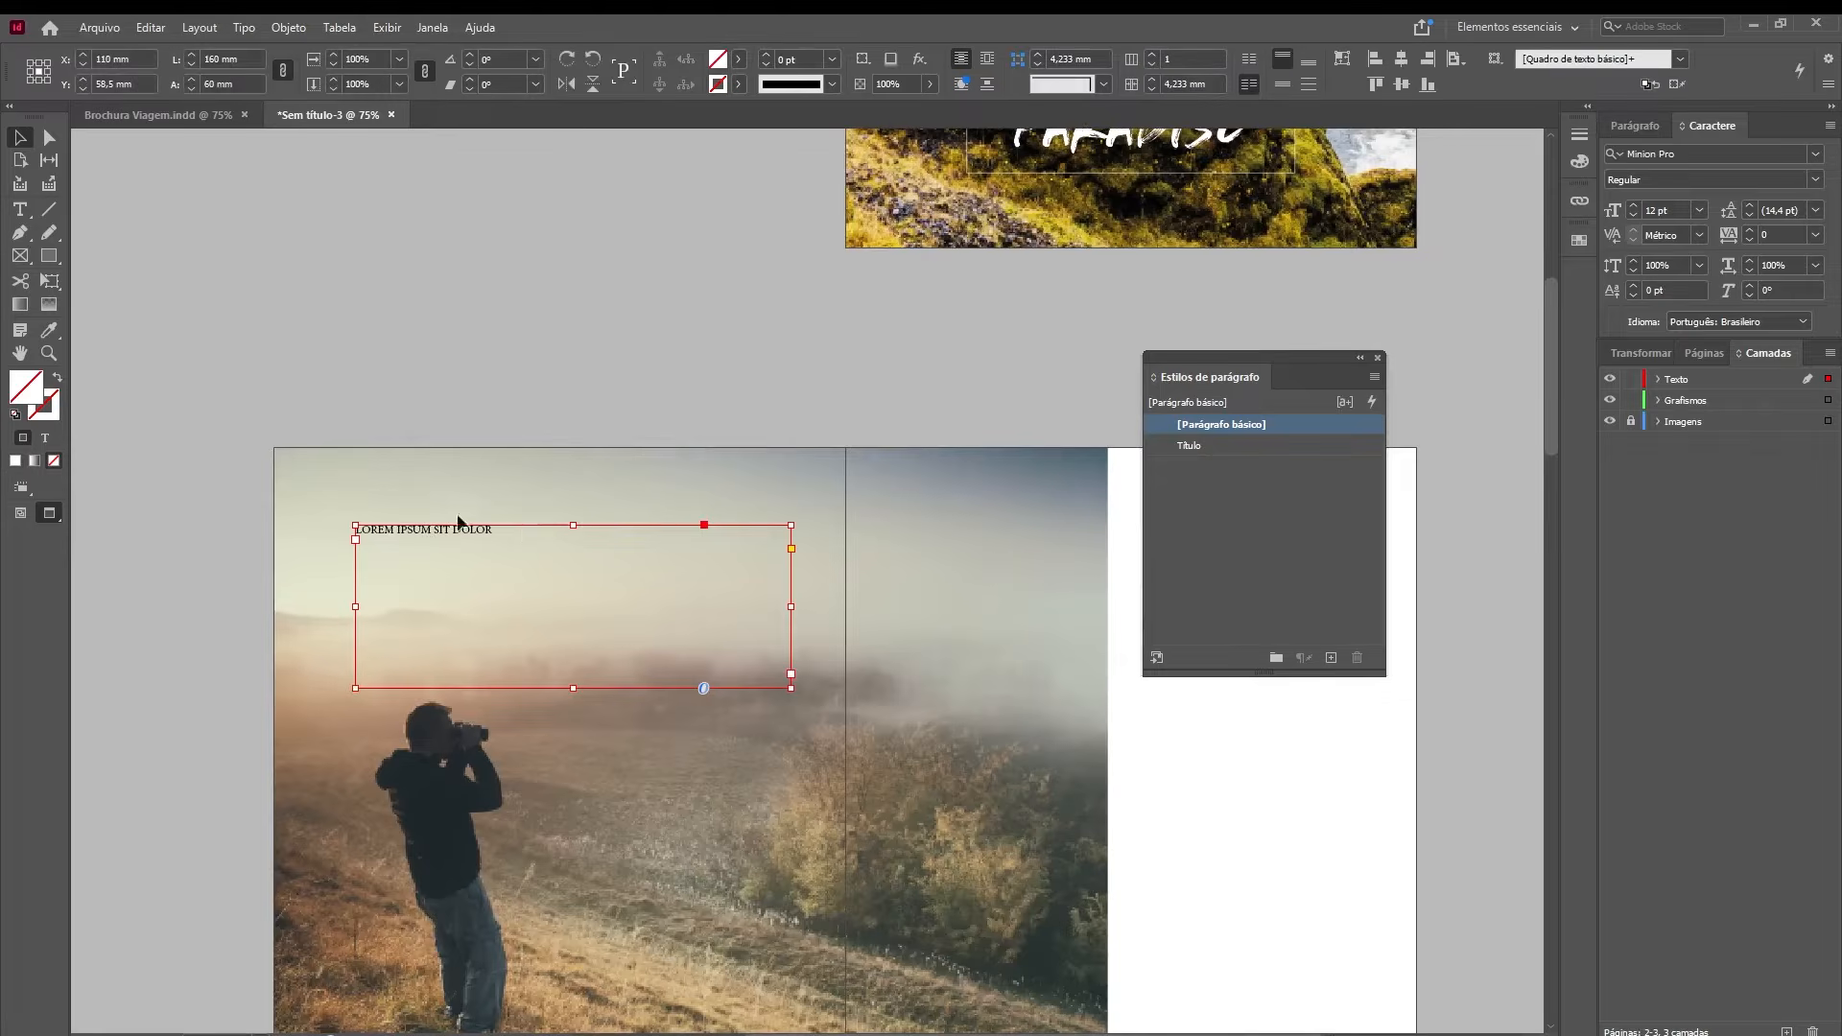
pyautogui.click(1228, 446)
pyautogui.moveTo(832, 603); pyautogui.dragTo(762, 445)
pyautogui.moveTo(697, 519); pyautogui.dragTo(683, 482)
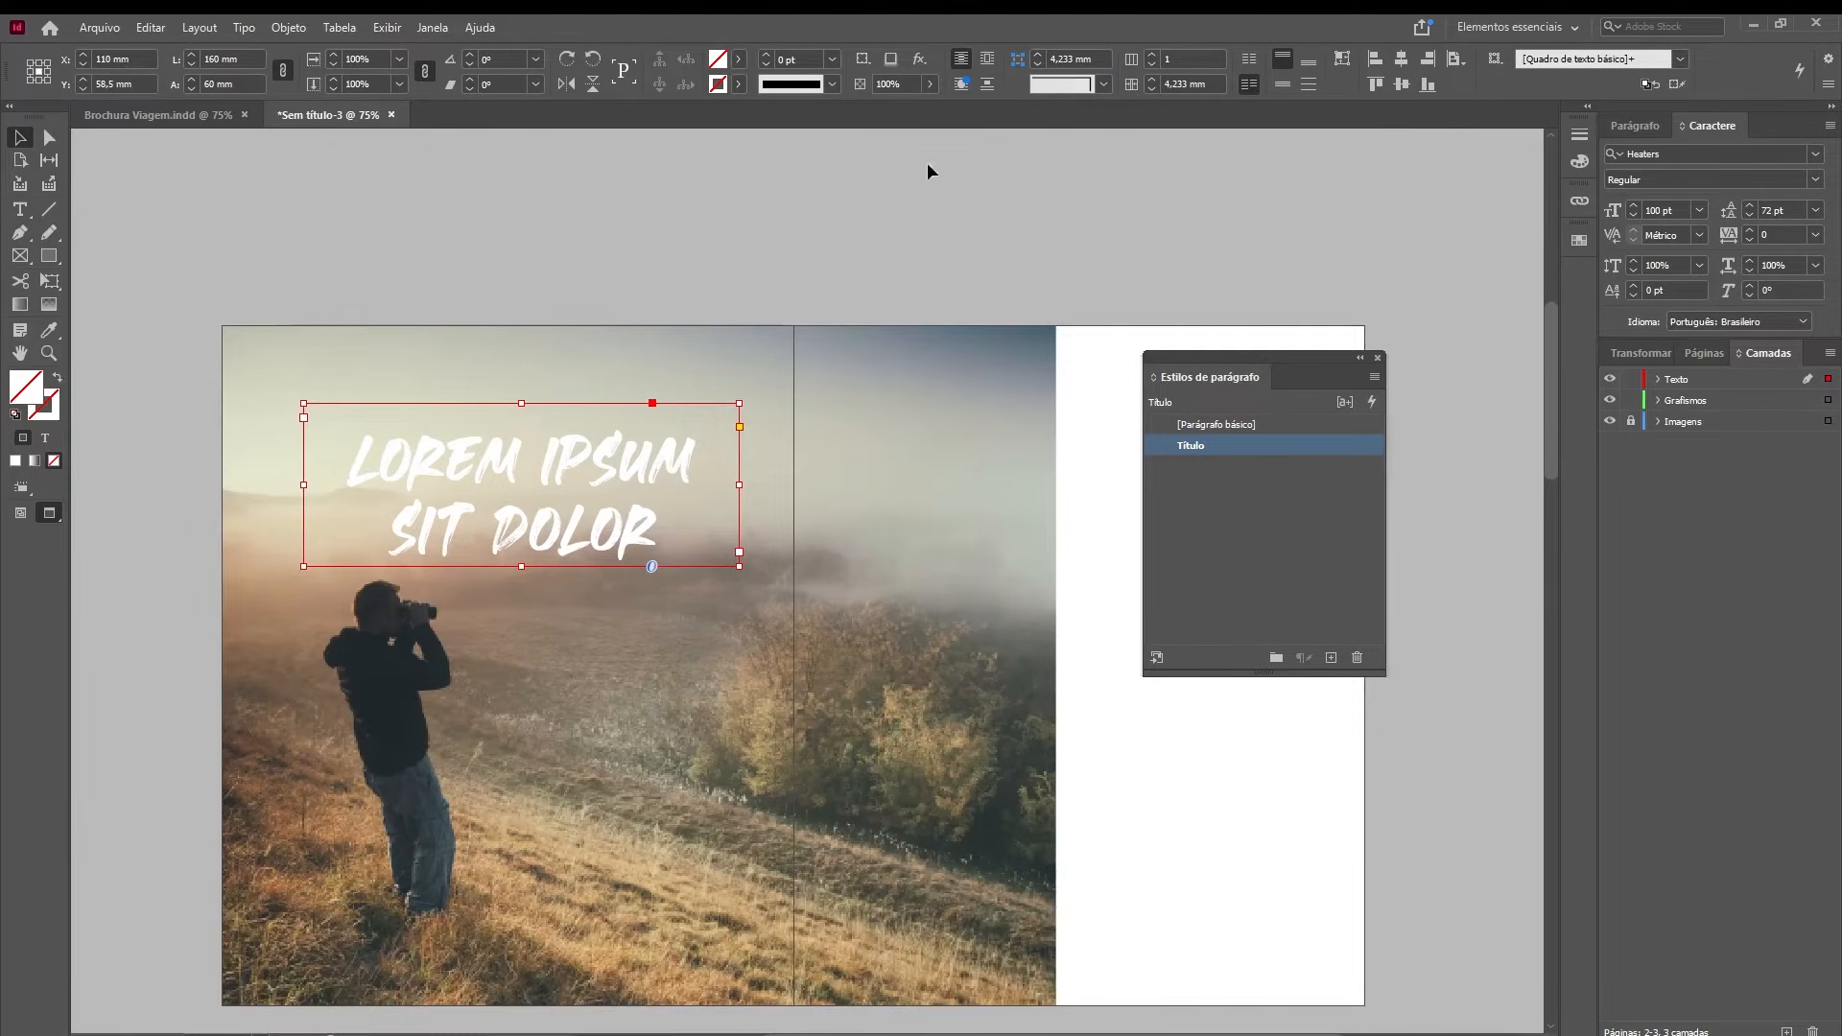
pyautogui.click(1638, 125)
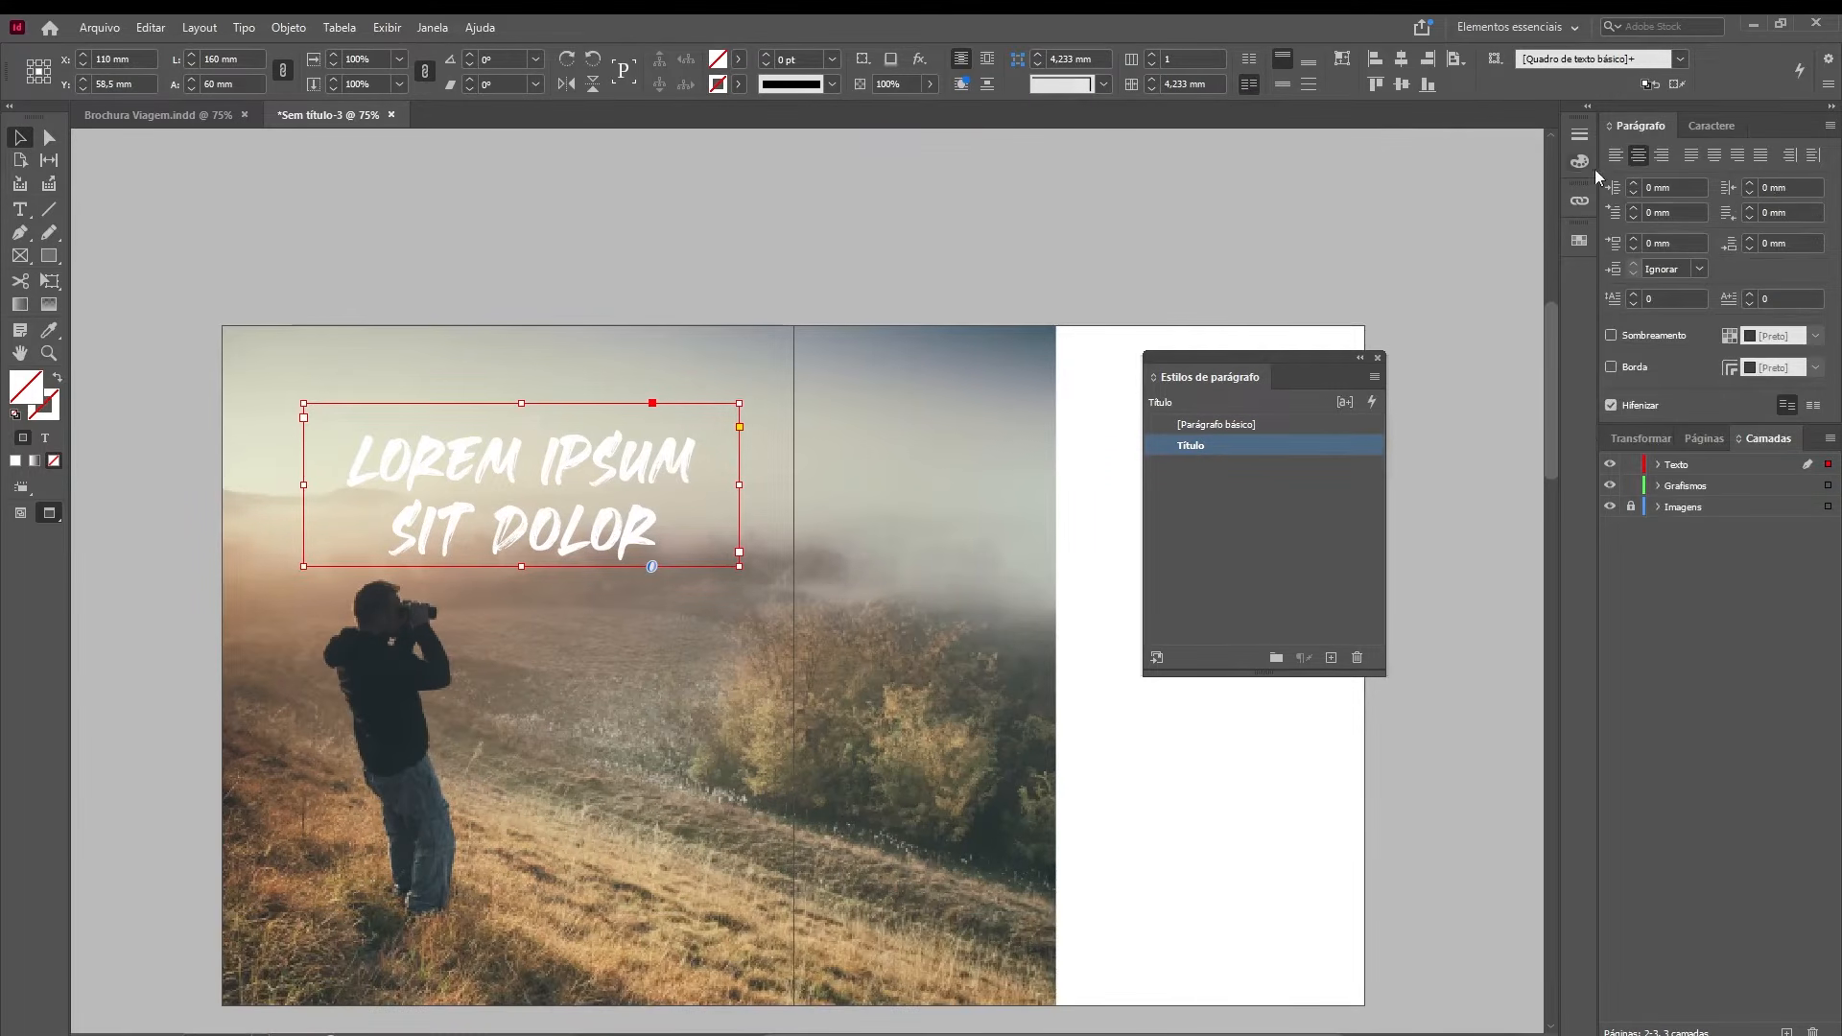
pyautogui.click(1616, 154)
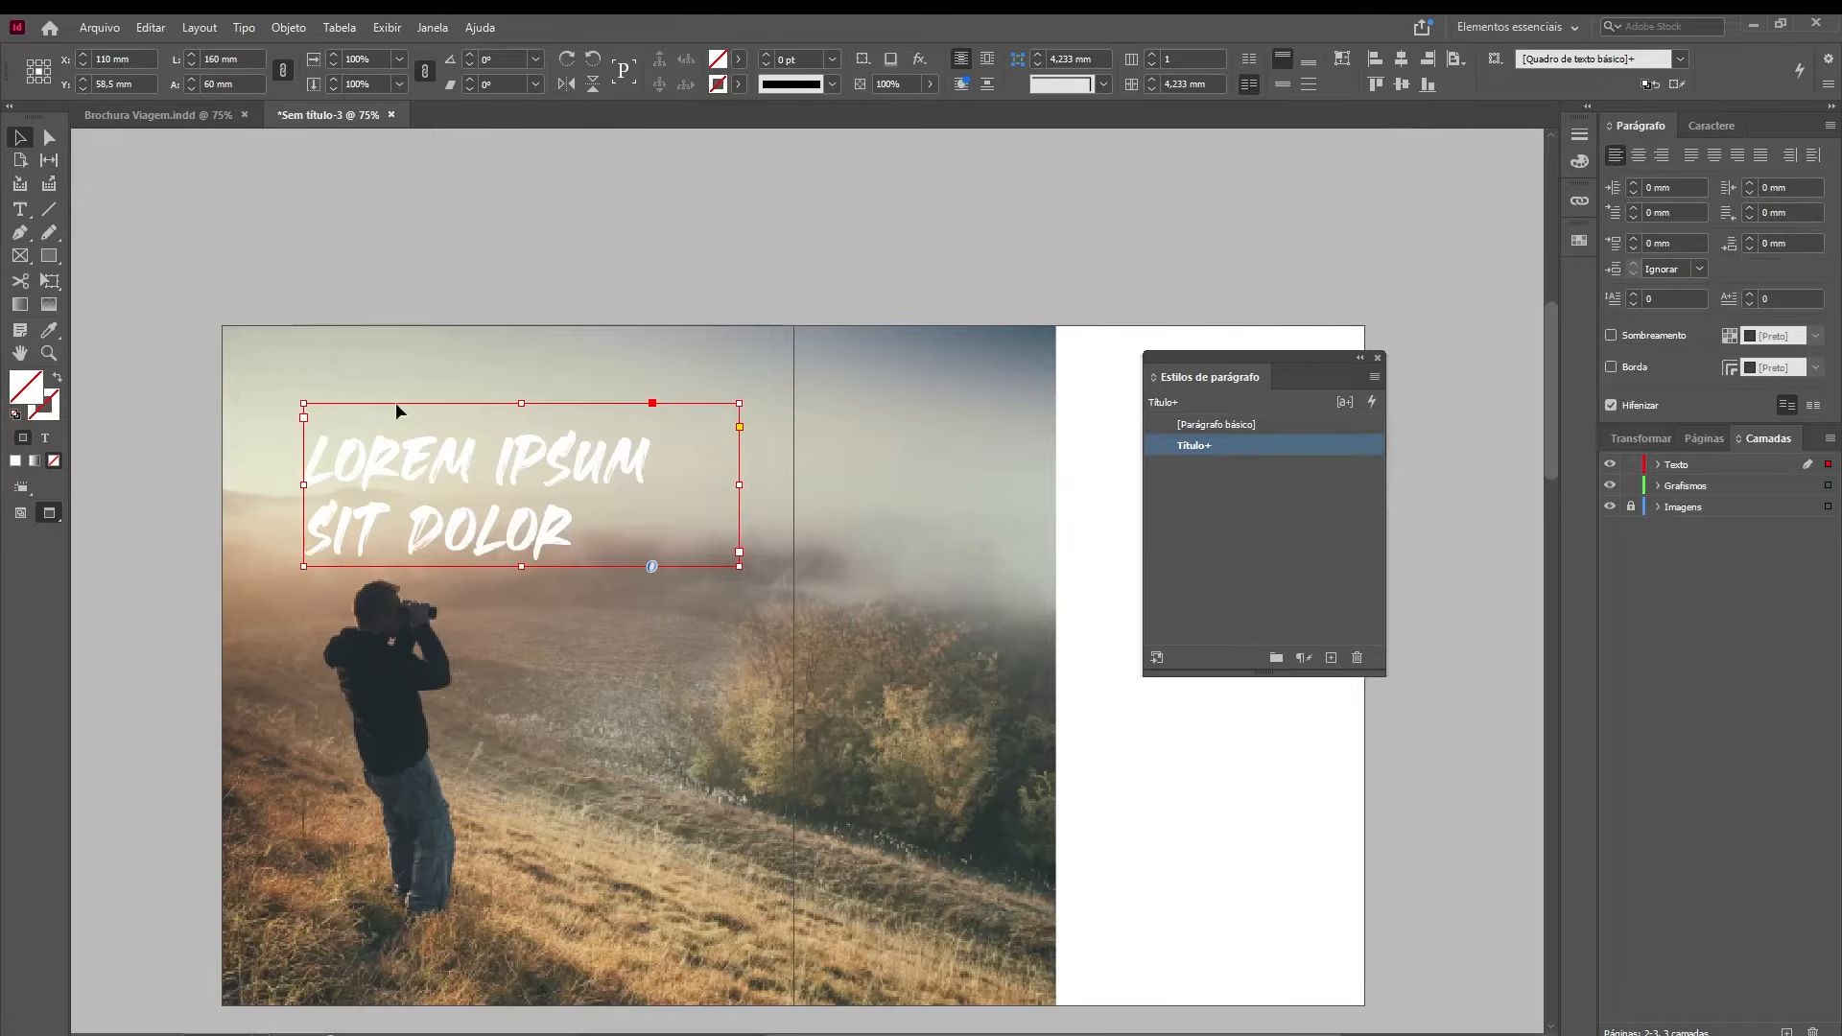
# - Add a text frame about 82 x 164 mm in the outer column of page 3 and paste the lorem ipsum body text into it
pyautogui.click(1713, 126)
pyautogui.moveTo(740, 575); pyautogui.dragTo(659, 486)
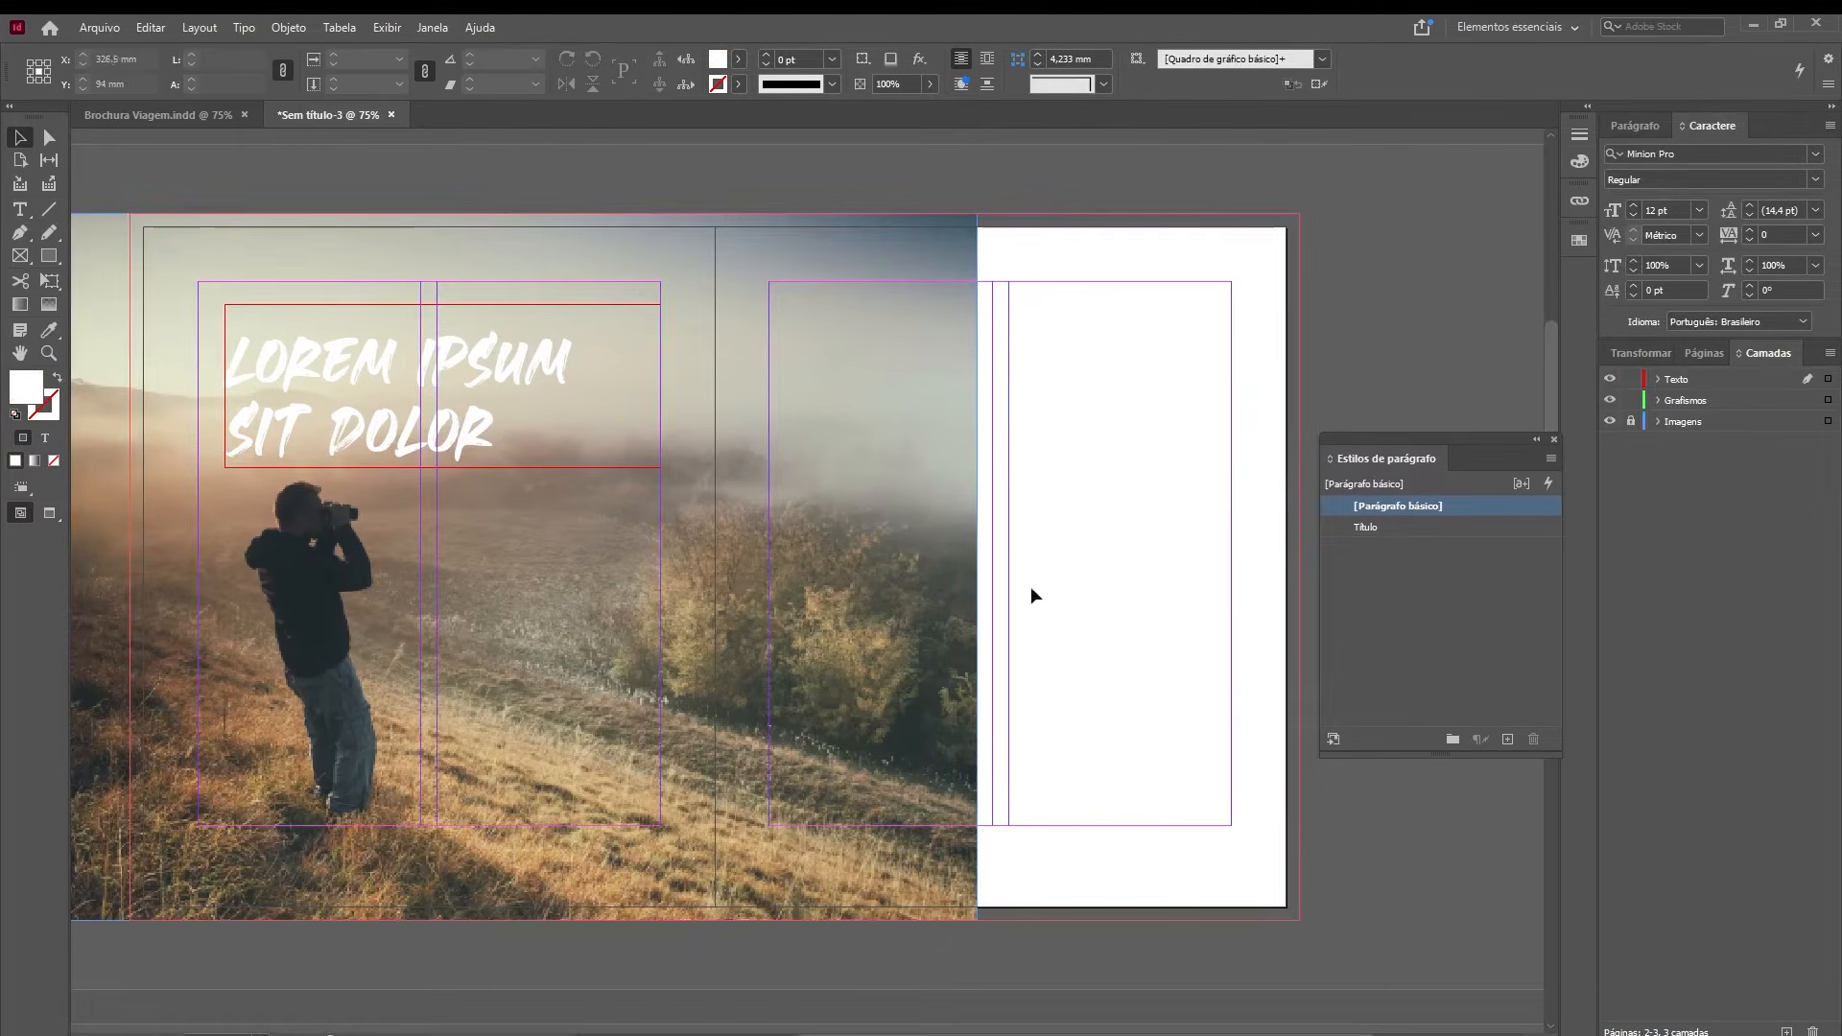
pyautogui.click(19, 209)
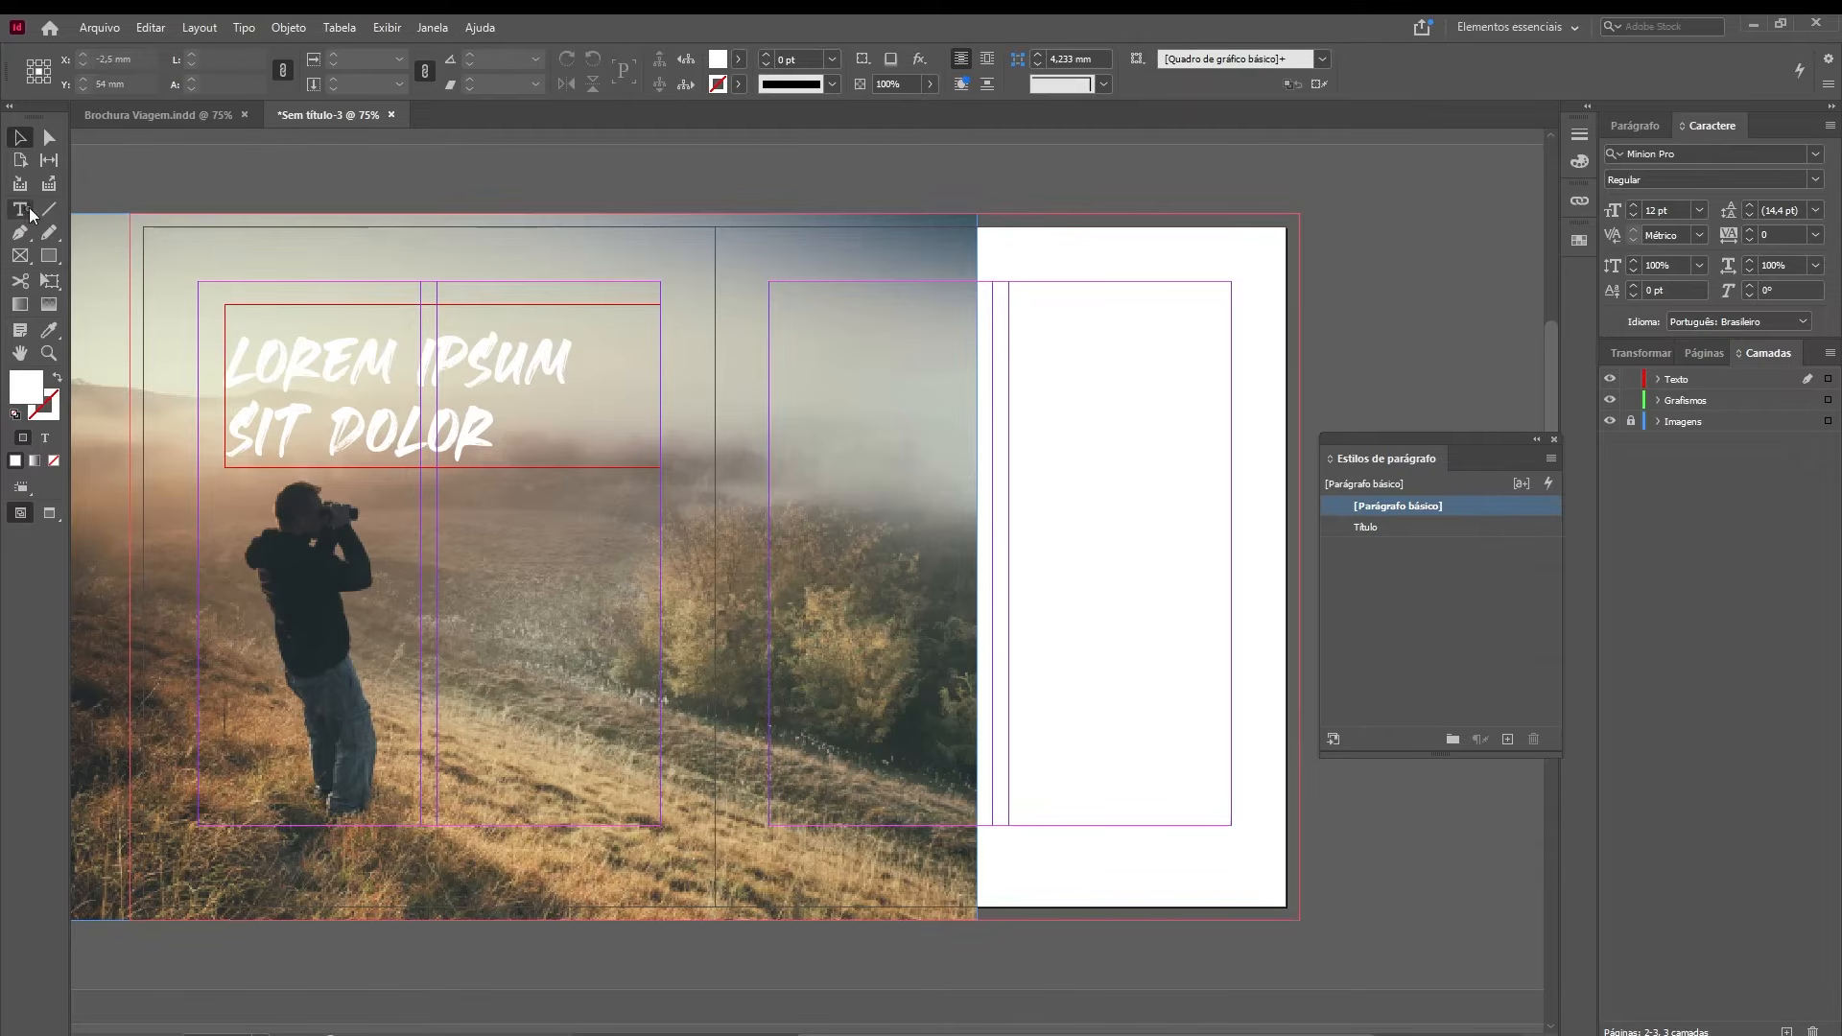
pyautogui.moveTo(1008, 379); pyautogui.dragTo(1232, 825)
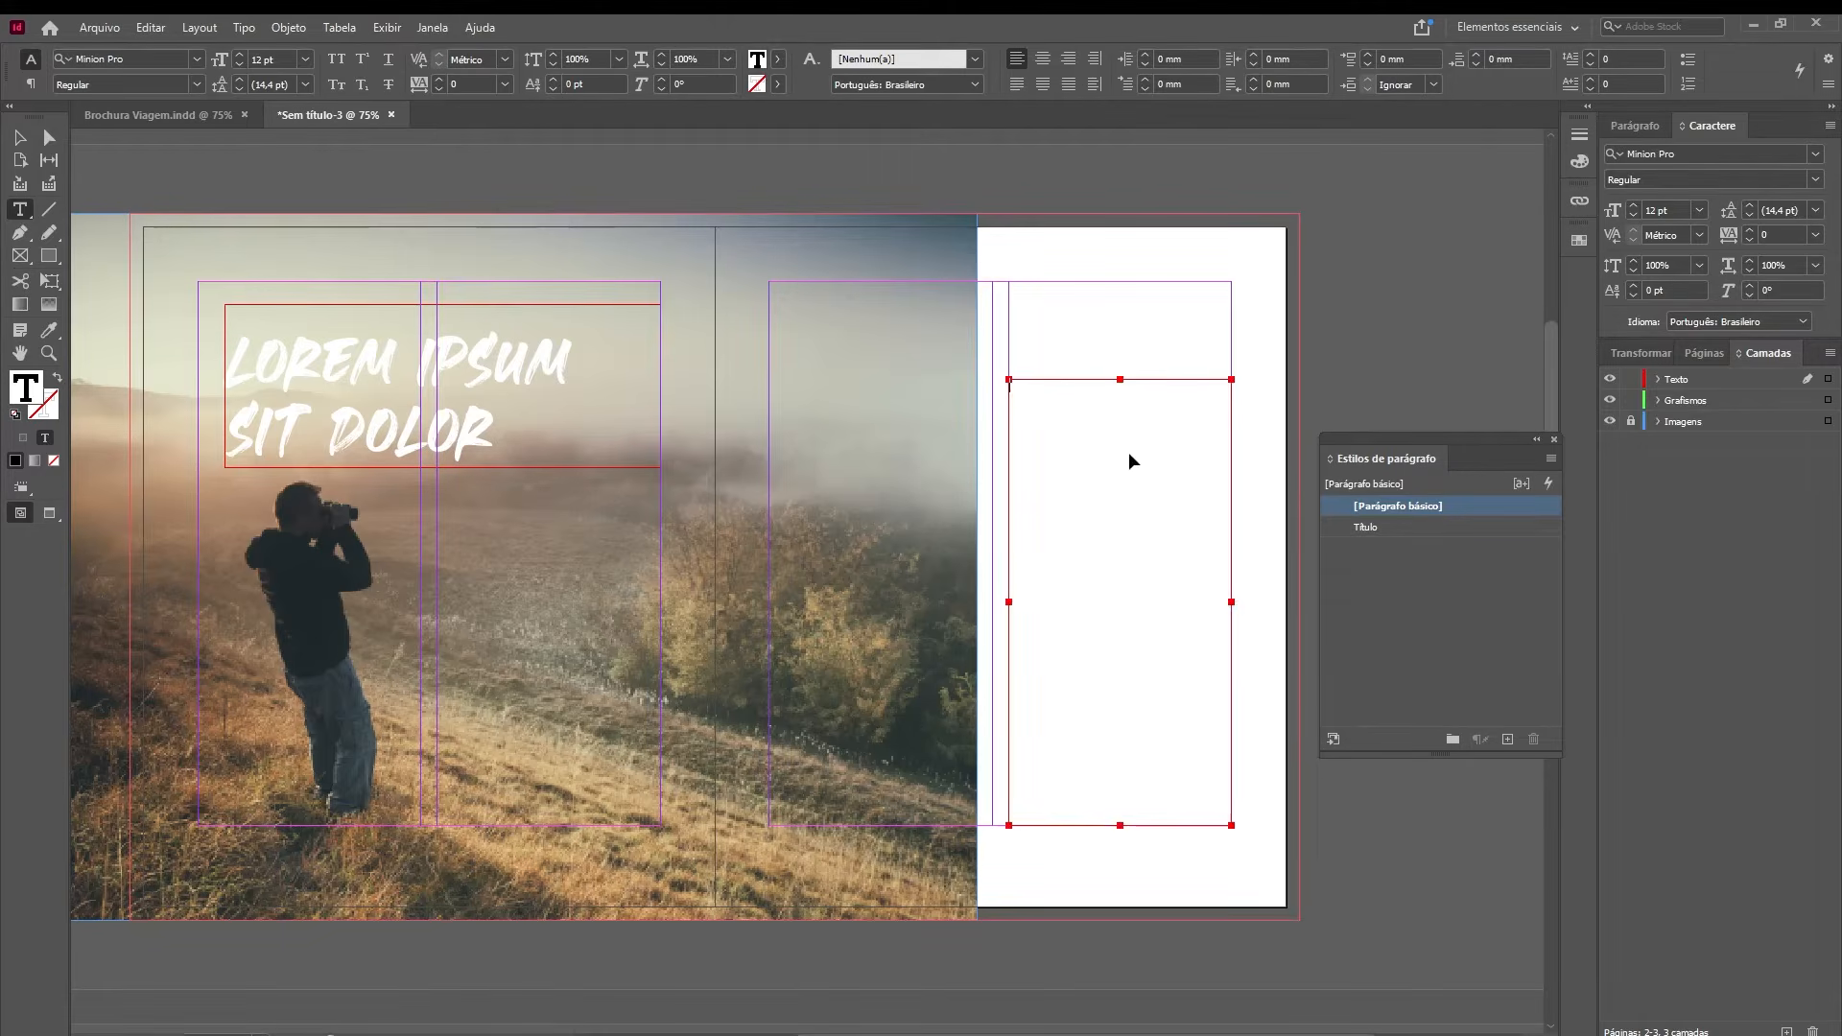
pyautogui.hotkey('ctrl', 'v')
pyautogui.click(20, 137)
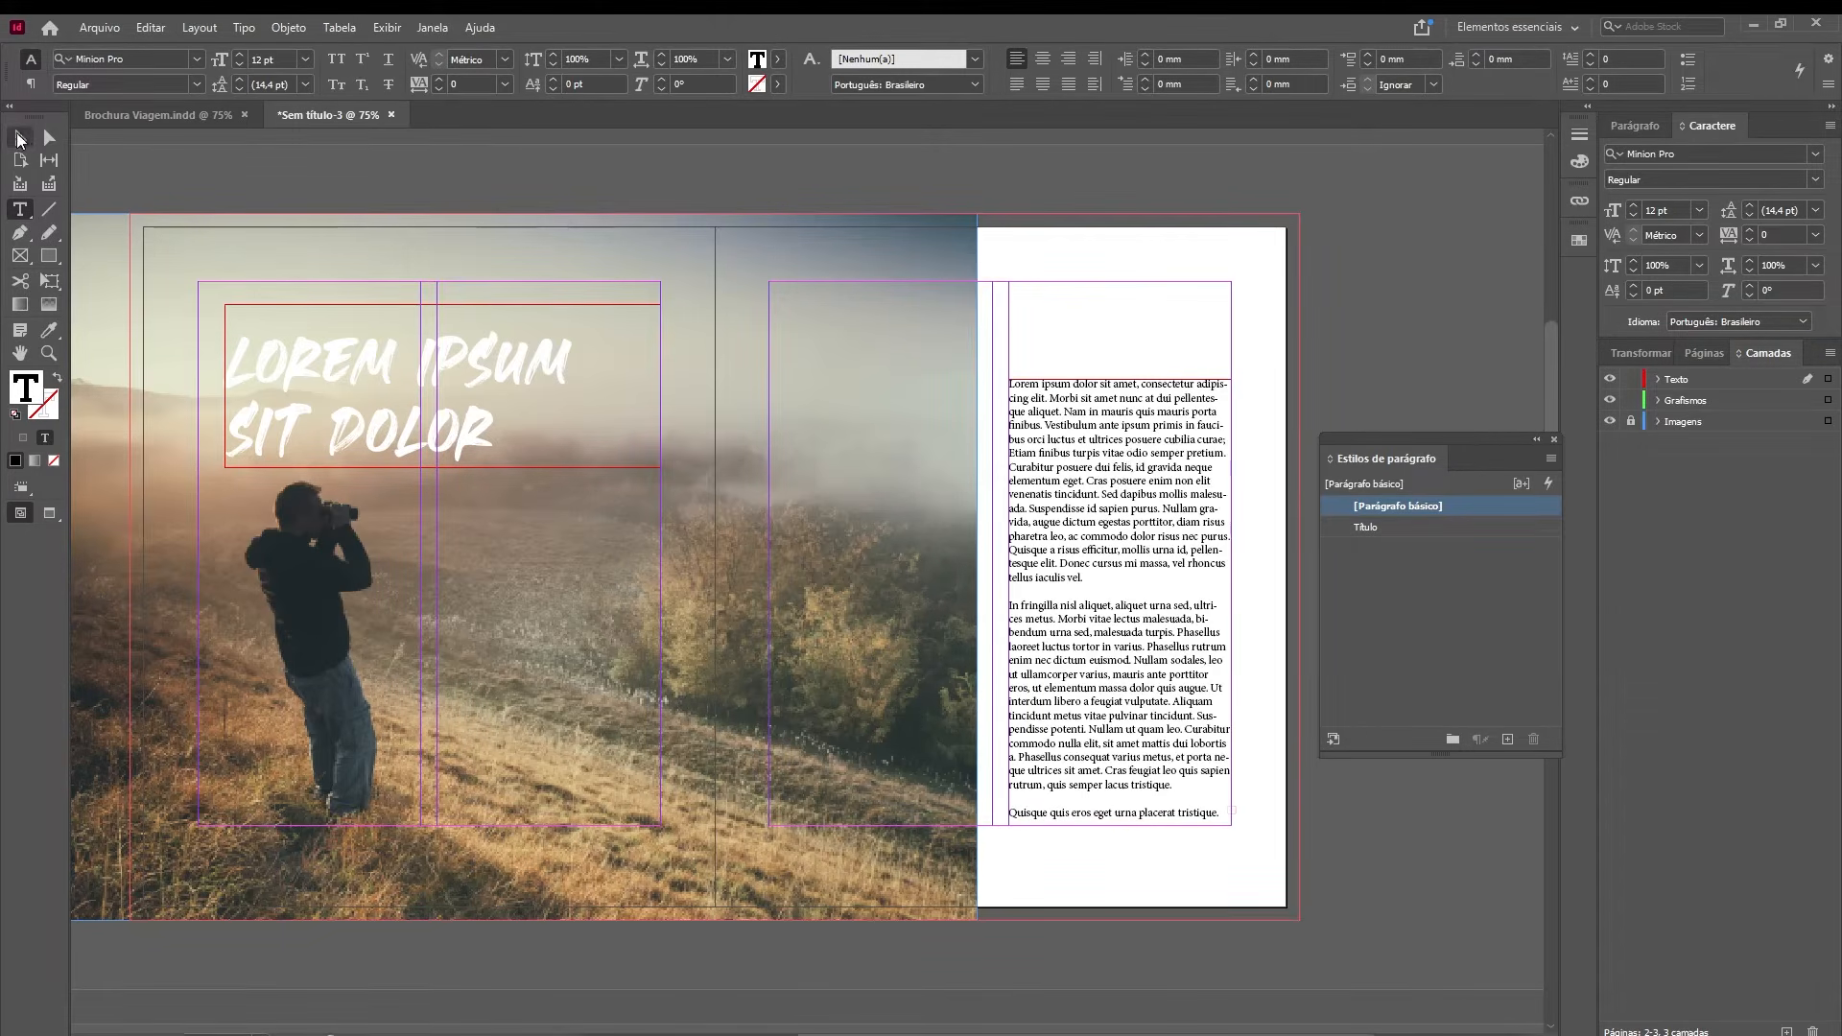
# - Create a new paragraph style for the body text frame on page 3 and name it Texto Corrido
pyautogui.click(1116, 510)
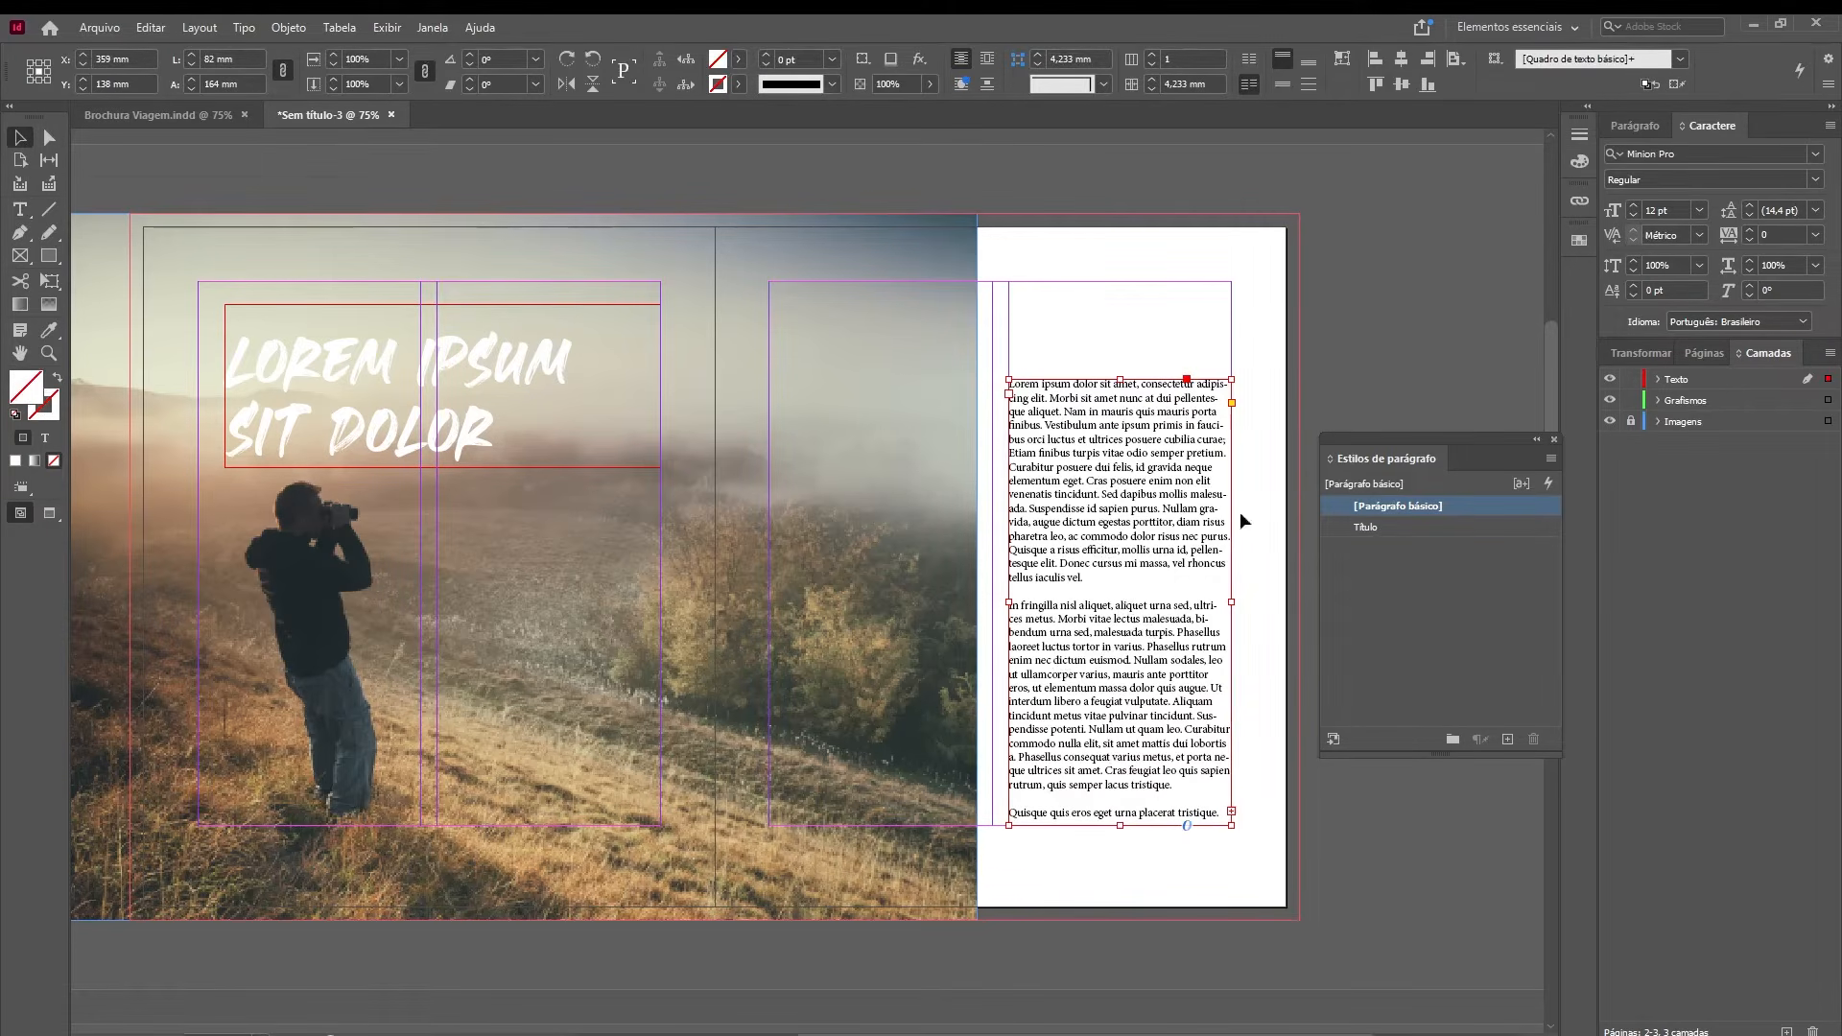
pyautogui.click(1508, 741)
pyautogui.click(1411, 530)
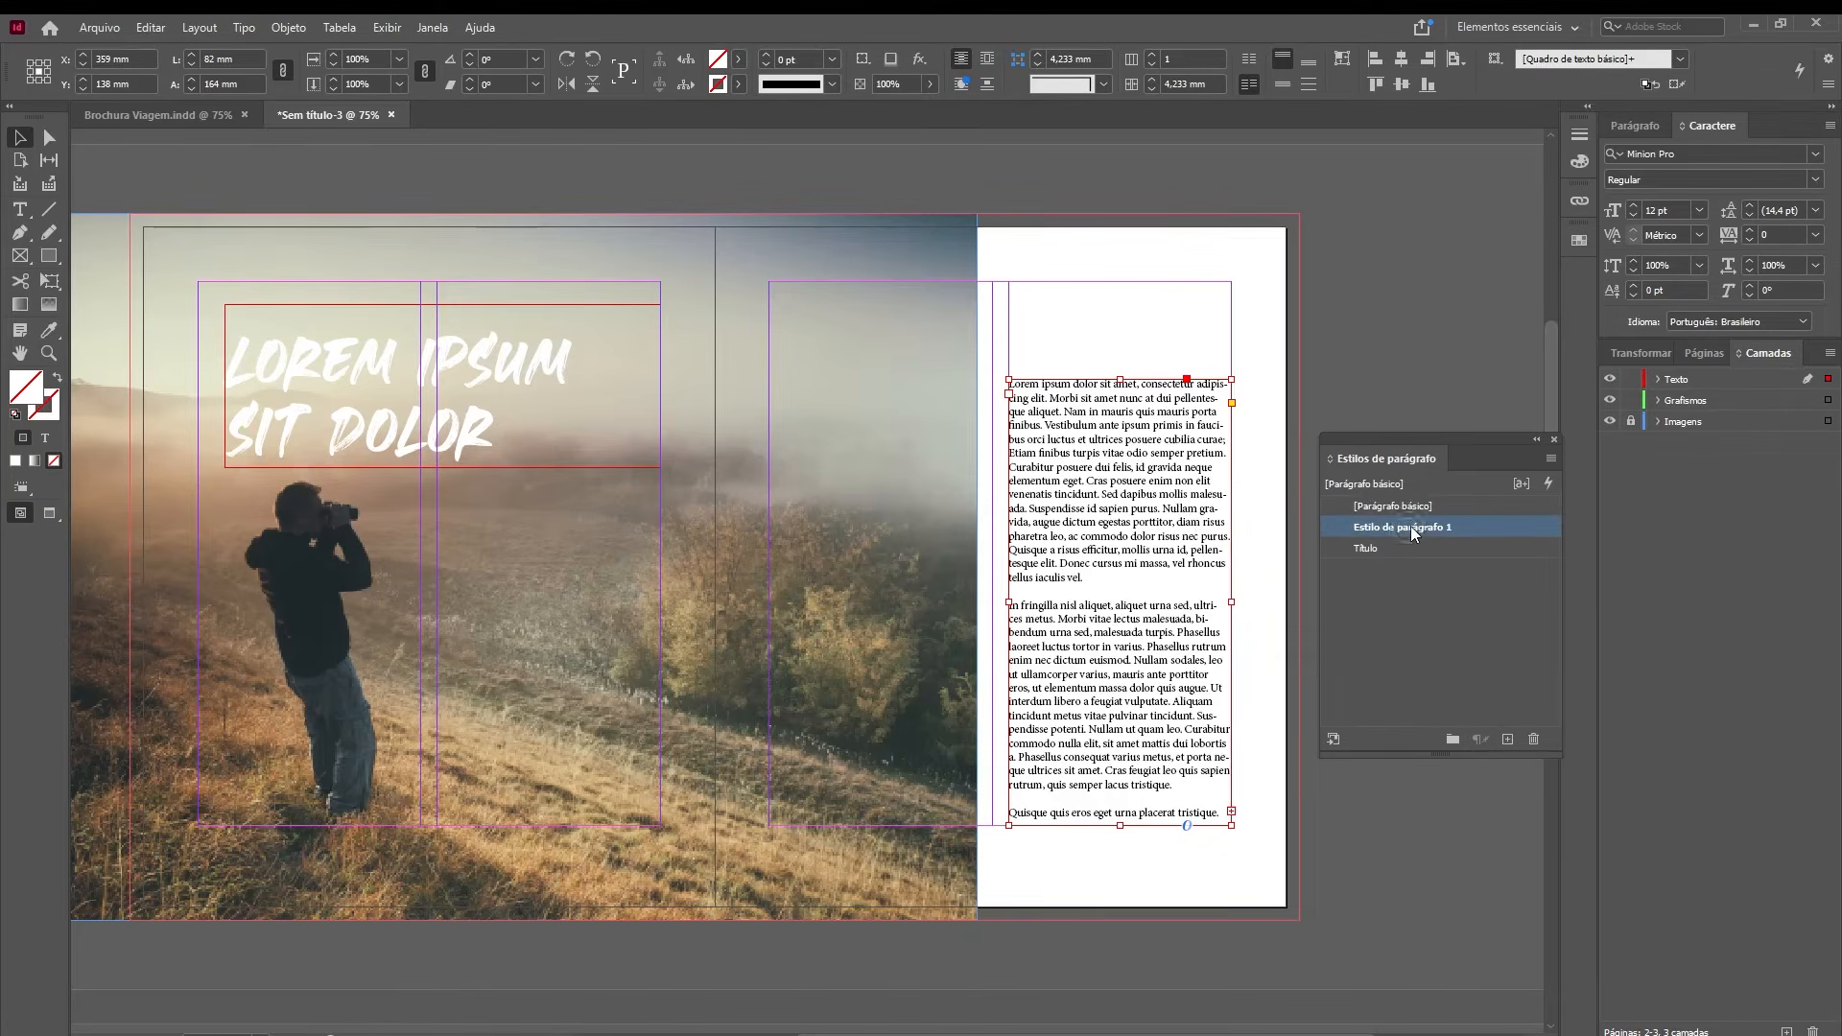
pyautogui.doubleClick(1411, 529)
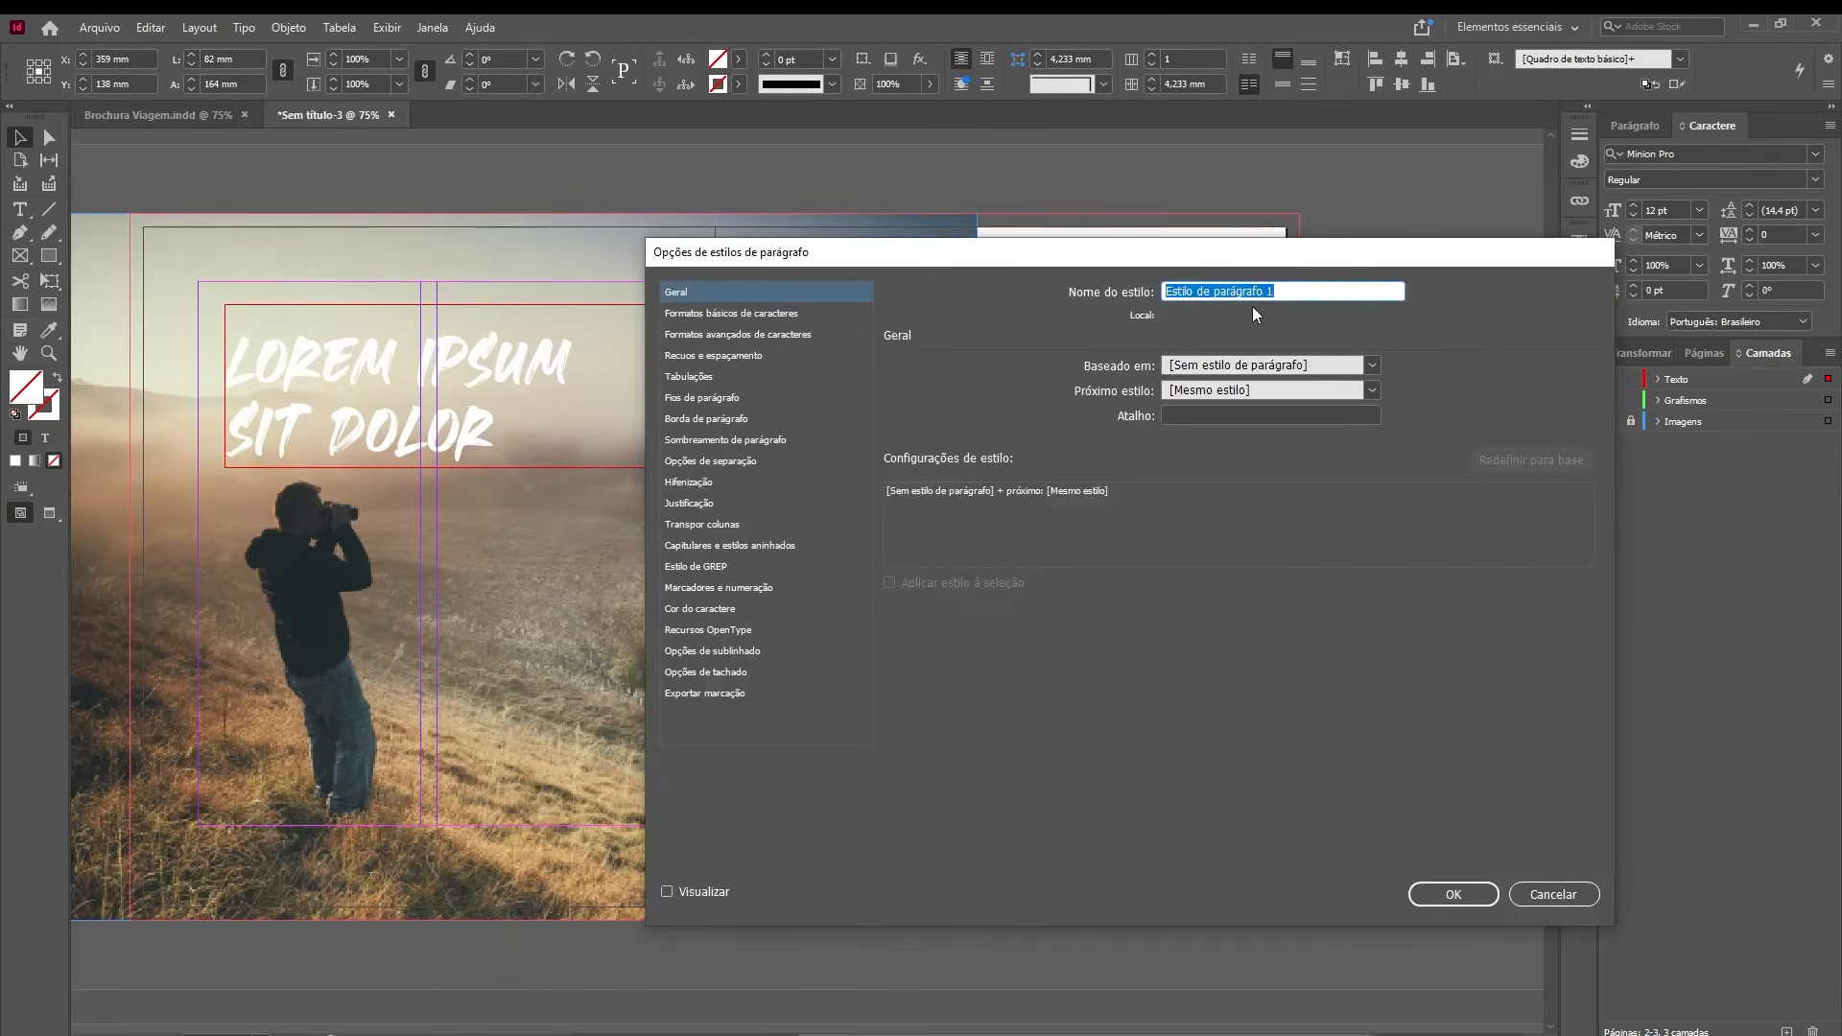
pyautogui.write('Texto Corrido')
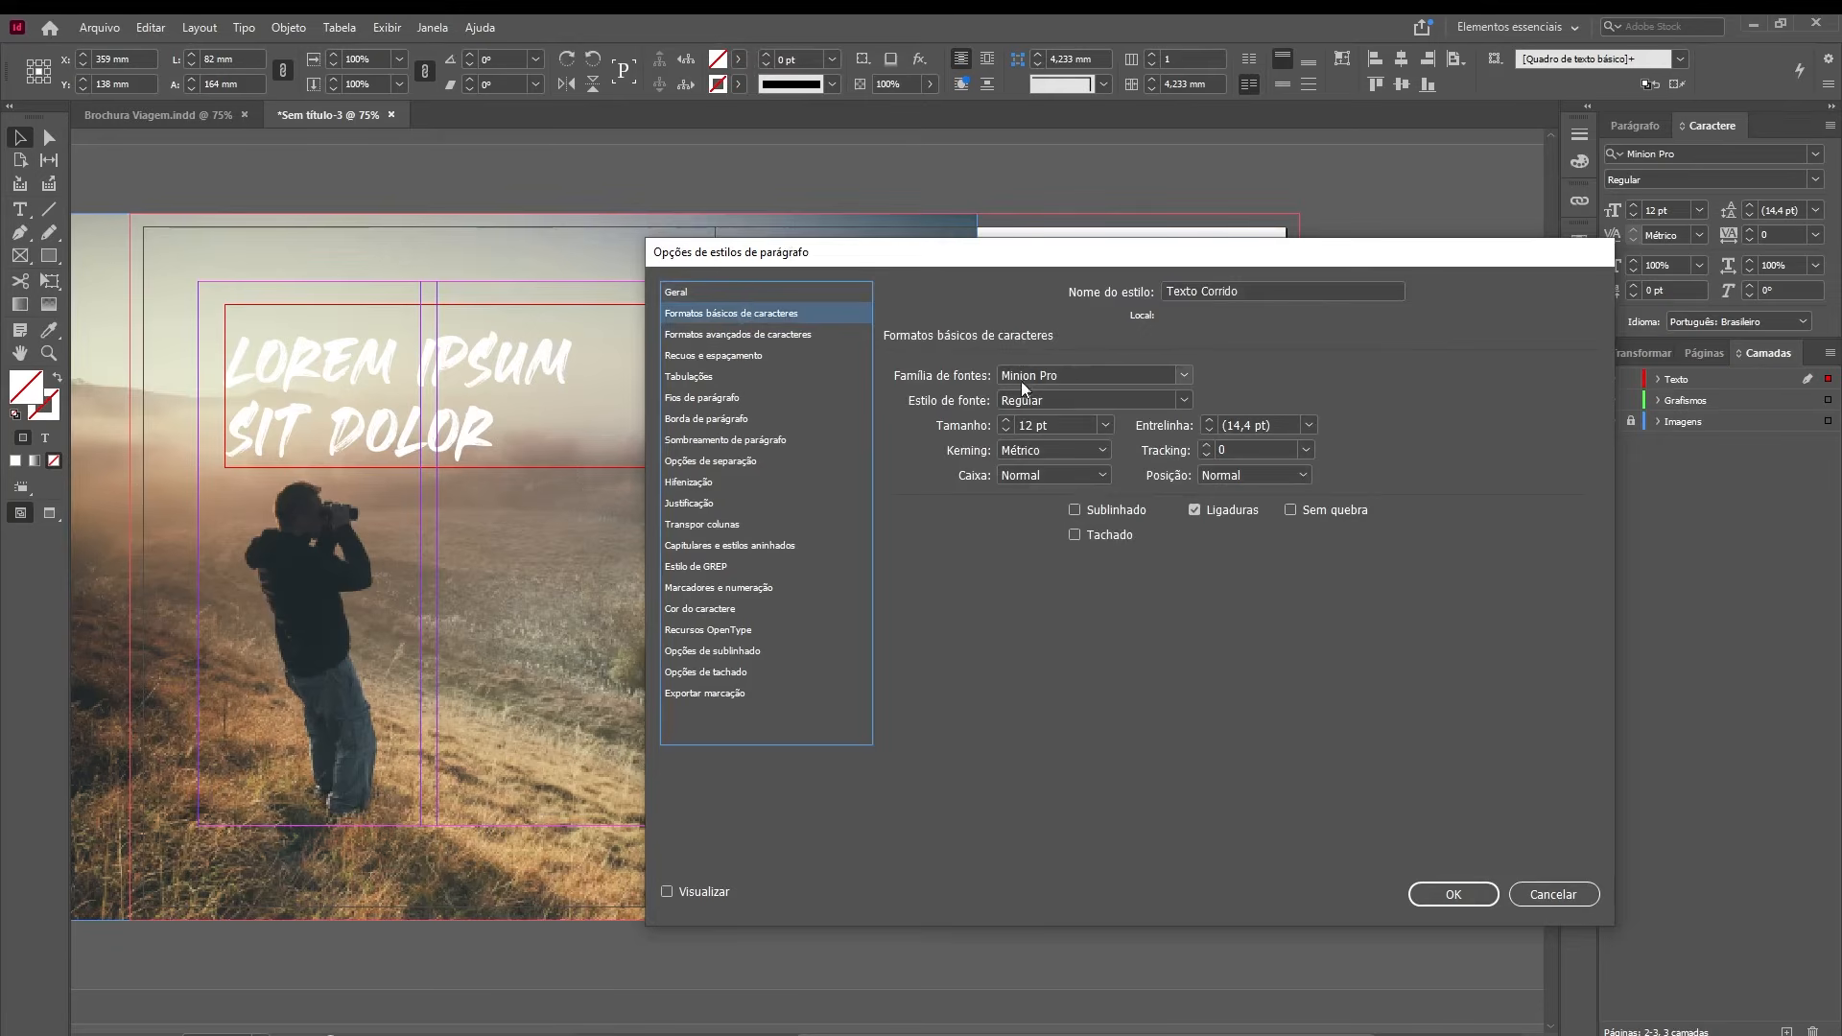
# - Set the Texto Corrido style's basic character formats to Museo Sans 100 at 10 pt with 14 pt leading
pyautogui.moveTo(1059, 374); pyautogui.dragTo(1001, 376)
pyautogui.write('M')
pyautogui.click(973, 377)
pyautogui.write('Mu')
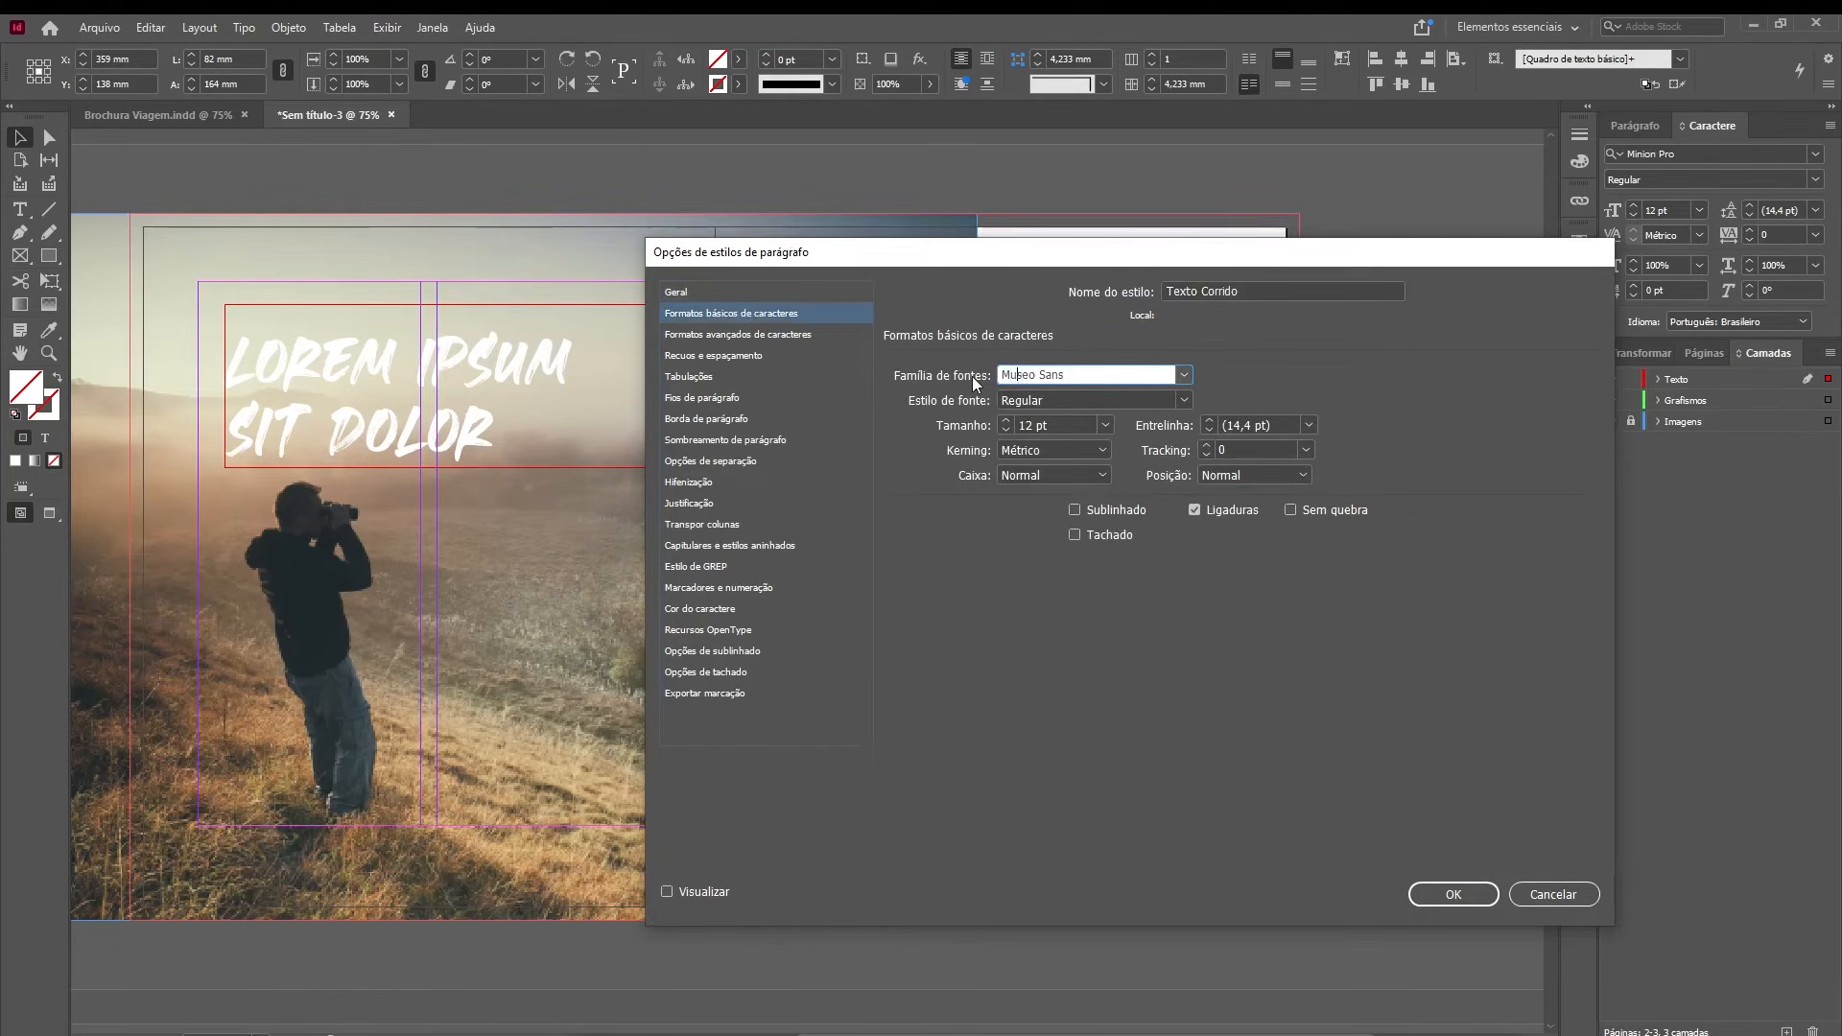
pyautogui.press('Tab')
pyautogui.write('100')
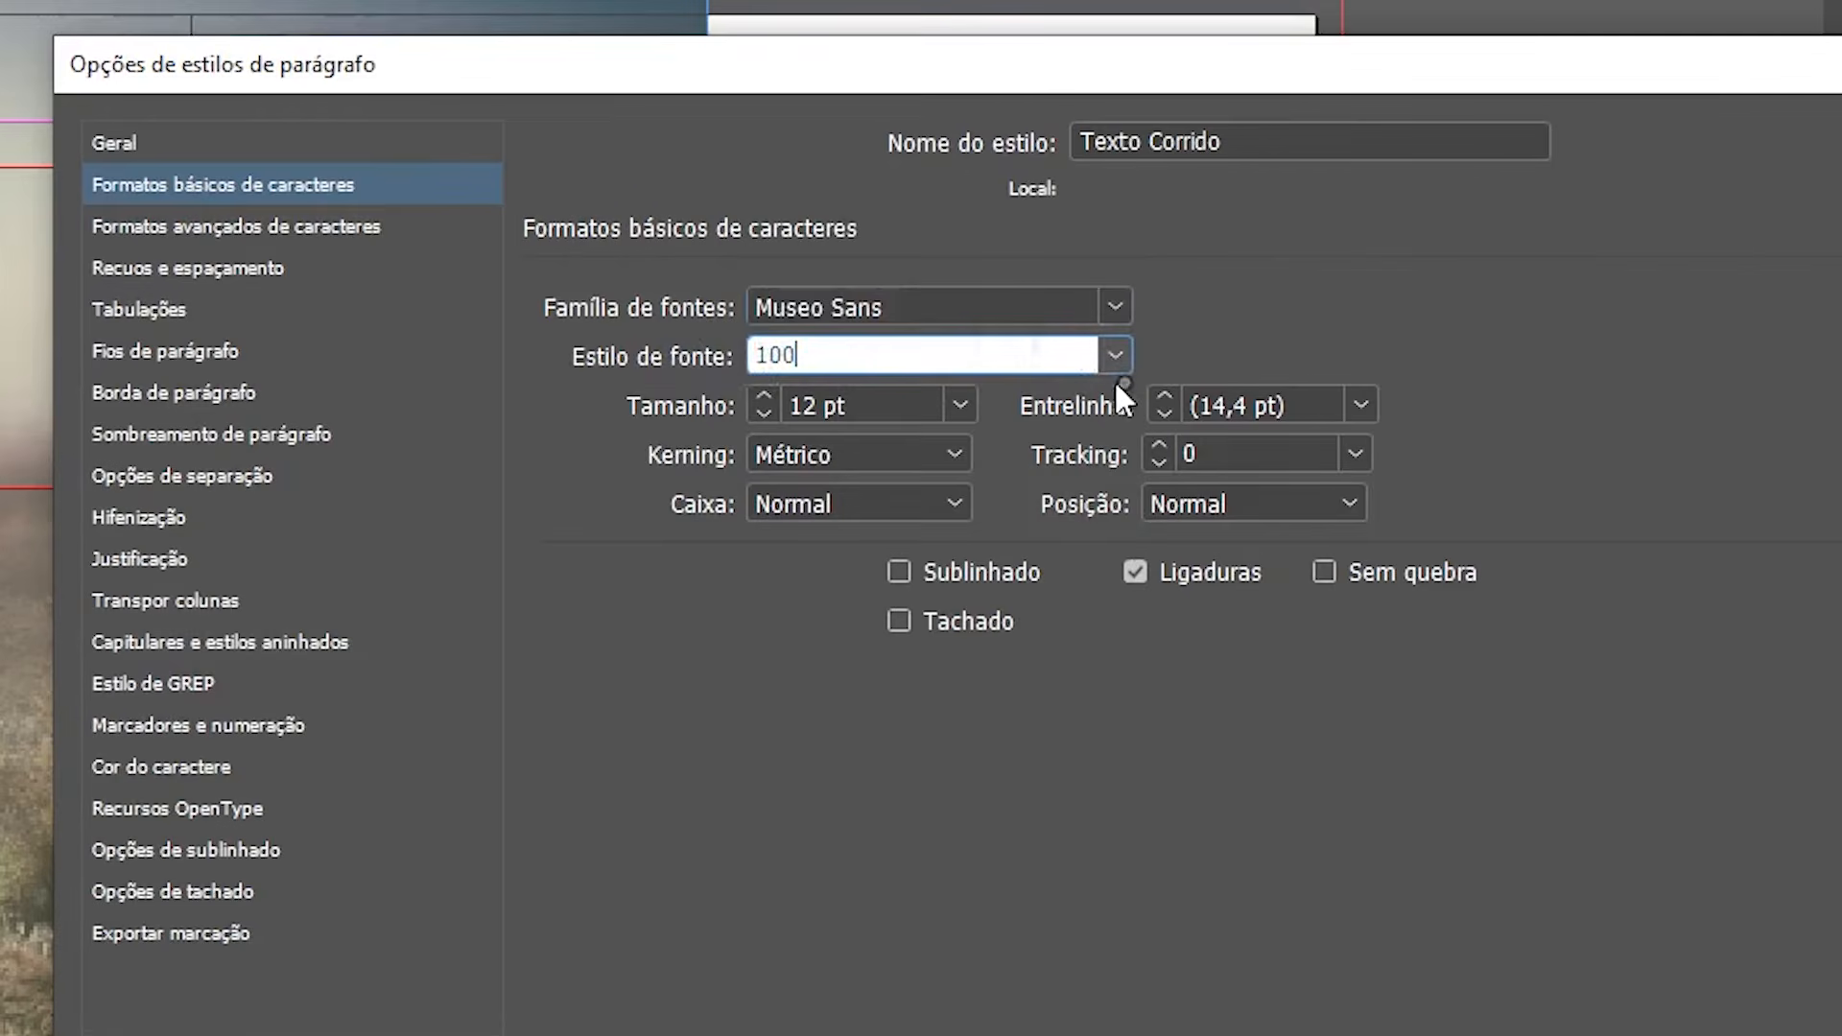
pyautogui.click(959, 404)
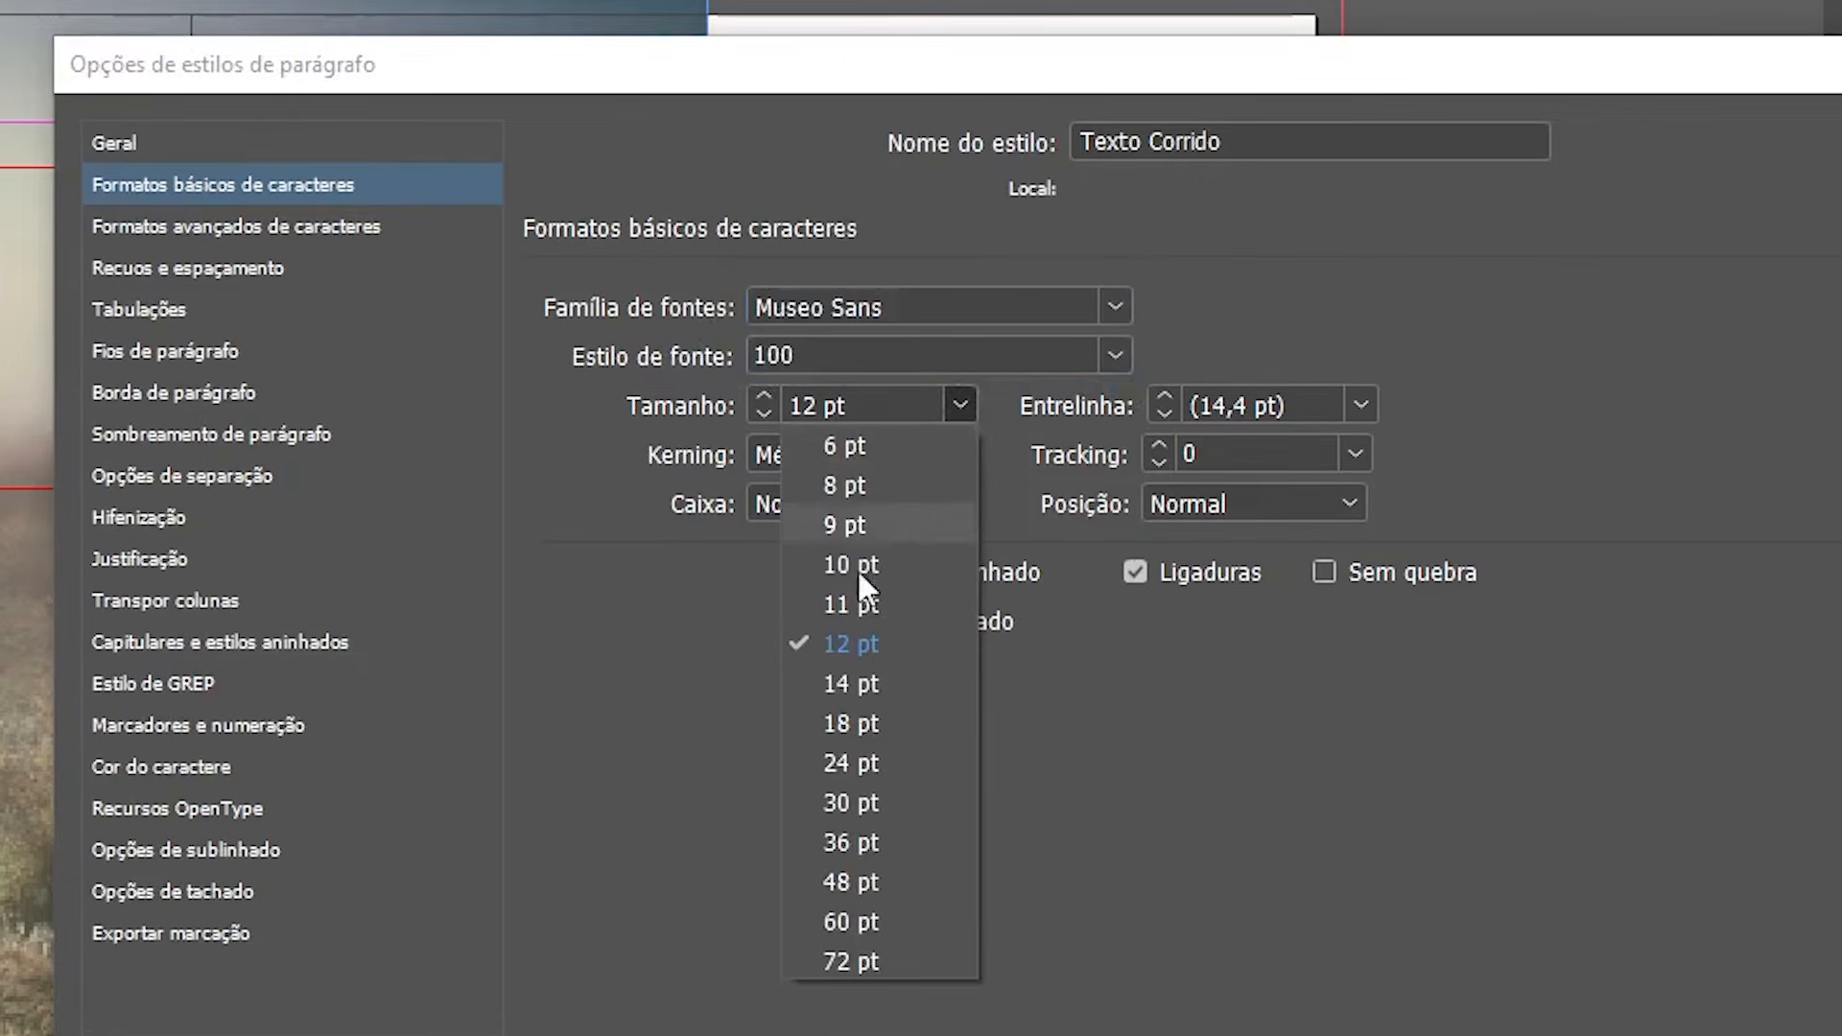
pyautogui.click(877, 568)
pyautogui.click(1361, 406)
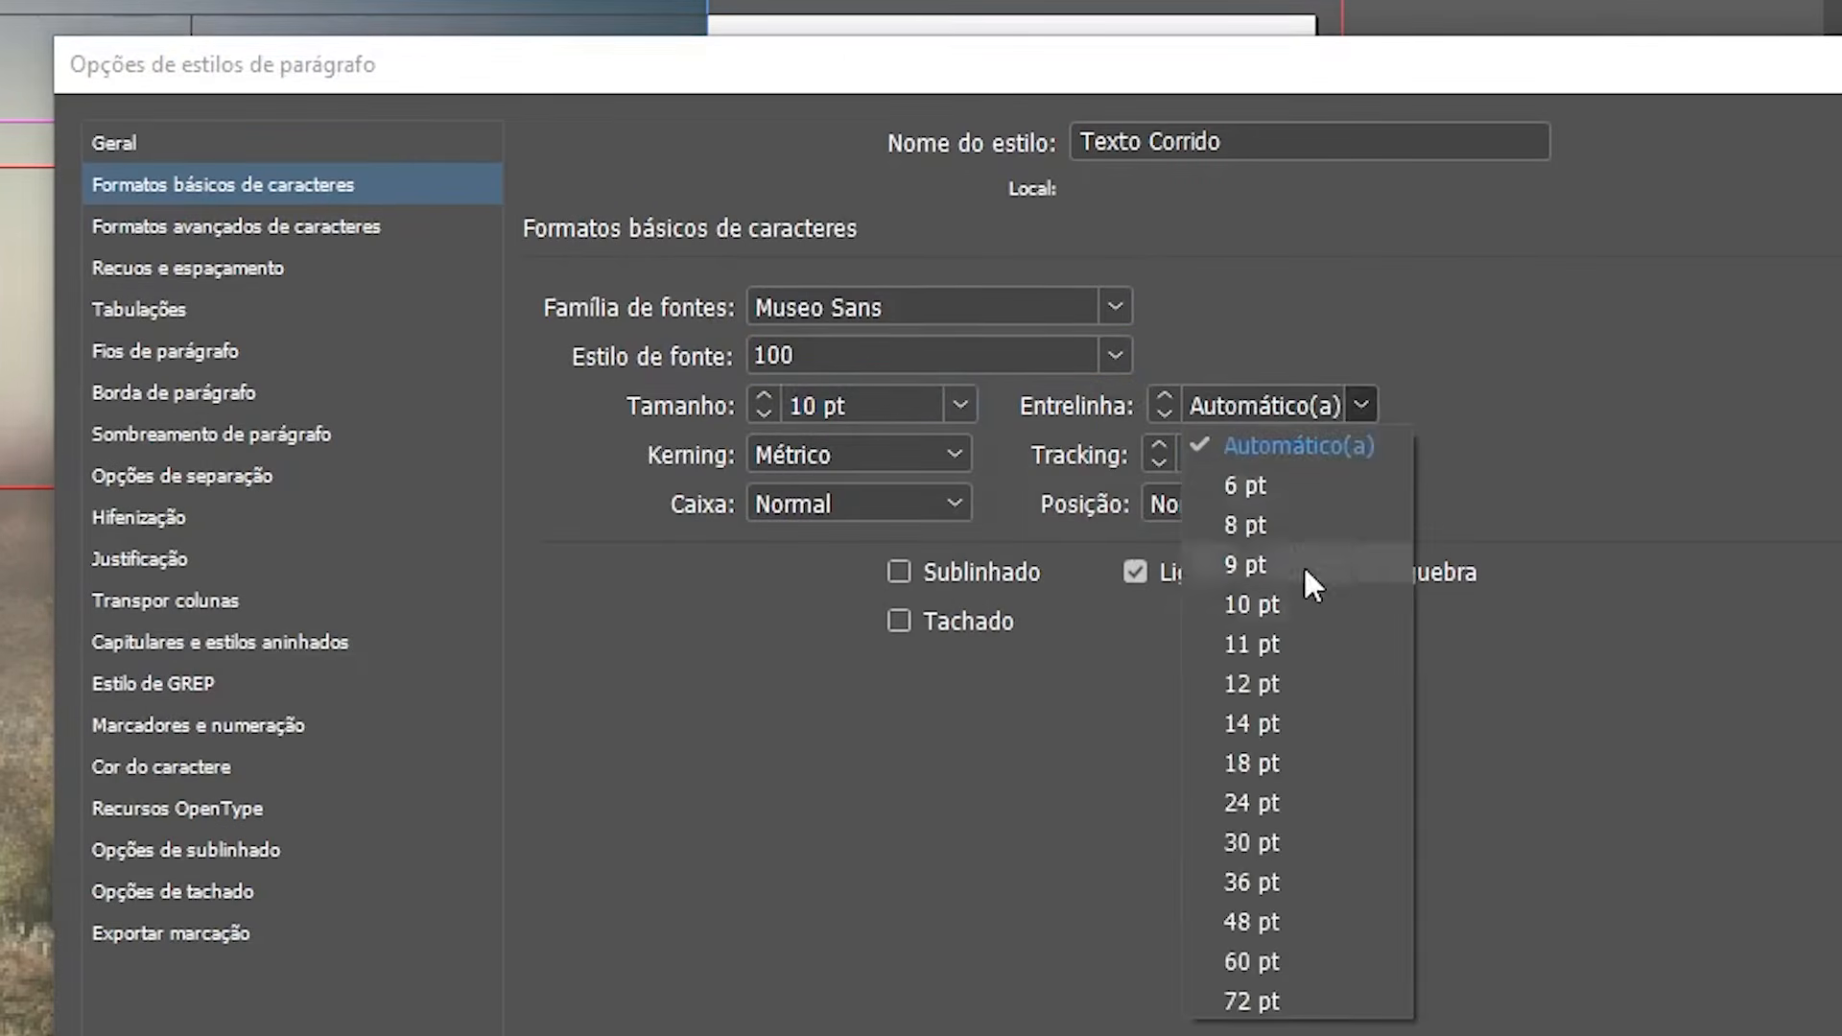
pyautogui.click(1281, 721)
# - Set the Texto Corrido style's space before paragraphs to 14 pt and save the style
pyautogui.click(191, 269)
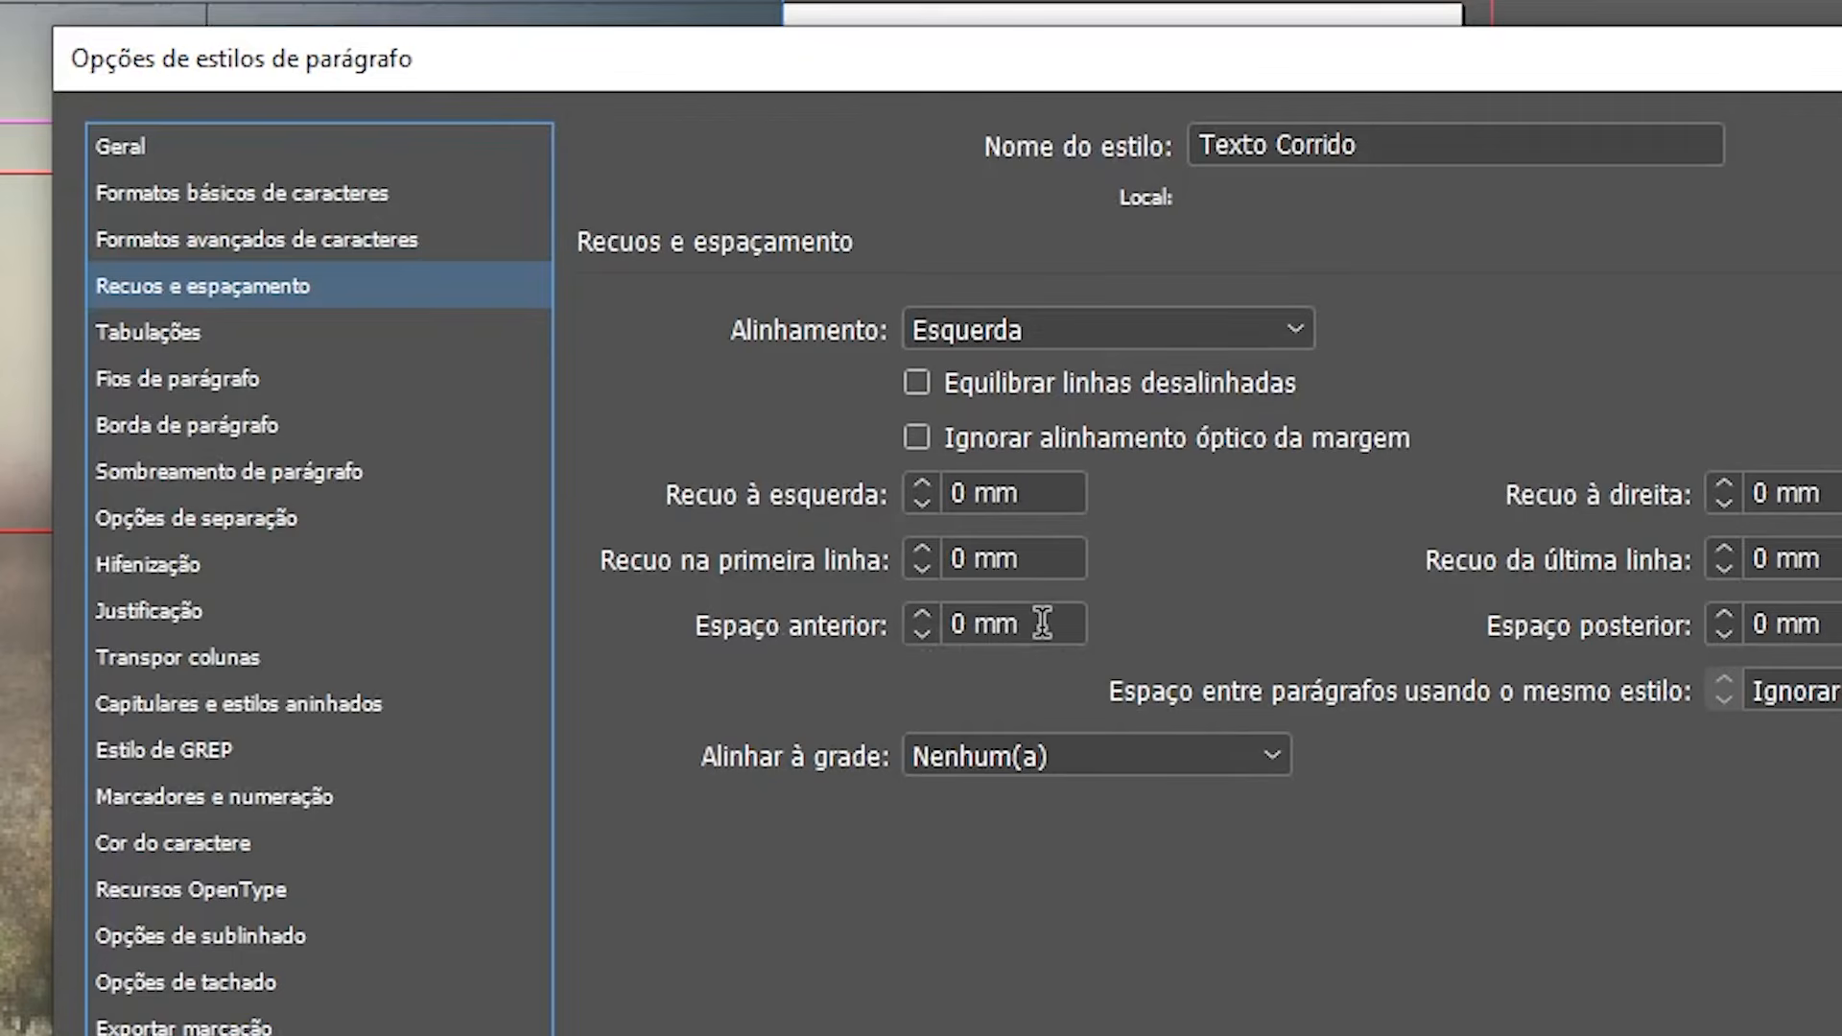
pyautogui.moveTo(1056, 625); pyautogui.dragTo(843, 619)
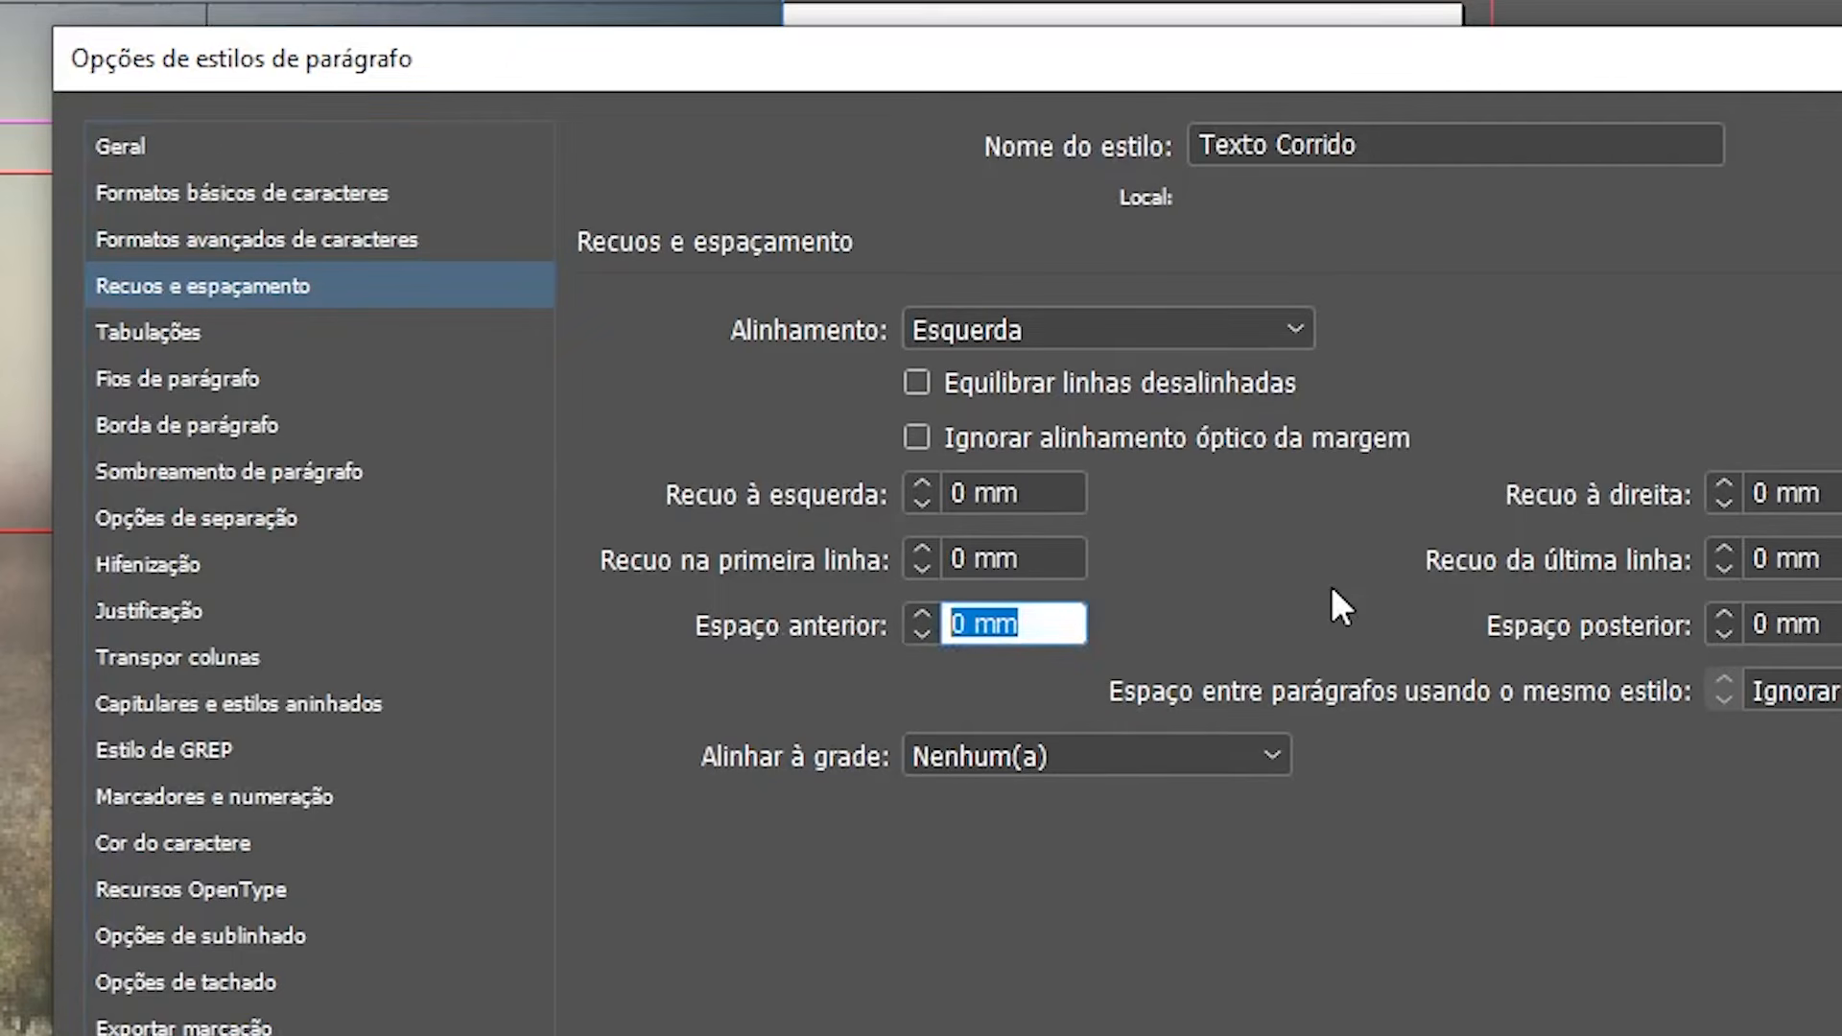
pyautogui.write('14 pt')
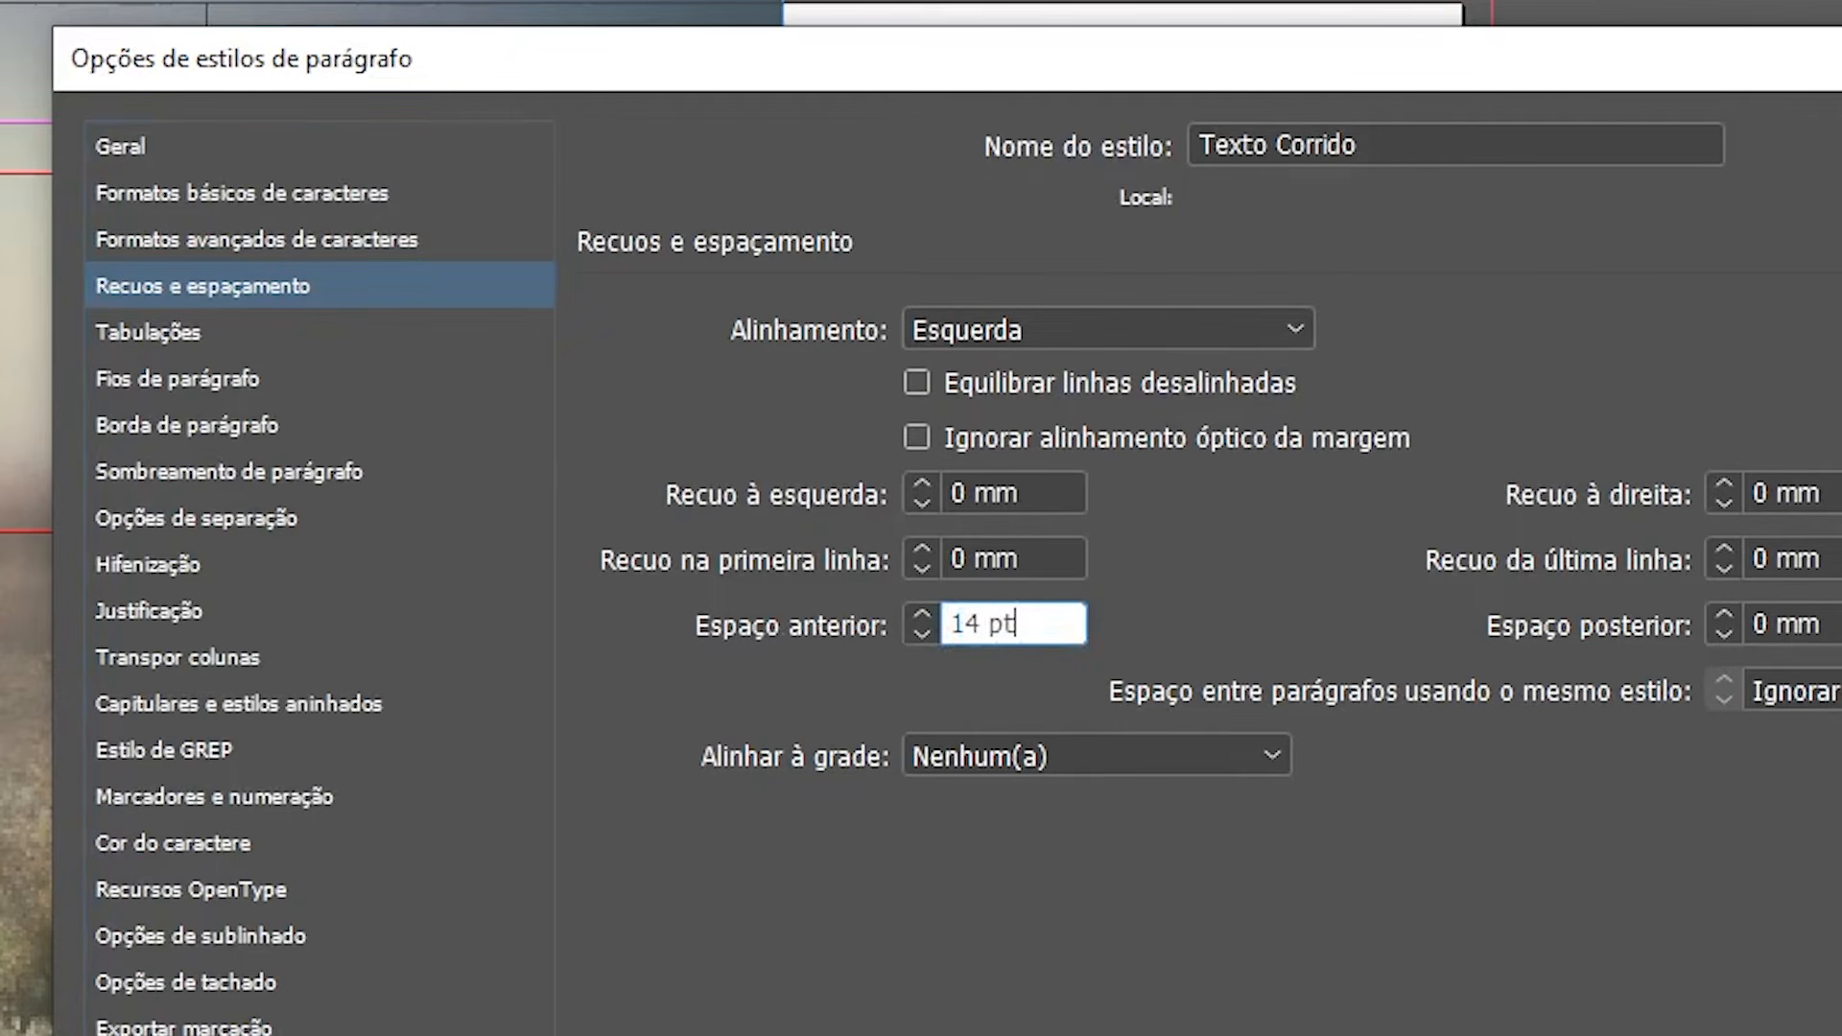
pyautogui.click(1060, 555)
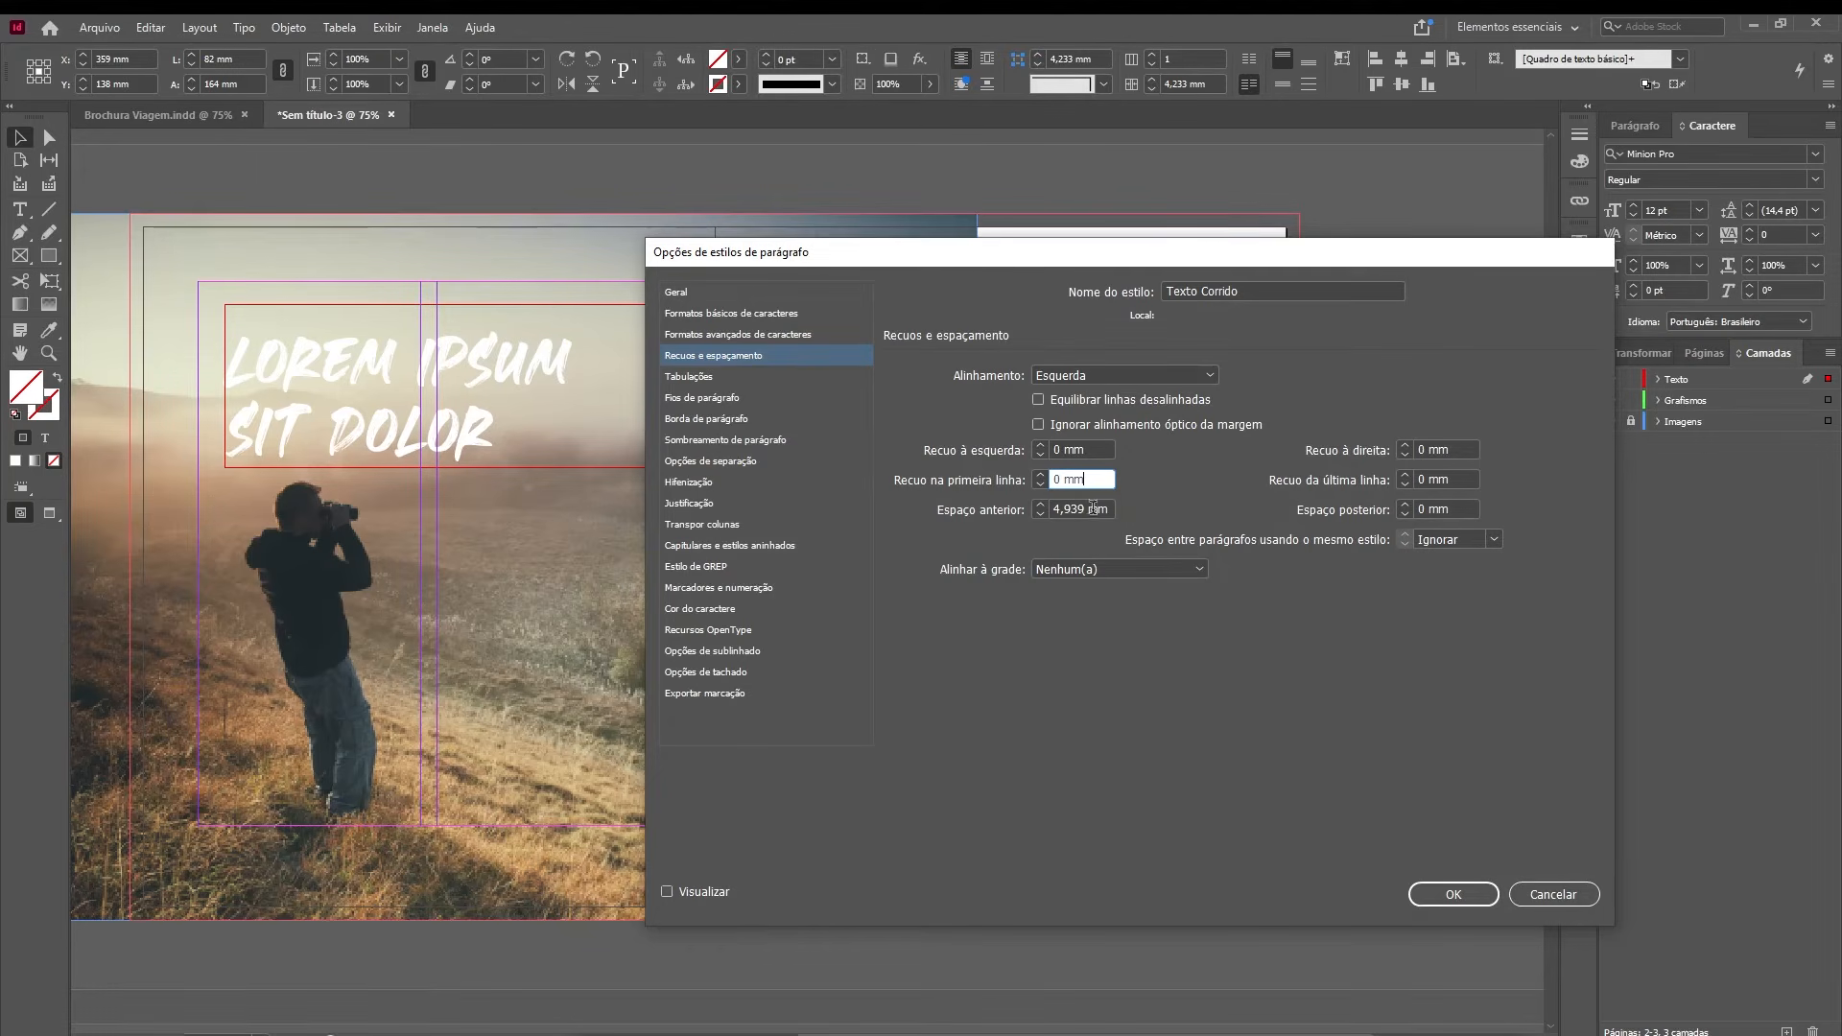
pyautogui.click(1455, 894)
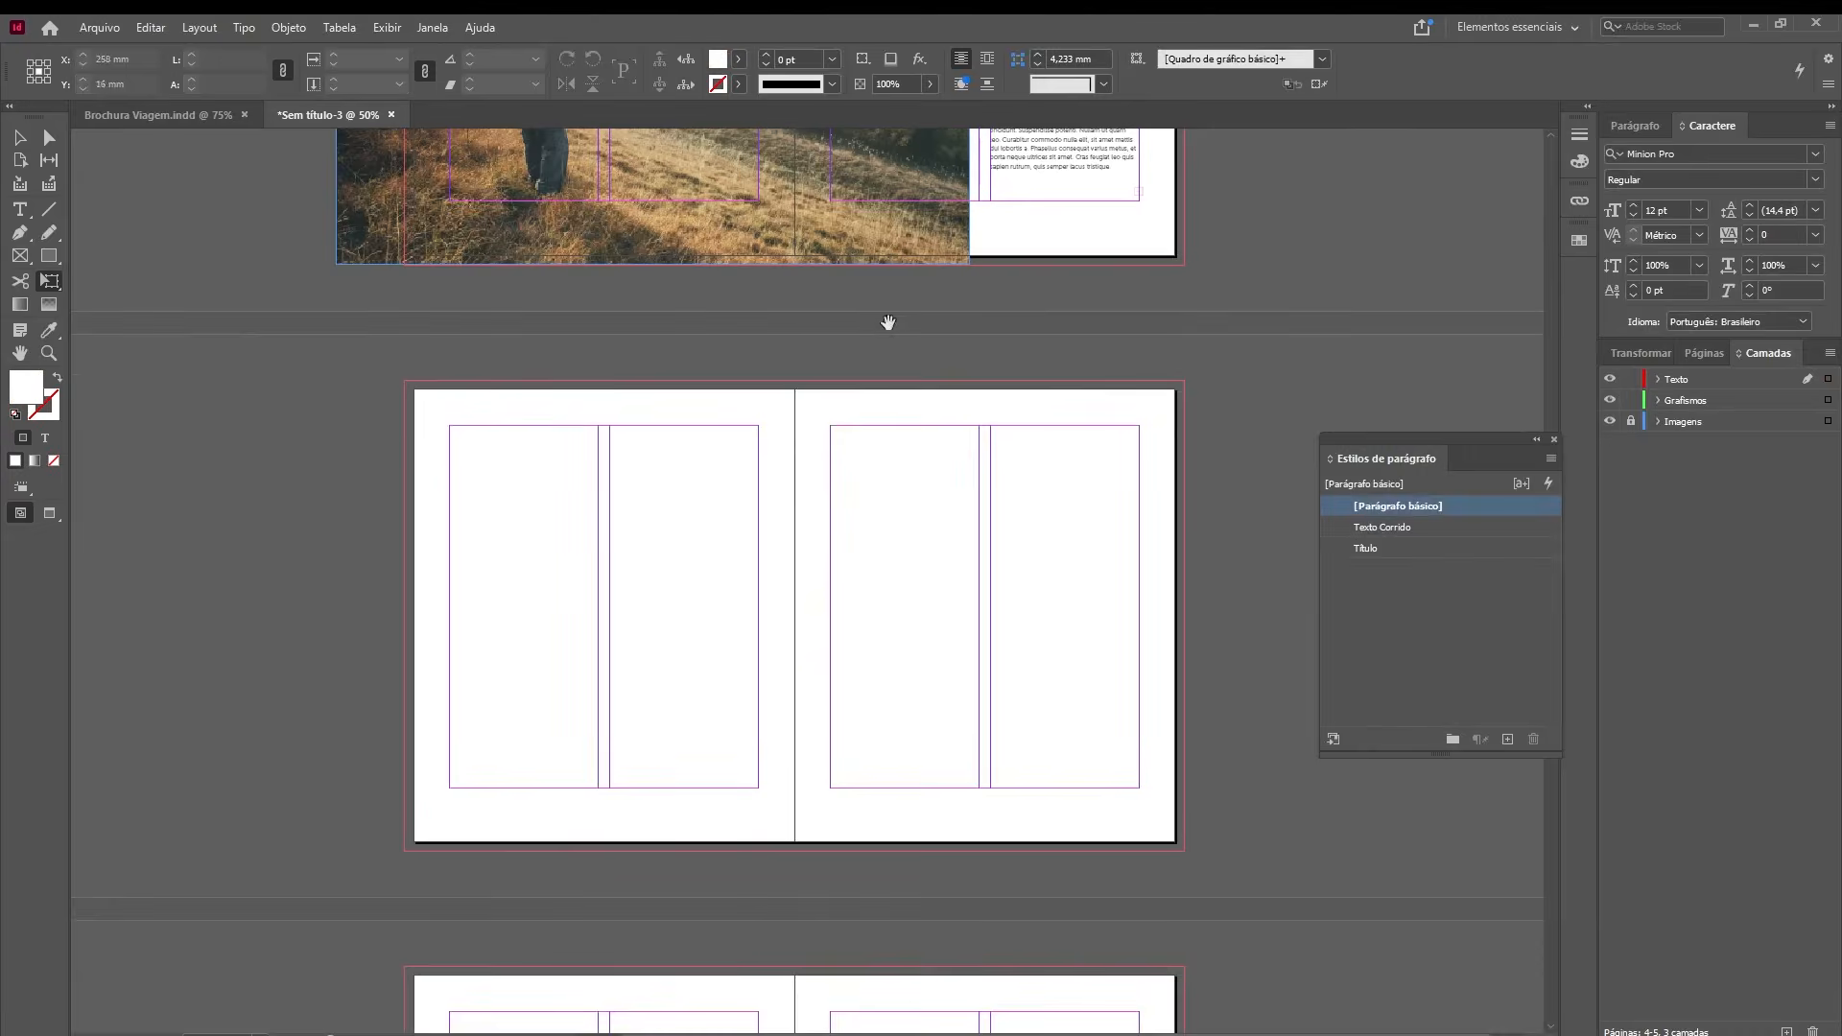
# - Review the inner spreads and their photos in preview mode without guides
pyautogui.moveTo(883, 342); pyautogui.dragTo(879, 645)
pyautogui.moveTo(921, 526); pyautogui.dragTo(929, 662)
pyautogui.moveTo(909, 753); pyautogui.dragTo(915, 516)
pyautogui.moveTo(926, 706); pyautogui.dragTo(913, 589)
pyautogui.moveTo(832, 679); pyautogui.dragTo(851, 596)
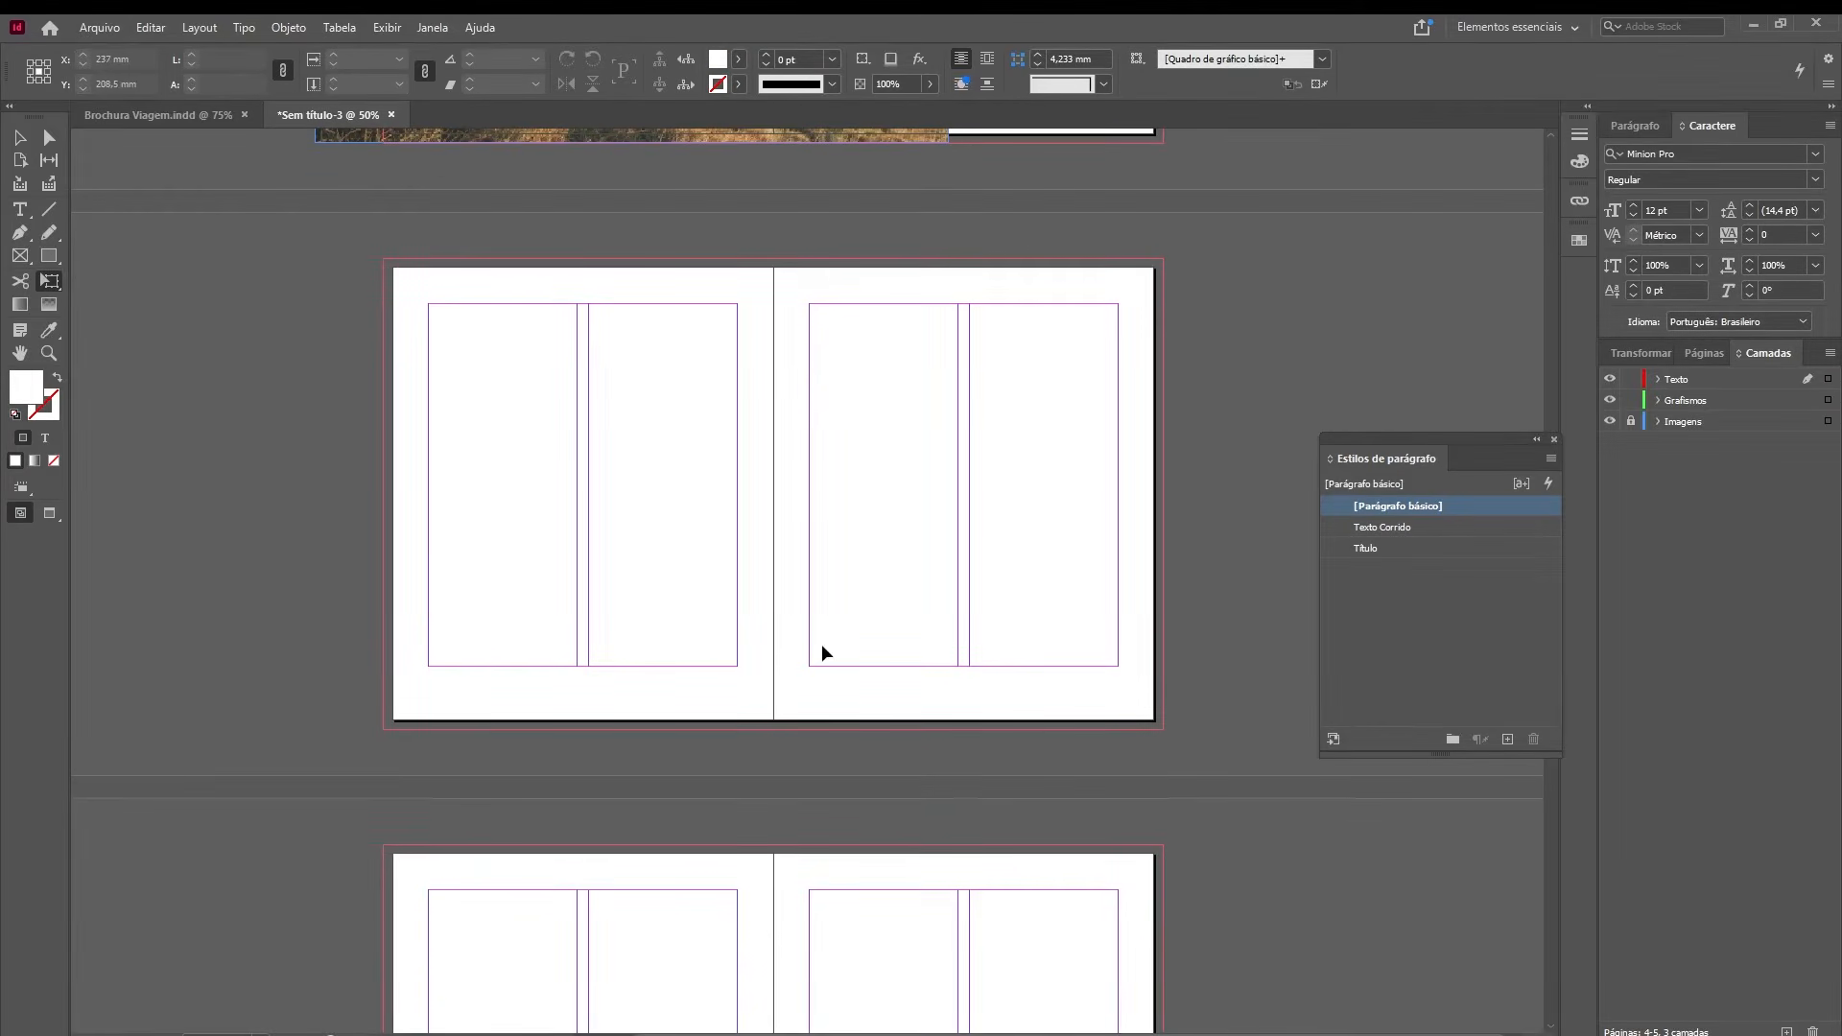
pyautogui.press('w')
pyautogui.moveTo(930, 822); pyautogui.dragTo(941, 489)
pyautogui.scroll(-12, 940, 488)
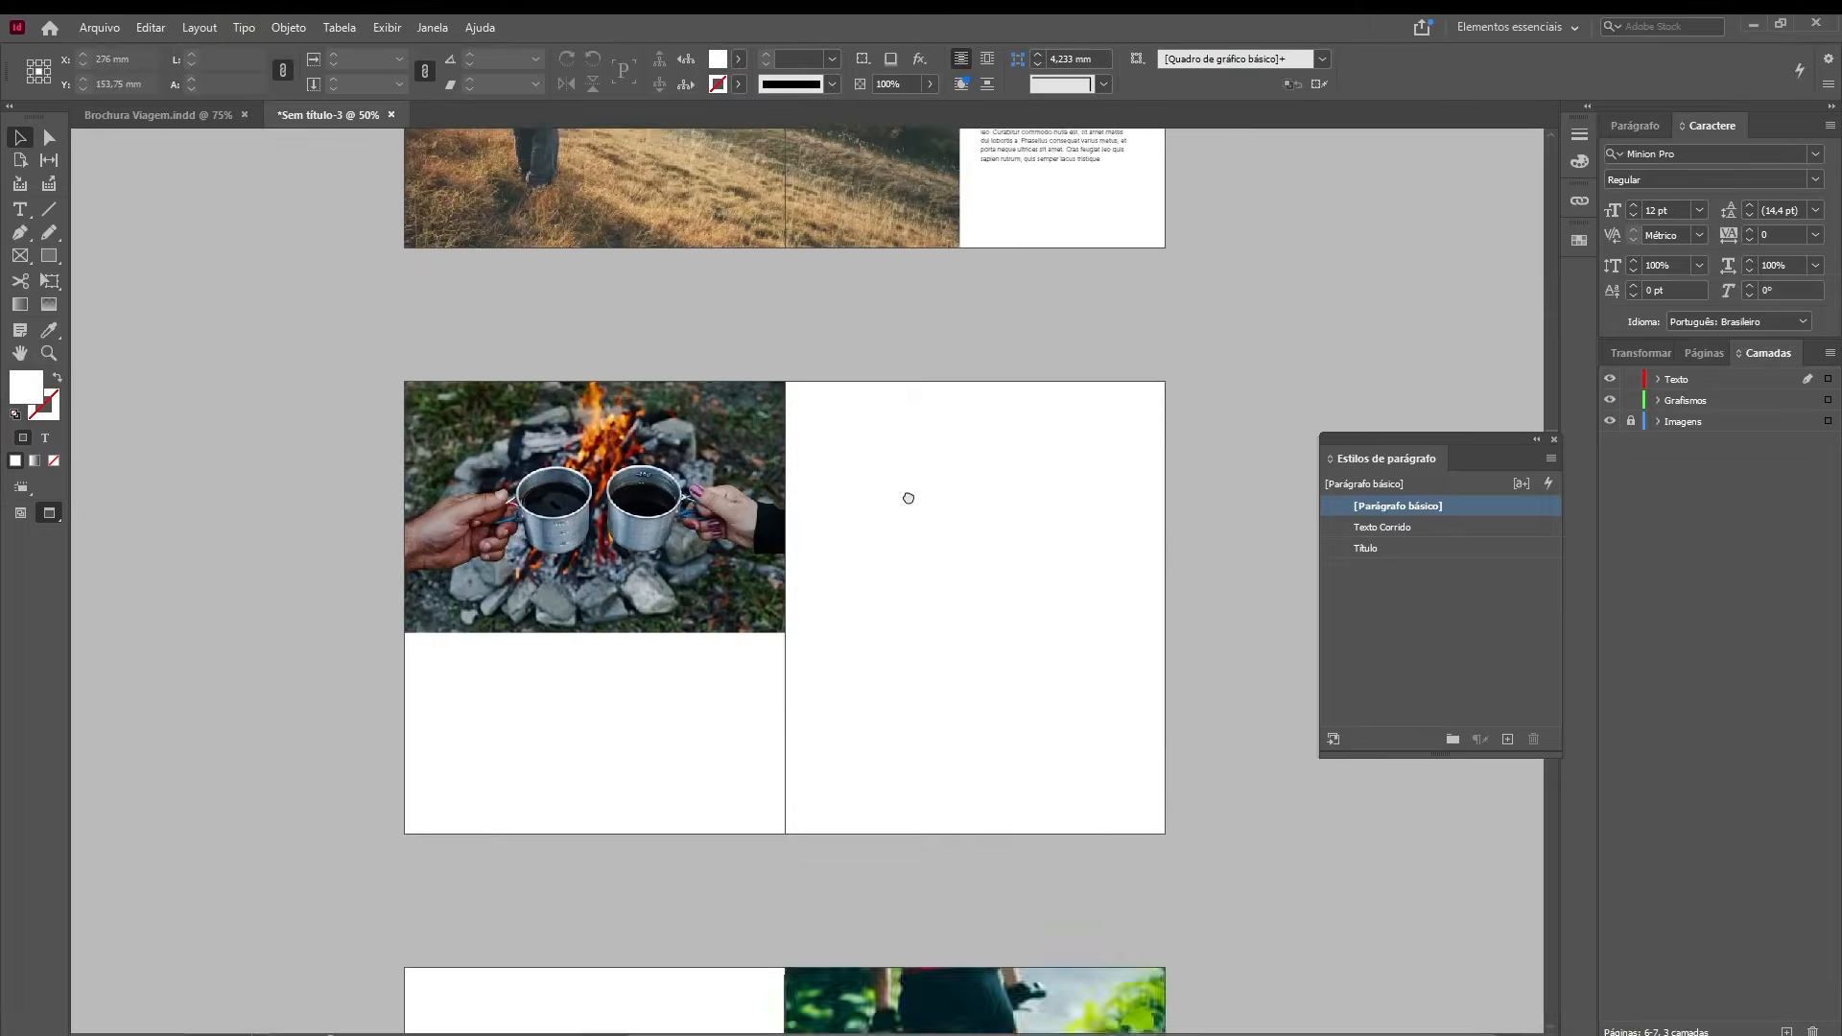
pyautogui.scroll(-2, 926, 338)
pyautogui.scroll(15, 897, 671)
pyautogui.scroll(4, 926, 672)
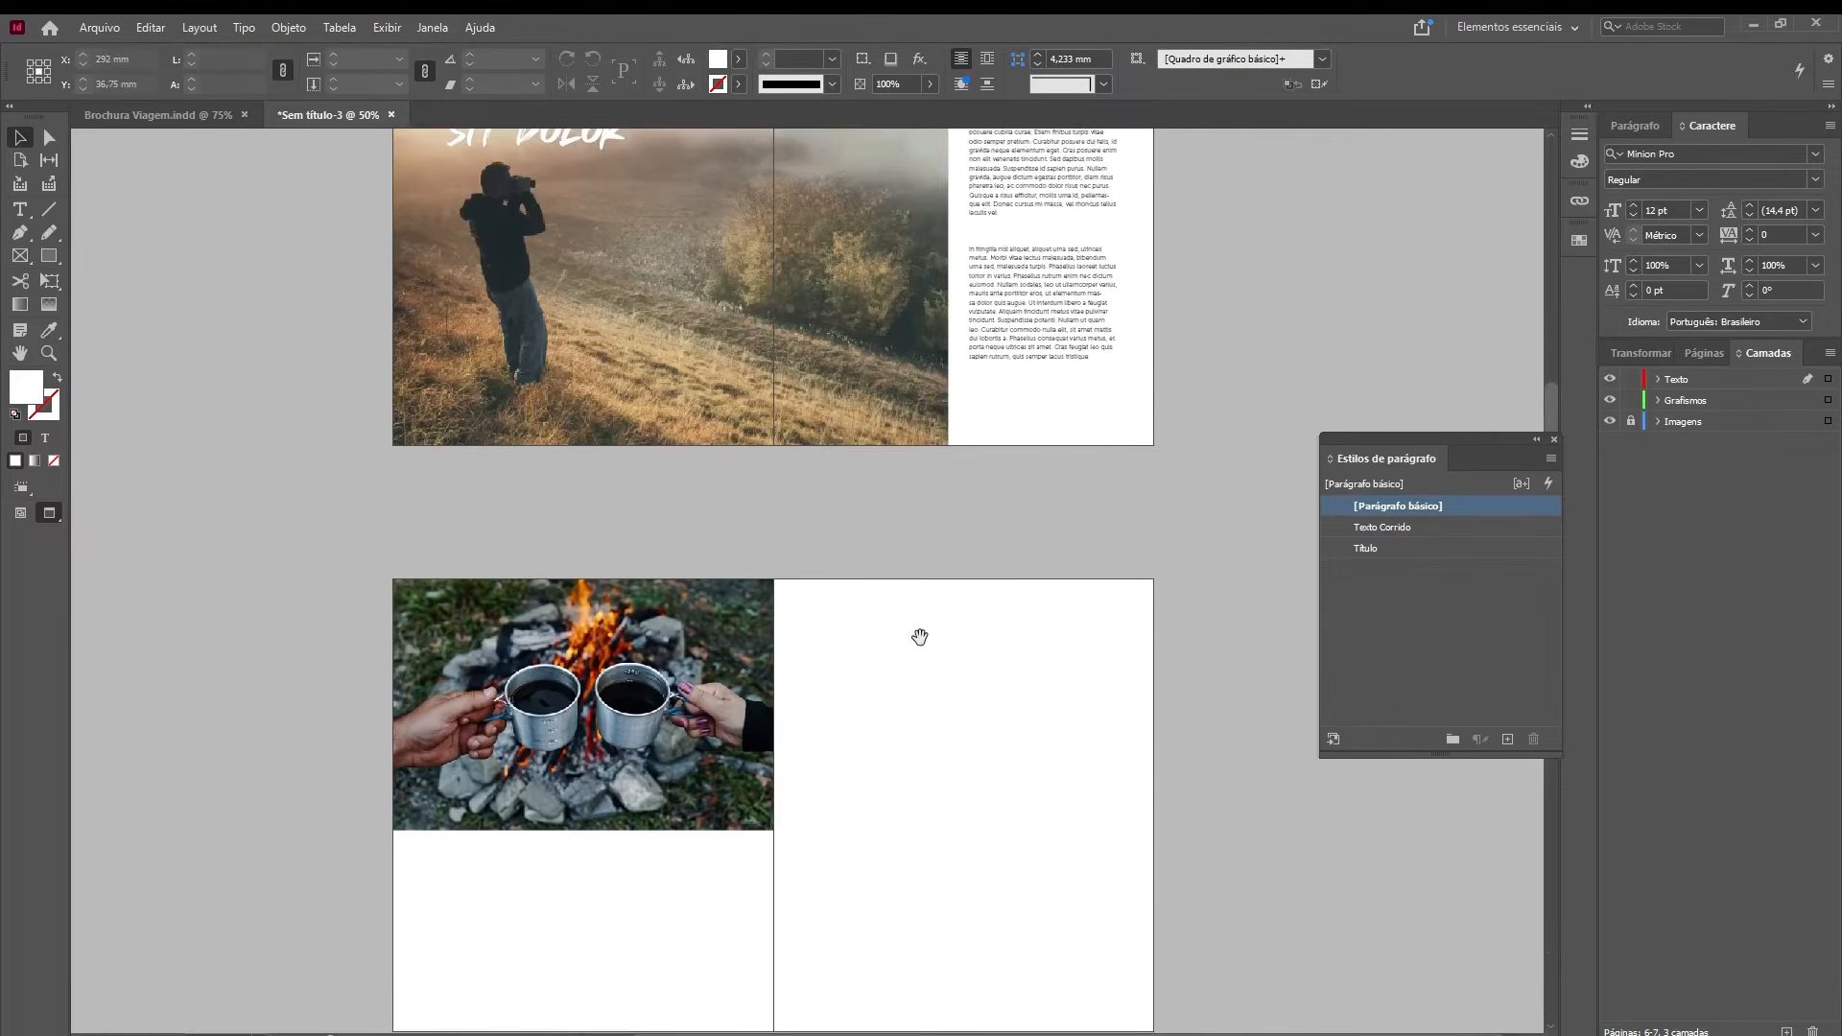
# - Thread the overset body text from page 3 into the two column frames beneath the campfire photo on page 4
pyautogui.click(1072, 347)
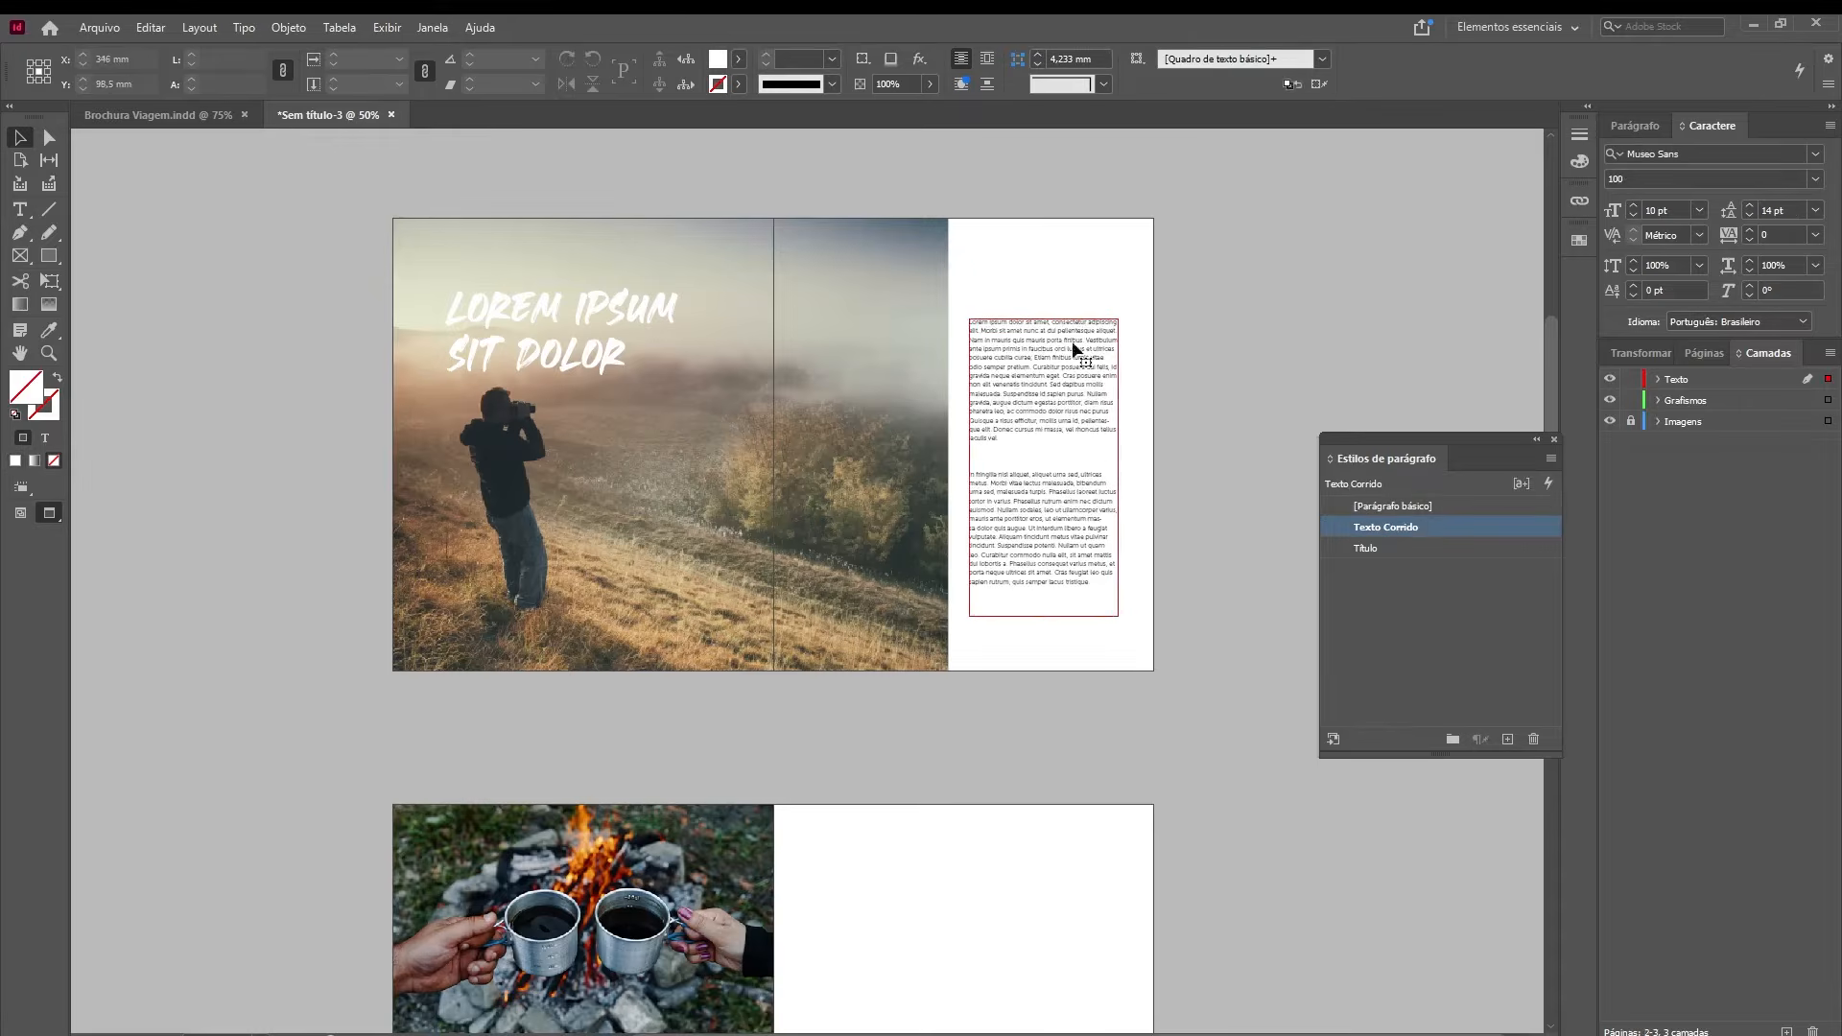
pyautogui.hotkey('ctrl', '0')
pyautogui.press('z')
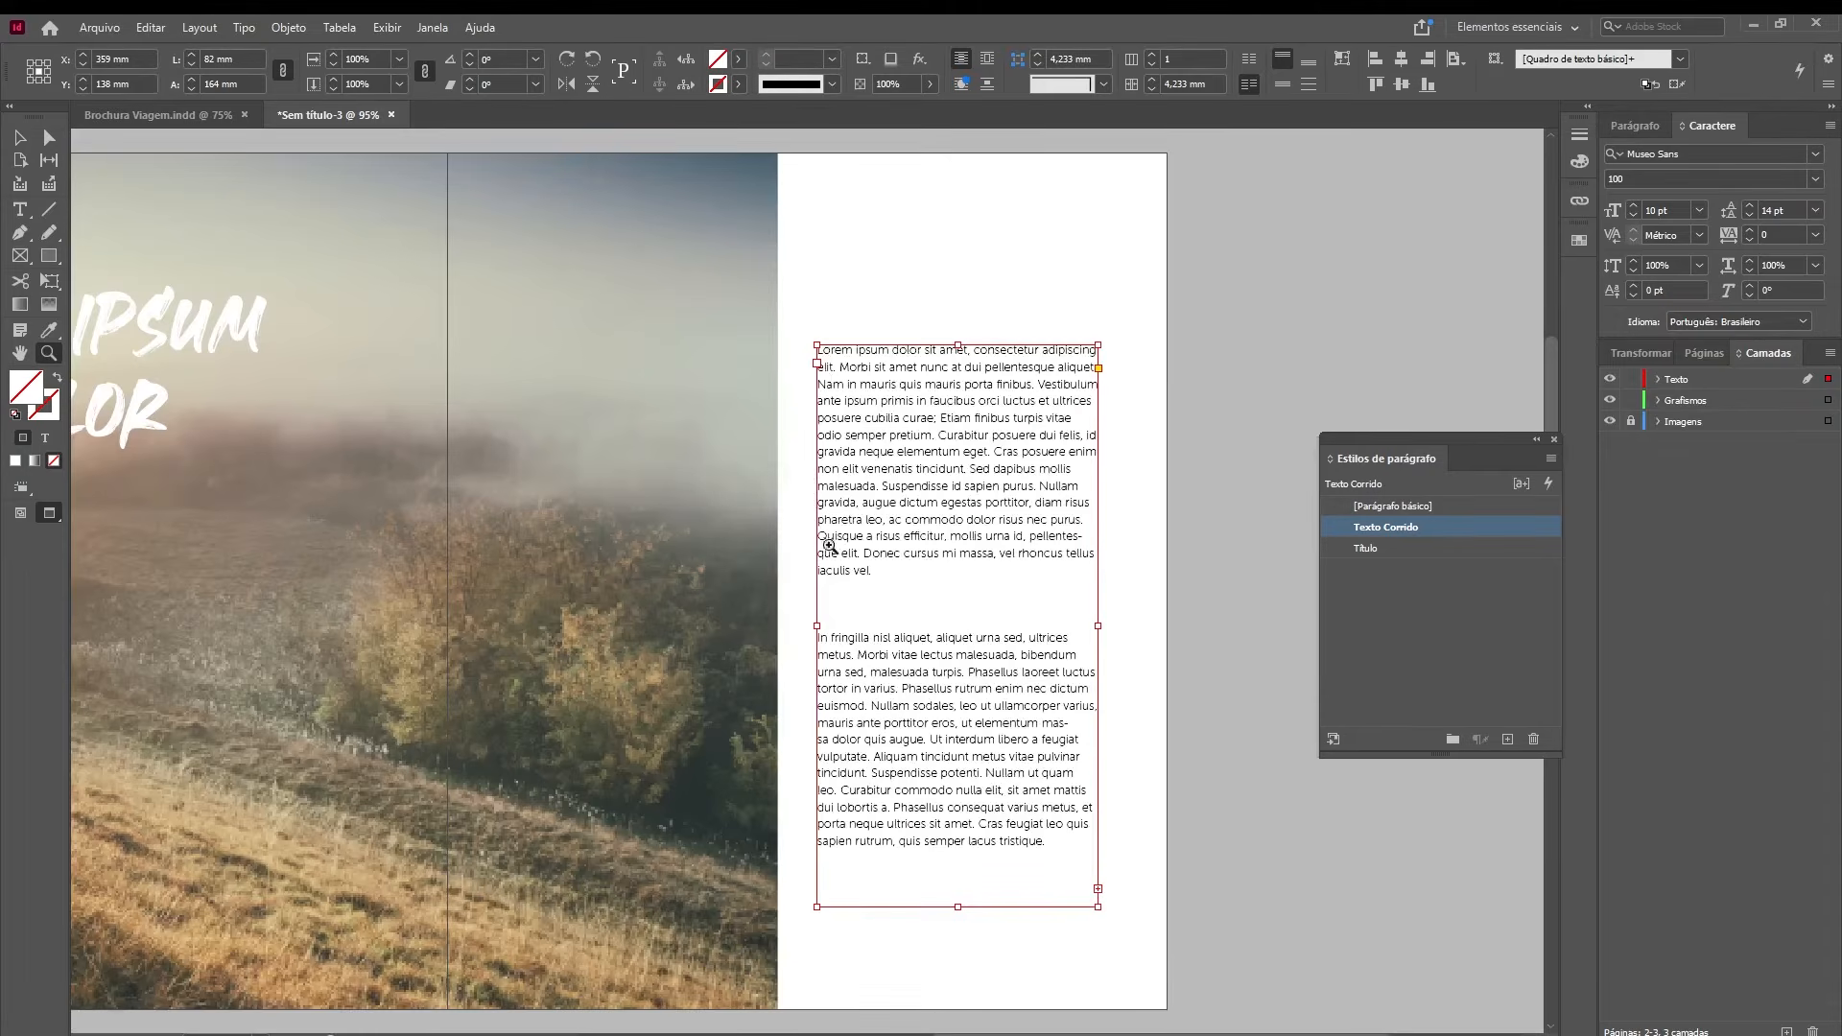
pyautogui.press('t')
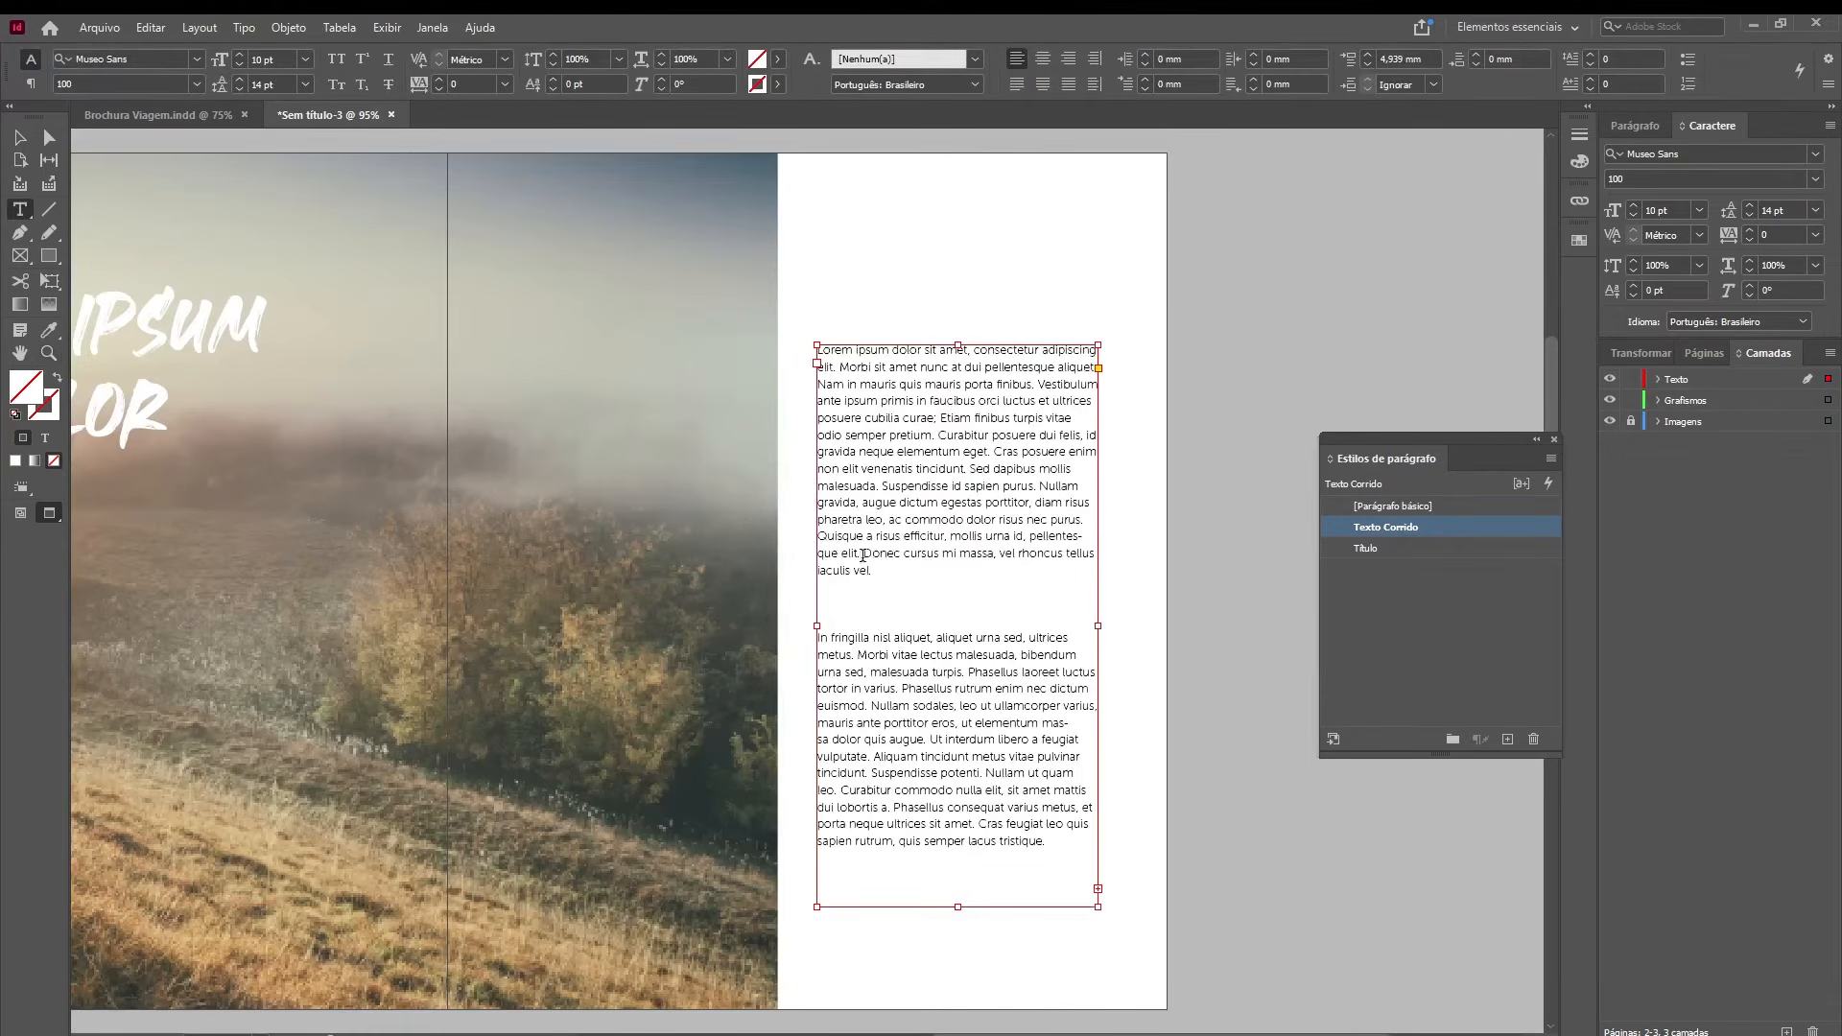
pyautogui.click(19, 138)
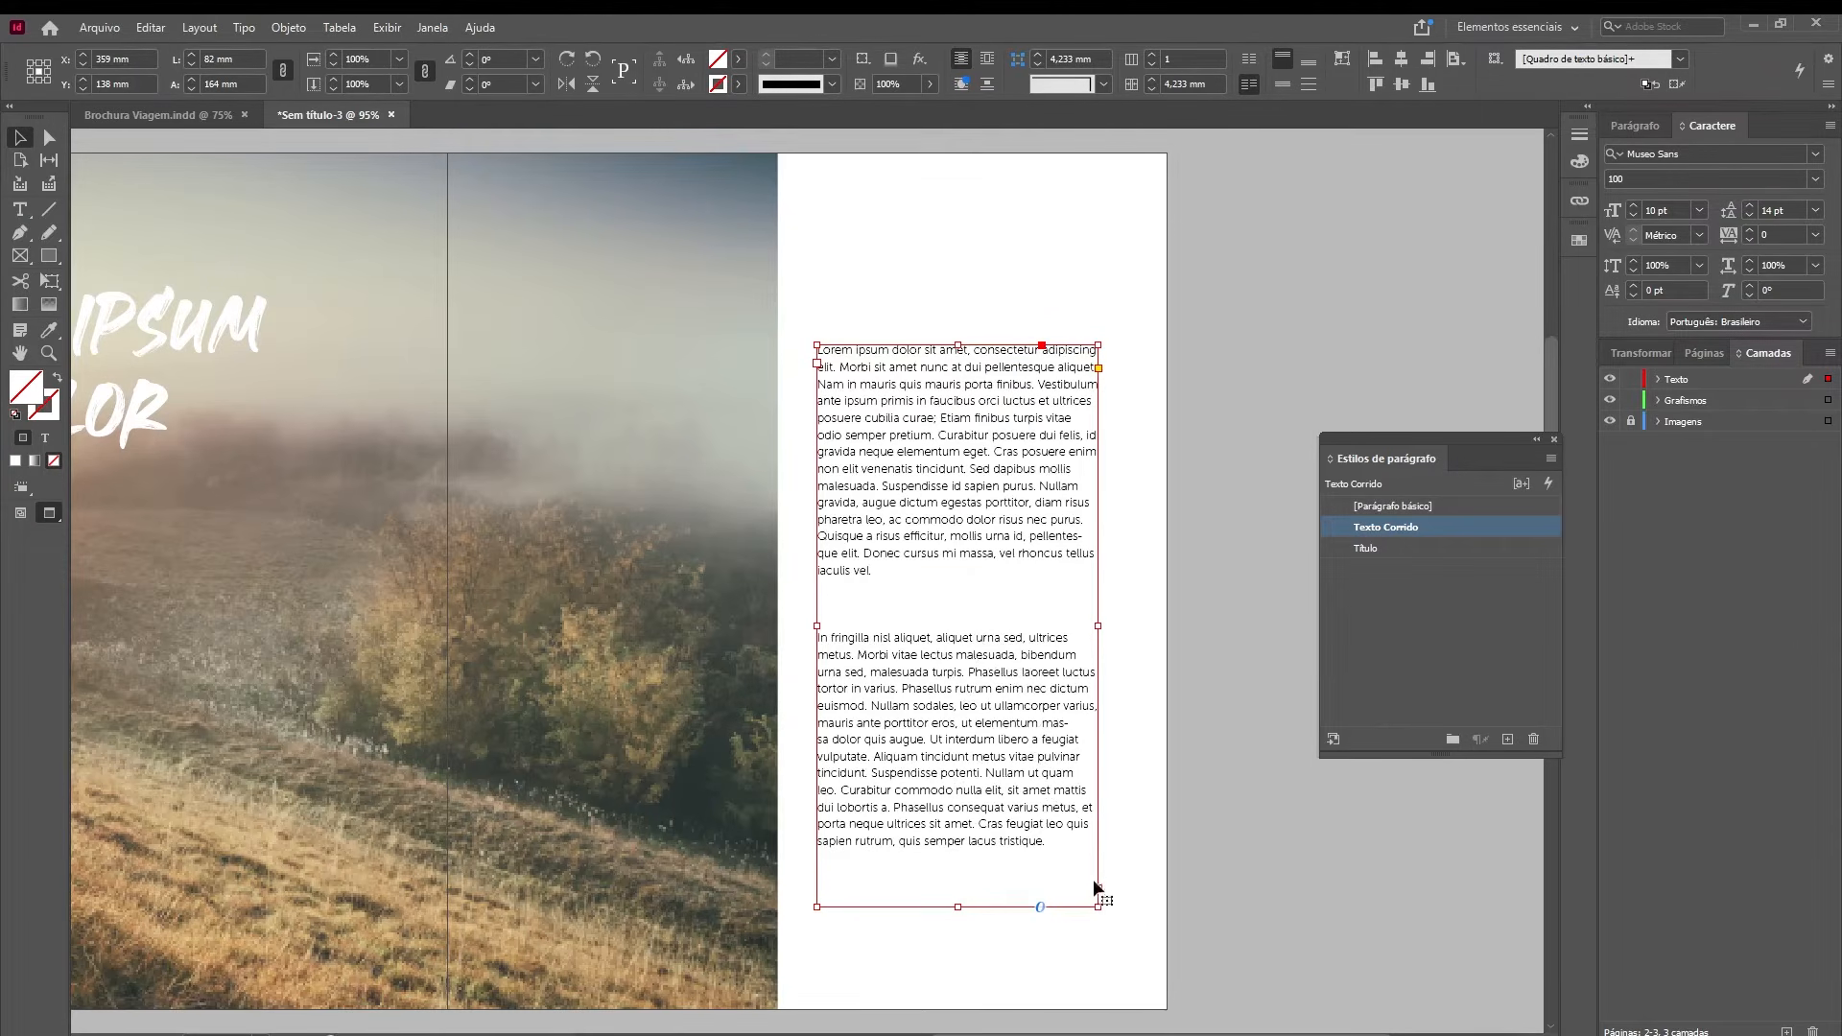
pyautogui.moveTo(1099, 900); pyautogui.dragTo(1109, 565)
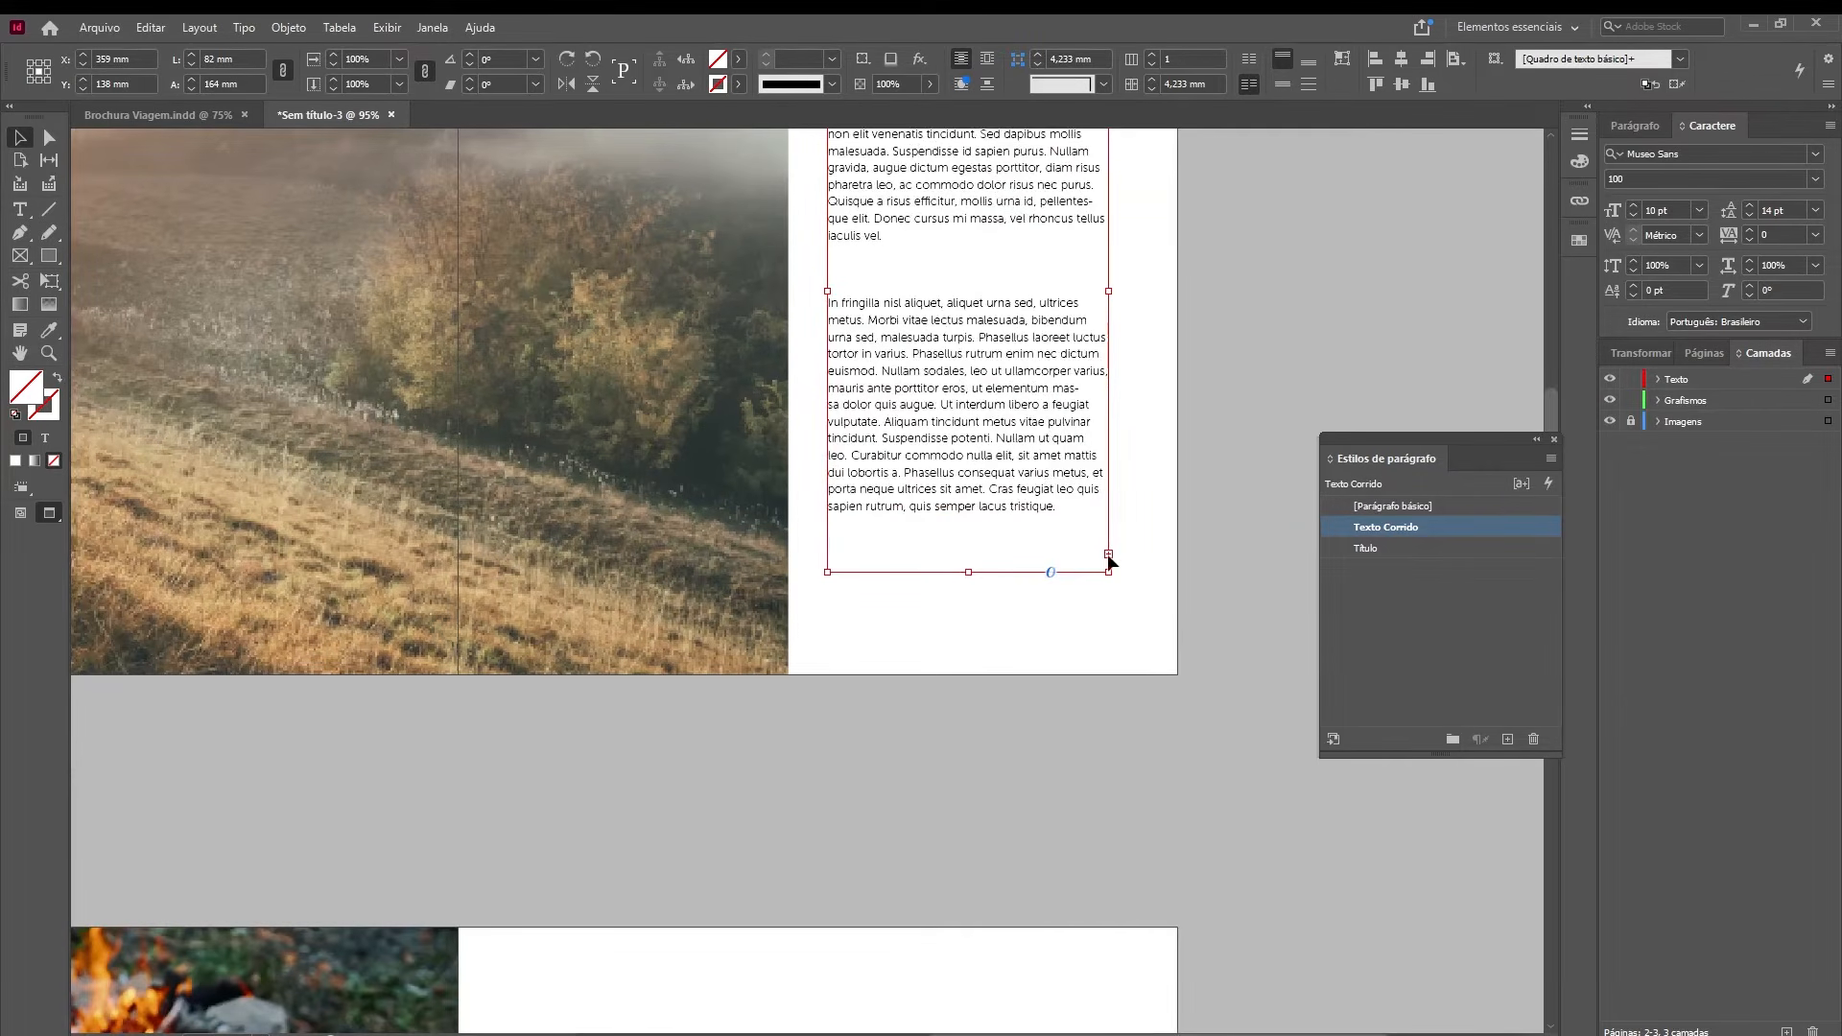
pyautogui.click(1108, 555)
pyautogui.moveTo(463, 894); pyautogui.dragTo(786, 441)
pyautogui.moveTo(436, 945); pyautogui.dragTo(580, 634)
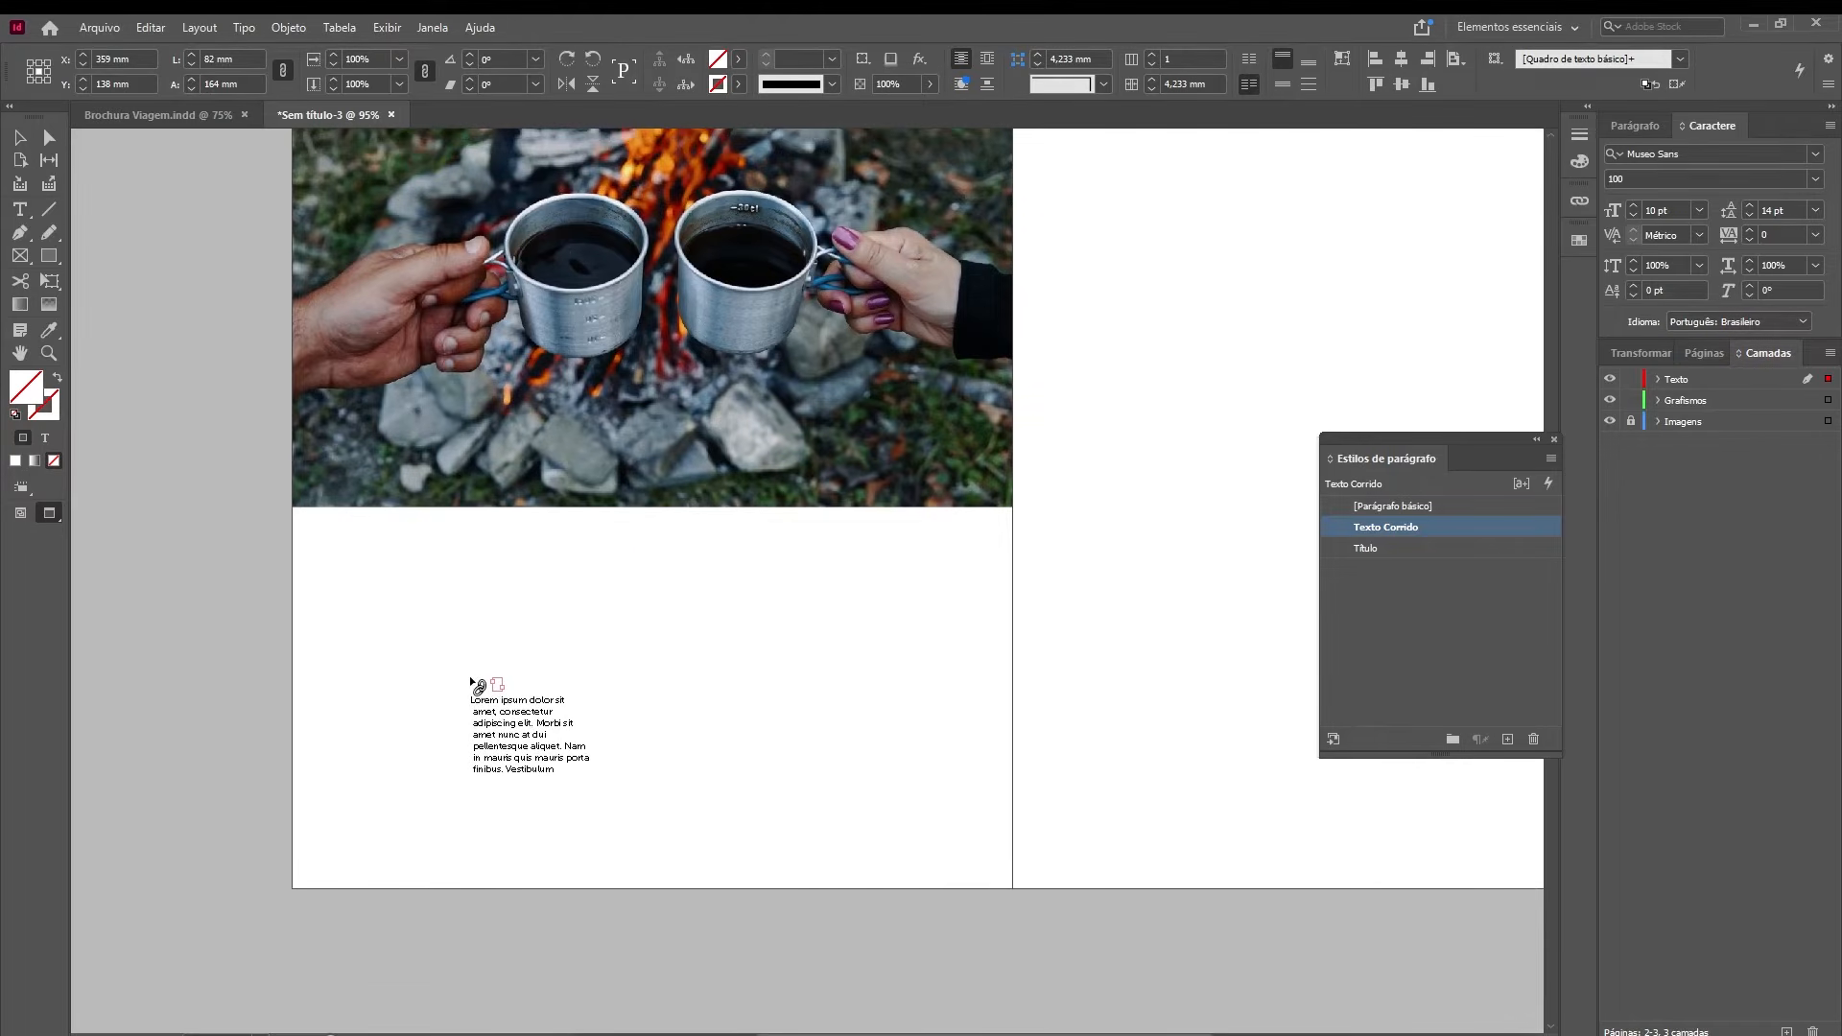
pyautogui.press('w')
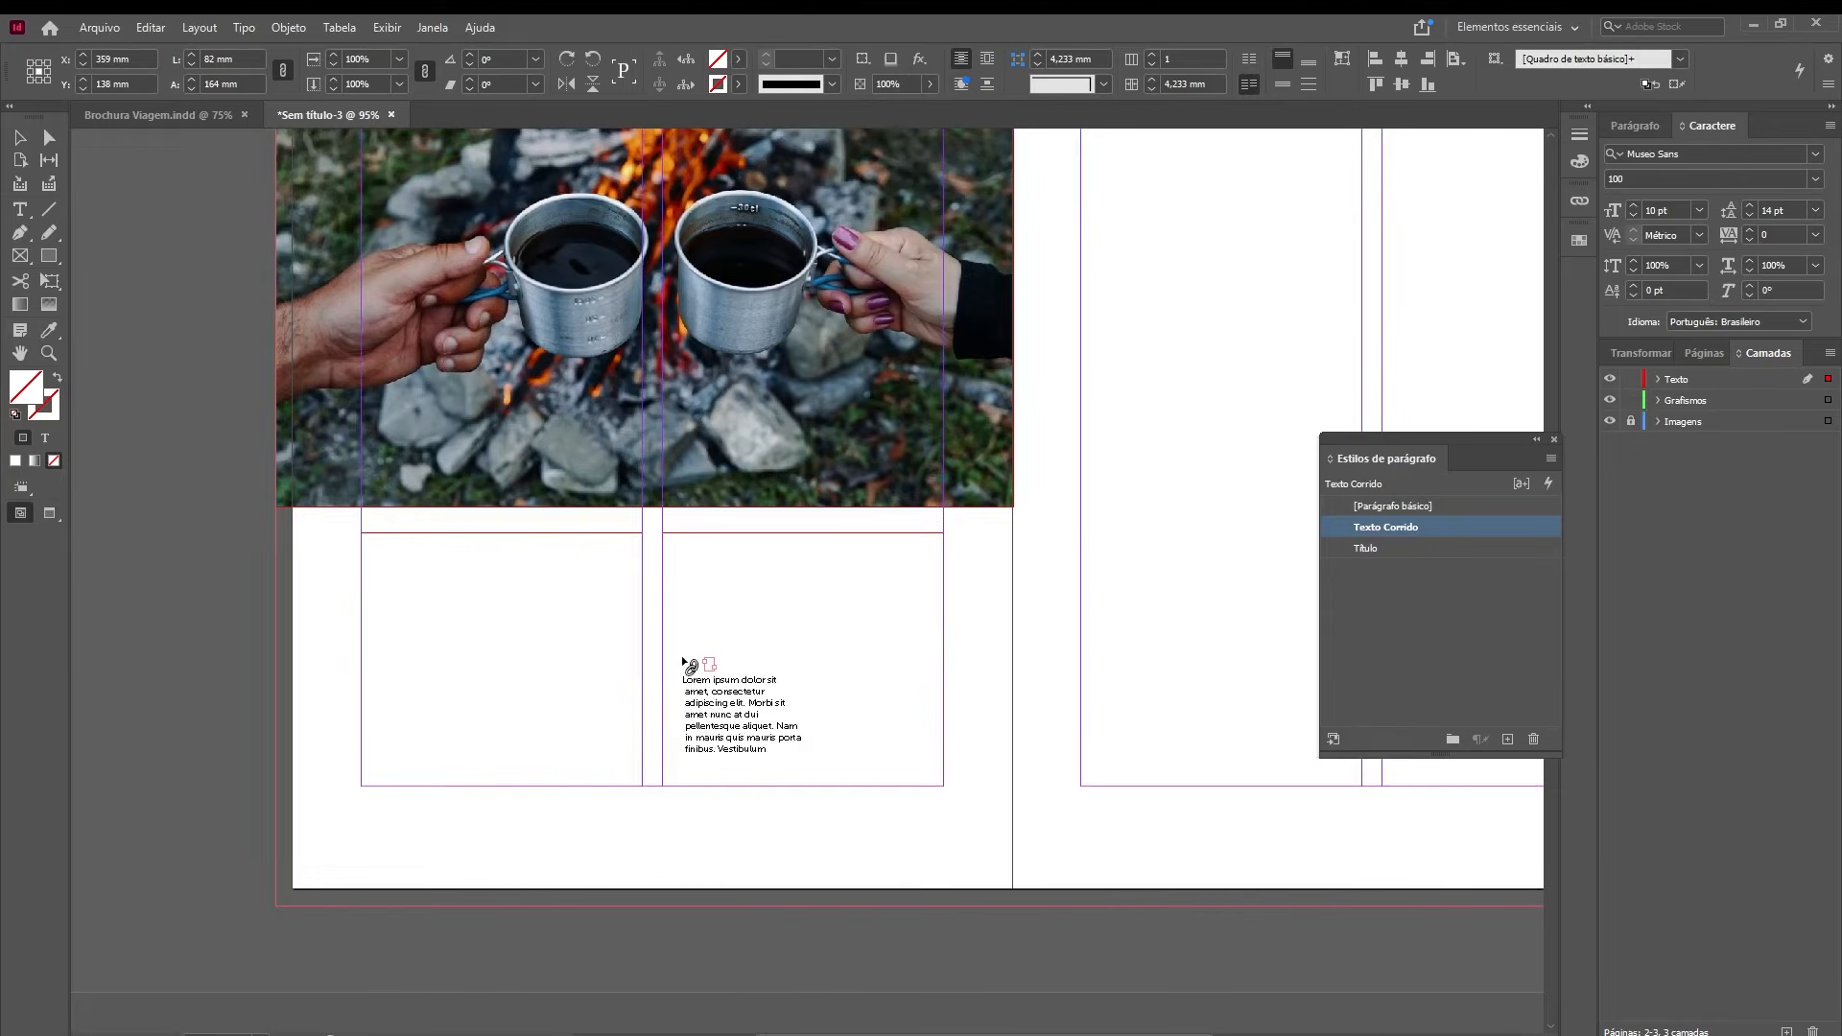
pyautogui.click(404, 560)
pyautogui.click(642, 768)
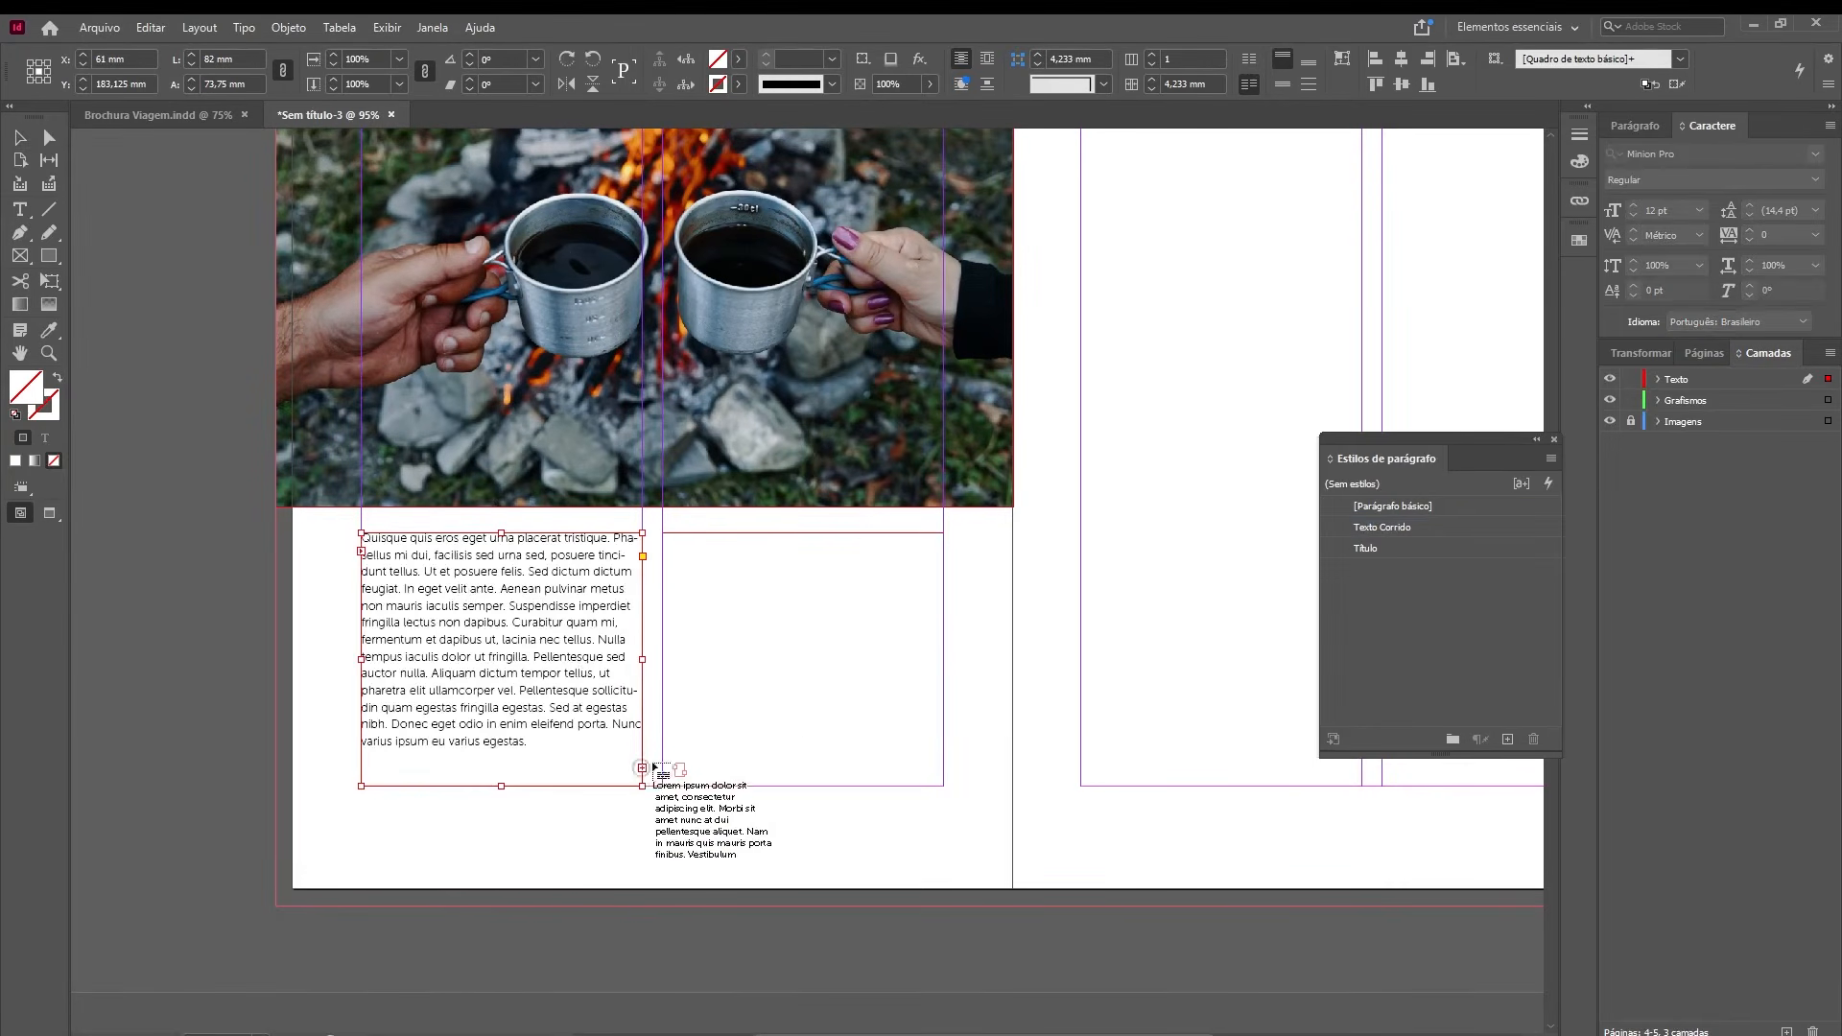
pyautogui.click(751, 671)
# - Continue the overset text from page 4's second column into the two text columns on page 6
pyautogui.scroll(-5, 867, 259)
pyautogui.click(866, 257)
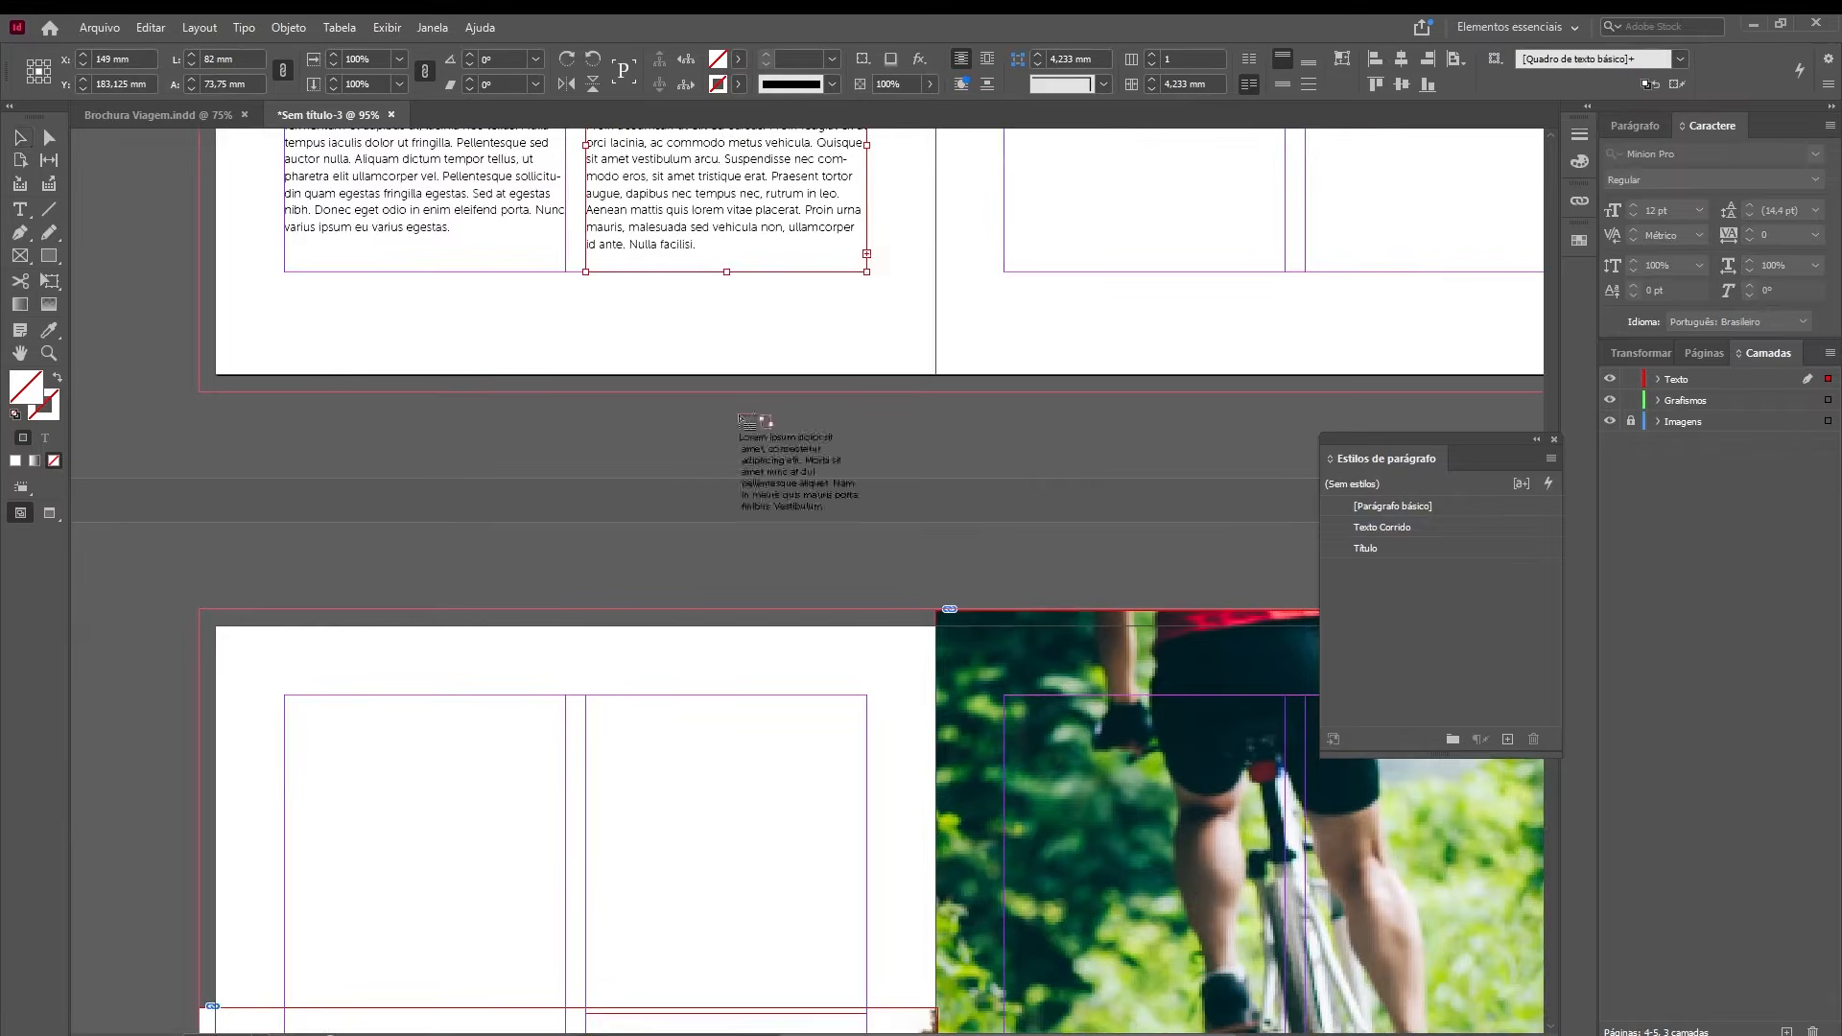
pyautogui.scroll(-4, 781, 374)
pyautogui.click(479, 588)
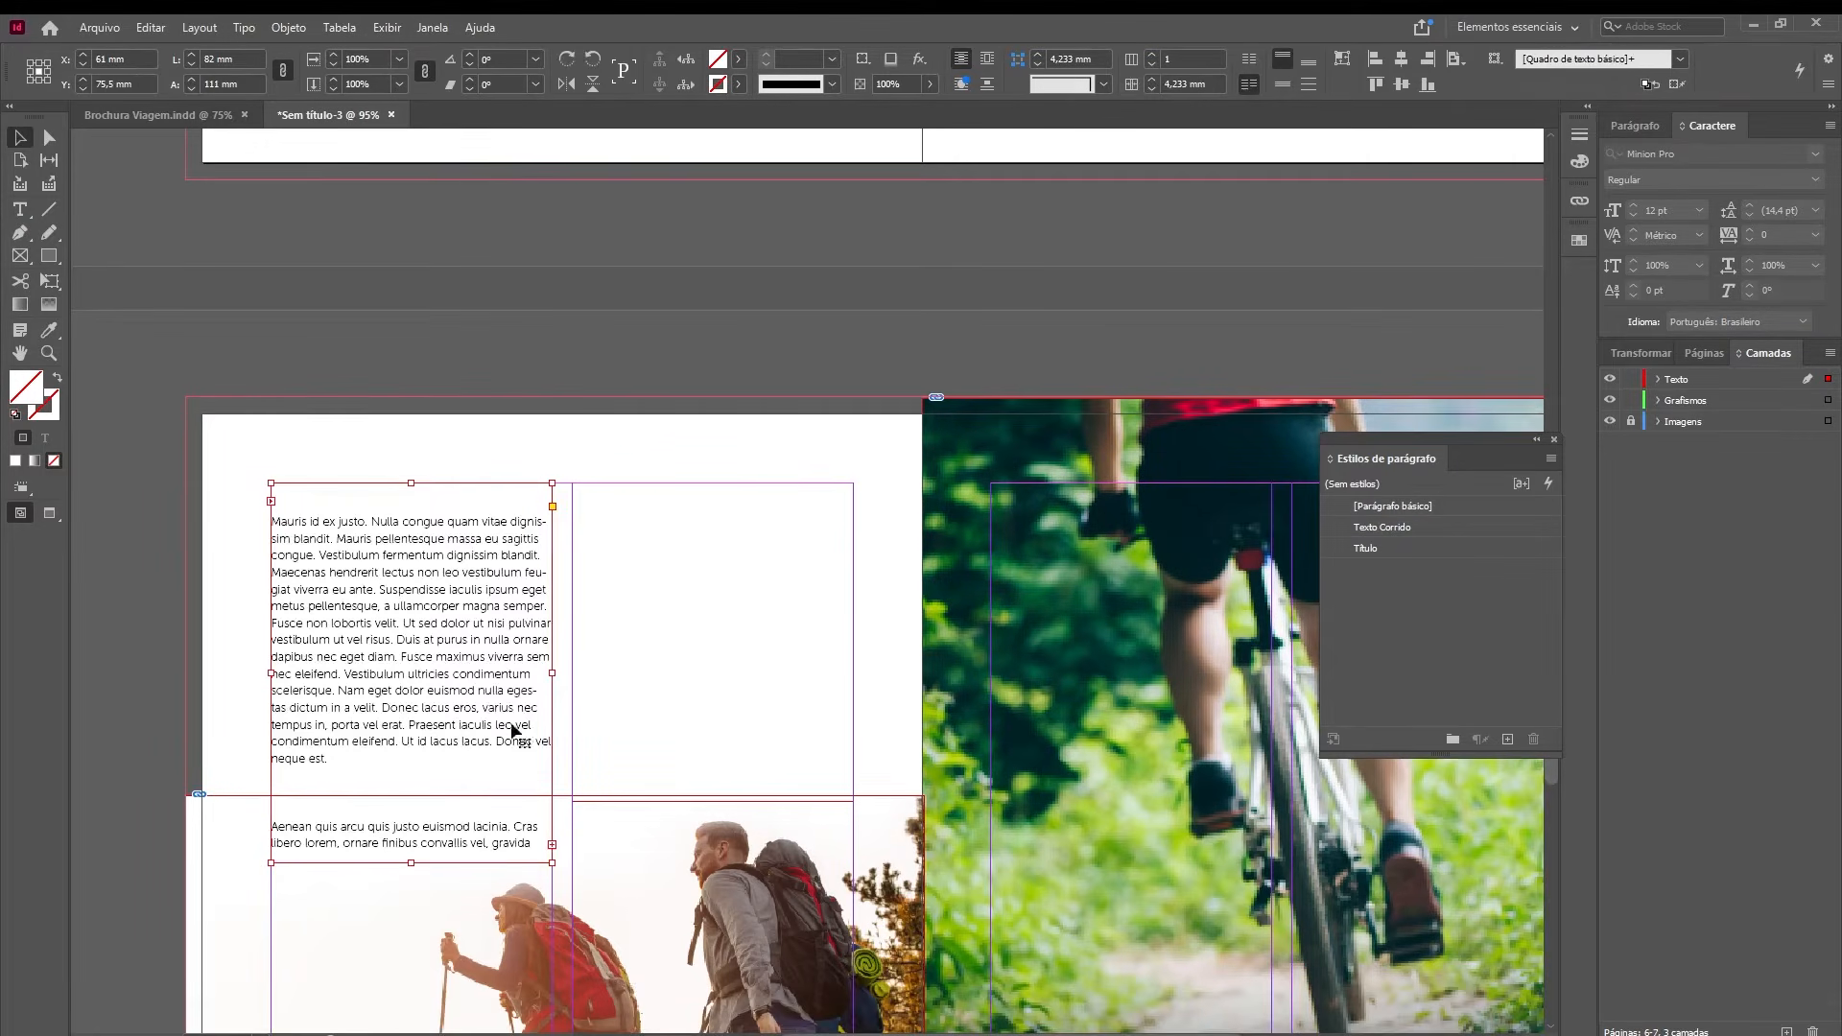
pyautogui.click(552, 846)
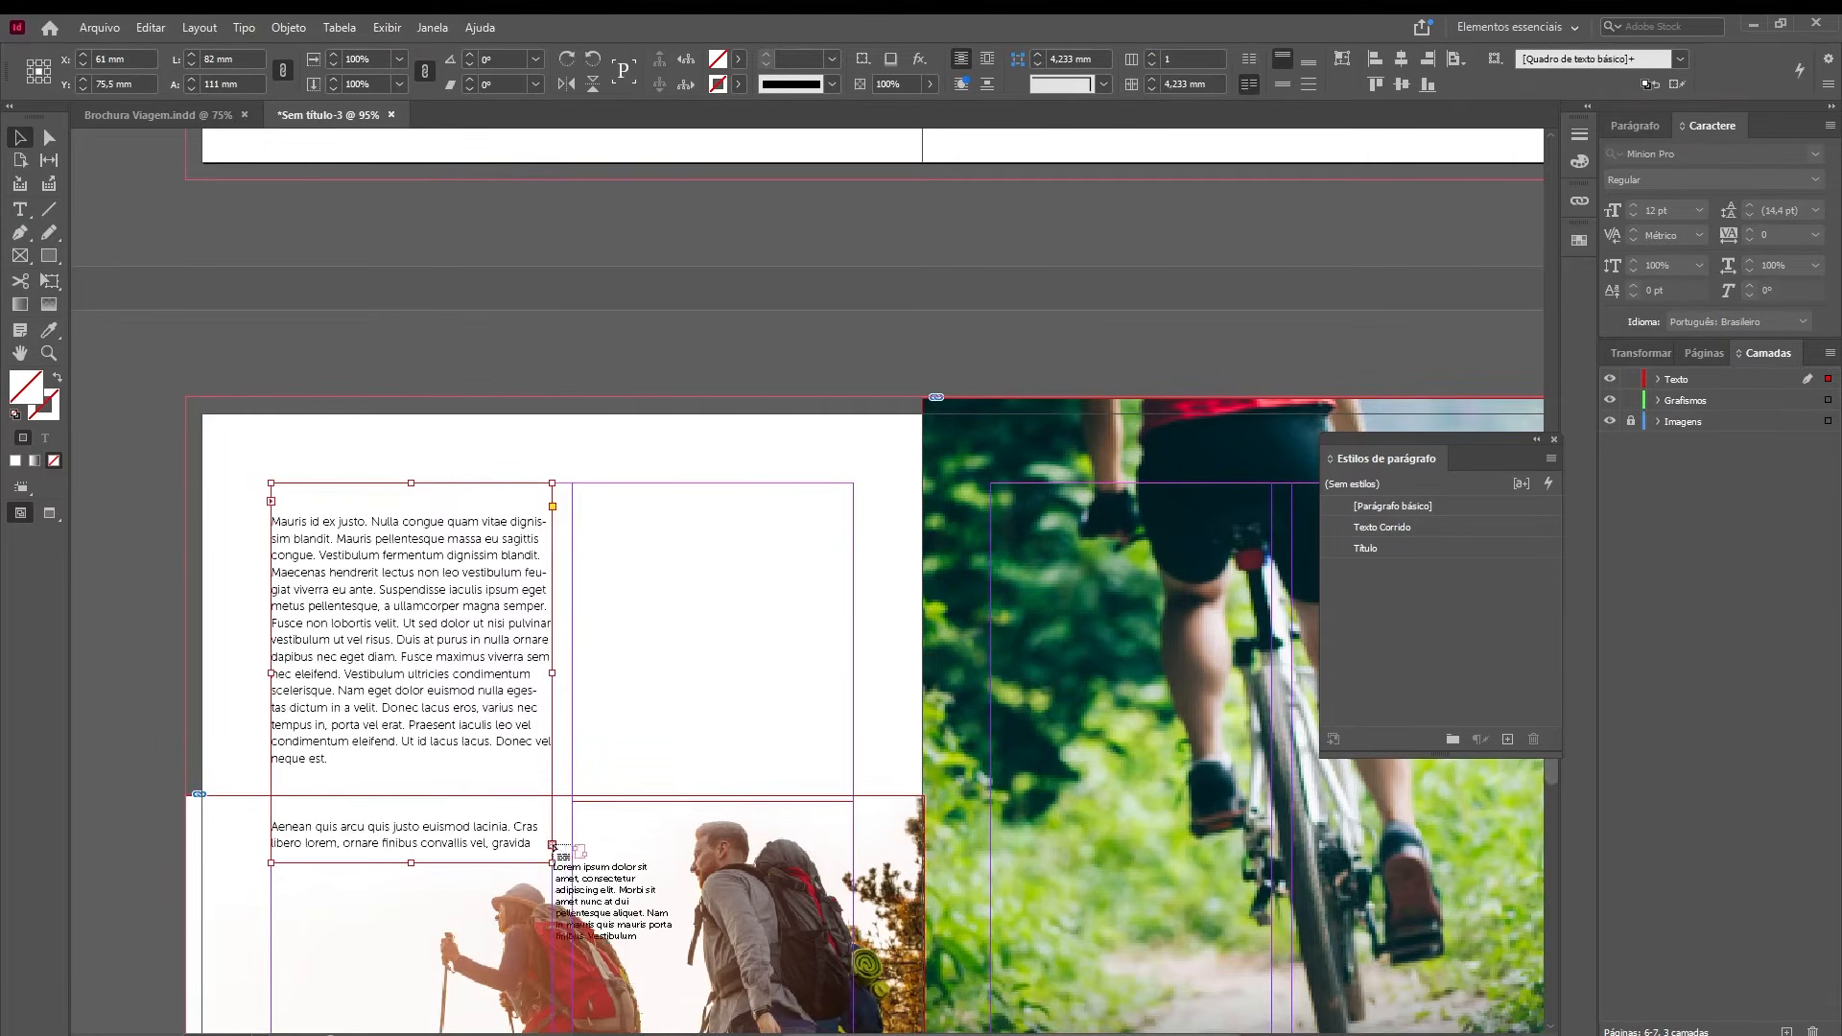
pyautogui.click(616, 707)
# - Delete the empty lines between paragraphs in both text columns on page 6
pyautogui.press('t')
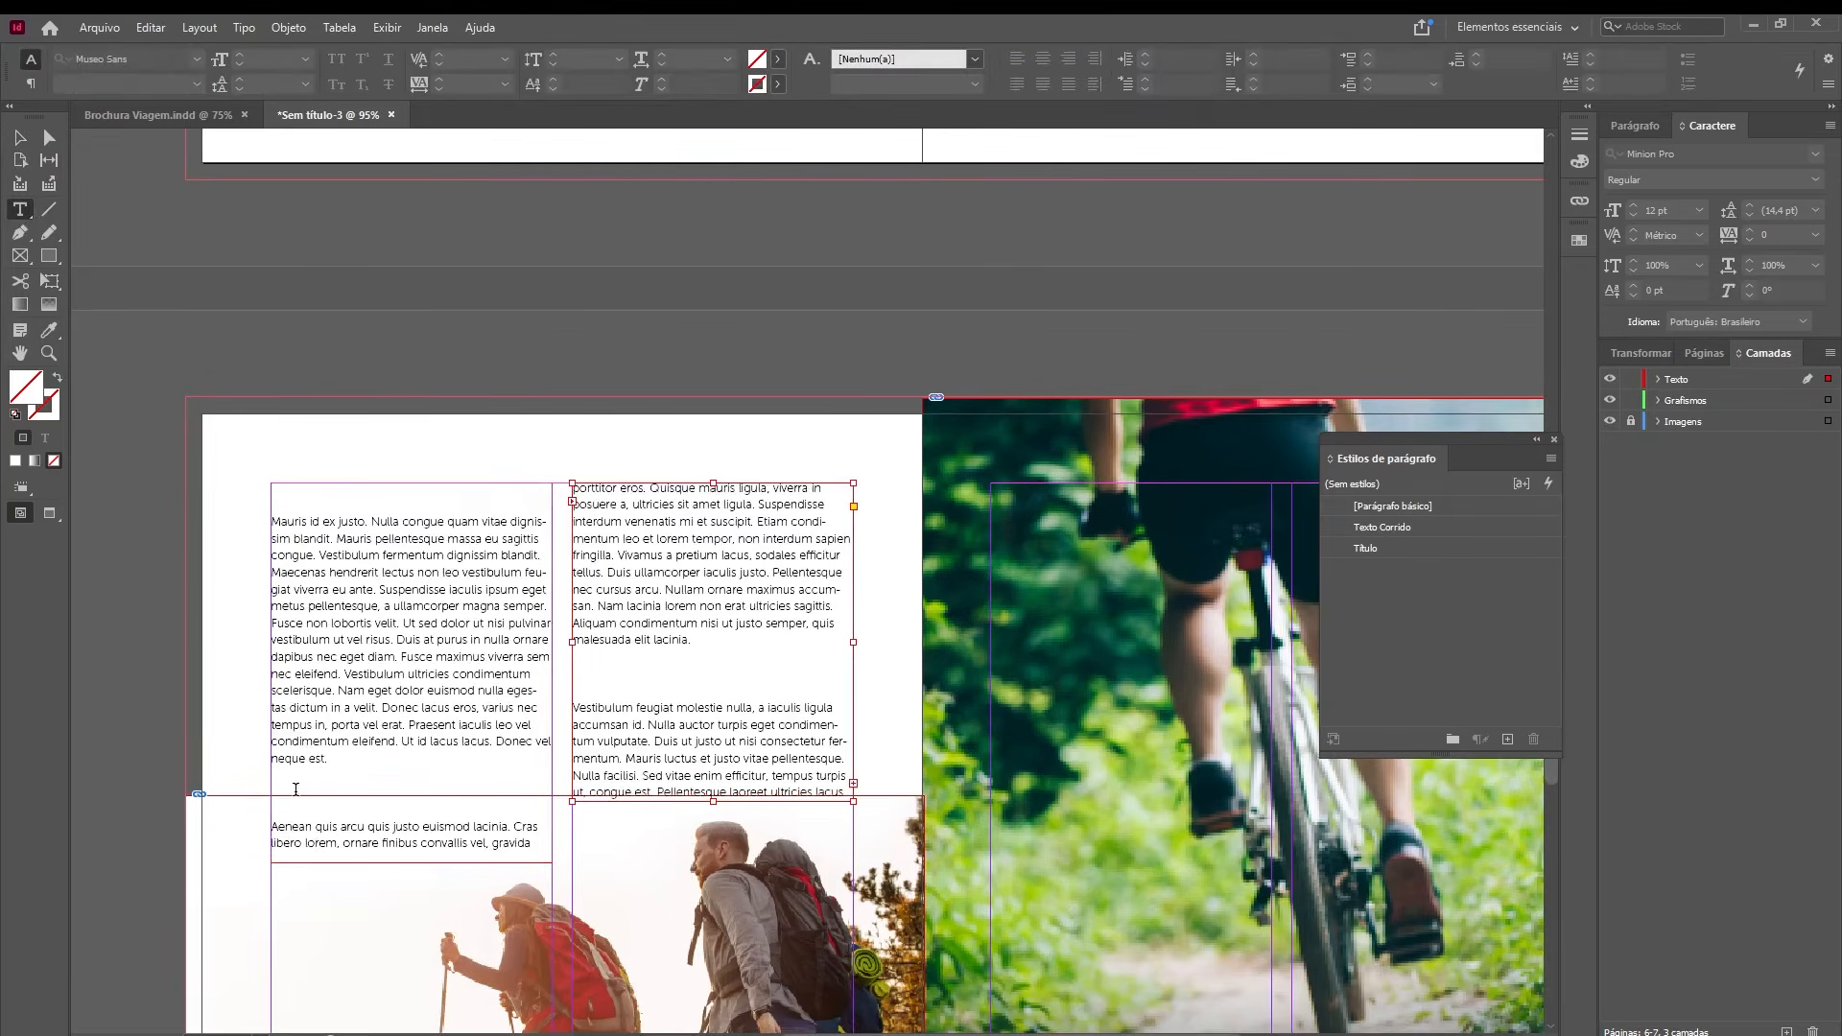
pyautogui.click(296, 788)
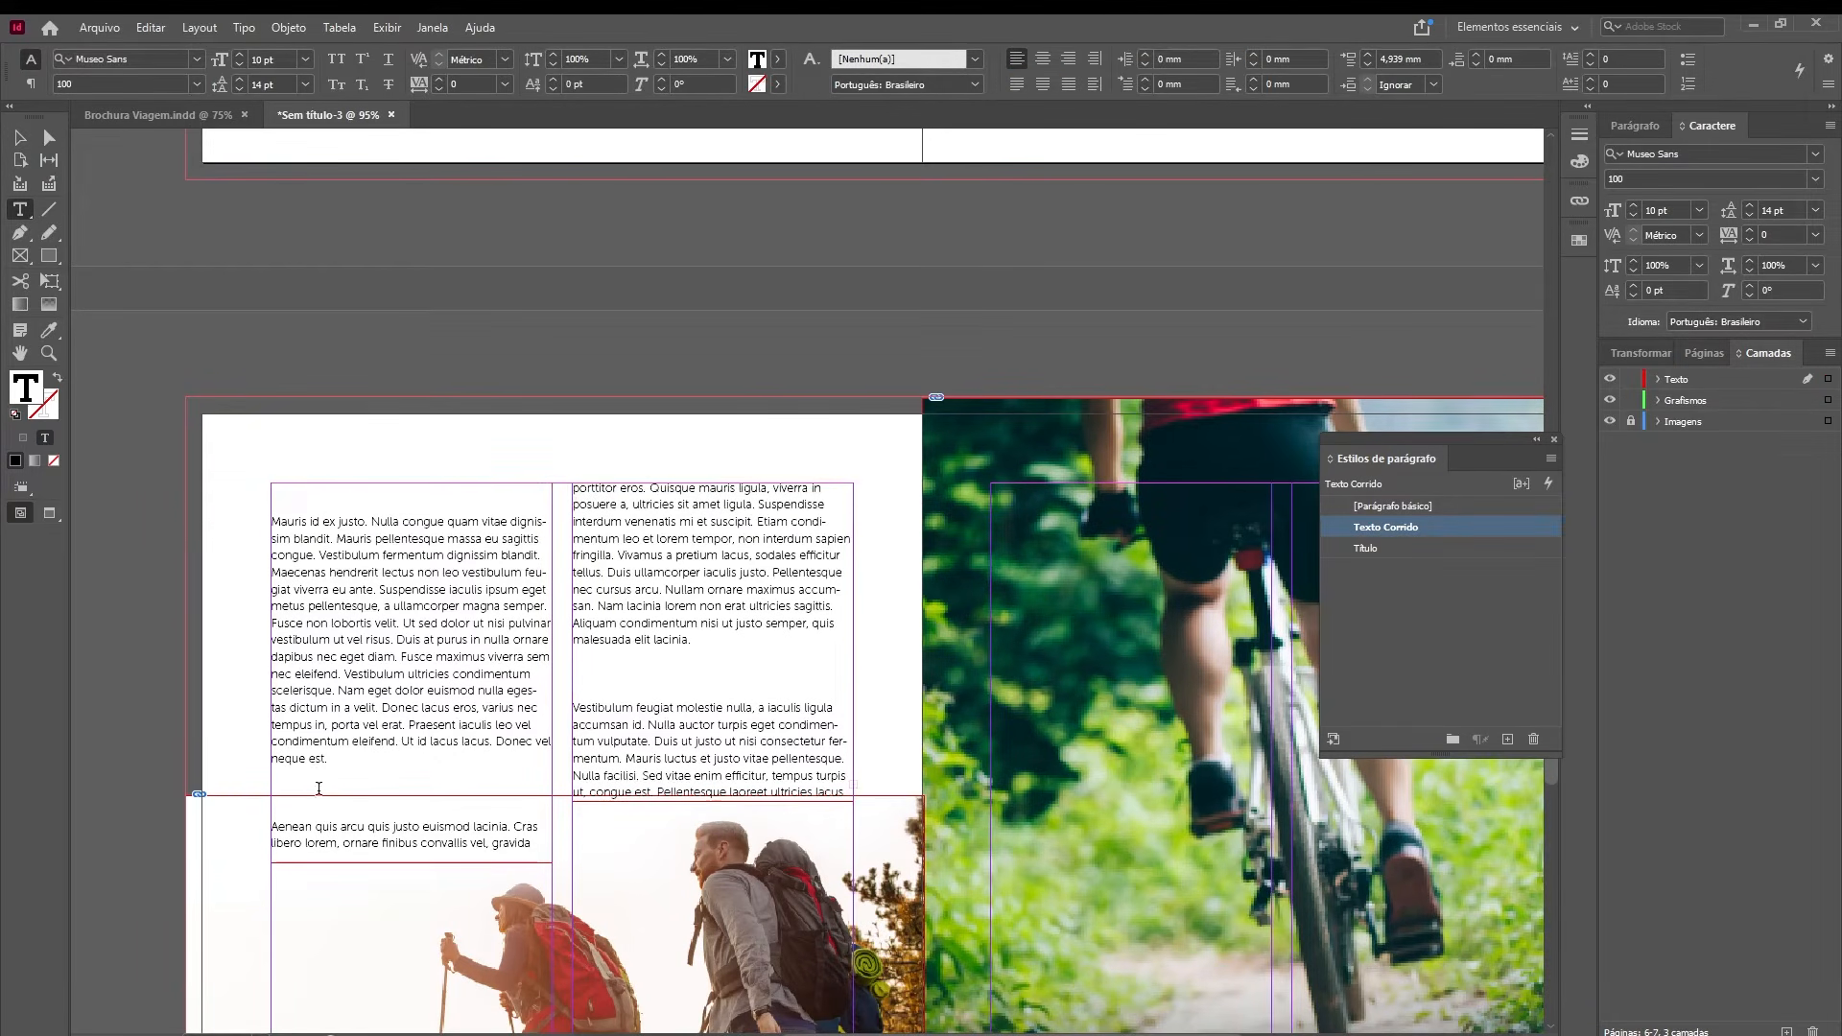
pyautogui.press('BackSpace')
pyautogui.press('BackSpace')
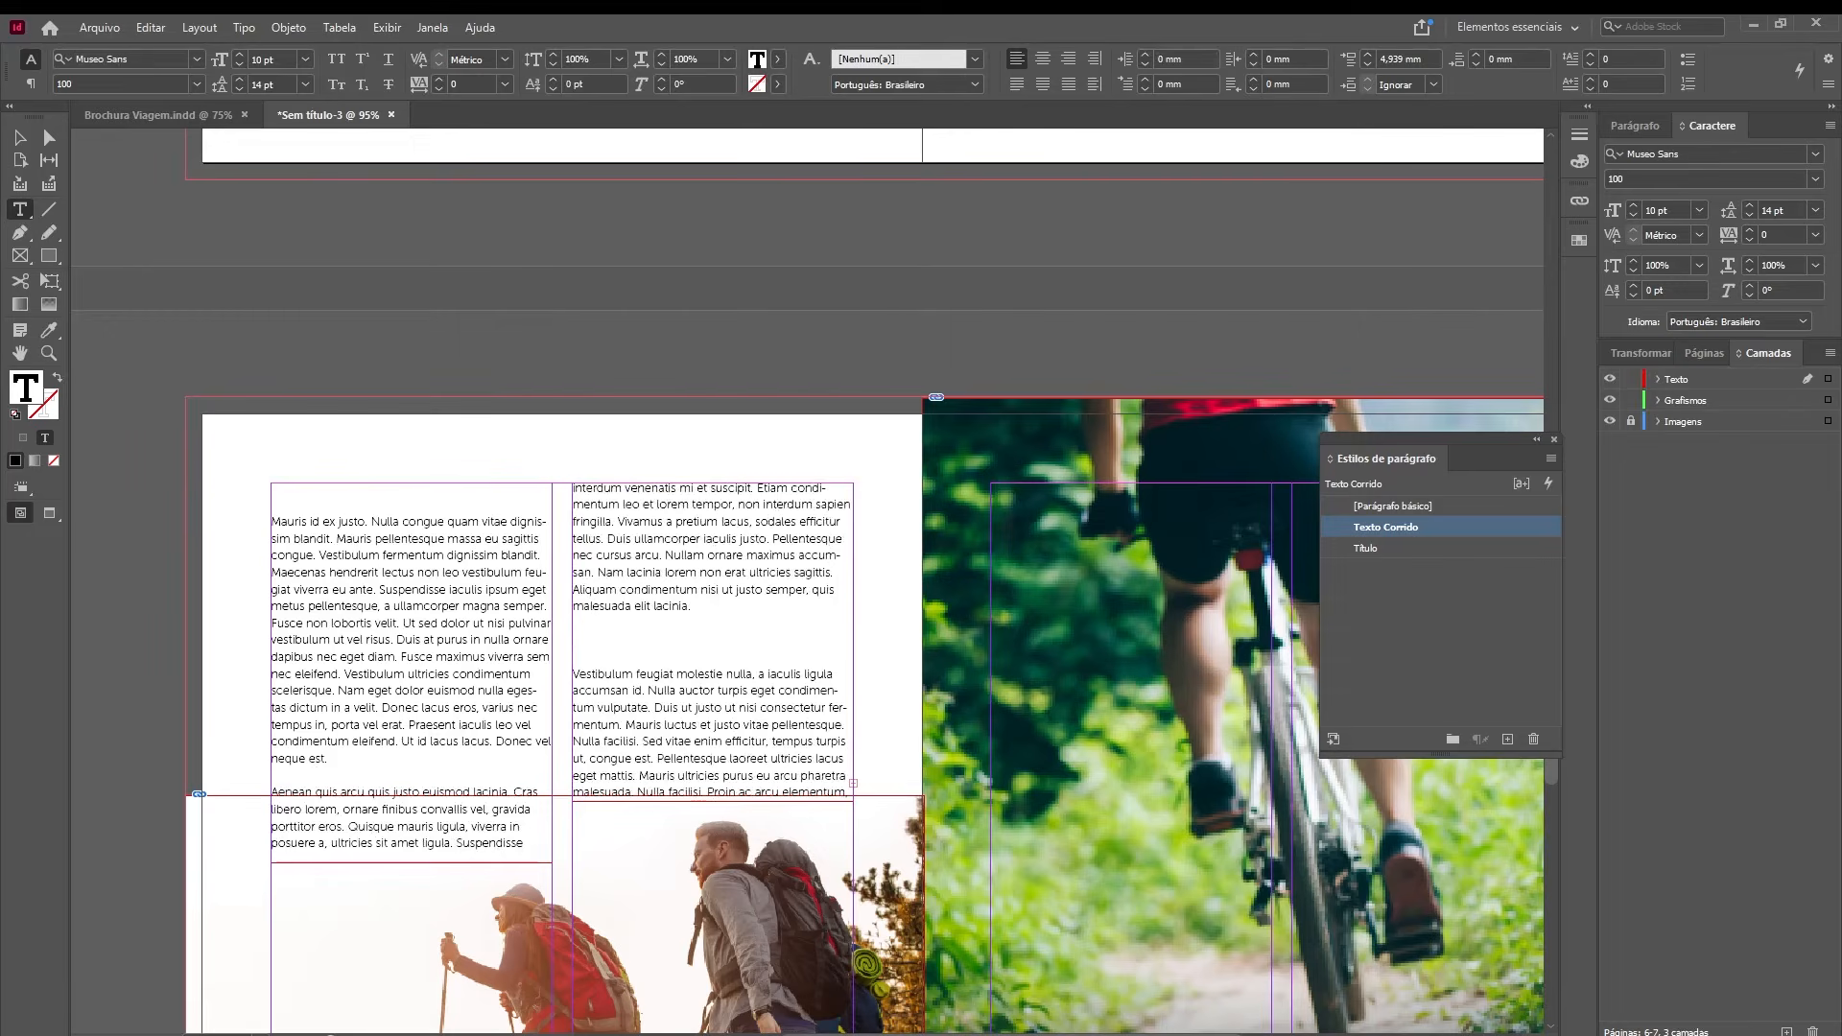
pyautogui.click(574, 640)
pyautogui.press('BackSpace')
pyautogui.press('BackSpace')
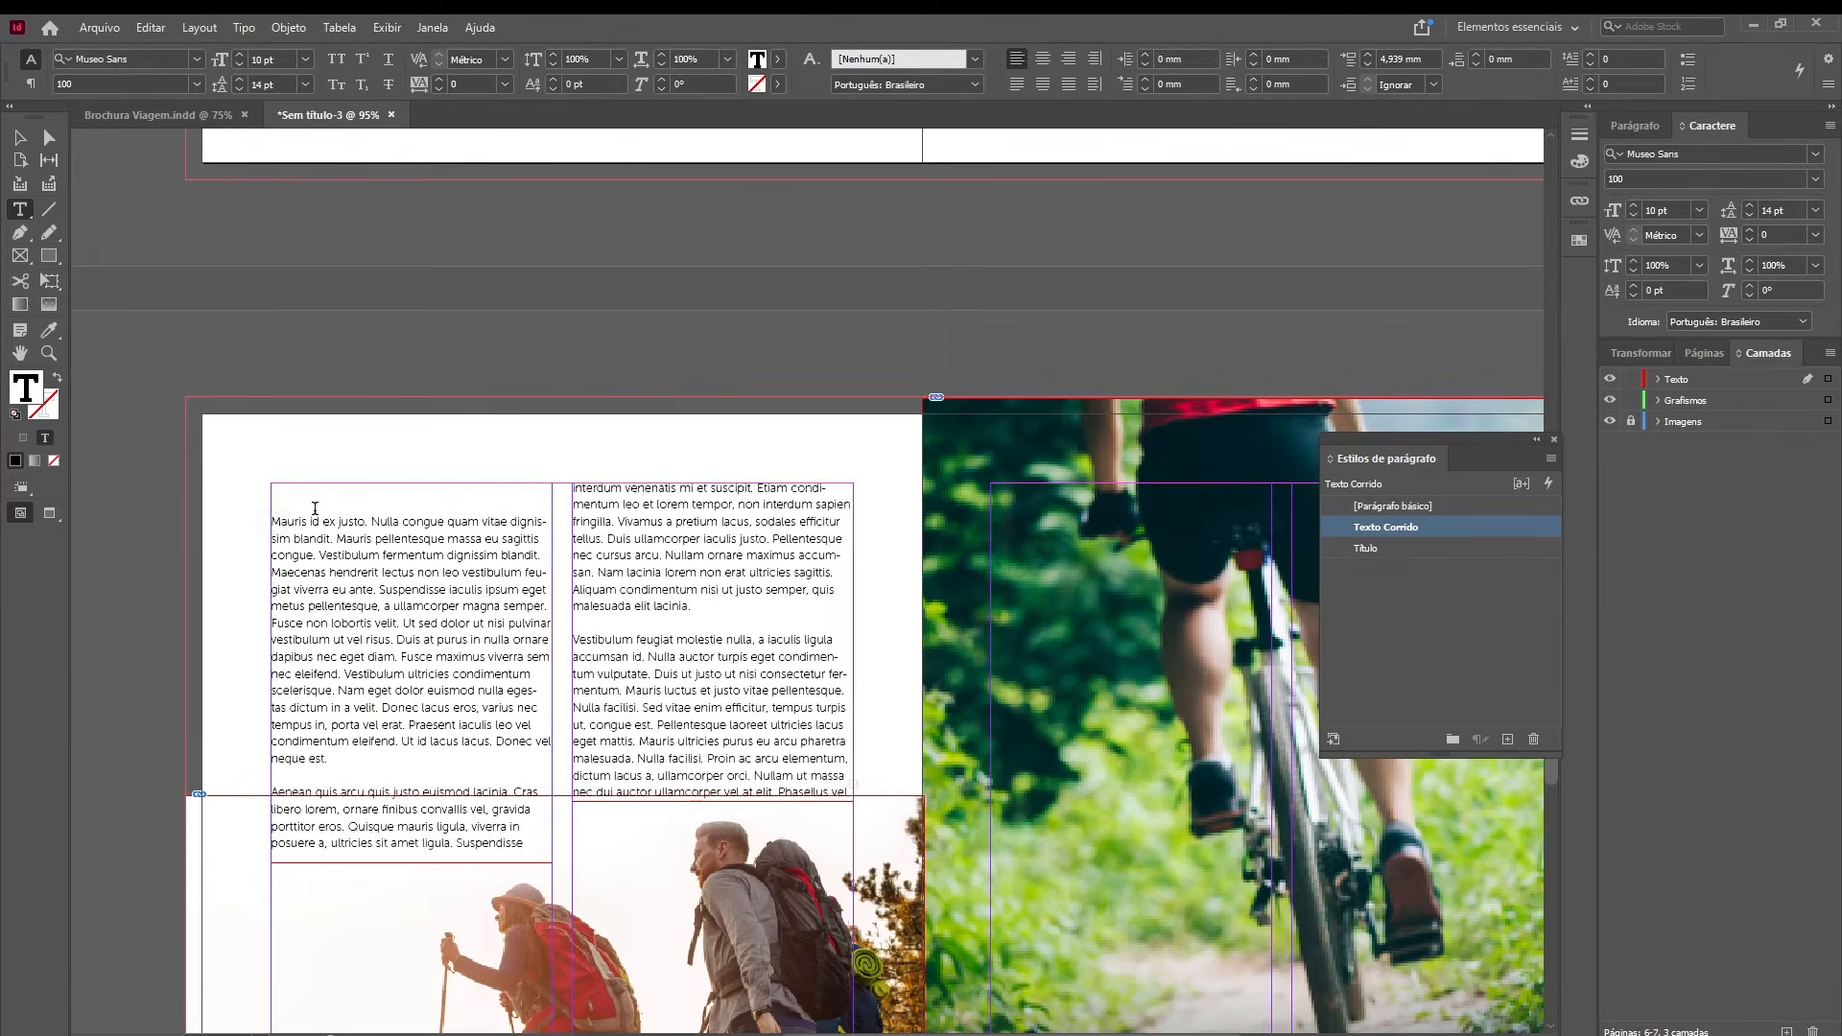
# - Delete the empty line above the opening paragraph of page 6's first text column
pyautogui.press('BackSpace')
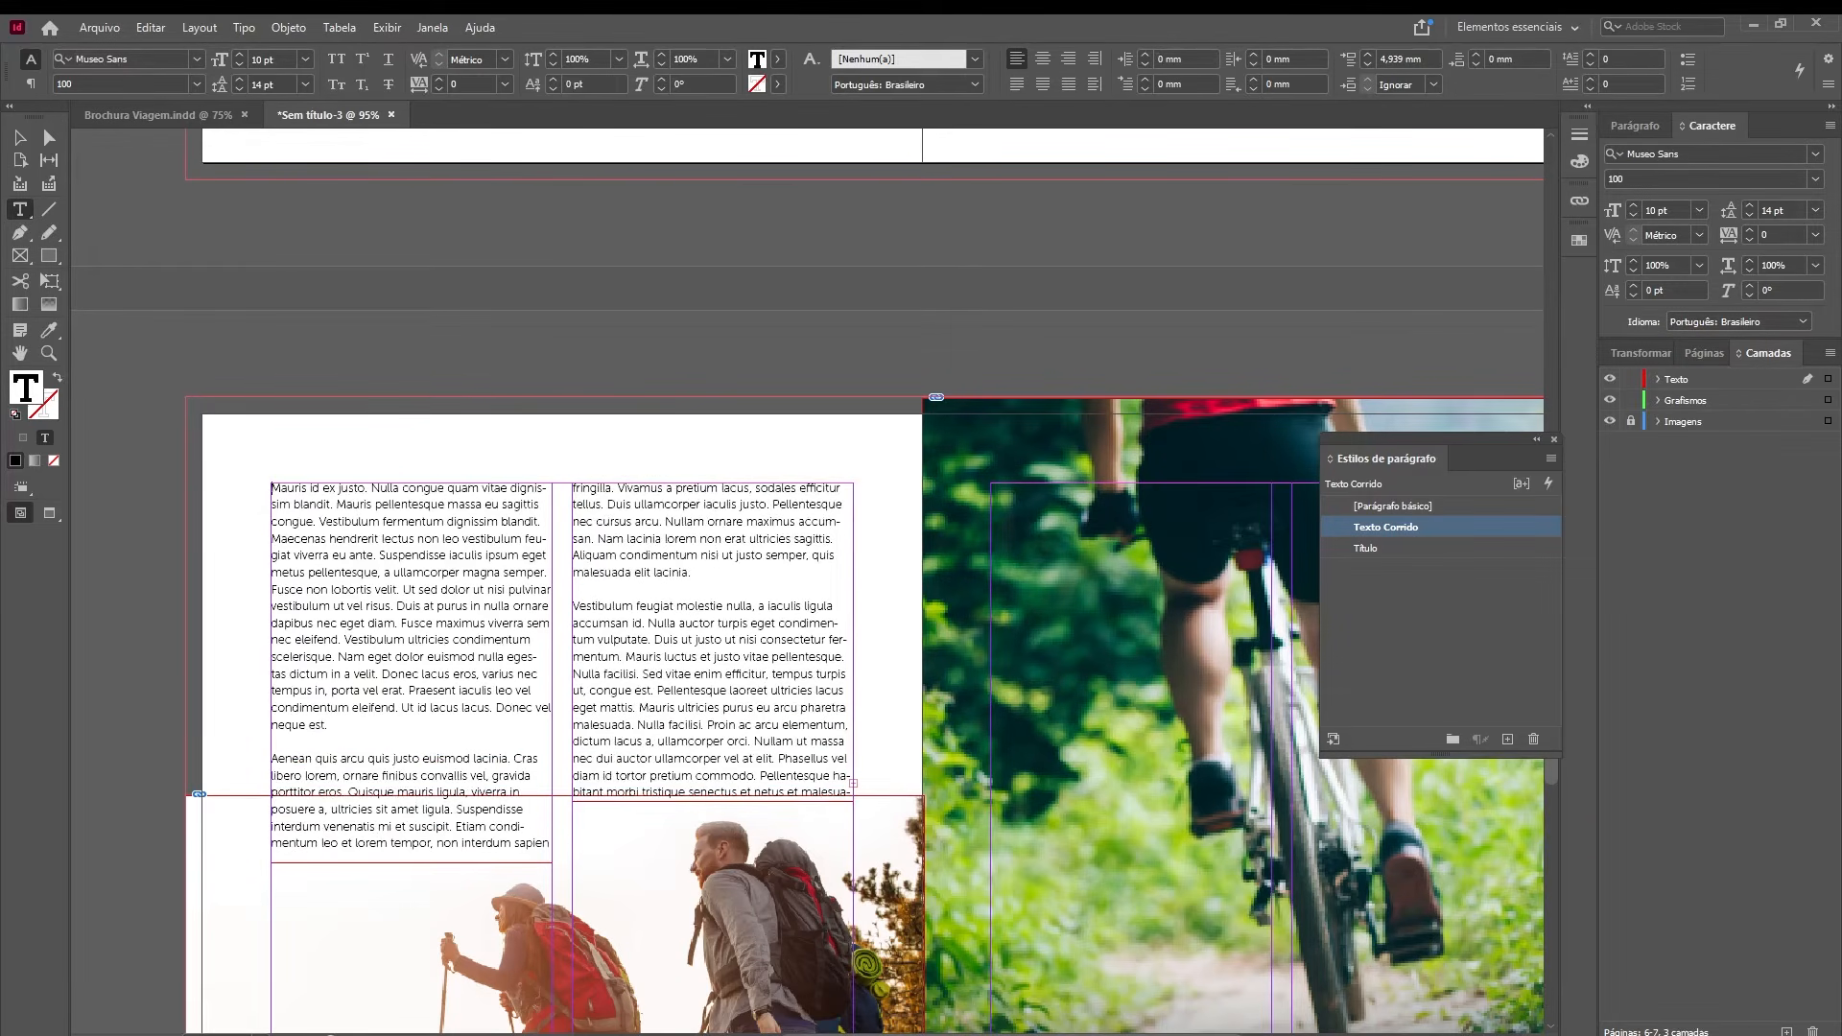
pyautogui.click(28, 142)
pyautogui.click(624, 284)
pyautogui.scroll(6, 678, 509)
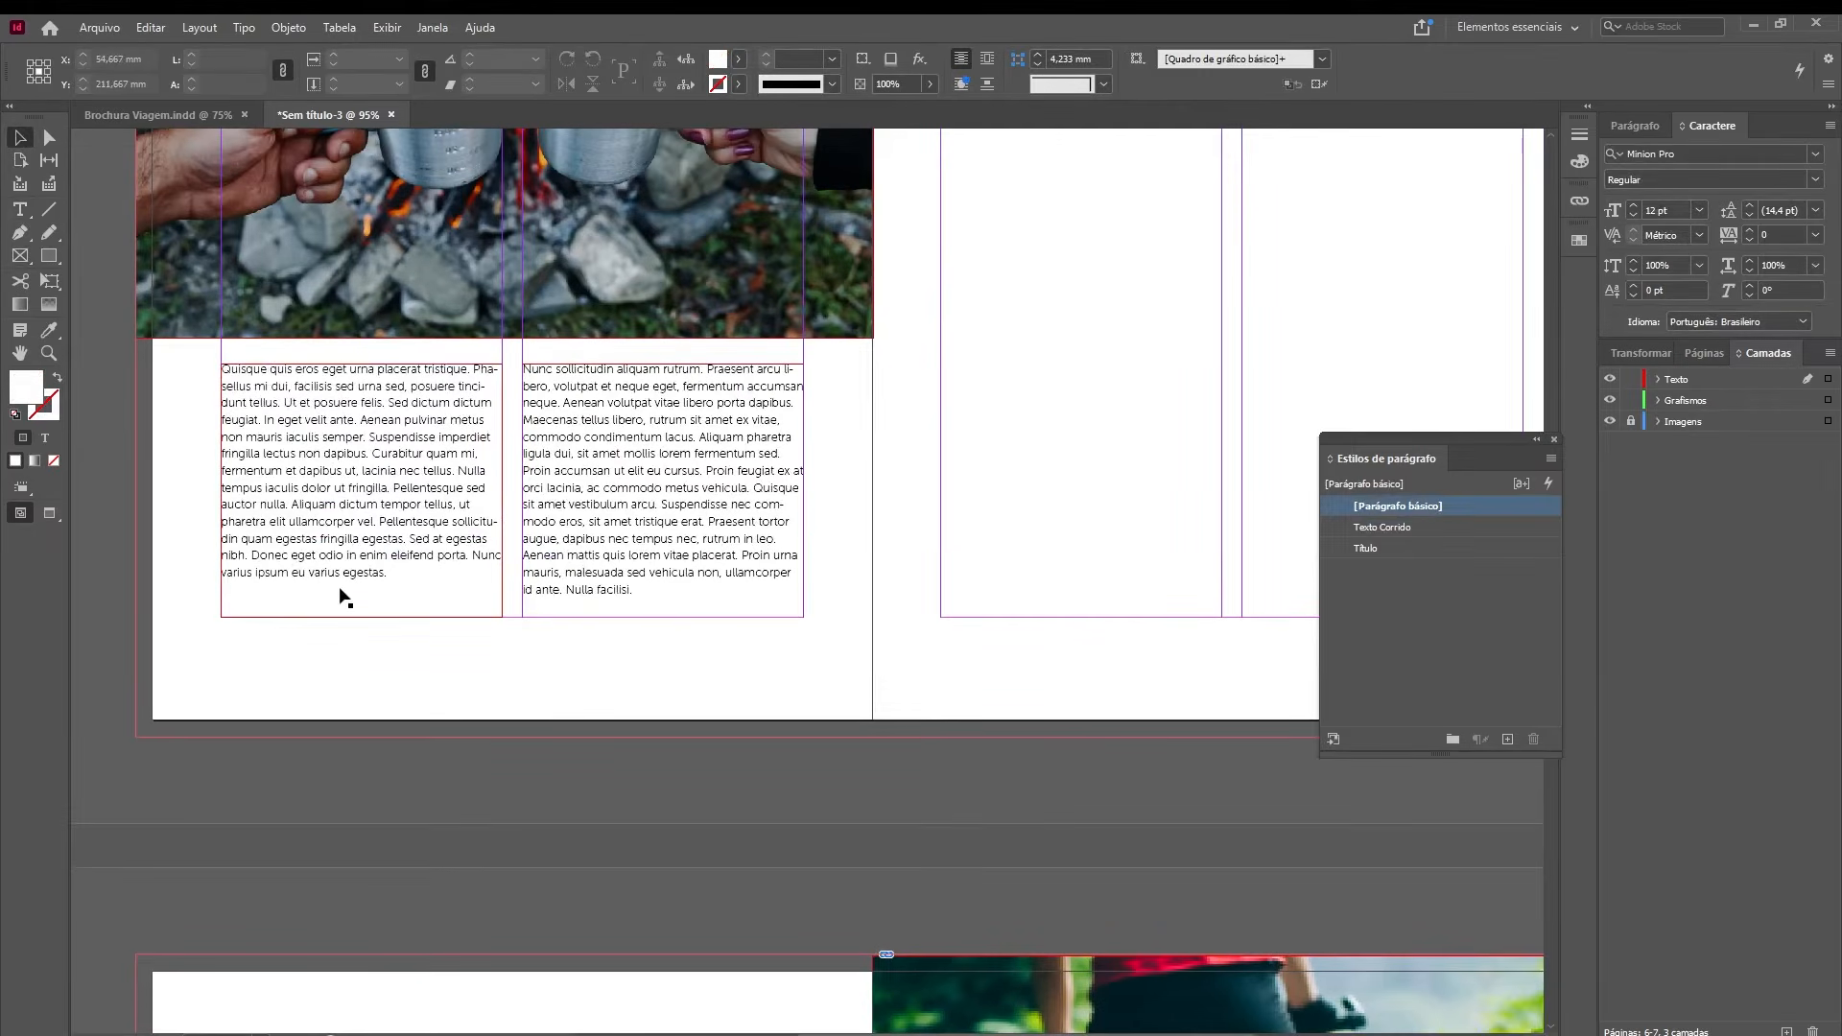
pyautogui.scroll(-7, 340, 595)
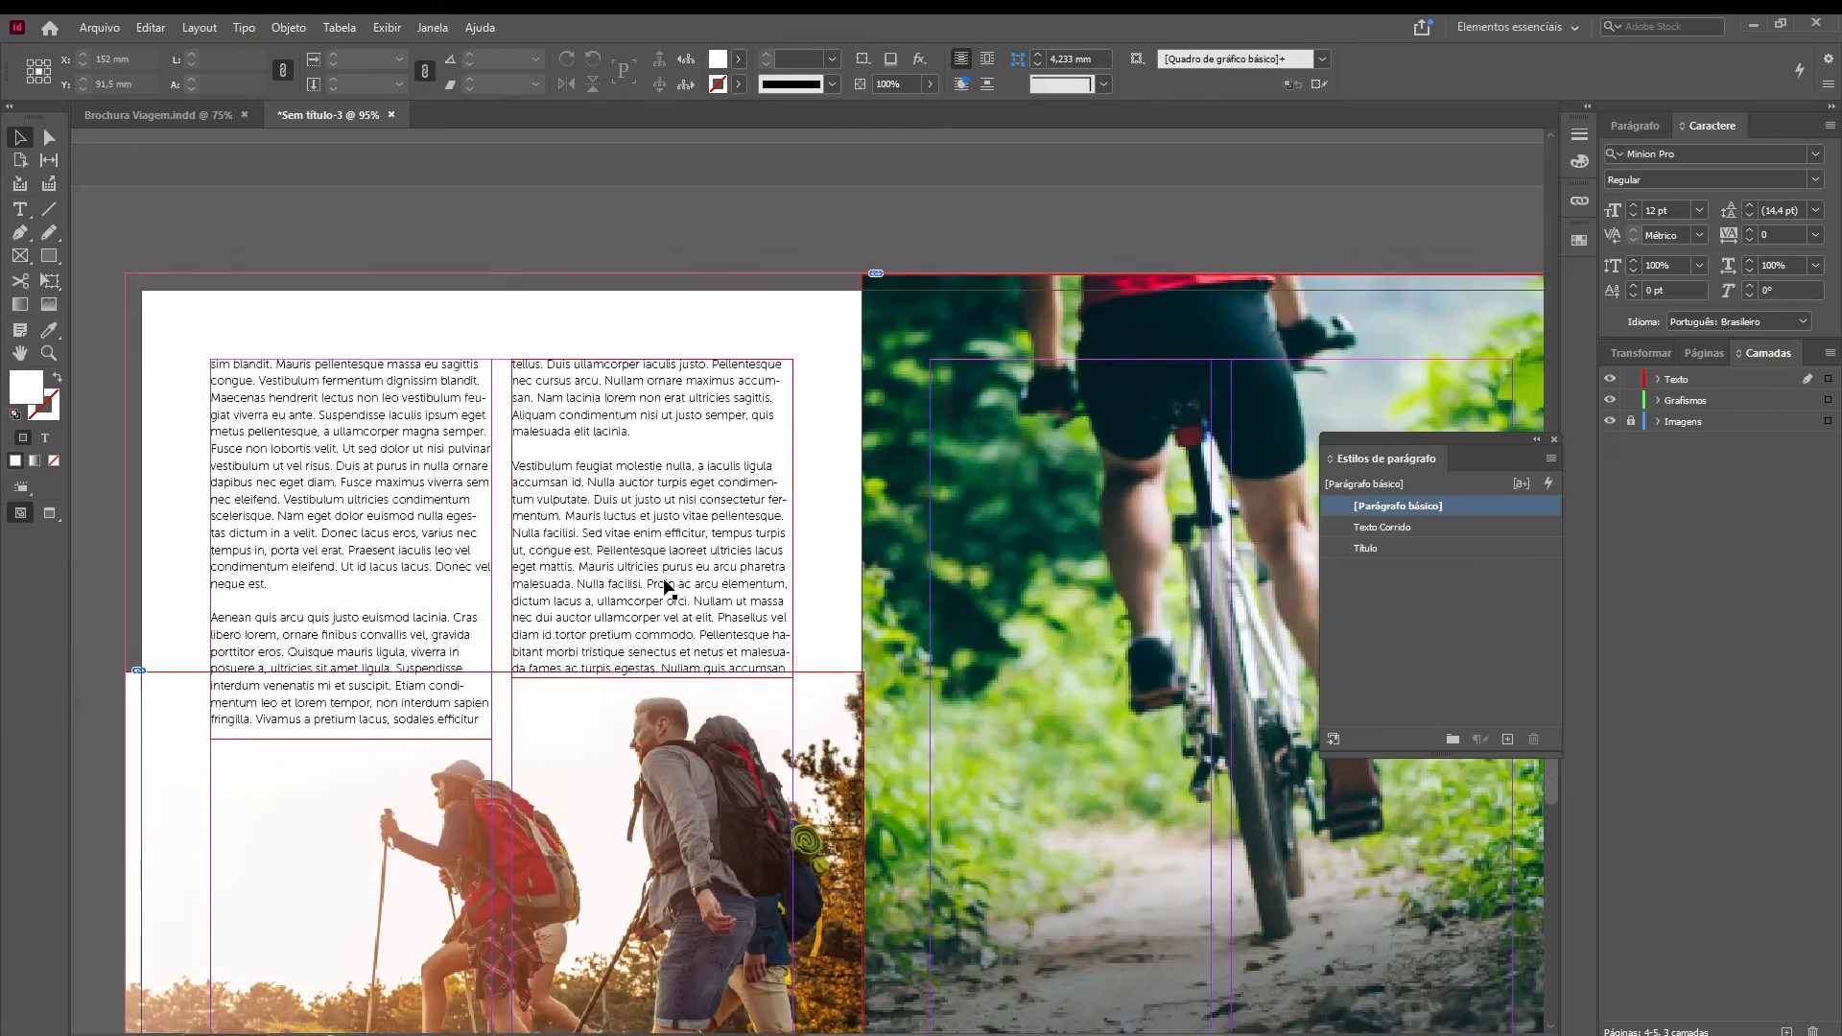
pyautogui.click(662, 584)
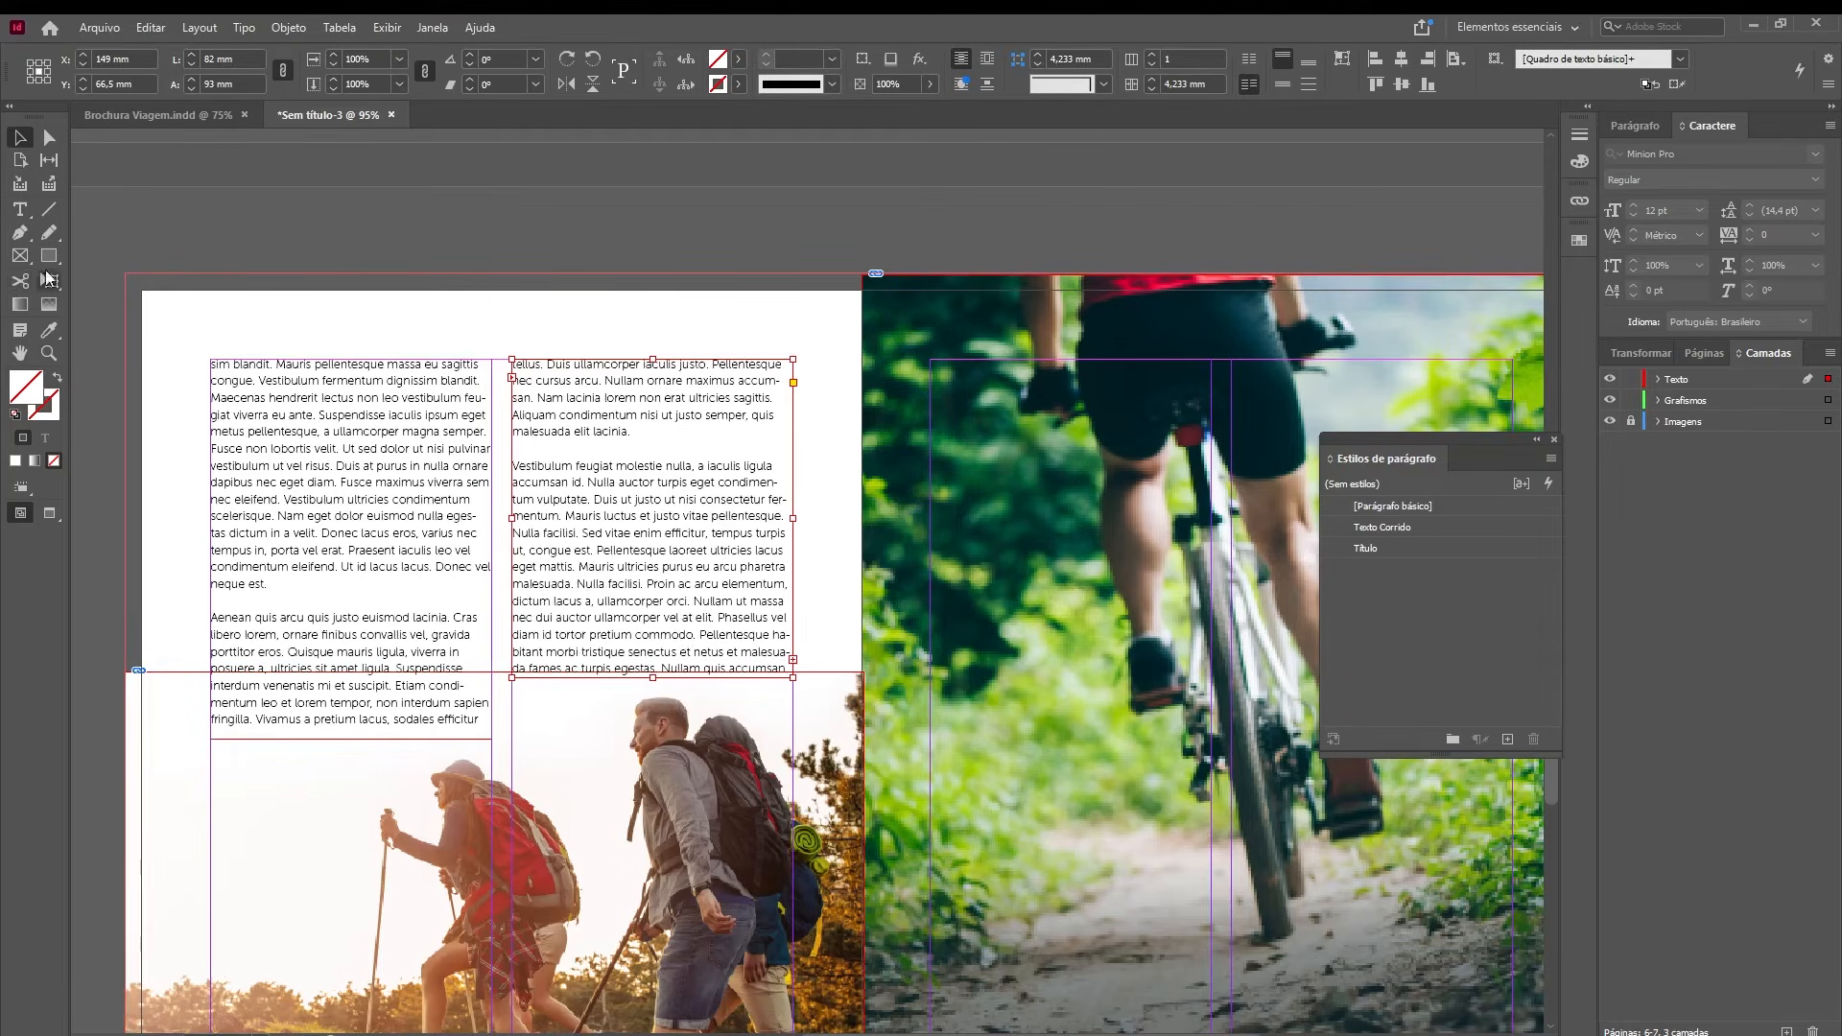
pyautogui.click(20, 209)
pyautogui.click(780, 580)
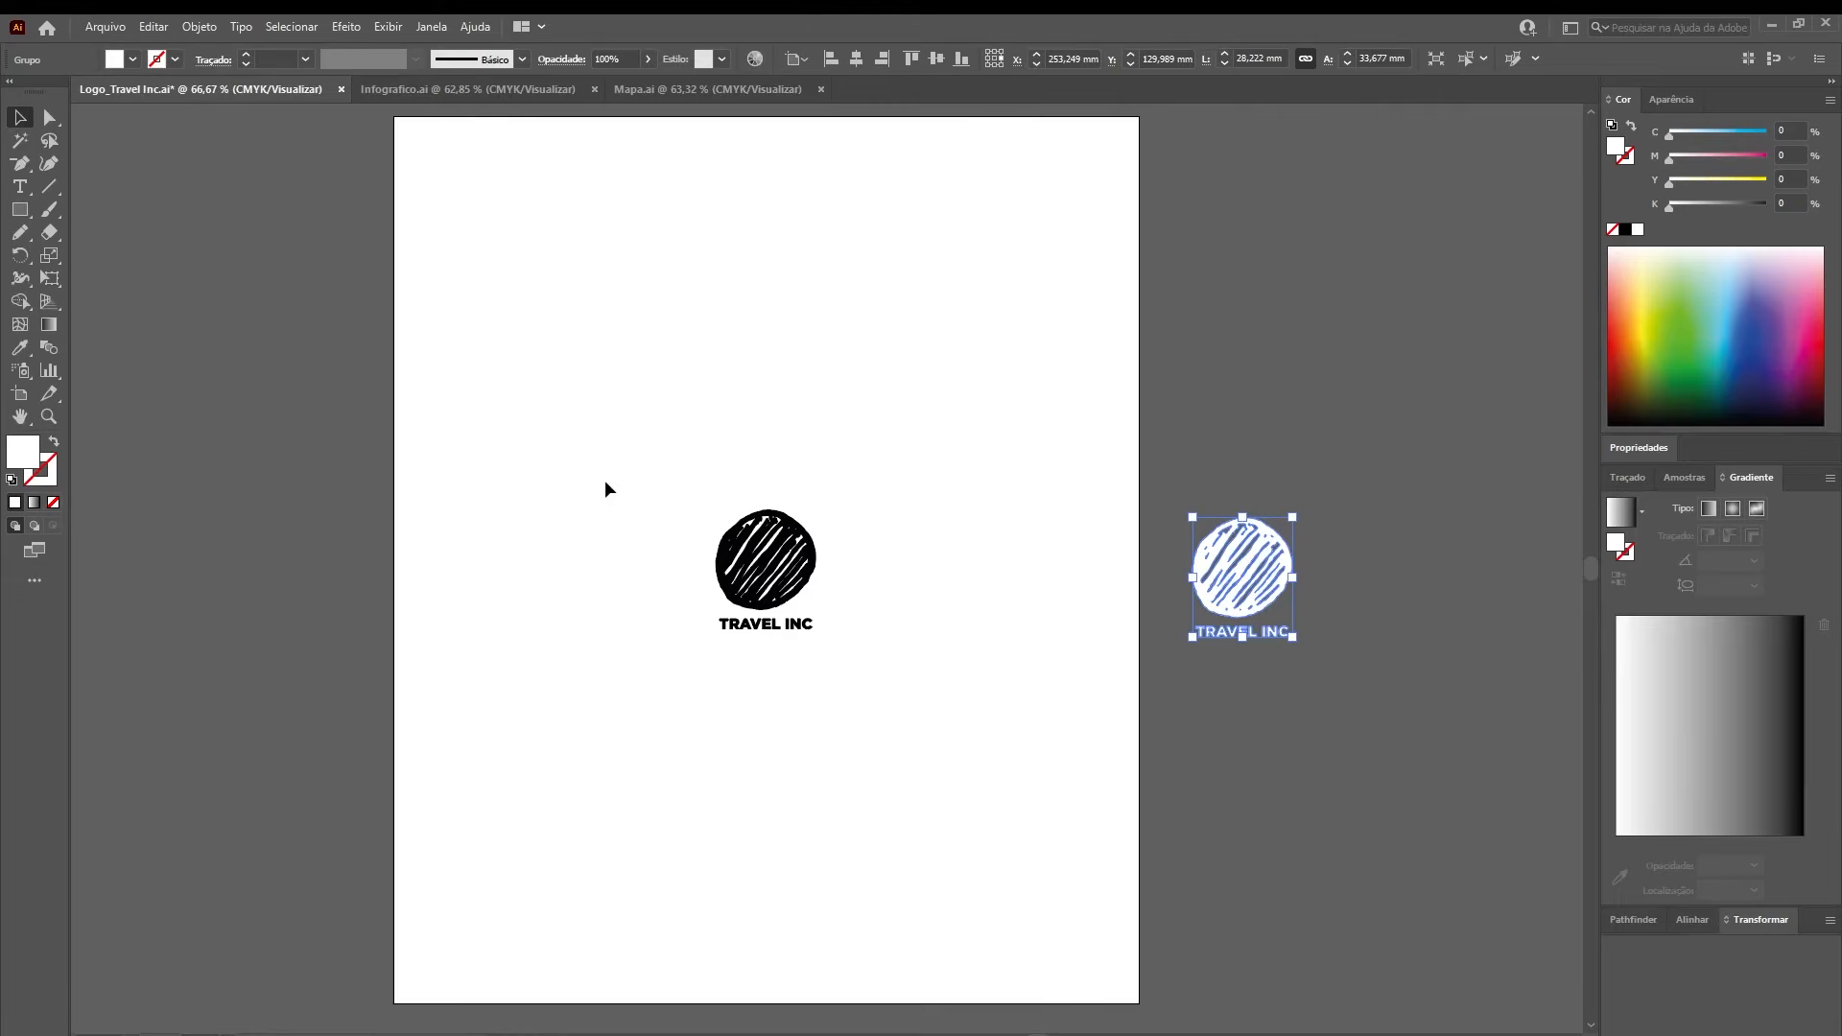
# - Copy the whole infographic from Infografico.ai in Illustrator and paste it into the InDesign brochure at the head of page 5
pyautogui.hotkey('ctrl', 'Tab')
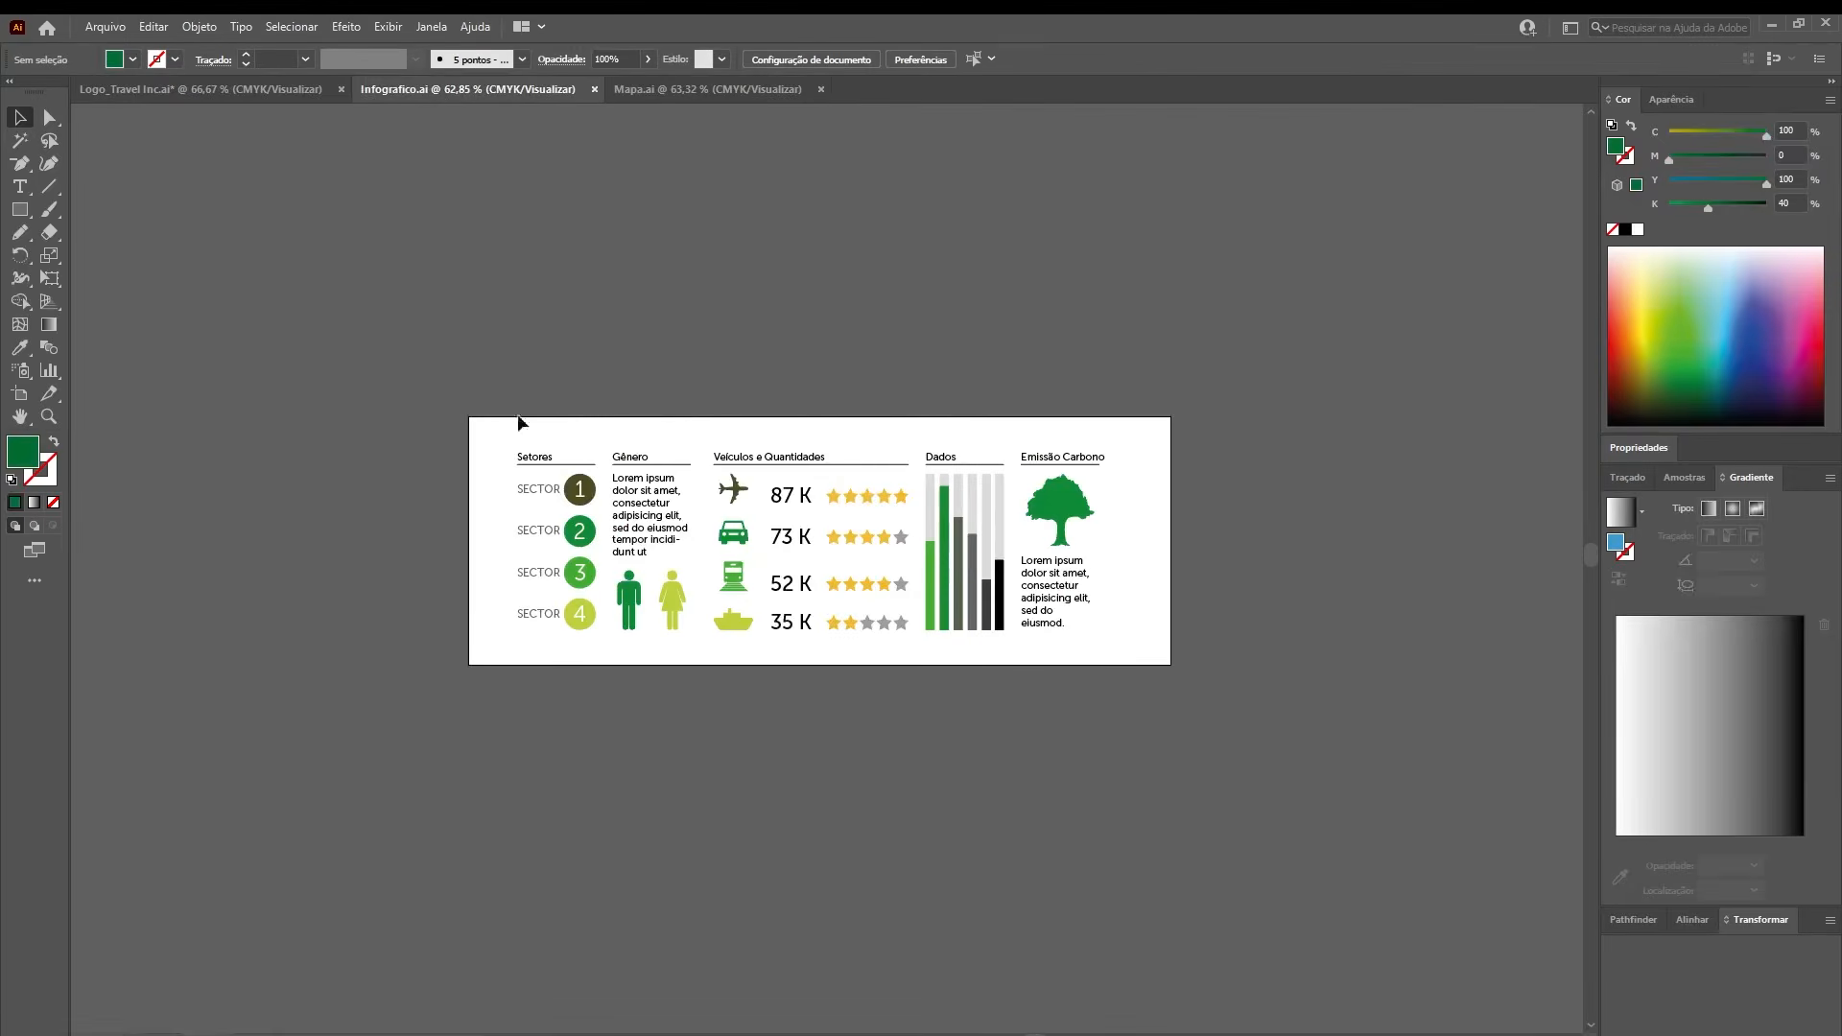
pyautogui.moveTo(502, 415); pyautogui.dragTo(1193, 707)
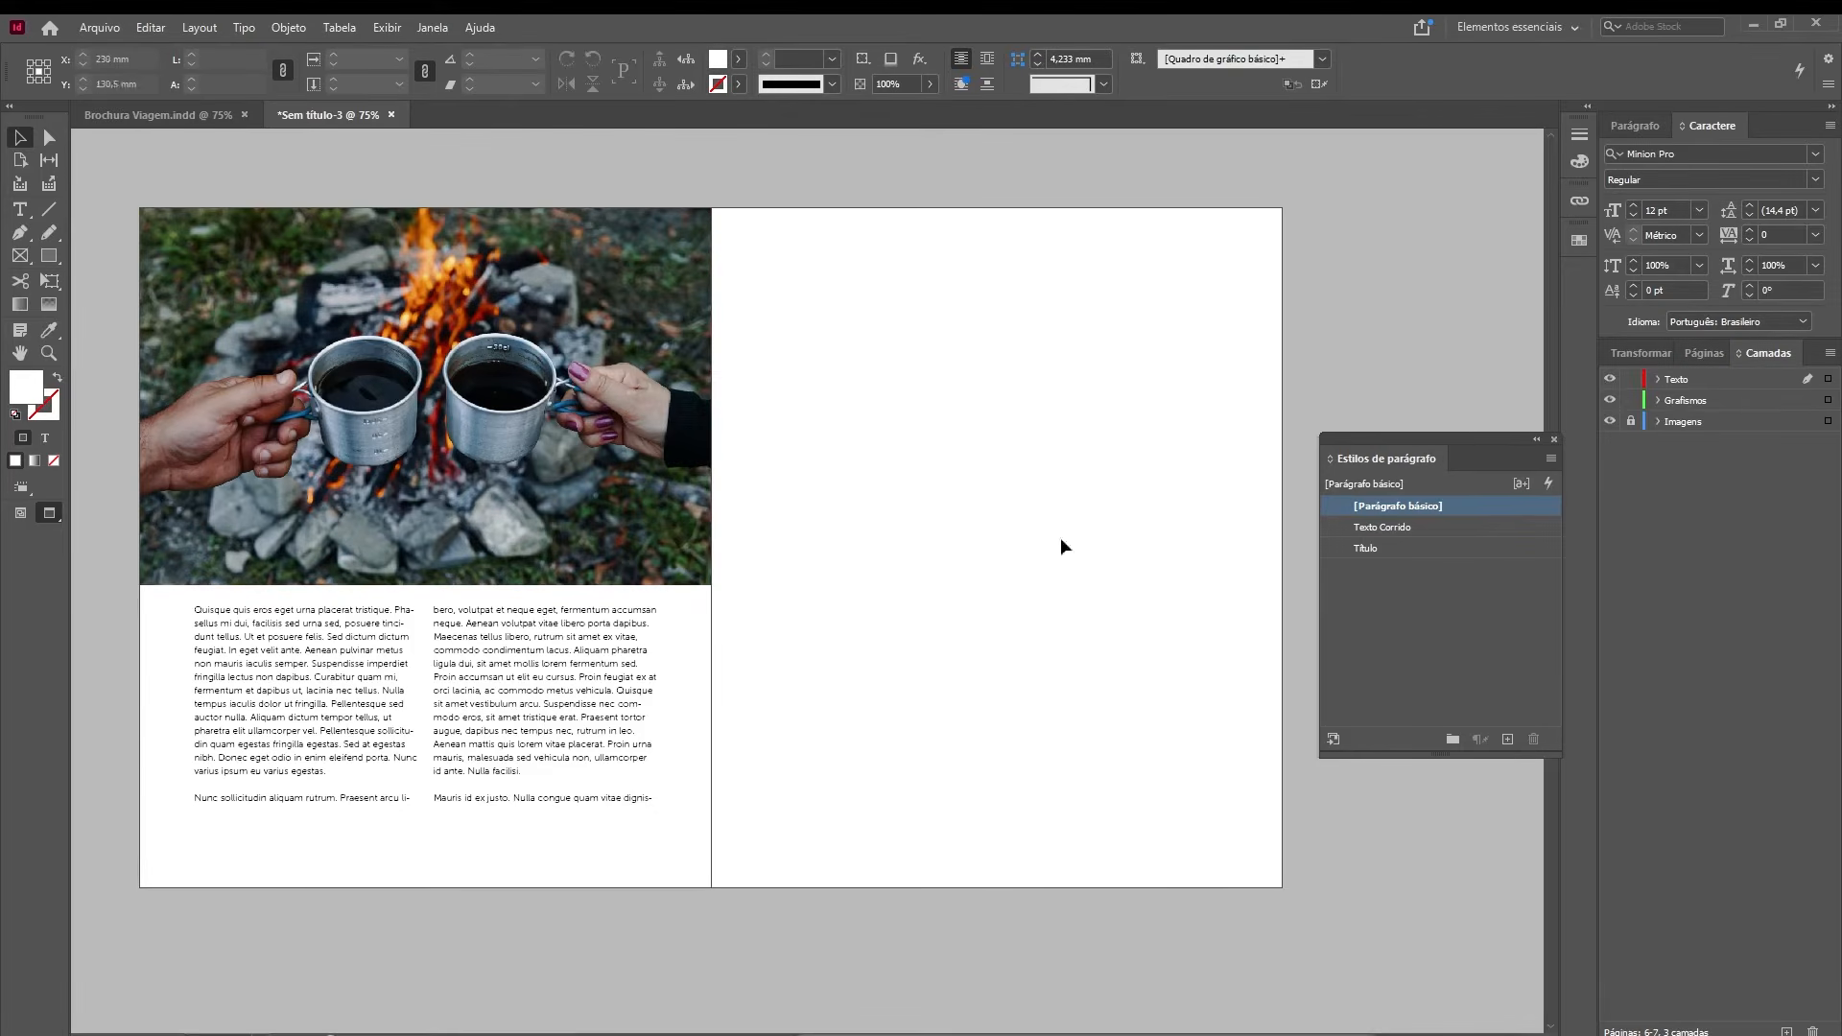
pyautogui.press('w')
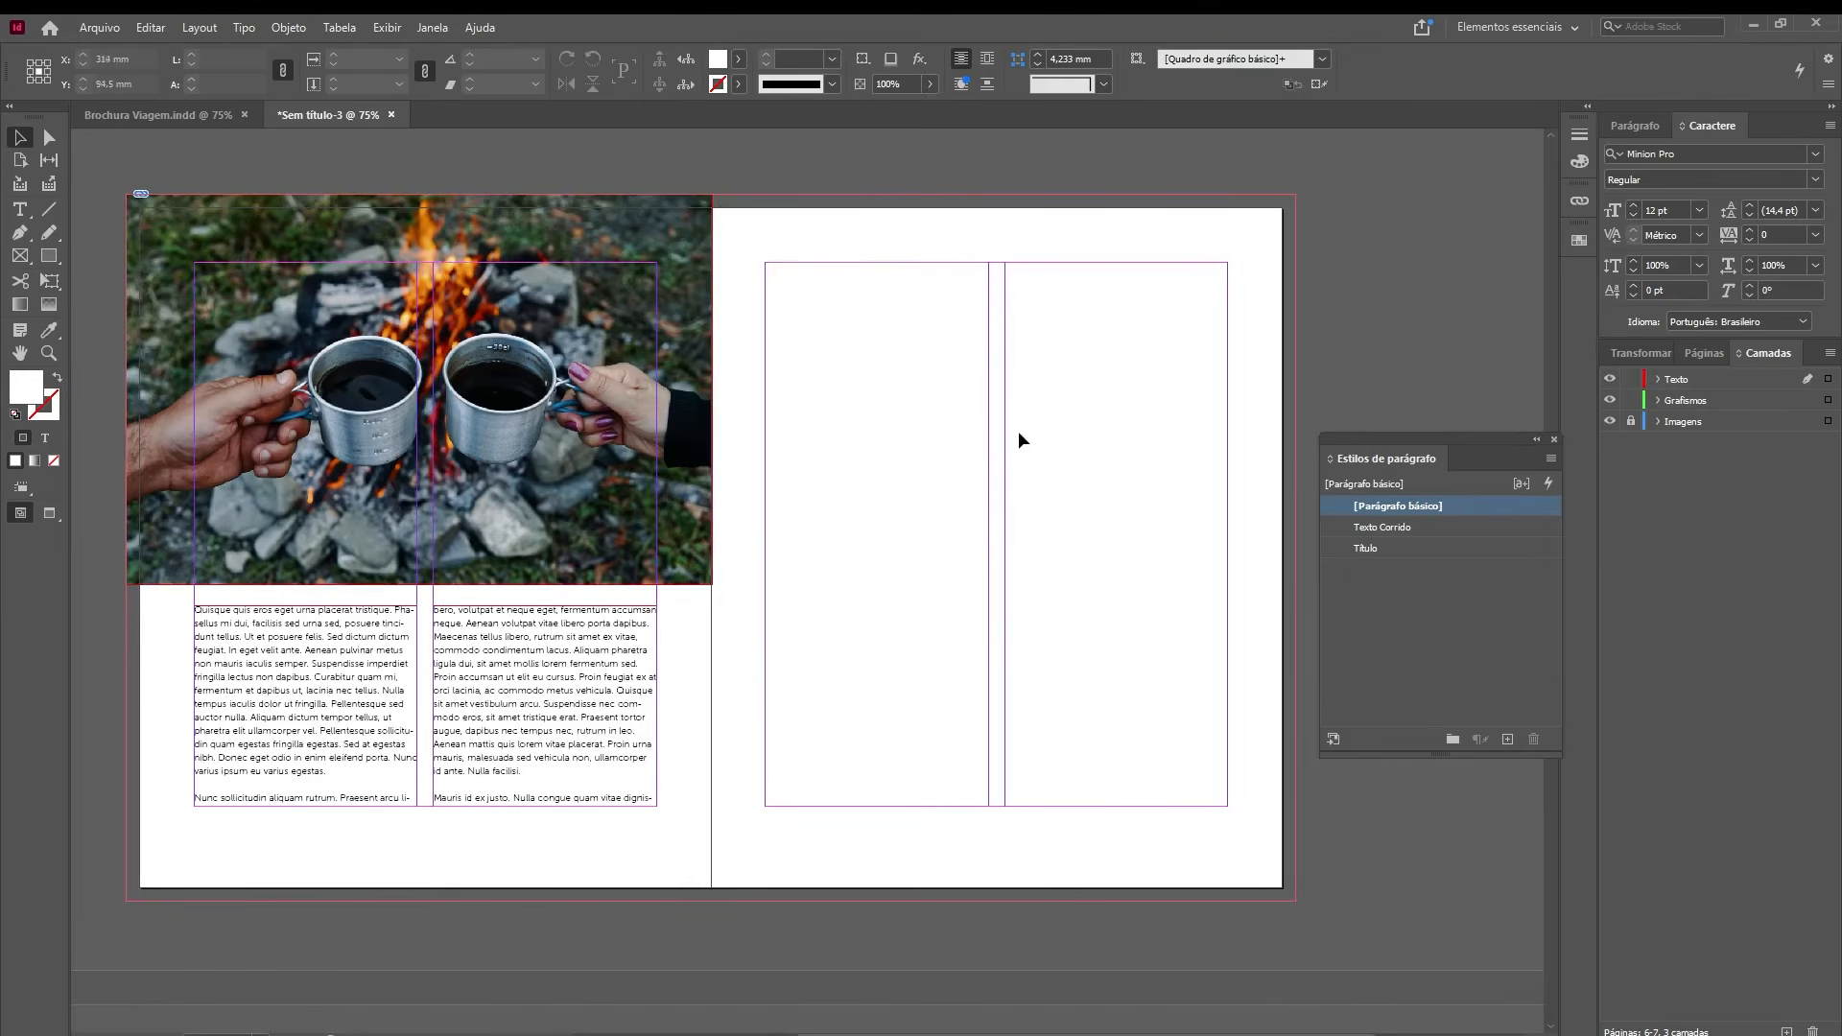
pyautogui.hotkey('ctrl', 'v')
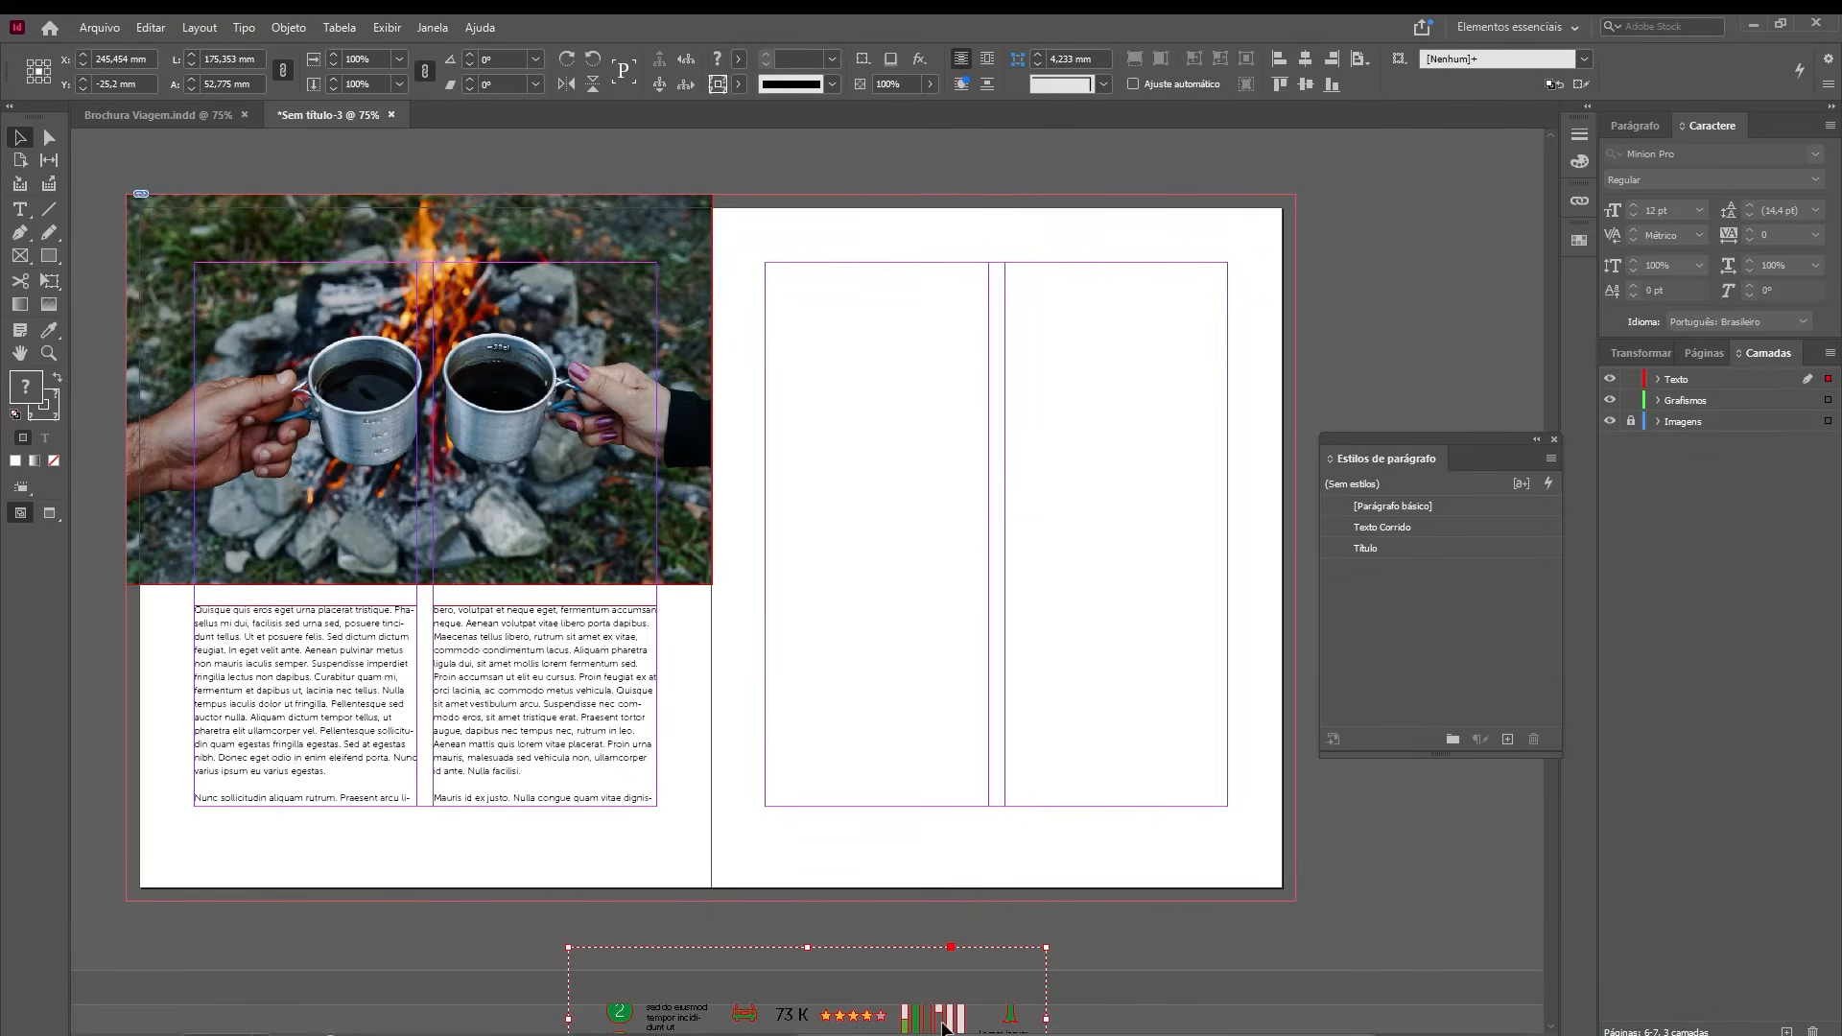
pyautogui.moveTo(942, 1021); pyautogui.dragTo(1130, 343)
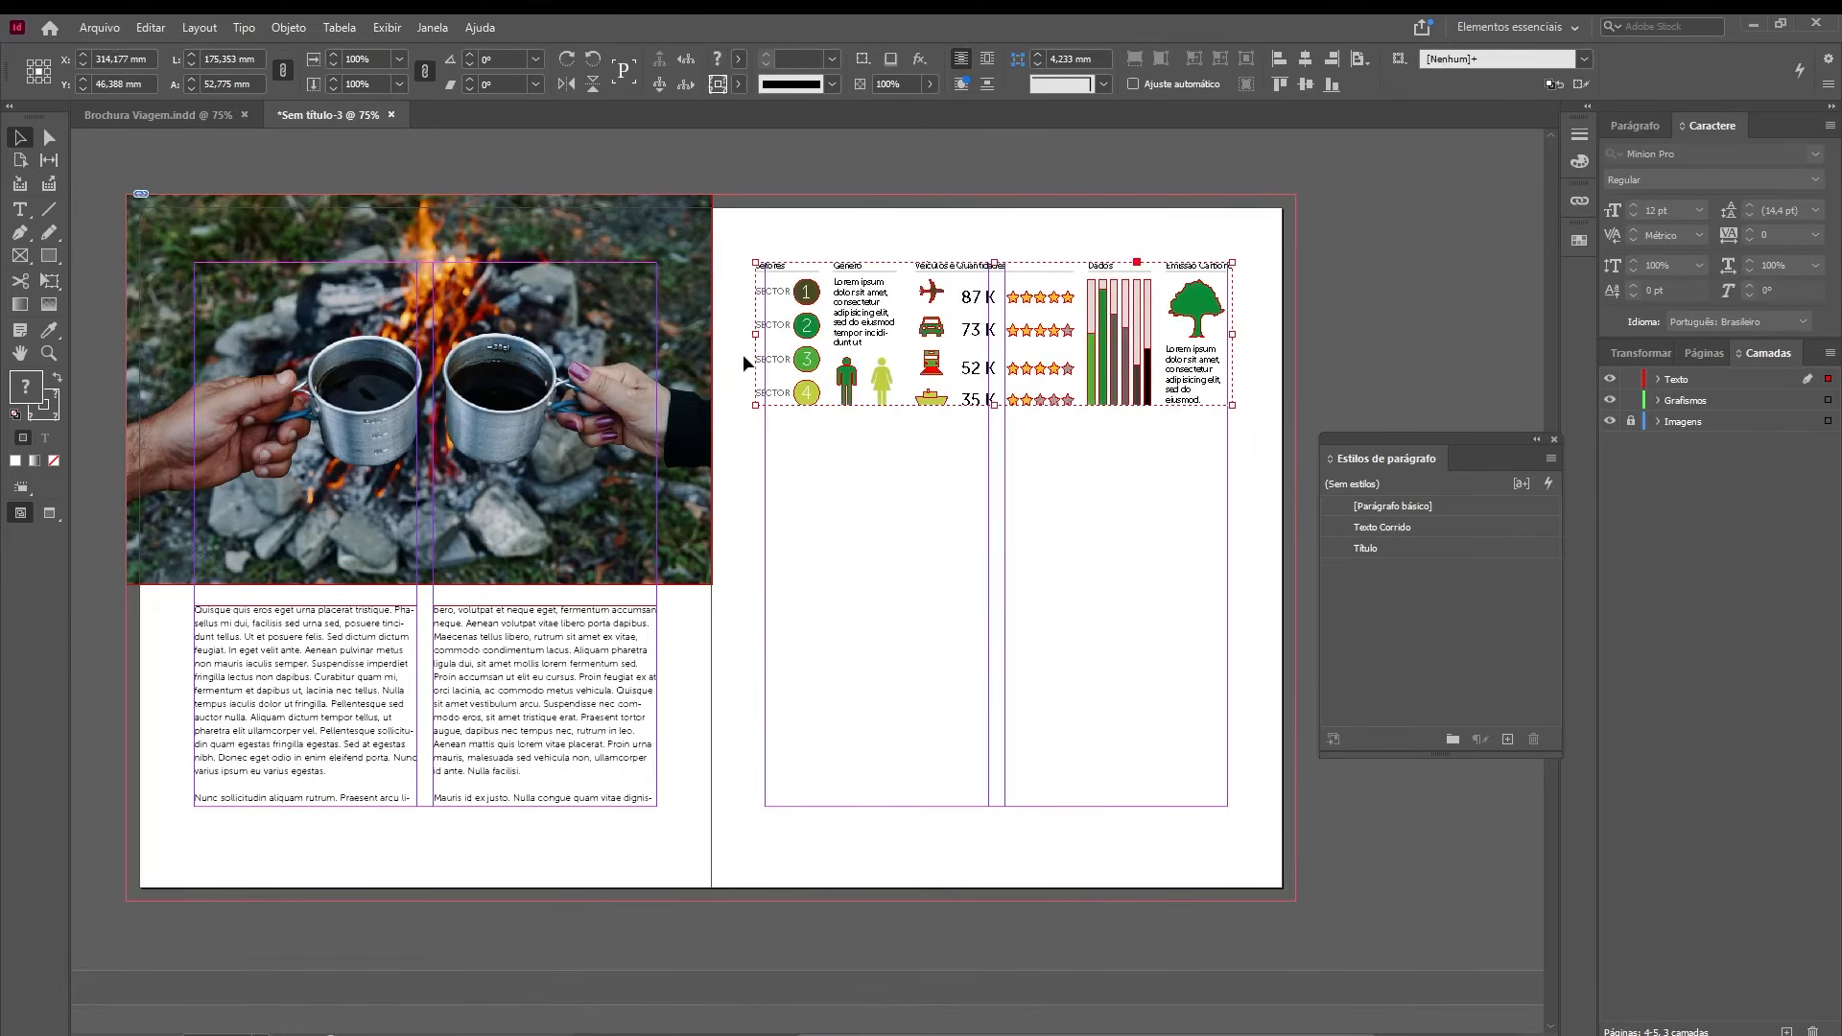
# - Scale the infographic proportionally to about 172 mm wide to fit page 5's margins, and preview it without guides
pyautogui.moveTo(754, 405); pyautogui.dragTo(763, 400)
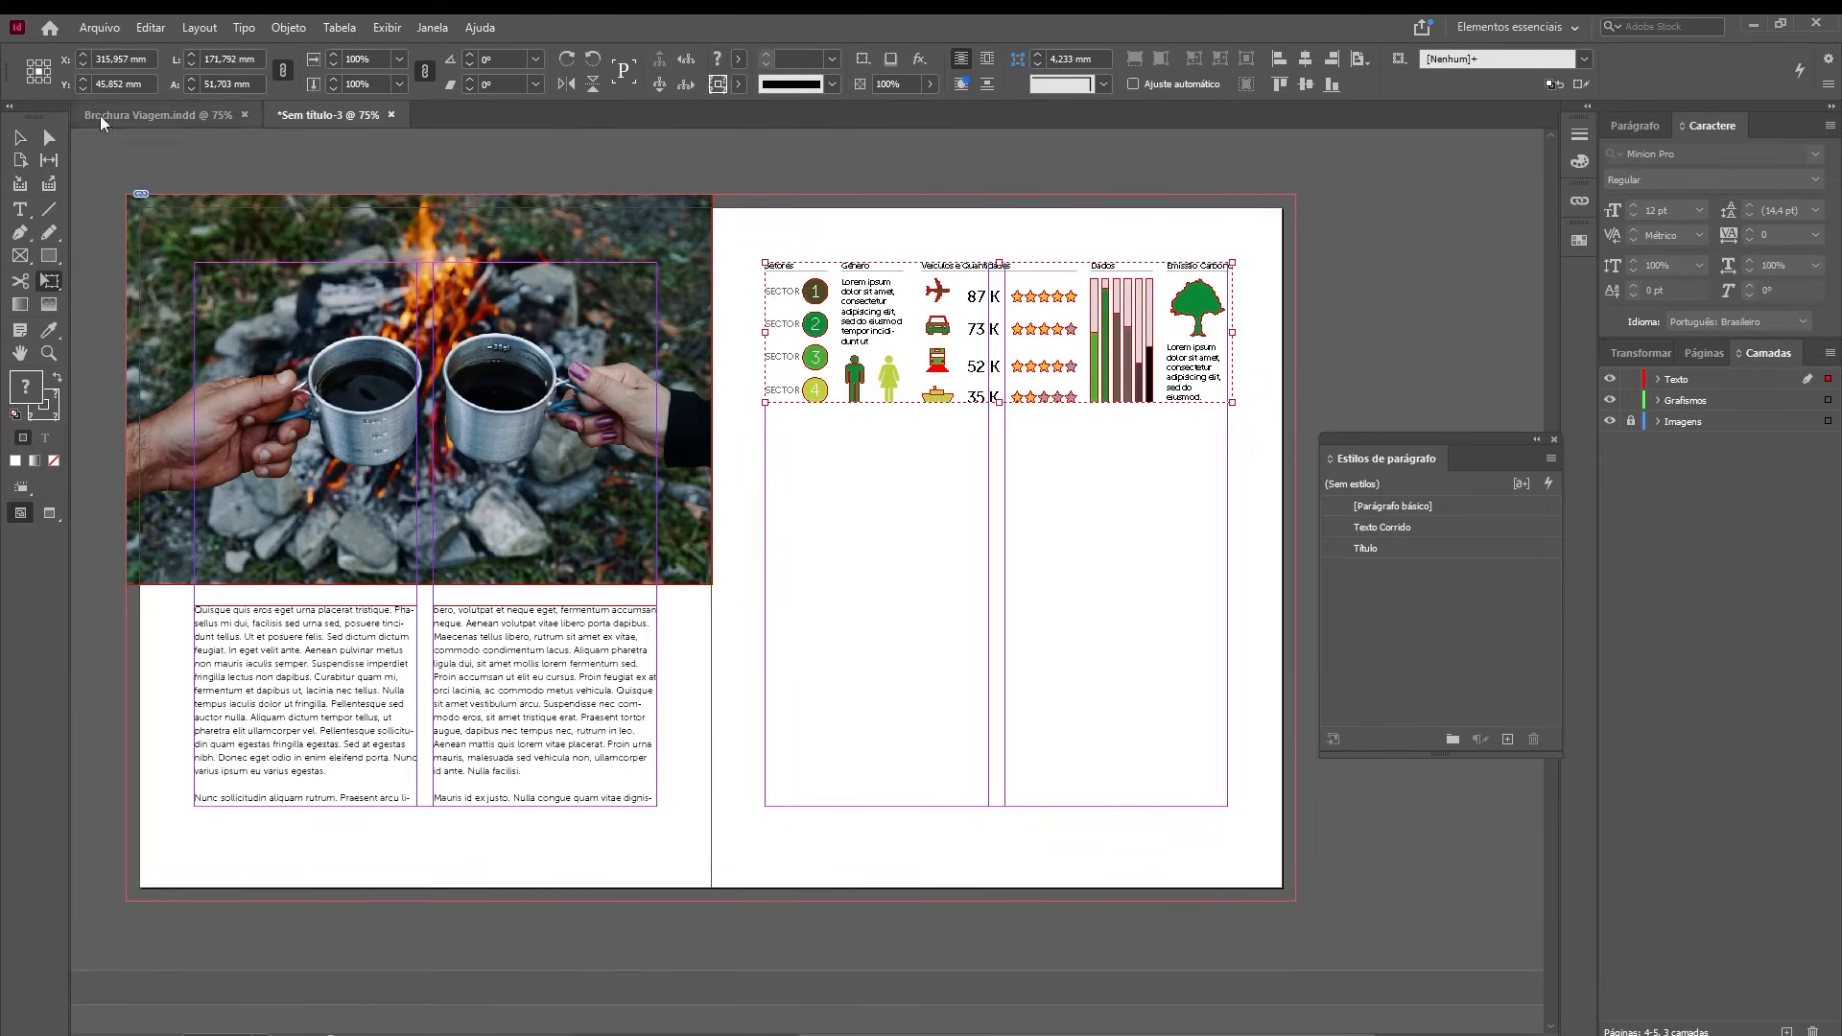
pyautogui.click(19, 140)
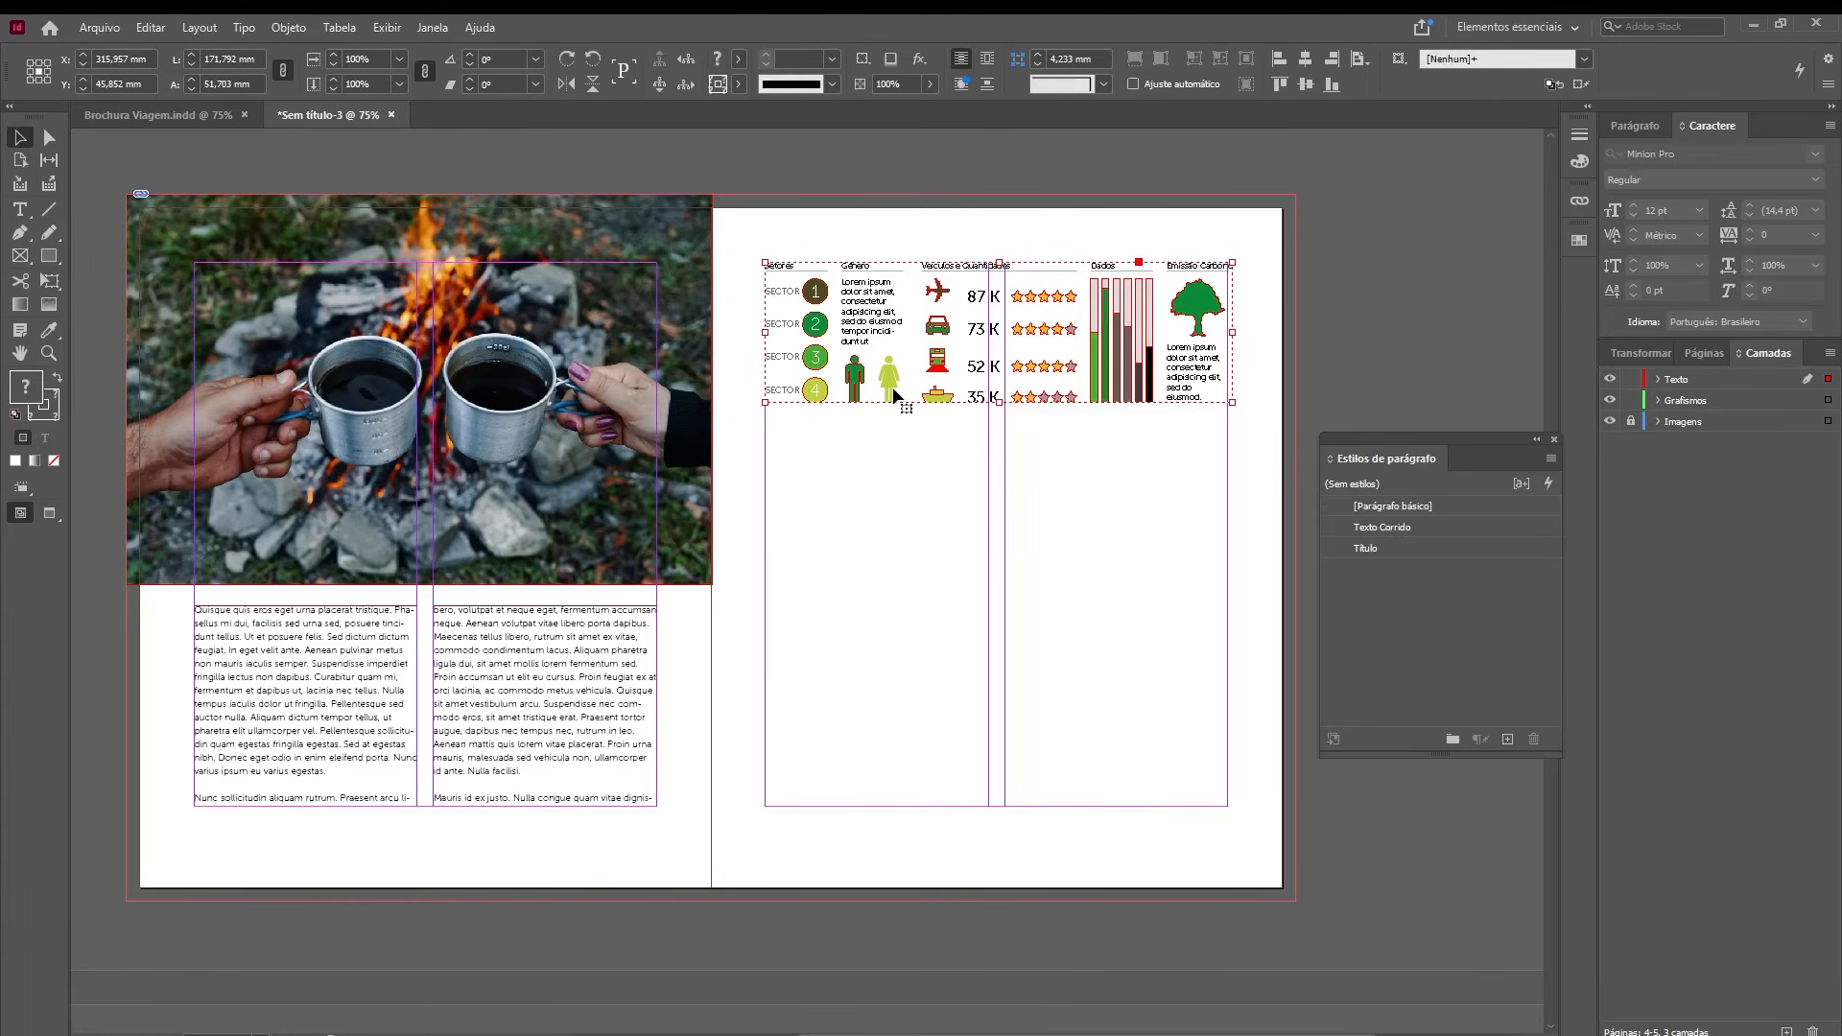
pyautogui.click(891, 482)
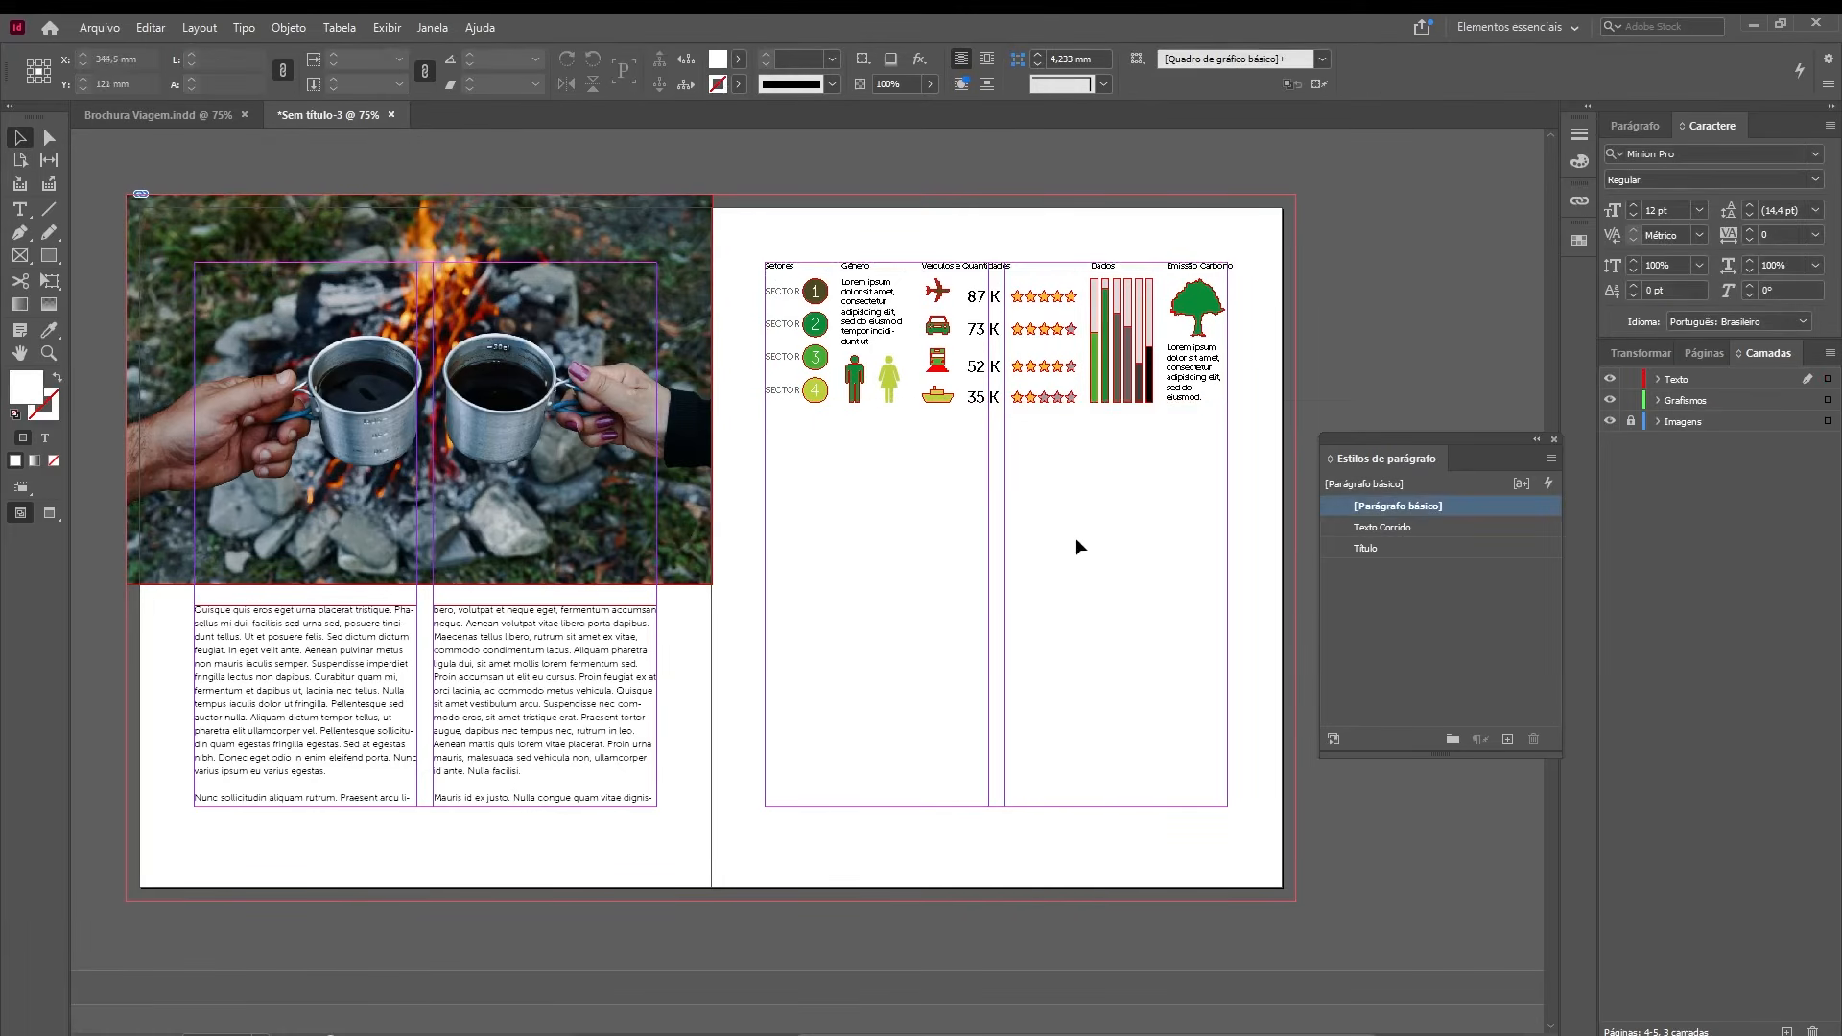
pyautogui.press('w')
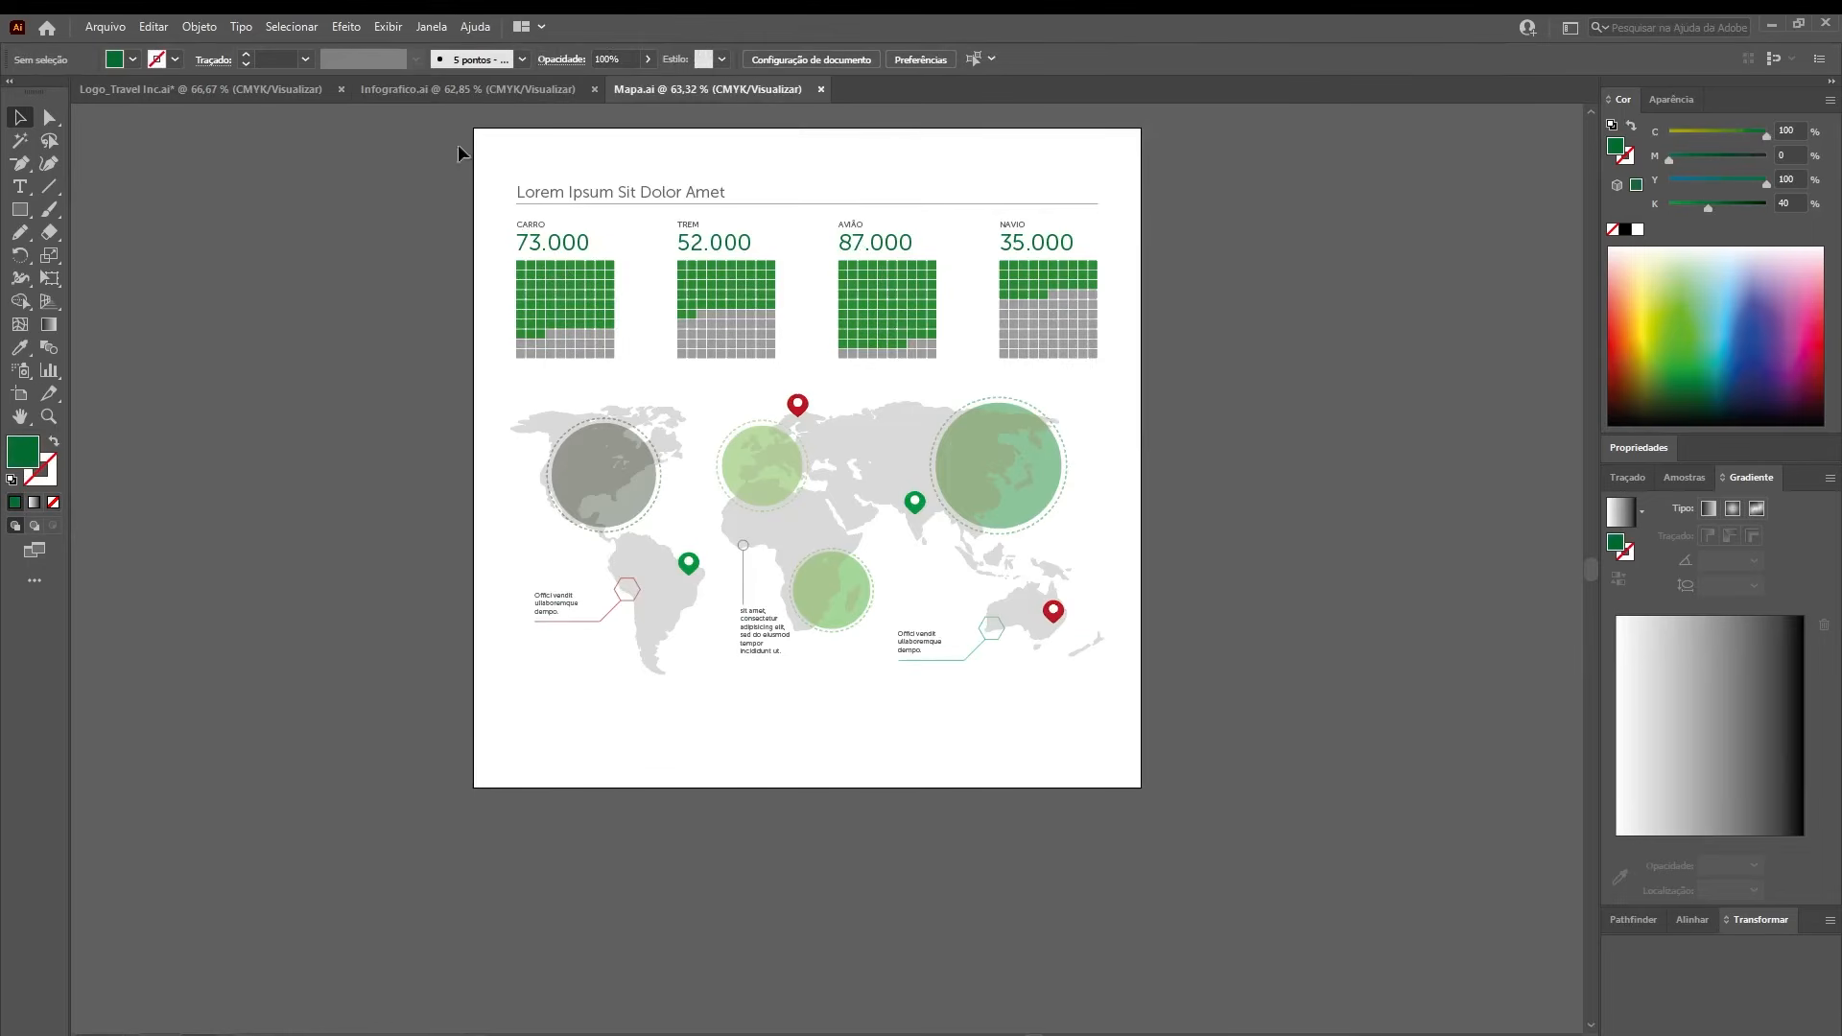
# - Try pasting the complete map artwork from Mapa.ai in Illustrator into the InDesign spread, and delete the pasted copy
pyautogui.hotkey('ctrl', 'a')
pyautogui.hotkey('ctrl', 'c')
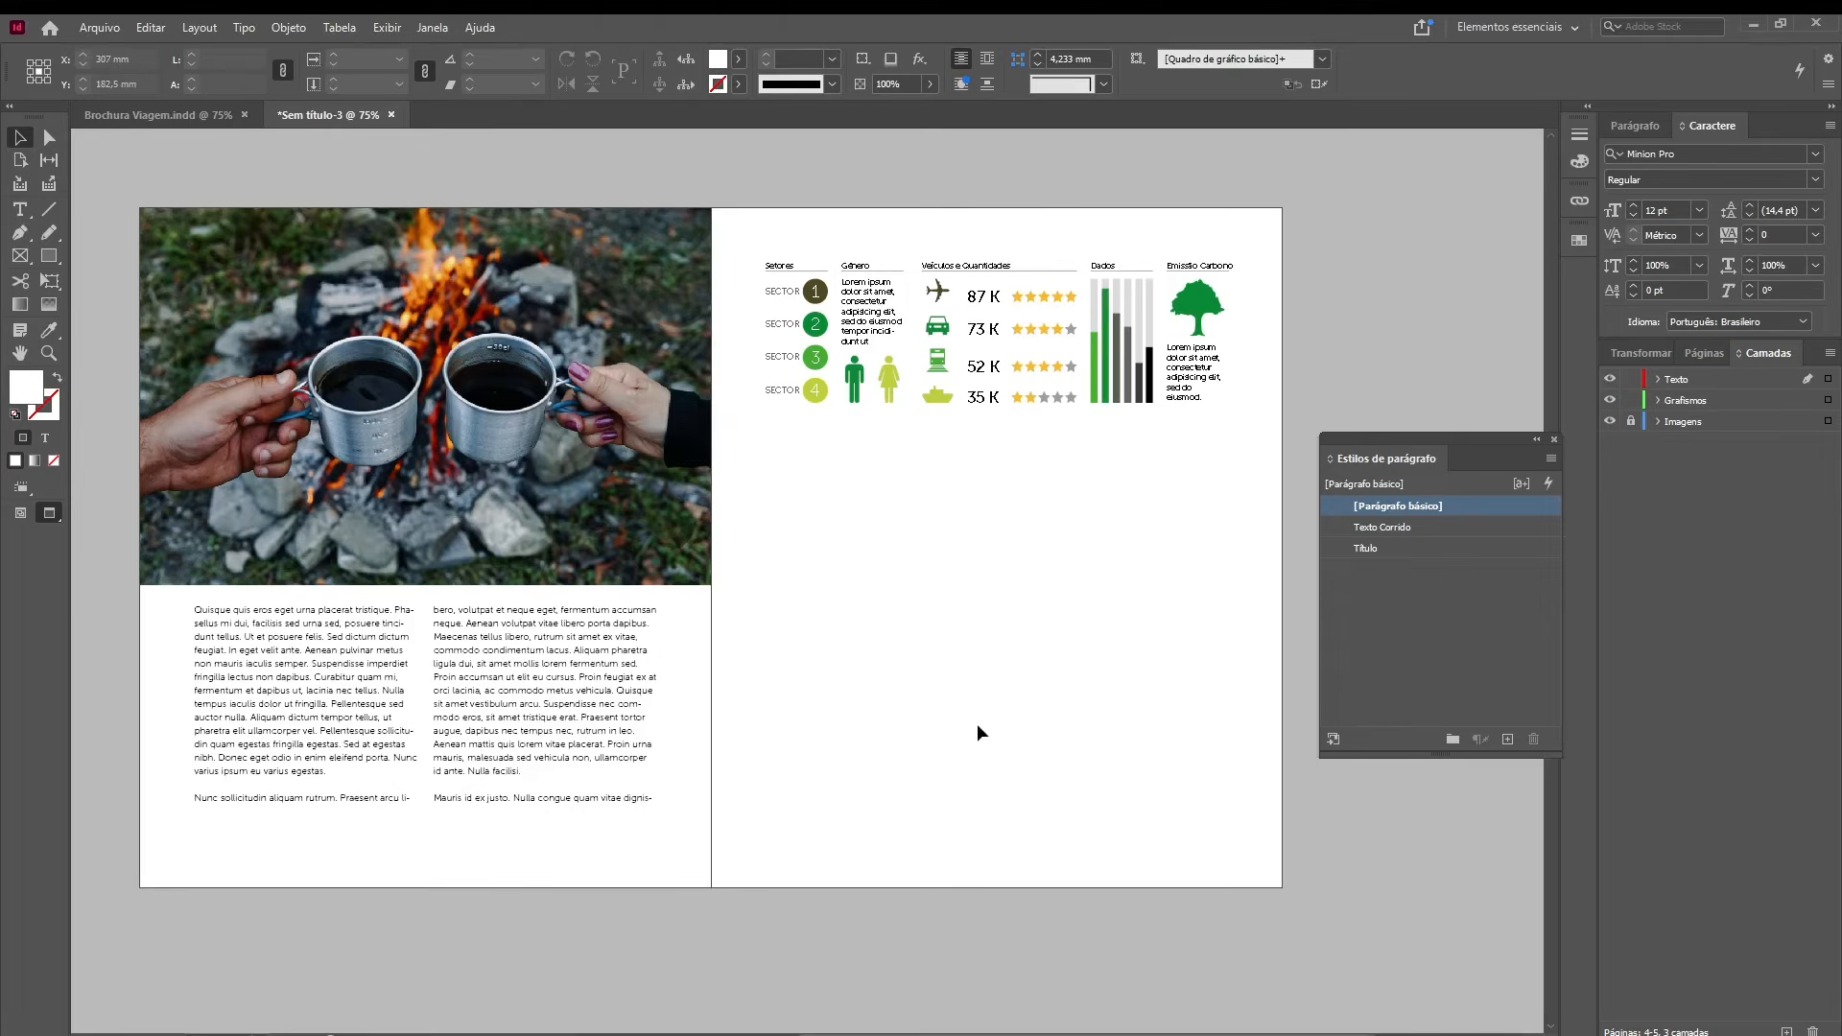
pyautogui.hotkey('ctrl', 'v')
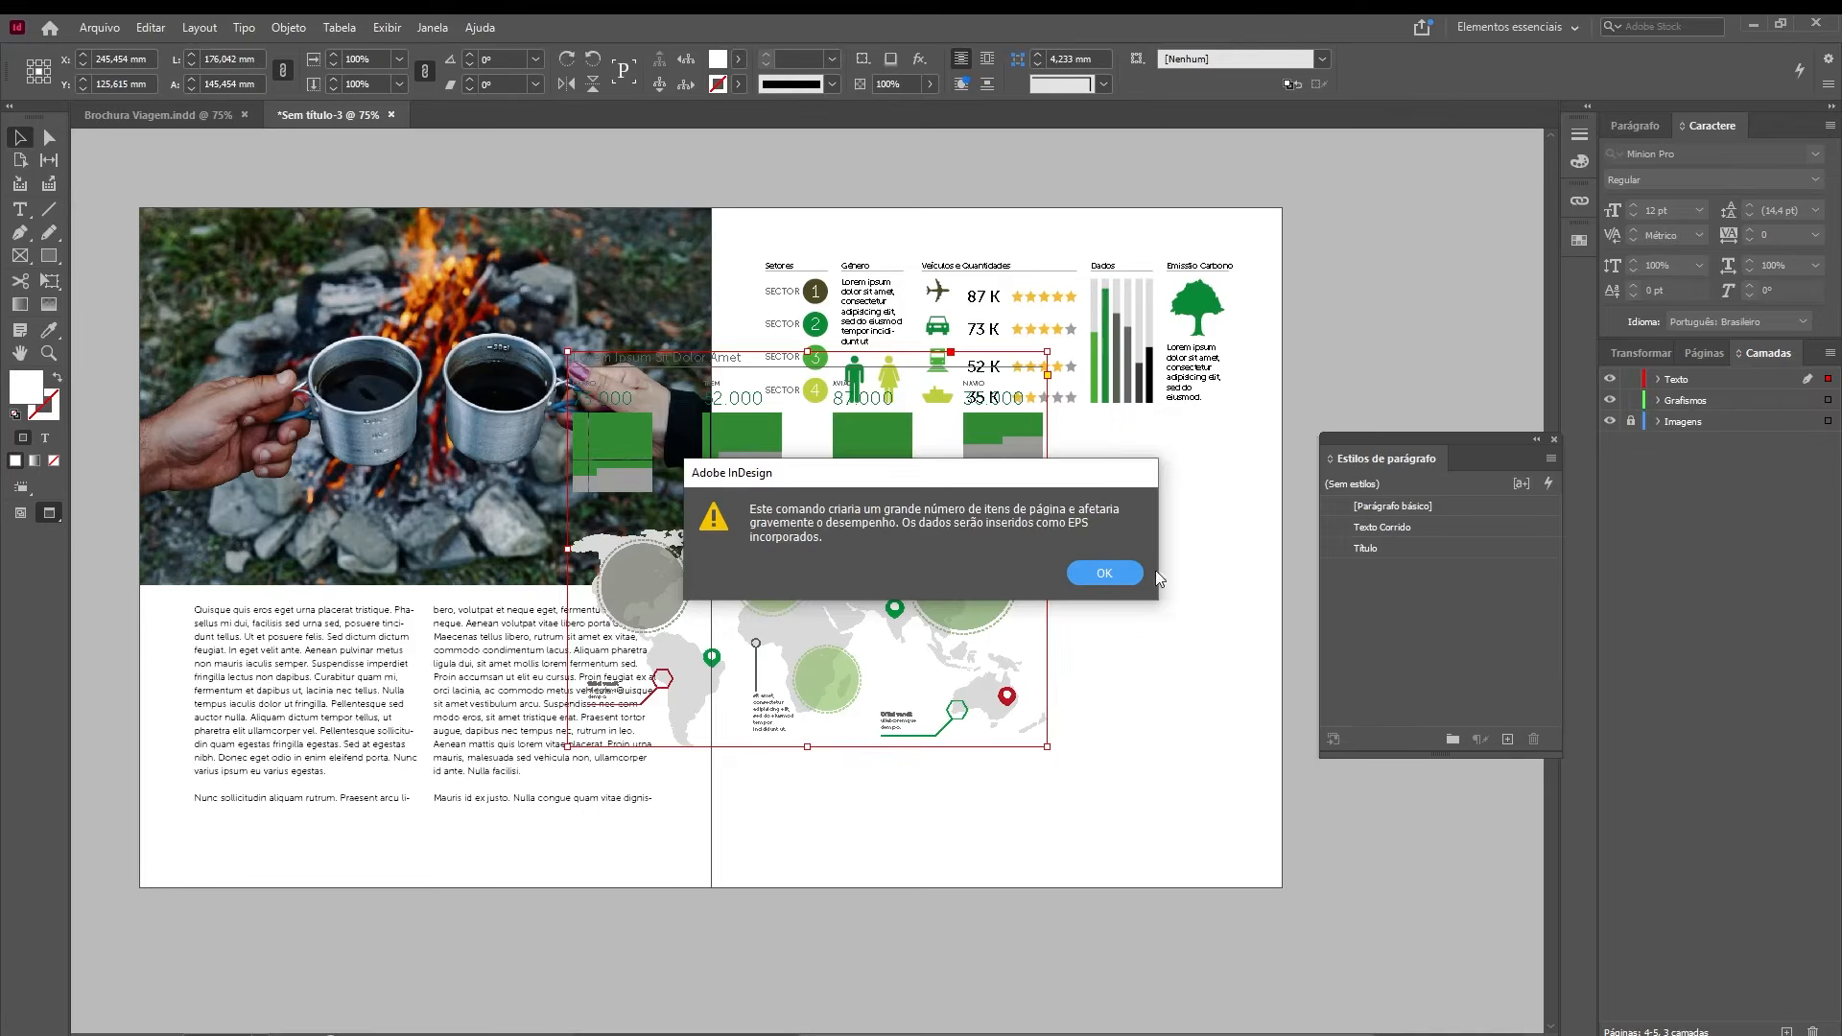
pyautogui.press('Return')
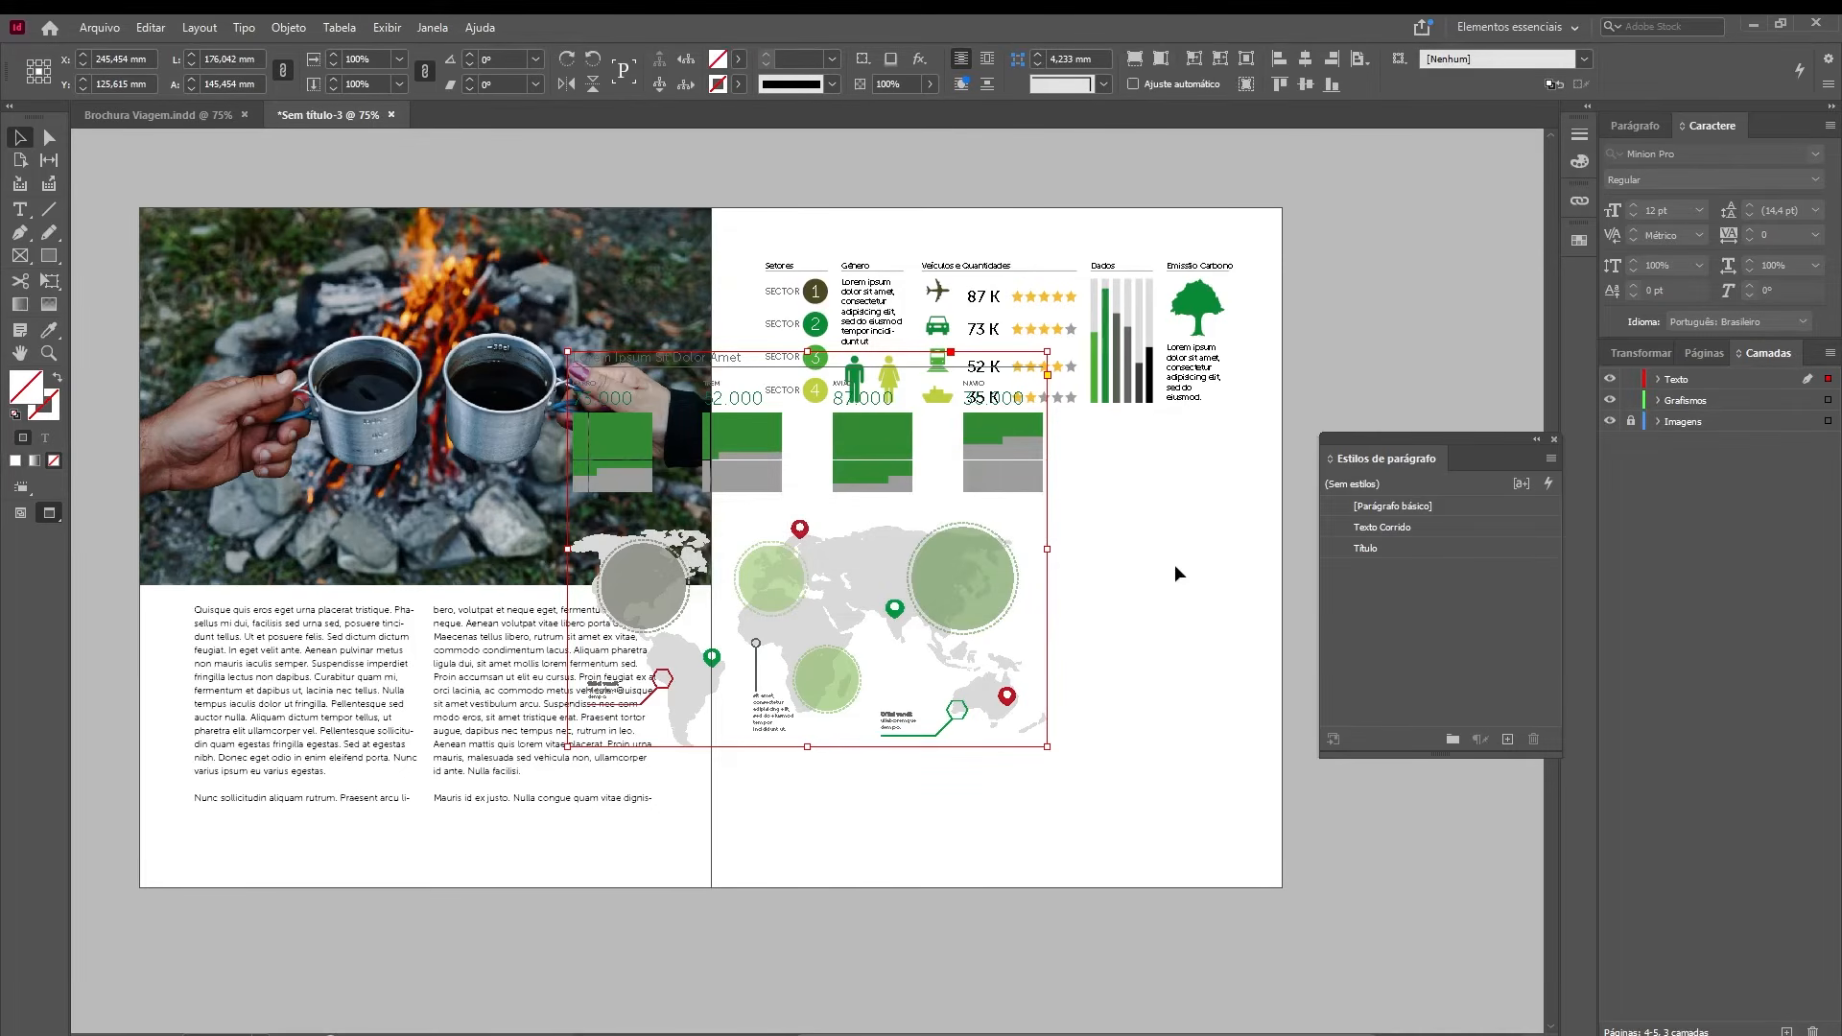
pyautogui.press('Delete')
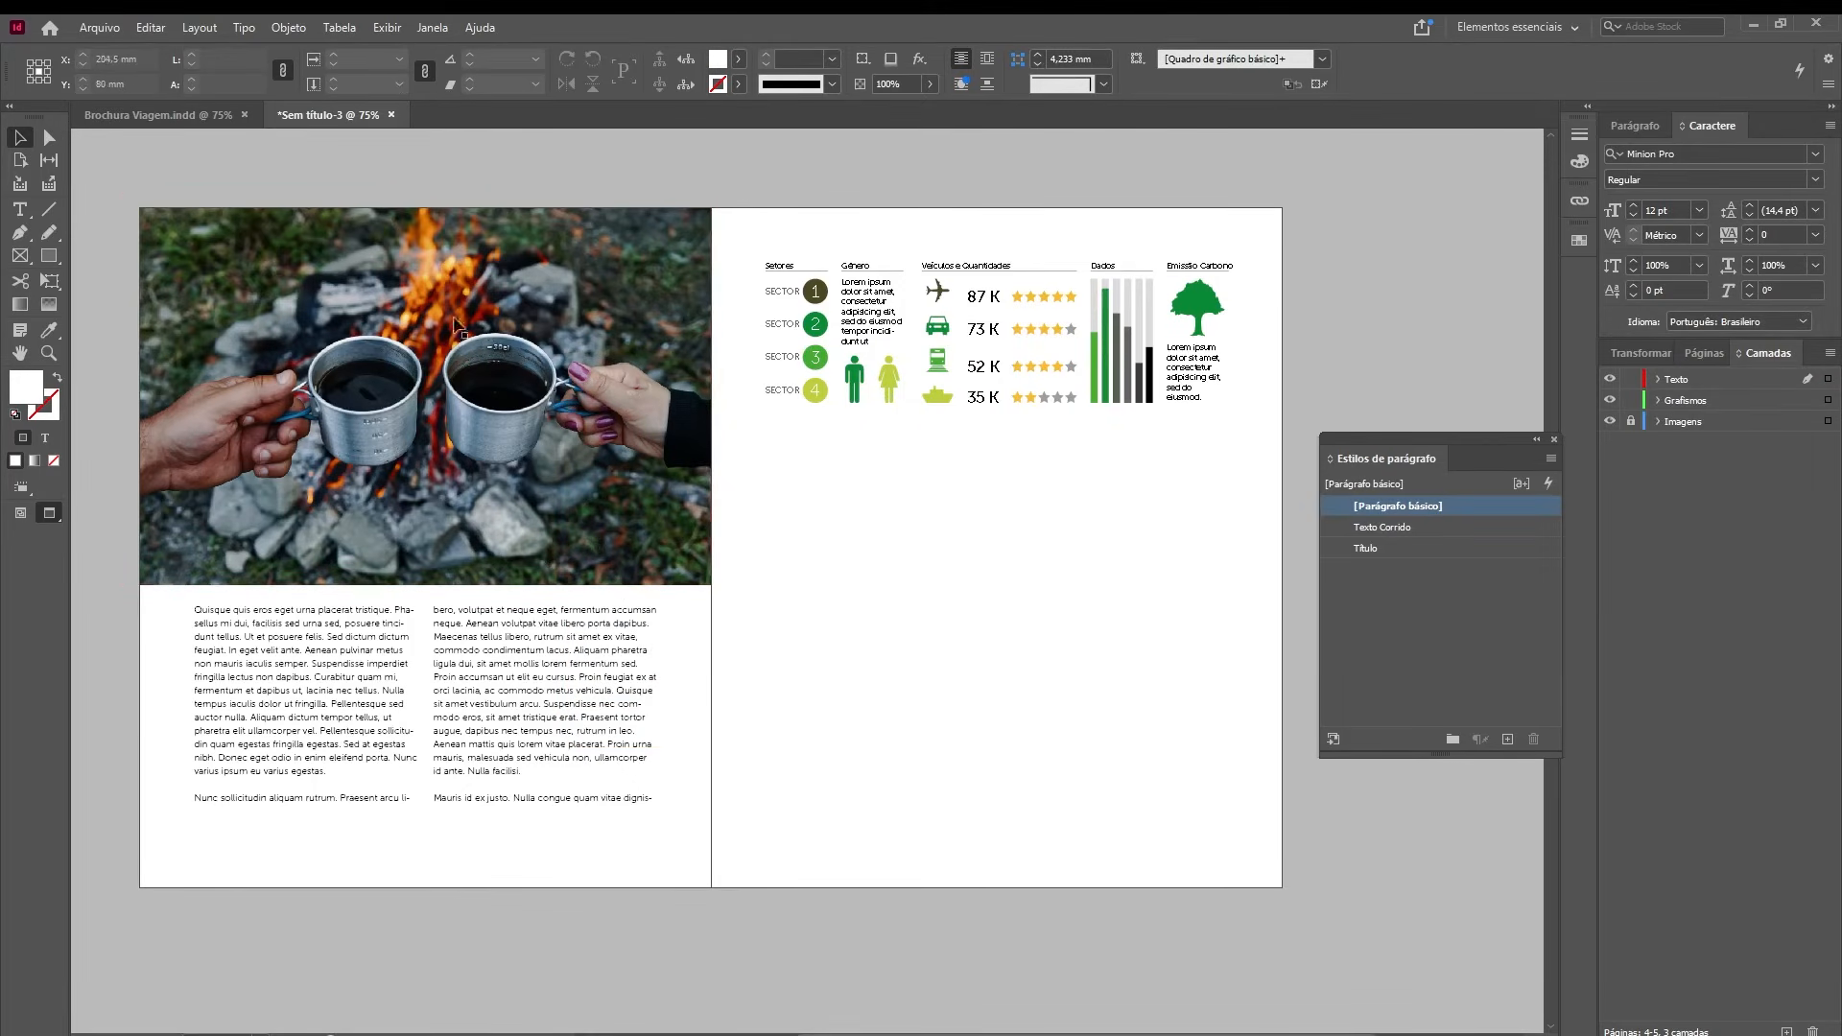
# - Place Mapa.ai as a linked graphic on page 5, directly below the infographic
pyautogui.hotkey('ctrl', 'd')
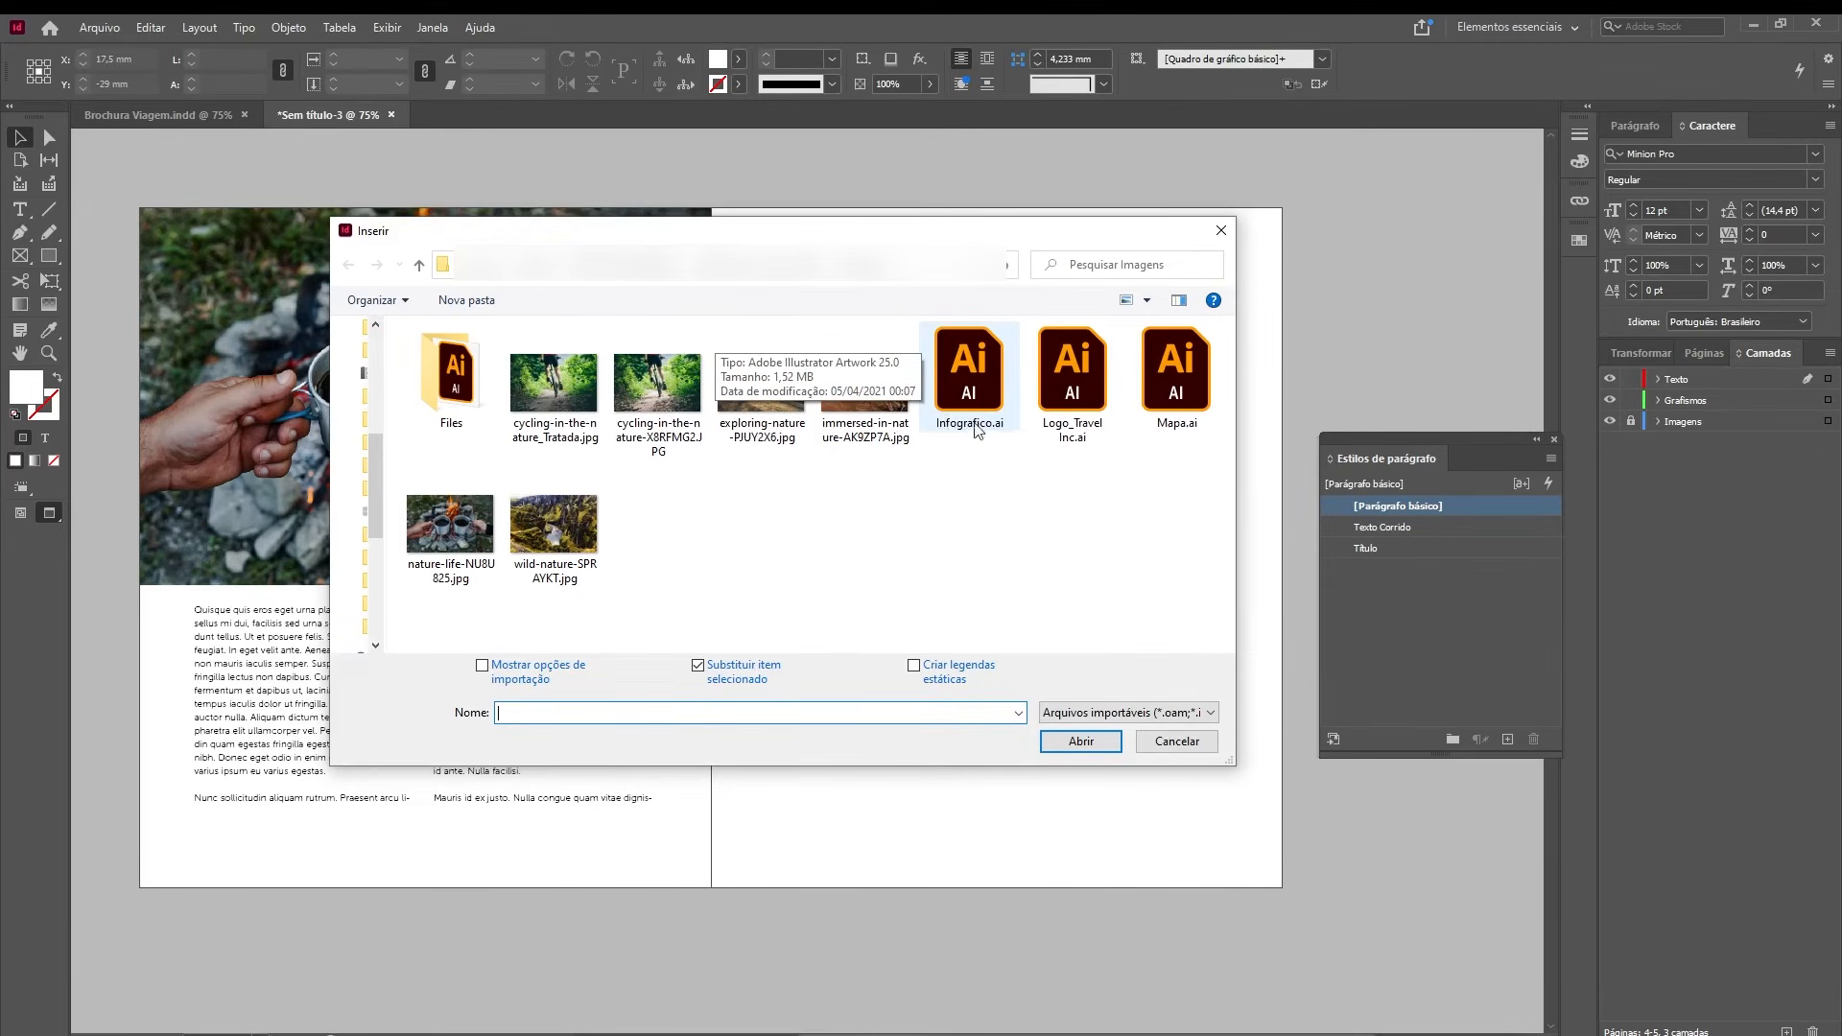
pyautogui.click(969, 395)
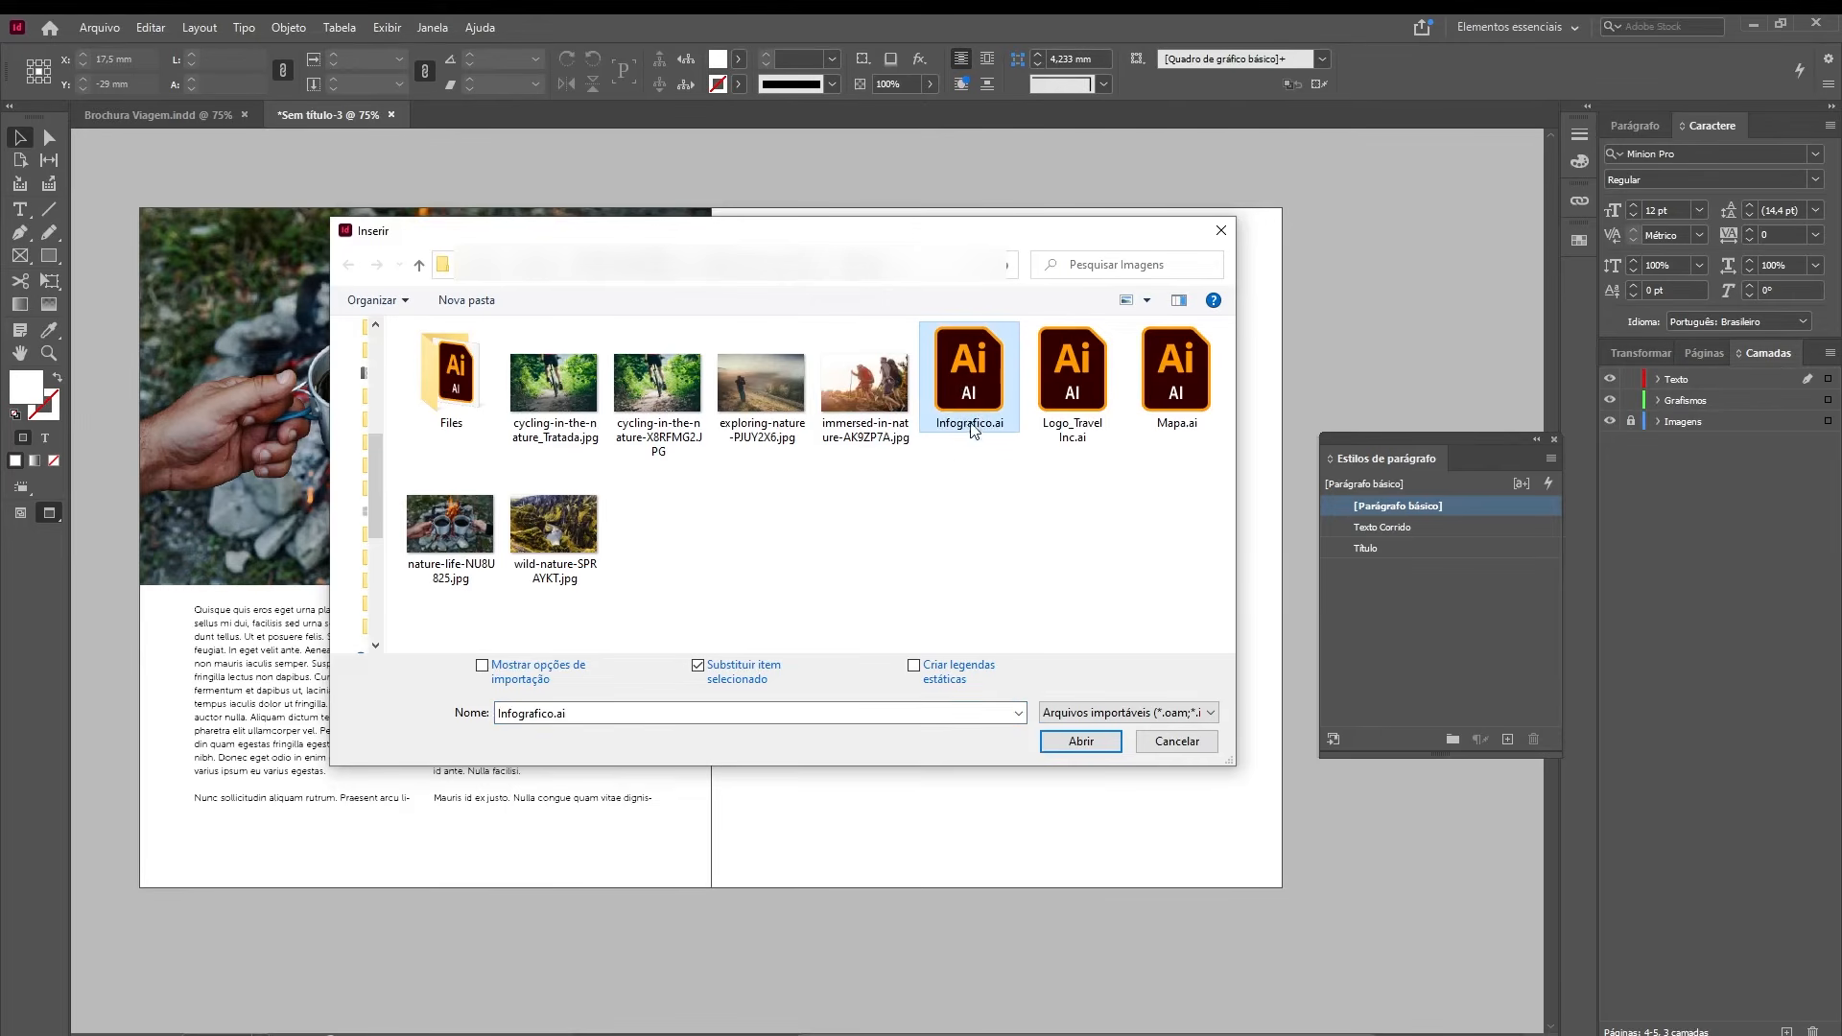
pyautogui.click(1081, 740)
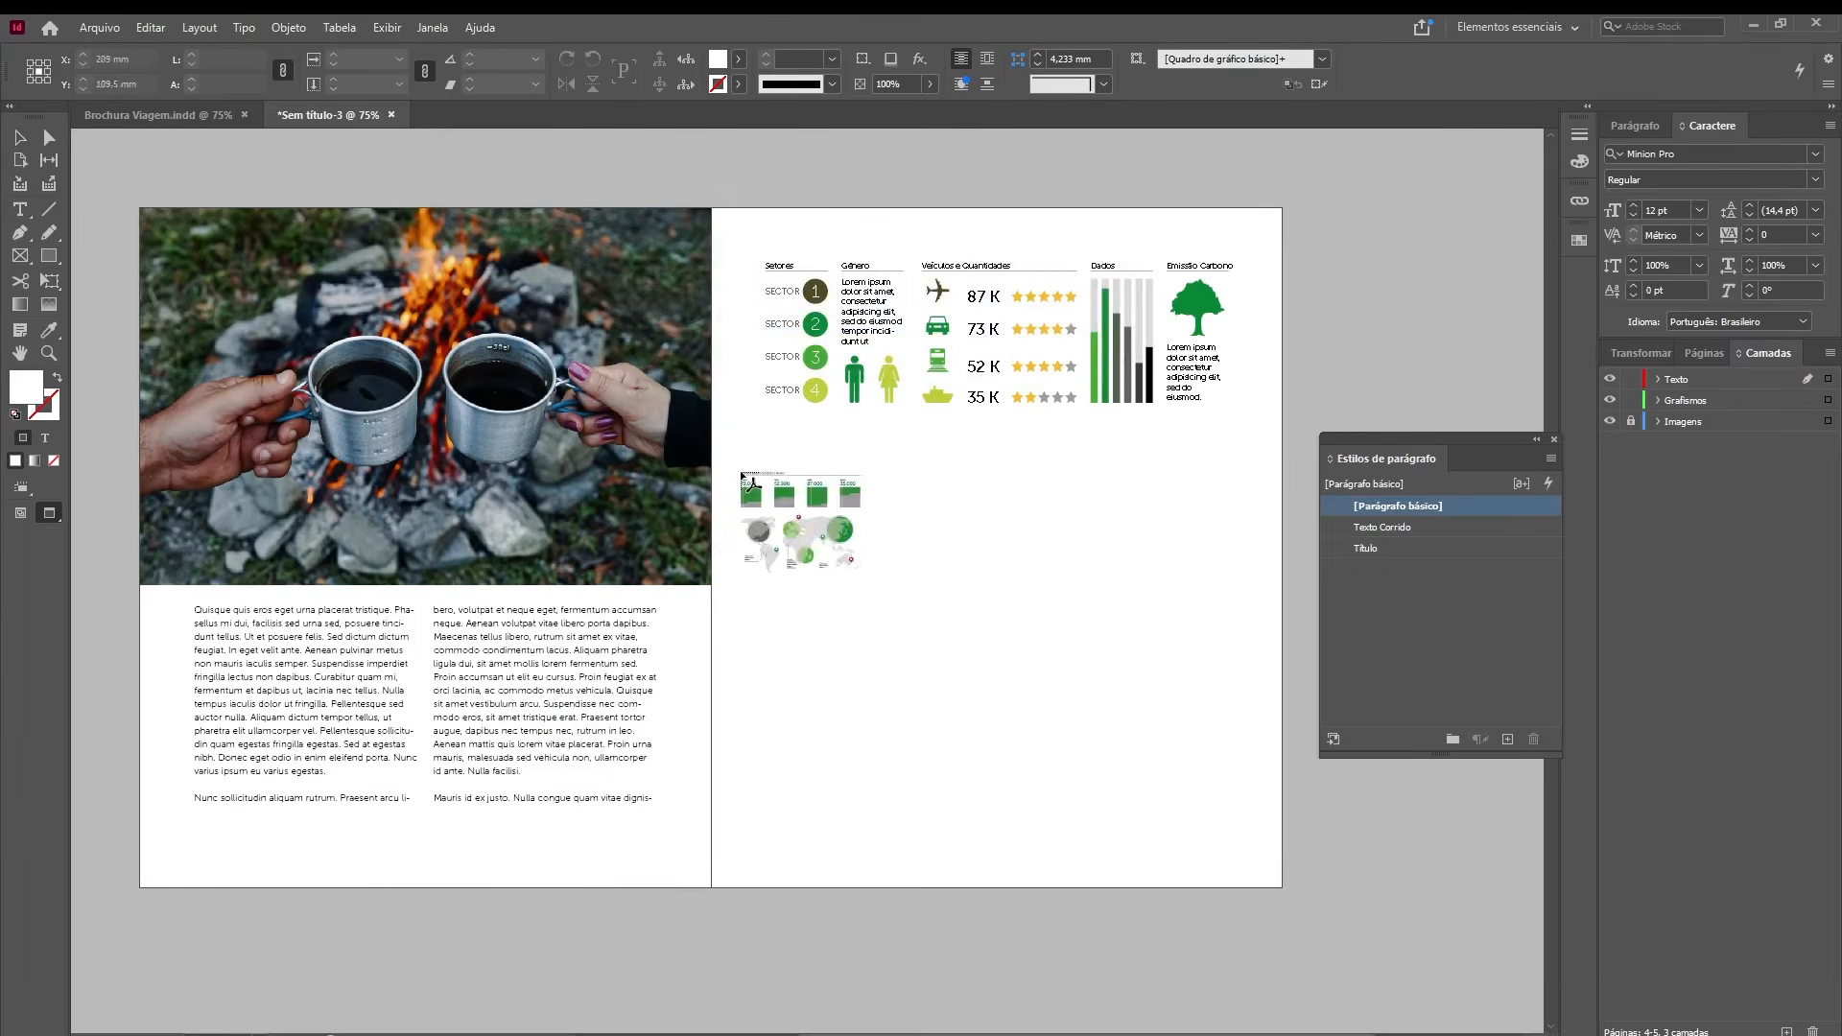
pyautogui.click(759, 458)
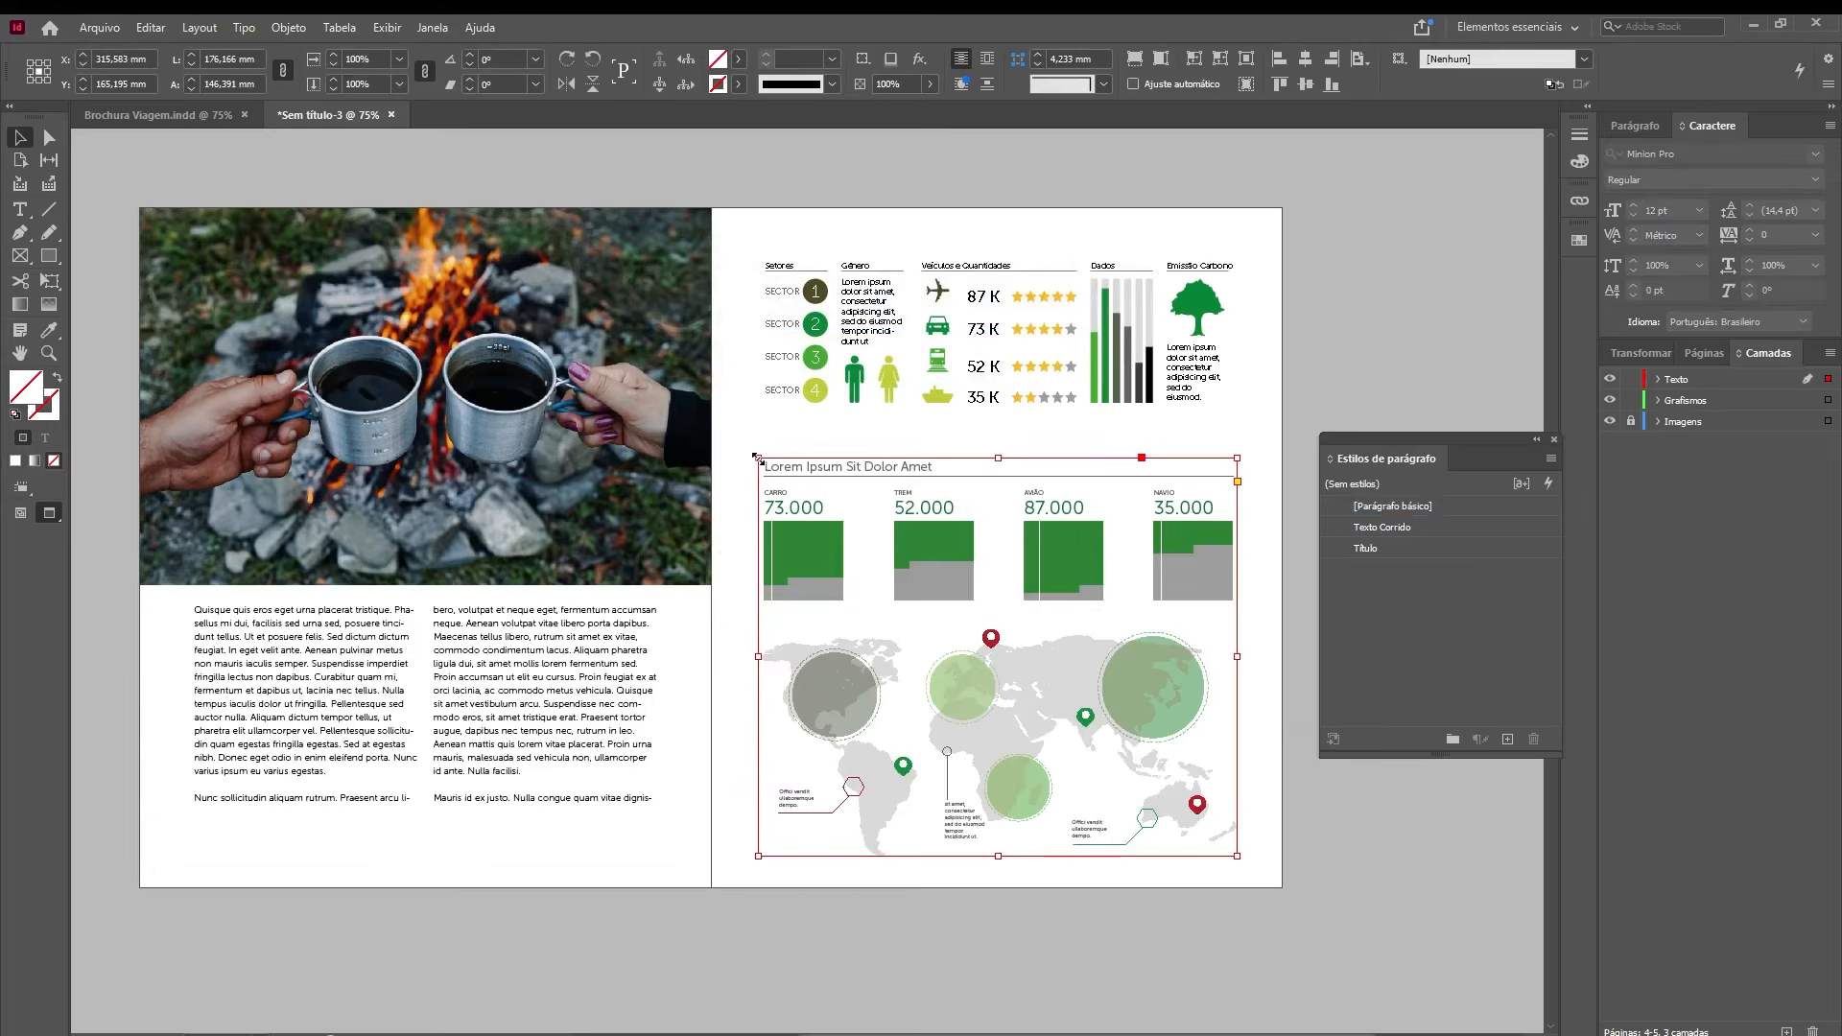
# - Set the placed map graphic's display performance to high quality
pyautogui.hotkey('ctrl', '0')
pyautogui.press('z')
pyautogui.moveTo(463, 442); pyautogui.dragTo(1163, 987)
pyautogui.press('v')
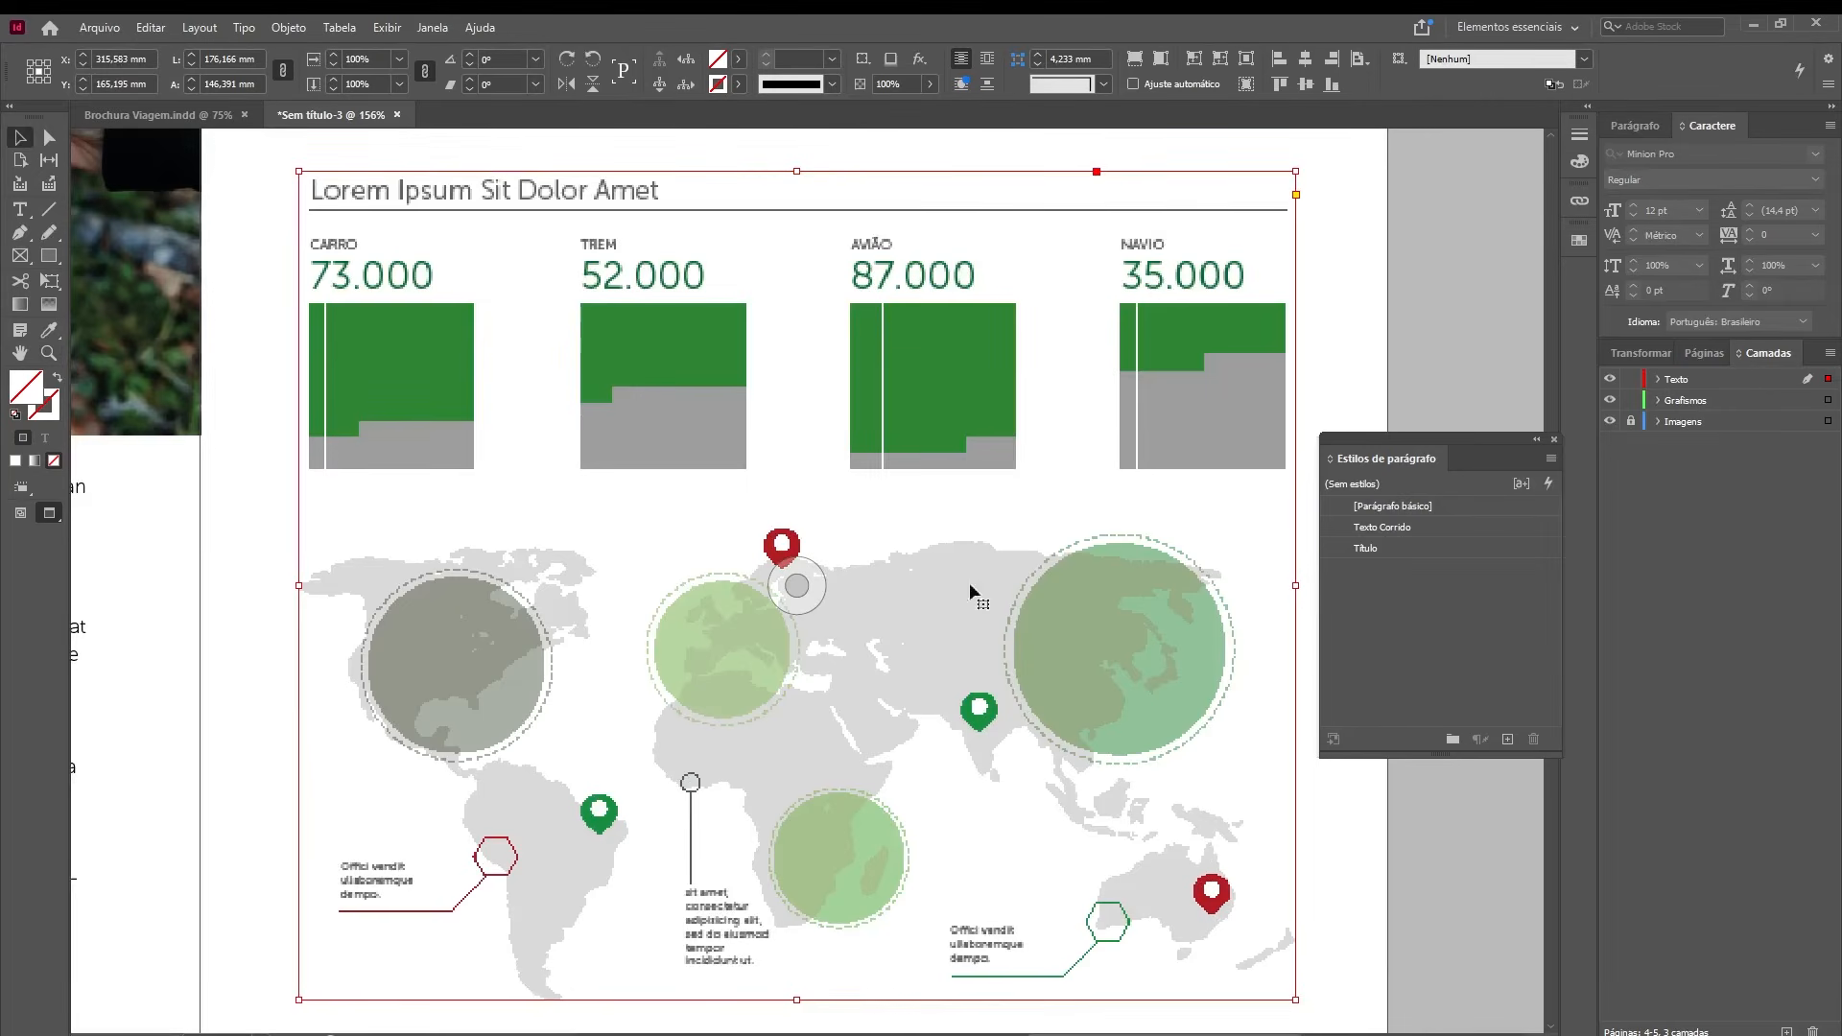
pyautogui.rightClick(825, 415)
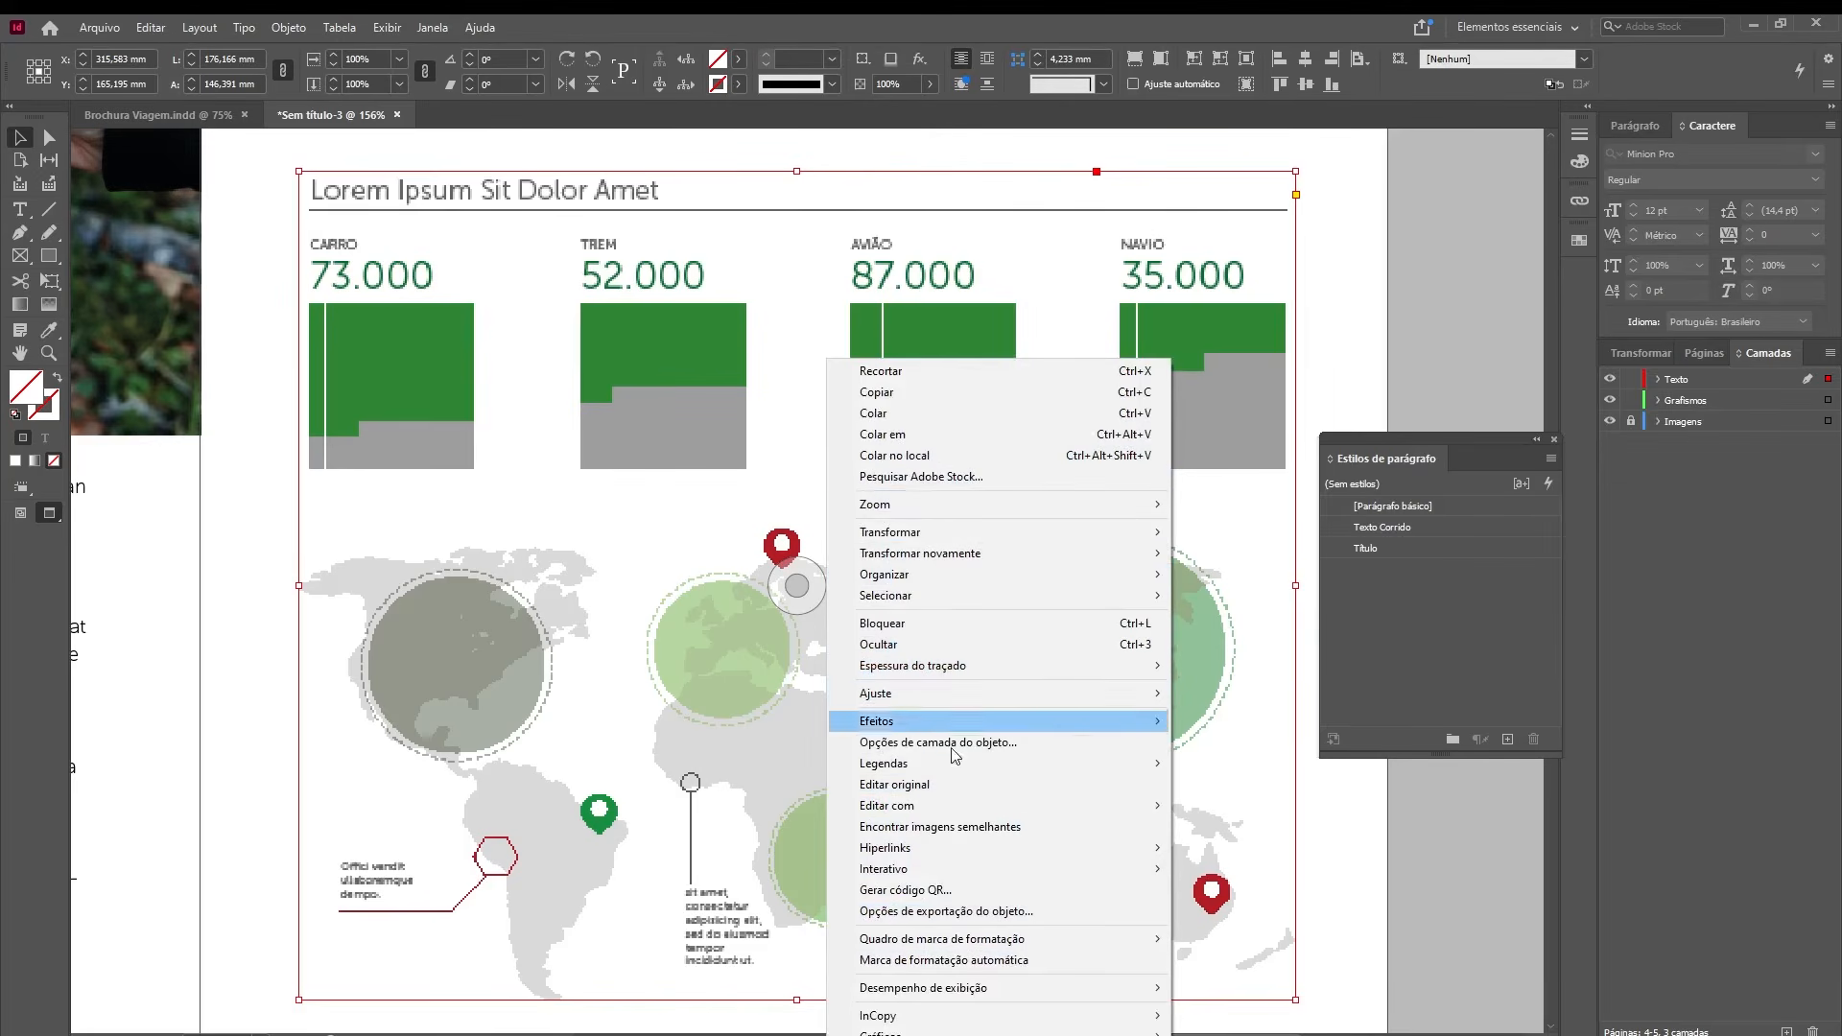
pyautogui.moveTo(955, 993)
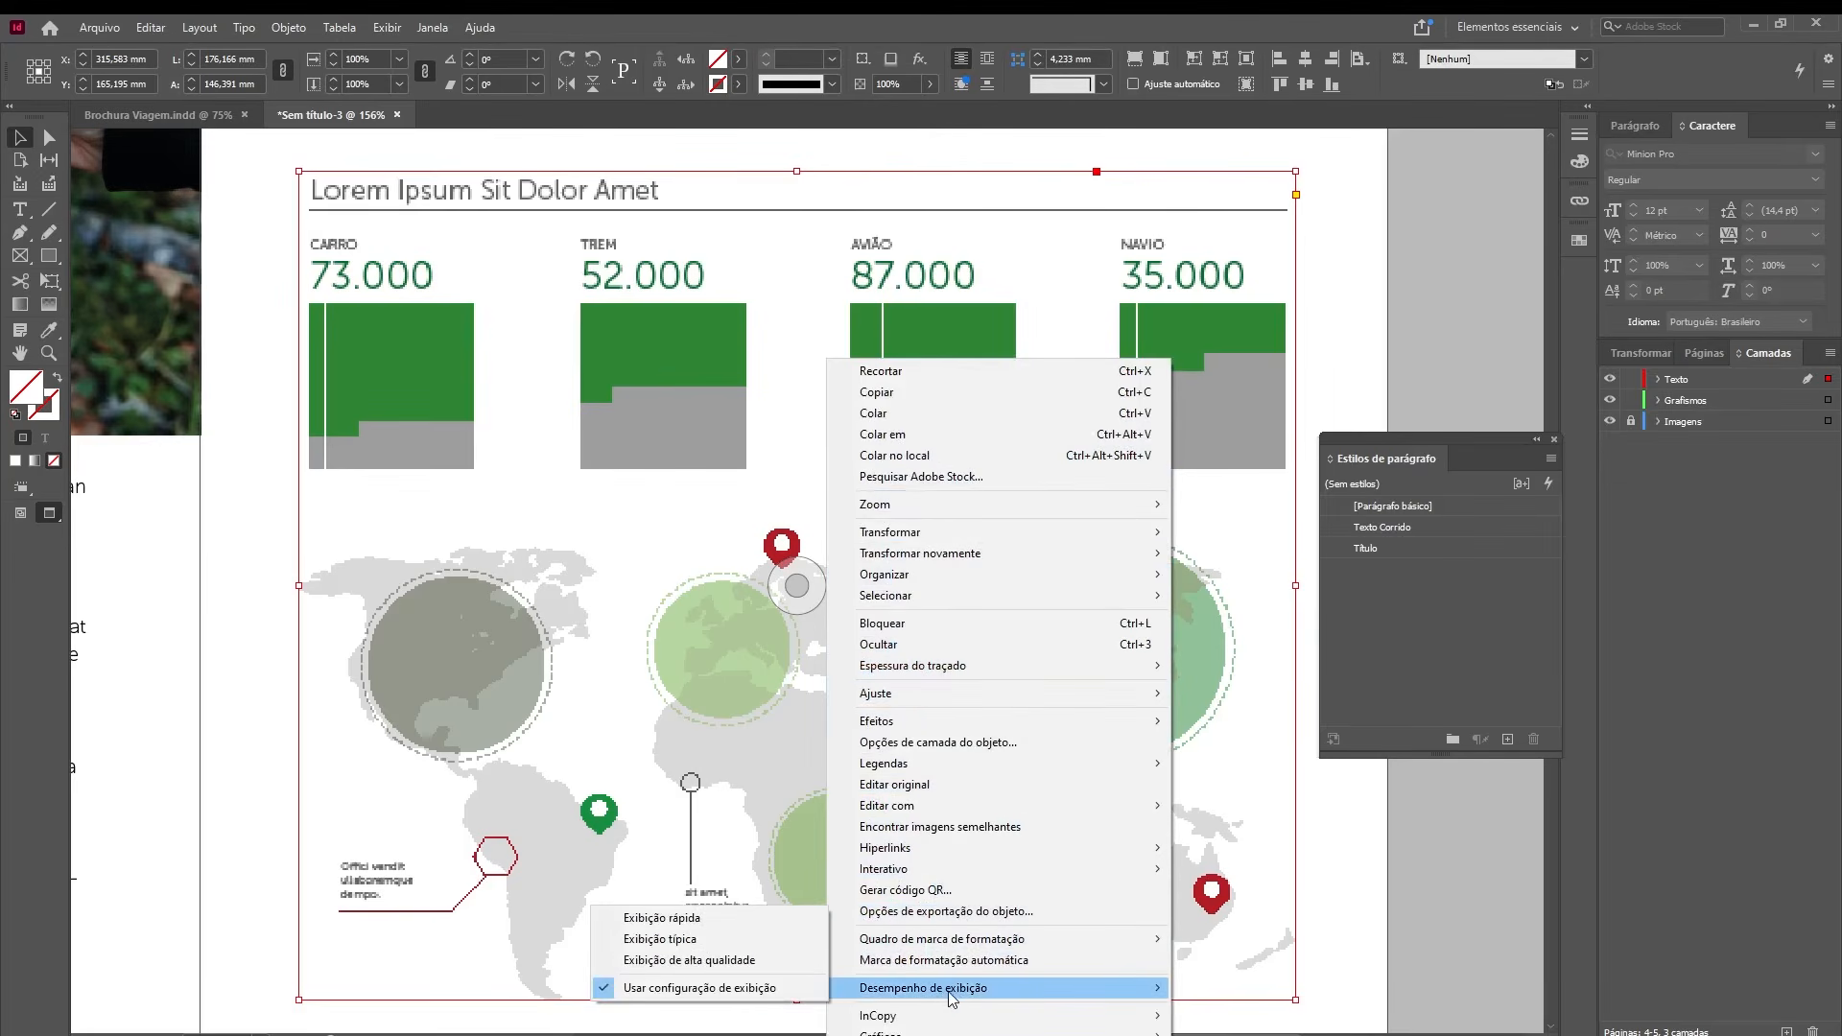
pyautogui.click(755, 964)
pyautogui.hotkey('ctrl', 'alt', '0')
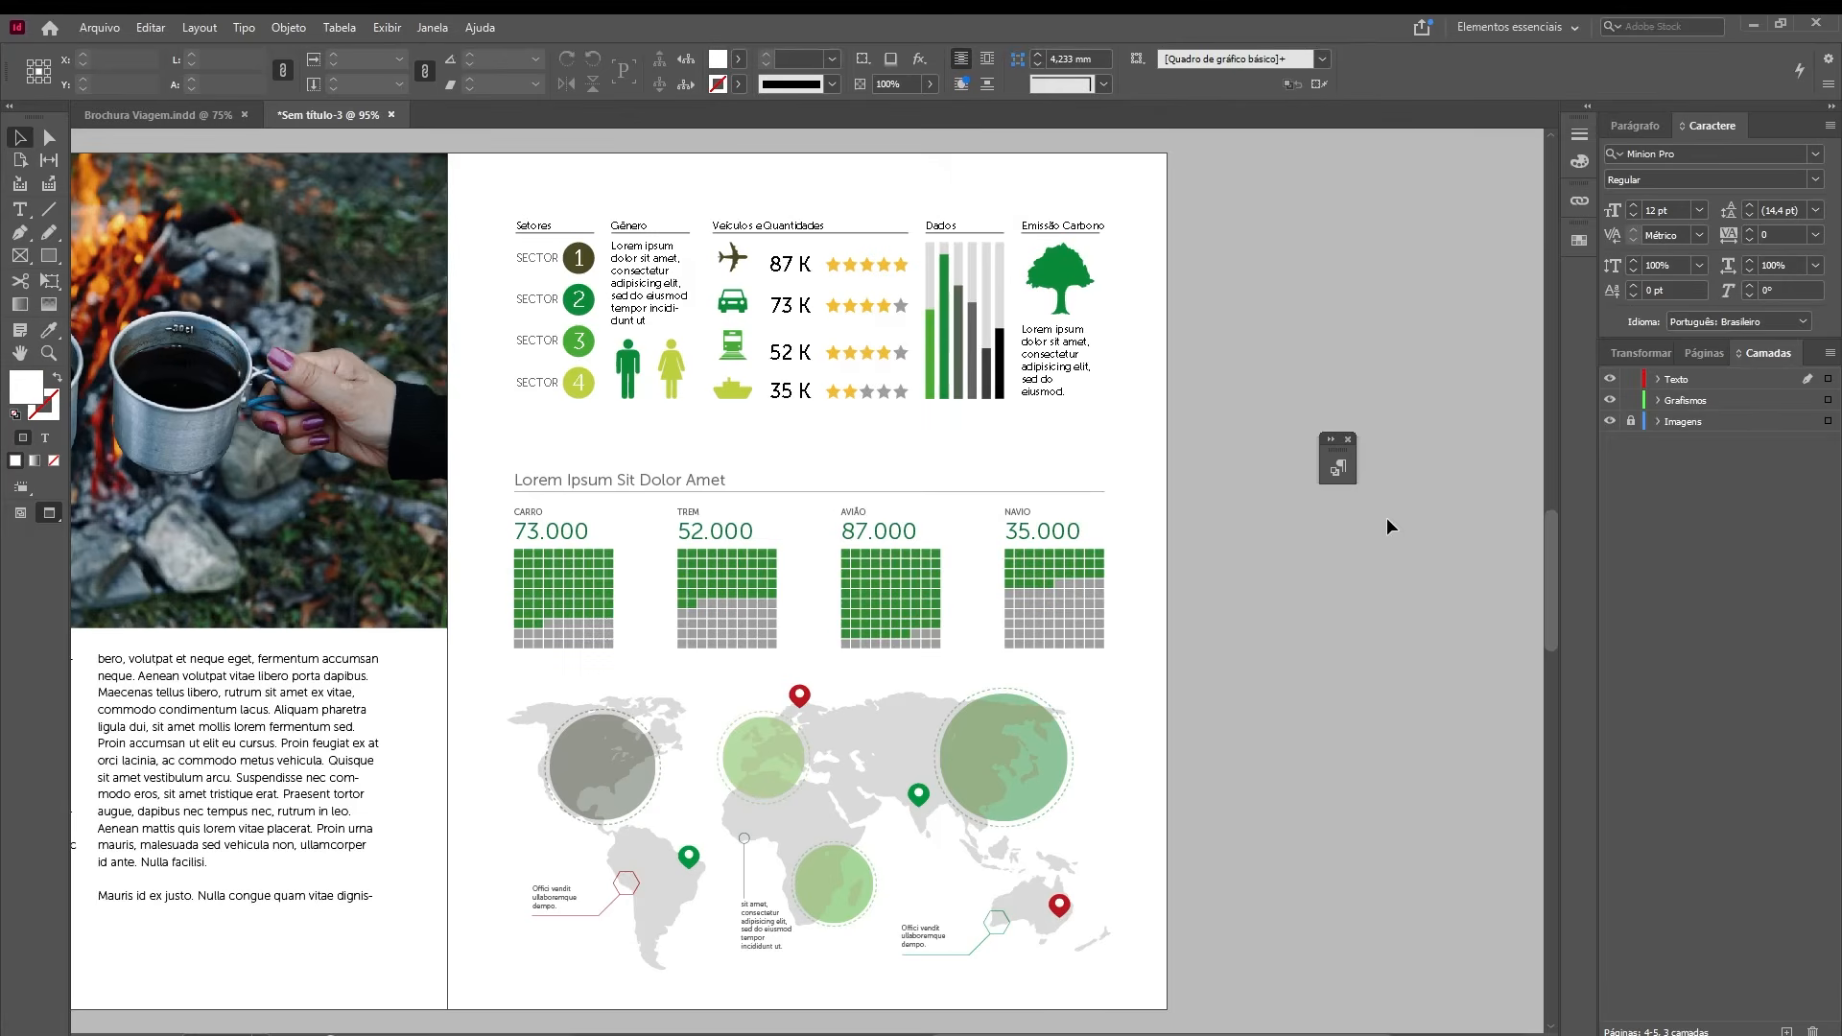
# - Scale the placed map graphic down proportionally to fit the width between page 5's side margins
pyautogui.click(717, 628)
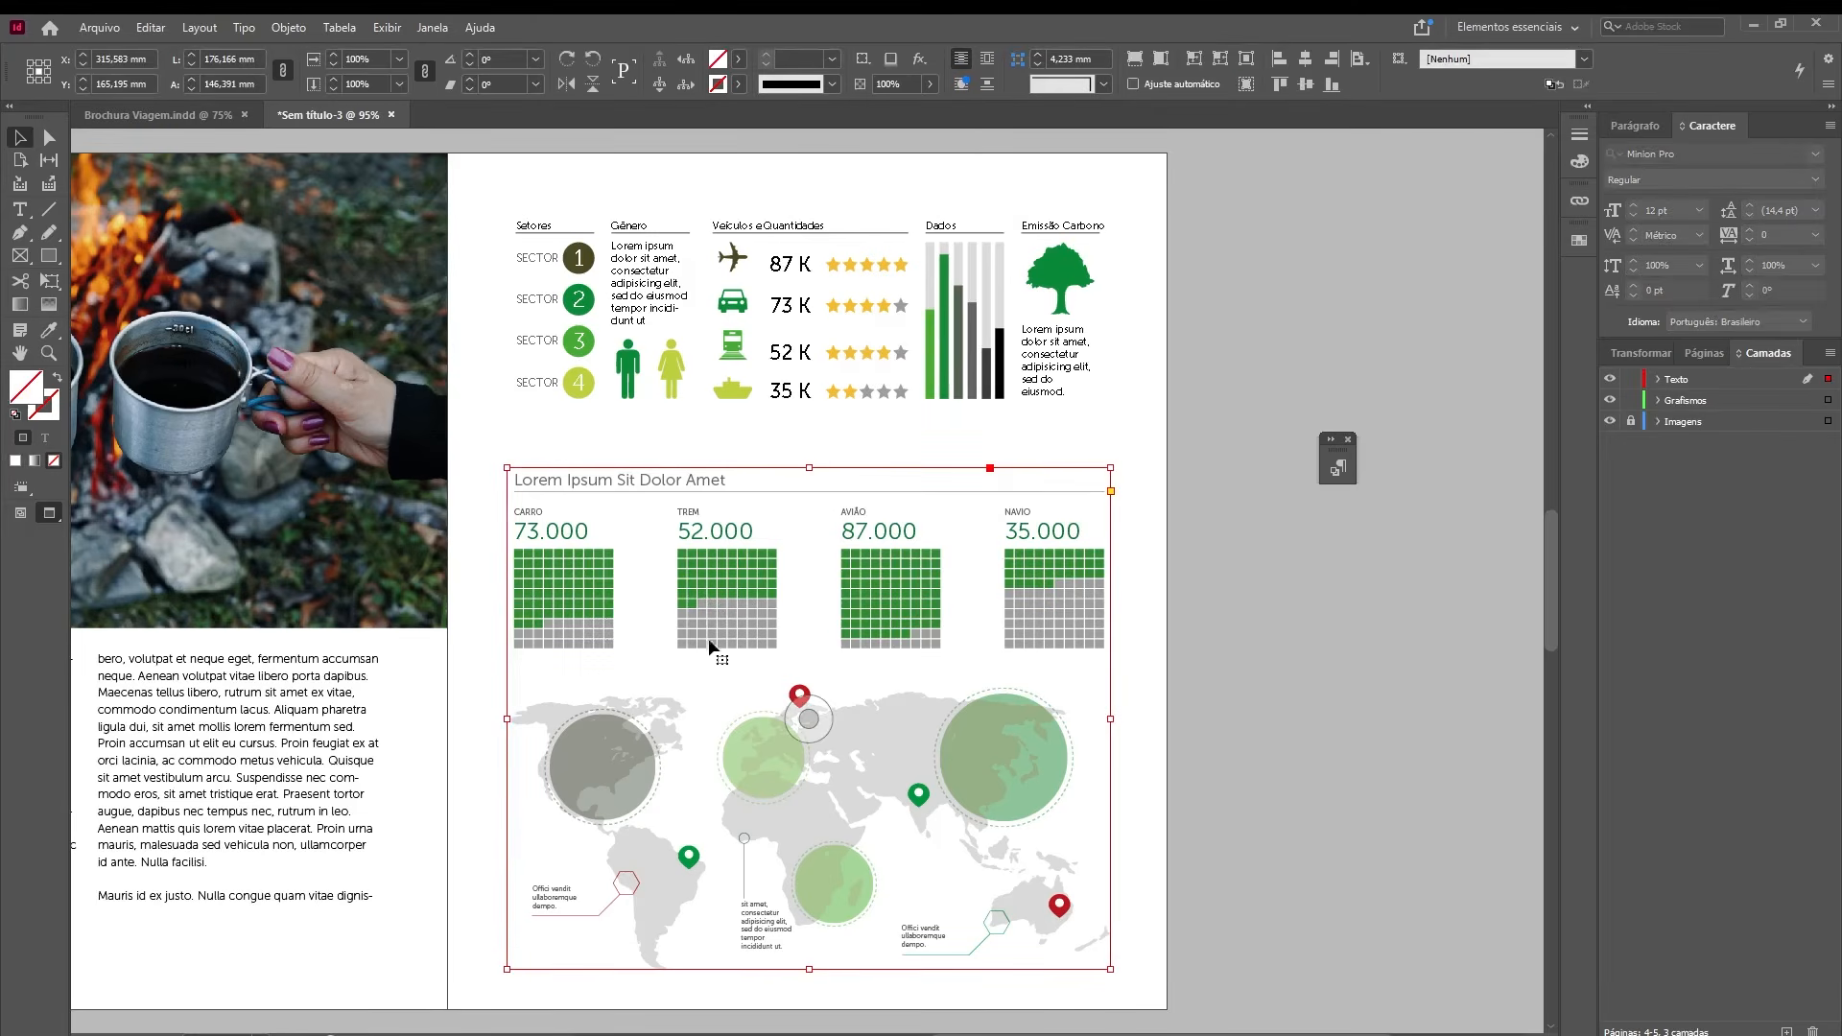
pyautogui.press('w')
pyautogui.press('e')
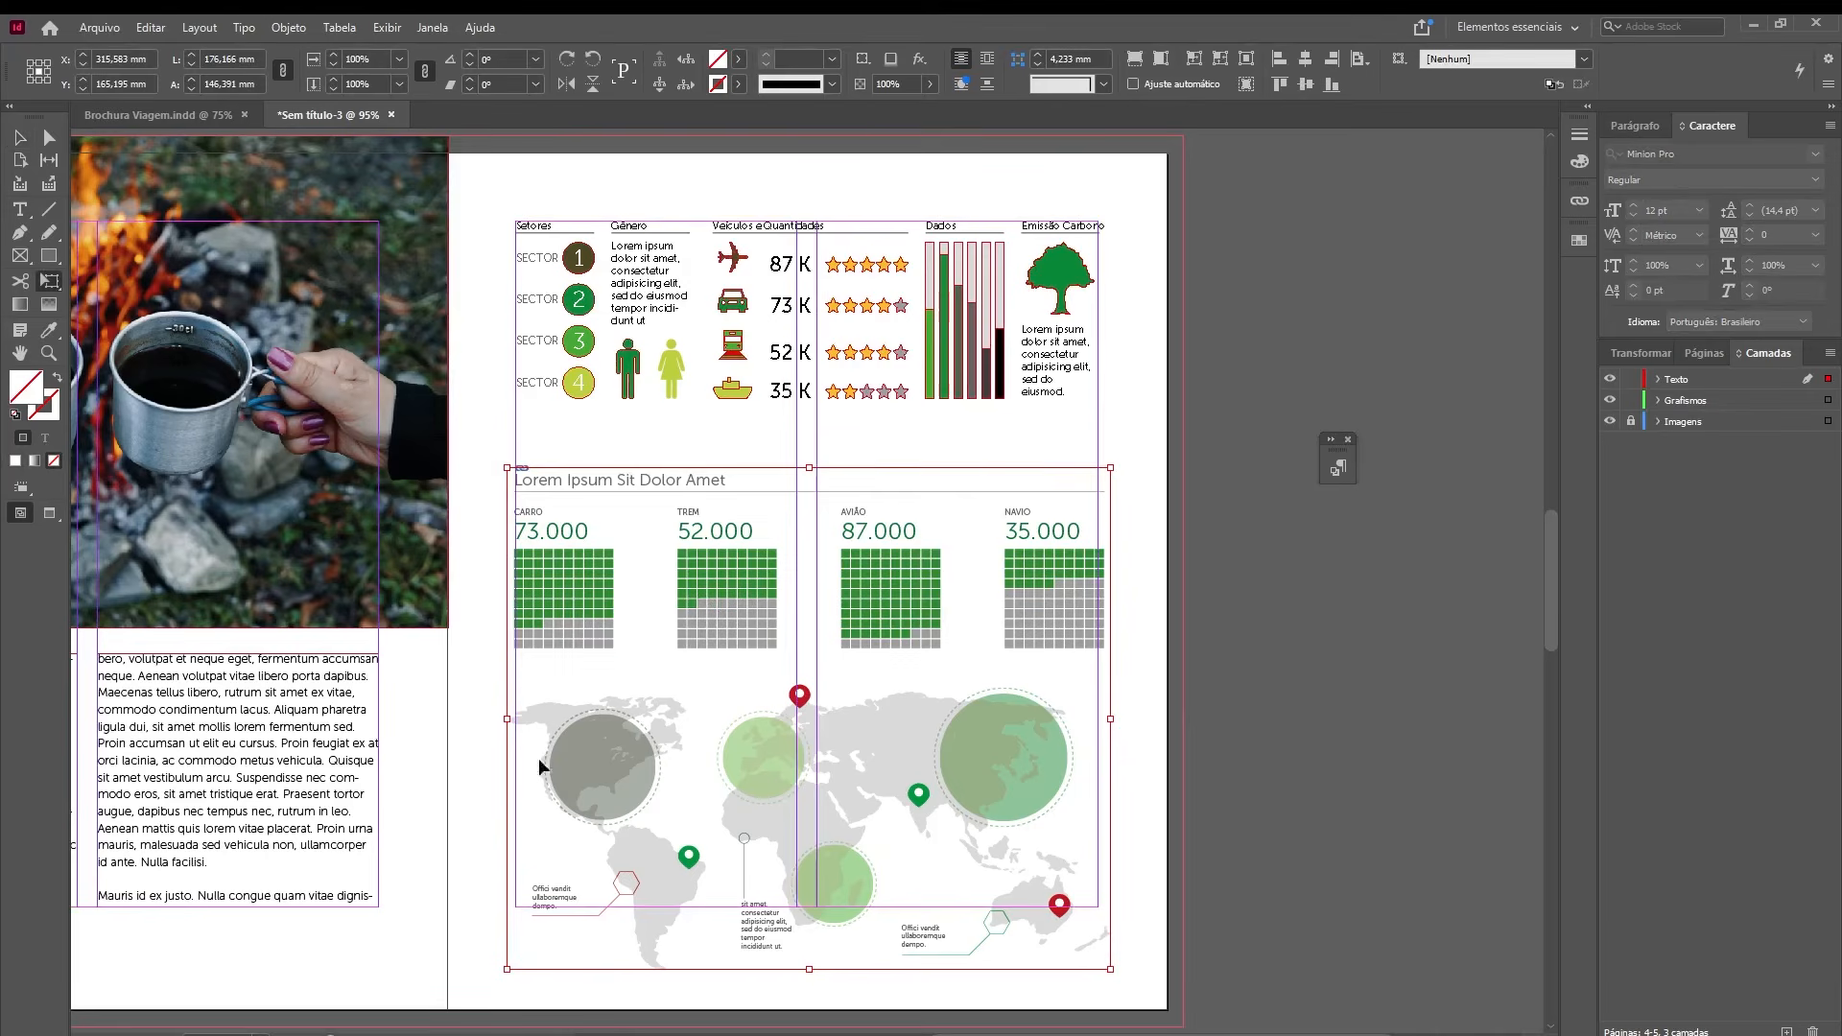
pyautogui.moveTo(507, 968)
pyautogui.mouseDown()
pyautogui.moveTo(534, 983)
pyautogui.moveTo(516, 977)
pyautogui.mouseUp()
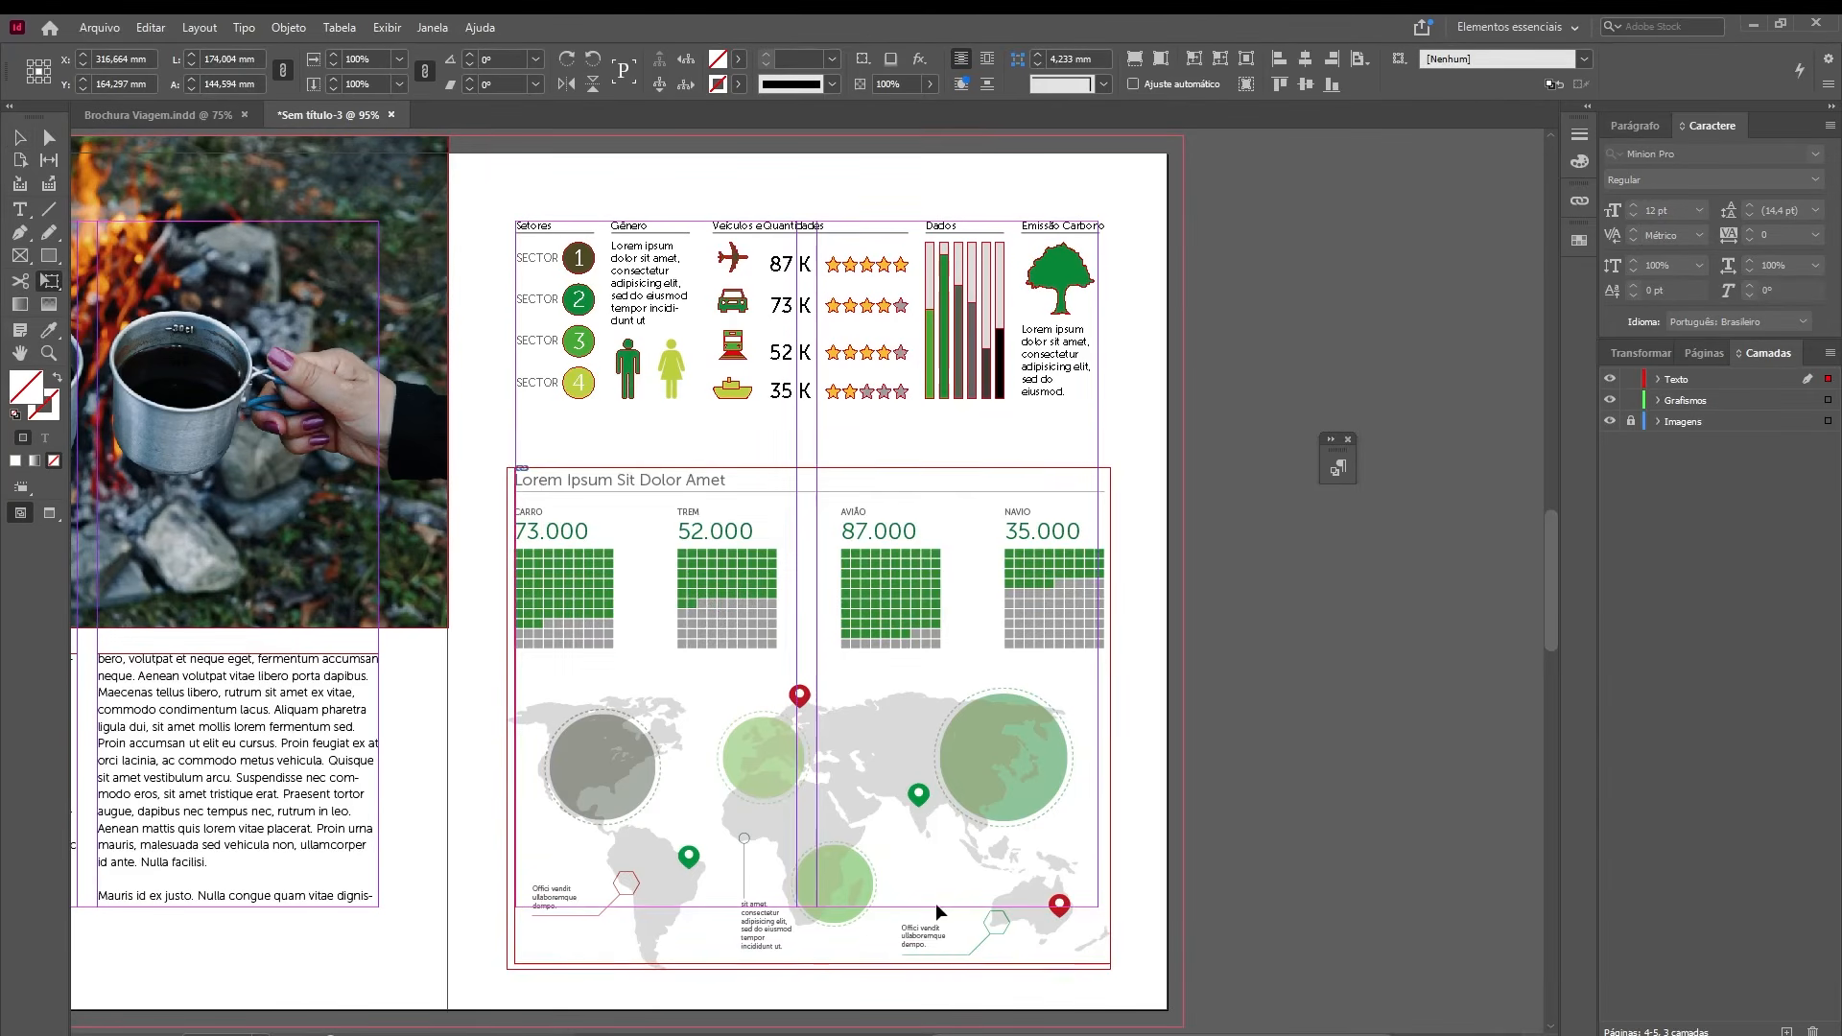
pyautogui.moveTo(1109, 965)
pyautogui.mouseDown()
pyautogui.moveTo(1061, 929)
pyautogui.moveTo(1097, 949)
pyautogui.mouseUp()
pyautogui.press('v')
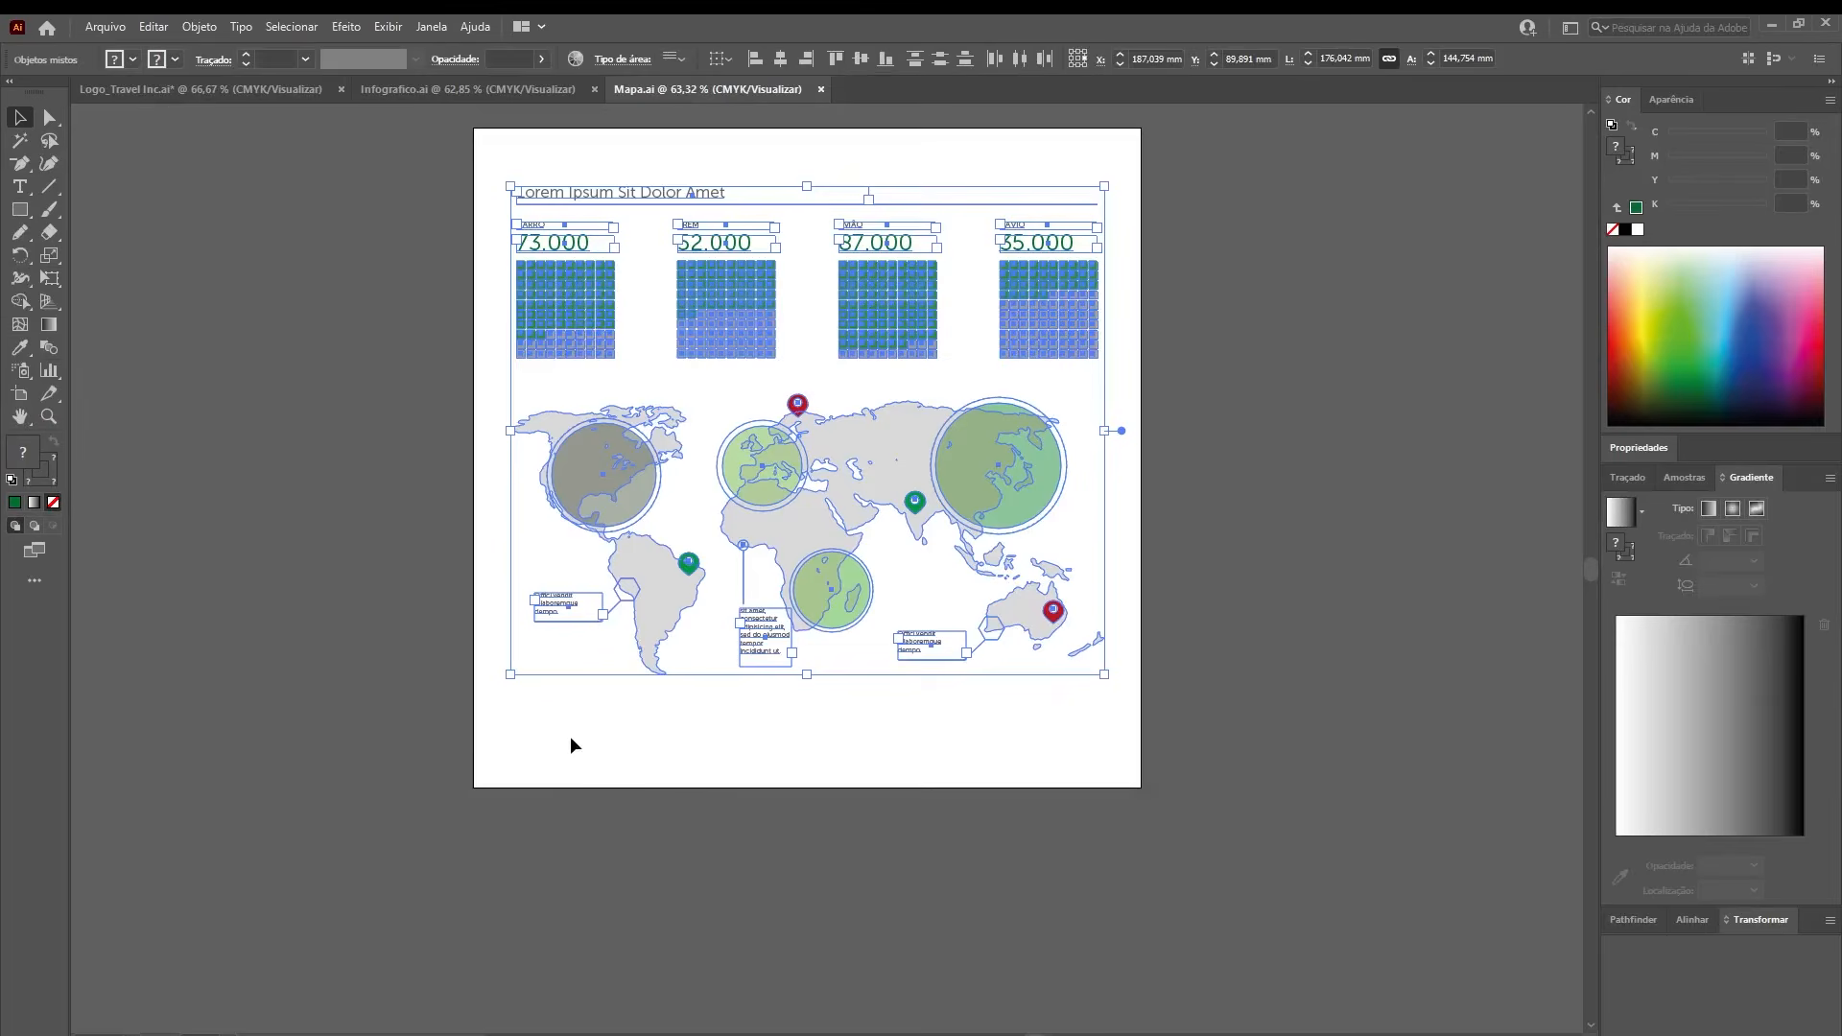
# - In Illustrator, shift the world map with its markers and captions upward in Mapa.ai, closer to the charts, and save the file
pyautogui.moveTo(494, 764); pyautogui.dragTo(1141, 391)
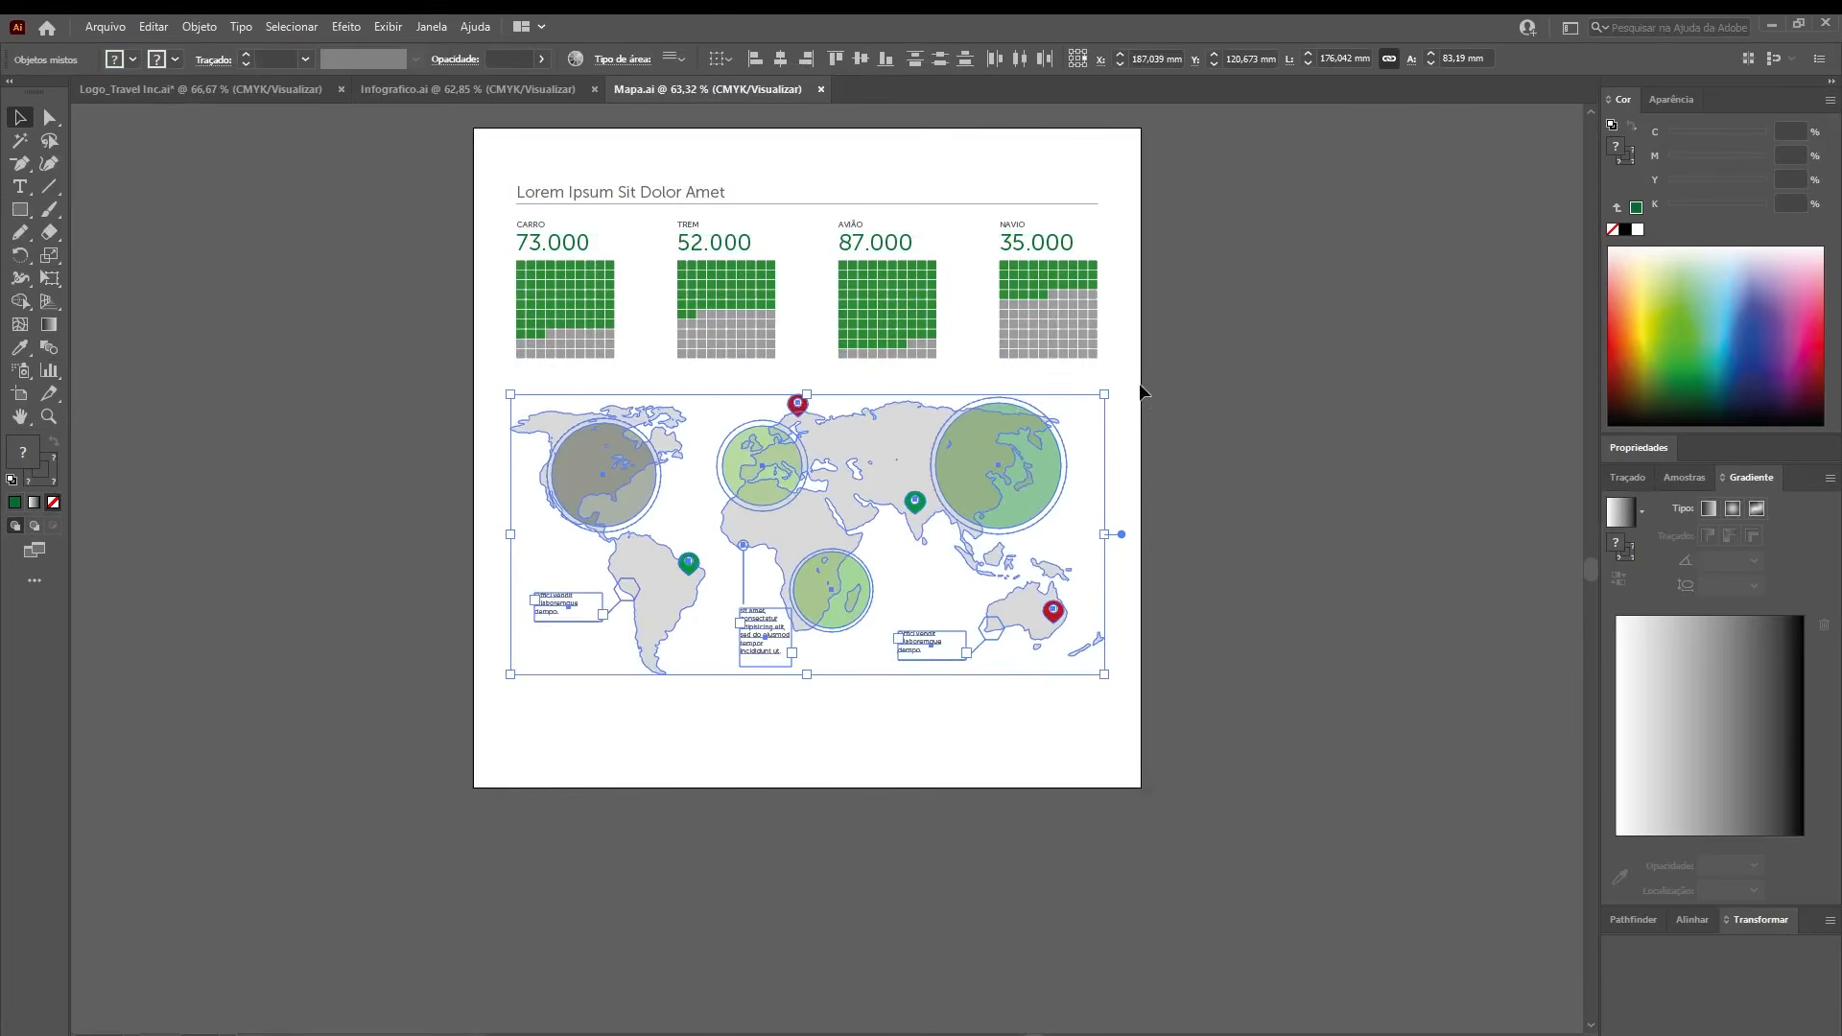
pyautogui.hotkey('shift', 'Up')
pyautogui.press('Down')
pyautogui.press('Down')
pyautogui.hotkey('ctrl', 's')
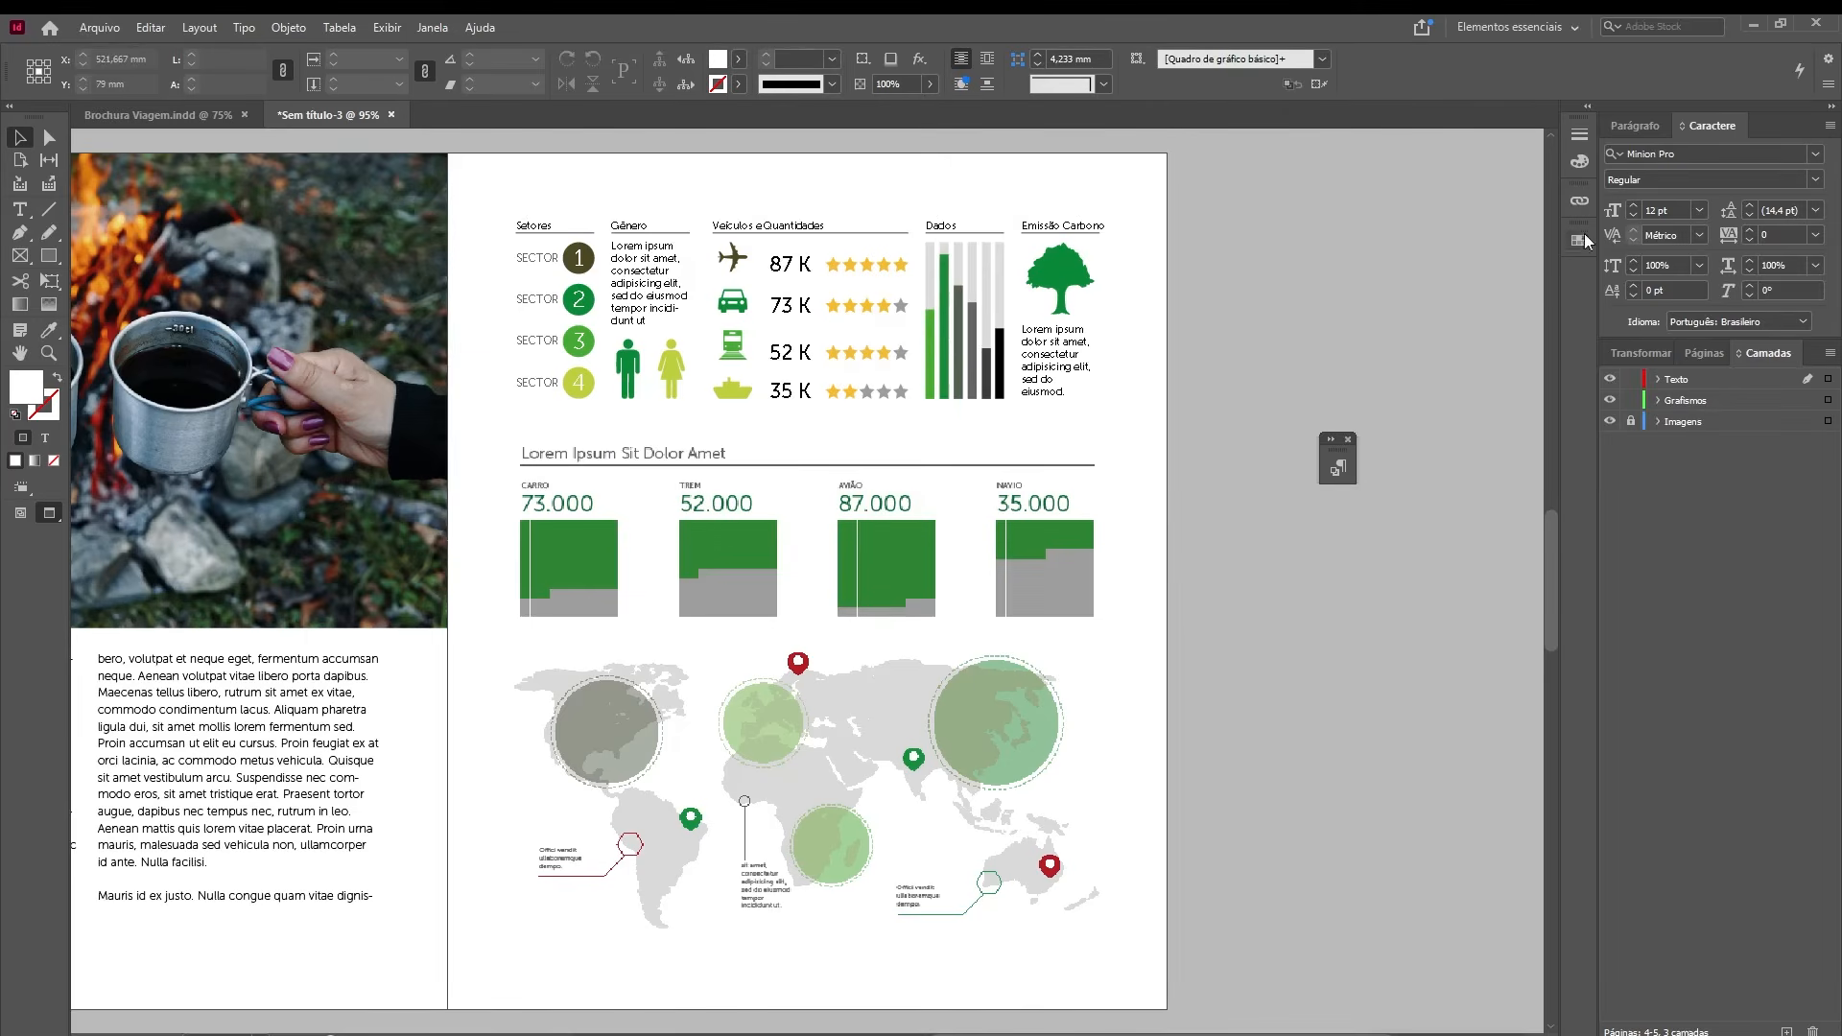
# - Update the modified Mapa.ai link in the InDesign brochure
pyautogui.click(1580, 203)
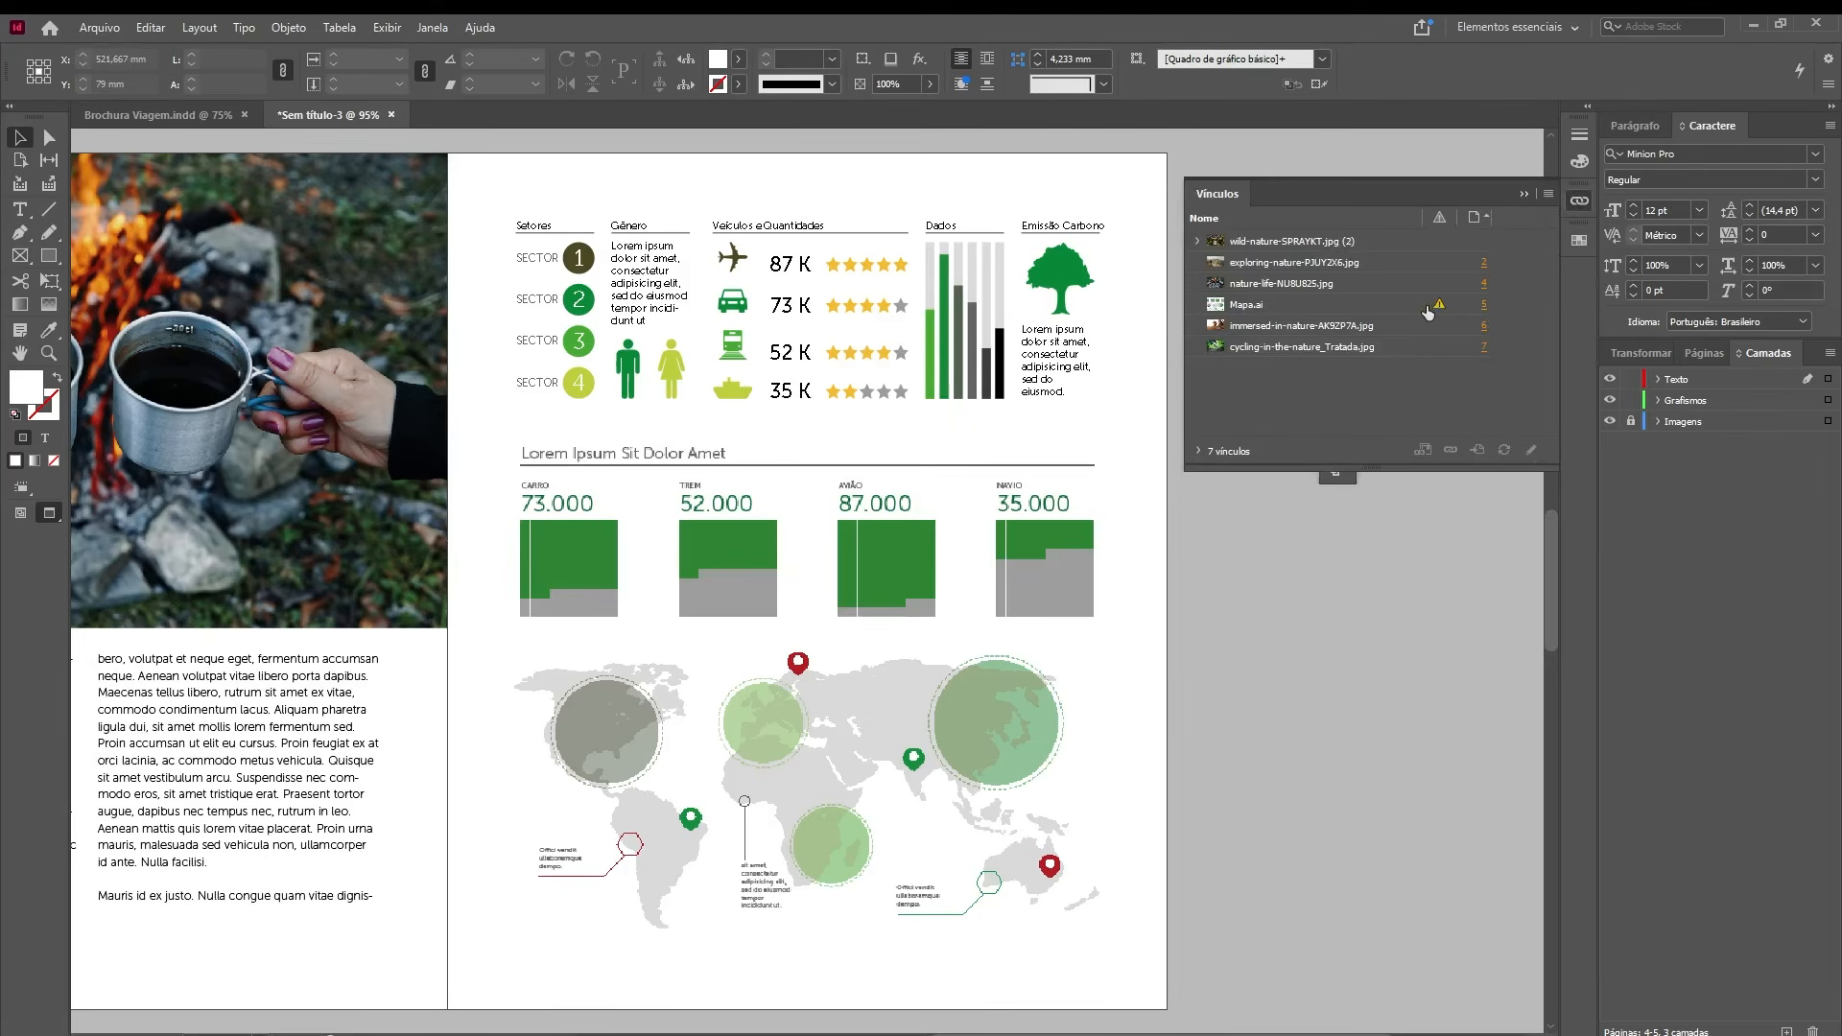
pyautogui.moveTo(1438, 309)
pyautogui.click(1372, 306)
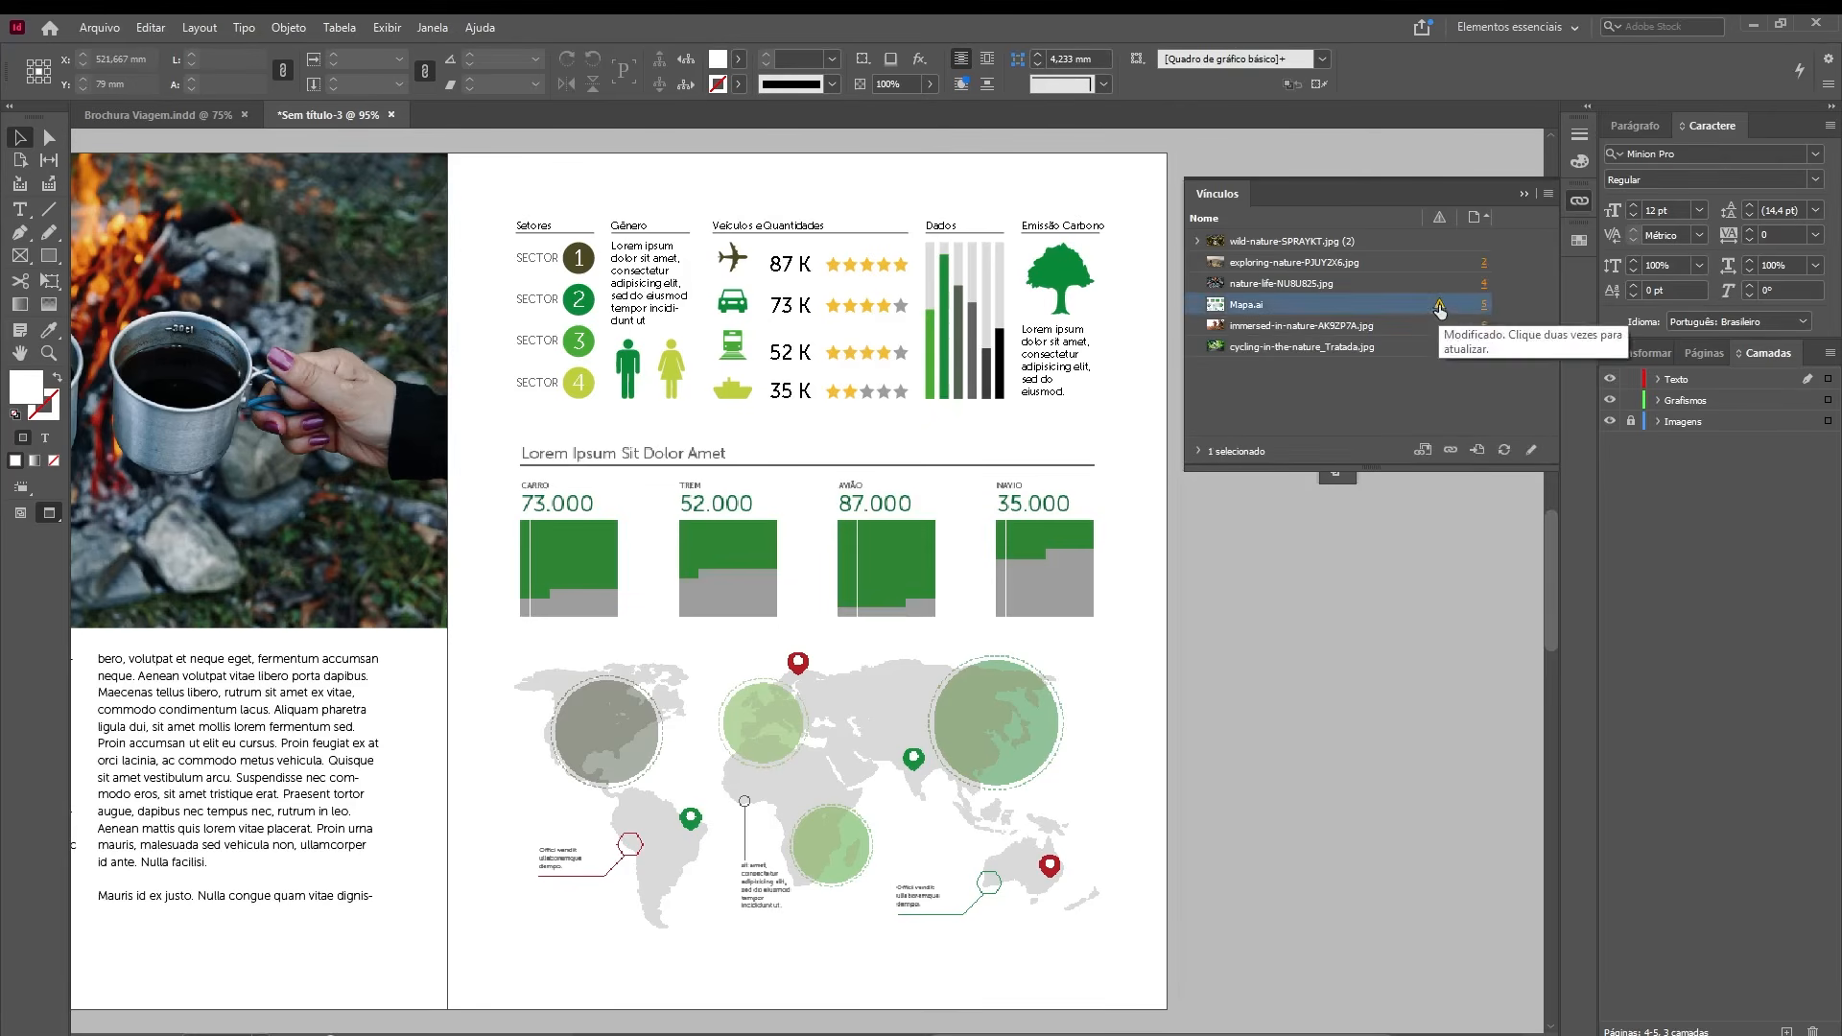
pyautogui.click(1503, 450)
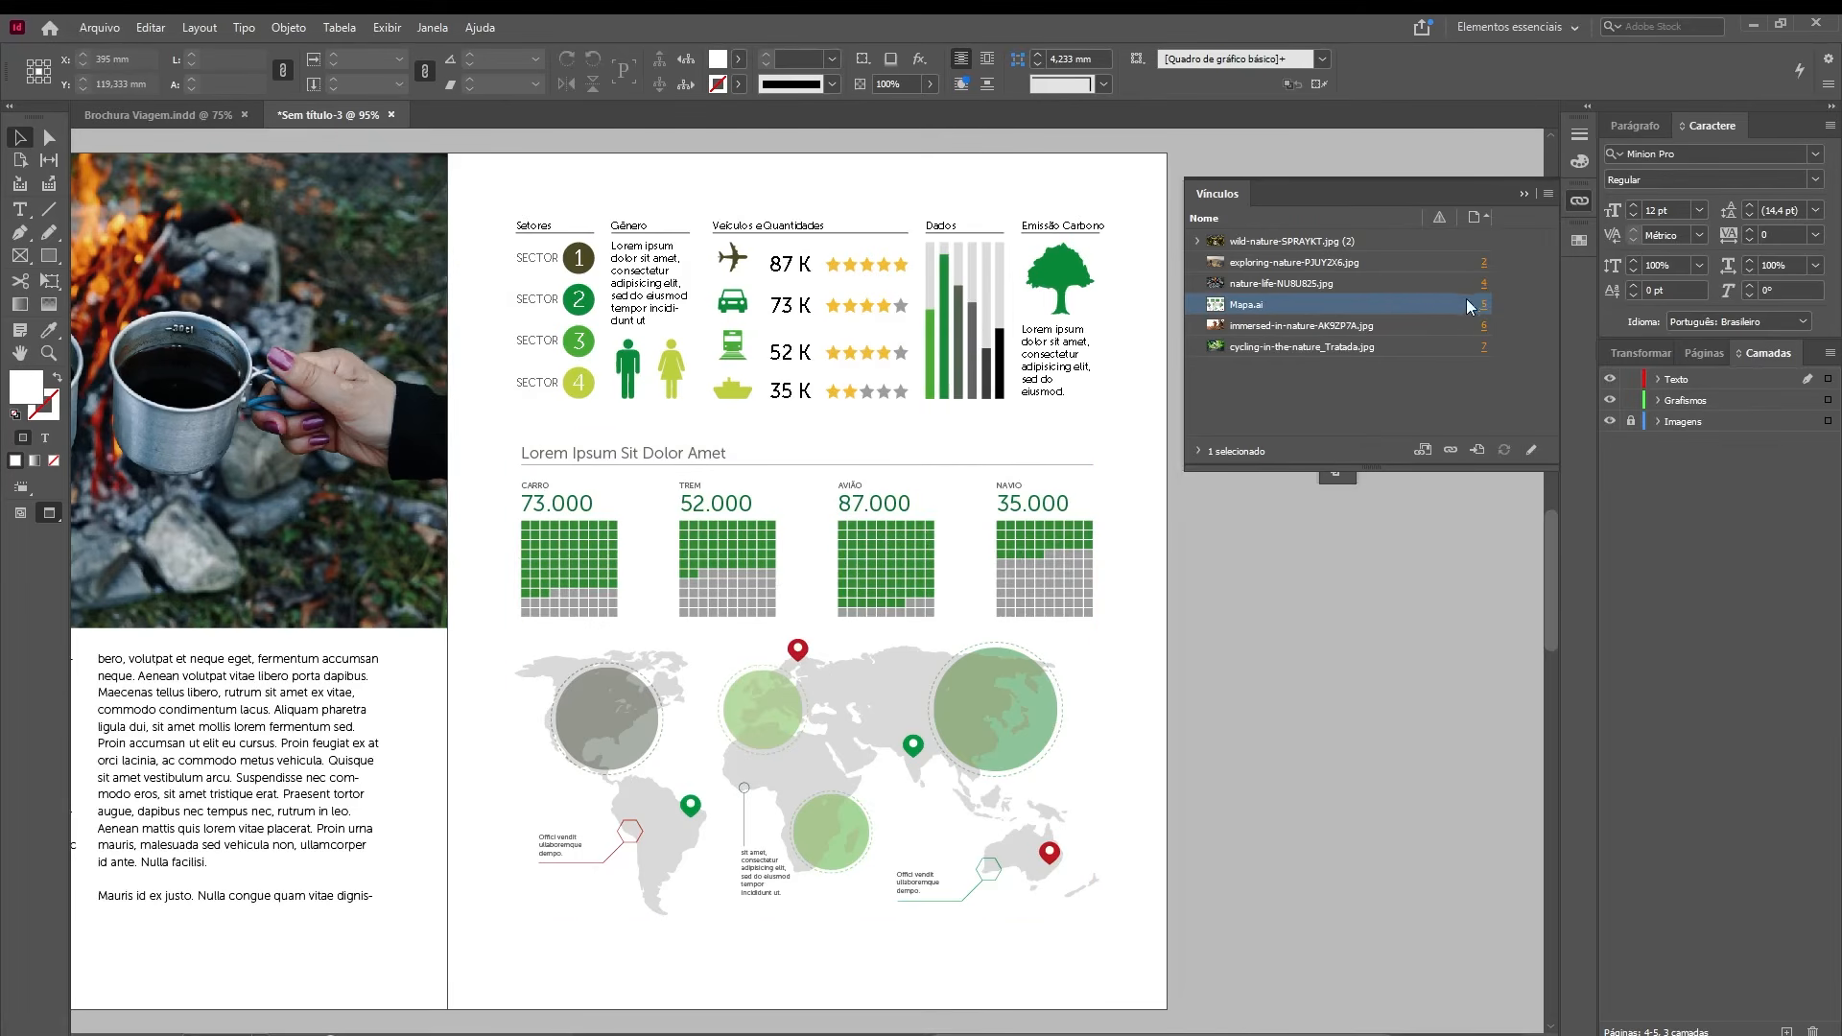
pyautogui.click(1548, 195)
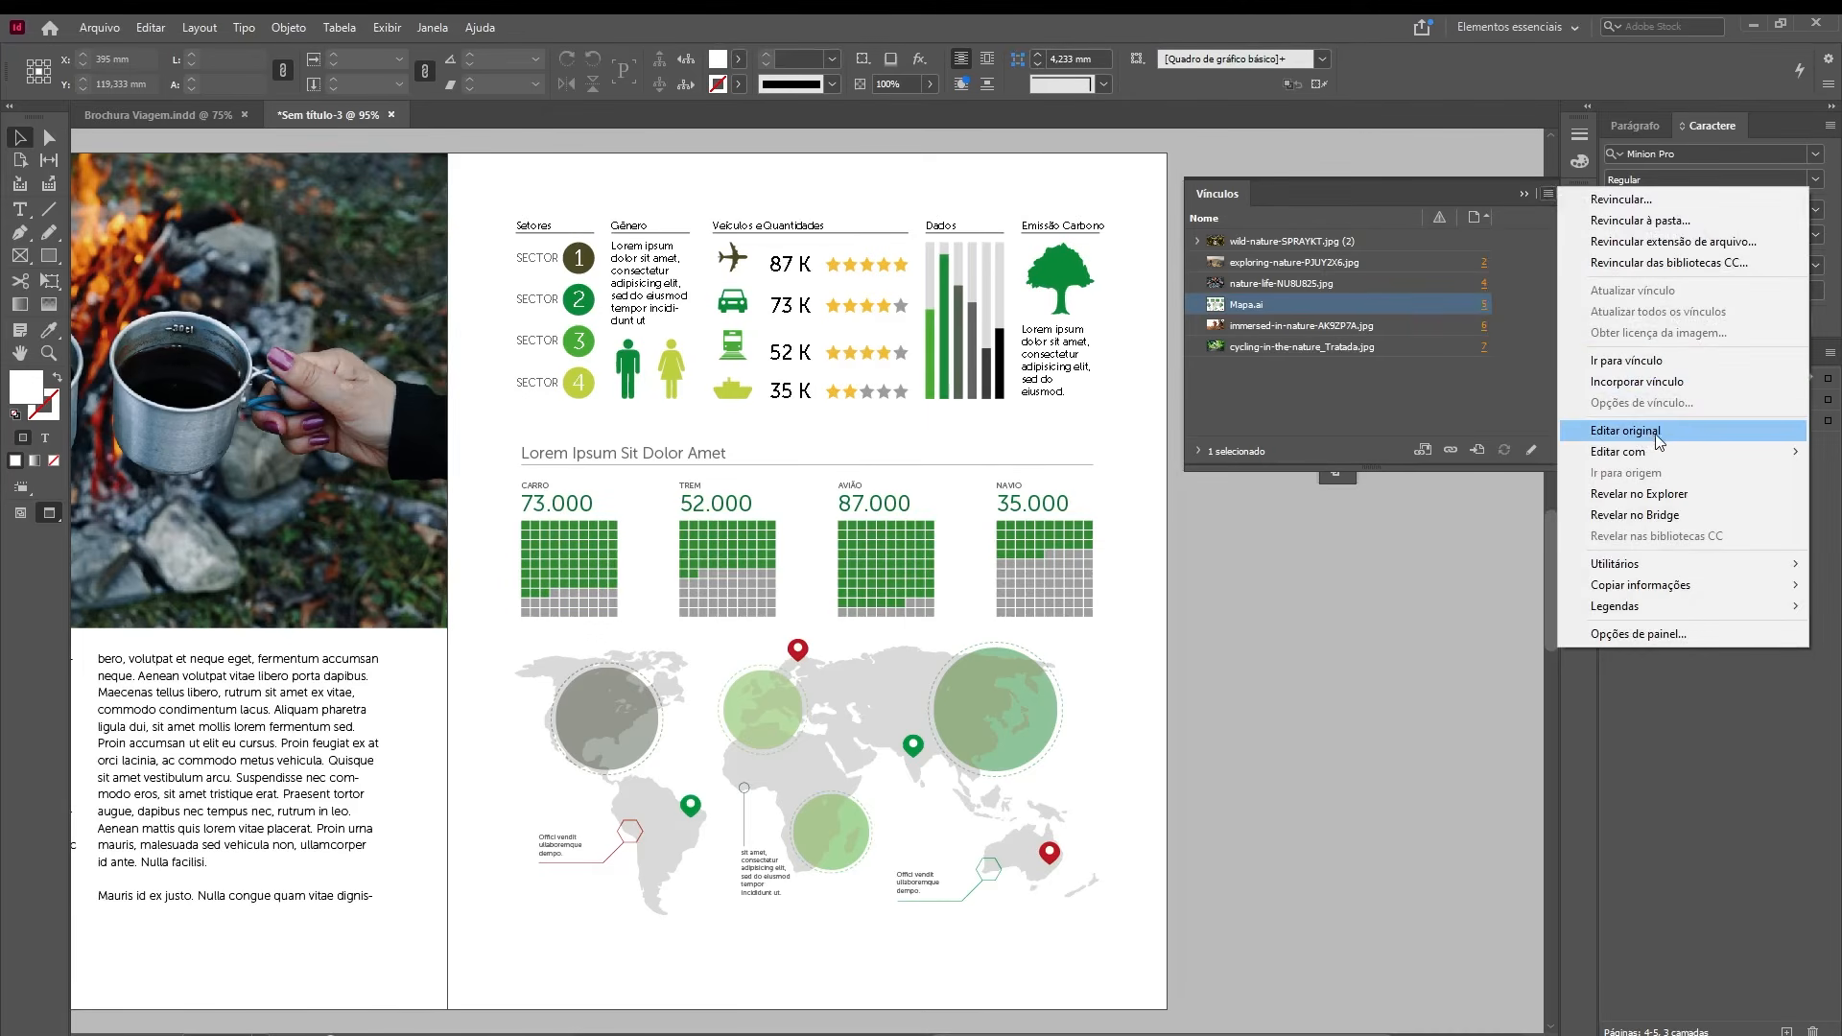
pyautogui.click(1317, 570)
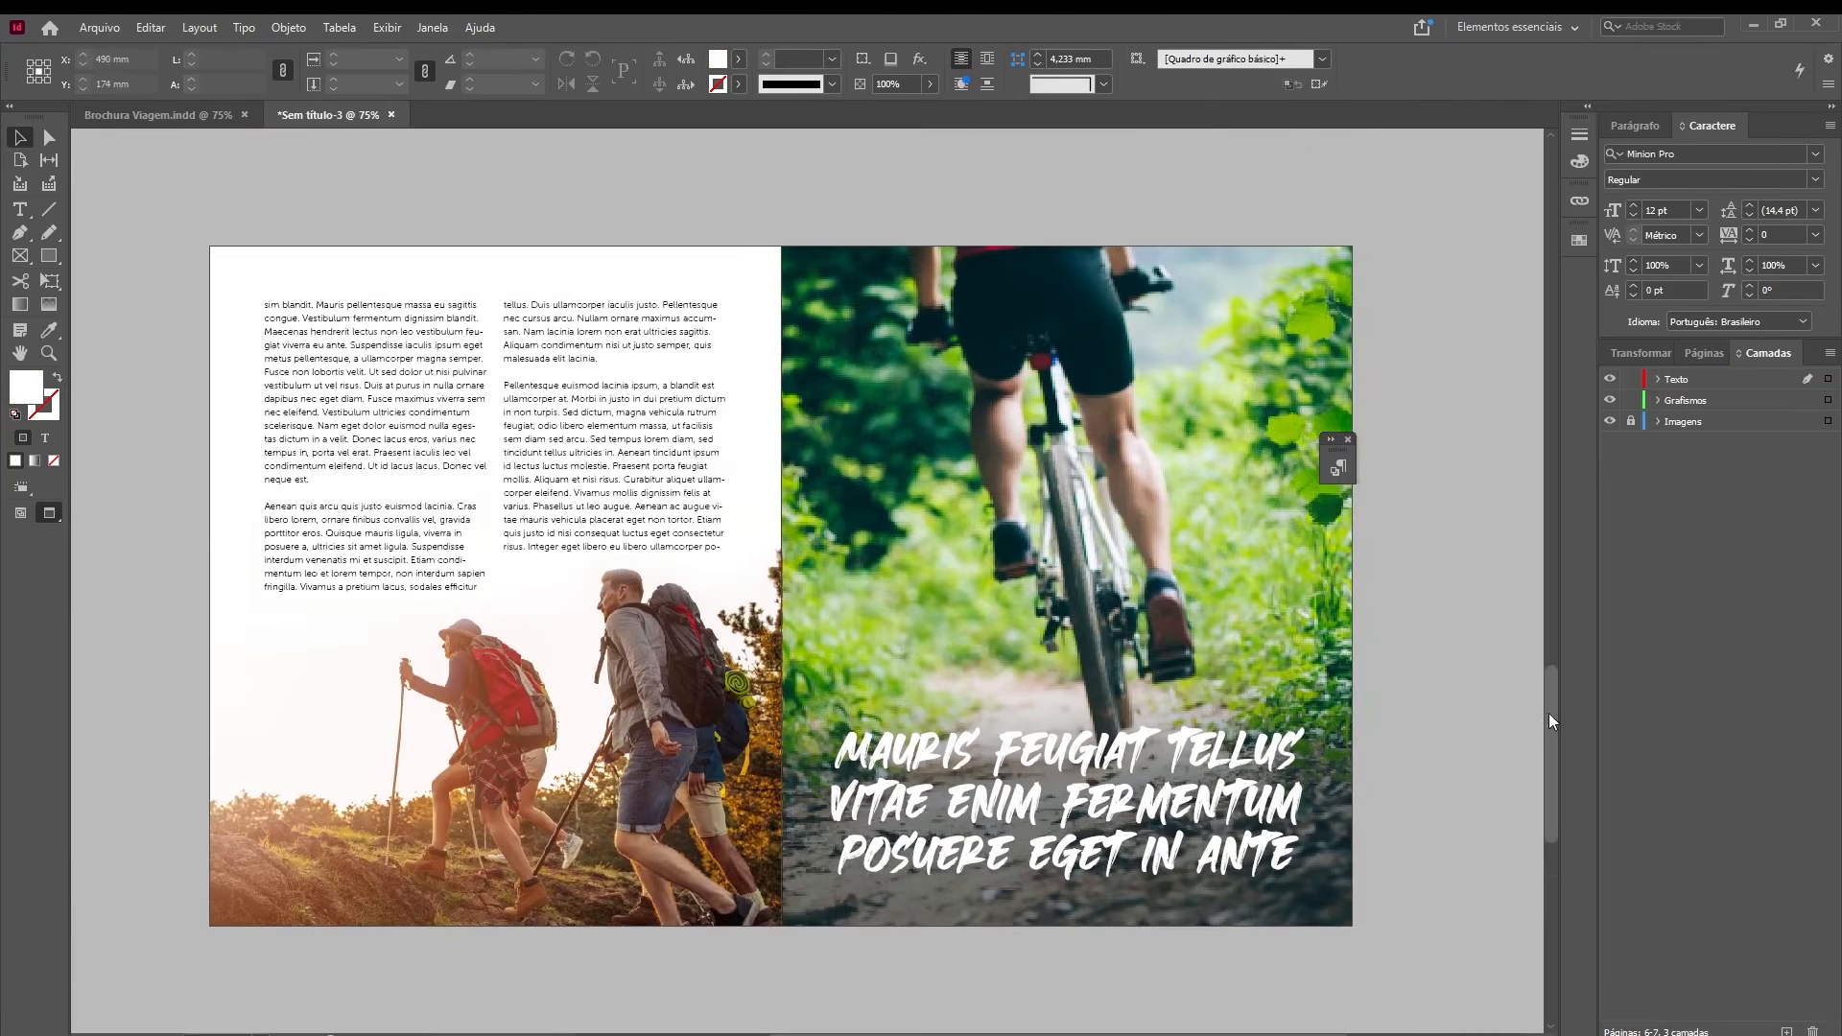
pyautogui.moveTo(1548, 712); pyautogui.dragTo(1552, 200)
# - Start exporting the brochure as a print PDF, Adobe PDF (impressão), named Revista Viagem
pyautogui.click(100, 27)
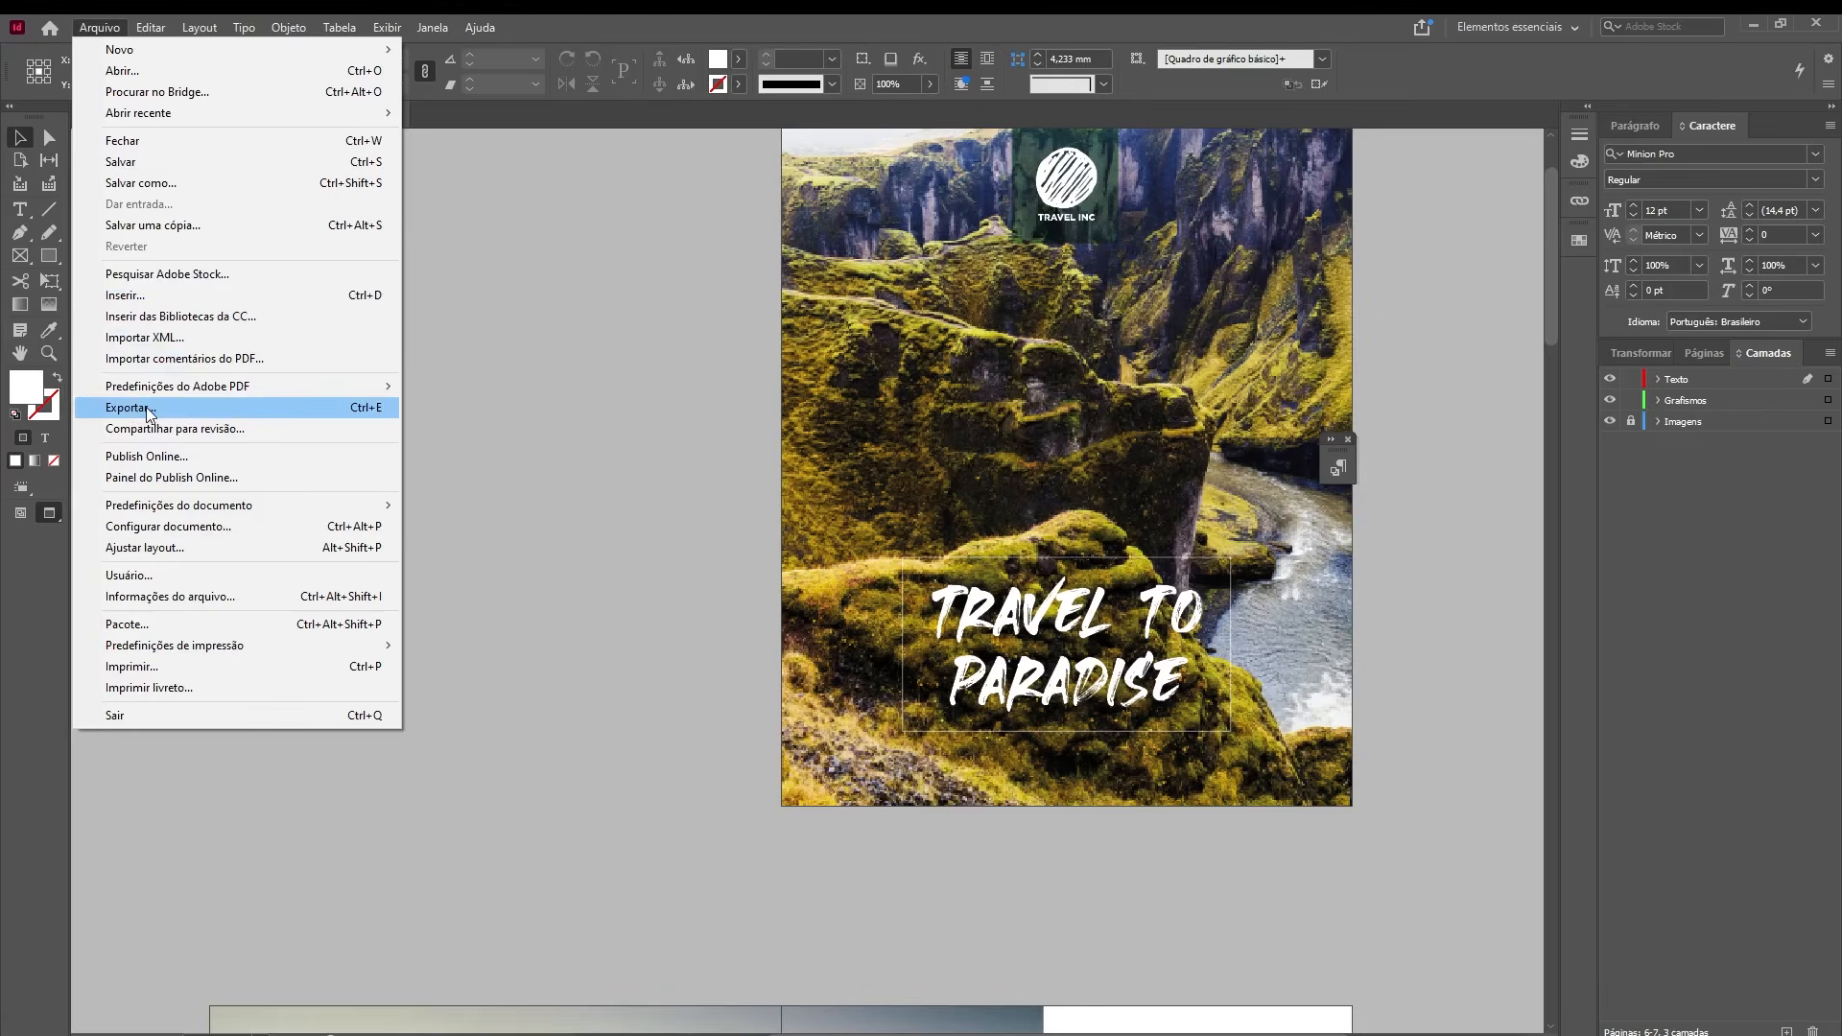
pyautogui.click(149, 414)
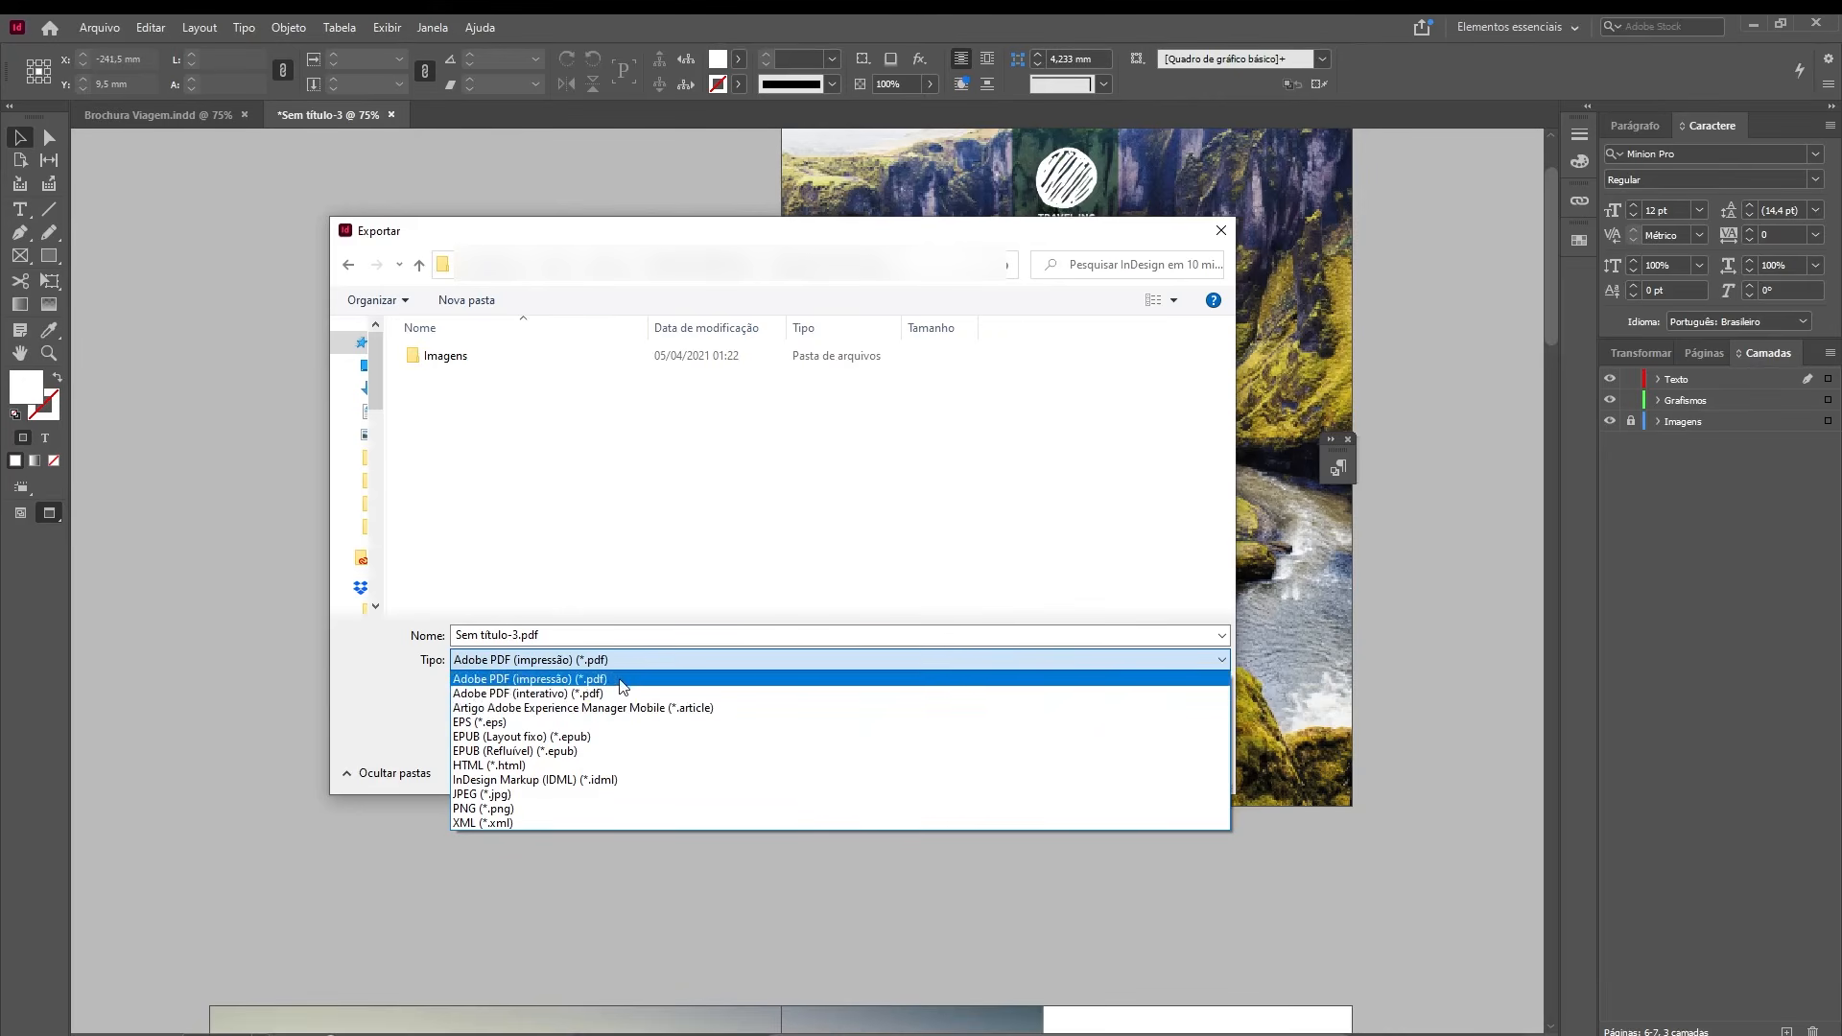
pyautogui.click(621, 679)
pyautogui.write('Re')
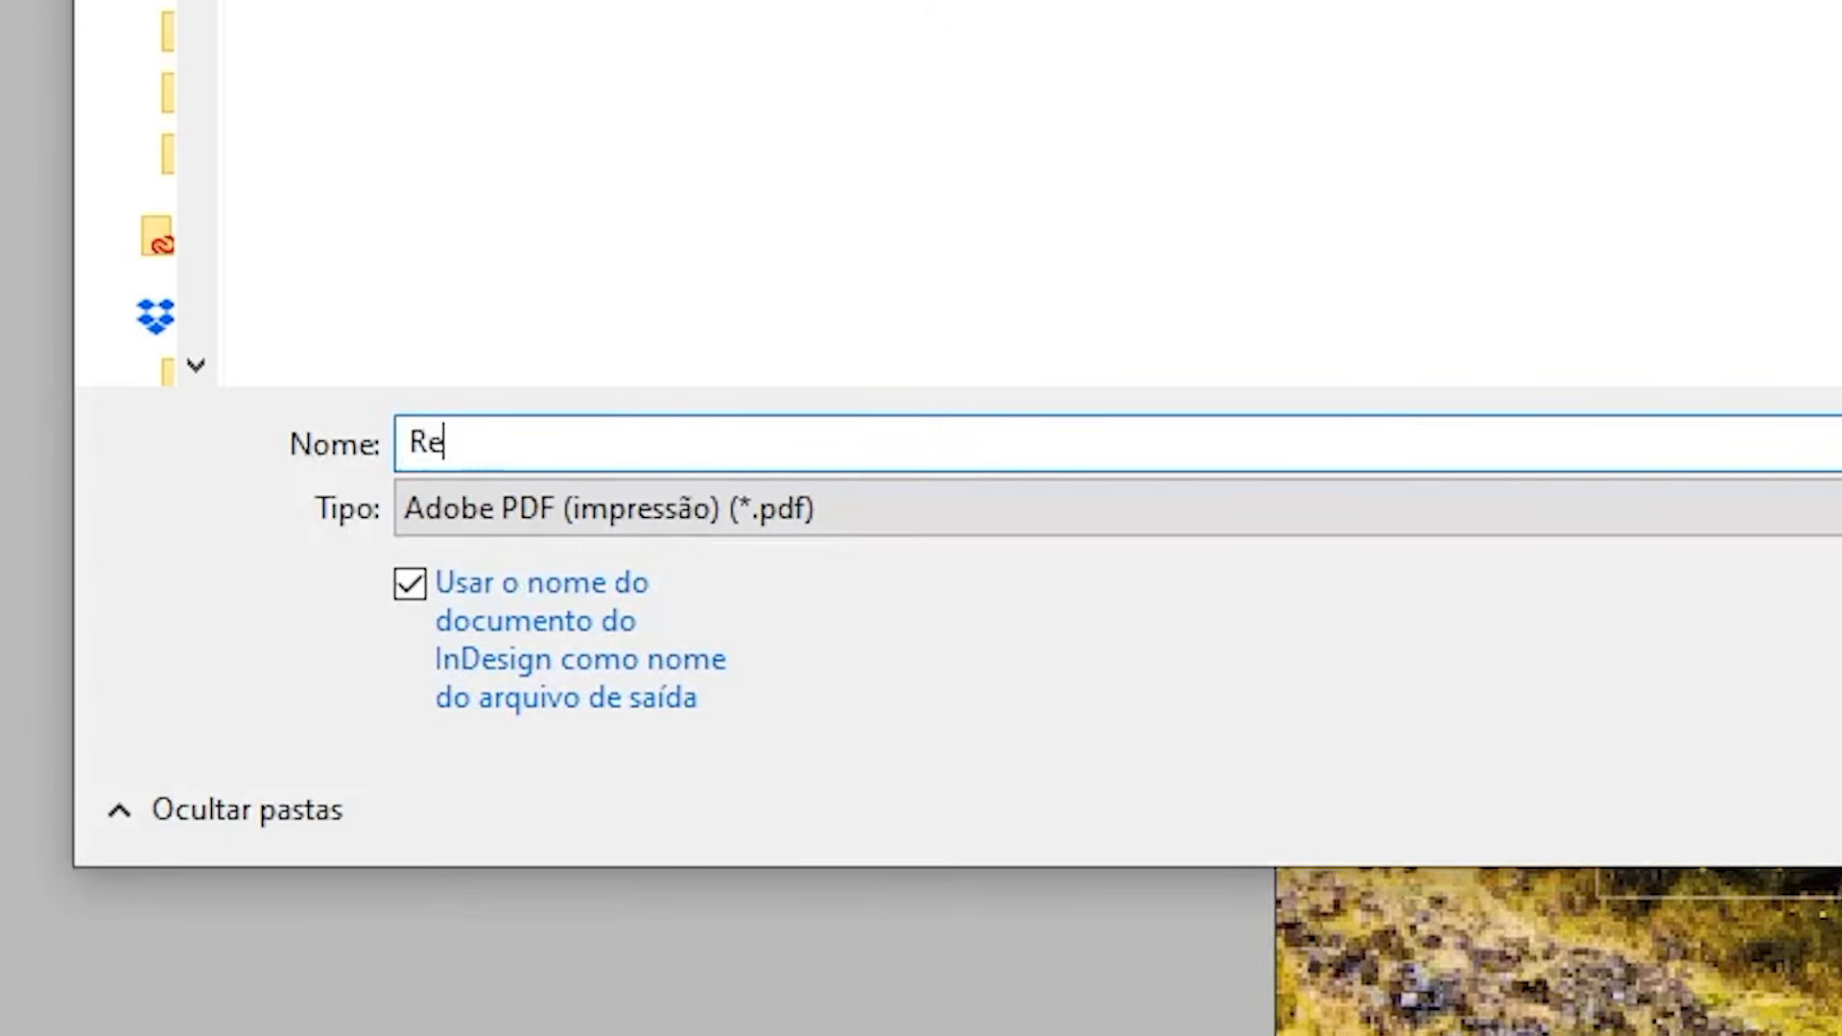
pyautogui.write('vista Viagem')
pyautogui.click(1628, 735)
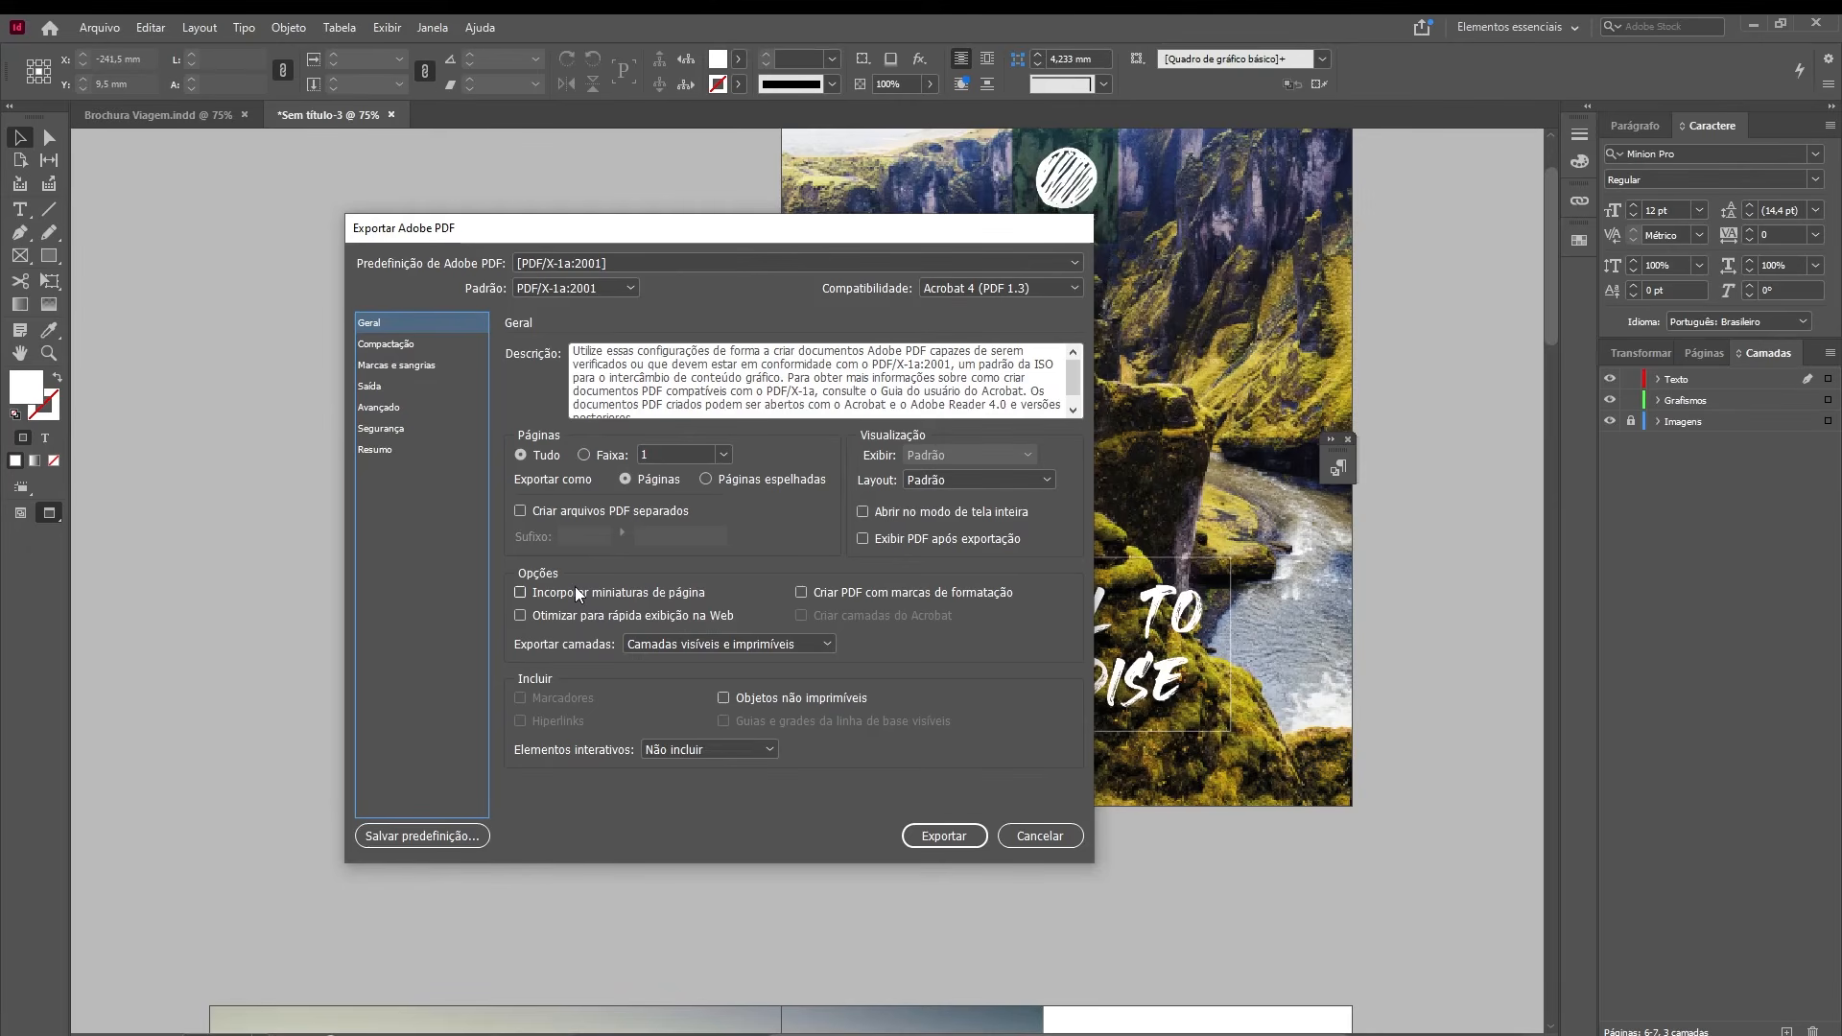
# - Use the [PDF/X-1a:2001] preset, review the compression settings, and add crop marks to the PDF export
pyautogui.click(623, 263)
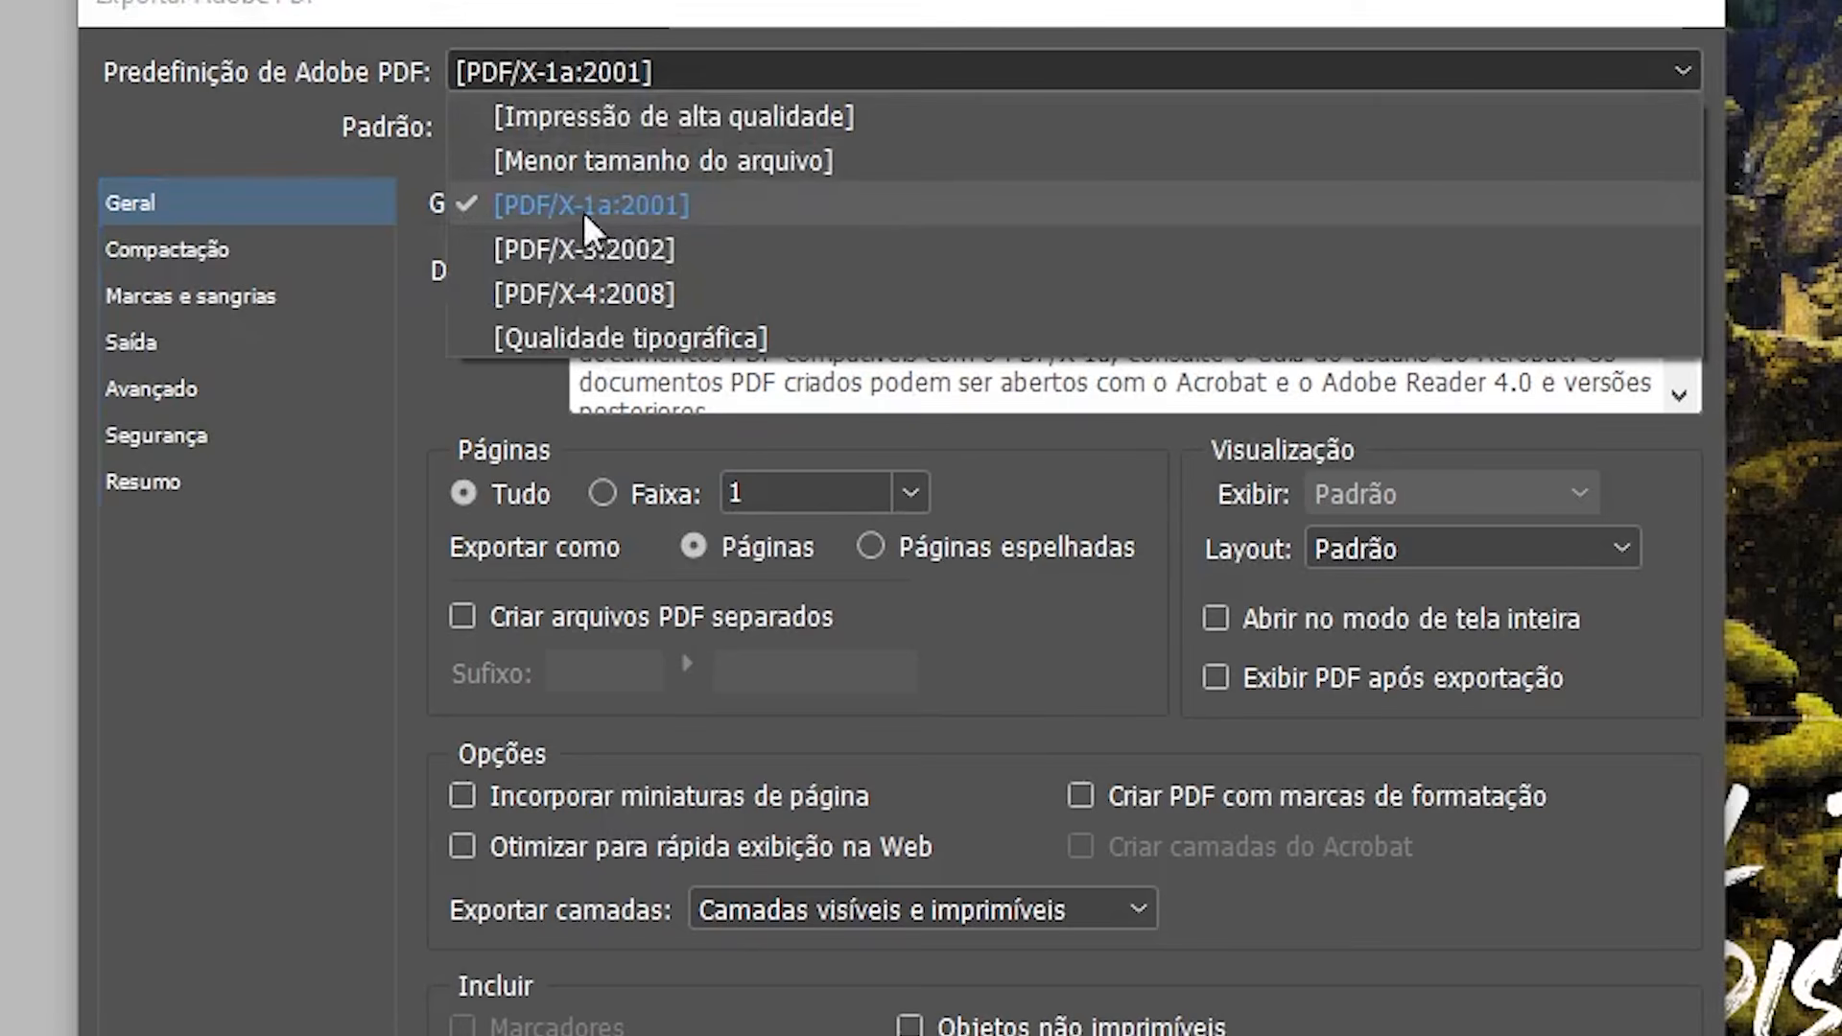
pyautogui.click(245, 265)
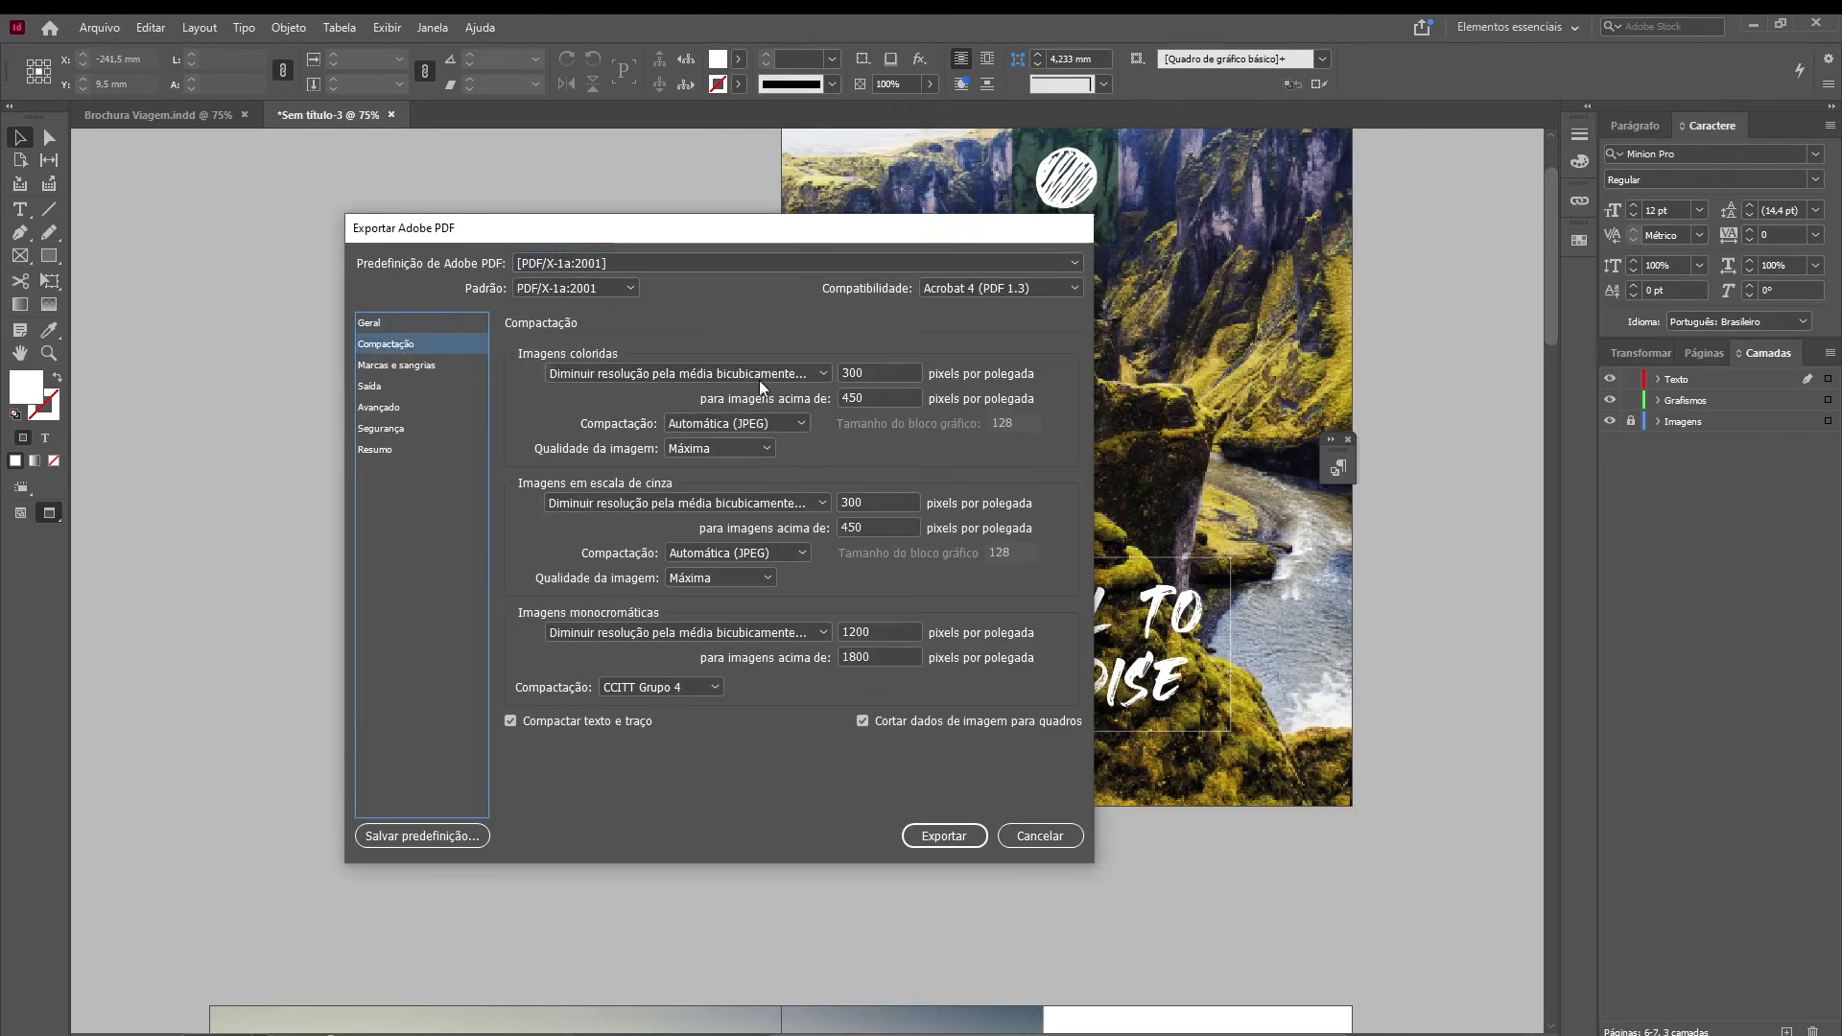
pyautogui.click(401, 368)
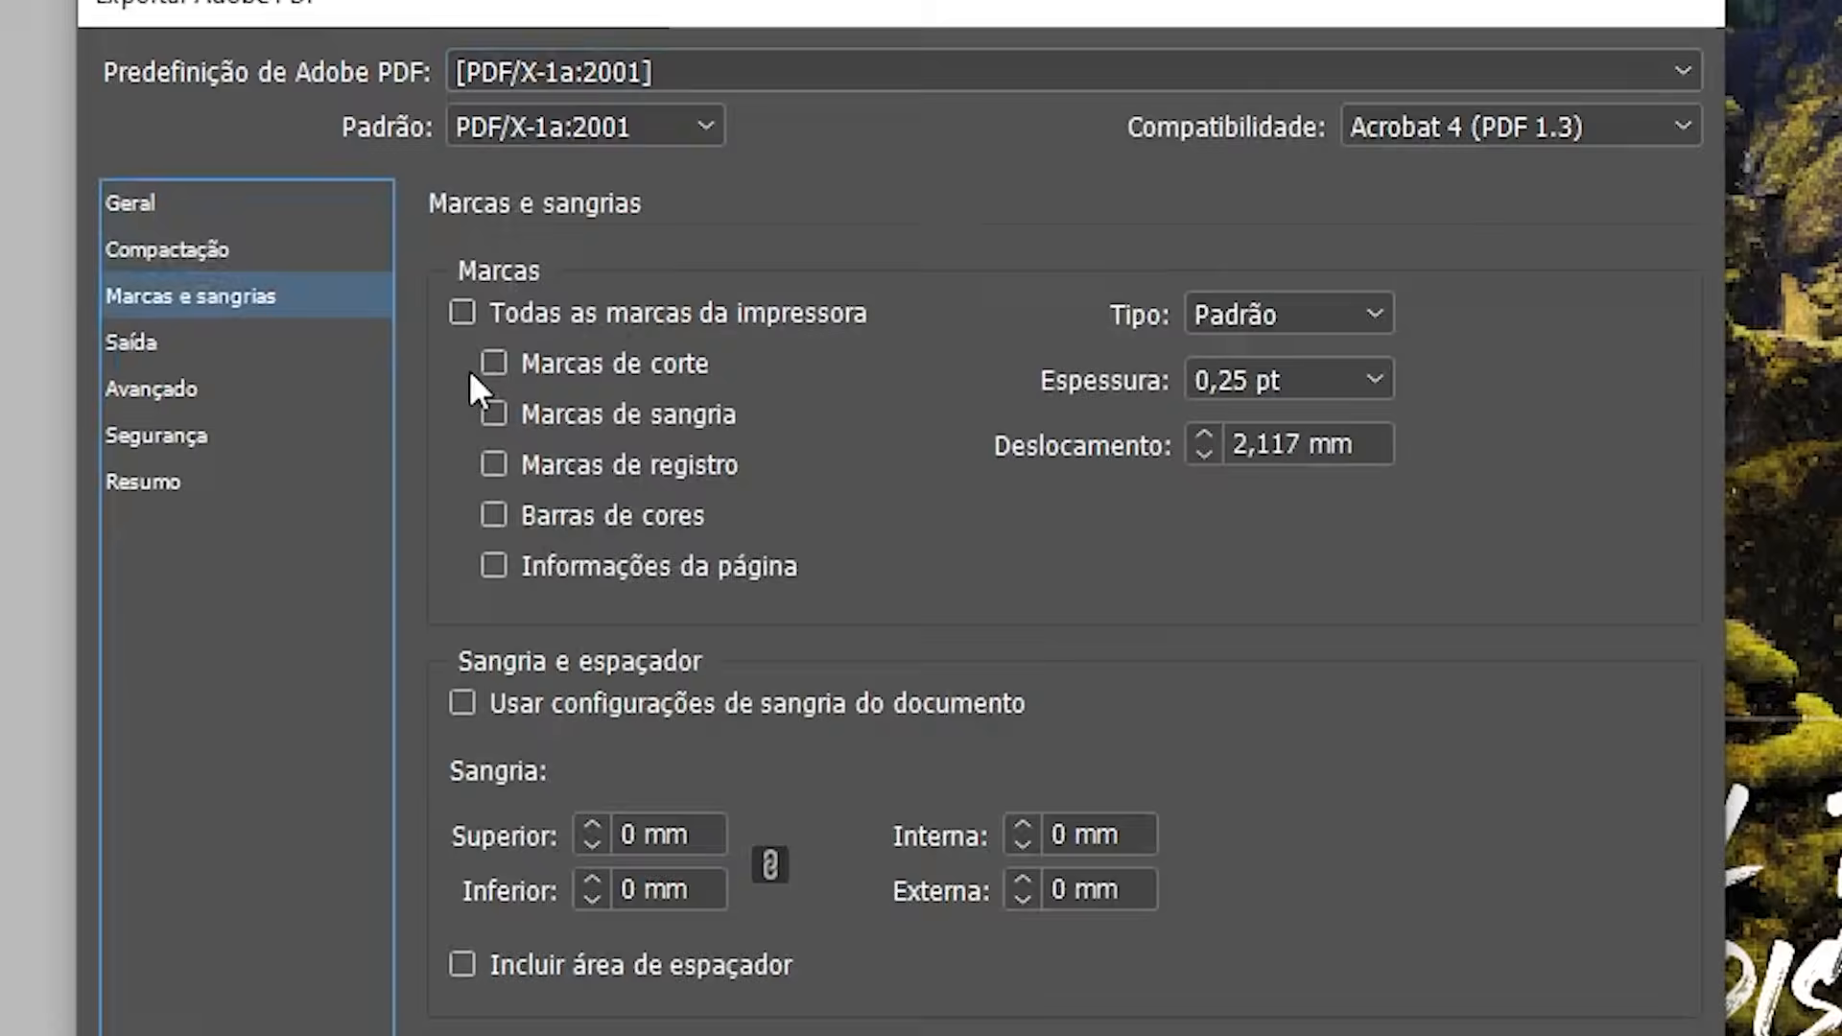
pyautogui.click(494, 362)
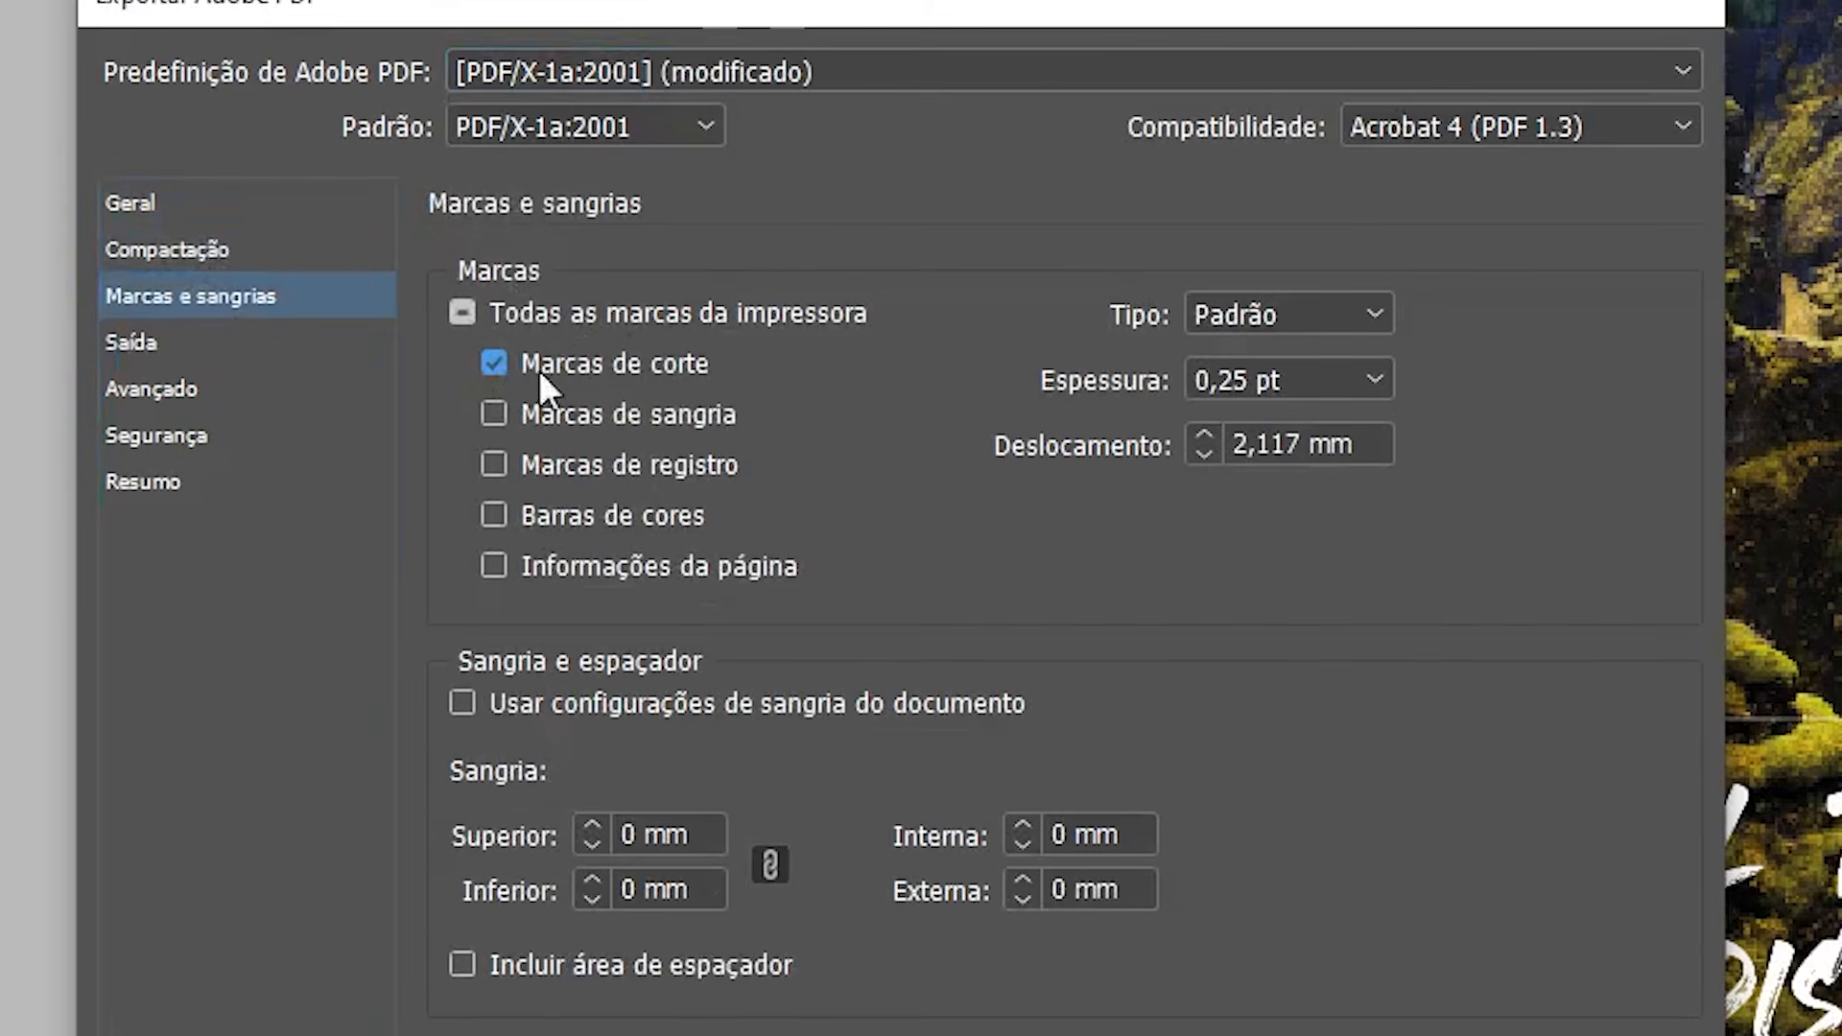
pyautogui.click(483, 362)
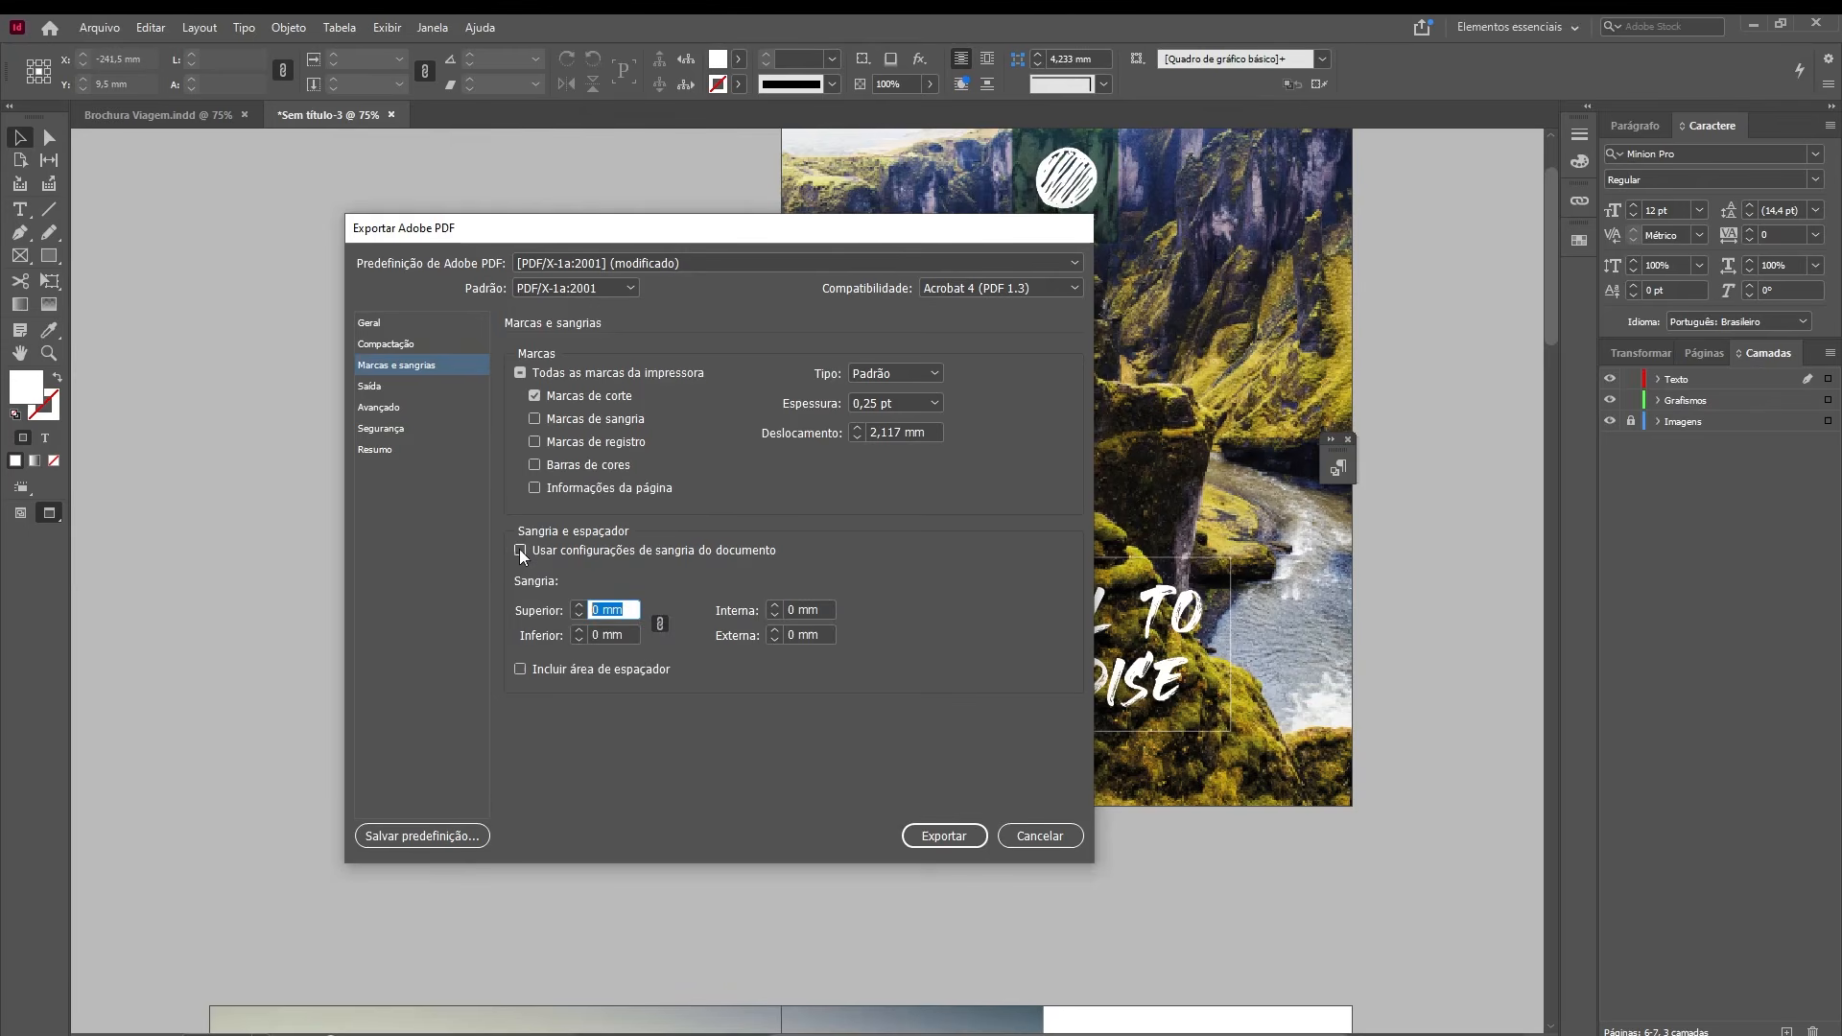
# - Set a manual bleed of 5 mm on all four sides instead of the document bleed settings, and try to export the PDF
pyautogui.click(462, 703)
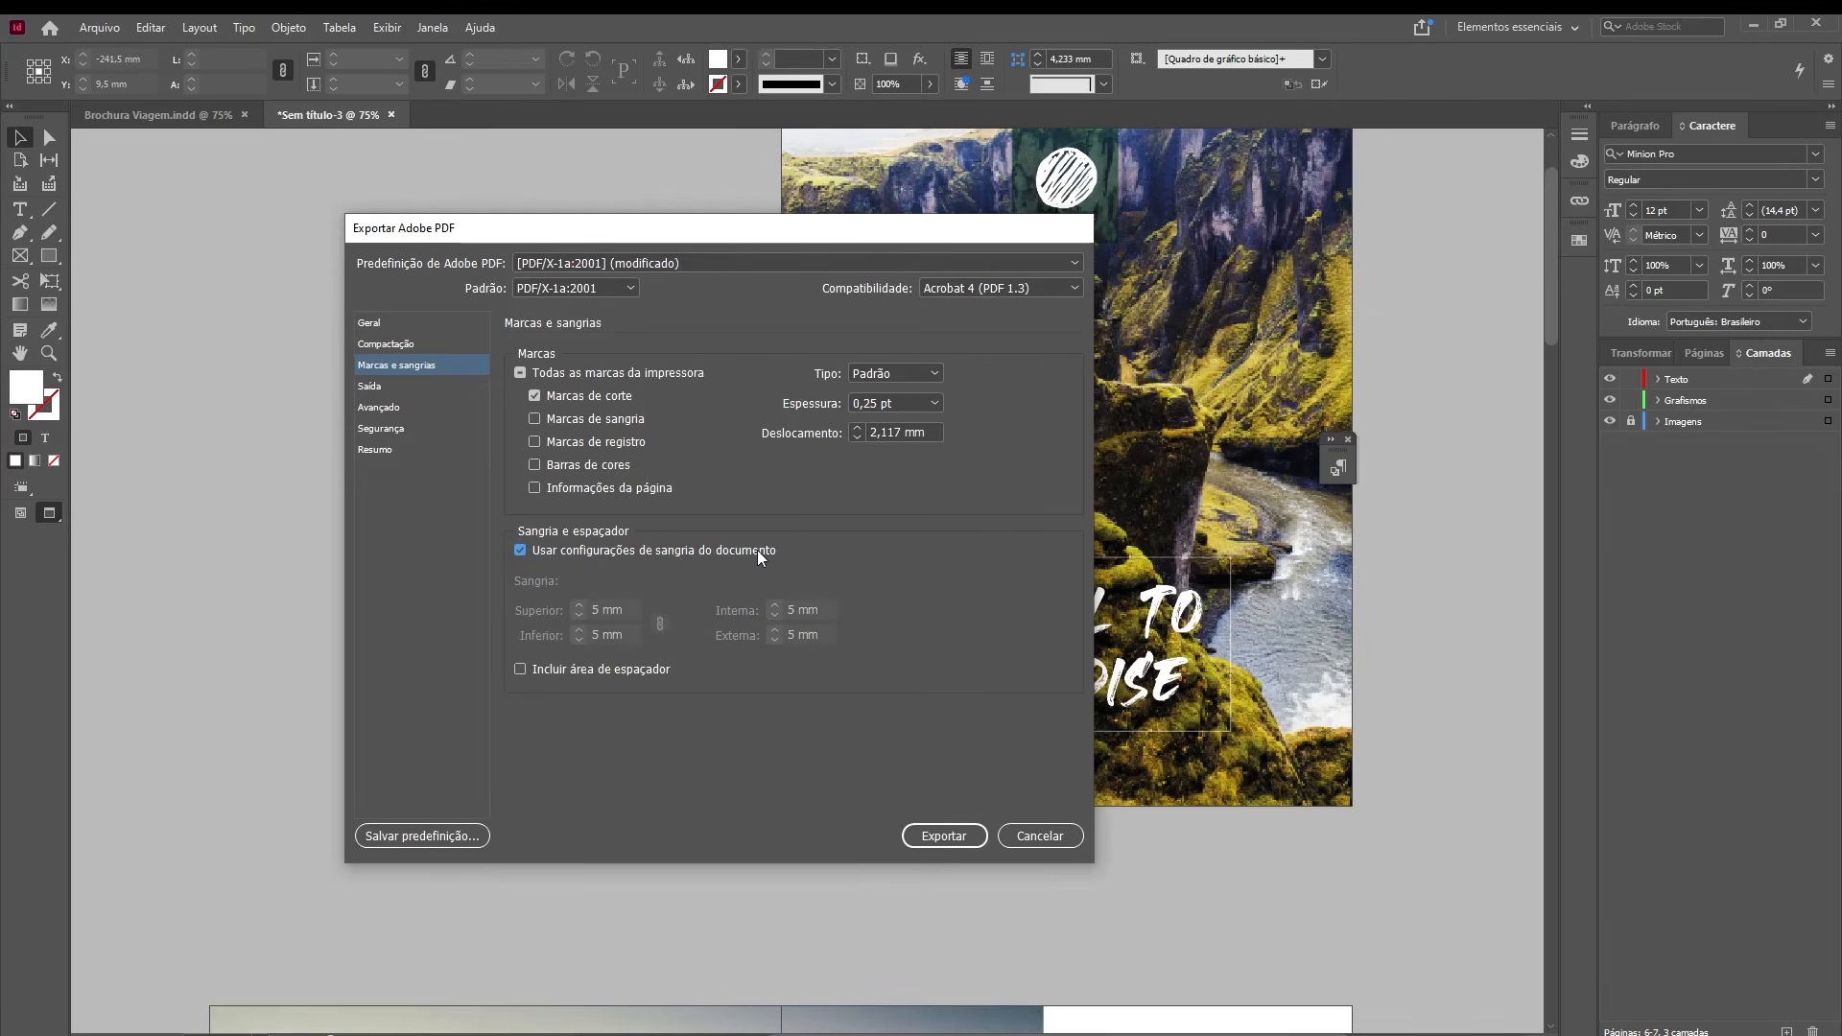
pyautogui.click(757, 550)
pyautogui.moveTo(631, 610); pyautogui.dragTo(575, 617)
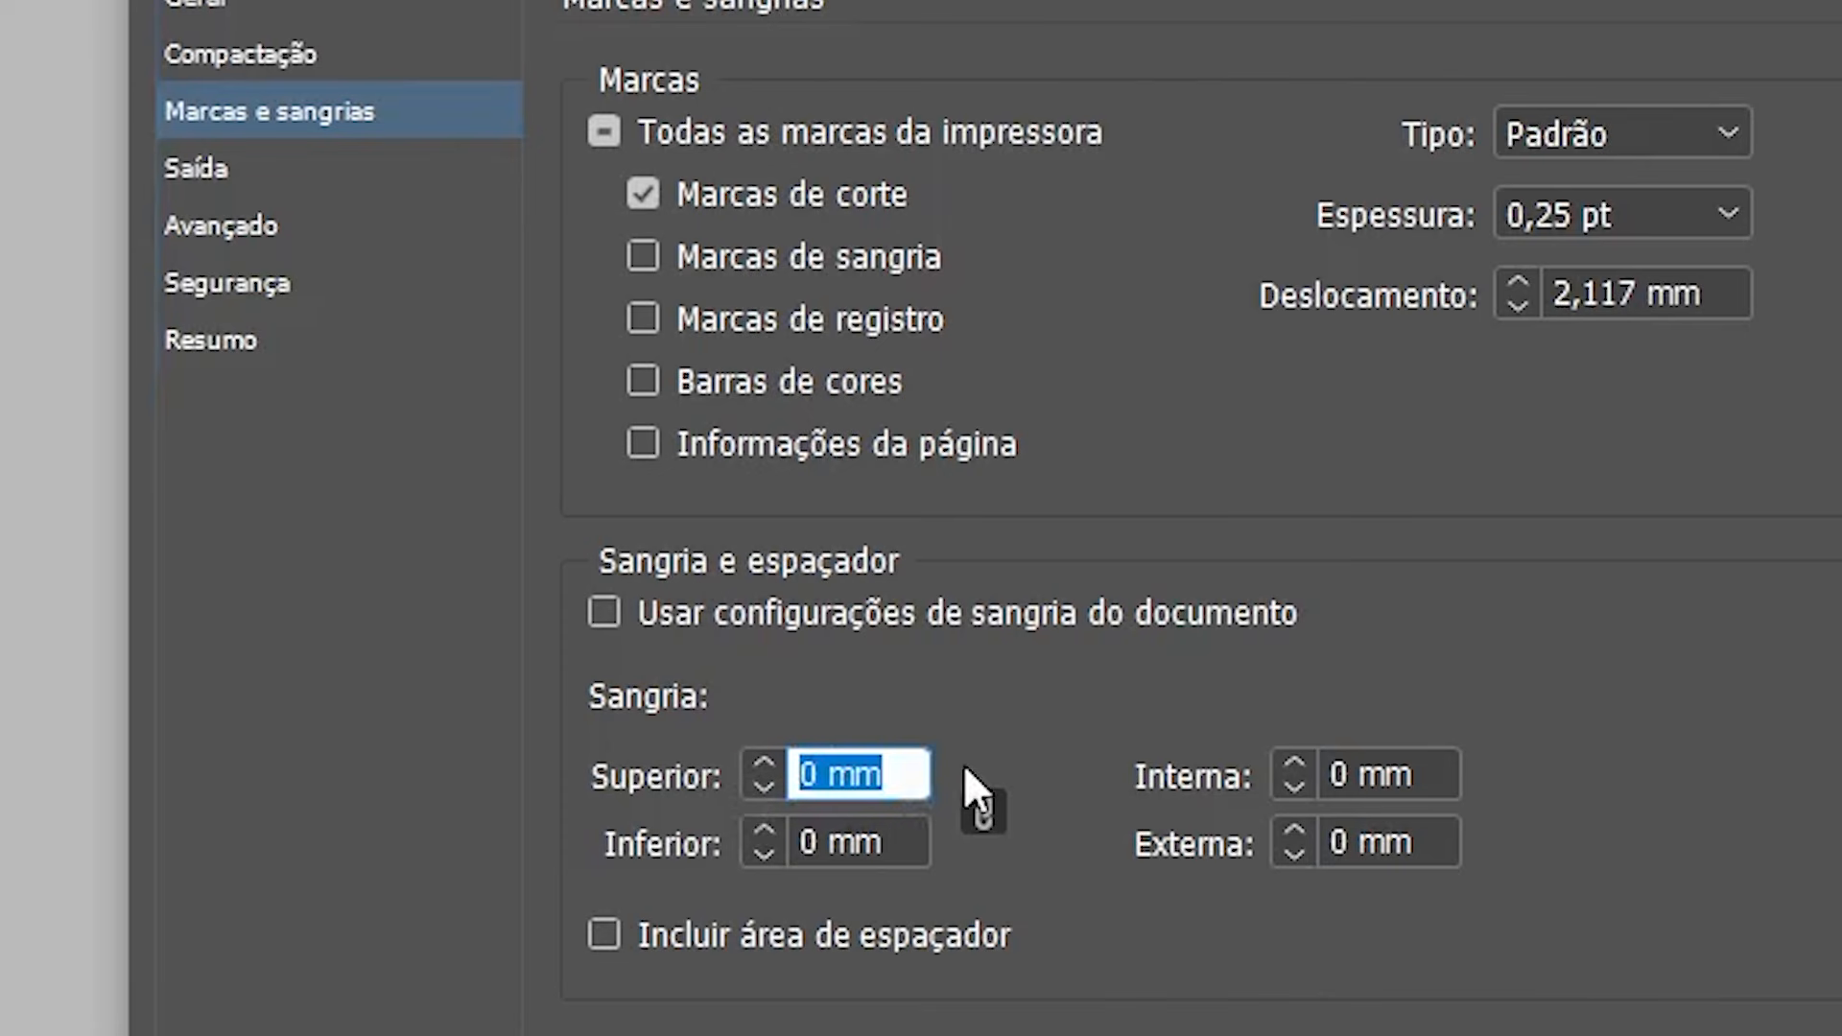
pyautogui.write('5')
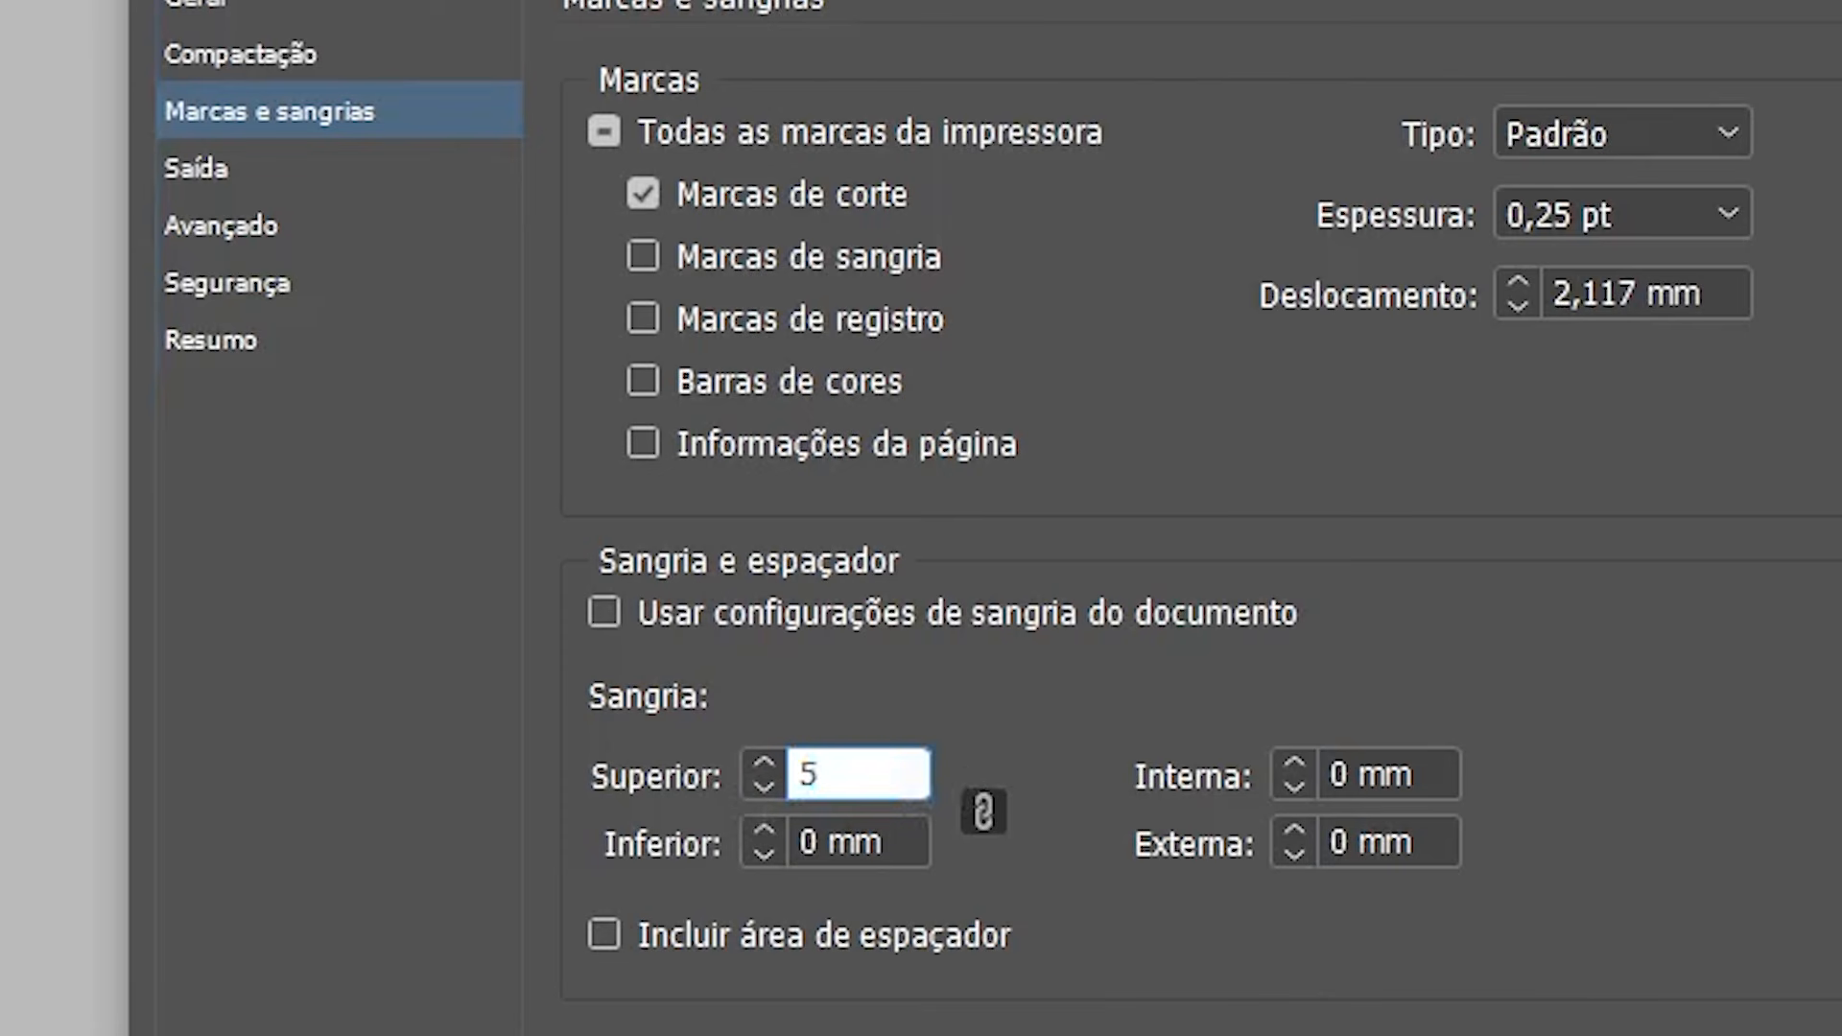
pyautogui.press('Tab')
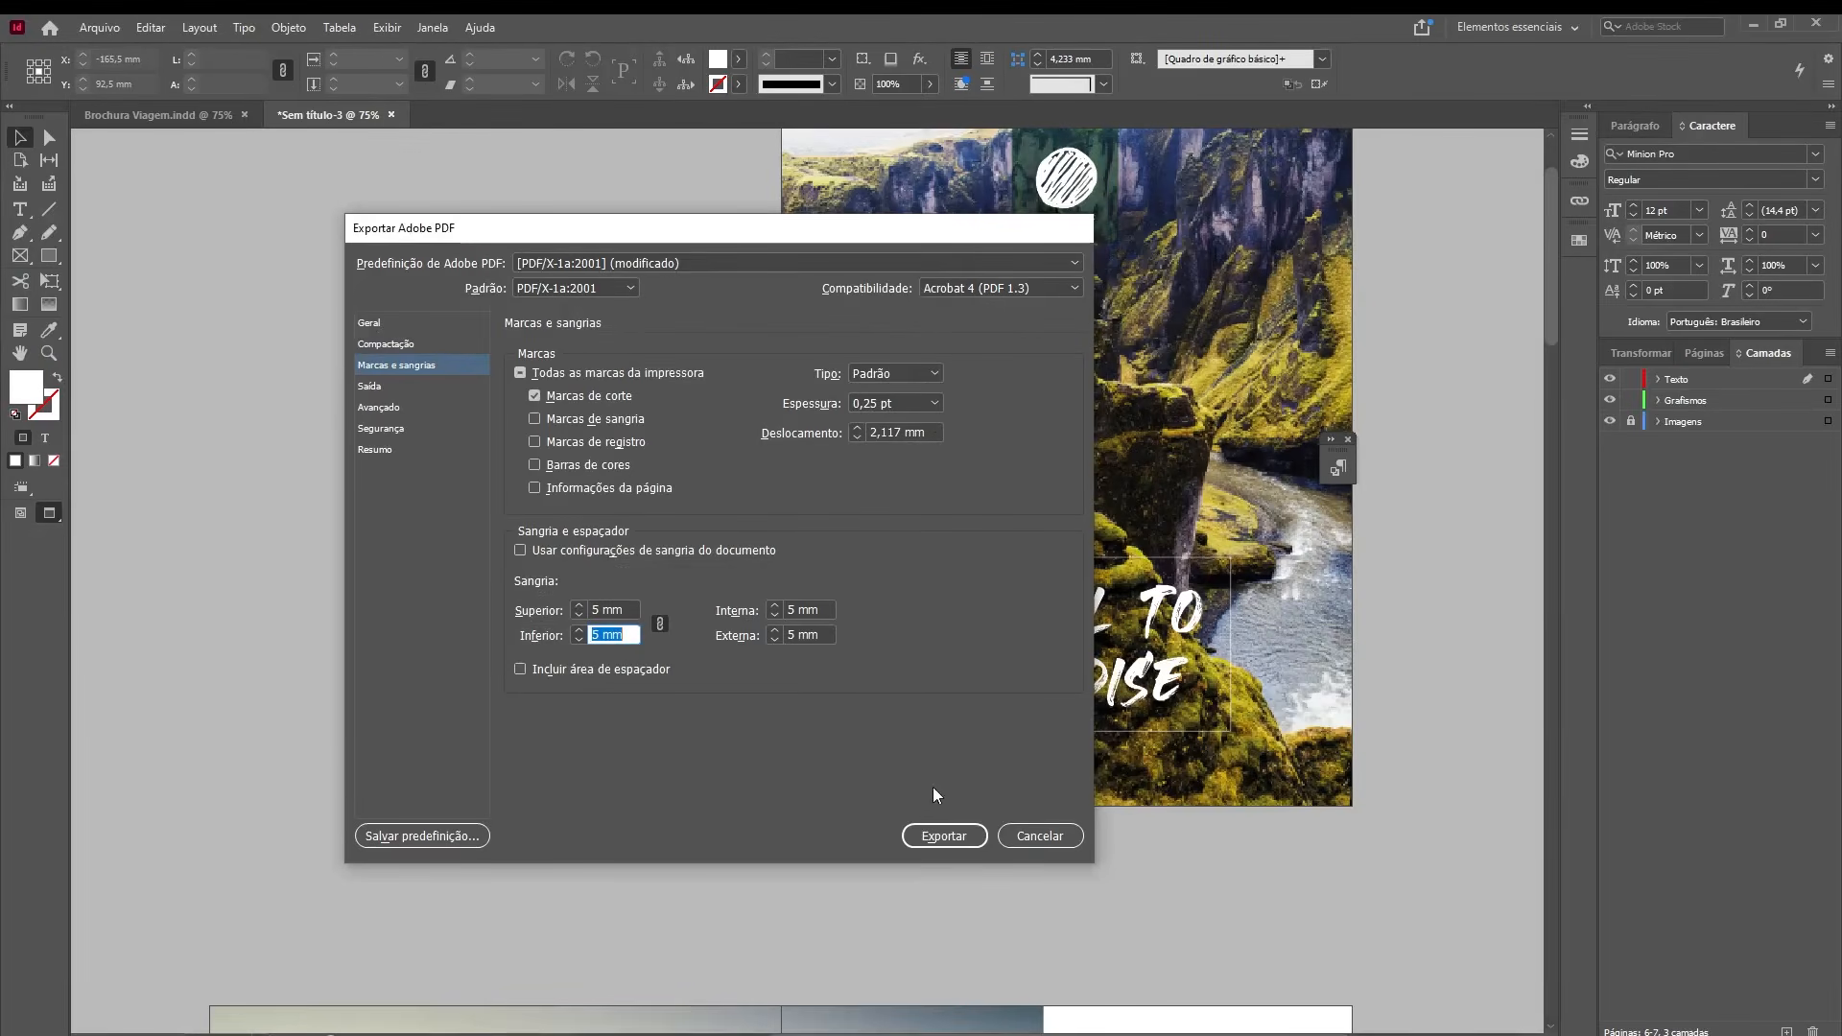
pyautogui.click(951, 835)
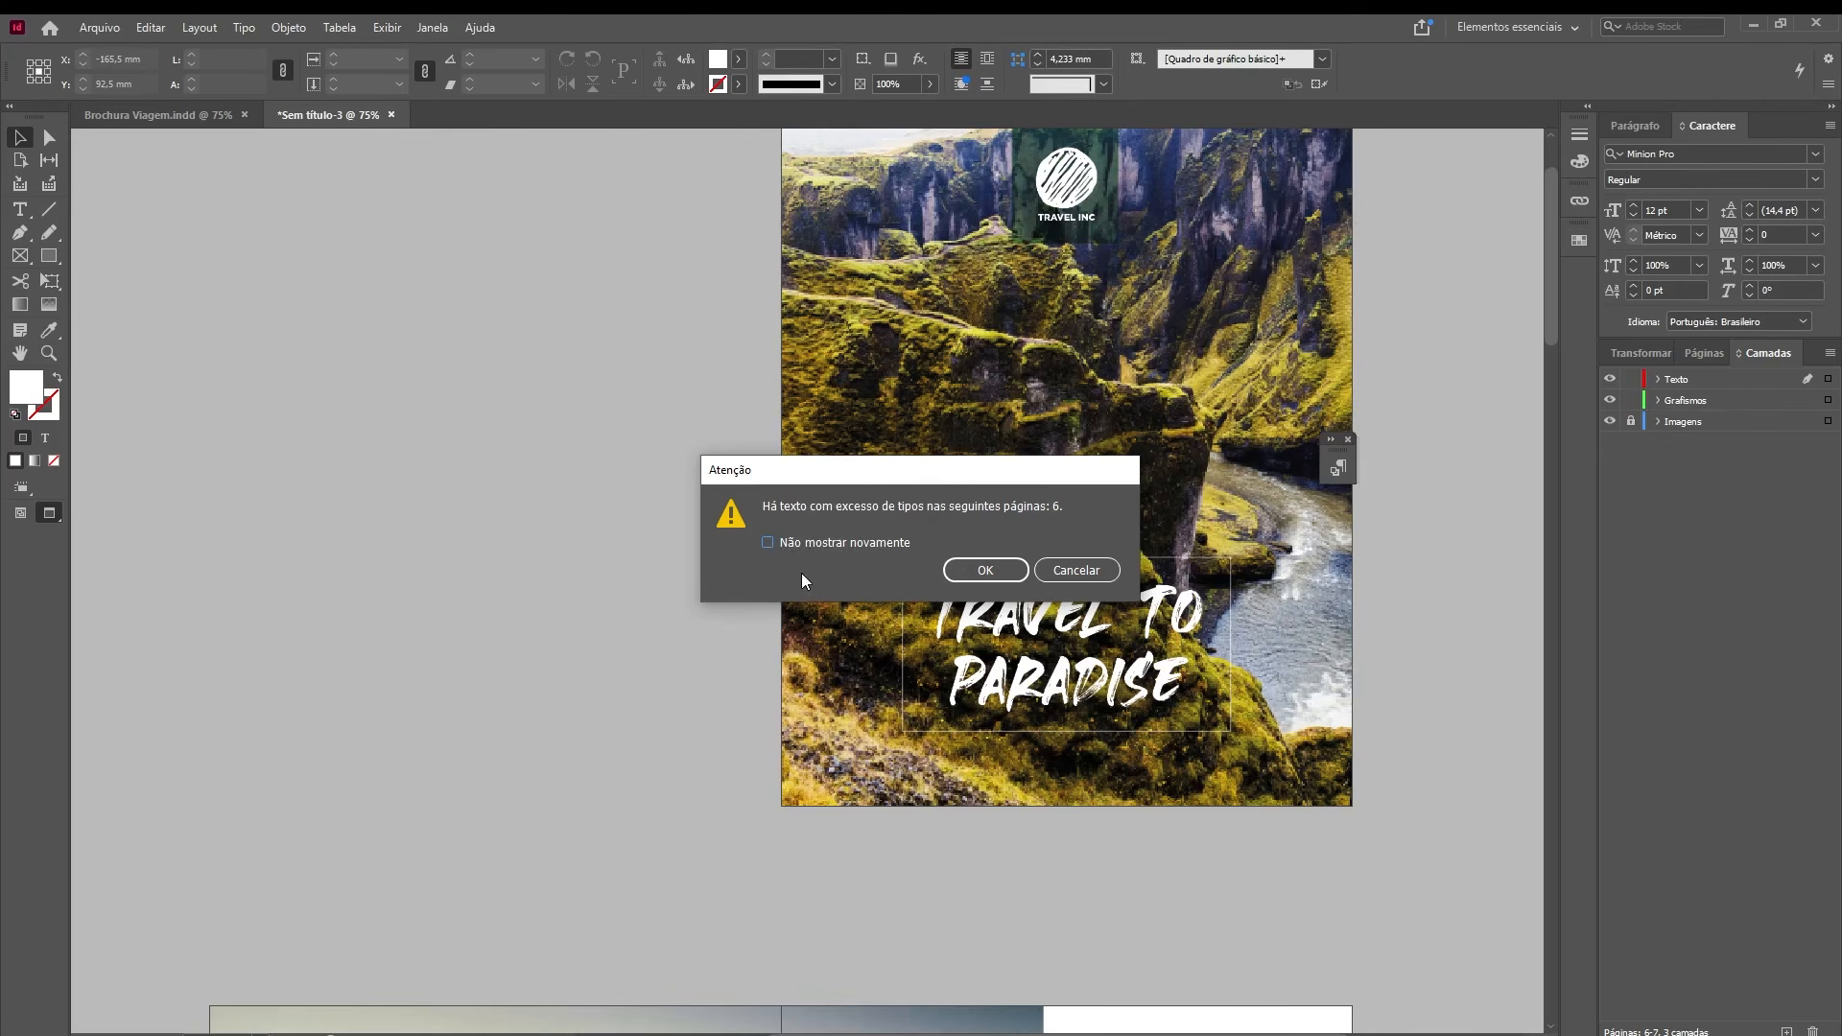
pyautogui.click(1079, 573)
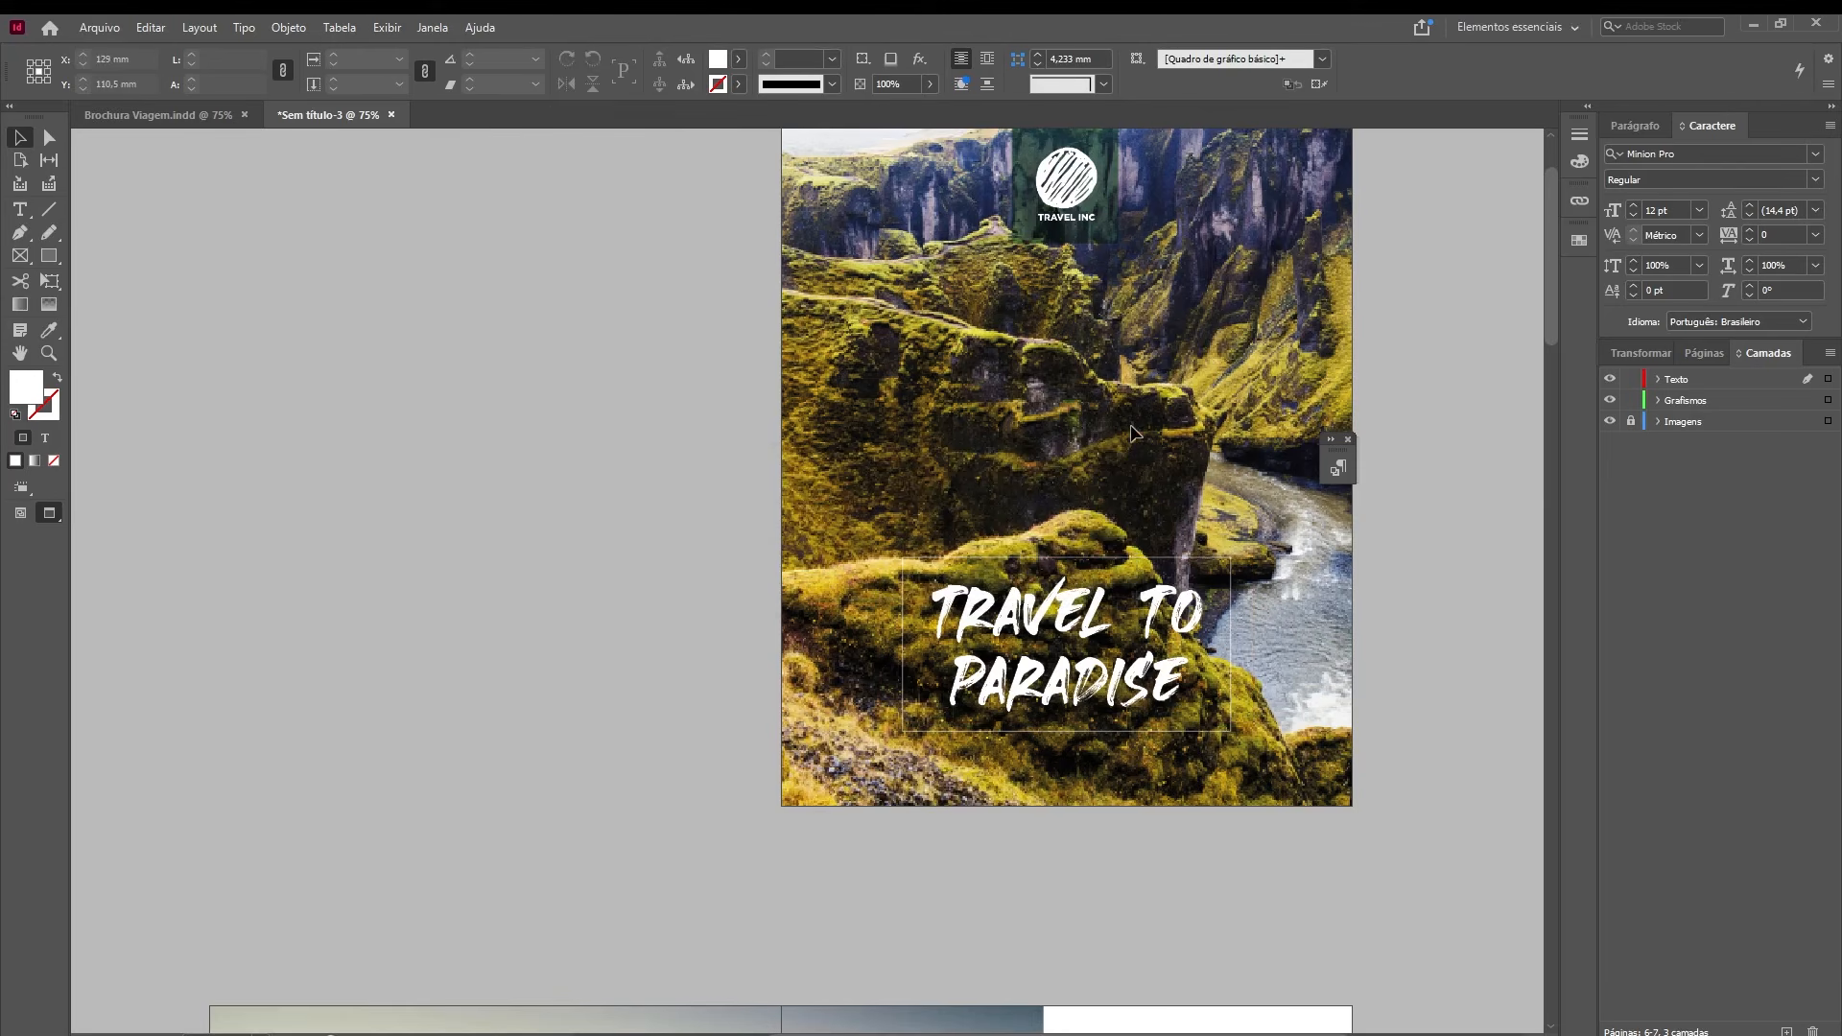
# - Go to page 6 with frame edges shown and examine the second column's text frame for overset text
pyautogui.scroll(-3, 1554, 364)
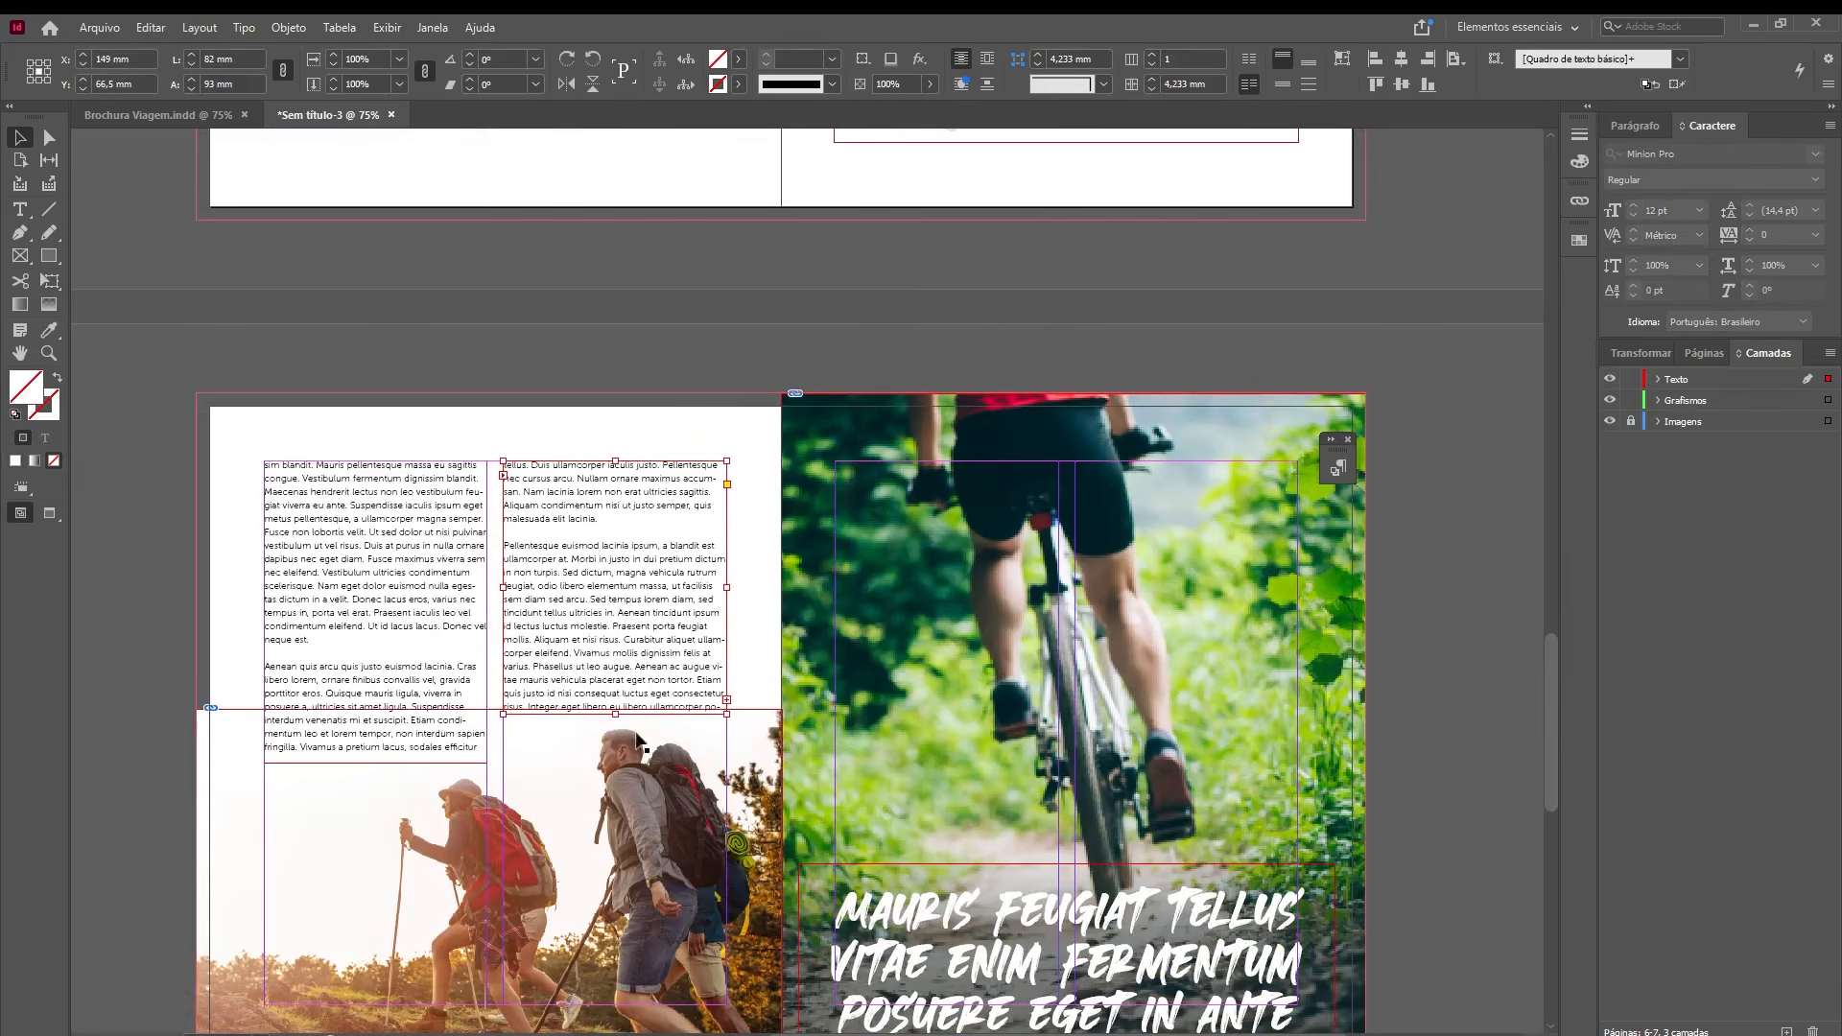
pyautogui.click(752, 341)
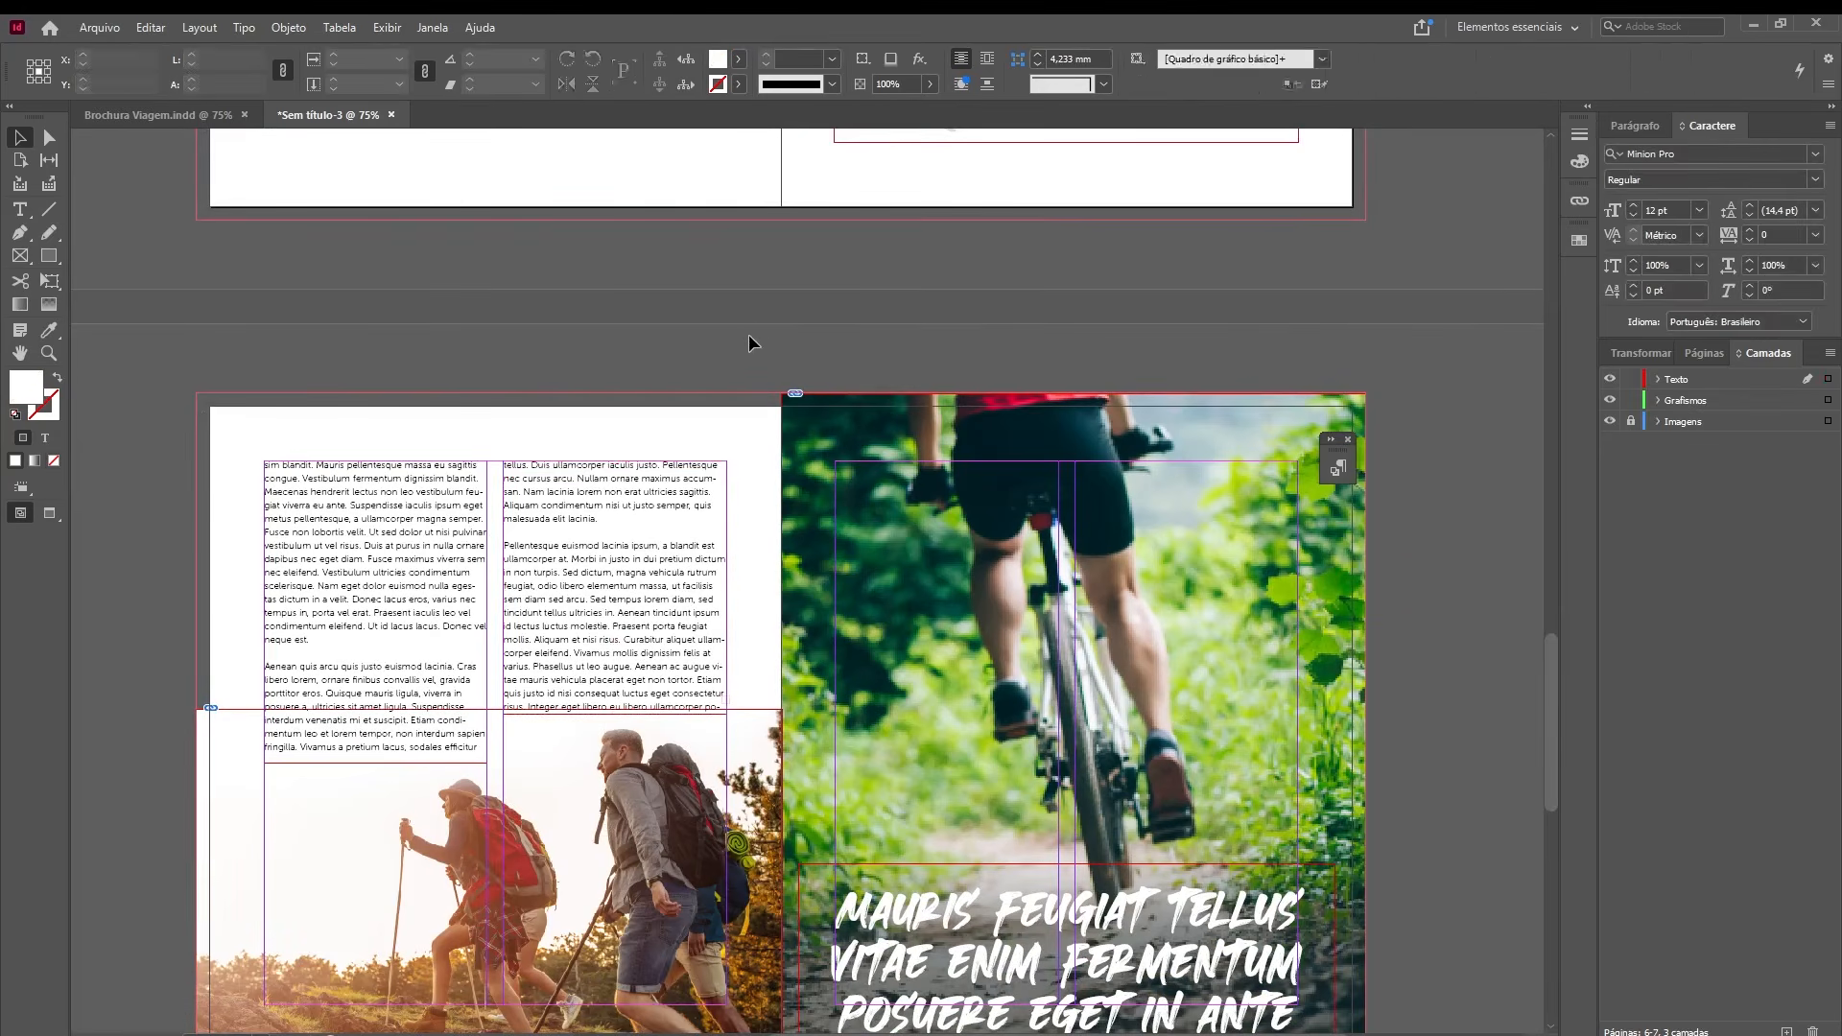